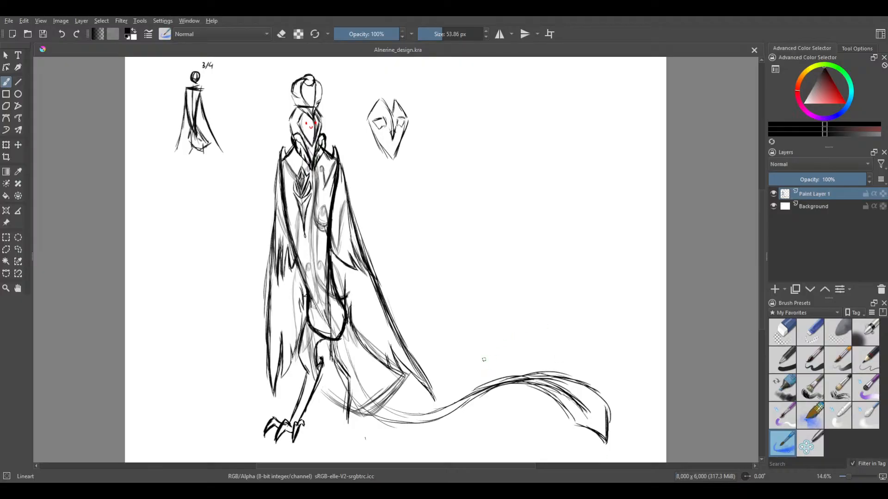
Examine the full character sketch from the headdress and mask down to the clawed foot and tail
{"action": "left_click_drag", "start_coordinate": [489, 312], "coordinate": [582, 334]}
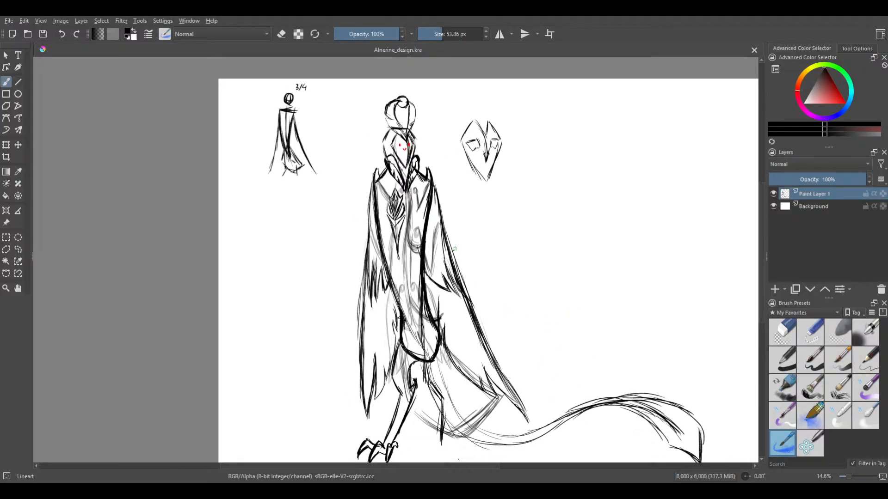
{"action": "scroll", "coordinate": [454, 248], "scroll_direction": "up", "scroll_amount": 4}
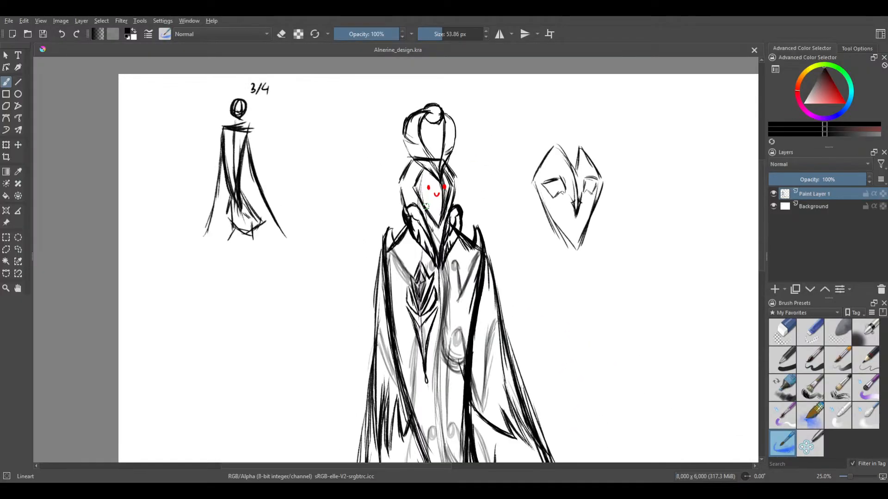
{"action": "scroll", "coordinate": [425, 206], "scroll_direction": "up", "scroll_amount": 4}
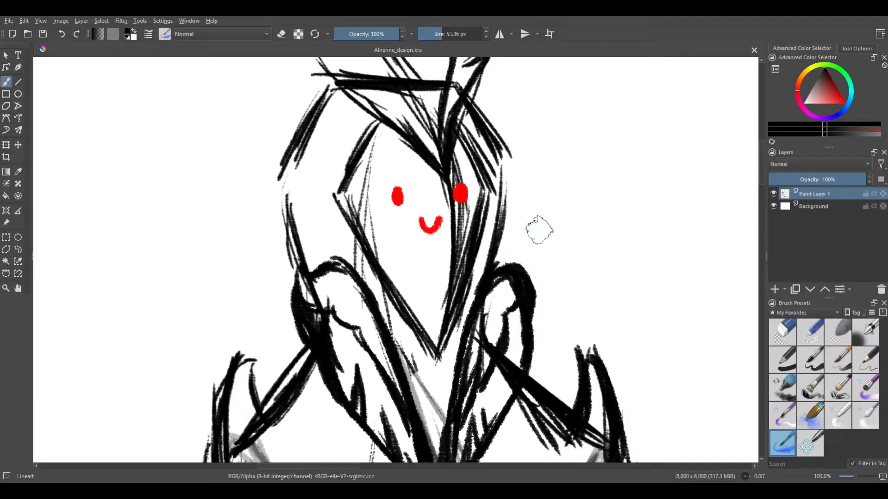
{"action": "scroll", "coordinate": [539, 229], "scroll_direction": "down", "scroll_amount": 2}
{"action": "scroll", "coordinate": [545, 270], "scroll_direction": "down", "scroll_amount": 2}
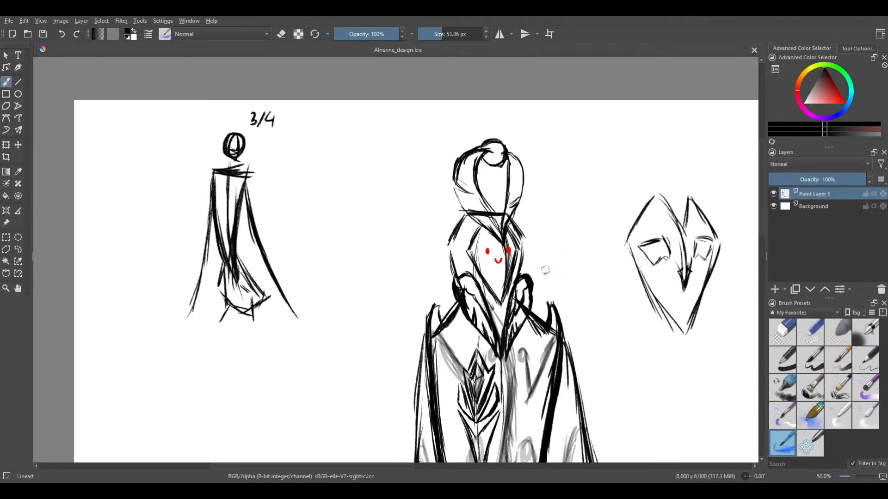
{"action": "scroll", "coordinate": [546, 272], "scroll_direction": "down", "scroll_amount": 3}
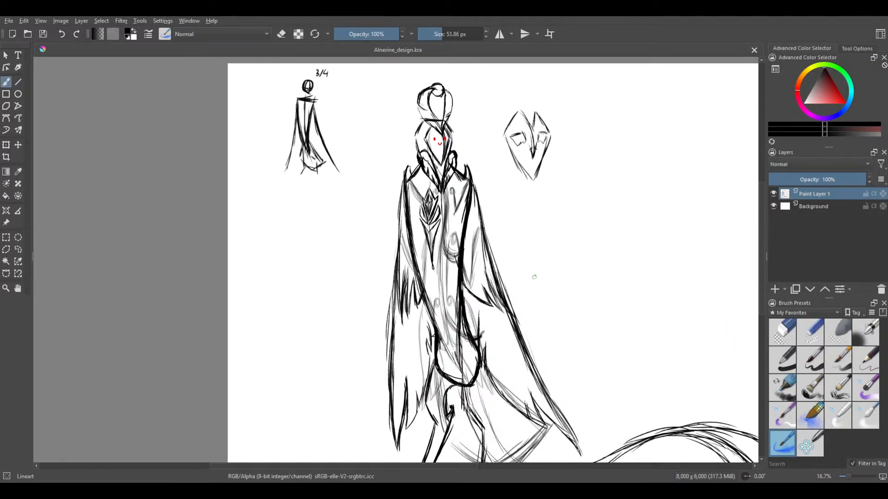
{"action": "scroll", "coordinate": [534, 277], "scroll_direction": "down", "scroll_amount": 1}
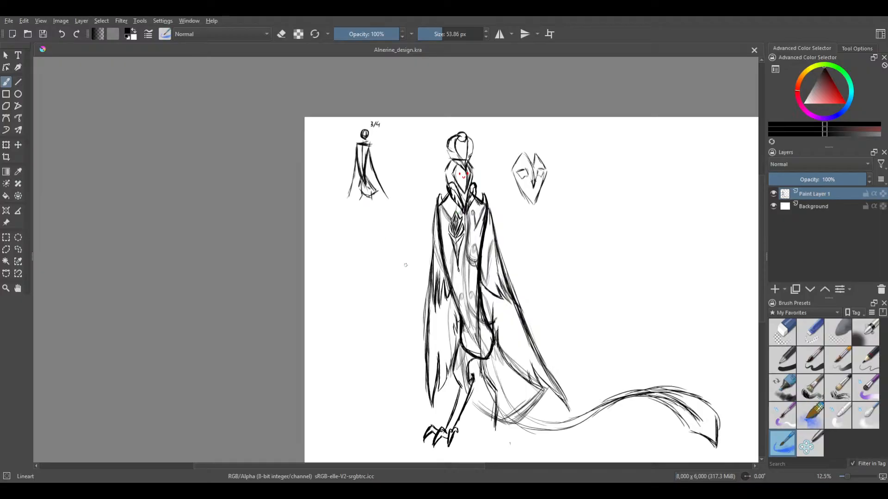
{"action": "mouse_move", "coordinate": [501, 307]}
{"action": "left_mouse_down"}
{"action": "mouse_move", "coordinate": [497, 293]}
{"action": "mouse_move", "coordinate": [471, 278]}
{"action": "left_mouse_up"}
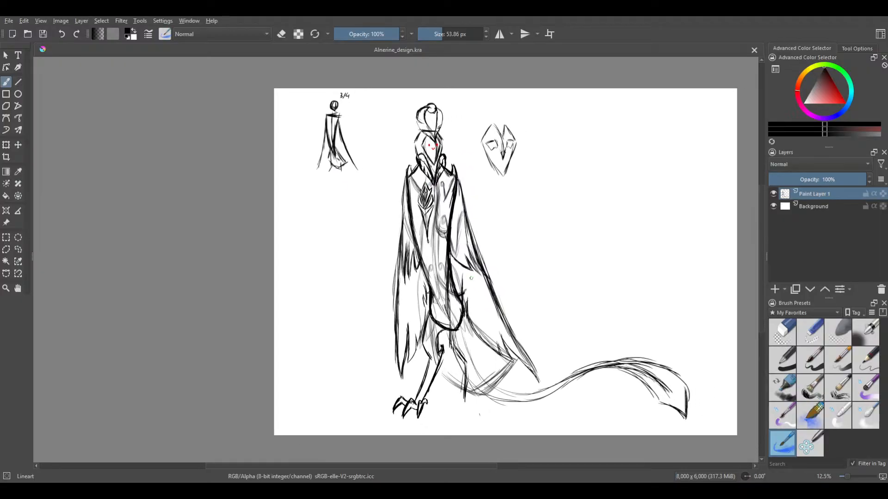
{"action": "left_click_drag", "start_coordinate": [532, 285], "coordinate": [515, 256]}
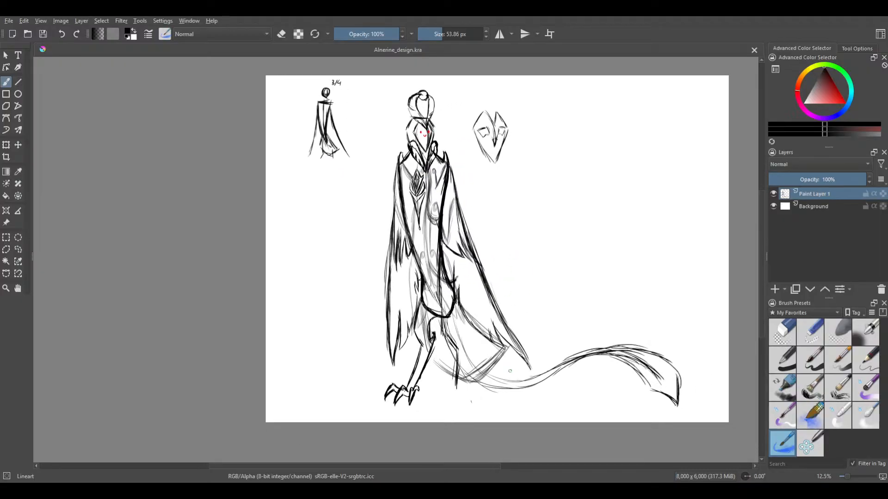
{"action": "scroll", "coordinate": [511, 368], "scroll_direction": "up", "scroll_amount": 1}
{"action": "scroll", "coordinate": [499, 361], "scroll_direction": "down", "scroll_amount": 1}
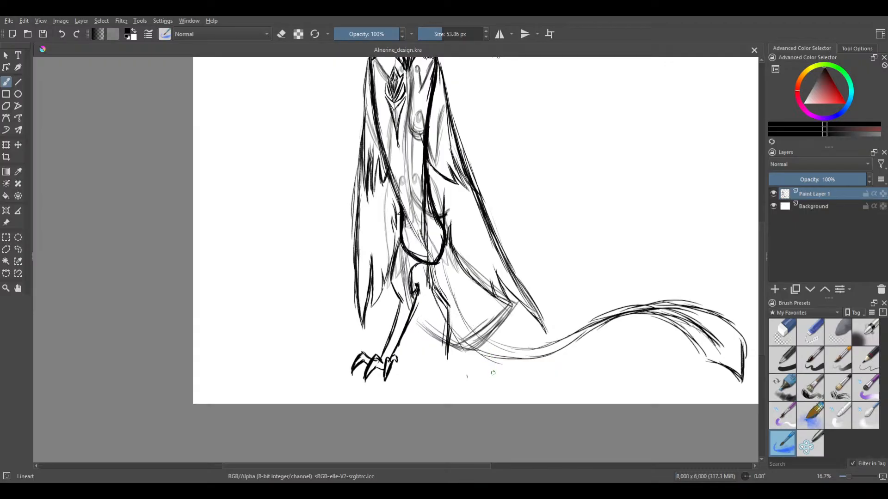
{"action": "scroll", "coordinate": [493, 373], "scroll_direction": "up", "scroll_amount": 8}
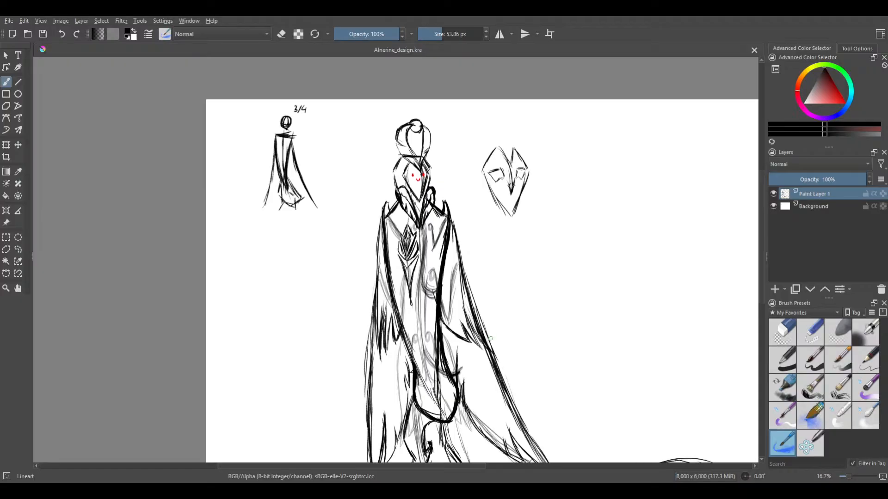
{"action": "left_click_drag", "start_coordinate": [522, 412], "coordinate": [509, 355]}
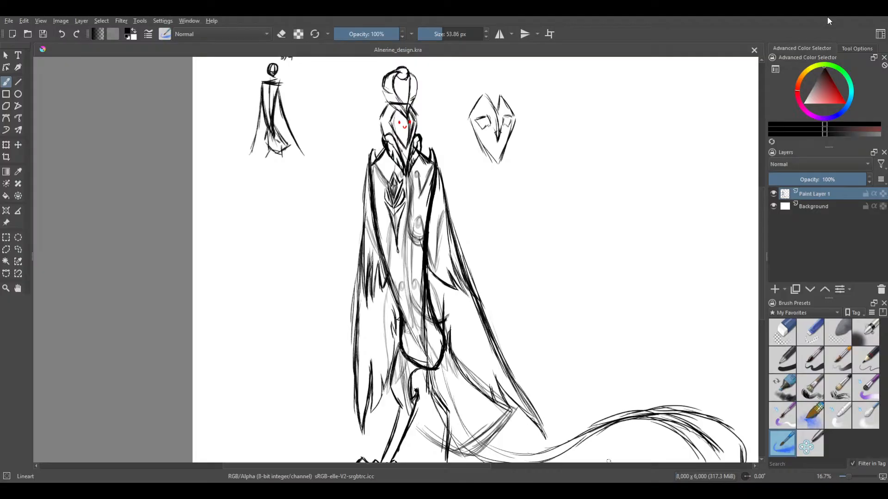
{"action": "left_click_drag", "start_coordinate": [524, 360], "coordinate": [534, 300]}
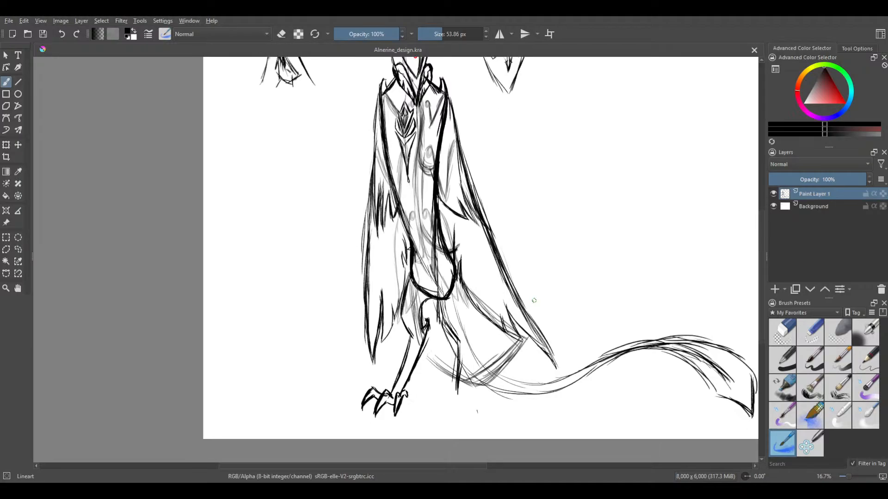
{"action": "left_click_drag", "start_coordinate": [473, 373], "coordinate": [480, 361]}
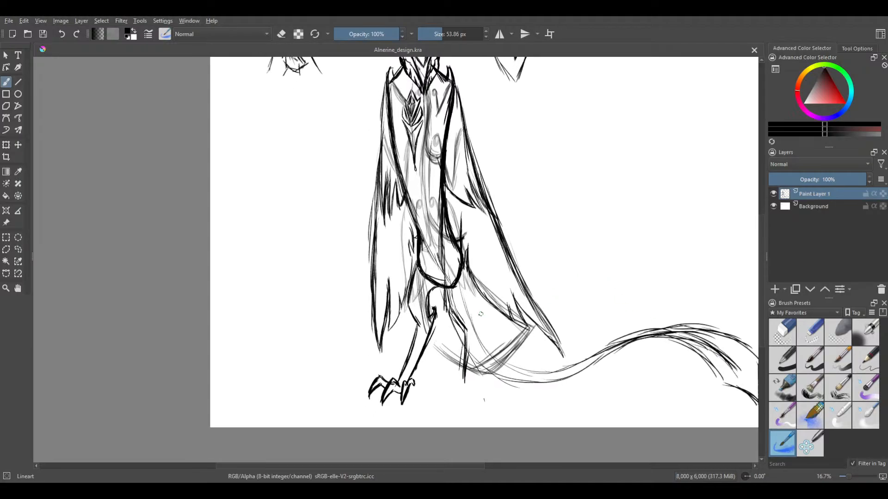
{"action": "scroll", "coordinate": [481, 361], "scroll_direction": "up", "scroll_amount": 1}
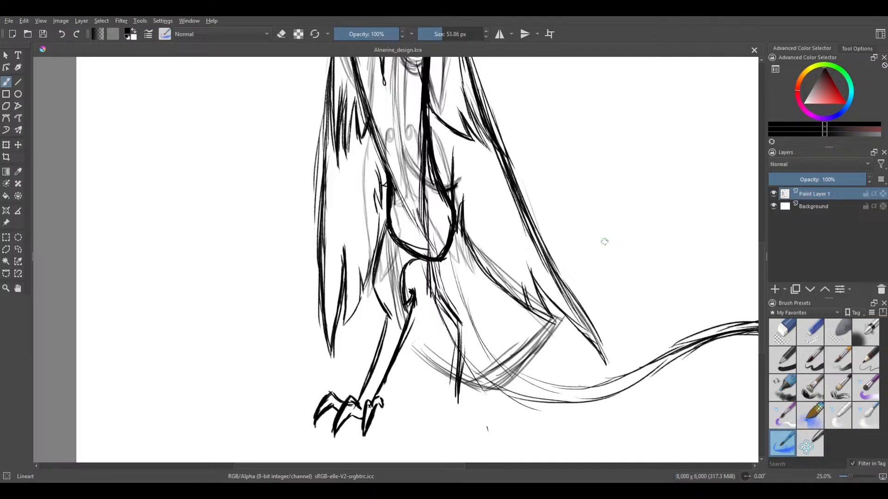
Try circling the clawed foot with a freehand outline and undo the strokes
{"action": "left_click_drag", "start_coordinate": [370, 382], "coordinate": [392, 430]}
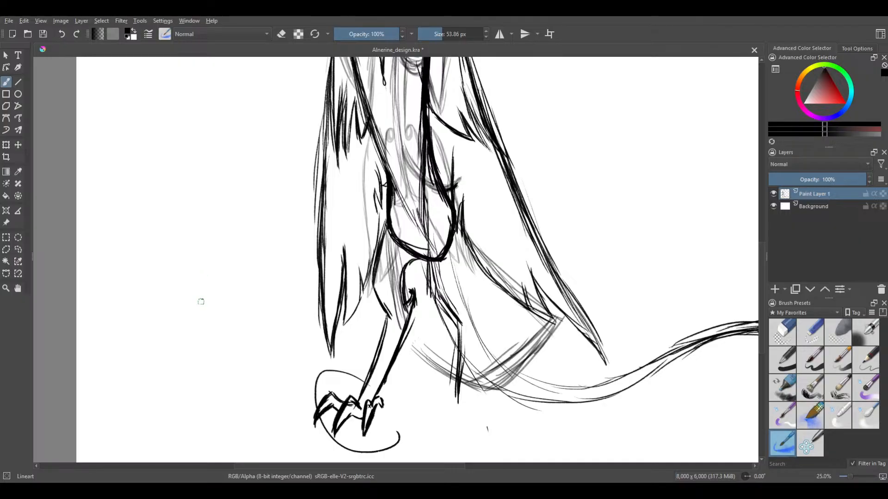
{"action": "key", "text": "ctrl+z"}
{"action": "mouse_move", "coordinate": [222, 332]}
{"action": "left_mouse_down"}
{"action": "mouse_move", "coordinate": [244, 363]}
{"action": "mouse_move", "coordinate": [282, 370]}
{"action": "mouse_move", "coordinate": [303, 384]}
{"action": "left_mouse_up"}
{"action": "key", "text": "ctrl+z"}
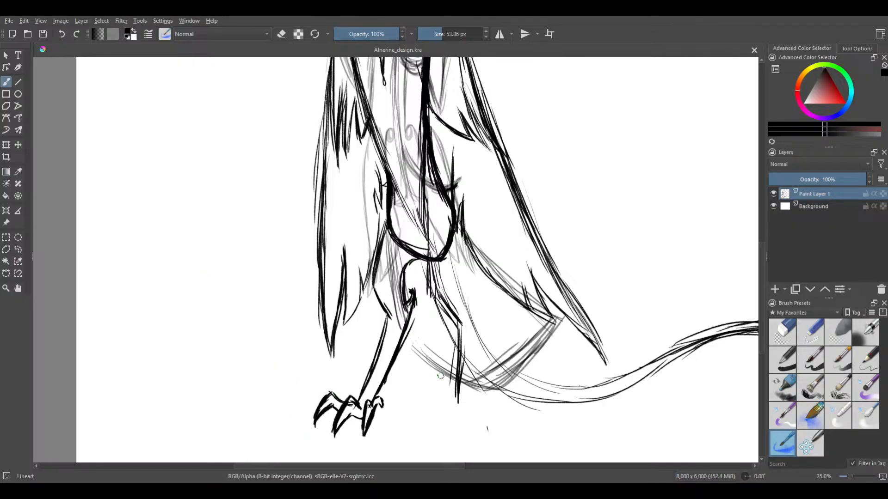
{"action": "mouse_move", "coordinate": [391, 383]}
{"action": "left_mouse_down"}
{"action": "mouse_move", "coordinate": [371, 443]}
{"action": "mouse_move", "coordinate": [389, 385]}
{"action": "left_mouse_up"}
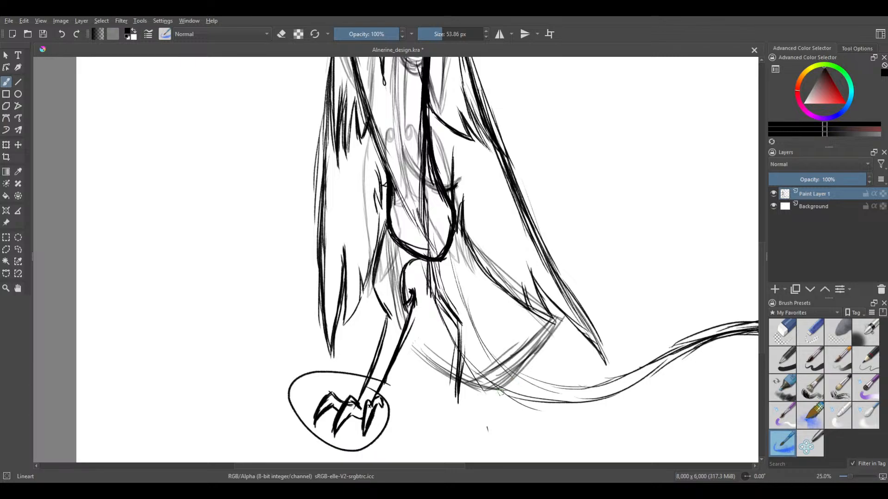
{"action": "key", "text": "ctrl+z"}
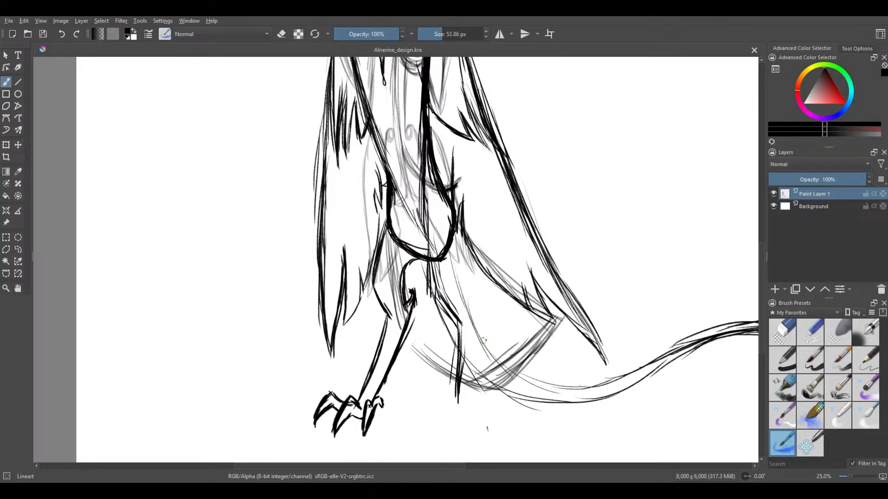
Try sketching short strokes and a small curved arrow leading to the clawed foot, and undo them
{"action": "mouse_move", "coordinate": [290, 379]}
{"action": "left_mouse_down"}
{"action": "mouse_move", "coordinate": [225, 354]}
{"action": "mouse_move", "coordinate": [261, 383]}
{"action": "mouse_move", "coordinate": [282, 387]}
{"action": "mouse_move", "coordinate": [315, 371]}
{"action": "mouse_move", "coordinate": [334, 376]}
{"action": "left_mouse_up"}
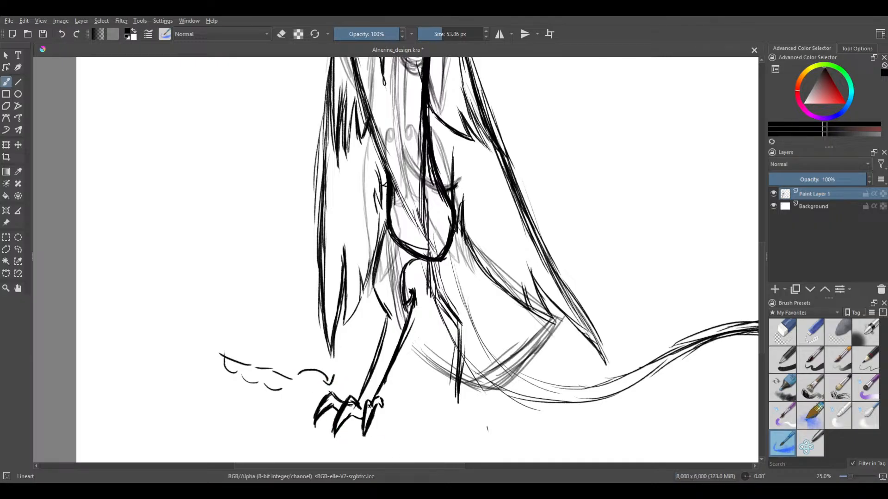
{"action": "key", "text": "ctrl+z"}
{"action": "key", "text": "ctrl+z"}
{"action": "key", "text": "ctrl+z"}
{"action": "key", "text": "ctrl+z"}
{"action": "key", "text": "ctrl+z"}
{"action": "key", "text": "ctrl+z"}
{"action": "key", "text": "ctrl+z"}
{"action": "key", "text": "ctrl+z"}
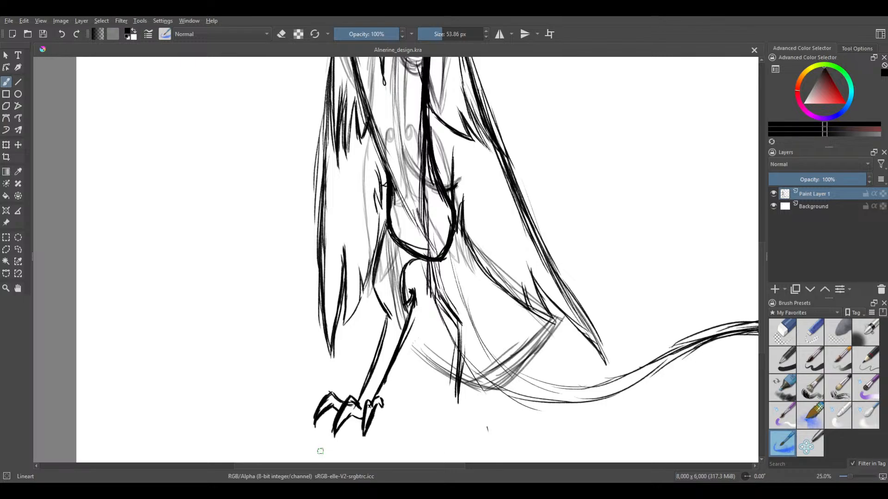
Examine the figure's proportions between the legs, robe, head and the separate mask sketch
{"action": "mouse_move", "coordinate": [446, 266]}
{"action": "left_mouse_down"}
{"action": "mouse_move", "coordinate": [435, 250]}
{"action": "mouse_move", "coordinate": [416, 481]}
{"action": "left_mouse_up"}
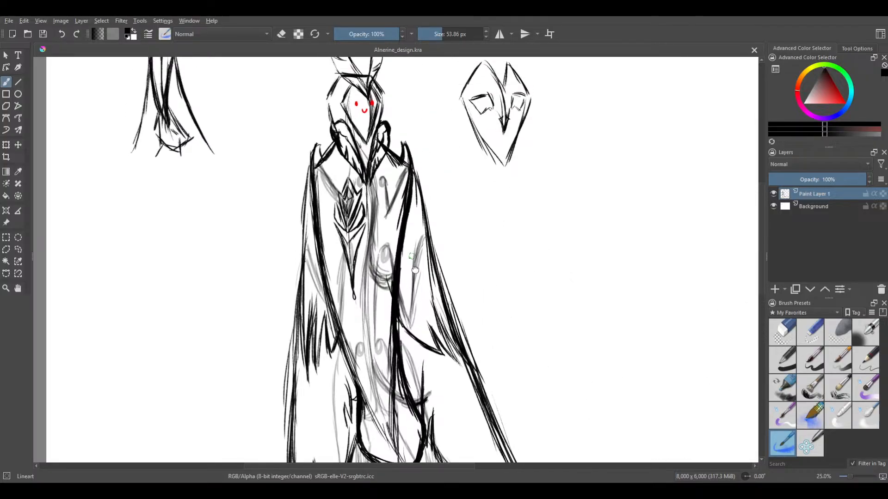
{"action": "mouse_move", "coordinate": [401, 384]}
{"action": "left_mouse_down"}
{"action": "mouse_move", "coordinate": [398, 443]}
{"action": "mouse_move", "coordinate": [397, 246]}
{"action": "mouse_move", "coordinate": [401, 367]}
{"action": "mouse_move", "coordinate": [383, 237]}
{"action": "left_mouse_up"}
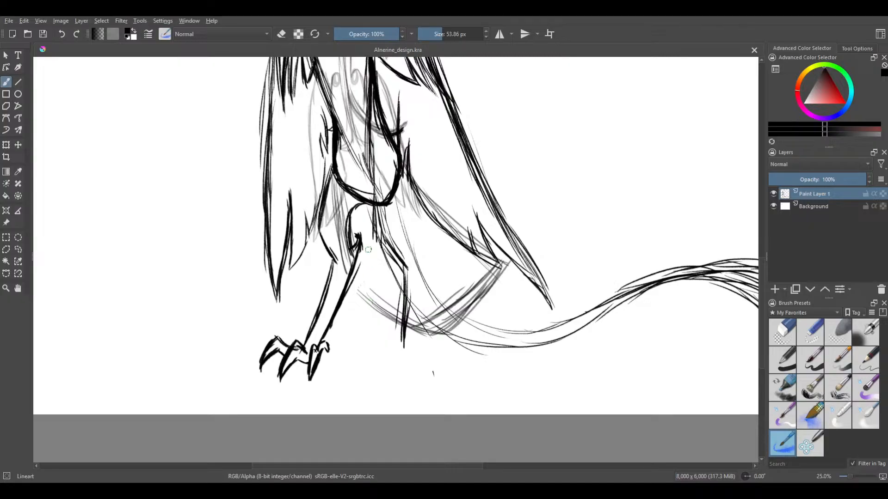
{"action": "left_click_drag", "start_coordinate": [408, 383], "coordinate": [383, 373]}
{"action": "left_click_drag", "start_coordinate": [413, 214], "coordinate": [399, 364]}
{"action": "mouse_move", "coordinate": [400, 264]}
{"action": "left_mouse_down"}
{"action": "mouse_move", "coordinate": [406, 403]}
{"action": "mouse_move", "coordinate": [396, 232]}
{"action": "mouse_move", "coordinate": [406, 143]}
{"action": "left_mouse_up"}
{"action": "mouse_move", "coordinate": [382, 326]}
{"action": "left_mouse_down"}
{"action": "mouse_move", "coordinate": [383, 185]}
{"action": "mouse_move", "coordinate": [385, 418]}
{"action": "left_mouse_up"}
{"action": "left_click_drag", "start_coordinate": [379, 225], "coordinate": [376, 288]}
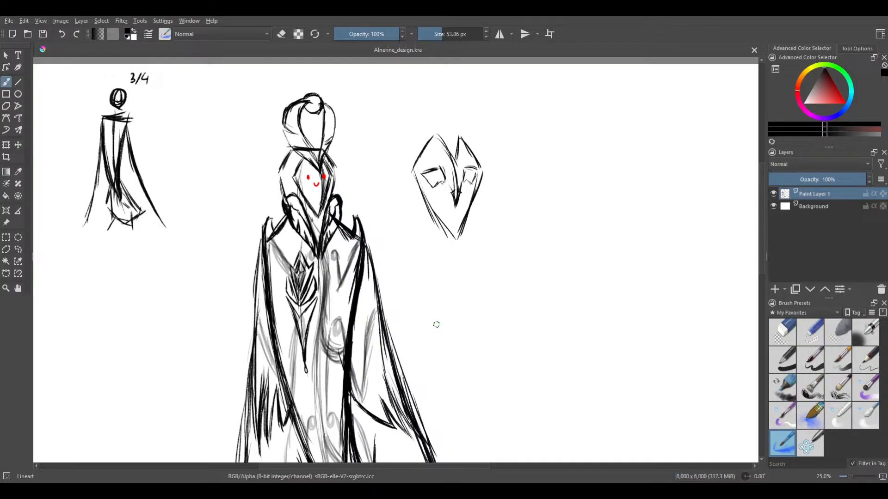
{"action": "left_click_drag", "start_coordinate": [449, 229], "coordinate": [470, 255]}
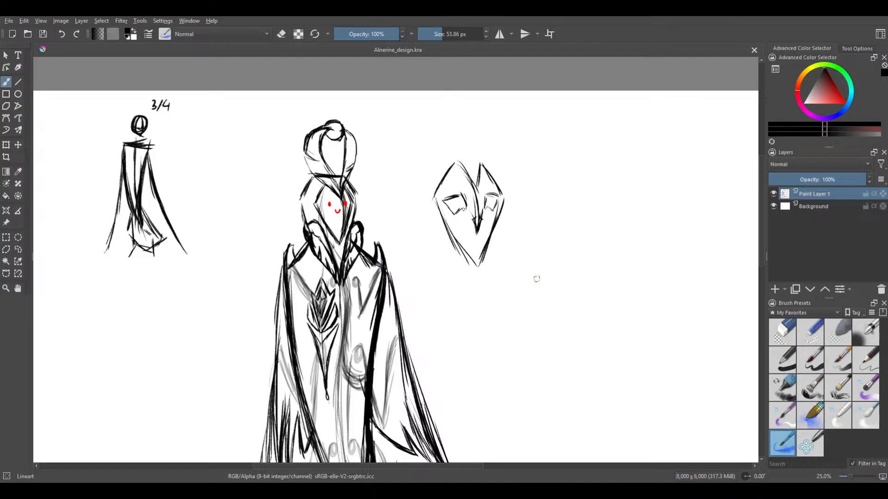
Add a new paint layer and move it between Paint Layer 1 and the Background
{"action": "scroll", "coordinate": [437, 242], "scroll_direction": "up", "scroll_amount": 2}
{"action": "scroll", "coordinate": [418, 217], "scroll_direction": "up", "scroll_amount": 2}
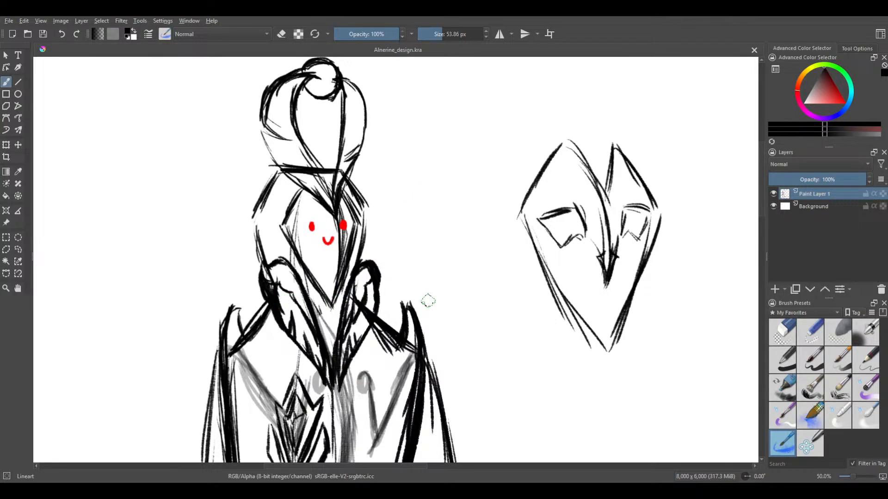
{"action": "left_click", "coordinate": [774, 290]}
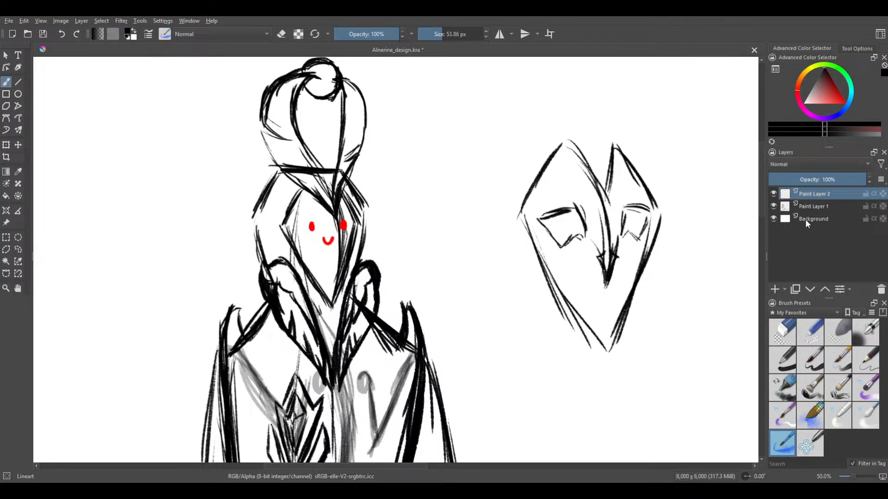
{"action": "left_click_drag", "start_coordinate": [819, 196], "coordinate": [815, 213]}
Try a straight horizontal guide line at the figure's chin on Paint Layer 2, and undo it
{"action": "scroll", "coordinate": [542, 260], "scroll_direction": "down", "scroll_amount": 1}
{"action": "left_click_drag", "start_coordinate": [541, 275], "coordinate": [589, 206]}
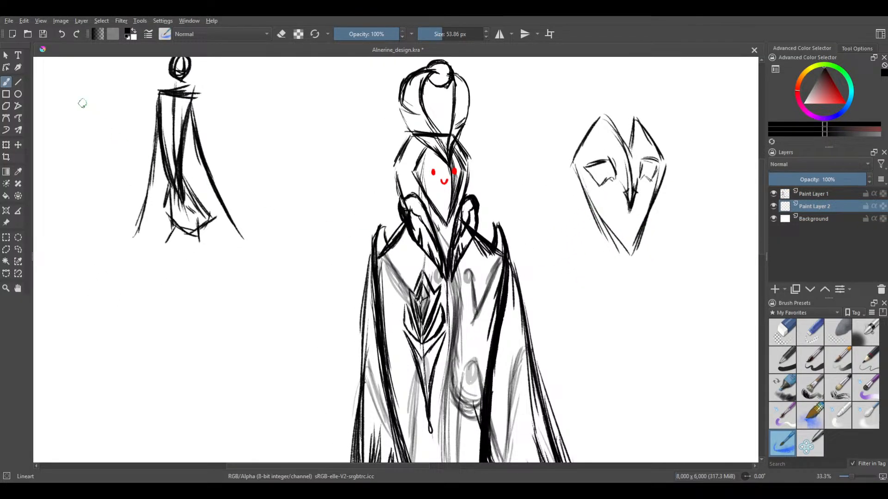
{"action": "left_click", "coordinate": [17, 84]}
{"action": "left_click_drag", "start_coordinate": [366, 219], "coordinate": [607, 218]}
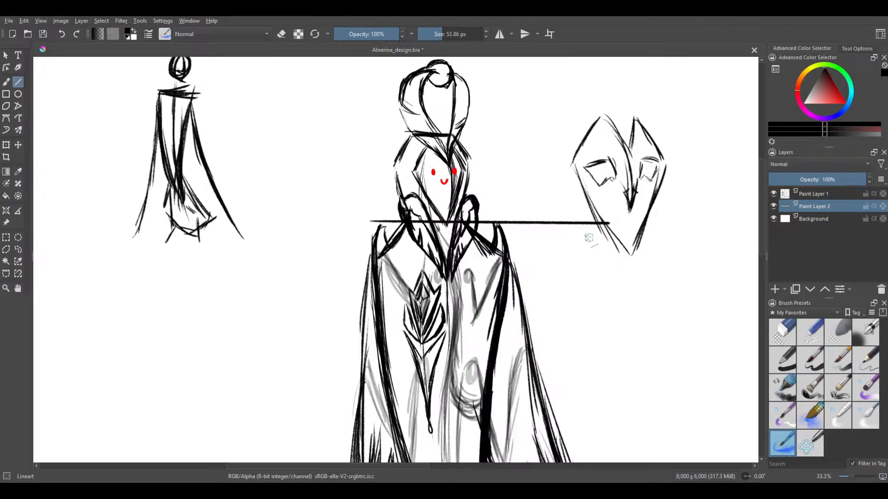
{"action": "key", "text": "ctrl+z"}
Try straight guide lines across the chin and the base of the headdress, and undo both
{"action": "scroll", "coordinate": [561, 225], "scroll_direction": "down", "scroll_amount": 2}
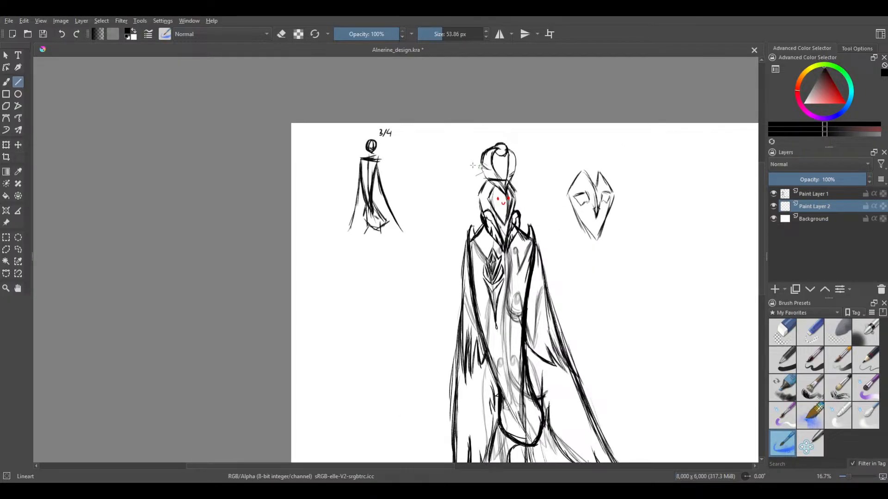
{"action": "scroll", "coordinate": [418, 217], "scroll_direction": "up", "scroll_amount": 3}
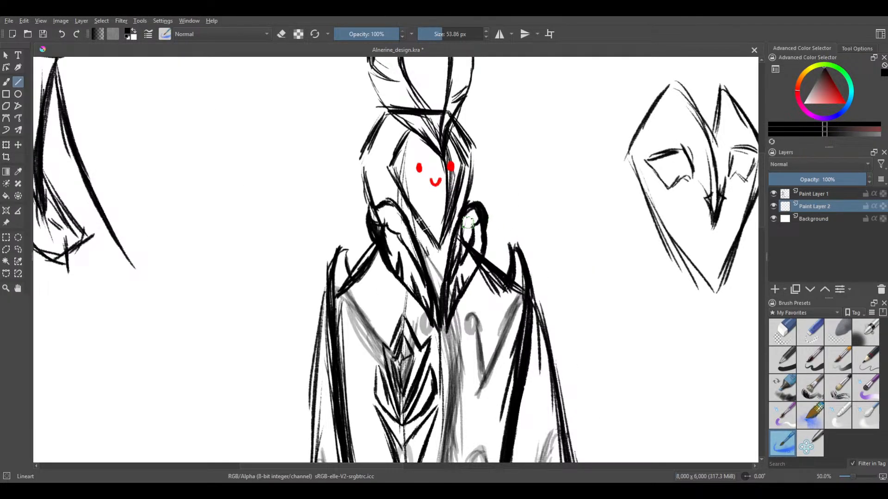
{"action": "left_click_drag", "start_coordinate": [264, 246], "coordinate": [661, 239]}
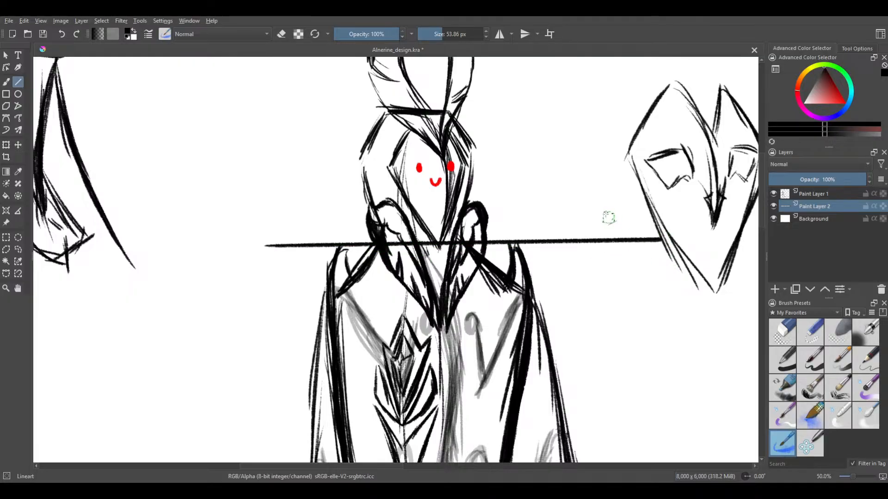
{"action": "scroll", "coordinate": [600, 204], "scroll_direction": "down", "scroll_amount": 1}
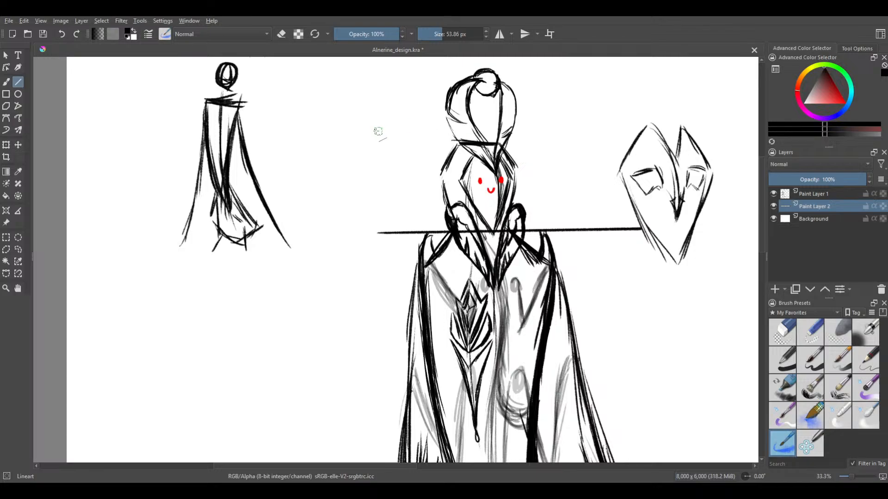
{"action": "left_click_drag", "start_coordinate": [361, 135], "coordinate": [658, 145]}
{"action": "key", "text": "ctrl+z"}
{"action": "key", "text": "ctrl+z"}
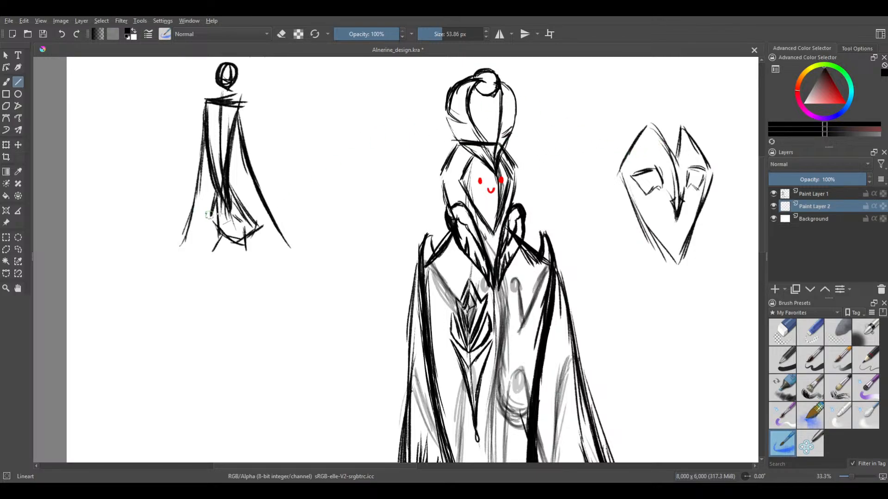
Draw a flat, horizontal rectangle as a guide bar across the base of the headdress on Paint Layer 2
{"action": "left_click_drag", "start_coordinate": [284, 200], "coordinate": [268, 270]}
{"action": "scroll", "coordinate": [273, 260], "scroll_direction": "down", "scroll_amount": 1}
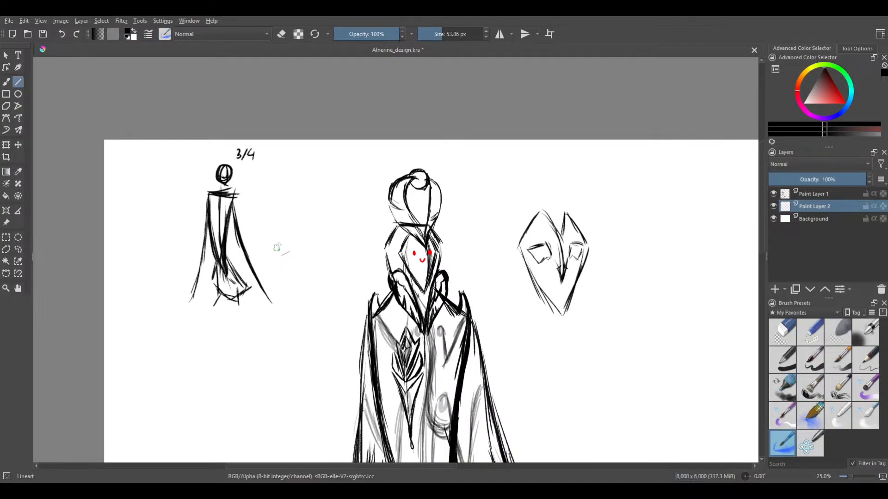
{"action": "left_click", "coordinate": [6, 94]}
{"action": "left_click_drag", "start_coordinate": [363, 226], "coordinate": [496, 226]}
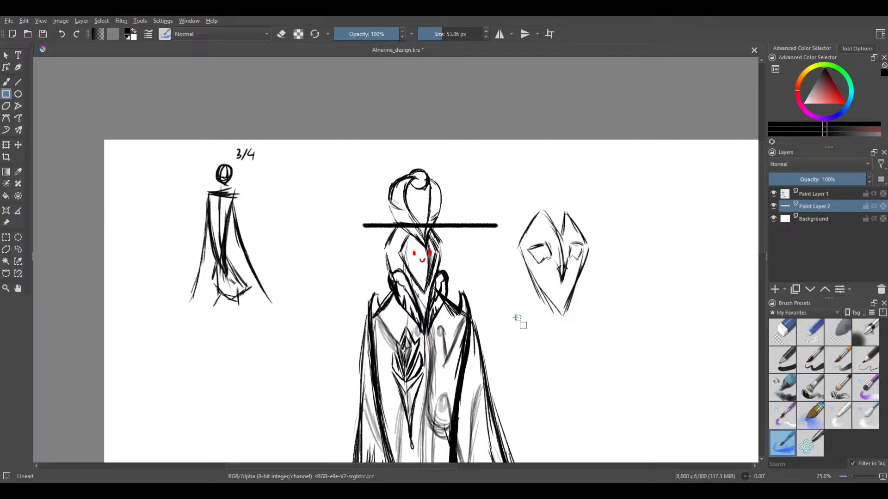
Draw a second flat, horizontal rectangle as a guide bar across the figure's chin on Paint Layer 2
{"action": "scroll", "coordinate": [516, 318], "scroll_direction": "up", "scroll_amount": 1}
{"action": "left_click_drag", "start_coordinate": [277, 287], "coordinate": [506, 285]}
{"action": "key", "text": "ctrl+z"}
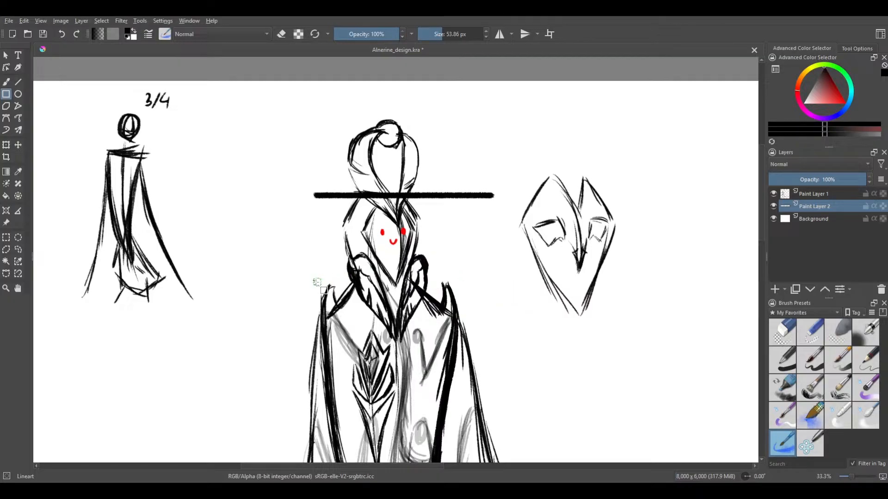
{"action": "left_click_drag", "start_coordinate": [344, 282], "coordinate": [525, 283]}
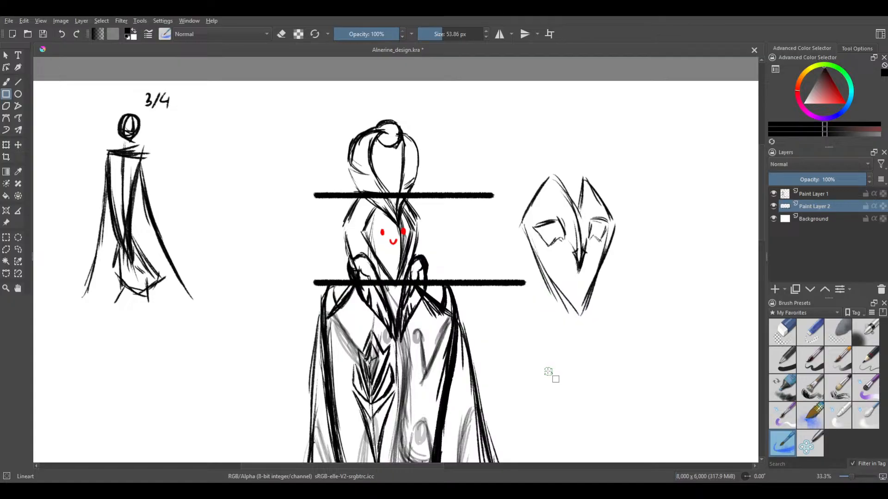
Try copying a freehand selection of the guide bars' ends to a new layer, and merge it back into Paint Layer 2
{"action": "scroll", "coordinate": [537, 360], "scroll_direction": "down", "scroll_amount": 1}
{"action": "left_click_drag", "start_coordinate": [374, 232], "coordinate": [252, 168]}
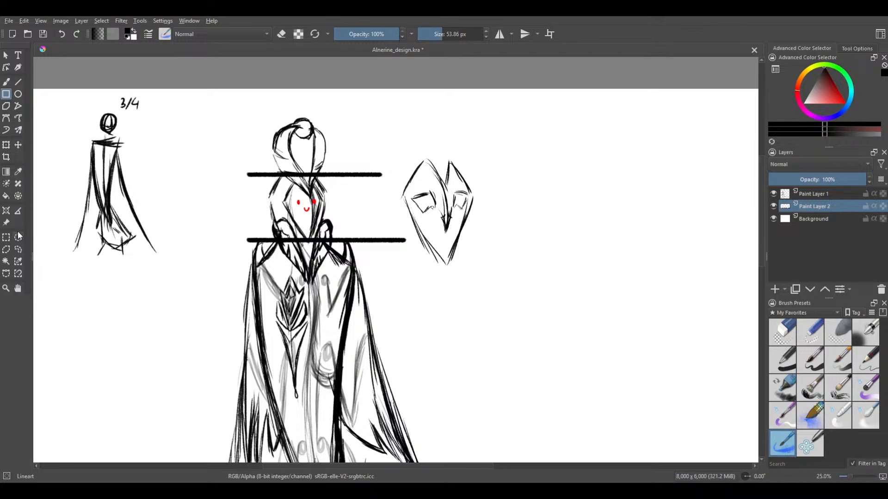
{"action": "left_click", "coordinate": [19, 248]}
{"action": "key", "text": "ctrl+alt+j"}
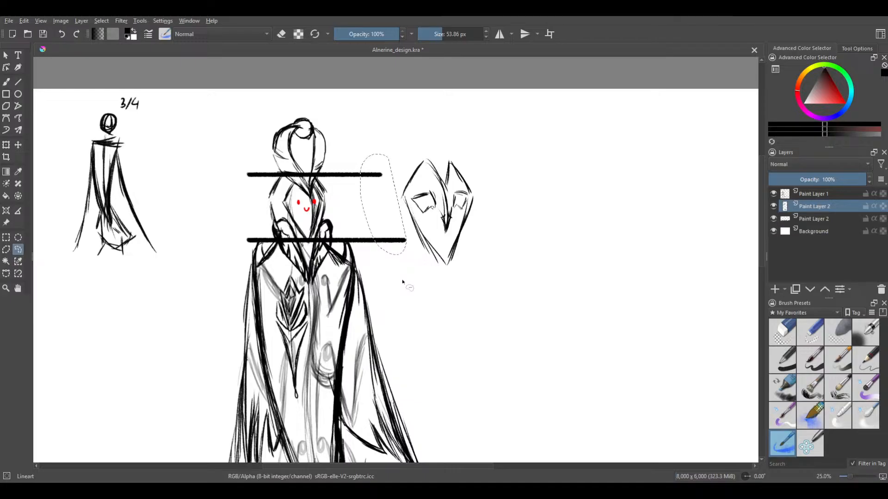
{"action": "left_click", "coordinate": [22, 146]}
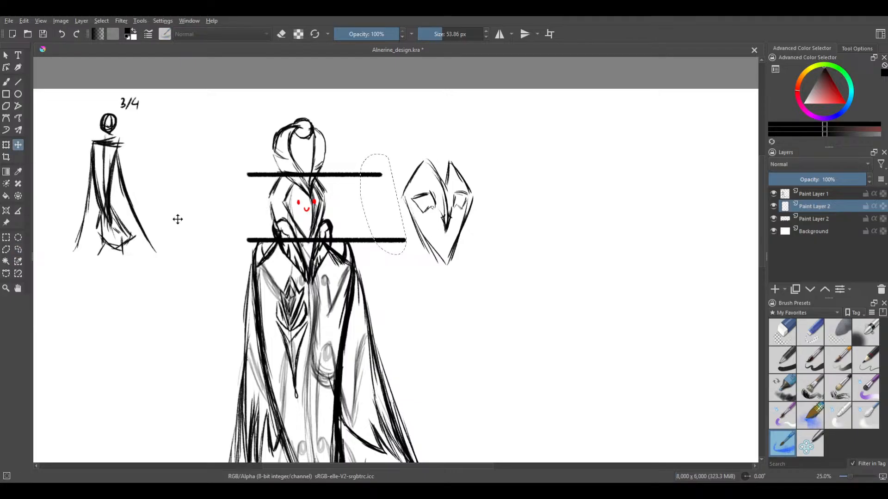
{"action": "key", "text": "ctrl+e"}
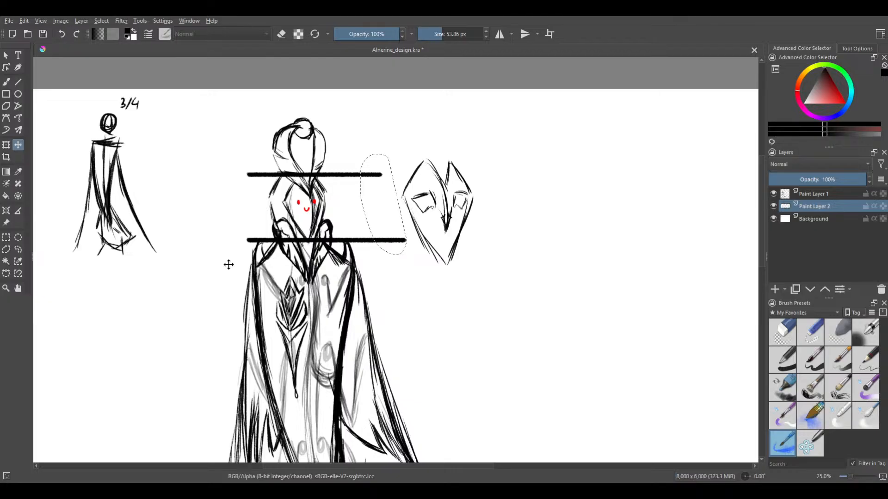
Select both guide bars with a freehand outline around the head and copy them to a new layer
{"action": "left_click", "coordinate": [19, 250]}
{"action": "mouse_move", "coordinate": [406, 132]}
{"action": "left_mouse_down"}
{"action": "mouse_move", "coordinate": [184, 171]}
{"action": "mouse_move", "coordinate": [226, 285]}
{"action": "mouse_move", "coordinate": [387, 298]}
{"action": "mouse_move", "coordinate": [449, 252]}
{"action": "left_mouse_up"}
{"action": "mouse_move", "coordinate": [398, 146]}
{"action": "left_mouse_down"}
{"action": "mouse_move", "coordinate": [205, 155]}
{"action": "mouse_move", "coordinate": [264, 275]}
{"action": "mouse_move", "coordinate": [415, 284]}
{"action": "mouse_move", "coordinate": [454, 244]}
{"action": "mouse_move", "coordinate": [432, 238]}
{"action": "left_mouse_up"}
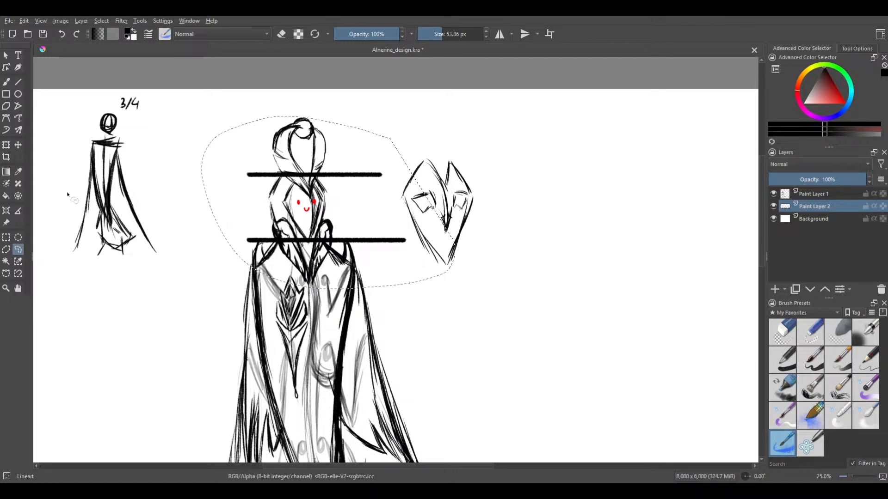
{"action": "key", "text": "ctrl+alt+j"}
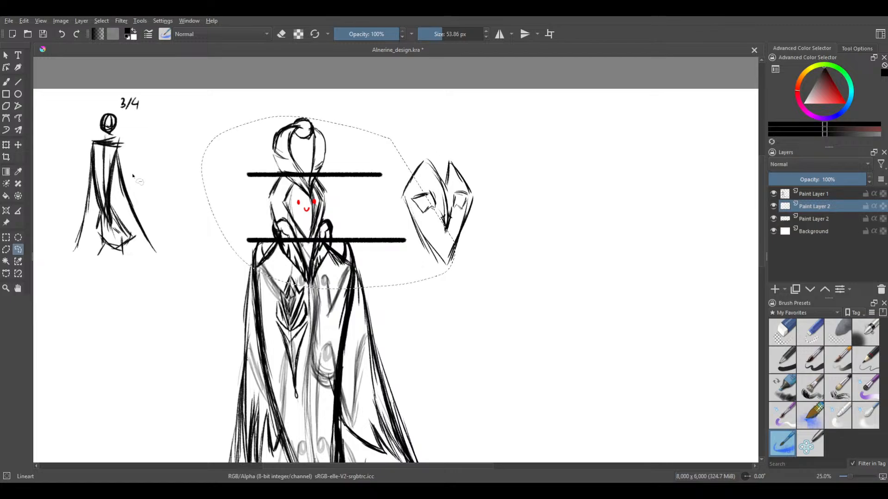
Move the copied bars down one head height so the upper one covers the chin bar, and merge them into the layer below
{"action": "left_click", "coordinate": [18, 145]}
{"action": "left_click_drag", "start_coordinate": [343, 218], "coordinate": [347, 287]}
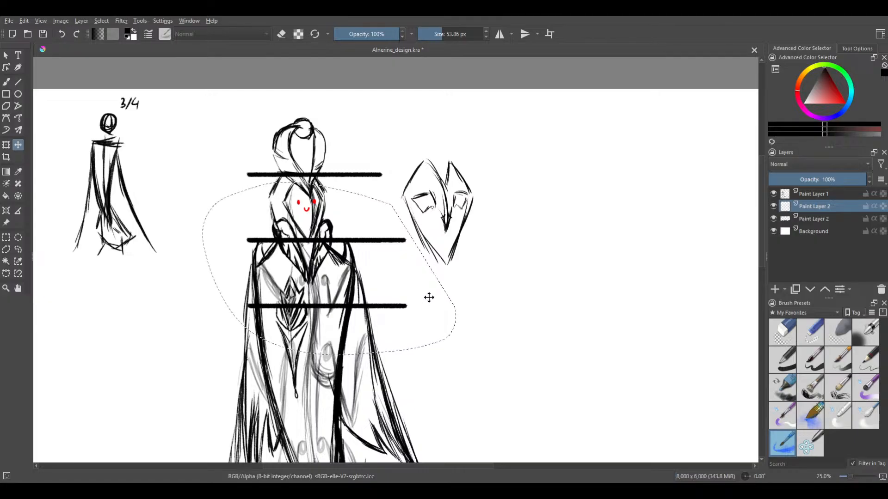
{"action": "scroll", "coordinate": [535, 98], "scroll_direction": "down", "scroll_amount": 2}
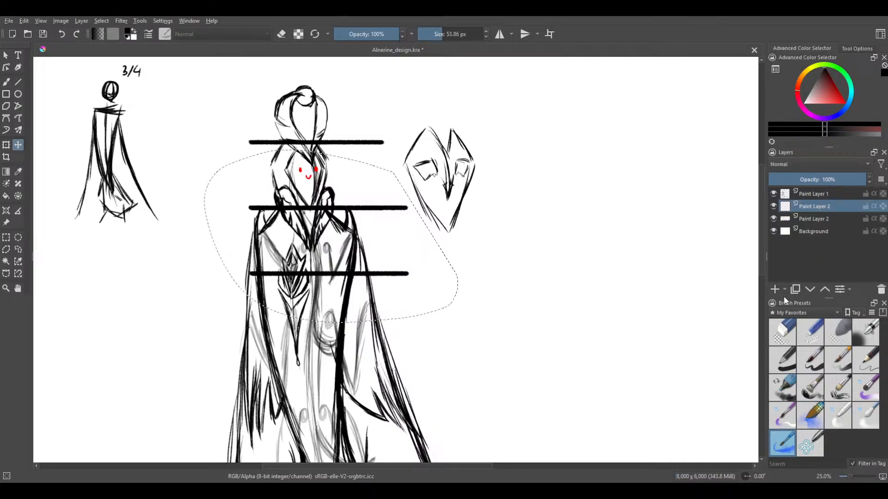
{"action": "key", "text": "ctrl+e"}
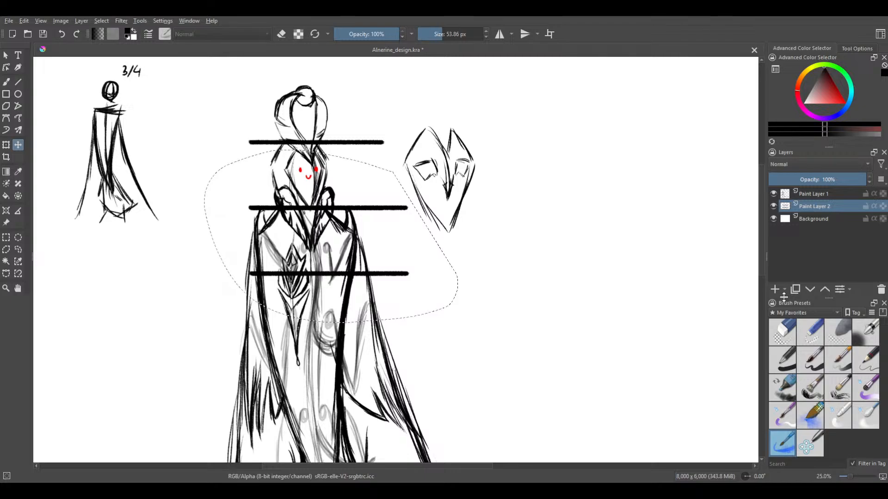
Copy the three guide bars to a new layer and move the copy down two head heights, its top bar on the chest bar
{"action": "left_click", "coordinate": [19, 249]}
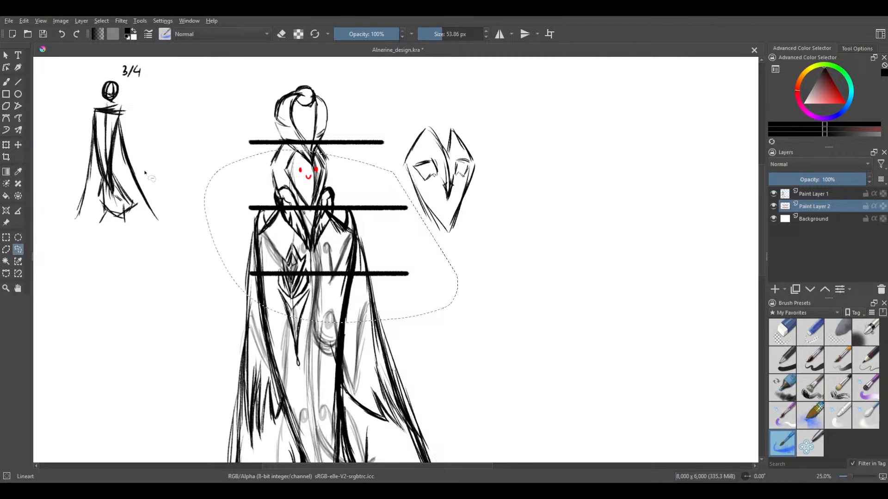
{"action": "mouse_move", "coordinate": [288, 117]}
{"action": "left_mouse_down"}
{"action": "mouse_move", "coordinate": [147, 154]}
{"action": "mouse_move", "coordinate": [143, 310]}
{"action": "mouse_move", "coordinate": [343, 408]}
{"action": "mouse_move", "coordinate": [530, 313]}
{"action": "mouse_move", "coordinate": [467, 178]}
{"action": "mouse_move", "coordinate": [350, 117]}
{"action": "left_mouse_up"}
{"action": "mouse_move", "coordinate": [383, 82]}
{"action": "left_mouse_down"}
{"action": "mouse_move", "coordinate": [180, 139]}
{"action": "mouse_move", "coordinate": [474, 185]}
{"action": "mouse_move", "coordinate": [418, 134]}
{"action": "left_mouse_up"}
{"action": "key", "text": "ctrl+alt+j"}
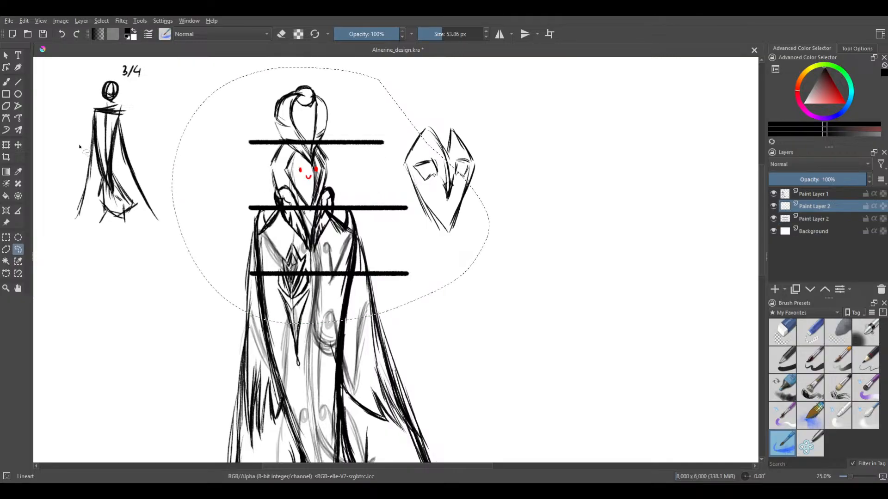
{"action": "left_click", "coordinate": [18, 145]}
{"action": "left_click_drag", "start_coordinate": [297, 190], "coordinate": [344, 318]}
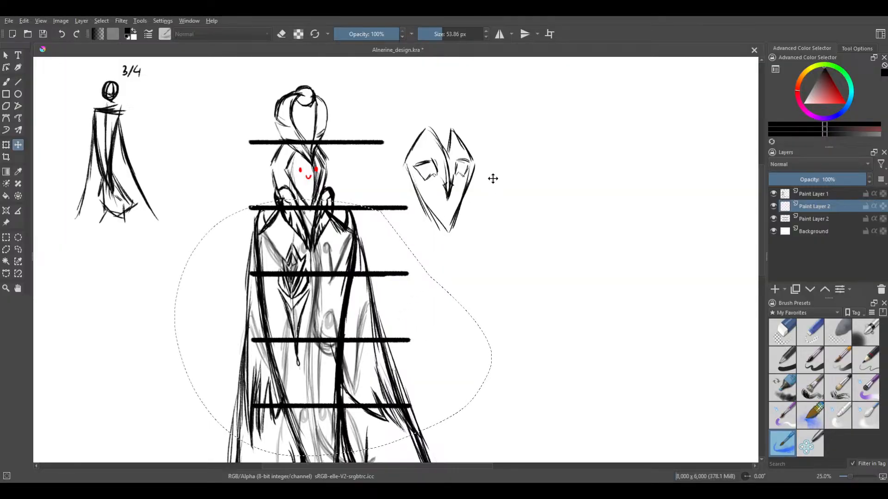
Outline the four guide bars from the chin down with a freehand selection and merge the copied bars into the layer below
{"action": "left_click_drag", "start_coordinate": [492, 176], "coordinate": [482, 133]}
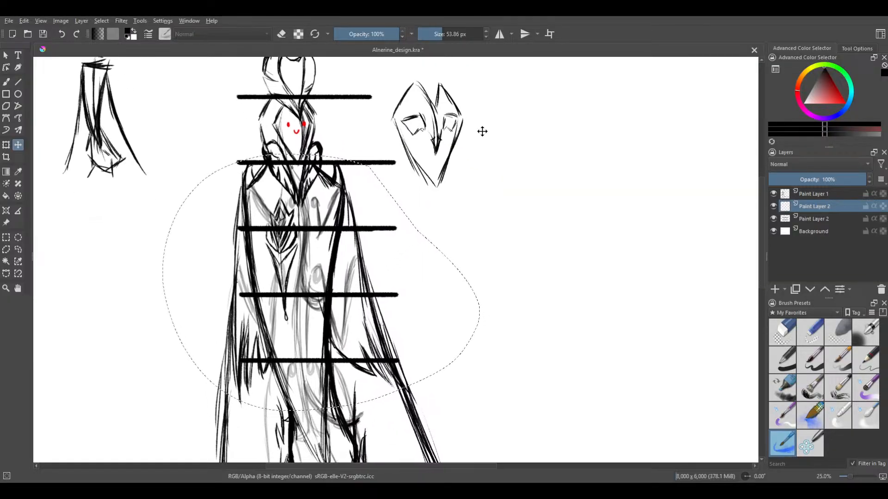
{"action": "left_click", "coordinate": [18, 250]}
{"action": "mouse_move", "coordinate": [302, 128]}
{"action": "left_mouse_down"}
{"action": "mouse_move", "coordinate": [210, 129]}
{"action": "mouse_move", "coordinate": [119, 249]}
{"action": "mouse_move", "coordinate": [180, 390]}
{"action": "mouse_move", "coordinate": [303, 451]}
{"action": "mouse_move", "coordinate": [461, 448]}
{"action": "mouse_move", "coordinate": [586, 313]}
{"action": "mouse_move", "coordinate": [505, 194]}
{"action": "mouse_move", "coordinate": [425, 121]}
{"action": "left_mouse_up"}
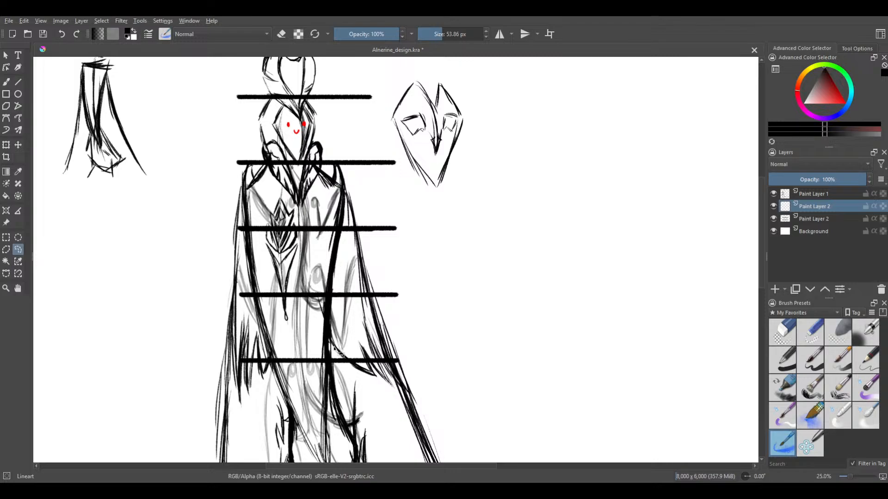
{"action": "left_click_drag", "start_coordinate": [397, 285], "coordinate": [424, 164]}
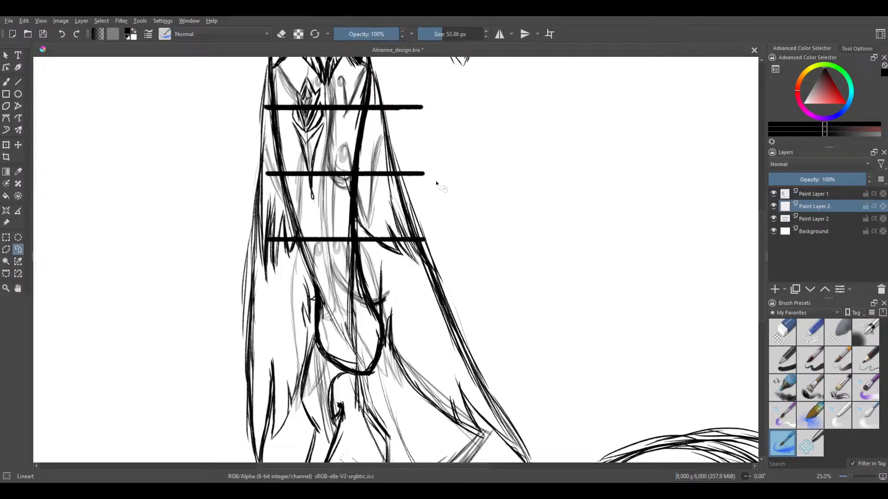
{"action": "left_click_drag", "start_coordinate": [436, 184], "coordinate": [428, 257]}
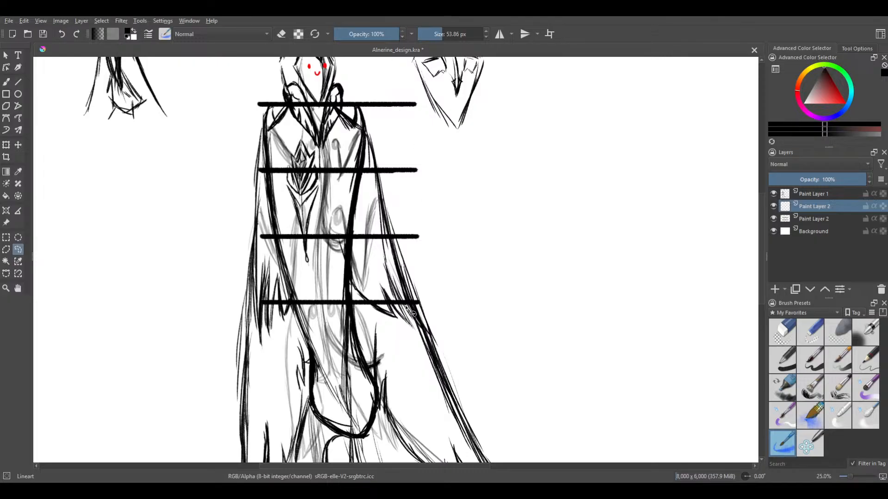
{"action": "left_click_drag", "start_coordinate": [437, 172], "coordinate": [441, 222]}
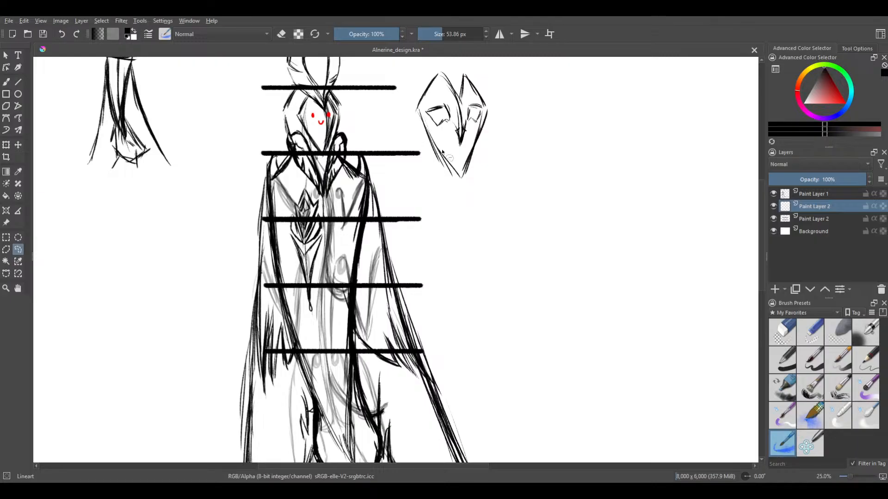
{"action": "mouse_move", "coordinate": [452, 139]}
{"action": "left_mouse_down"}
{"action": "mouse_move", "coordinate": [391, 125]}
{"action": "mouse_move", "coordinate": [295, 119]}
{"action": "mouse_move", "coordinate": [223, 139]}
{"action": "mouse_move", "coordinate": [202, 253]}
{"action": "mouse_move", "coordinate": [220, 352]}
{"action": "left_mouse_up"}
{"action": "left_click_drag", "start_coordinate": [467, 379], "coordinate": [500, 256]}
{"action": "key", "text": "ctrl+e"}
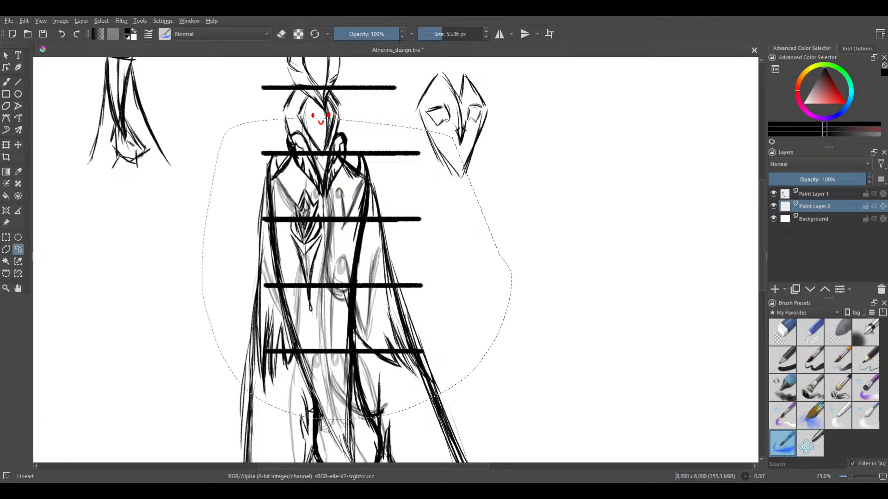
Copy the four selected guide bars to a new layer and move the copy down three head heights, its top bar on the lowest existing bar
{"action": "key", "text": "ctrl+z"}
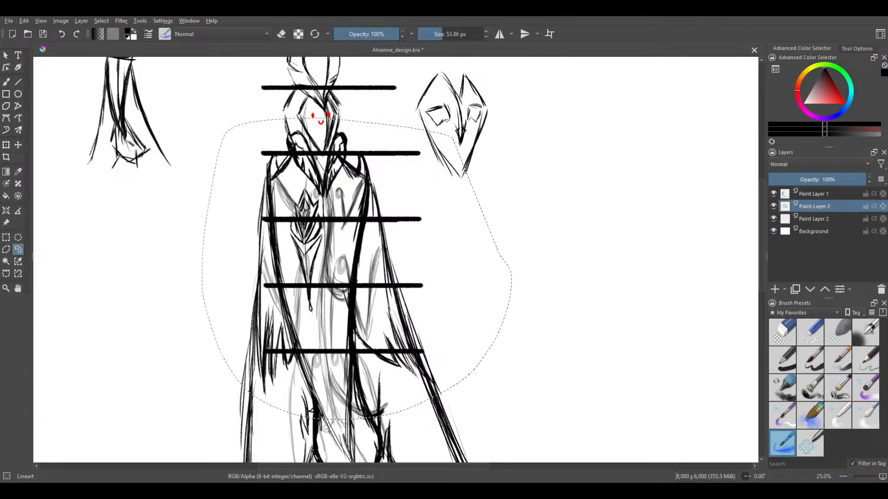
{"action": "left_click", "coordinate": [18, 144]}
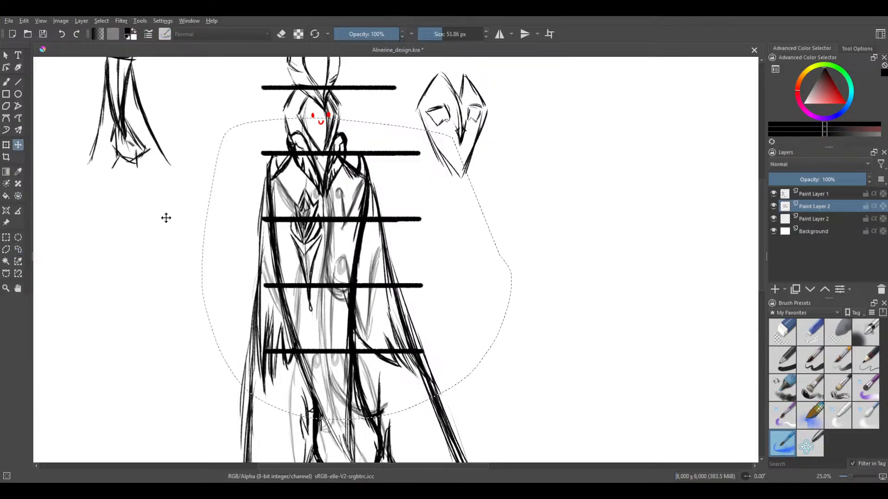
{"action": "scroll", "coordinate": [477, 224], "scroll_direction": "down", "scroll_amount": 5}
{"action": "left_click_drag", "start_coordinate": [427, 227], "coordinate": [430, 361]}
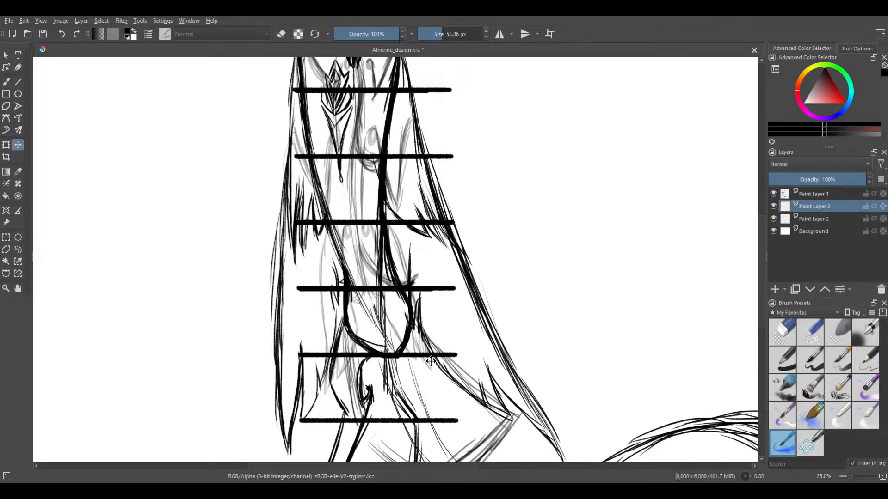
{"action": "left_click_drag", "start_coordinate": [431, 361], "coordinate": [430, 360]}
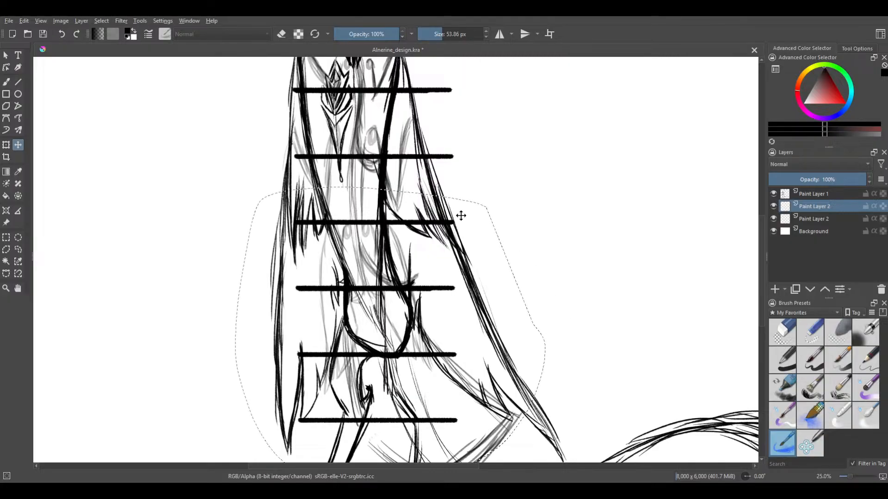
Examine the figure's proportions against the guide bars from the headdress down to the legs
{"action": "mouse_move", "coordinate": [513, 215]}
{"action": "left_mouse_down"}
{"action": "mouse_move", "coordinate": [520, 171]}
{"action": "mouse_move", "coordinate": [512, 363]}
{"action": "mouse_move", "coordinate": [521, 154]}
{"action": "mouse_move", "coordinate": [514, 332]}
{"action": "left_mouse_up"}
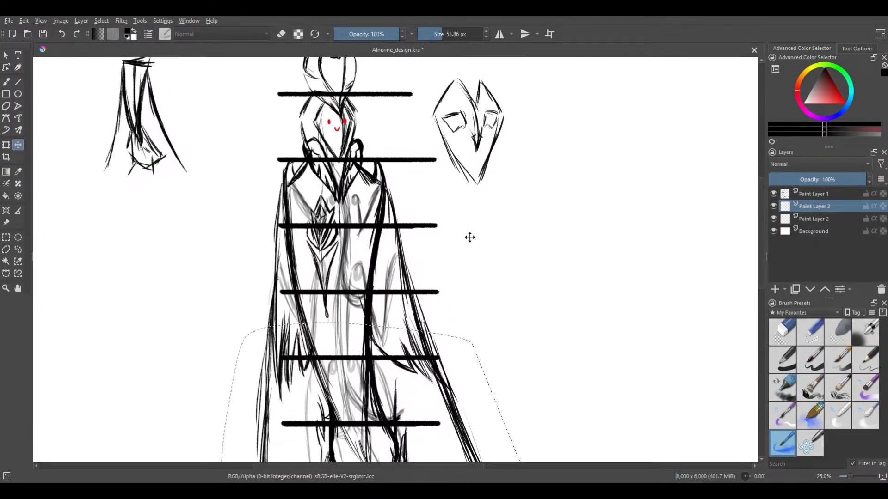
{"action": "left_click_drag", "start_coordinate": [474, 246], "coordinate": [490, 143]}
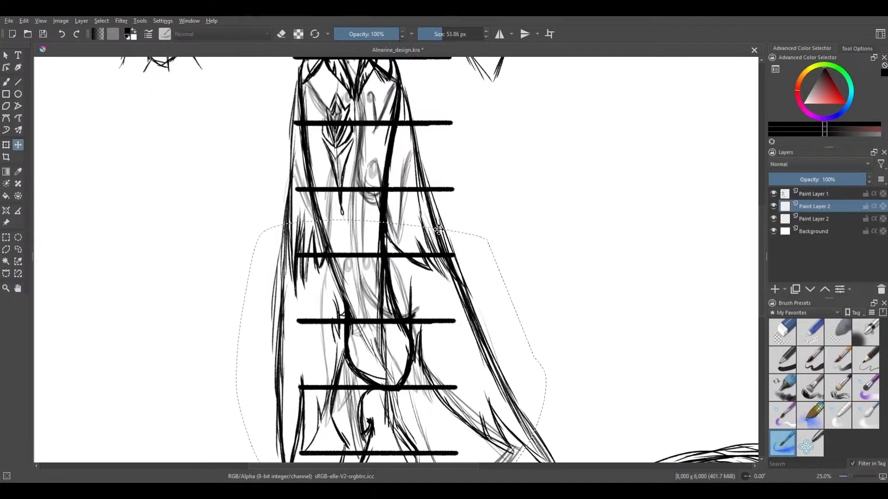
{"action": "left_click_drag", "start_coordinate": [523, 213], "coordinate": [534, 133]}
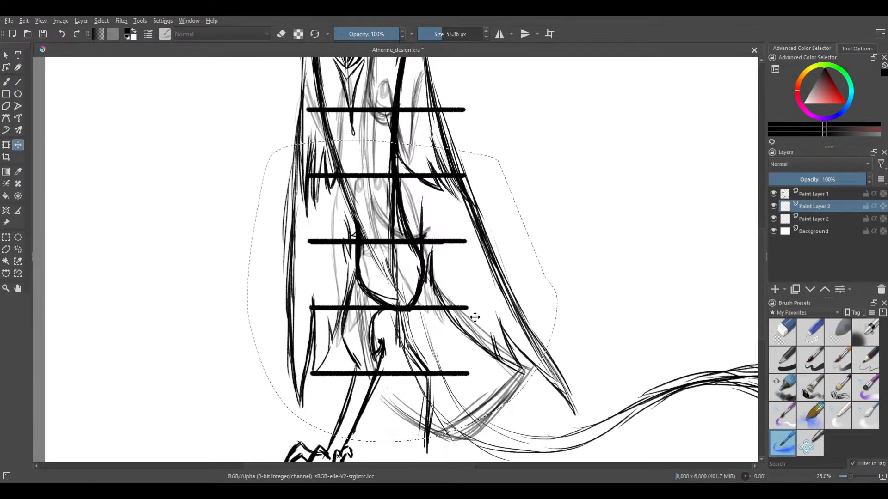
{"action": "left_click_drag", "start_coordinate": [518, 261], "coordinate": [478, 417]}
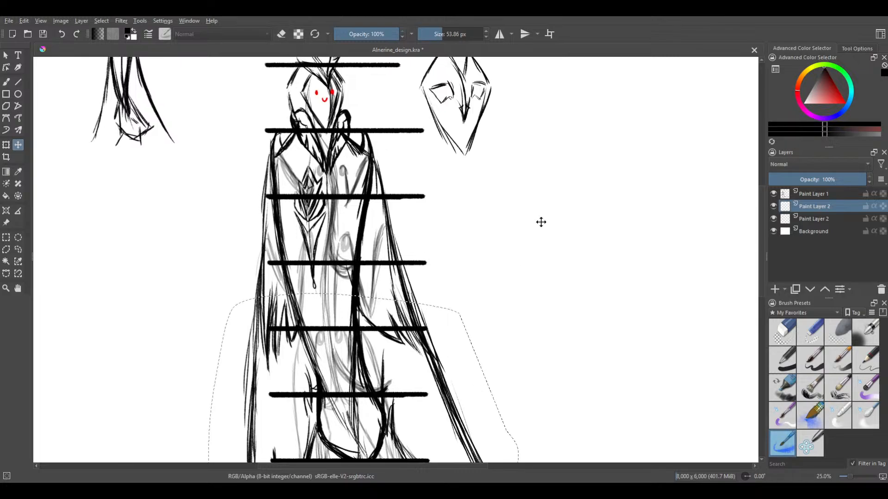
{"action": "left_click_drag", "start_coordinate": [541, 222], "coordinate": [535, 284]}
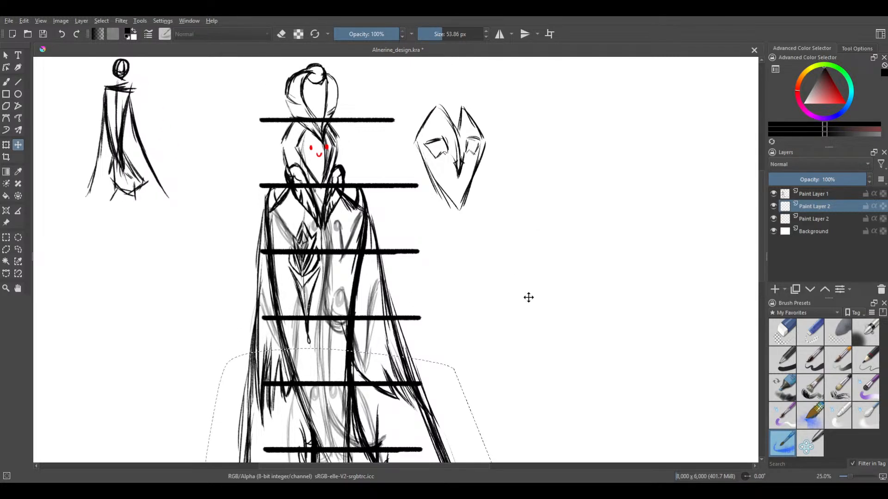
{"action": "left_click_drag", "start_coordinate": [531, 400], "coordinate": [547, 204]}
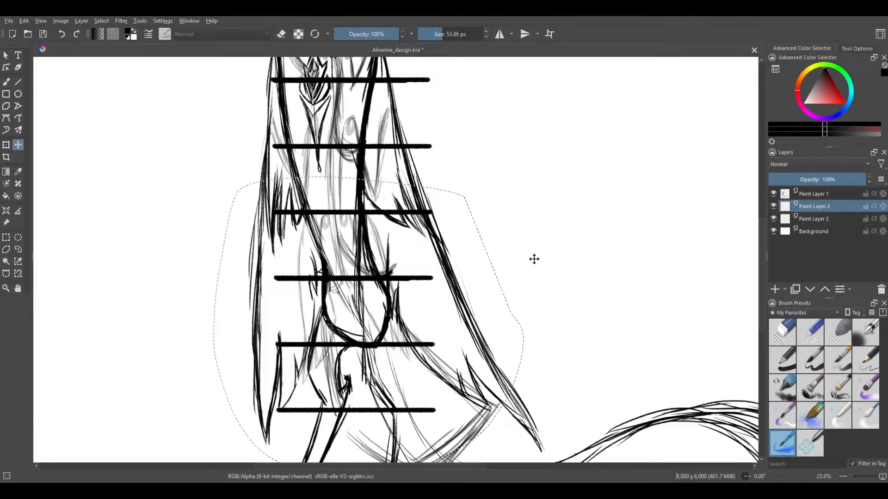
{"action": "left_click_drag", "start_coordinate": [528, 264], "coordinate": [528, 270]}
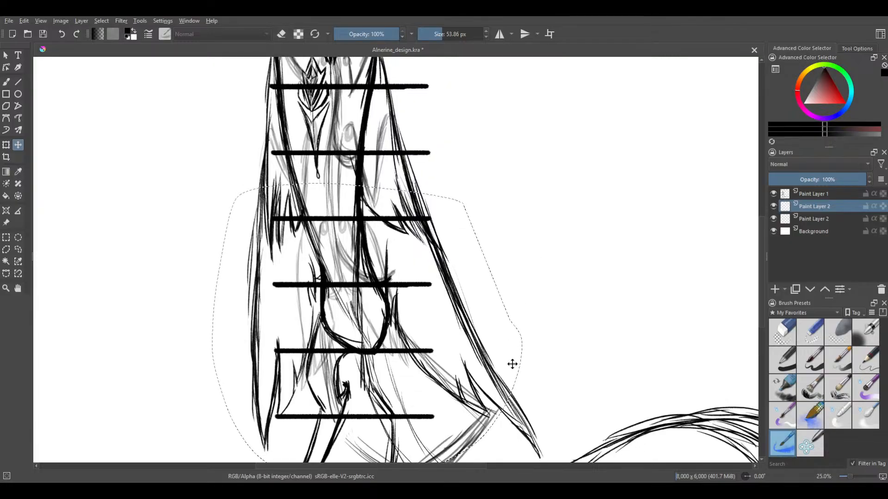
{"action": "mouse_move", "coordinate": [550, 206]}
{"action": "left_mouse_down"}
{"action": "mouse_move", "coordinate": [541, 353]}
{"action": "mouse_move", "coordinate": [567, 194]}
{"action": "mouse_move", "coordinate": [556, 214]}
{"action": "left_mouse_up"}
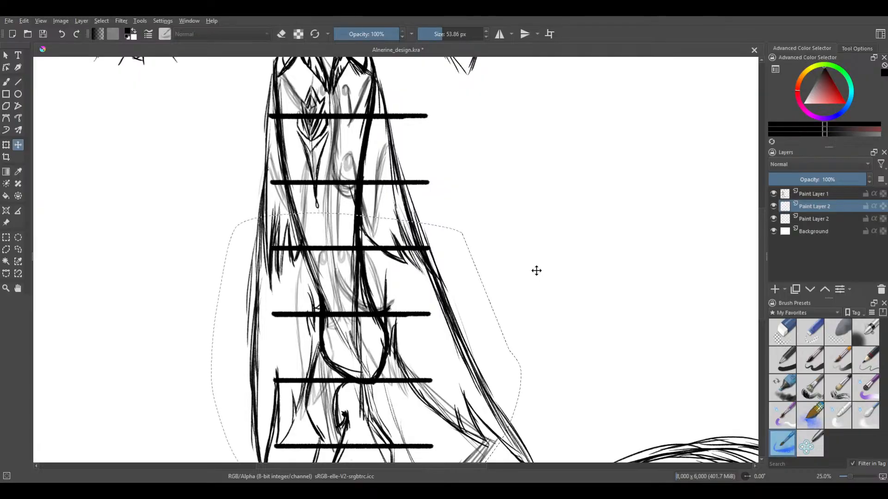
Clear the freehand selection around the copied guide bars by subtracting a large ellipse that covers it
{"action": "left_click", "coordinate": [18, 237]}
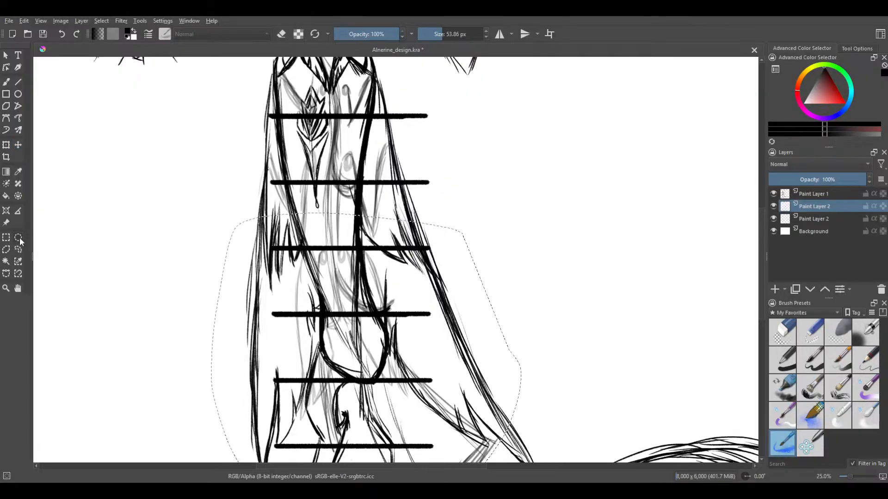
{"action": "left_click_drag", "start_coordinate": [520, 185], "coordinate": [576, 83]}
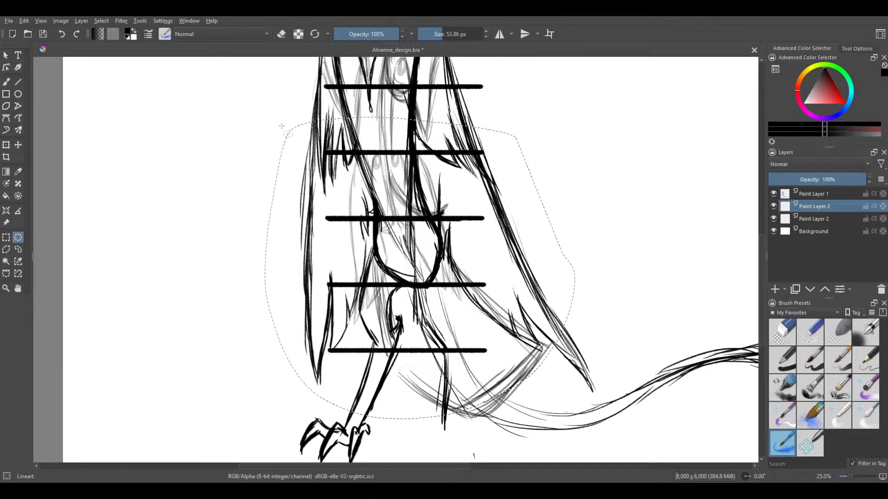
{"action": "left_click_drag", "start_coordinate": [183, 98], "coordinate": [631, 437]}
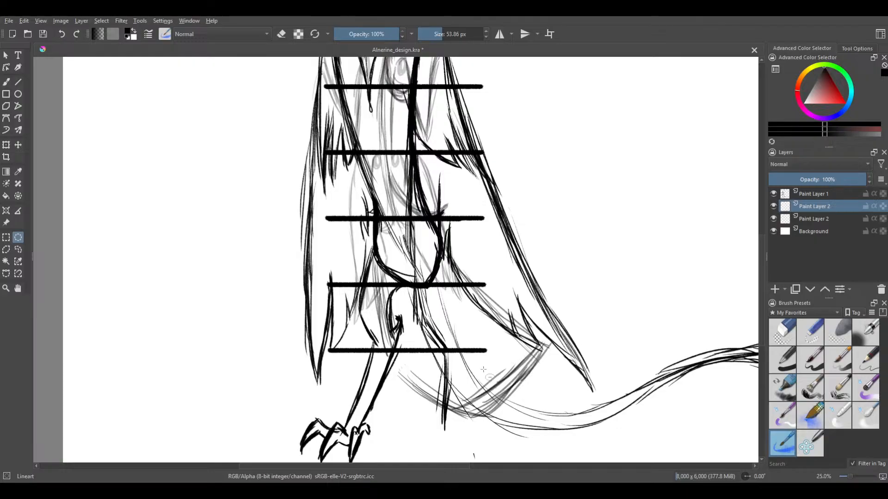
Merge the copied lower guide bars into the guide layer below so that all bars share one layer
{"action": "mouse_move", "coordinate": [534, 262]}
{"action": "left_mouse_down"}
{"action": "mouse_move", "coordinate": [571, 240]}
{"action": "mouse_move", "coordinate": [553, 311]}
{"action": "mouse_move", "coordinate": [551, 420]}
{"action": "mouse_move", "coordinate": [588, 257]}
{"action": "mouse_move", "coordinate": [604, 230]}
{"action": "mouse_move", "coordinate": [592, 262]}
{"action": "left_mouse_up"}
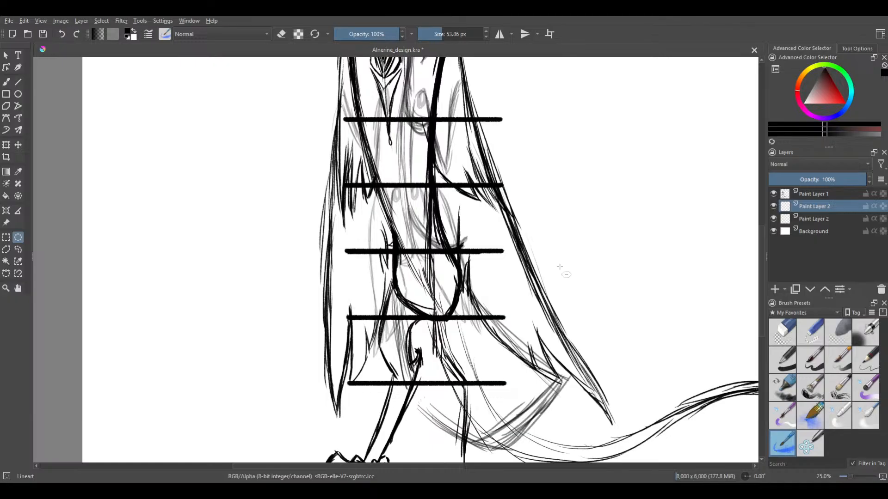
{"action": "mouse_move", "coordinate": [570, 248]}
{"action": "left_mouse_down"}
{"action": "mouse_move", "coordinate": [604, 196]}
{"action": "mouse_move", "coordinate": [594, 315]}
{"action": "left_mouse_up"}
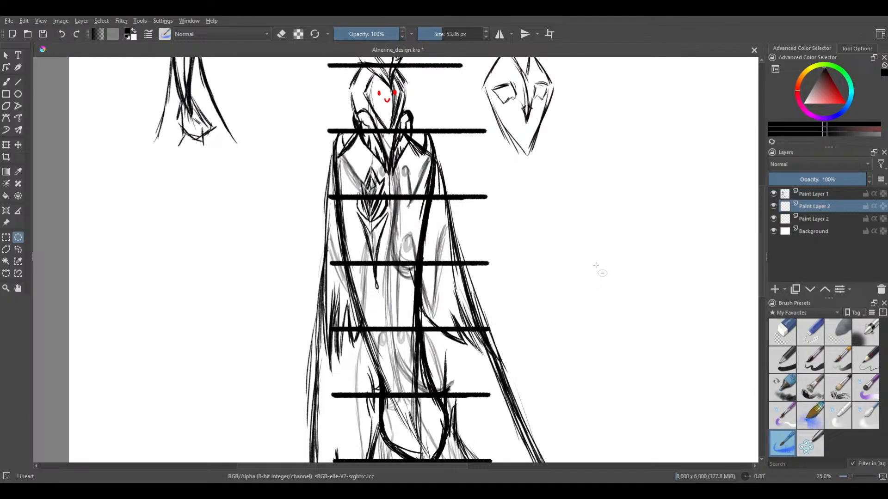
{"action": "left_click_drag", "start_coordinate": [594, 264], "coordinate": [622, 177]}
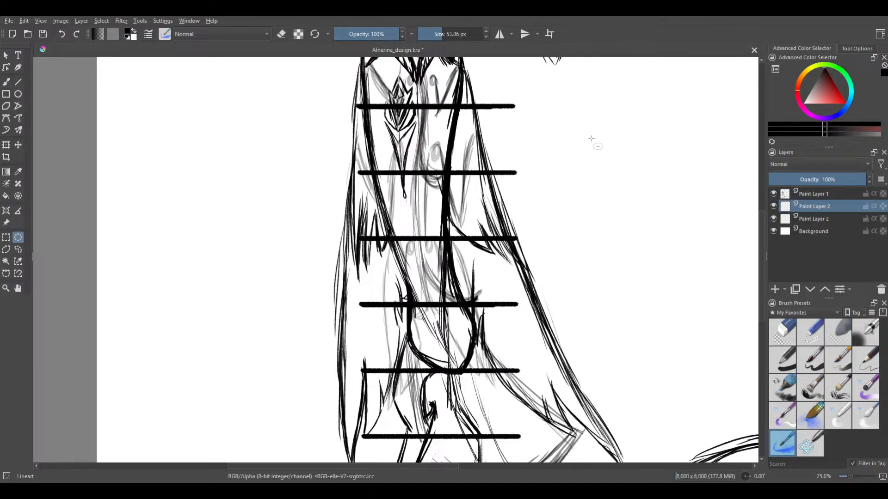
{"action": "mouse_move", "coordinate": [817, 176]}
{"action": "left_mouse_down"}
{"action": "mouse_move", "coordinate": [809, 178]}
{"action": "mouse_move", "coordinate": [867, 183]}
{"action": "left_mouse_up"}
{"action": "key", "text": "ctrl+e"}
Make the figure sketch on Paint Layer 1 active and choose the freehand selection tool
{"action": "scroll", "coordinate": [648, 253], "scroll_direction": "down", "scroll_amount": 2}
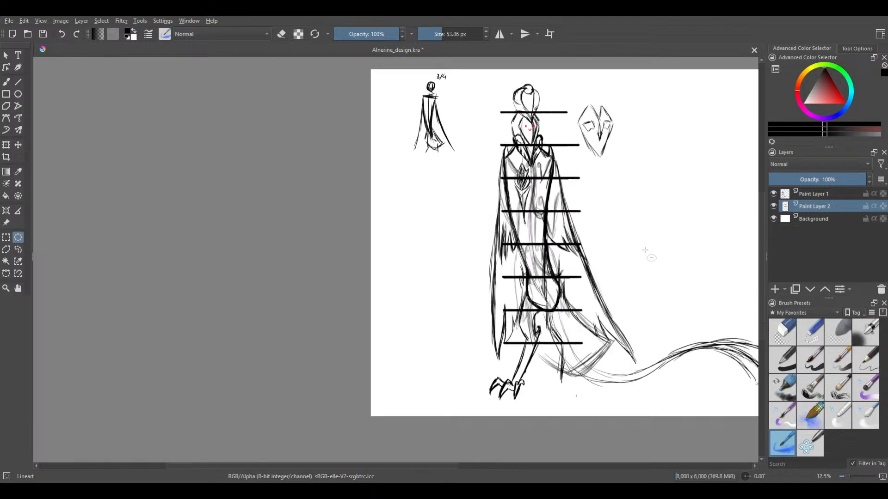
{"action": "scroll", "coordinate": [604, 147], "scroll_direction": "up", "scroll_amount": 1}
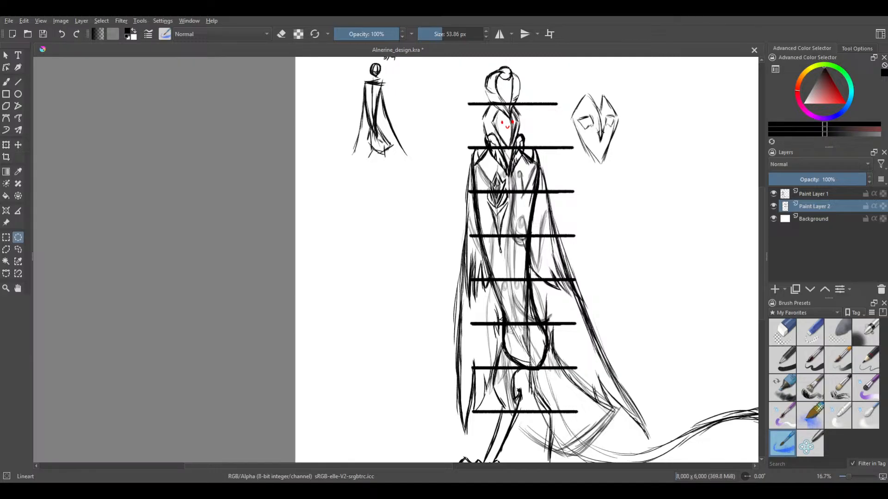
{"action": "left_click_drag", "start_coordinate": [593, 231], "coordinate": [506, 182]}
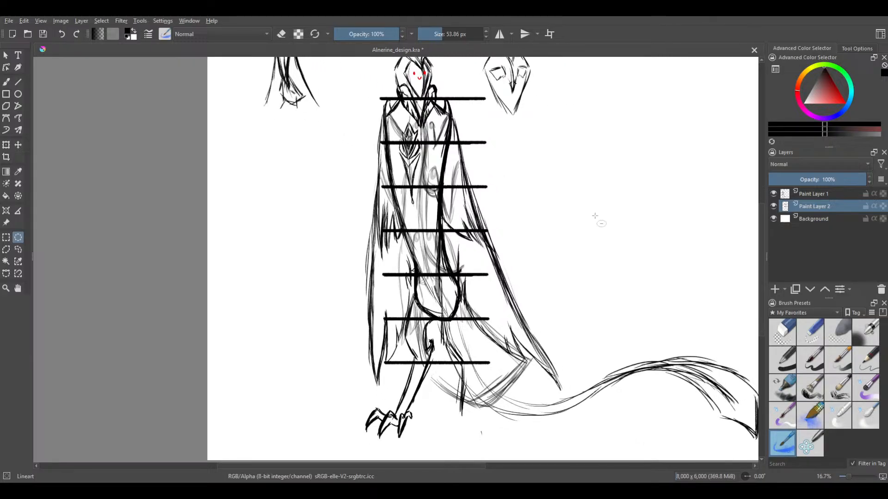
{"action": "left_click_drag", "start_coordinate": [615, 200], "coordinate": [587, 223]}
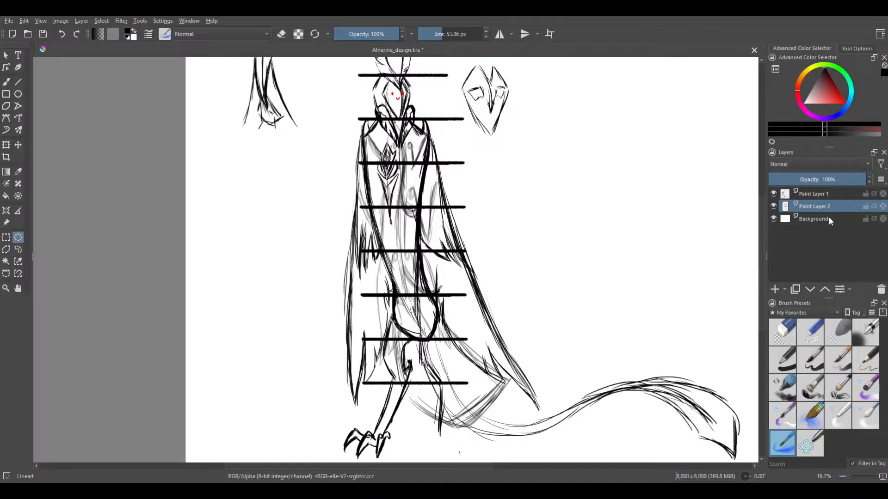
{"action": "left_click", "coordinate": [820, 194]}
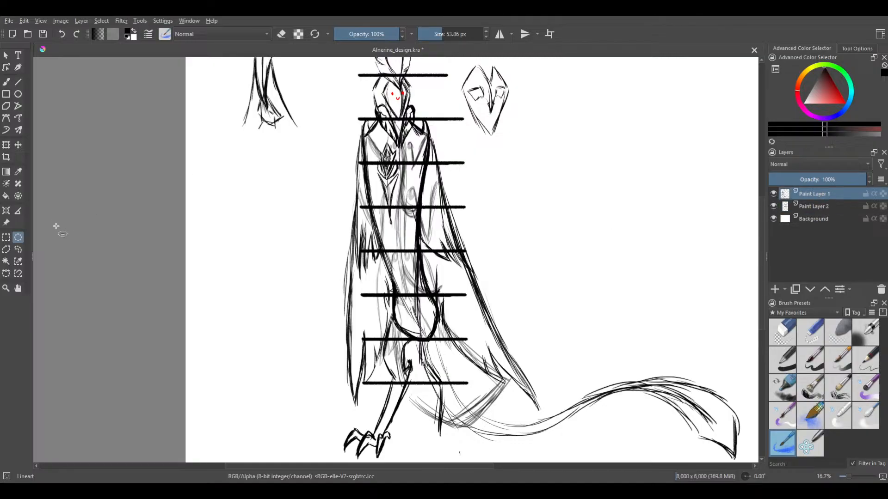
{"action": "left_click", "coordinate": [18, 249]}
{"action": "mouse_move", "coordinate": [389, 323]}
{"action": "left_mouse_down"}
{"action": "mouse_move", "coordinate": [381, 380]}
{"action": "mouse_move", "coordinate": [338, 447]}
{"action": "mouse_move", "coordinate": [349, 468]}
{"action": "left_mouse_up"}
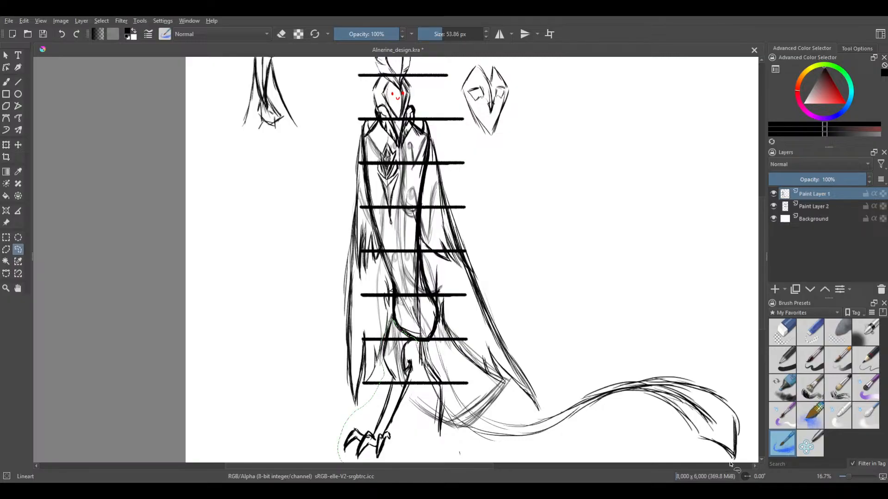
{"action": "mouse_move", "coordinate": [731, 464]}
{"action": "left_mouse_down"}
{"action": "mouse_move", "coordinate": [747, 455]}
{"action": "mouse_move", "coordinate": [737, 387]}
{"action": "mouse_move", "coordinate": [721, 372]}
{"action": "left_mouse_up"}
{"action": "left_click_drag", "start_coordinate": [559, 260], "coordinate": [564, 209]}
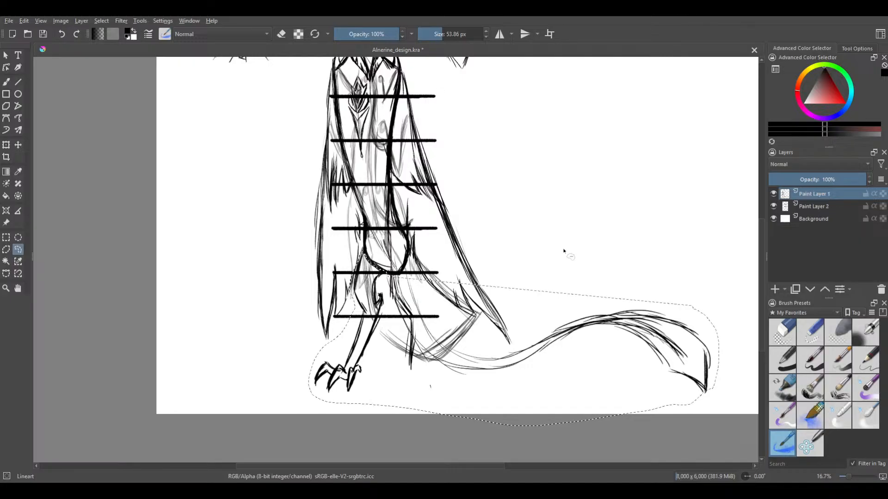
{"action": "key", "text": "ctrl+shift+a"}
Outline the clawed feet, legs and long tail with a freehand selection that follows the robe's lower edge
{"action": "left_click_drag", "start_coordinate": [383, 270], "coordinate": [368, 256]}
{"action": "mouse_move", "coordinate": [311, 403]}
{"action": "left_mouse_down"}
{"action": "mouse_move", "coordinate": [642, 455]}
{"action": "mouse_move", "coordinate": [712, 434]}
{"action": "left_mouse_up"}
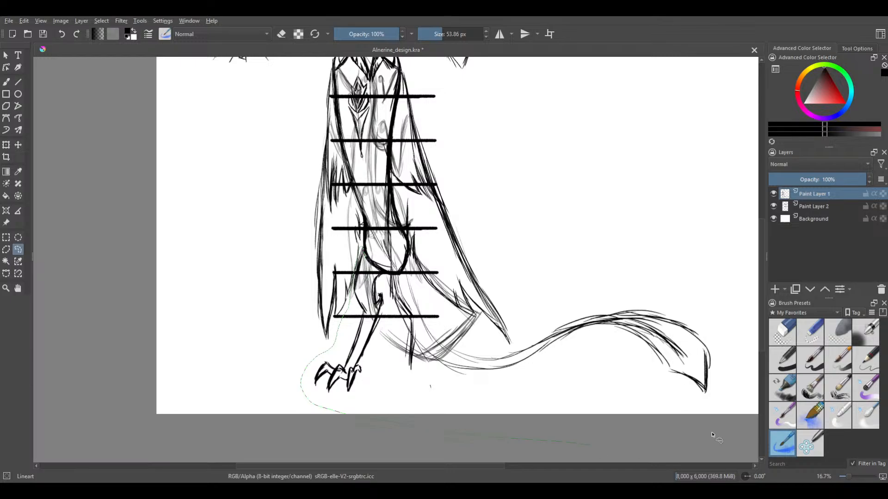
{"action": "mouse_move", "coordinate": [561, 315]}
{"action": "left_mouse_down"}
{"action": "mouse_move", "coordinate": [520, 344]}
{"action": "mouse_move", "coordinate": [491, 349]}
{"action": "mouse_move", "coordinate": [478, 310]}
{"action": "mouse_move", "coordinate": [477, 319]}
{"action": "mouse_move", "coordinate": [452, 316]}
{"action": "mouse_move", "coordinate": [387, 275]}
{"action": "left_mouse_up"}
{"action": "left_click_drag", "start_coordinate": [380, 273], "coordinate": [382, 274]}
Try to move the selected legs and tail up and away from the robe, and undo the move
{"action": "left_click", "coordinate": [18, 145]}
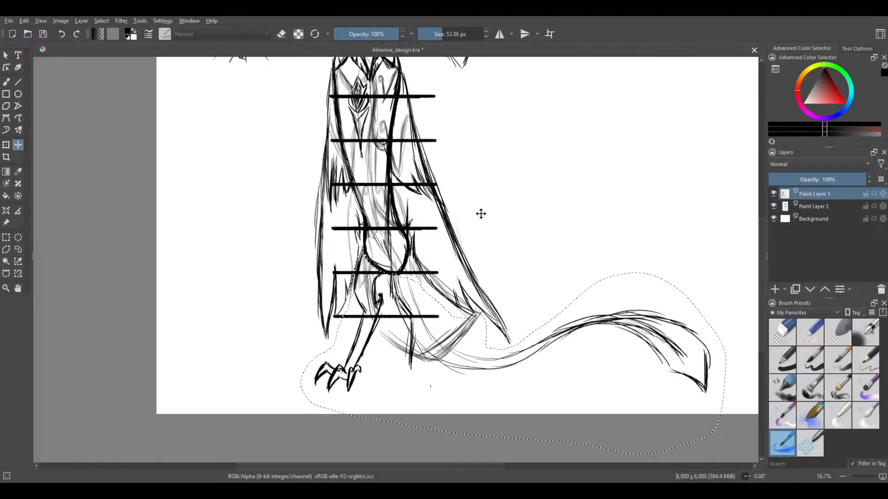
{"action": "left_click_drag", "start_coordinate": [353, 188], "coordinate": [266, 176]}
{"action": "left_click_drag", "start_coordinate": [414, 191], "coordinate": [363, 268]}
{"action": "scroll", "coordinate": [365, 272], "scroll_direction": "down", "scroll_amount": 1}
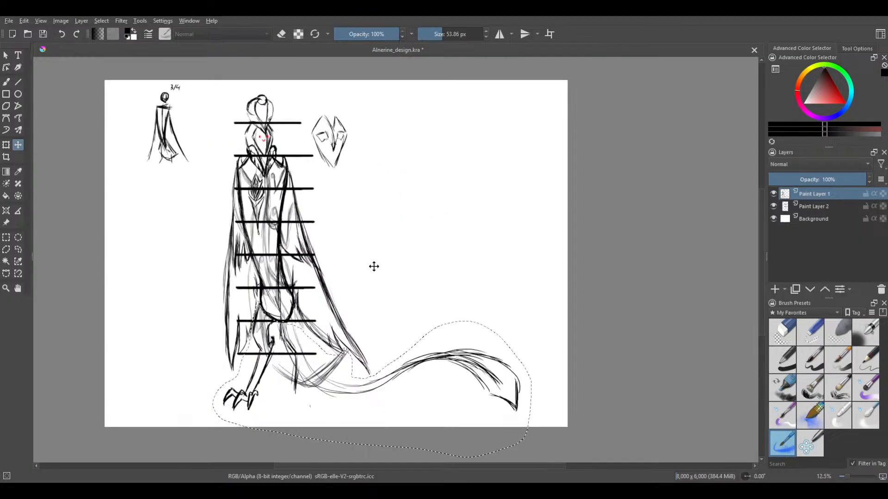
{"action": "left_click_drag", "start_coordinate": [448, 337], "coordinate": [499, 228]}
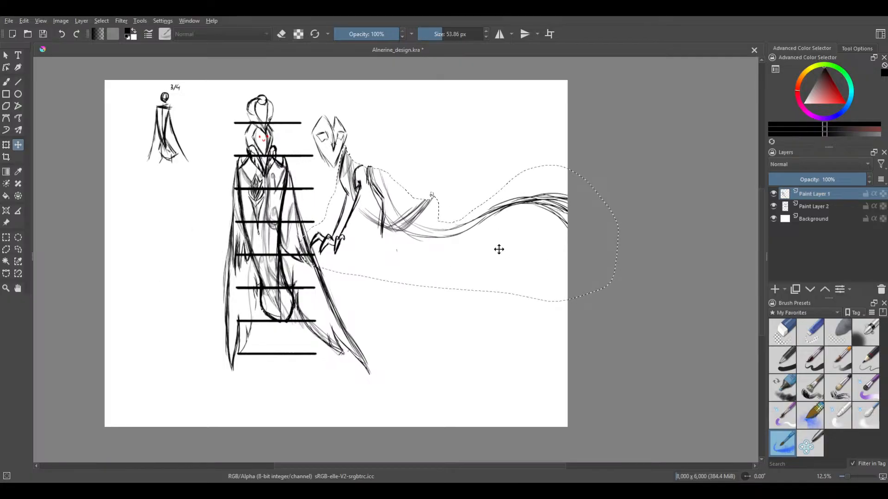
{"action": "key", "text": "ctrl+z"}
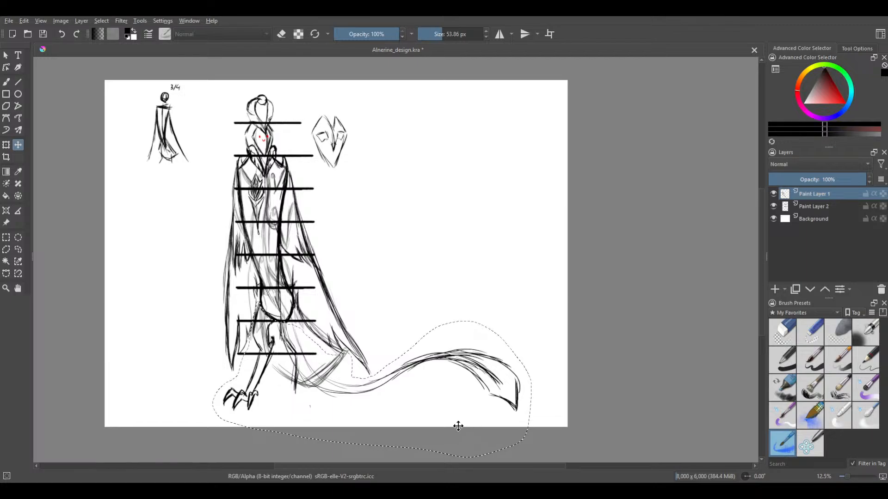
Copy the selected legs and tail to a new layer and check the copy by toggling the original sketch's visibility
{"action": "key", "text": "ctrl+v"}
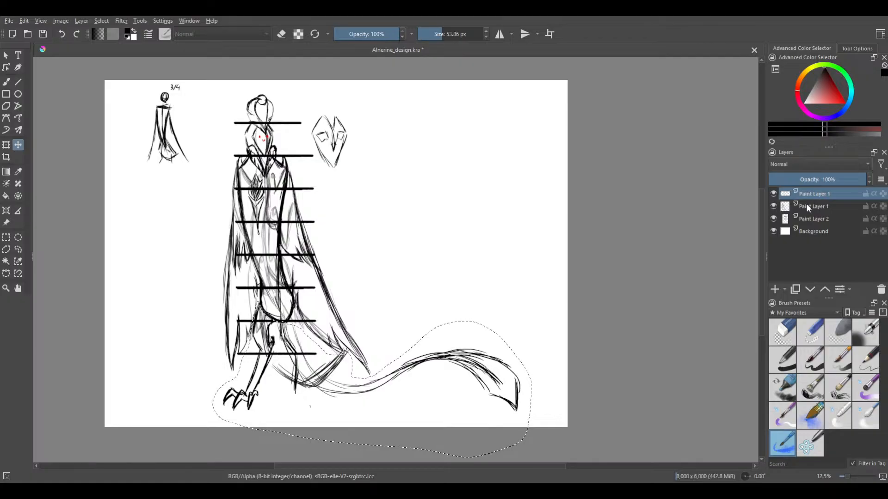
{"action": "left_click", "coordinate": [772, 207]}
{"action": "left_click", "coordinate": [773, 207]}
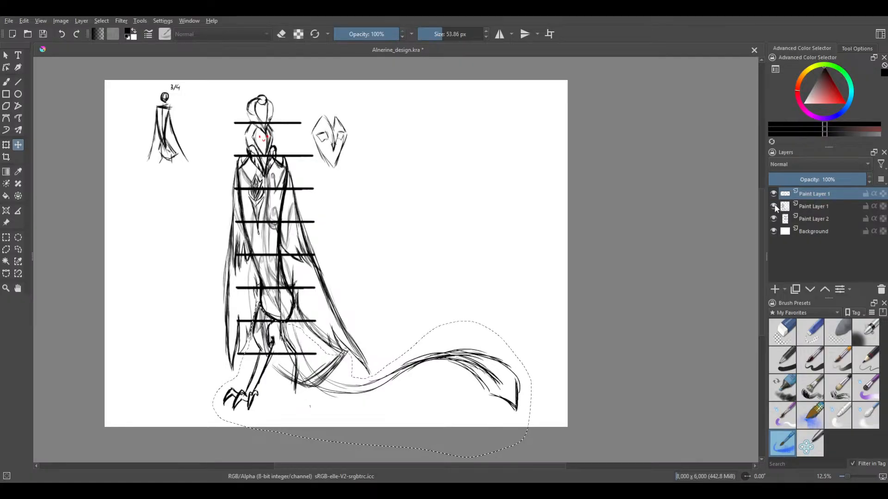
{"action": "left_click", "coordinate": [773, 206]}
{"action": "left_click", "coordinate": [774, 206]}
Erase the legs and tail inside the selection from the original sketch layer with the circle eraser at 1000 px
{"action": "left_click", "coordinate": [809, 209]}
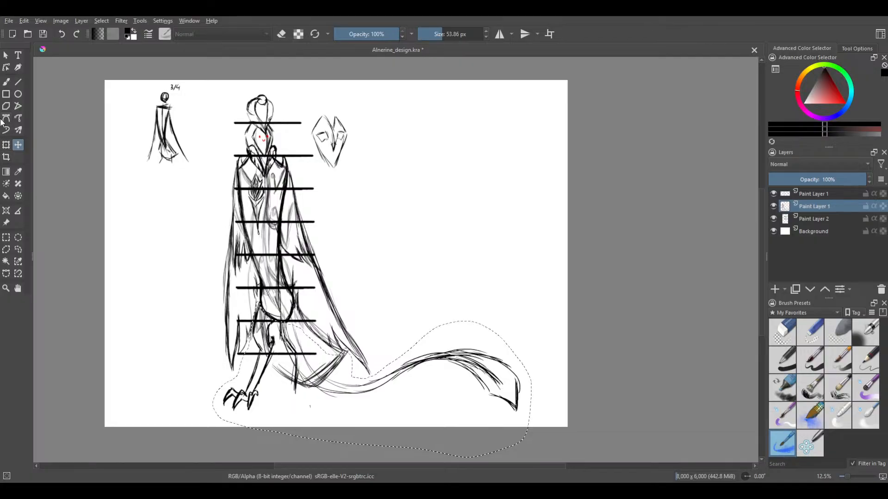
{"action": "left_click", "coordinate": [5, 82]}
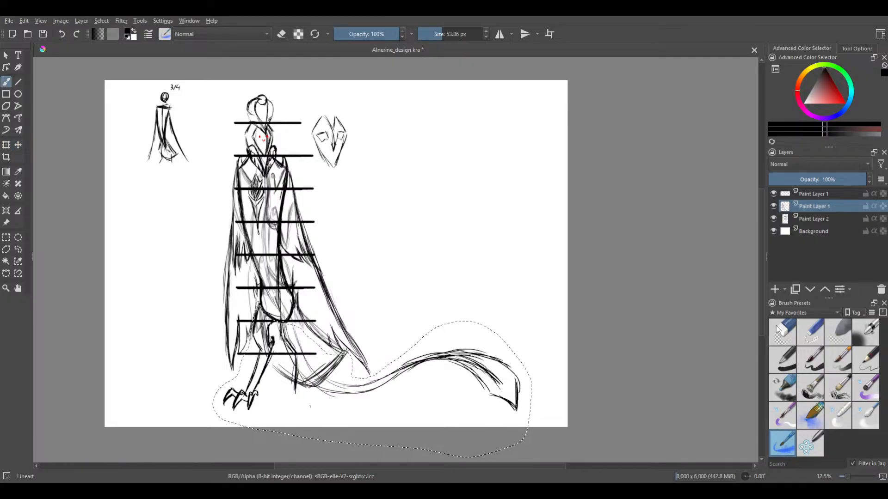
{"action": "left_click", "coordinate": [780, 340]}
{"action": "left_click_drag", "start_coordinate": [425, 30], "coordinate": [508, 34]}
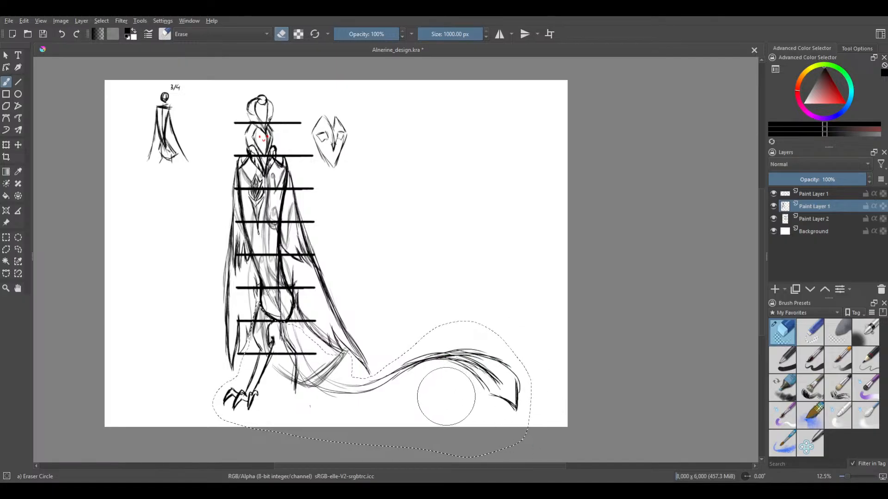
Clear the selection and hide the layer holding the copied legs and tail
{"action": "left_click", "coordinate": [18, 237]}
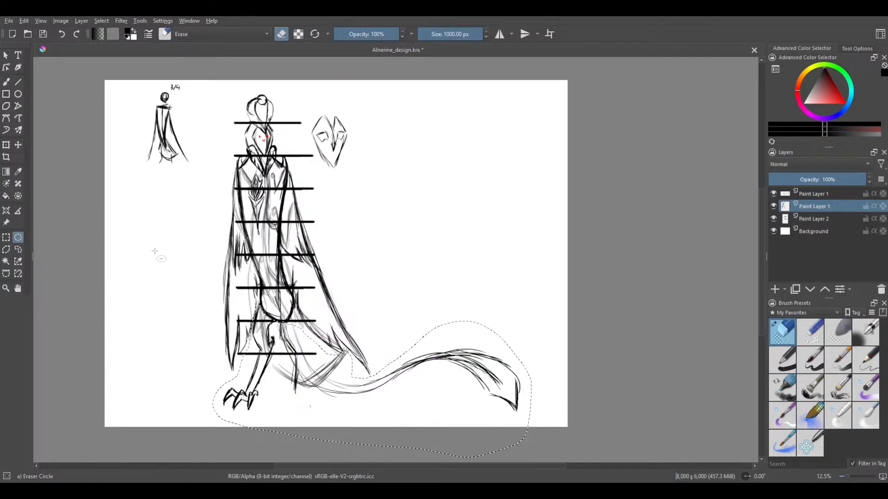
{"action": "left_click_drag", "start_coordinate": [157, 253], "coordinate": [582, 485]}
{"action": "left_click", "coordinate": [773, 206]}
{"action": "left_click", "coordinate": [774, 205]}
{"action": "left_click", "coordinate": [774, 194]}
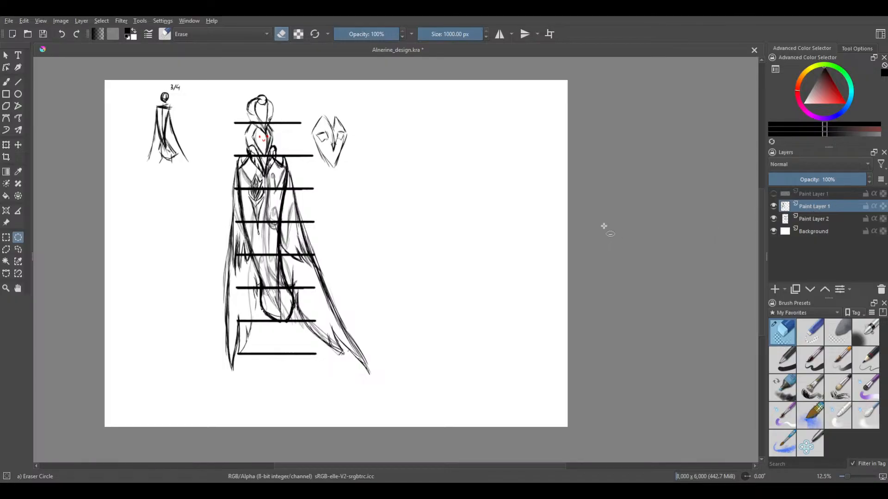
Outline the robe from just below the shoulders down to its hem with a freehand selection
{"action": "left_click_drag", "start_coordinate": [359, 193], "coordinate": [394, 197]}
{"action": "scroll", "coordinate": [394, 196], "scroll_direction": "up", "scroll_amount": 4}
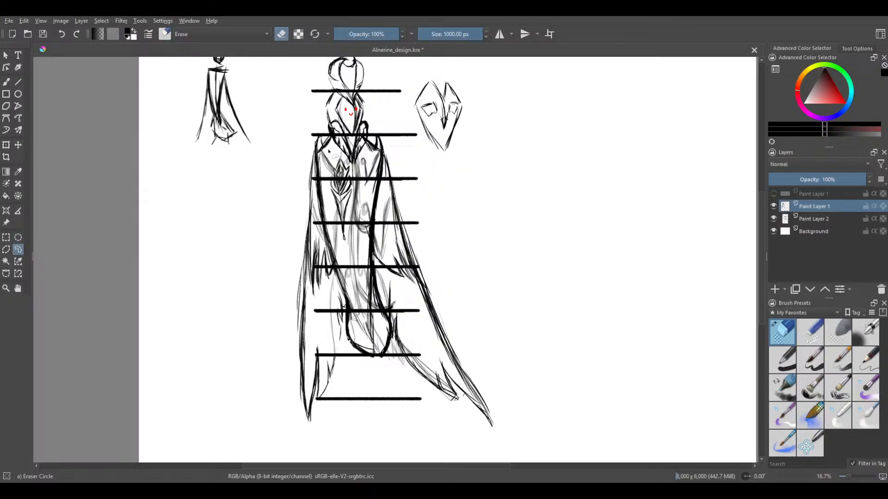
{"action": "mouse_move", "coordinate": [322, 156]}
{"action": "left_mouse_down"}
{"action": "mouse_move", "coordinate": [290, 173]}
{"action": "mouse_move", "coordinate": [260, 274]}
{"action": "mouse_move", "coordinate": [256, 364]}
{"action": "mouse_move", "coordinate": [276, 409]}
{"action": "mouse_move", "coordinate": [328, 436]}
{"action": "mouse_move", "coordinate": [550, 448]}
{"action": "mouse_move", "coordinate": [539, 367]}
{"action": "mouse_move", "coordinate": [494, 258]}
{"action": "mouse_move", "coordinate": [429, 171]}
{"action": "mouse_move", "coordinate": [406, 153]}
{"action": "mouse_move", "coordinate": [379, 152]}
{"action": "left_mouse_up"}
Stretch the selected robe downward until the rounded lower body meets the lowest guide bar, and clear the selection
{"action": "left_click", "coordinate": [6, 144]}
{"action": "scroll", "coordinate": [404, 201], "scroll_direction": "down", "scroll_amount": 1}
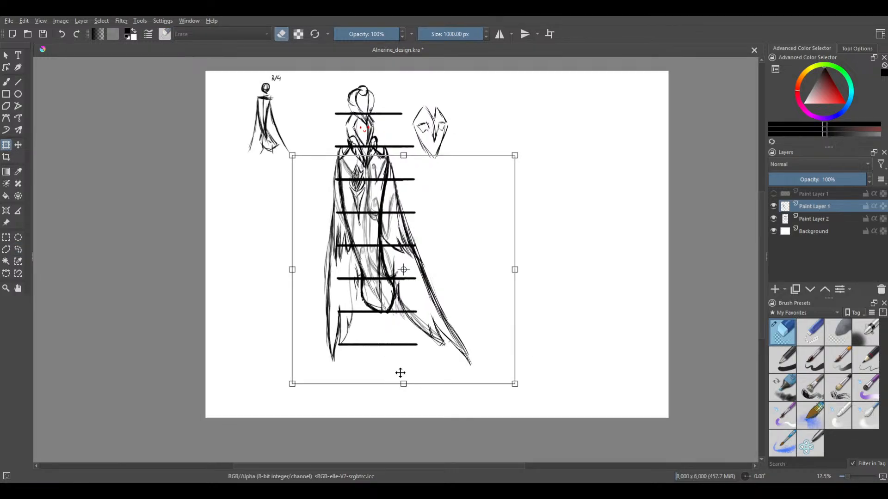
{"action": "left_click_drag", "start_coordinate": [402, 384], "coordinate": [413, 431]}
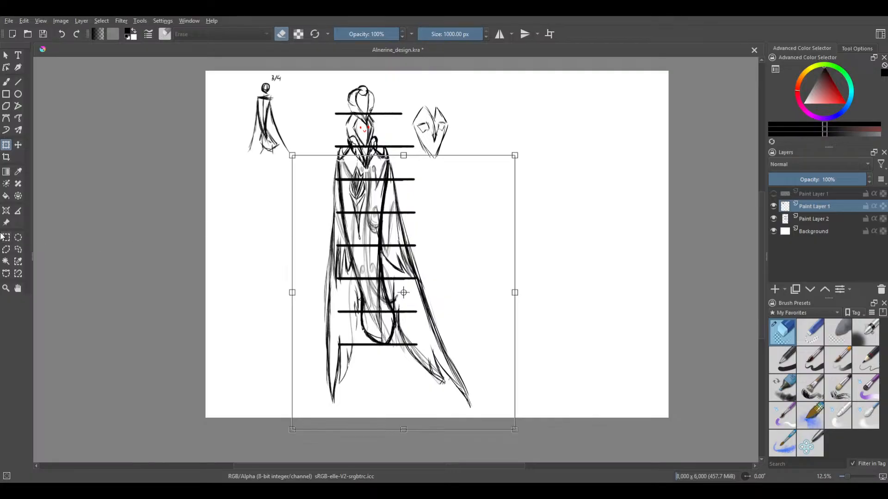
{"action": "left_click", "coordinate": [18, 237]}
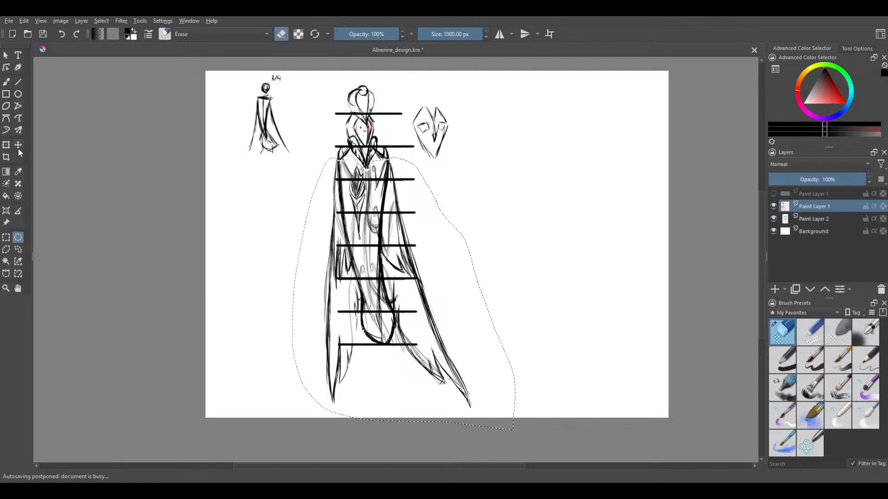
{"action": "left_click", "coordinate": [18, 249]}
{"action": "mouse_move", "coordinate": [355, 126]}
{"action": "left_mouse_down"}
{"action": "mouse_move", "coordinate": [219, 430]}
{"action": "mouse_move", "coordinate": [559, 467]}
{"action": "mouse_move", "coordinate": [511, 172]}
{"action": "mouse_move", "coordinate": [483, 166]}
{"action": "left_mouse_up"}
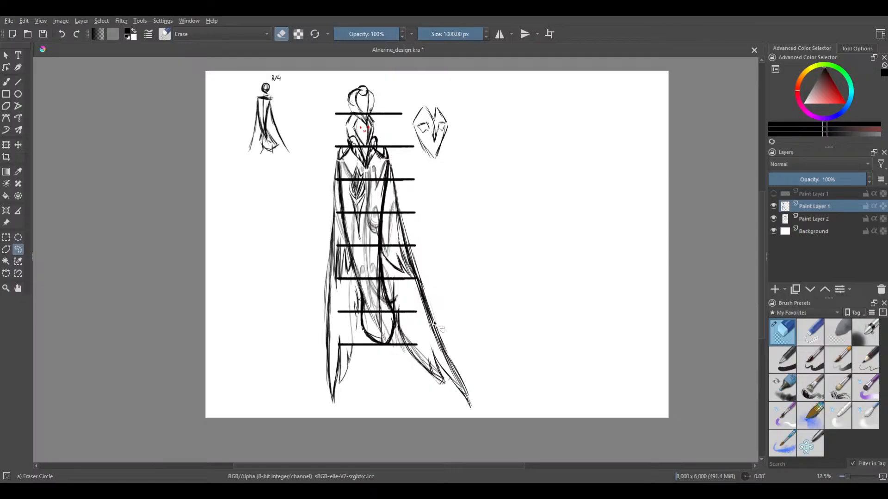
Handwrite "Be right" in black on the blank canvas beside the figure with the Basic-1 brush at 40 px
{"action": "left_click", "coordinate": [7, 82]}
{"action": "left_click", "coordinate": [782, 359]}
{"action": "left_click_drag", "start_coordinate": [545, 240], "coordinate": [451, 280]}
{"action": "scroll", "coordinate": [406, 199], "scroll_direction": "up", "scroll_amount": 1}
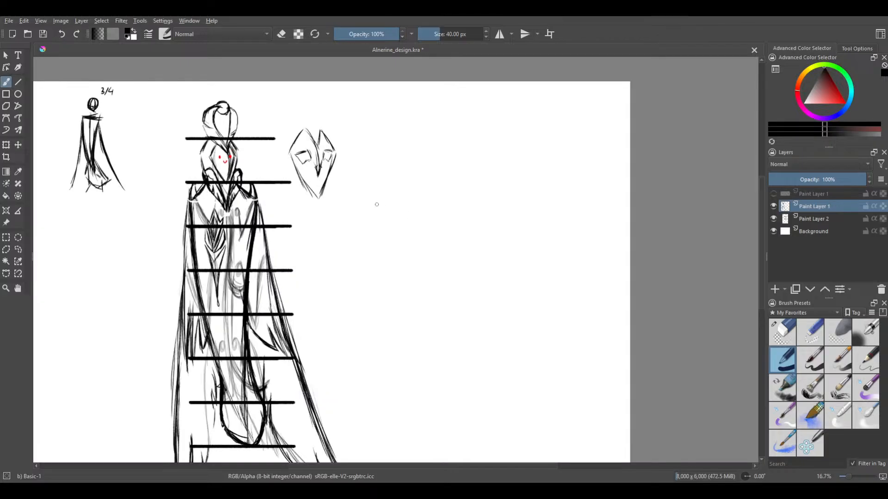
{"action": "mouse_move", "coordinate": [364, 199]}
{"action": "left_mouse_down"}
{"action": "mouse_move", "coordinate": [359, 247]}
{"action": "mouse_move", "coordinate": [421, 243]}
{"action": "mouse_move", "coordinate": [468, 221]}
{"action": "mouse_move", "coordinate": [471, 248]}
{"action": "mouse_move", "coordinate": [498, 268]}
{"action": "mouse_move", "coordinate": [471, 258]}
{"action": "left_mouse_up"}
{"action": "left_click", "coordinate": [480, 218]}
{"action": "mouse_move", "coordinate": [518, 189]}
{"action": "left_mouse_down"}
{"action": "mouse_move", "coordinate": [515, 224]}
{"action": "mouse_move", "coordinate": [525, 236]}
{"action": "left_mouse_up"}
{"action": "mouse_move", "coordinate": [554, 192]}
{"action": "left_mouse_down"}
{"action": "mouse_move", "coordinate": [543, 235]}
{"action": "mouse_move", "coordinate": [559, 221]}
{"action": "left_mouse_up"}
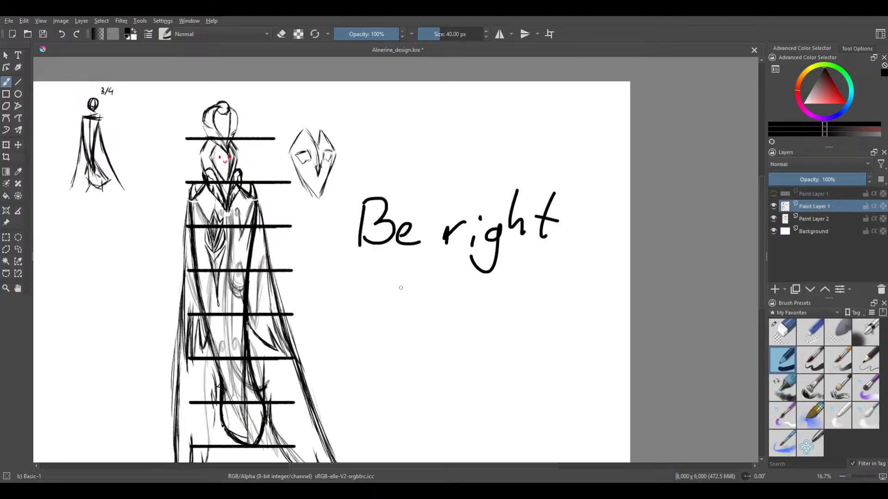
Handwrite "back!" beneath the words "Be right", redoing any misdrawn letter strokes
{"action": "mouse_move", "coordinate": [397, 274]}
{"action": "left_mouse_down"}
{"action": "mouse_move", "coordinate": [394, 313]}
{"action": "mouse_move", "coordinate": [415, 303]}
{"action": "left_mouse_up"}
{"action": "mouse_move", "coordinate": [419, 298]}
{"action": "left_mouse_down"}
{"action": "mouse_move", "coordinate": [430, 306]}
{"action": "mouse_move", "coordinate": [442, 298]}
{"action": "left_mouse_up"}
{"action": "mouse_move", "coordinate": [464, 292]}
{"action": "left_mouse_down"}
{"action": "mouse_move", "coordinate": [455, 310]}
{"action": "mouse_move", "coordinate": [470, 311]}
{"action": "mouse_move", "coordinate": [425, 311]}
{"action": "mouse_move", "coordinate": [464, 312]}
{"action": "left_mouse_up"}
{"action": "key", "text": "ctrl+z"}
{"action": "key", "text": "ctrl+z"}
{"action": "mouse_move", "coordinate": [476, 272]}
{"action": "left_mouse_down"}
{"action": "mouse_move", "coordinate": [479, 303]}
{"action": "mouse_move", "coordinate": [480, 294]}
{"action": "mouse_move", "coordinate": [494, 310]}
{"action": "left_mouse_up"}
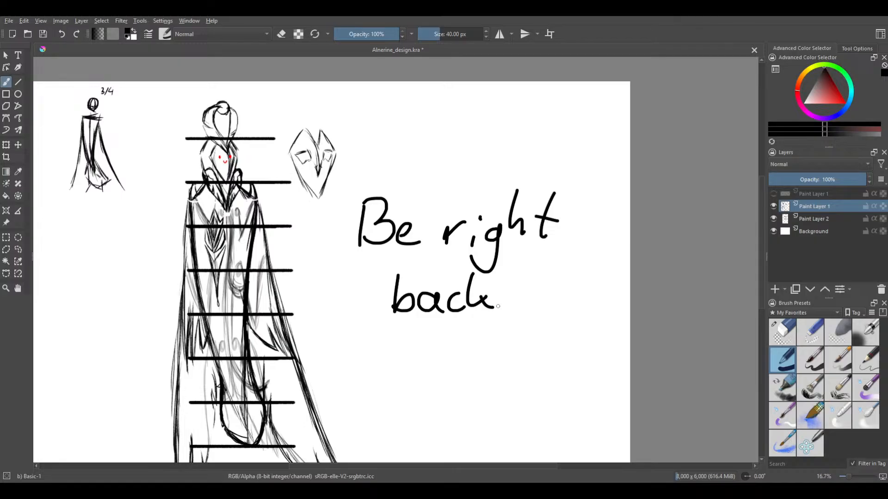
{"action": "left_click", "coordinate": [504, 307]}
{"action": "left_click_drag", "start_coordinate": [510, 269], "coordinate": [504, 288]}
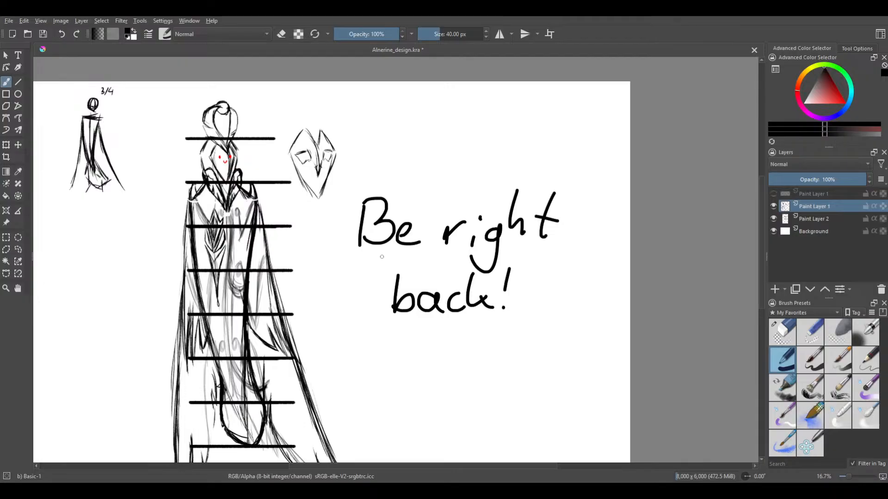
Erase the handwritten "Be right back!" beside the figure with the 1000 px Eraser Circle brush
{"action": "left_click_drag", "start_coordinate": [404, 231], "coordinate": [495, 125]}
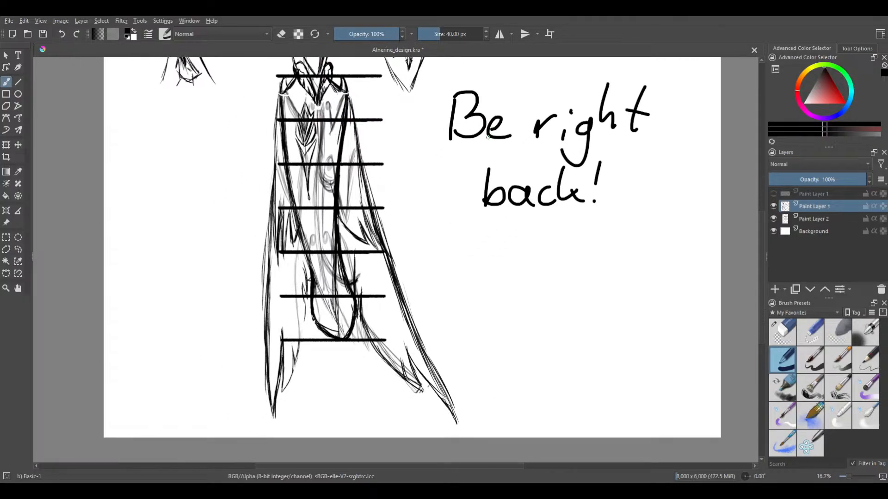
{"action": "left_click_drag", "start_coordinate": [467, 226], "coordinate": [464, 261]}
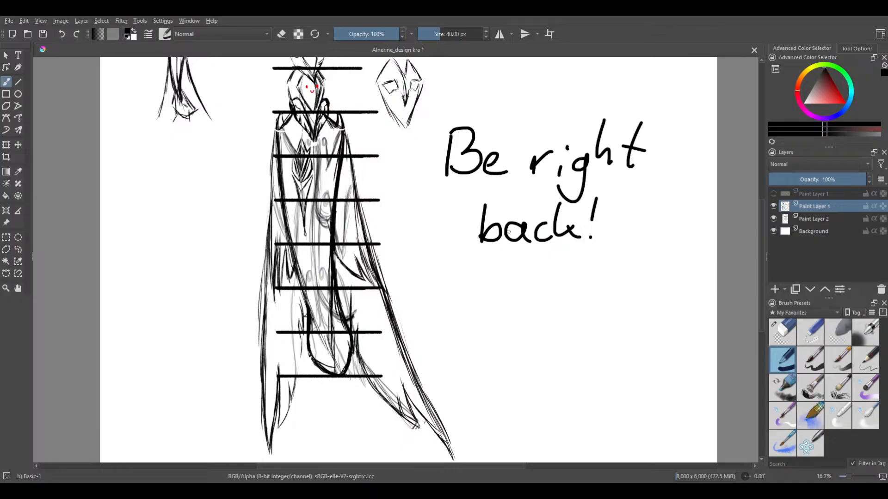
{"action": "mouse_move", "coordinate": [524, 307]}
{"action": "left_mouse_down"}
{"action": "mouse_move", "coordinate": [489, 320]}
{"action": "mouse_move", "coordinate": [465, 361]}
{"action": "left_mouse_up"}
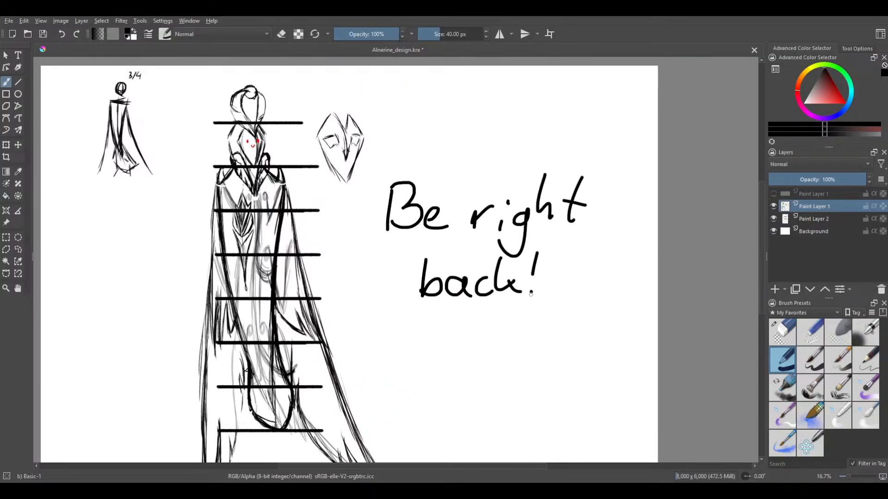
{"action": "left_click", "coordinate": [792, 331]}
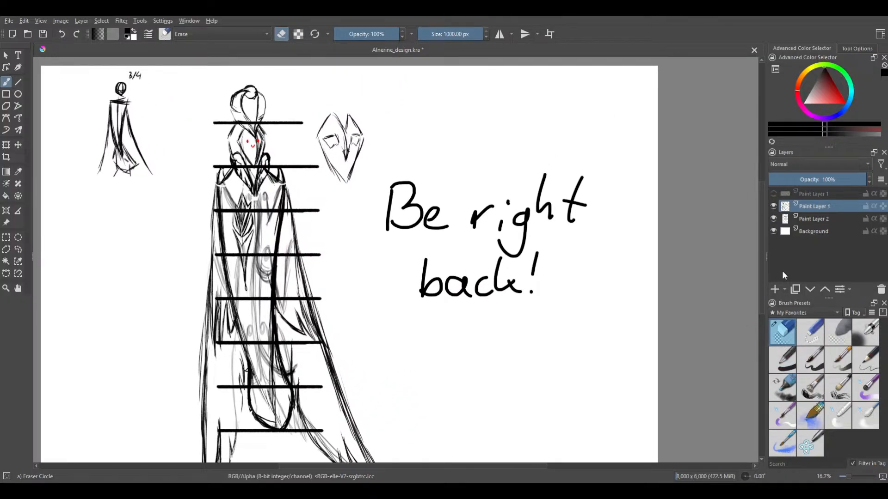
{"action": "mouse_move", "coordinate": [430, 208]}
{"action": "left_mouse_down"}
{"action": "mouse_move", "coordinate": [410, 244]}
{"action": "mouse_move", "coordinate": [390, 249]}
{"action": "mouse_move", "coordinate": [386, 269]}
{"action": "mouse_move", "coordinate": [399, 304]}
{"action": "mouse_move", "coordinate": [412, 308]}
{"action": "mouse_move", "coordinate": [431, 278]}
{"action": "mouse_move", "coordinate": [471, 264]}
{"action": "mouse_move", "coordinate": [559, 171]}
{"action": "mouse_move", "coordinate": [589, 161]}
{"action": "mouse_move", "coordinate": [606, 190]}
{"action": "left_mouse_up"}
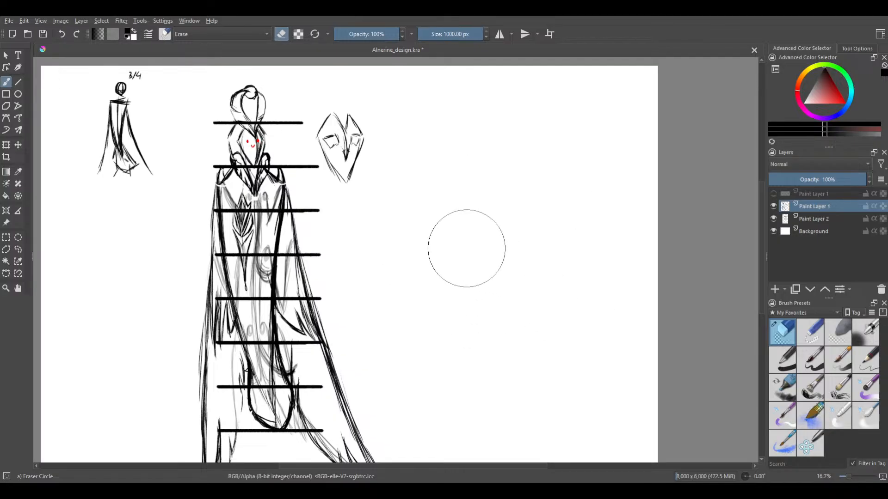
{"action": "left_click_drag", "start_coordinate": [469, 200], "coordinate": [534, 150]}
{"action": "left_click_drag", "start_coordinate": [535, 183], "coordinate": [547, 214]}
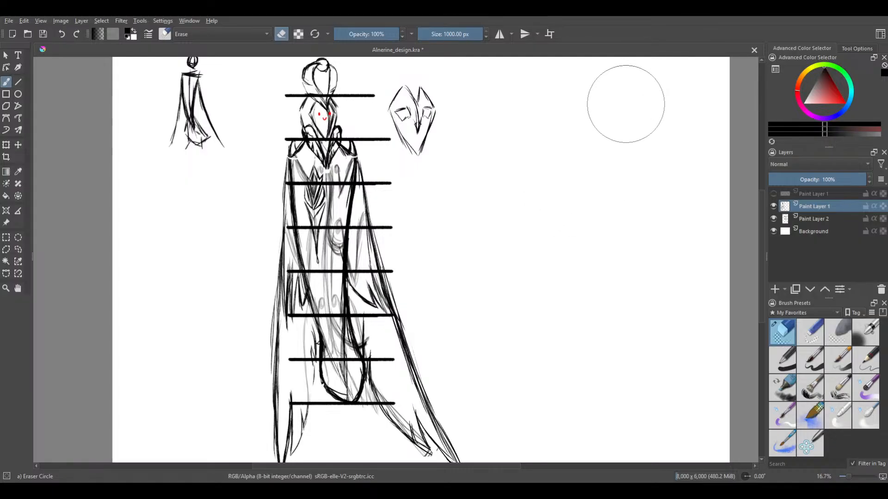
Select Paint Layer 2 together with the figure's Paint Layer 1 and move the figure and guide bars slightly up and left
{"action": "left_click", "coordinate": [809, 220]}
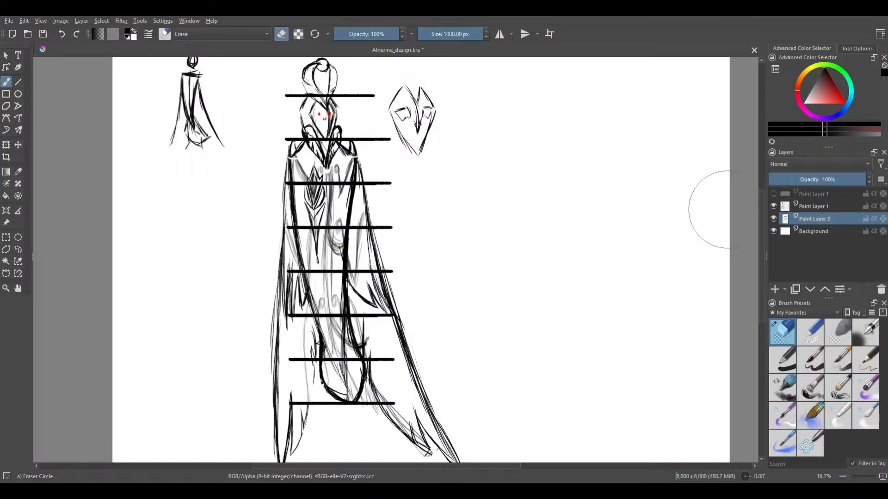
{"action": "scroll", "coordinate": [363, 224], "scroll_direction": "down", "scroll_amount": 1}
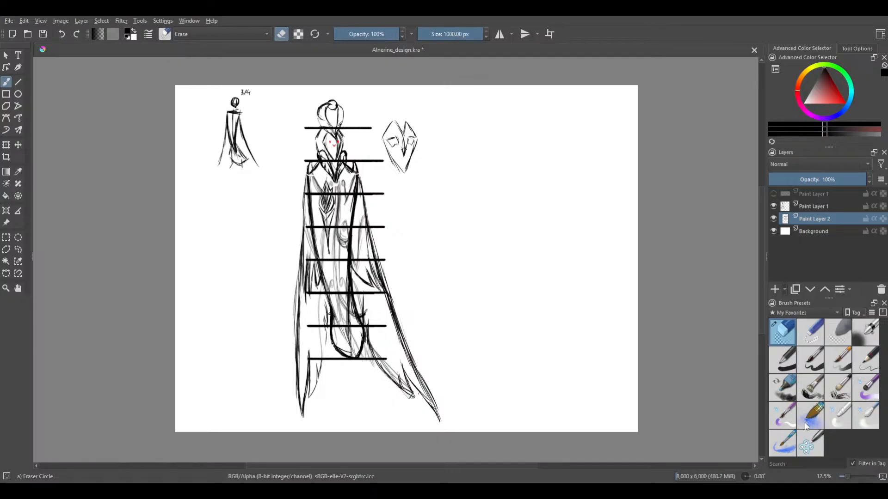
{"action": "key", "text": "ctrl+z"}
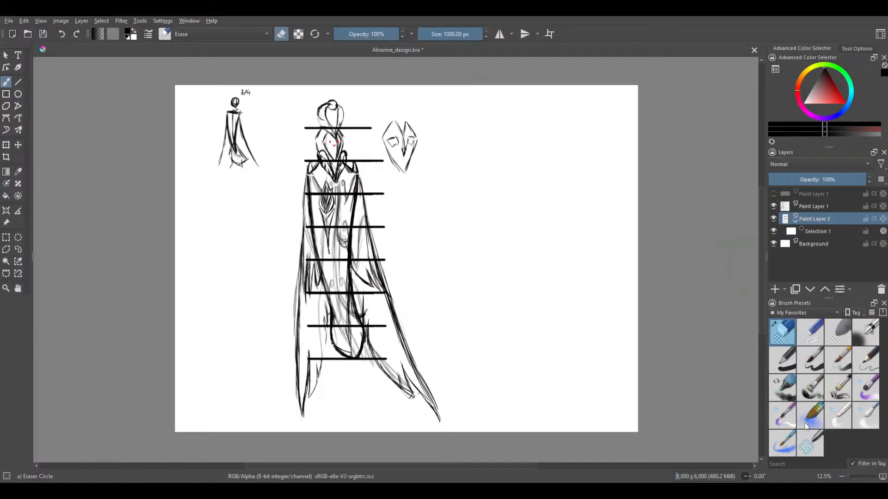
{"action": "key", "text": "ctrl+z"}
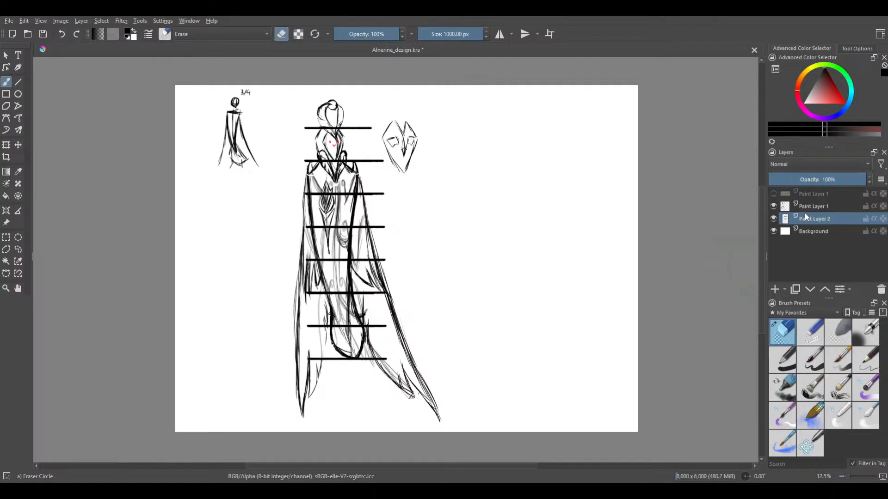
{"action": "left_click", "coordinate": [806, 204], "text": "ctrl"}
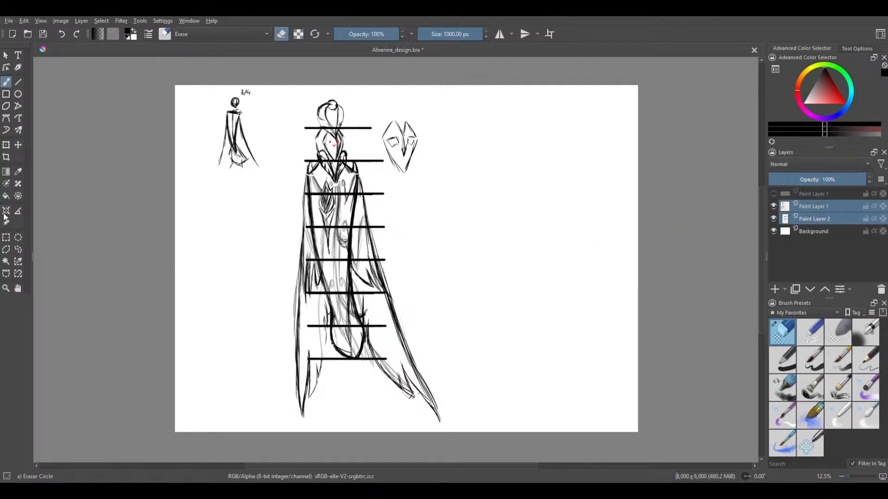
{"action": "left_click", "coordinate": [19, 144]}
{"action": "mouse_move", "coordinate": [274, 230]}
{"action": "left_mouse_down"}
{"action": "mouse_move", "coordinate": [315, 230]}
{"action": "mouse_move", "coordinate": [256, 227]}
{"action": "left_mouse_up"}
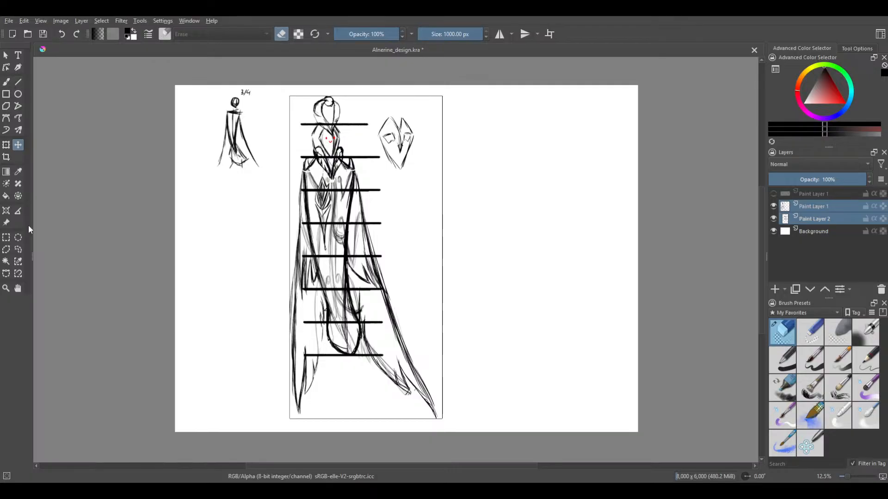
{"action": "left_click", "coordinate": [6, 146]}
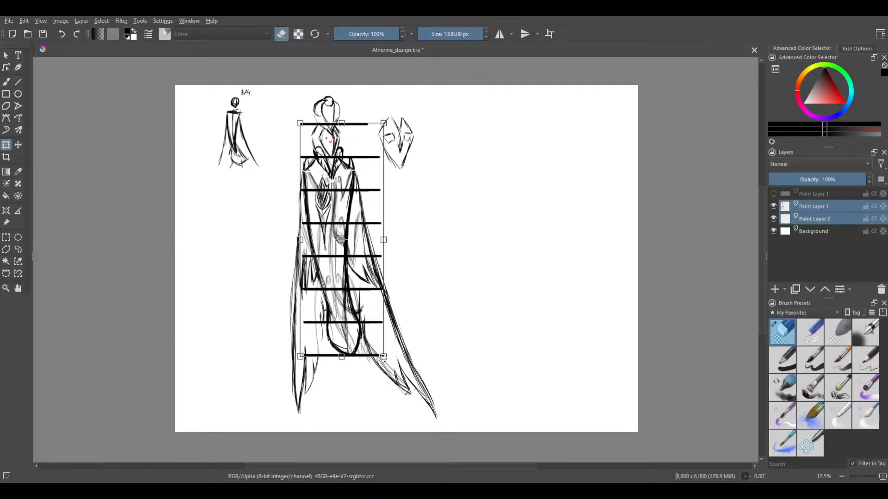
{"action": "mouse_move", "coordinate": [382, 356]}
{"action": "left_mouse_down"}
{"action": "mouse_move", "coordinate": [393, 345]}
{"action": "mouse_move", "coordinate": [380, 401]}
{"action": "mouse_move", "coordinate": [375, 396]}
{"action": "left_mouse_up"}
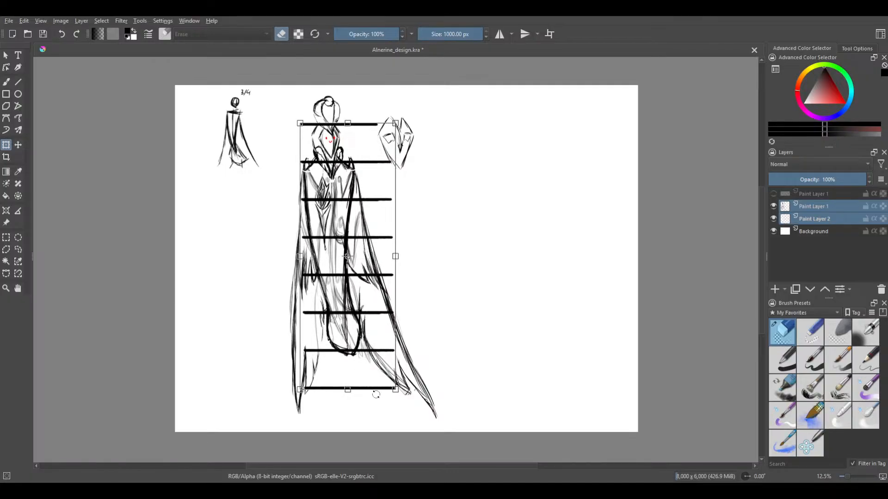
{"action": "key", "text": "ctrl+z"}
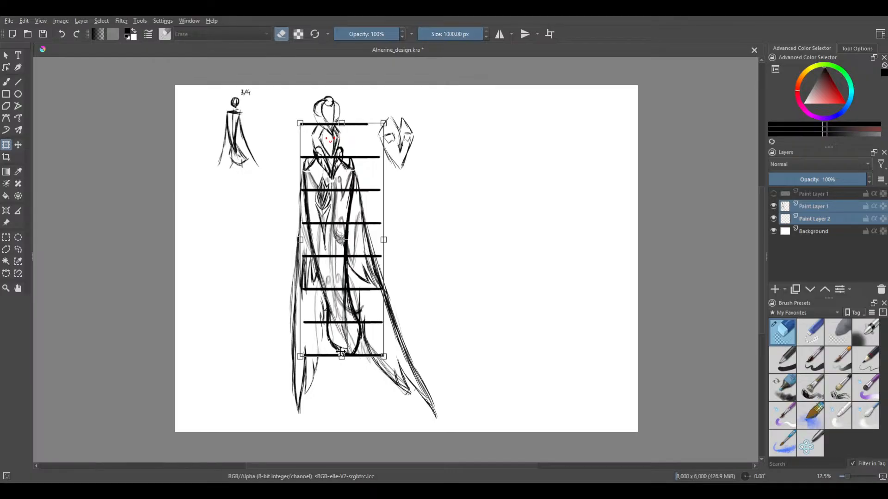
{"action": "mouse_move", "coordinate": [341, 356]}
{"action": "left_mouse_down"}
{"action": "mouse_move", "coordinate": [336, 403]}
{"action": "mouse_move", "coordinate": [326, 351]}
{"action": "mouse_move", "coordinate": [322, 370]}
{"action": "mouse_move", "coordinate": [320, 359]}
{"action": "left_mouse_up"}
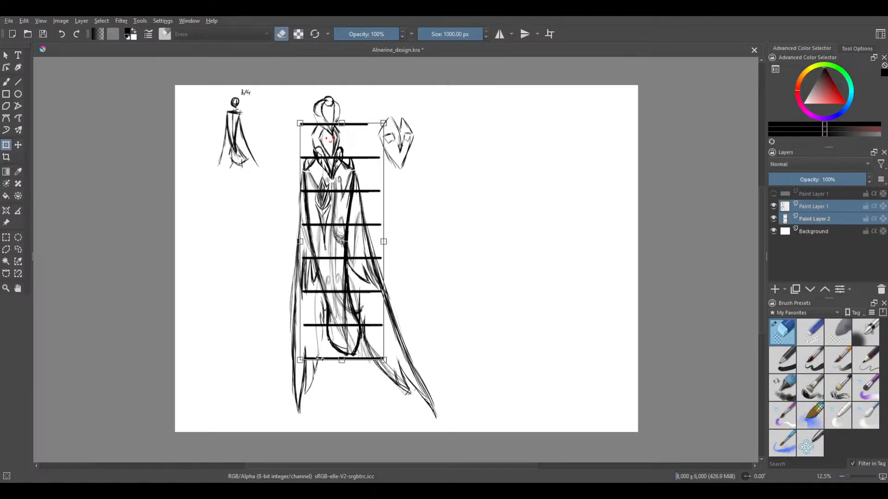
{"action": "left_click", "coordinate": [805, 219]}
{"action": "left_click", "coordinate": [804, 232]}
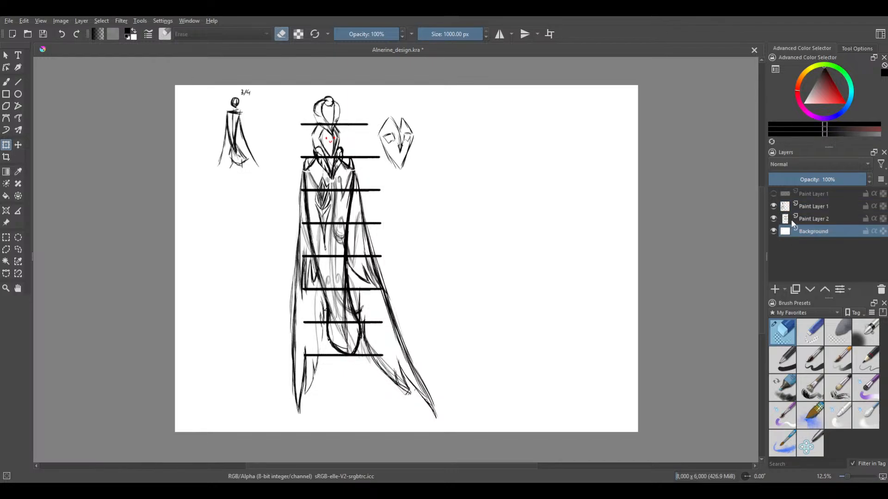
Group the figure's Paint Layer 1 with the guide bars' Paint Layer 2 and make the new group active
{"action": "left_click", "coordinate": [821, 207]}
{"action": "left_click", "coordinate": [821, 219], "text": "ctrl"}
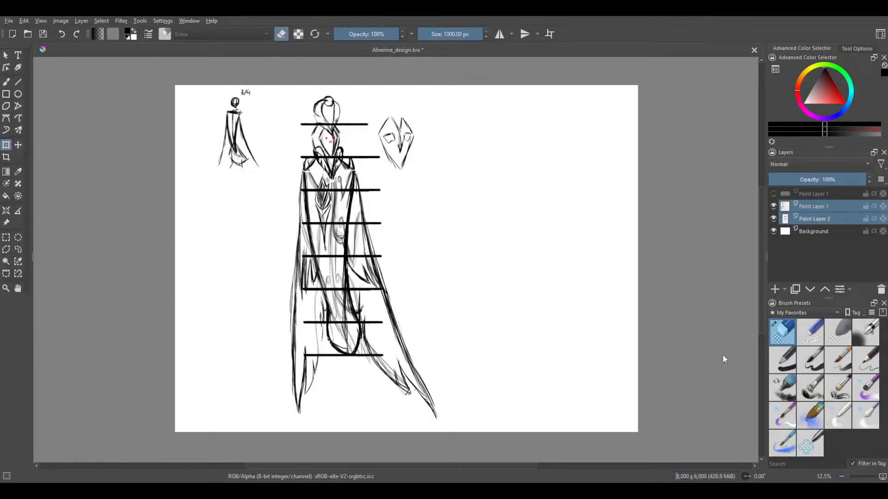
{"action": "key", "text": "ctrl+g"}
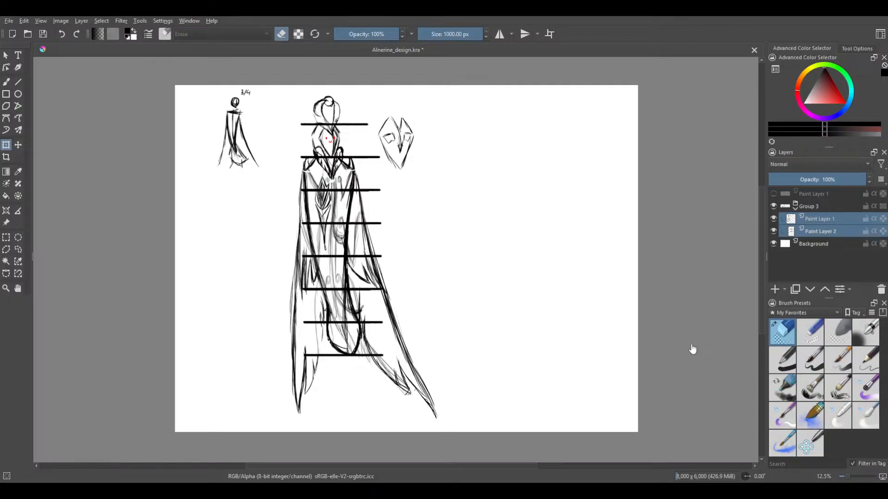
{"action": "left_click", "coordinate": [815, 207]}
Scale the grouped figure and guide bars down proportionally to about 90%, apply the transform, and ungroup the layers
{"action": "left_click", "coordinate": [15, 145]}
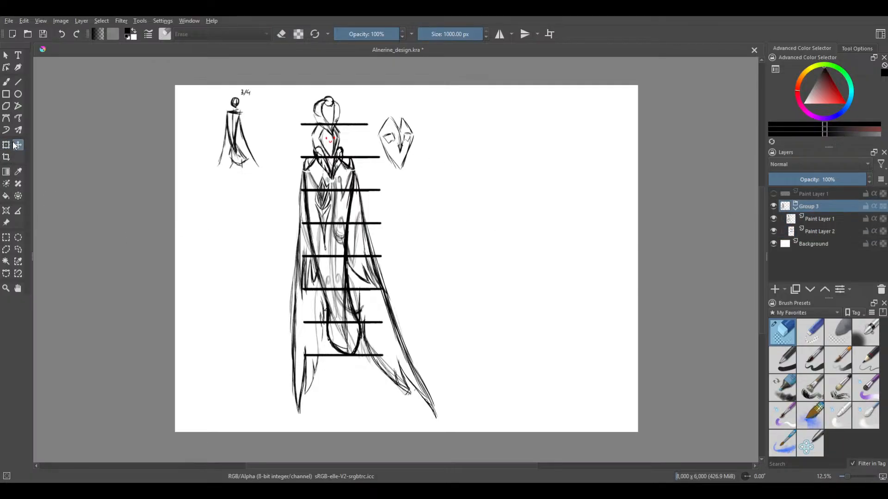
{"action": "left_click", "coordinate": [9, 145]}
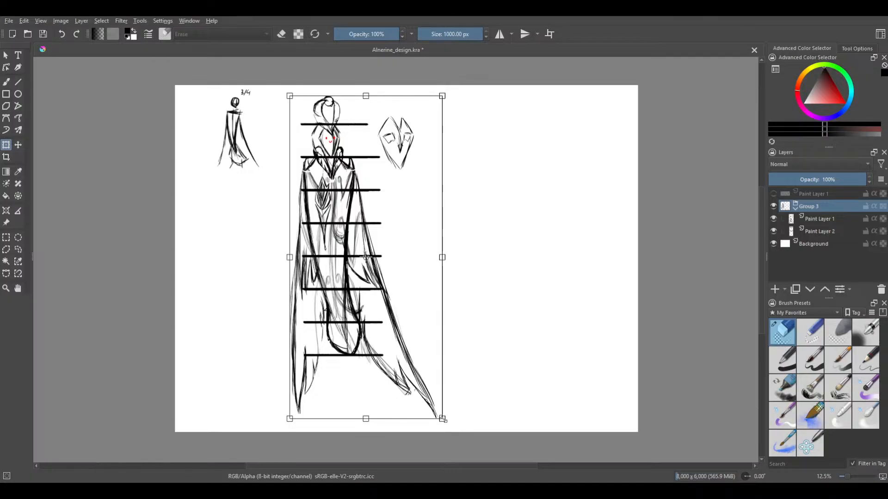
{"action": "left_click_drag", "start_coordinate": [442, 419], "coordinate": [427, 386]}
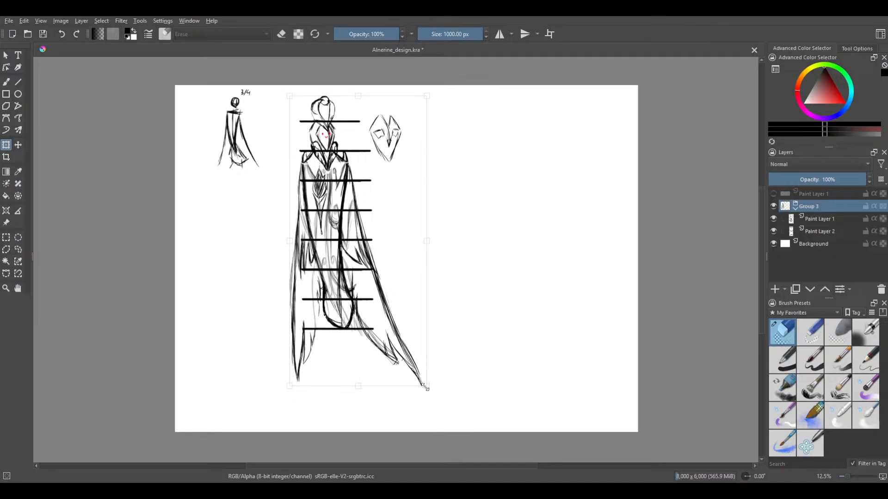
{"action": "left_click_drag", "start_coordinate": [426, 386], "coordinate": [428, 390]}
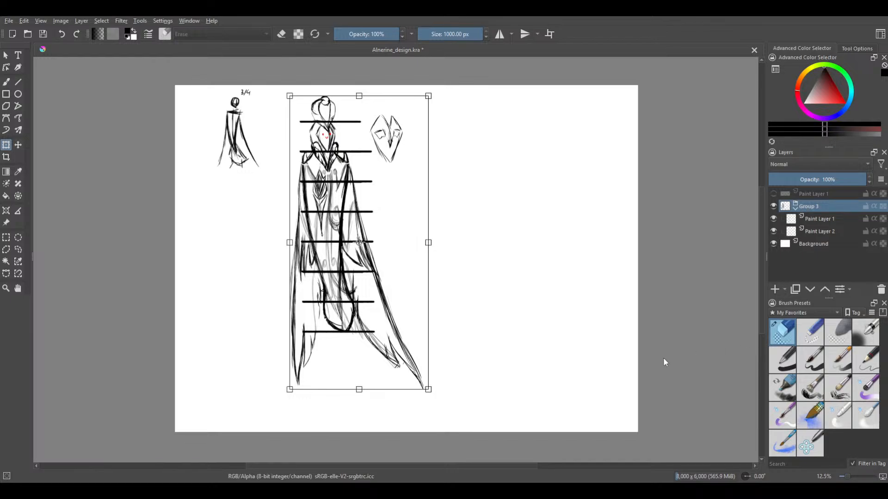
{"action": "key", "text": "Return"}
{"action": "key", "text": "ctrl+alt+g"}
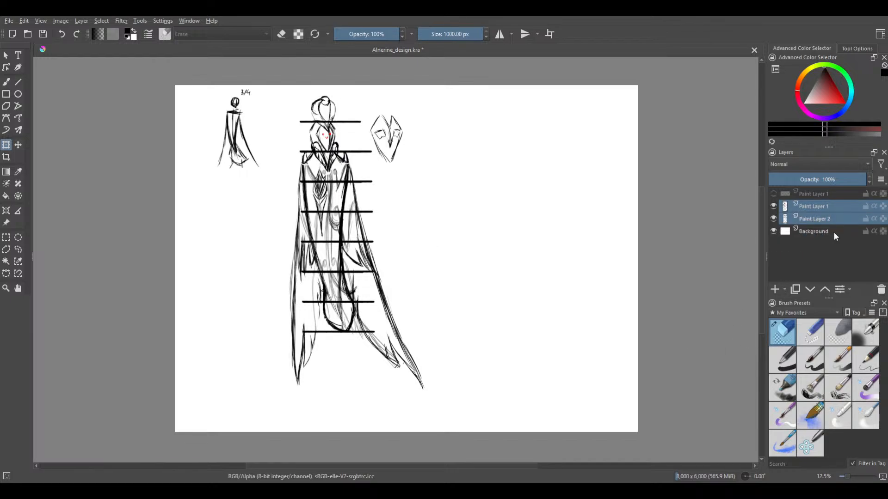
Show the hidden legs-and-tail layer and move it slightly left and down beneath the figure's rounded lower body
{"action": "left_click", "coordinate": [773, 193]}
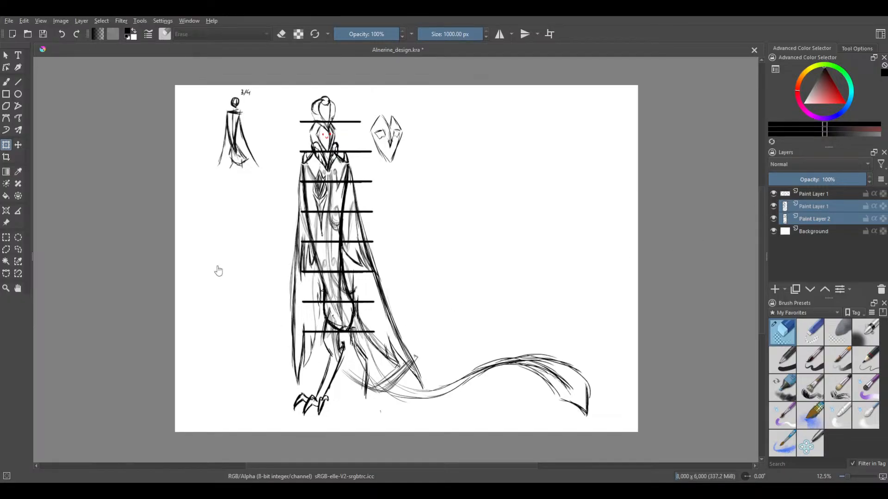
{"action": "left_click", "coordinate": [19, 146]}
{"action": "mouse_move", "coordinate": [373, 373]}
{"action": "left_mouse_down"}
{"action": "mouse_move", "coordinate": [367, 382]}
{"action": "mouse_move", "coordinate": [373, 375]}
{"action": "left_mouse_up"}
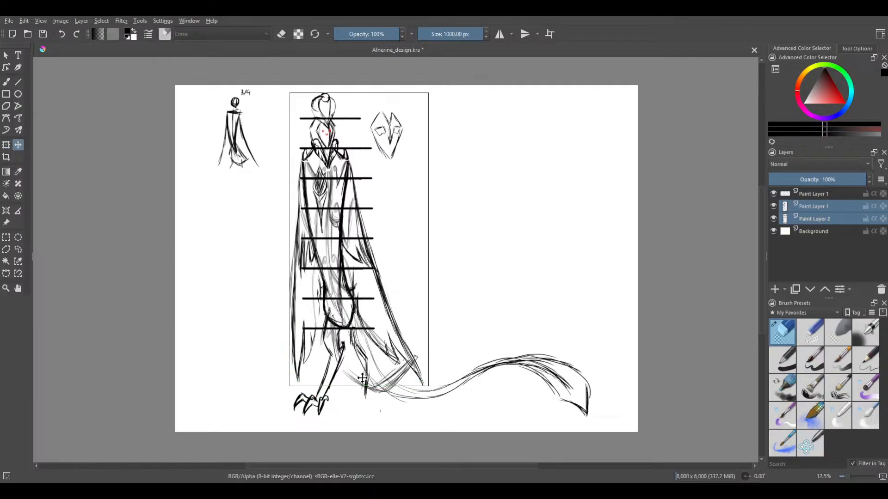
{"action": "left_click", "coordinate": [830, 194]}
{"action": "left_click_drag", "start_coordinate": [370, 363], "coordinate": [361, 368]}
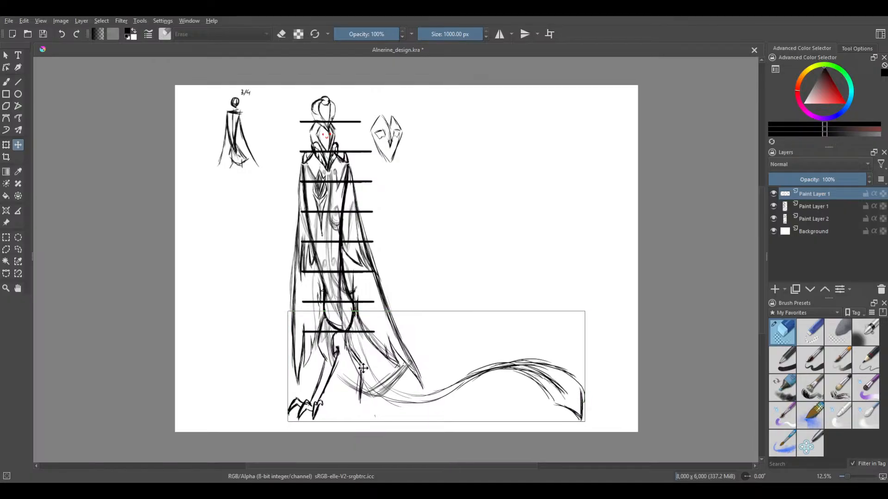
Scale the legs and tail down slightly to match the reduced figure, position them under the body, and apply the transform
{"action": "left_click", "coordinate": [7, 145]}
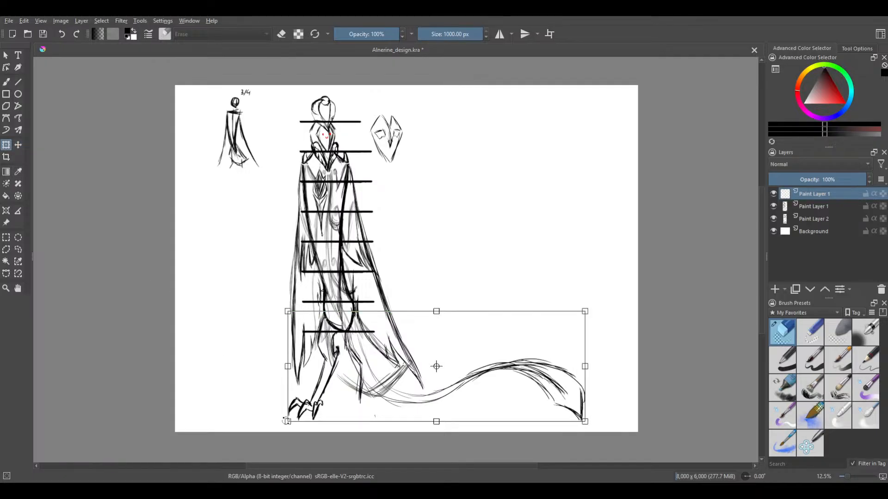
{"action": "left_click_drag", "start_coordinate": [285, 421], "coordinate": [302, 407]}
{"action": "left_click_drag", "start_coordinate": [367, 363], "coordinate": [355, 363]}
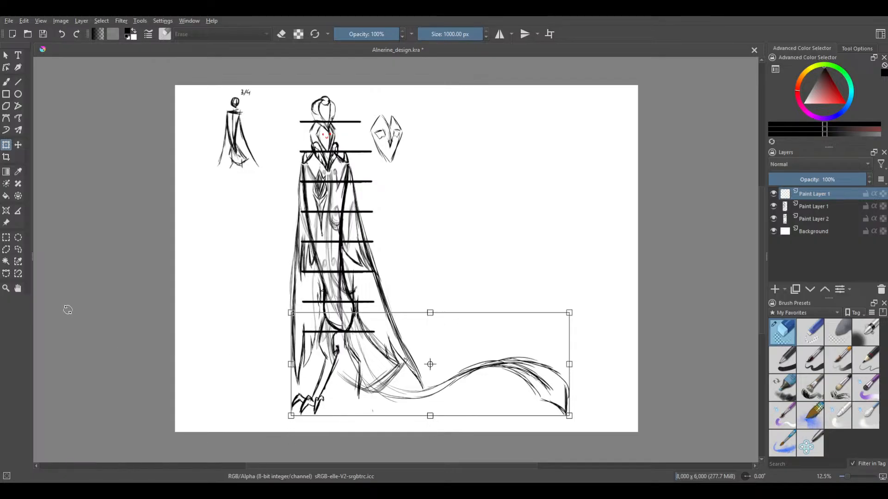
{"action": "left_click", "coordinate": [6, 82]}
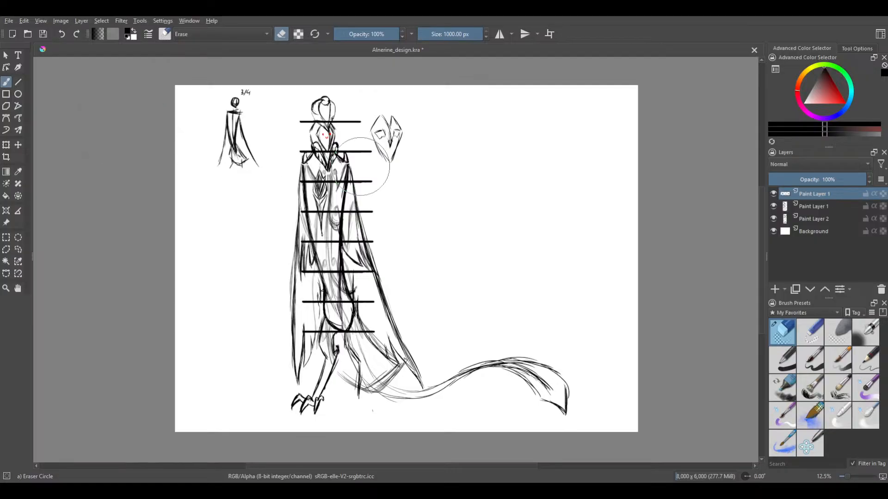
Check which layers hold the robed figure and the legs and tail, and merge the legs-and-tail layer down into the figure's layer
{"action": "left_click", "coordinate": [774, 204]}
{"action": "left_click", "coordinate": [774, 203]}
{"action": "left_click", "coordinate": [774, 195]}
{"action": "left_click", "coordinate": [773, 192]}
{"action": "left_click", "coordinate": [773, 206]}
{"action": "left_click", "coordinate": [773, 206]}
{"action": "key", "text": "ctrl+e"}
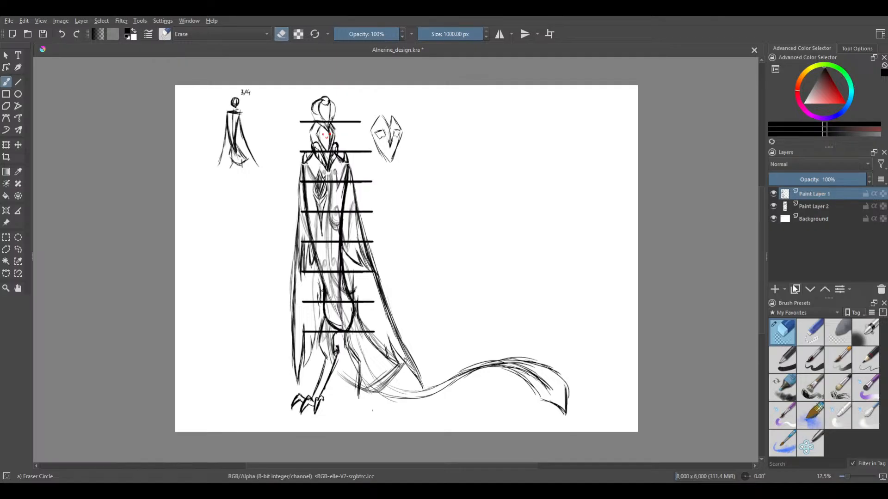
Hide the guide bars' layer and choose the Lineart brush for drawing around the figure's legs
{"action": "left_click", "coordinate": [774, 206]}
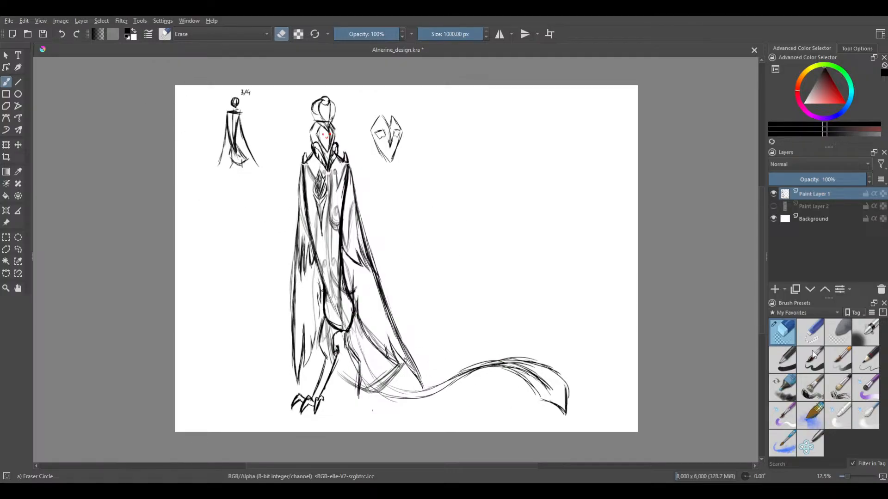
{"action": "left_click", "coordinate": [778, 443]}
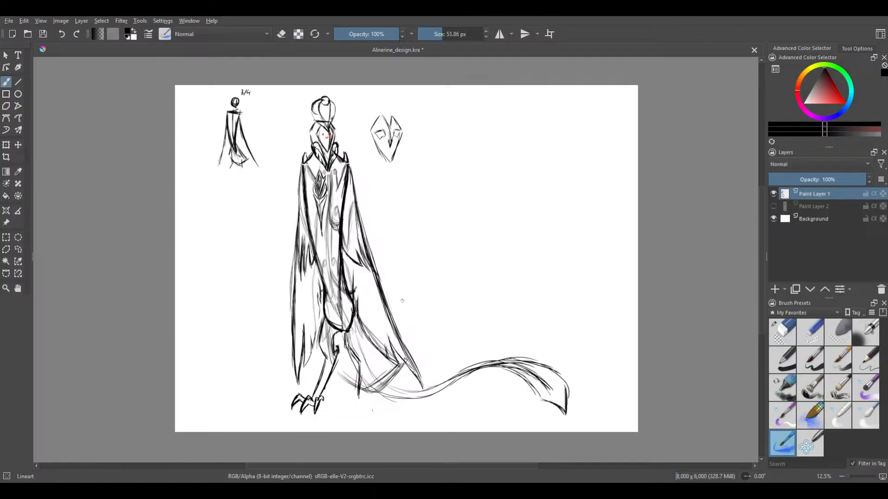
{"action": "left_click_drag", "start_coordinate": [432, 302], "coordinate": [489, 261]}
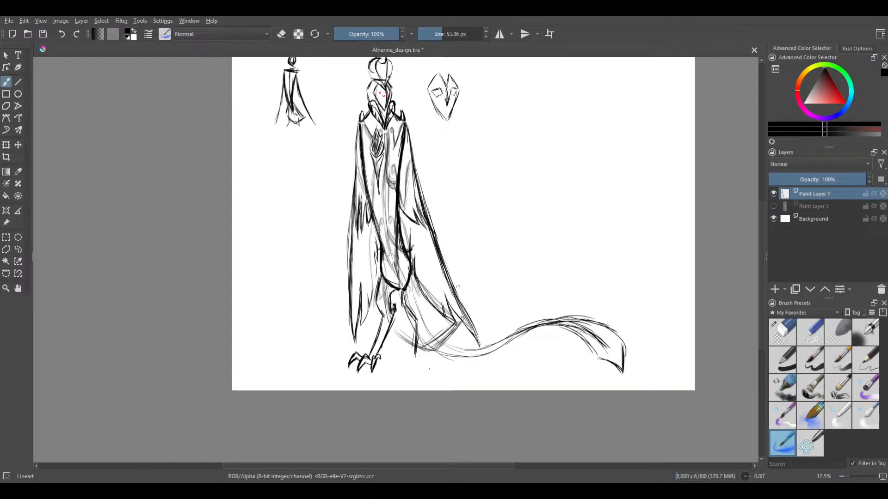
{"action": "scroll", "coordinate": [433, 319], "scroll_direction": "up", "scroll_amount": 1}
{"action": "scroll", "coordinate": [432, 333], "scroll_direction": "up", "scroll_amount": 2}
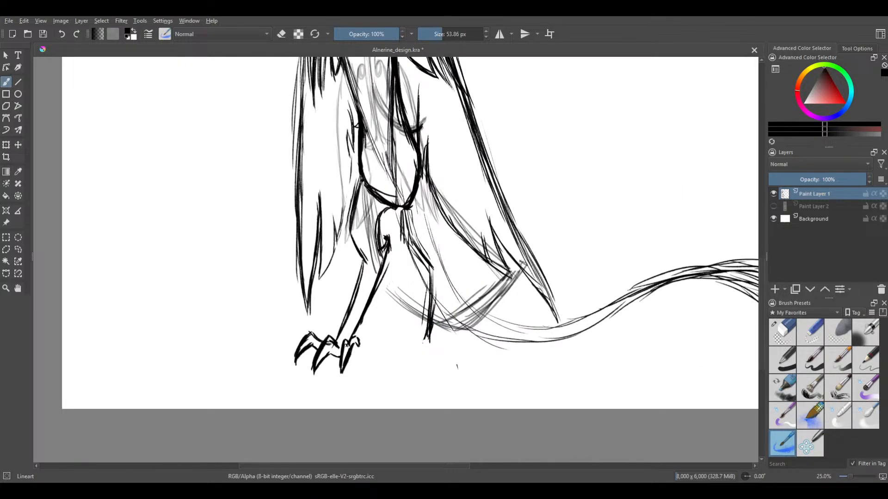
Draw the clawed toes of the figure's second foot at the end of its unfinished lower leg
{"action": "left_click_drag", "start_coordinate": [415, 335], "coordinate": [423, 341]}
{"action": "mouse_move", "coordinate": [411, 340]}
{"action": "left_mouse_down"}
{"action": "mouse_move", "coordinate": [401, 363]}
{"action": "mouse_move", "coordinate": [428, 336]}
{"action": "mouse_move", "coordinate": [423, 365]}
{"action": "mouse_move", "coordinate": [438, 337]}
{"action": "mouse_move", "coordinate": [446, 362]}
{"action": "mouse_move", "coordinate": [398, 370]}
{"action": "left_mouse_up"}
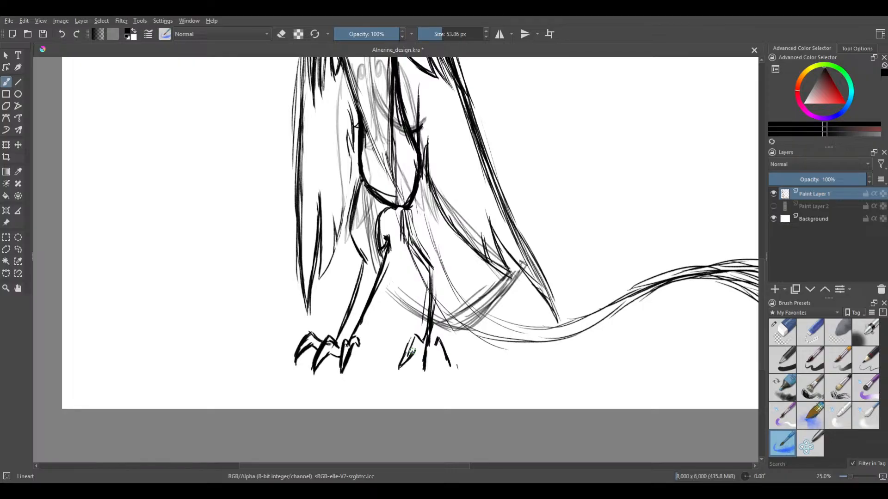
{"action": "mouse_move", "coordinate": [410, 343]}
{"action": "left_mouse_down"}
{"action": "mouse_move", "coordinate": [399, 368]}
{"action": "mouse_move", "coordinate": [416, 349]}
{"action": "mouse_move", "coordinate": [422, 354]}
{"action": "left_mouse_up"}
{"action": "mouse_move", "coordinate": [426, 347]}
{"action": "left_mouse_down"}
{"action": "mouse_move", "coordinate": [421, 371]}
{"action": "mouse_move", "coordinate": [431, 349]}
{"action": "mouse_move", "coordinate": [449, 370]}
{"action": "mouse_move", "coordinate": [433, 354]}
{"action": "left_mouse_up"}
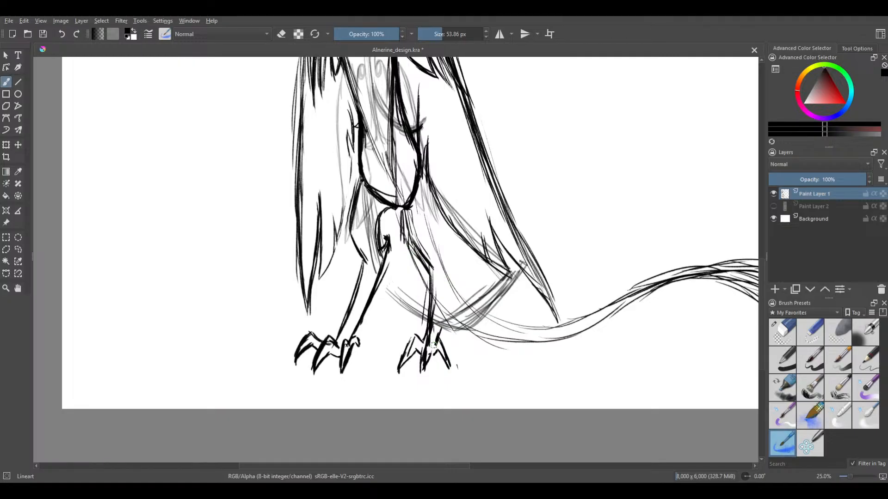
Outline the outer side of the second leg from the foot up past the pointed joint, and reinforce its thigh lines
{"action": "left_click_drag", "start_coordinate": [435, 343], "coordinate": [447, 266]}
{"action": "left_click_drag", "start_coordinate": [444, 303], "coordinate": [450, 256]}
{"action": "mouse_move", "coordinate": [424, 167]}
{"action": "left_mouse_down"}
{"action": "mouse_move", "coordinate": [426, 219]}
{"action": "mouse_move", "coordinate": [413, 248]}
{"action": "left_mouse_up"}
{"action": "mouse_move", "coordinate": [405, 201]}
{"action": "left_mouse_down"}
{"action": "mouse_move", "coordinate": [414, 248]}
{"action": "mouse_move", "coordinate": [431, 268]}
{"action": "left_mouse_up"}
{"action": "left_click_drag", "start_coordinate": [426, 187], "coordinate": [439, 243]}
{"action": "mouse_move", "coordinate": [429, 208]}
{"action": "left_mouse_down"}
{"action": "mouse_move", "coordinate": [442, 277]}
{"action": "mouse_move", "coordinate": [446, 240]}
{"action": "left_mouse_up"}
{"action": "left_click_drag", "start_coordinate": [449, 275], "coordinate": [436, 230]}
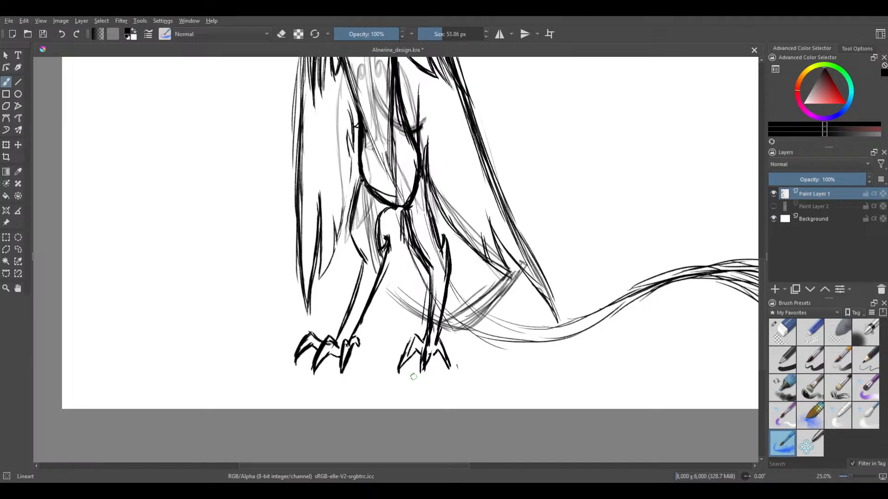
Review the full figure from feet to head, and add a new paint layer above the sketch
{"action": "left_click_drag", "start_coordinate": [526, 278], "coordinate": [513, 334]}
{"action": "scroll", "coordinate": [513, 313], "scroll_direction": "down", "scroll_amount": 1}
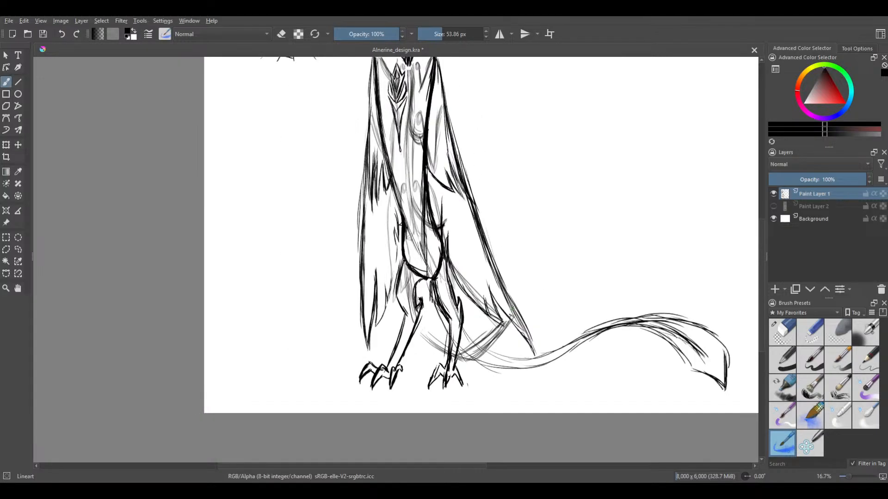
{"action": "left_click_drag", "start_coordinate": [552, 241], "coordinate": [534, 349]}
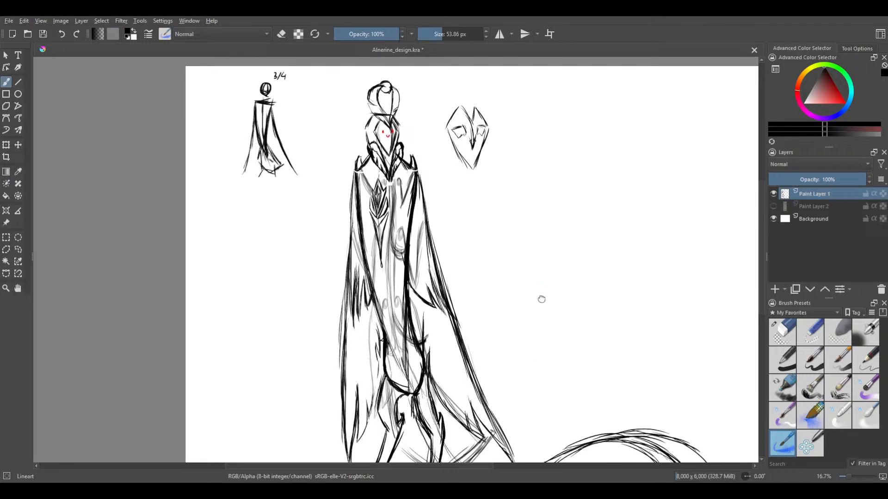
{"action": "left_click_drag", "start_coordinate": [539, 273], "coordinate": [539, 310]}
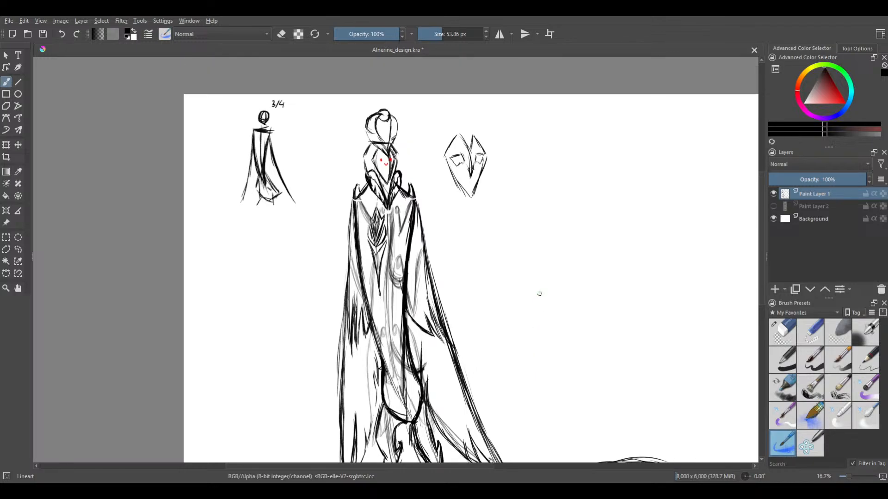
{"action": "left_click_drag", "start_coordinate": [540, 215], "coordinate": [569, 247]}
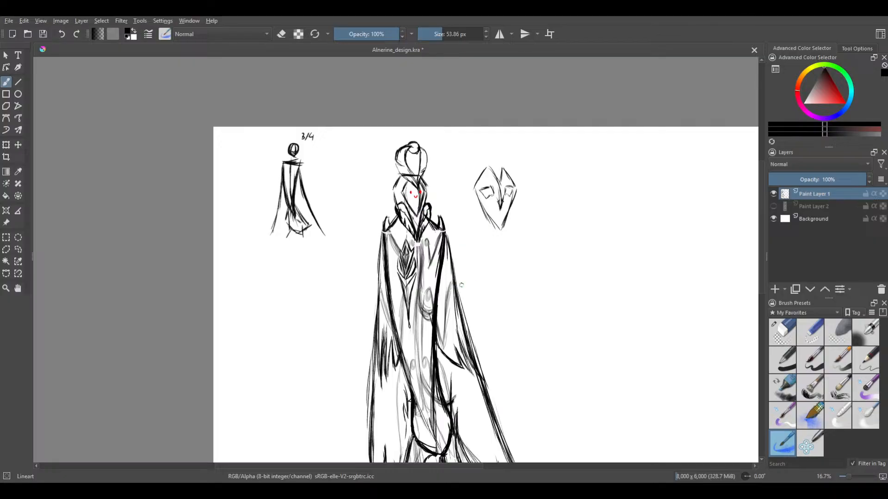
{"action": "left_click_drag", "start_coordinate": [468, 218], "coordinate": [506, 186]}
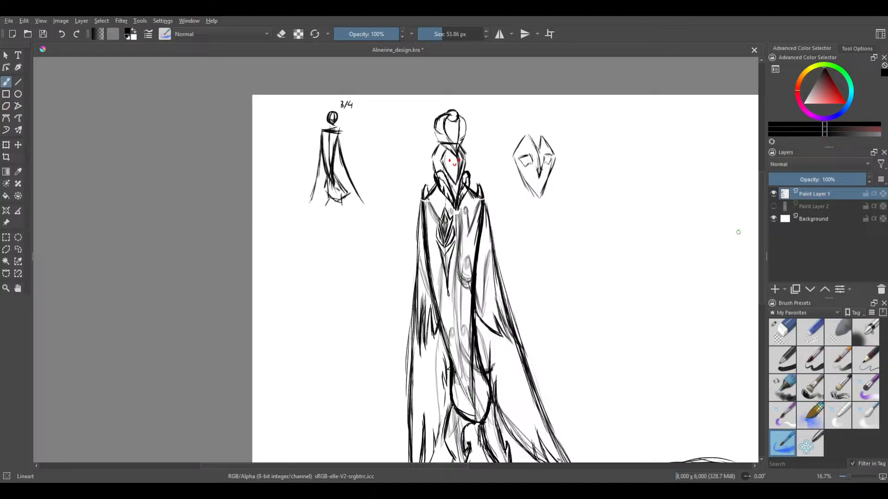
{"action": "left_click", "coordinate": [775, 290]}
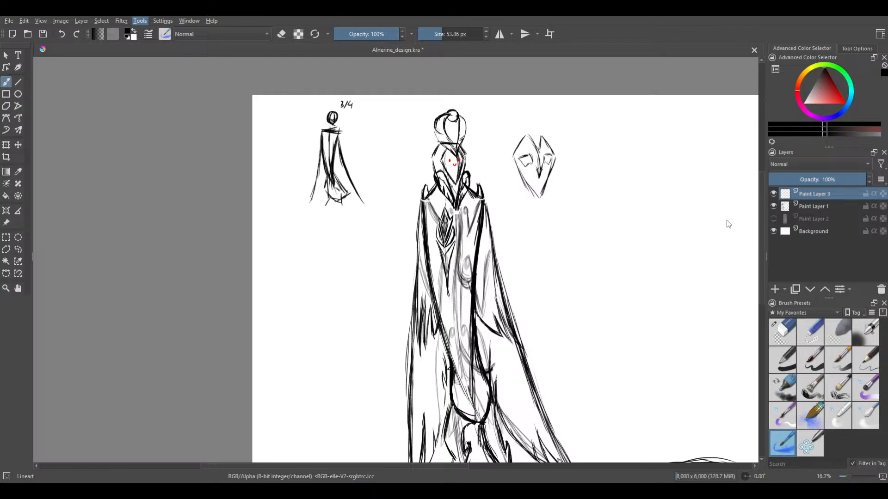
Fade the figure sketch's layer to 13% opacity, and make the new empty layer active with the Lineart brush
{"action": "mouse_move", "coordinate": [401, 182]}
{"action": "left_mouse_down"}
{"action": "mouse_move", "coordinate": [379, 194]}
{"action": "mouse_move", "coordinate": [345, 187]}
{"action": "left_mouse_up"}
{"action": "left_click_drag", "start_coordinate": [442, 163], "coordinate": [423, 200]}
{"action": "scroll", "coordinate": [423, 200], "scroll_direction": "up", "scroll_amount": 1}
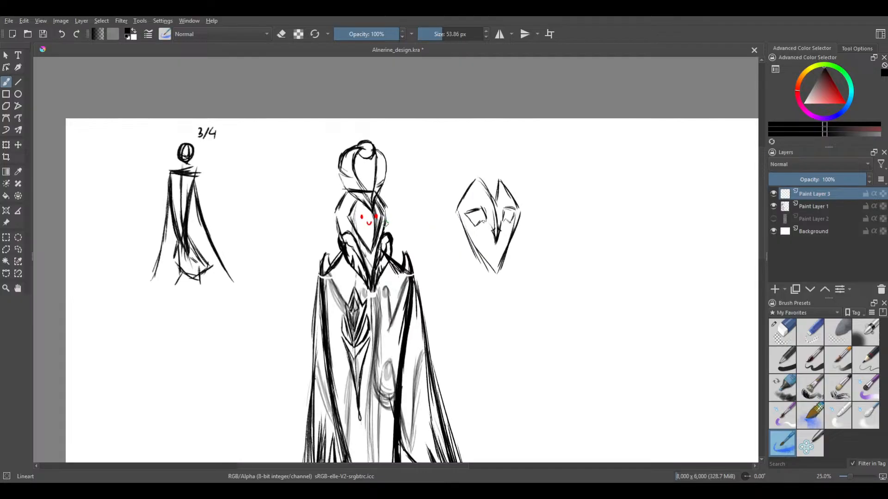
{"action": "left_click_drag", "start_coordinate": [388, 224], "coordinate": [429, 222]}
{"action": "scroll", "coordinate": [440, 205], "scroll_direction": "up", "scroll_amount": 1}
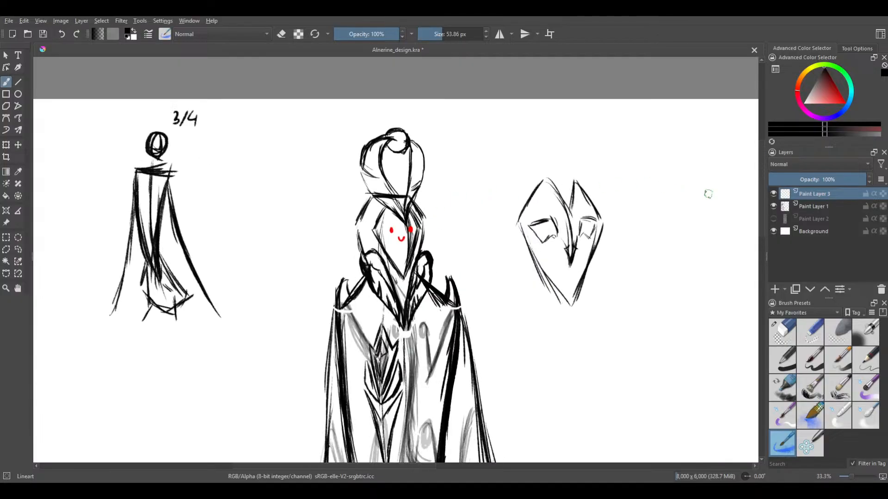
{"action": "left_click", "coordinate": [814, 206]}
{"action": "mouse_move", "coordinate": [819, 176]}
{"action": "left_mouse_down"}
{"action": "mouse_move", "coordinate": [783, 181]}
{"action": "mouse_move", "coordinate": [780, 192]}
{"action": "mouse_move", "coordinate": [780, 181]}
{"action": "left_mouse_up"}
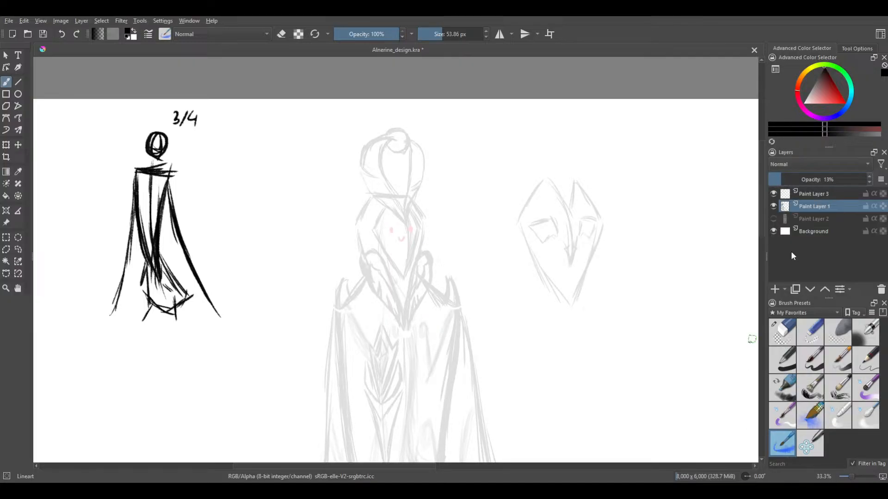
{"action": "left_click", "coordinate": [811, 196]}
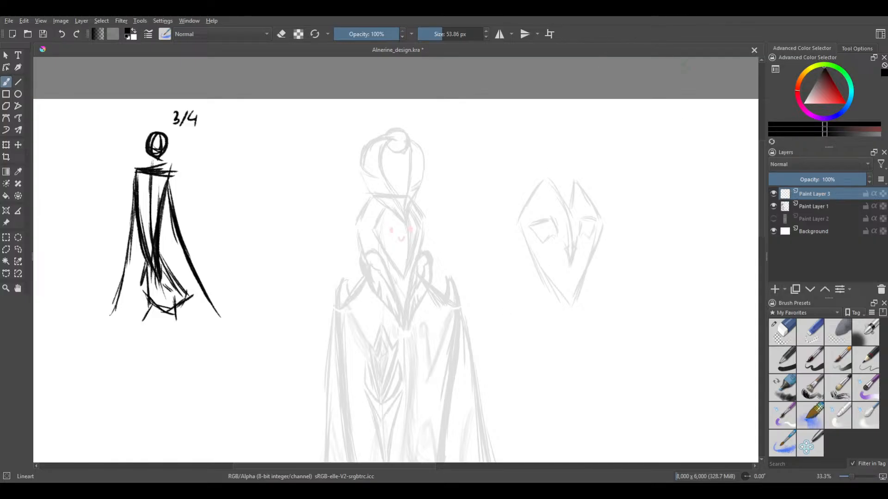
{"action": "left_click", "coordinate": [779, 451]}
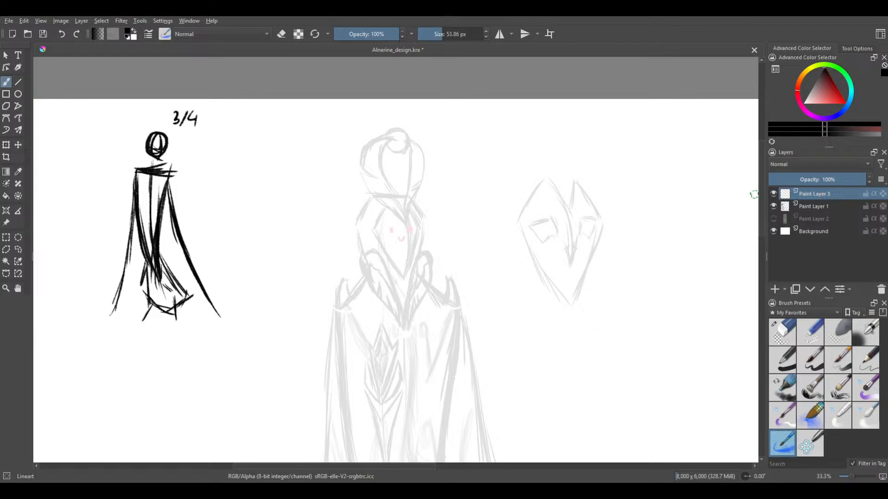
Try curved test strokes with the Lineart brush between the faded figure and the mask sketch, and undo them
{"action": "left_click_drag", "start_coordinate": [468, 298], "coordinate": [522, 175]}
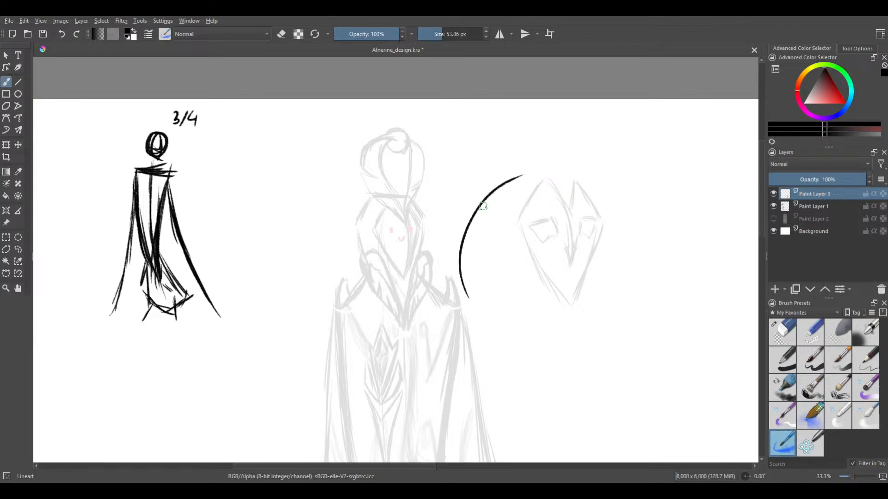
{"action": "scroll", "coordinate": [474, 207], "scroll_direction": "up", "scroll_amount": 8}
{"action": "mouse_move", "coordinate": [456, 246]}
{"action": "left_mouse_down"}
{"action": "mouse_move", "coordinate": [495, 168]}
{"action": "mouse_move", "coordinate": [411, 298]}
{"action": "mouse_move", "coordinate": [486, 118]}
{"action": "left_mouse_up"}
{"action": "key", "text": "ctrl+z"}
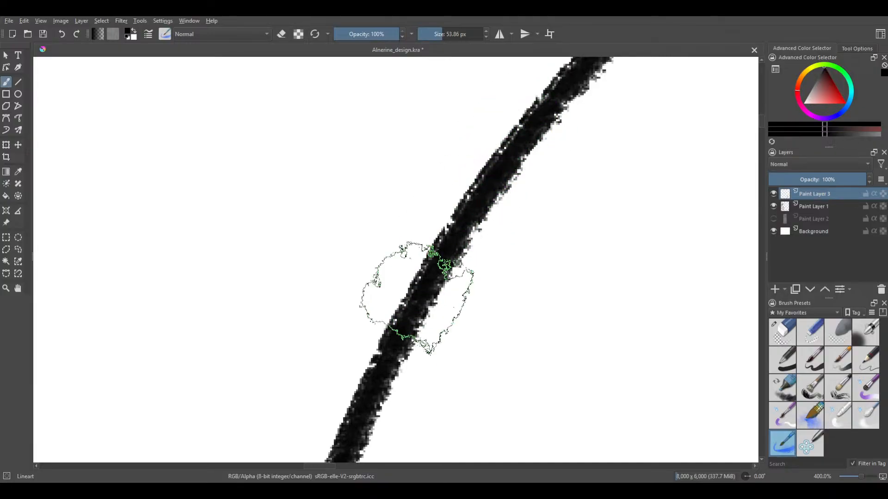
{"action": "mouse_move", "coordinate": [416, 300]}
{"action": "left_mouse_down"}
{"action": "mouse_move", "coordinate": [486, 190]}
{"action": "mouse_move", "coordinate": [554, 110]}
{"action": "left_mouse_up"}
{"action": "key", "text": "ctrl+z"}
{"action": "mouse_move", "coordinate": [476, 366]}
{"action": "left_mouse_down"}
{"action": "mouse_move", "coordinate": [434, 217]}
{"action": "mouse_move", "coordinate": [499, 97]}
{"action": "mouse_move", "coordinate": [531, 87]}
{"action": "left_mouse_up"}
{"action": "key", "text": "ctrl+z"}
{"action": "key", "text": "ctrl+shift+z"}
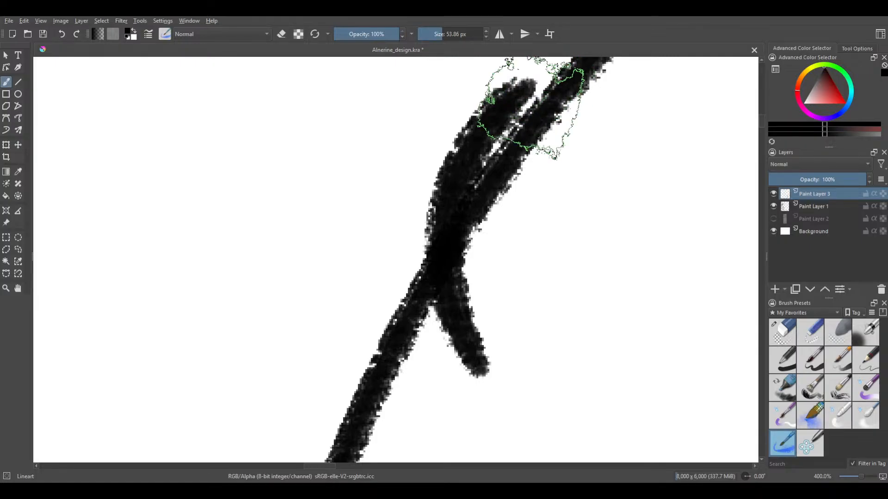
{"action": "mouse_move", "coordinate": [459, 144]}
{"action": "left_mouse_down"}
{"action": "mouse_move", "coordinate": [452, 174]}
{"action": "mouse_move", "coordinate": [482, 384]}
{"action": "left_mouse_up"}
{"action": "key", "text": "ctrl+z"}
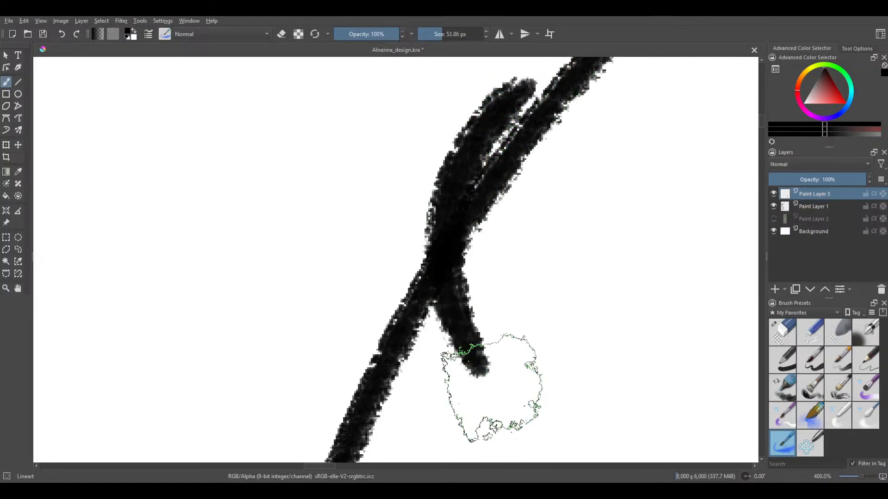
{"action": "mouse_move", "coordinate": [499, 107]}
{"action": "left_mouse_down"}
{"action": "mouse_move", "coordinate": [450, 277]}
{"action": "mouse_move", "coordinate": [482, 368]}
{"action": "left_mouse_up"}
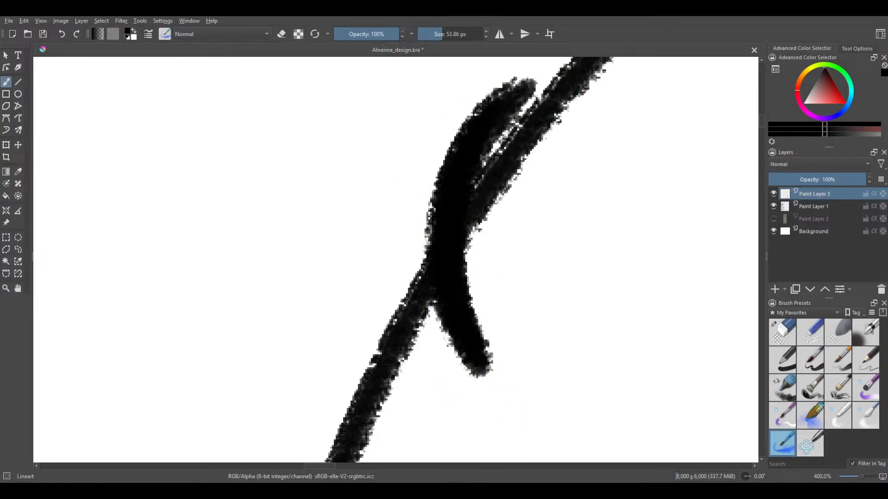
{"action": "key", "text": "ctrl+z"}
{"action": "key", "text": "ctrl+z"}
{"action": "key", "text": "ctrl+z"}
{"action": "key", "text": "ctrl+z"}
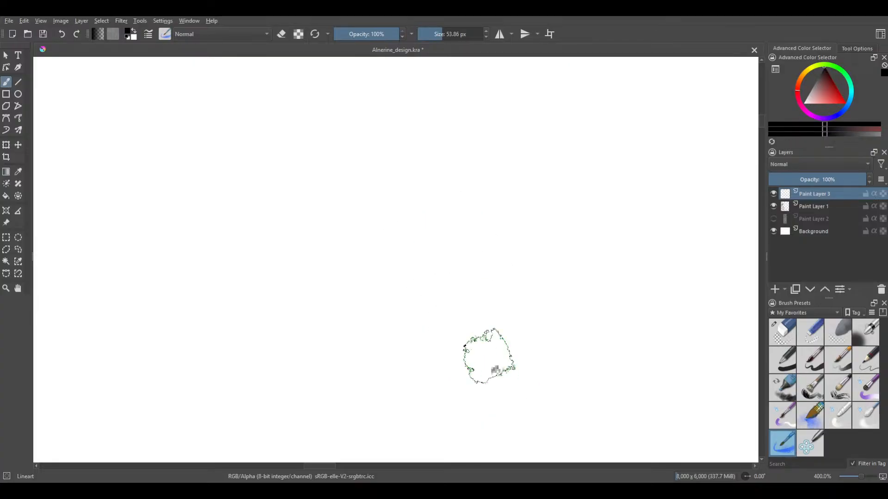
{"action": "left_click_drag", "start_coordinate": [488, 363], "coordinate": [545, 110]}
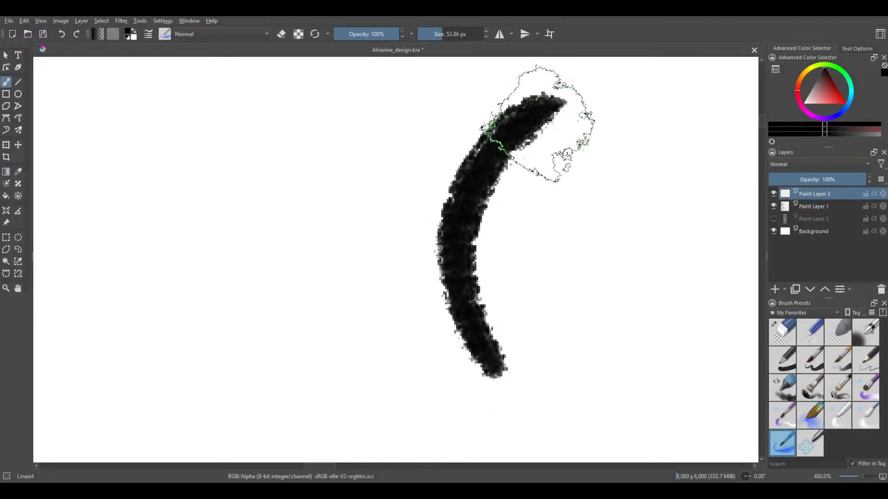
{"action": "key", "text": "ctrl+z"}
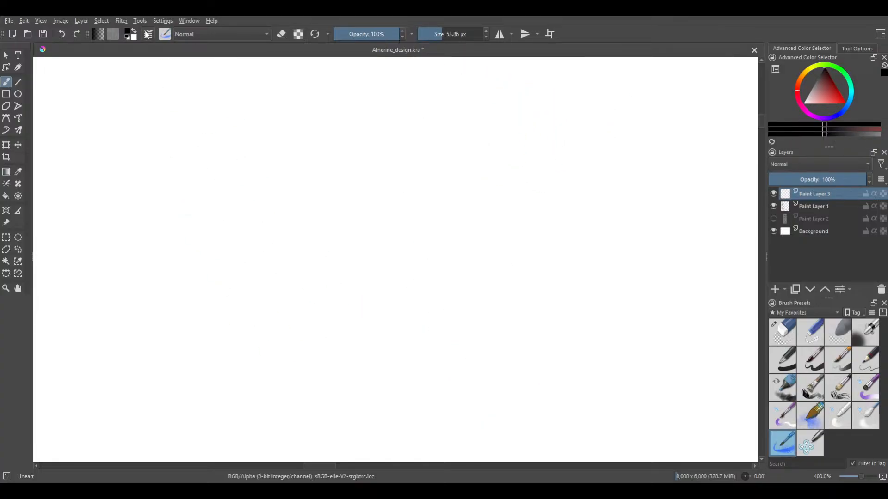
{"action": "left_click", "coordinate": [142, 22]}
{"action": "left_click", "coordinate": [142, 23]}
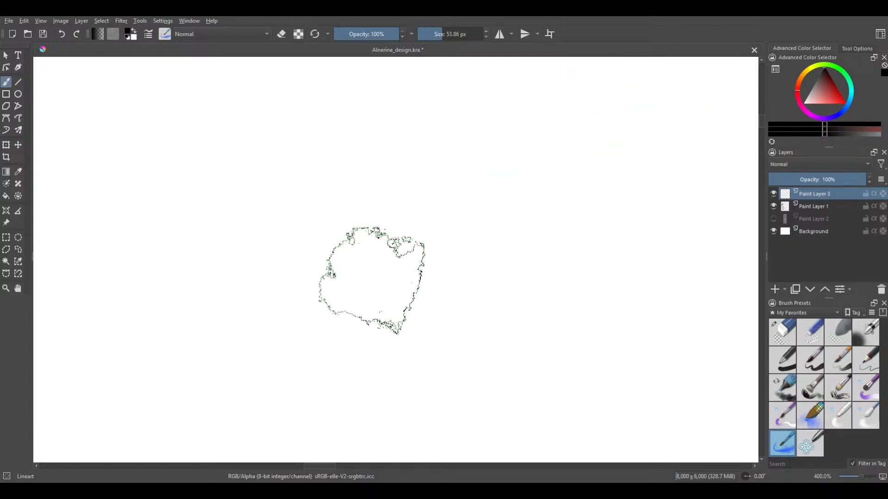
Try broad single and crossing arcs on the empty layer to test the line quality, and undo them all
{"action": "mouse_move", "coordinate": [363, 326]}
{"action": "left_mouse_down"}
{"action": "mouse_move", "coordinate": [562, 143]}
{"action": "mouse_move", "coordinate": [636, 130]}
{"action": "left_mouse_up"}
{"action": "left_click_drag", "start_coordinate": [428, 323], "coordinate": [557, 58]}
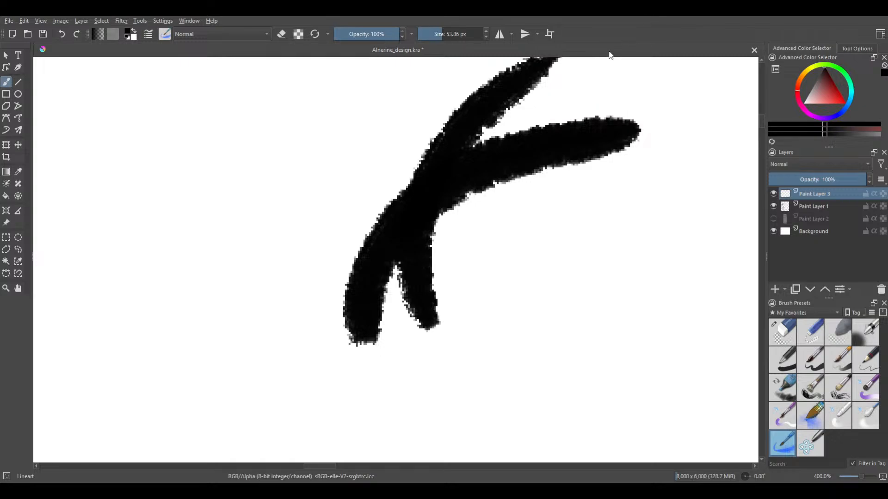
{"action": "key", "text": "ctrl+z"}
{"action": "key", "text": "ctrl+z"}
{"action": "left_click_drag", "start_coordinate": [363, 441], "coordinate": [599, 88]}
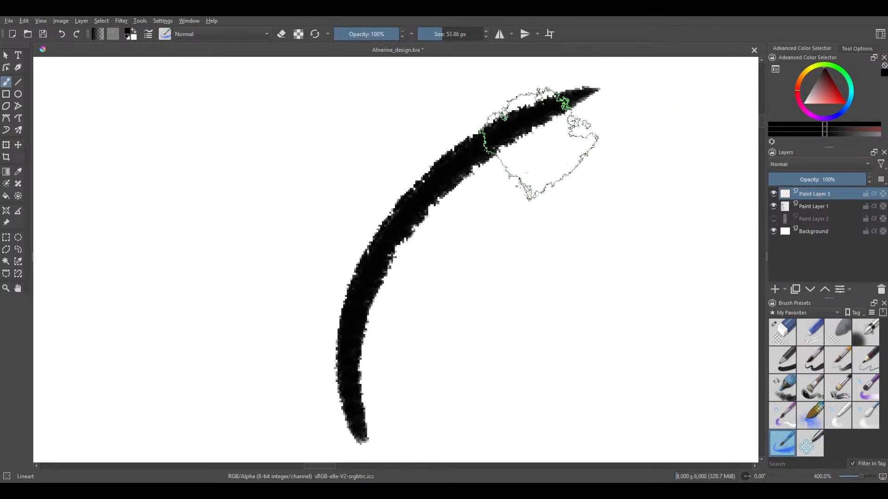
{"action": "mouse_move", "coordinate": [510, 296]}
{"action": "left_mouse_down"}
{"action": "mouse_move", "coordinate": [382, 301]}
{"action": "mouse_move", "coordinate": [337, 152]}
{"action": "left_mouse_up"}
{"action": "key", "text": "ctrl+z"}
{"action": "mouse_move", "coordinate": [333, 115]}
{"action": "left_mouse_down"}
{"action": "mouse_move", "coordinate": [314, 144]}
{"action": "mouse_move", "coordinate": [577, 460]}
{"action": "left_mouse_up"}
{"action": "key", "text": "ctrl+z"}
{"action": "key", "text": "ctrl+z"}
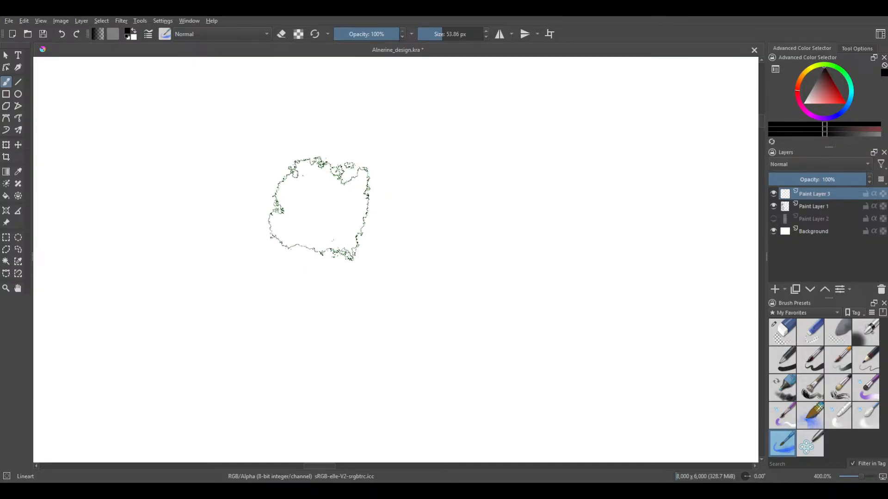
{"action": "mouse_move", "coordinate": [358, 192]}
{"action": "left_mouse_down"}
{"action": "mouse_move", "coordinate": [412, 145]}
{"action": "mouse_move", "coordinate": [728, 180]}
{"action": "left_mouse_up"}
{"action": "mouse_move", "coordinate": [395, 204]}
{"action": "left_mouse_down"}
{"action": "mouse_move", "coordinate": [544, 96]}
{"action": "mouse_move", "coordinate": [630, 108]}
{"action": "mouse_move", "coordinate": [543, 142]}
{"action": "mouse_move", "coordinate": [308, 304]}
{"action": "left_mouse_up"}
{"action": "key", "text": "ctrl+z"}
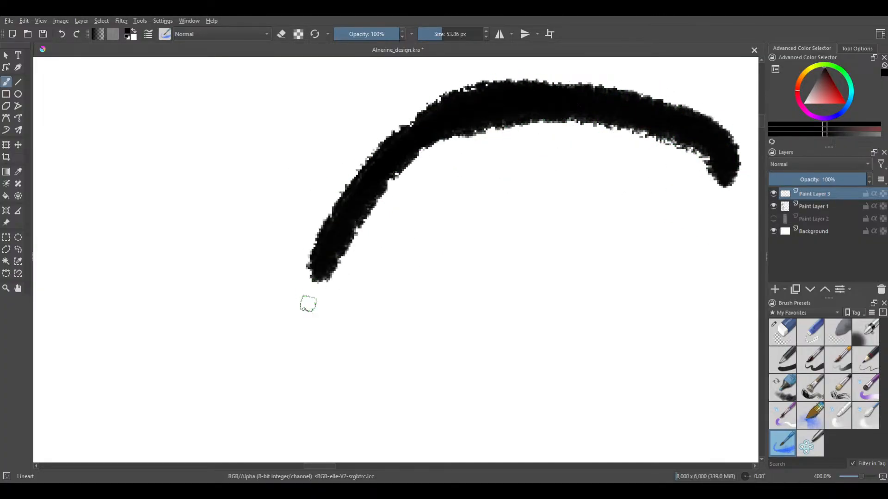
{"action": "left_click_drag", "start_coordinate": [445, 118], "coordinate": [376, 425]}
{"action": "key", "text": "ctrl+z"}
{"action": "key", "text": "ctrl+z"}
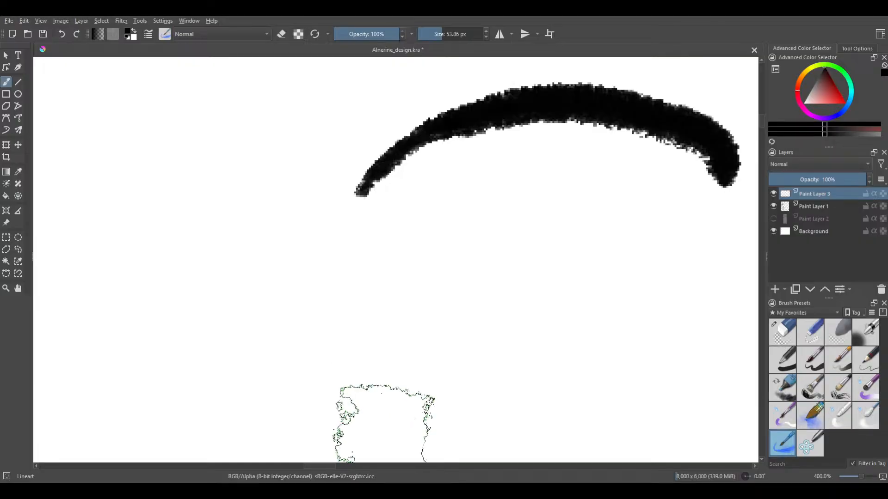
{"action": "scroll", "coordinate": [372, 419], "scroll_direction": "down", "scroll_amount": 2}
{"action": "key", "text": "ctrl+z"}
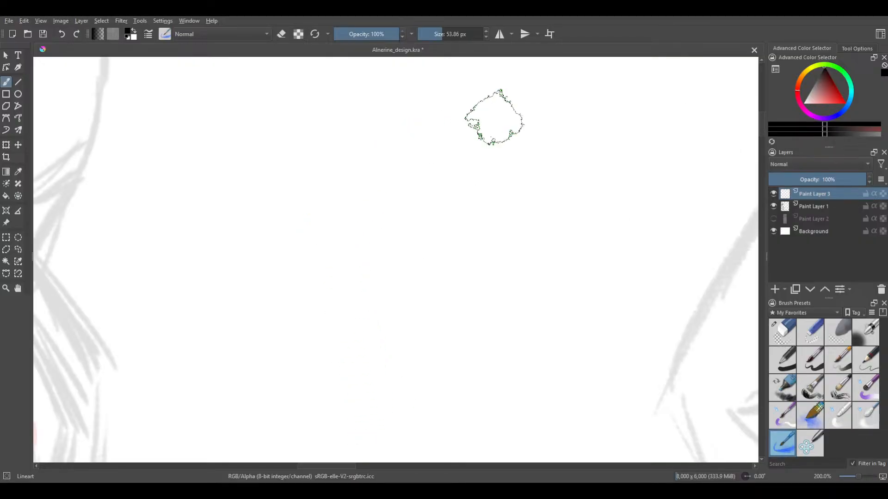
Try an S-shaped stroke with several thinner lines beside it on the empty layer, and undo them all
{"action": "left_click_drag", "start_coordinate": [491, 116], "coordinate": [333, 390]}
{"action": "mouse_move", "coordinate": [340, 220]}
{"action": "left_mouse_down"}
{"action": "mouse_move", "coordinate": [383, 349]}
{"action": "mouse_move", "coordinate": [418, 373]}
{"action": "left_mouse_up"}
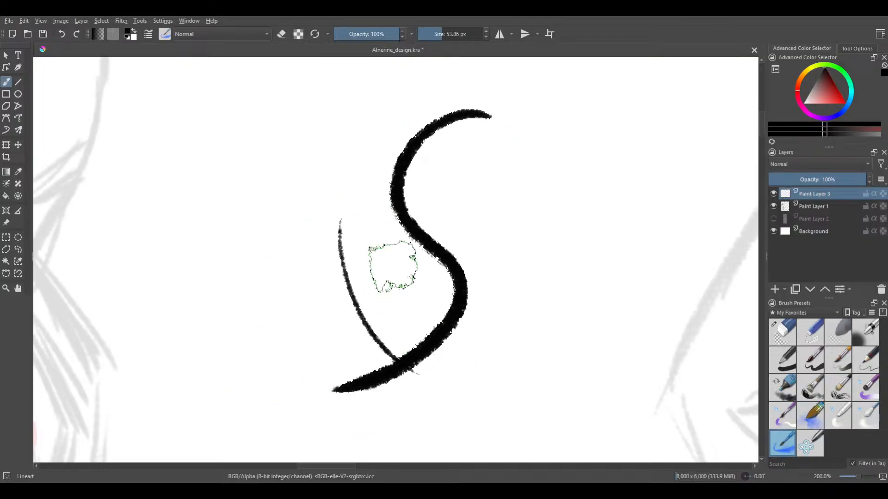
{"action": "left_click_drag", "start_coordinate": [344, 160], "coordinate": [469, 408]}
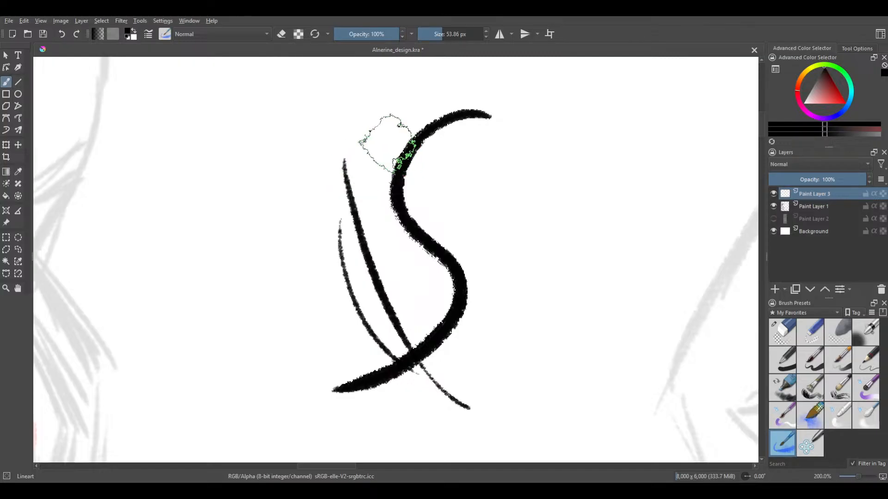
{"action": "left_click_drag", "start_coordinate": [384, 149], "coordinate": [383, 285]}
{"action": "scroll", "coordinate": [370, 184], "scroll_direction": "up", "scroll_amount": 3}
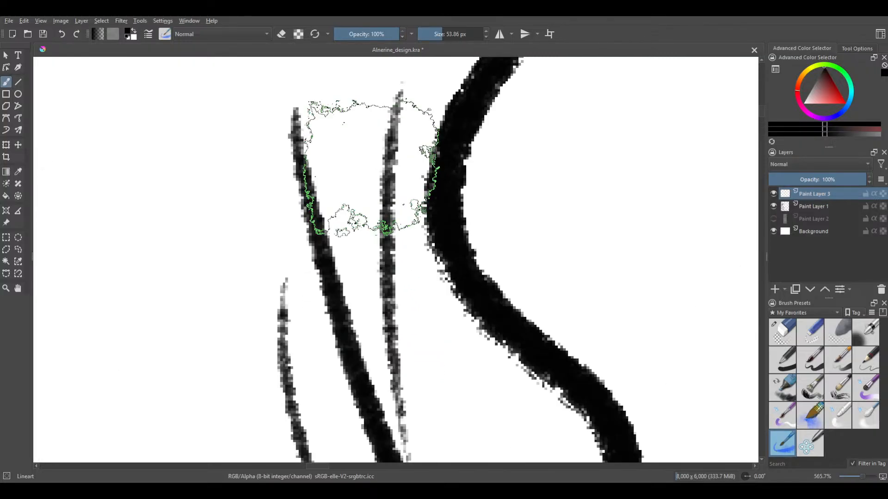
{"action": "scroll", "coordinate": [370, 166], "scroll_direction": "up", "scroll_amount": 1}
{"action": "left_click_drag", "start_coordinate": [377, 166], "coordinate": [377, 382]}
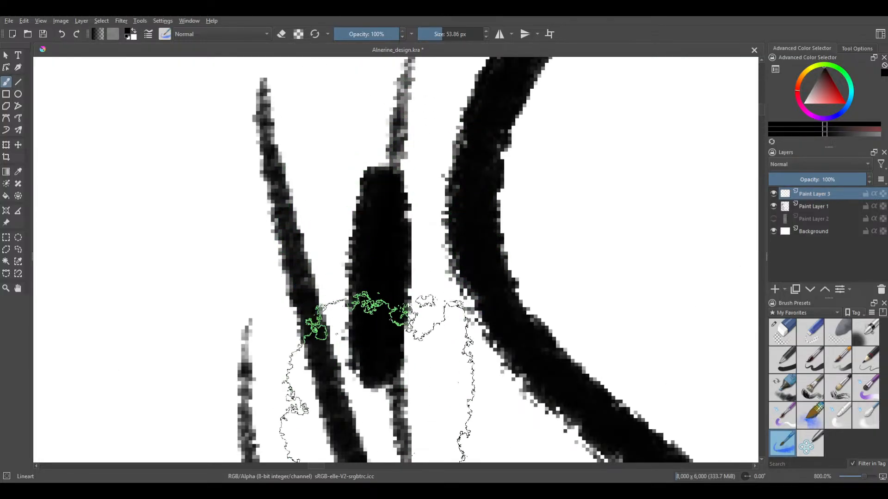
{"action": "left_click_drag", "start_coordinate": [377, 83], "coordinate": [377, 407]}
{"action": "key", "text": "ctrl+z"}
{"action": "key", "text": "ctrl+z"}
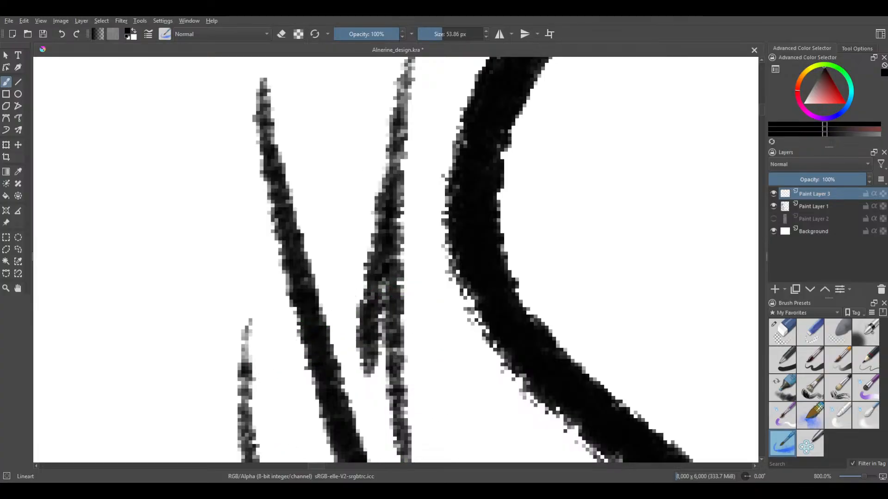
{"action": "key", "text": "ctrl+z"}
{"action": "key", "text": "ctrl+z"}
{"action": "key", "text": "ctrl+z"}
{"action": "key", "text": "ctrl+z"}
{"action": "key", "text": "ctrl+z"}
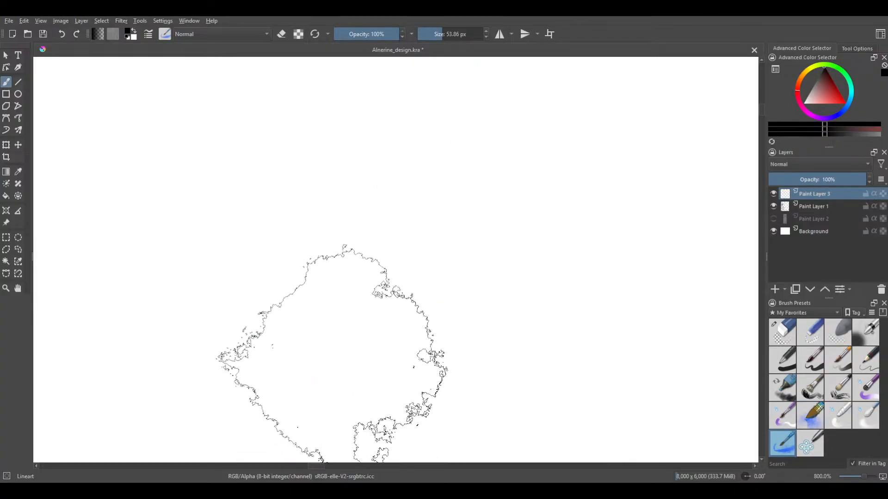
Examine the faded figure's head, collar and shoulders to decide where the cleaner line work starts
{"action": "scroll", "coordinate": [332, 354], "scroll_direction": "down", "scroll_amount": 8}
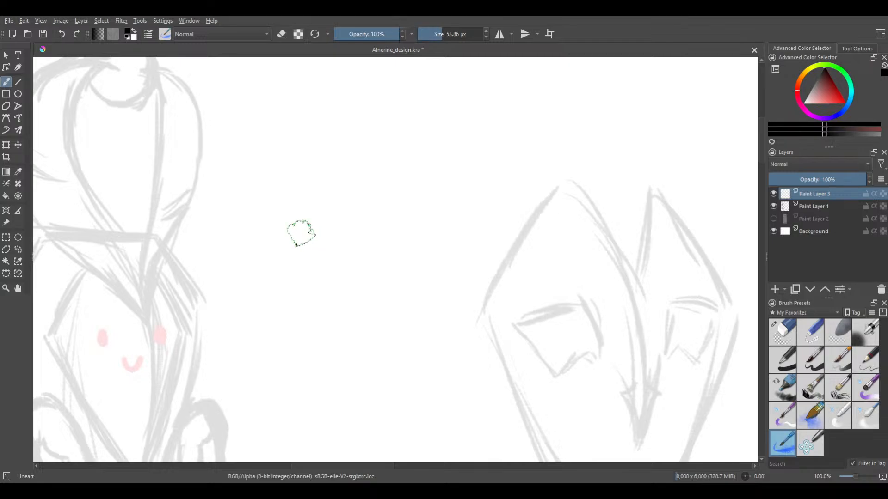
{"action": "left_click_drag", "start_coordinate": [360, 222], "coordinate": [478, 217]}
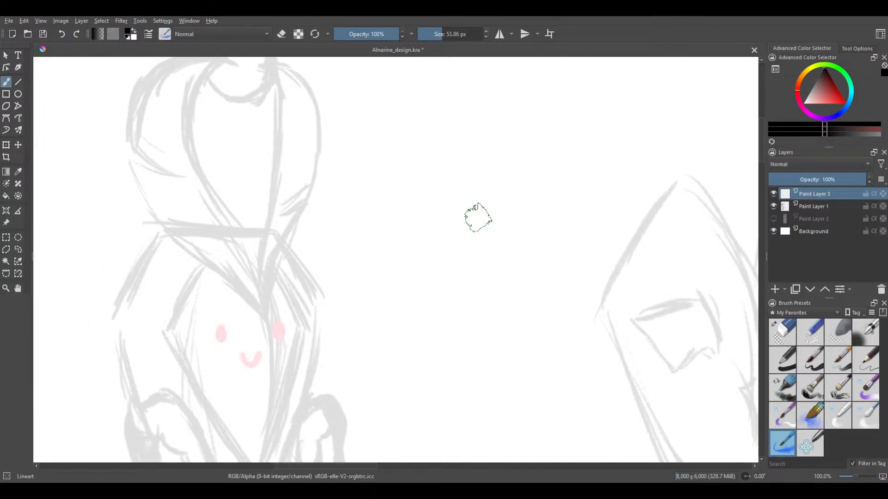
{"action": "left_click_drag", "start_coordinate": [389, 180], "coordinate": [424, 215]}
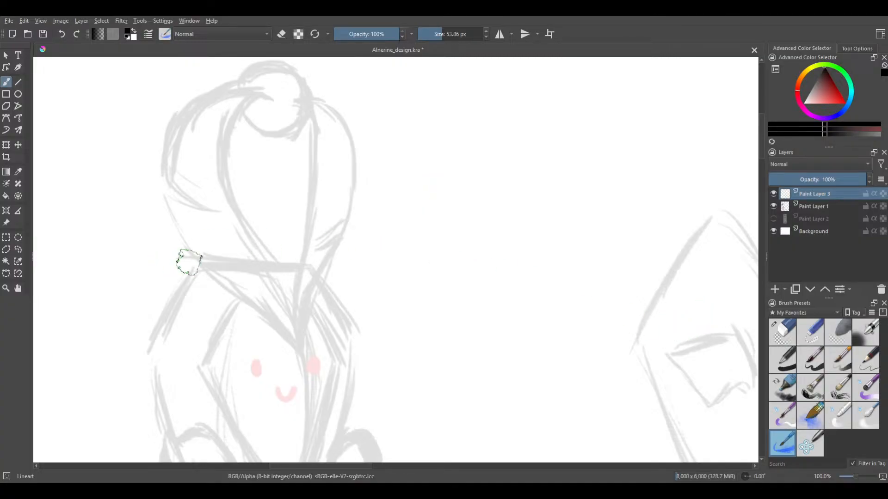
{"action": "left_click_drag", "start_coordinate": [189, 261], "coordinate": [234, 236]}
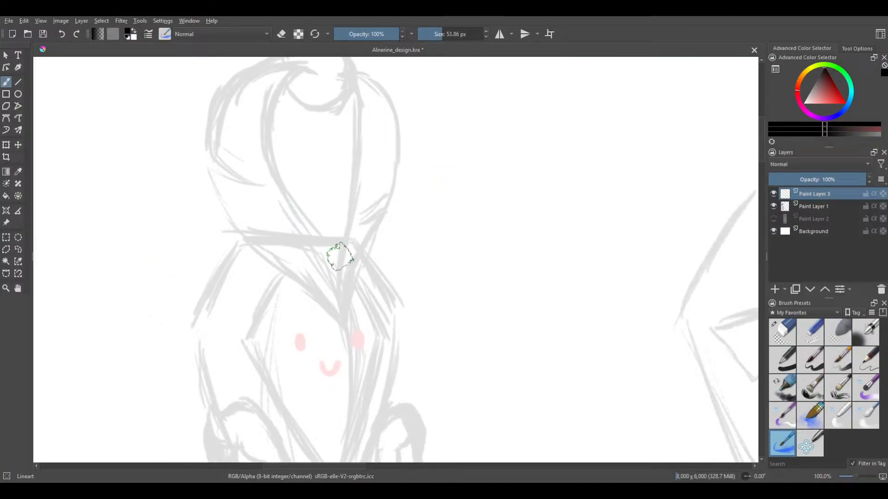
{"action": "scroll", "coordinate": [369, 213], "scroll_direction": "up", "scroll_amount": 1}
{"action": "left_click_drag", "start_coordinate": [398, 168], "coordinate": [441, 94]}
{"action": "left_click_drag", "start_coordinate": [419, 168], "coordinate": [453, 99]}
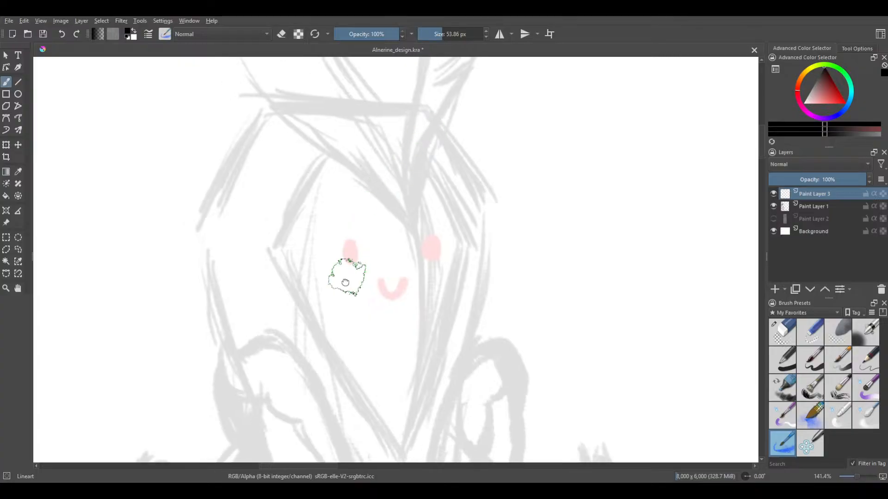
{"action": "left_click_drag", "start_coordinate": [355, 247], "coordinate": [383, 147]}
{"action": "scroll", "coordinate": [365, 170], "scroll_direction": "down", "scroll_amount": 1}
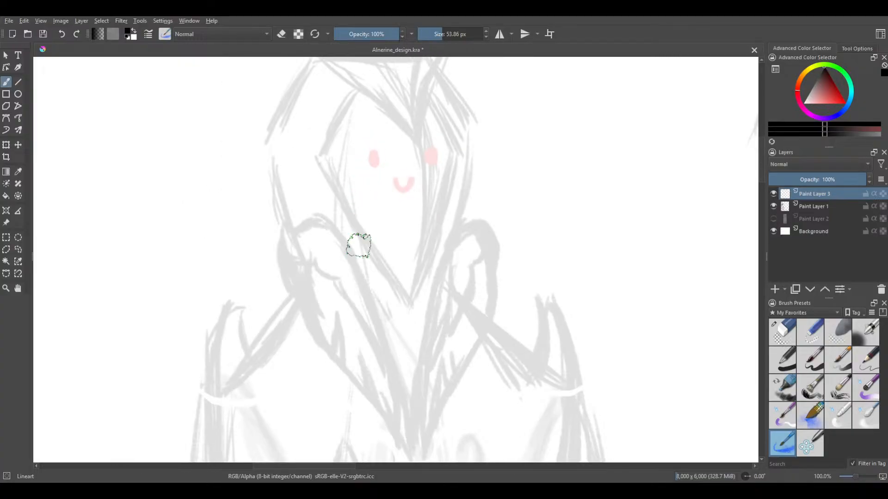
{"action": "left_click_drag", "start_coordinate": [368, 280], "coordinate": [380, 286]}
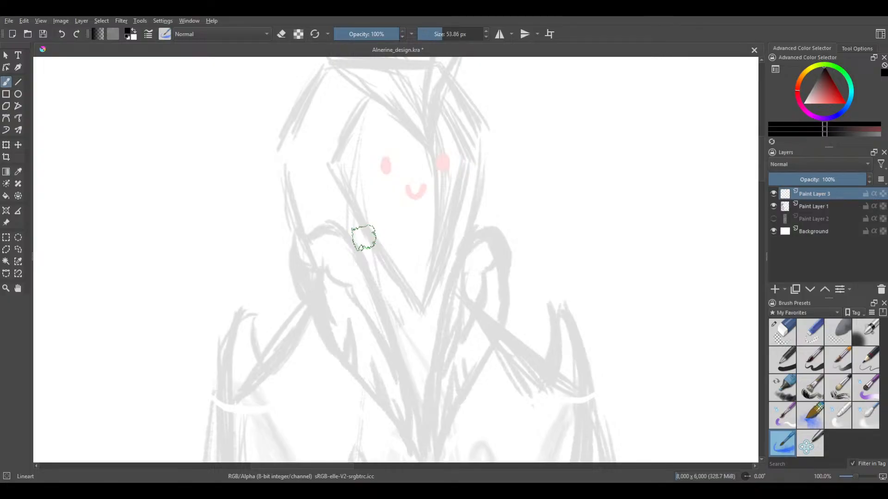
{"action": "left_click_drag", "start_coordinate": [407, 233], "coordinate": [375, 221]}
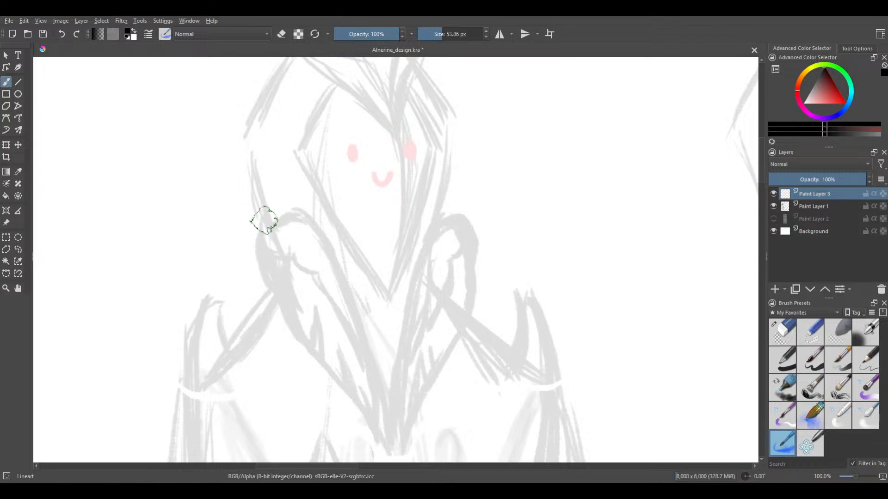
Set the Lineart brush size to 30.40 px, and try and undo a short stroke at the collar
{"action": "left_click_drag", "start_coordinate": [457, 34], "coordinate": [441, 35]}
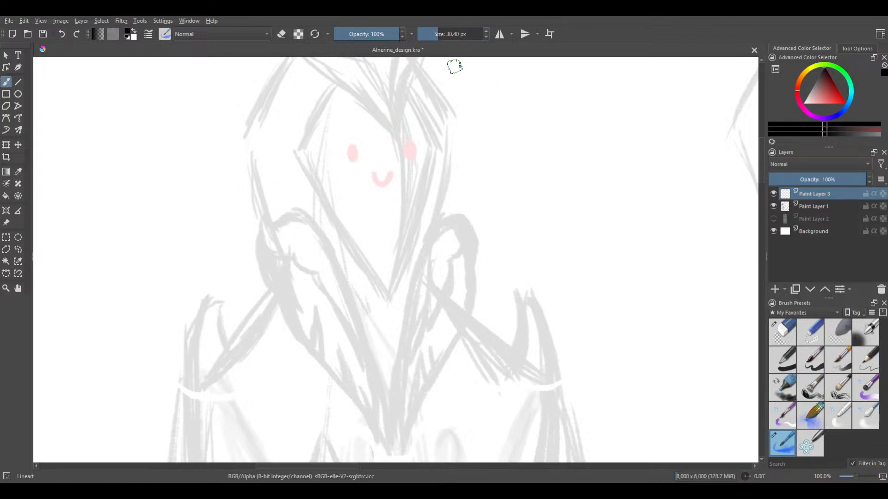
{"action": "mouse_move", "coordinate": [263, 215]}
{"action": "left_mouse_down"}
{"action": "mouse_move", "coordinate": [279, 229]}
{"action": "mouse_move", "coordinate": [296, 221]}
{"action": "left_mouse_up"}
{"action": "key", "text": "ctrl+z"}
{"action": "left_click", "coordinate": [857, 49]}
{"action": "left_click", "coordinate": [817, 48]}
{"action": "scroll", "coordinate": [324, 109], "scroll_direction": "down", "scroll_amount": 1}
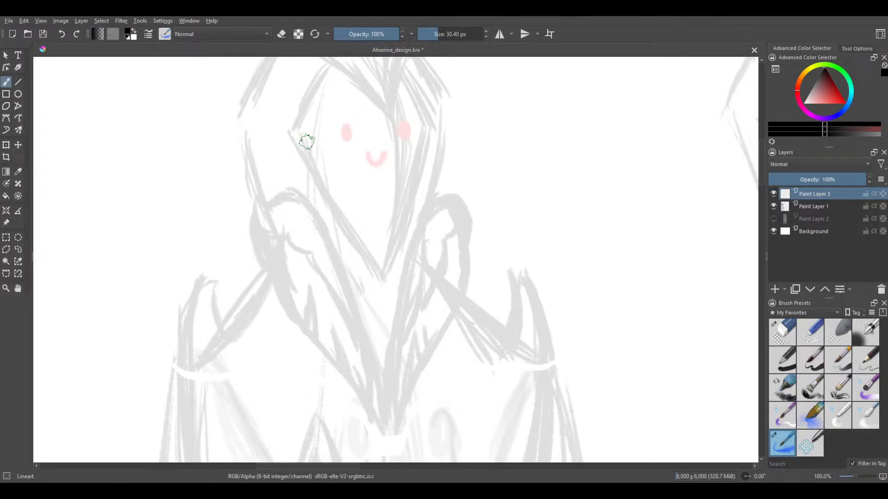
Examine the faded sketch around the figure's headdress, face and collar at different scales
{"action": "scroll", "coordinate": [310, 231], "scroll_direction": "up", "scroll_amount": 1}
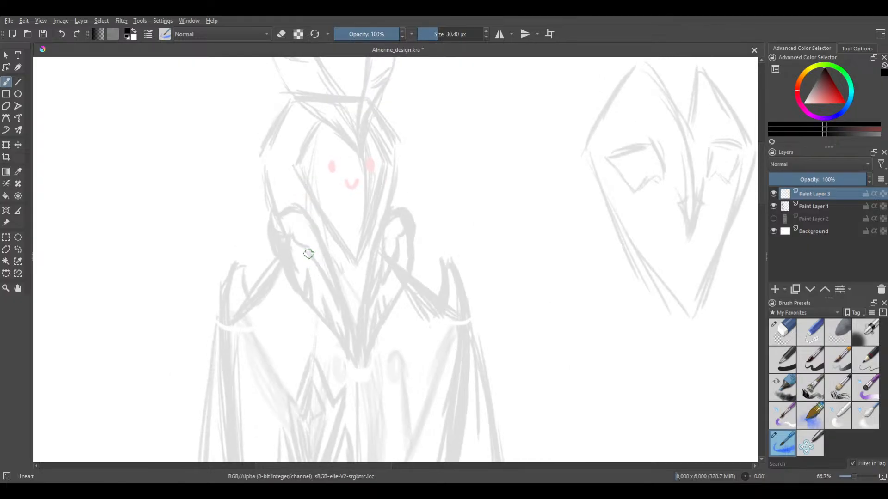
{"action": "scroll", "coordinate": [310, 256], "scroll_direction": "up", "scroll_amount": 1}
{"action": "mouse_move", "coordinate": [317, 240]}
{"action": "left_mouse_down"}
{"action": "mouse_move", "coordinate": [334, 200]}
{"action": "mouse_move", "coordinate": [376, 245]}
{"action": "left_mouse_up"}
{"action": "scroll", "coordinate": [340, 206], "scroll_direction": "down", "scroll_amount": 2}
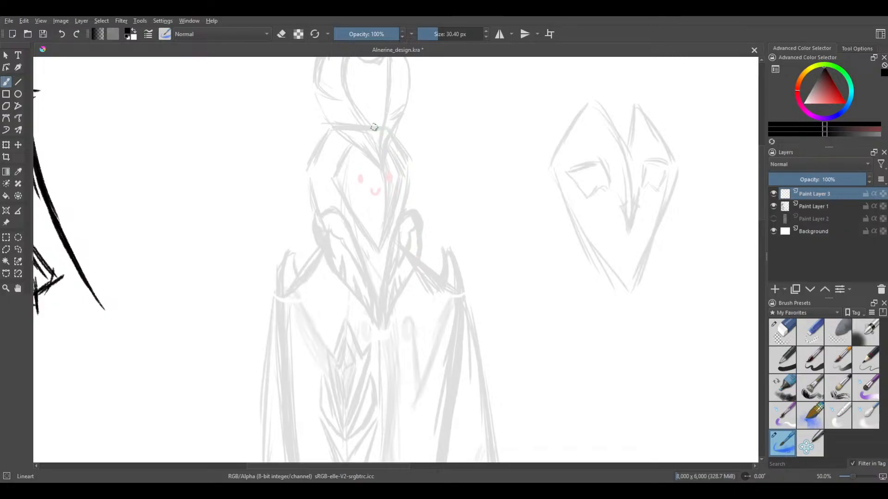
{"action": "scroll", "coordinate": [369, 233], "scroll_direction": "up", "scroll_amount": 2}
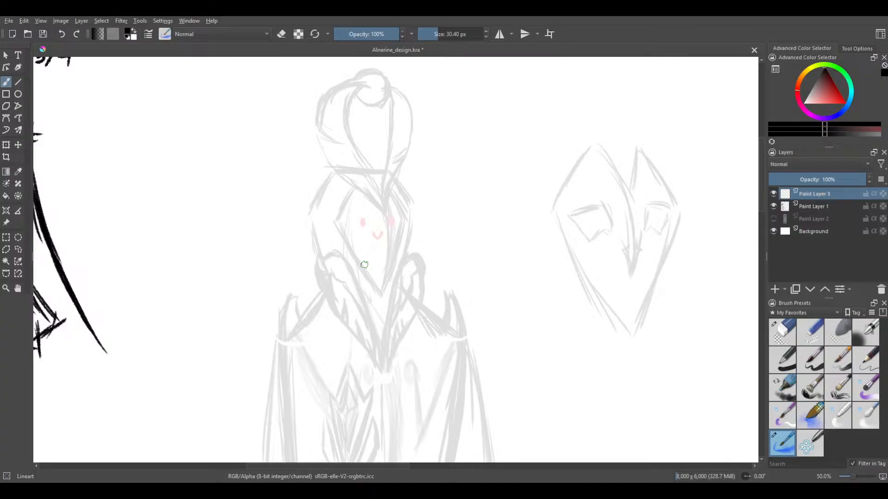
{"action": "mouse_move", "coordinate": [366, 271]}
{"action": "left_mouse_down"}
{"action": "mouse_move", "coordinate": [371, 241]}
{"action": "mouse_move", "coordinate": [370, 265]}
{"action": "left_mouse_up"}
{"action": "scroll", "coordinate": [371, 234], "scroll_direction": "up", "scroll_amount": 1}
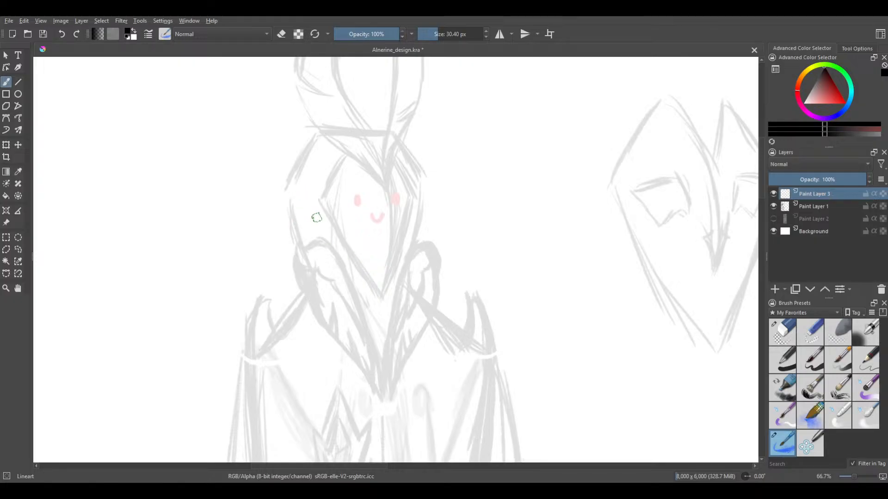
{"action": "left_click_drag", "start_coordinate": [319, 248], "coordinate": [313, 271]}
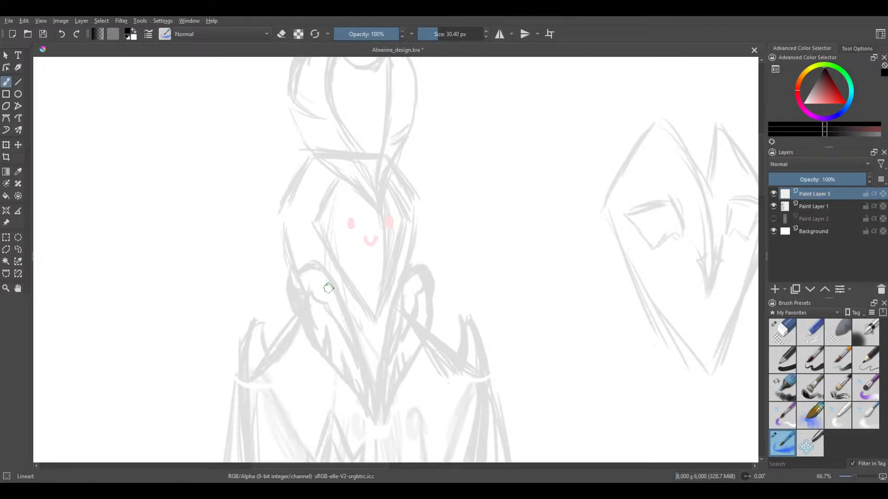
{"action": "scroll", "coordinate": [335, 317], "scroll_direction": "up", "scroll_amount": 1}
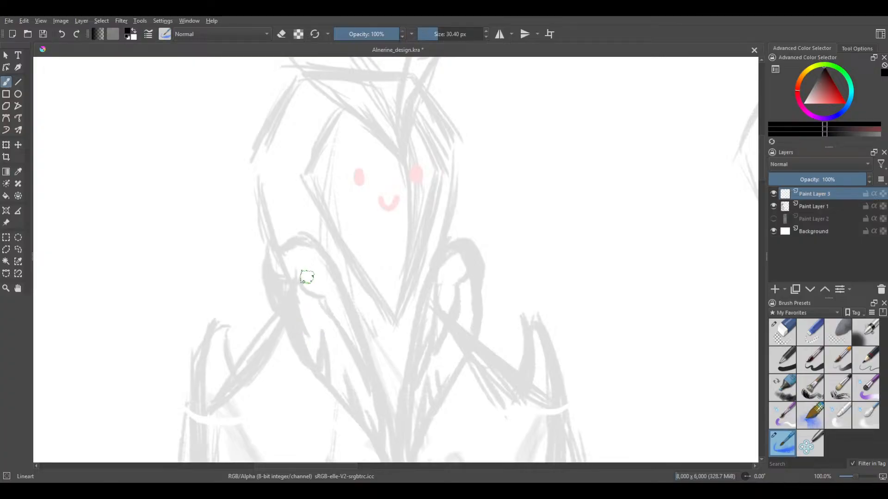
Ink the short curved outer edge of the figure's left collar roll, redoing the stroke to follow the faded sketch
{"action": "left_click_drag", "start_coordinate": [270, 243], "coordinate": [263, 320]}
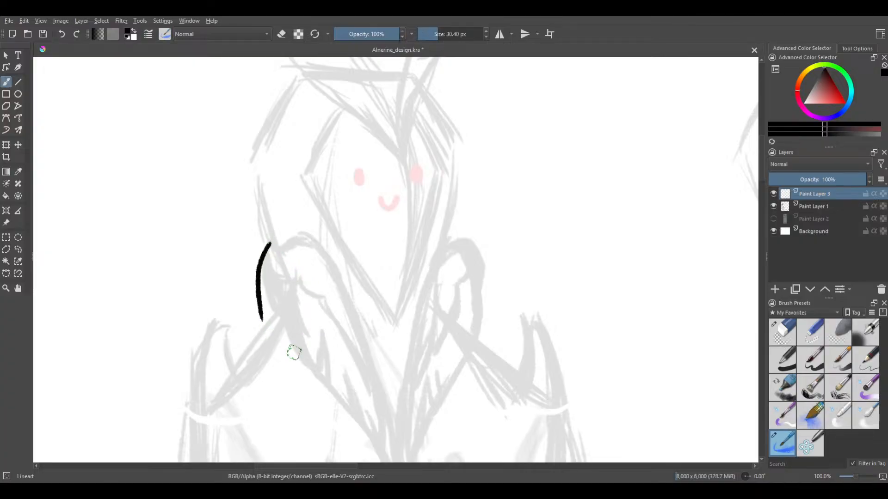
{"action": "key", "text": "ctrl+z"}
{"action": "left_click_drag", "start_coordinate": [269, 239], "coordinate": [270, 299]}
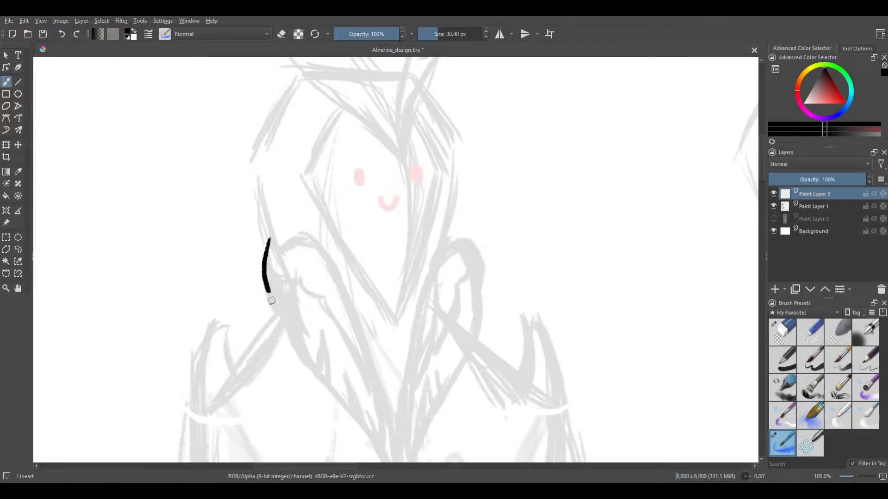
{"action": "key", "text": "ctrl+z"}
{"action": "mouse_move", "coordinate": [266, 246]}
{"action": "left_mouse_down"}
{"action": "mouse_move", "coordinate": [261, 292]}
{"action": "mouse_move", "coordinate": [273, 313]}
{"action": "left_mouse_up"}
{"action": "key", "text": "ctrl+z"}
{"action": "left_click_drag", "start_coordinate": [269, 244], "coordinate": [273, 317]}
{"action": "key", "text": "ctrl+z"}
{"action": "left_click_drag", "start_coordinate": [269, 242], "coordinate": [277, 309]}
{"action": "key", "text": "ctrl+z"}
{"action": "mouse_move", "coordinate": [268, 239]}
{"action": "left_mouse_down"}
{"action": "mouse_move", "coordinate": [263, 262]}
{"action": "mouse_move", "coordinate": [277, 309]}
{"action": "left_mouse_up"}
{"action": "key", "text": "ctrl+z"}
{"action": "mouse_move", "coordinate": [268, 243]}
{"action": "left_mouse_down"}
{"action": "mouse_move", "coordinate": [264, 285]}
{"action": "mouse_move", "coordinate": [277, 313]}
{"action": "left_mouse_up"}
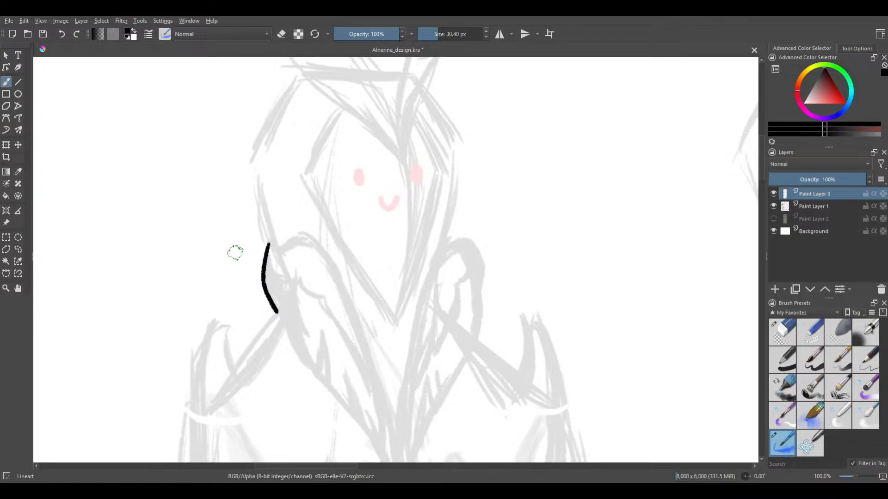
Ink a second, longer curve below the first along the left collar's outer edge, redoing the stroke for a clean line
{"action": "left_click_drag", "start_coordinate": [297, 330], "coordinate": [261, 287]}
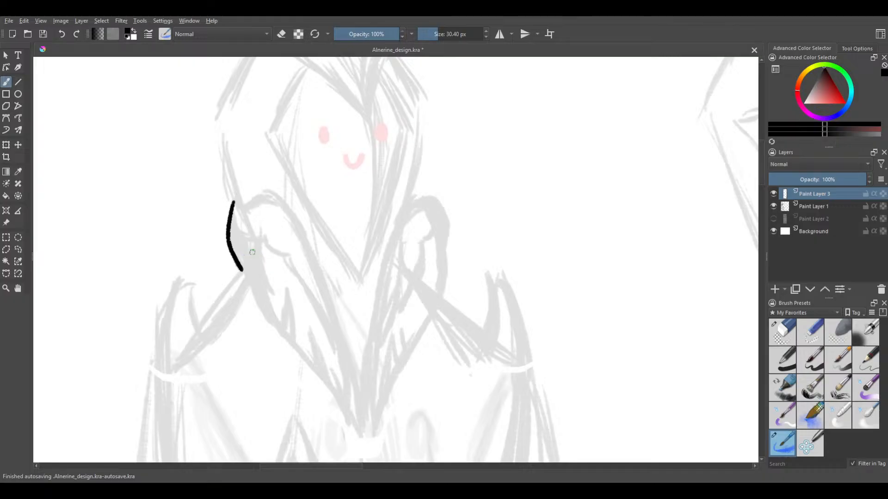
{"action": "left_click_drag", "start_coordinate": [252, 253], "coordinate": [257, 295]}
{"action": "key", "text": "ctrl+z"}
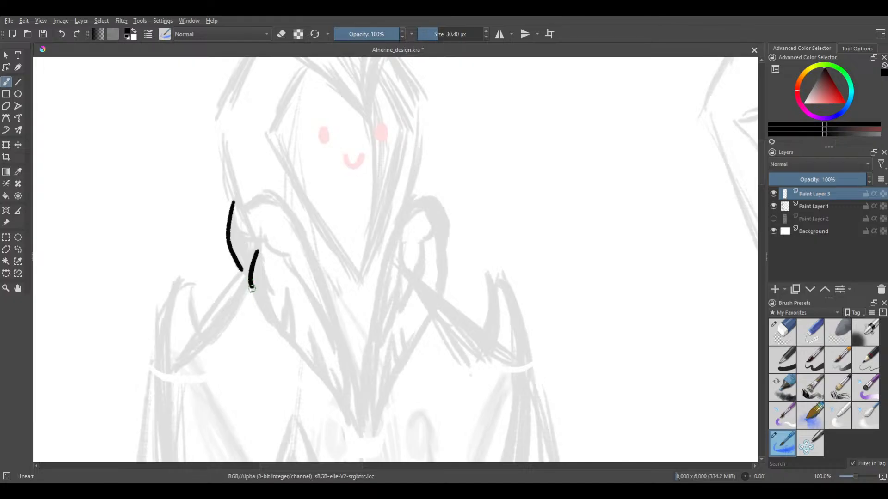
{"action": "left_click_drag", "start_coordinate": [252, 287], "coordinate": [282, 331]}
{"action": "key", "text": "ctrl+z"}
{"action": "key", "text": "ctrl+z"}
{"action": "left_click_drag", "start_coordinate": [256, 301], "coordinate": [279, 343]}
{"action": "key", "text": "ctrl+z"}
Try long sweeping diagonal strokes across the figure's collar and chest, and undo them
{"action": "left_click_drag", "start_coordinate": [253, 301], "coordinate": [323, 385]}
{"action": "mouse_move", "coordinate": [298, 238]}
{"action": "left_mouse_down"}
{"action": "mouse_move", "coordinate": [305, 272]}
{"action": "mouse_move", "coordinate": [396, 377]}
{"action": "mouse_move", "coordinate": [446, 409]}
{"action": "left_mouse_up"}
{"action": "mouse_move", "coordinate": [351, 184]}
{"action": "left_mouse_down"}
{"action": "mouse_move", "coordinate": [351, 206]}
{"action": "mouse_move", "coordinate": [492, 372]}
{"action": "left_mouse_up"}
{"action": "key", "text": "ctrl+z"}
{"action": "key", "text": "ctrl+z"}
{"action": "mouse_move", "coordinate": [337, 189]}
{"action": "left_mouse_down"}
{"action": "mouse_move", "coordinate": [346, 234]}
{"action": "mouse_move", "coordinate": [467, 365]}
{"action": "left_mouse_up"}
{"action": "key", "text": "ctrl+z"}
{"action": "key", "text": "ctrl+z"}
{"action": "key", "text": "ctrl+z"}
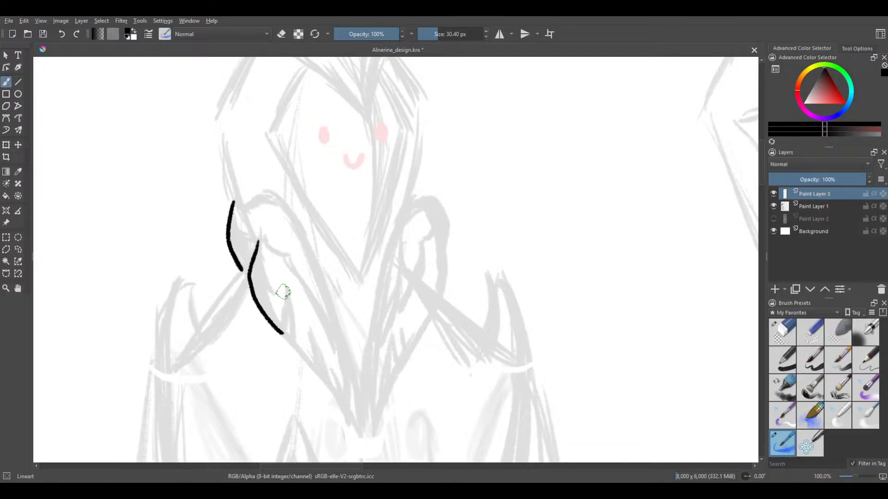
Try large arcs and pointed, leaf-like curves on the blank area beside the figure, and undo them all
{"action": "left_click_drag", "start_coordinate": [323, 297], "coordinate": [236, 54]}
{"action": "scroll", "coordinate": [319, 210], "scroll_direction": "down", "scroll_amount": 3}
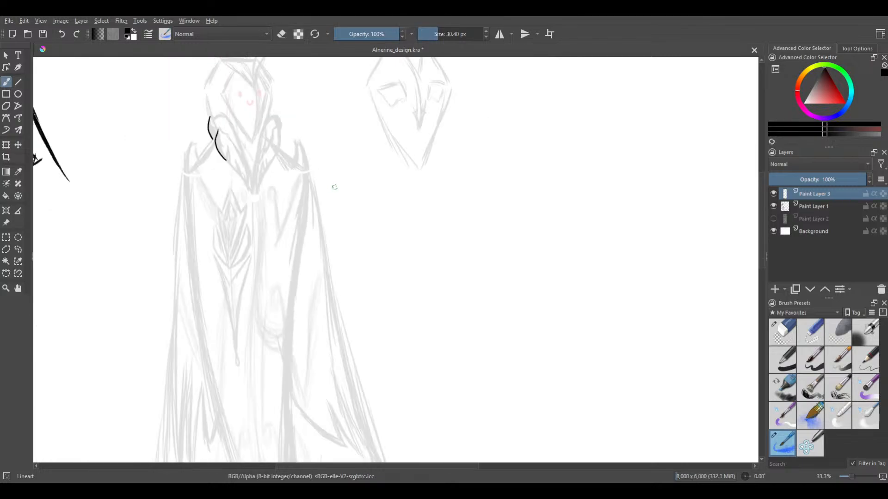
{"action": "left_click_drag", "start_coordinate": [334, 174], "coordinate": [278, 171]}
{"action": "mouse_move", "coordinate": [300, 294]}
{"action": "left_mouse_down"}
{"action": "mouse_move", "coordinate": [362, 254]}
{"action": "mouse_move", "coordinate": [289, 276]}
{"action": "mouse_move", "coordinate": [399, 267]}
{"action": "mouse_move", "coordinate": [507, 383]}
{"action": "left_mouse_up"}
{"action": "left_click_drag", "start_coordinate": [401, 310], "coordinate": [473, 361]}
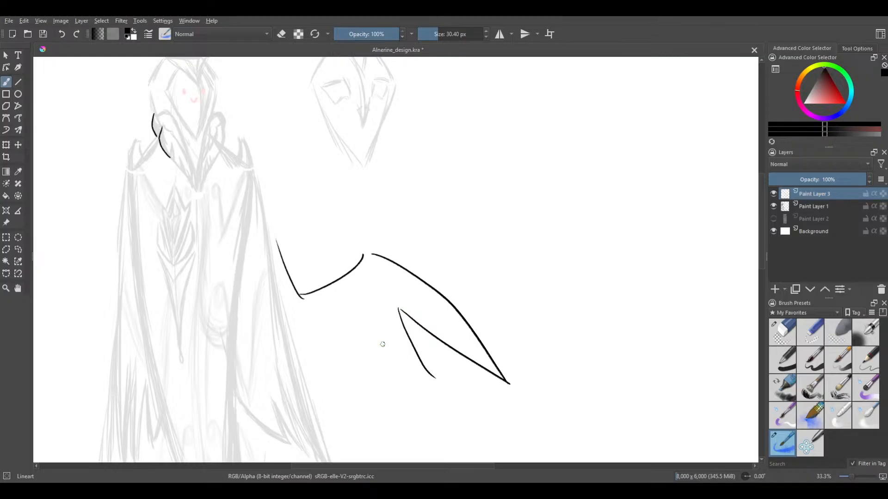
{"action": "left_click_drag", "start_coordinate": [347, 358], "coordinate": [438, 386]}
{"action": "left_click_drag", "start_coordinate": [314, 336], "coordinate": [251, 265]}
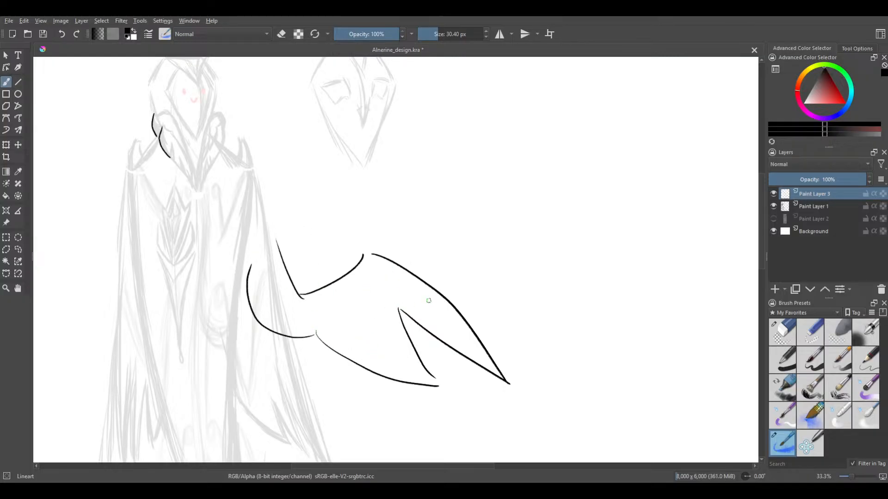
{"action": "left_click_drag", "start_coordinate": [439, 387], "coordinate": [480, 405]}
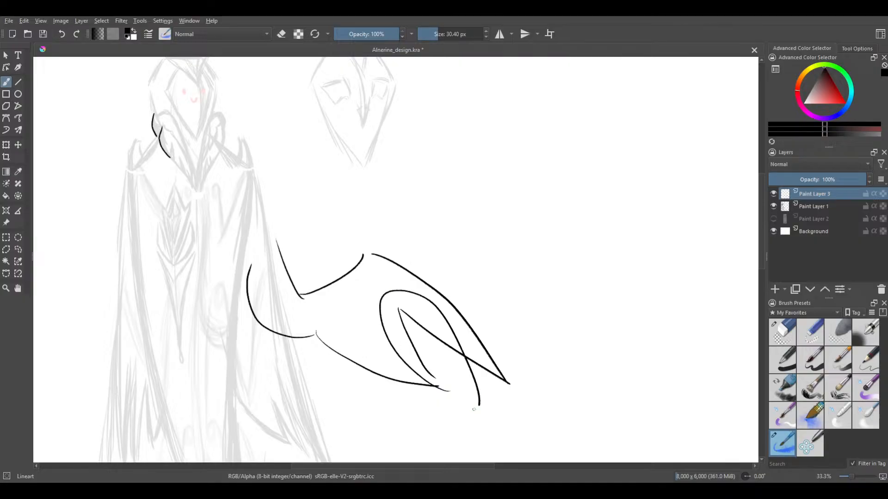
{"action": "mouse_move", "coordinate": [324, 338]}
{"action": "left_mouse_down"}
{"action": "mouse_move", "coordinate": [298, 351]}
{"action": "mouse_move", "coordinate": [333, 326]}
{"action": "left_mouse_up"}
{"action": "key", "text": "ctrl+z"}
{"action": "key", "text": "ctrl+z"}
{"action": "key", "text": "ctrl+z"}
{"action": "key", "text": "ctrl+z"}
{"action": "key", "text": "ctrl+z"}
{"action": "key", "text": "ctrl+z"}
{"action": "key", "text": "ctrl+z"}
{"action": "key", "text": "ctrl+z"}
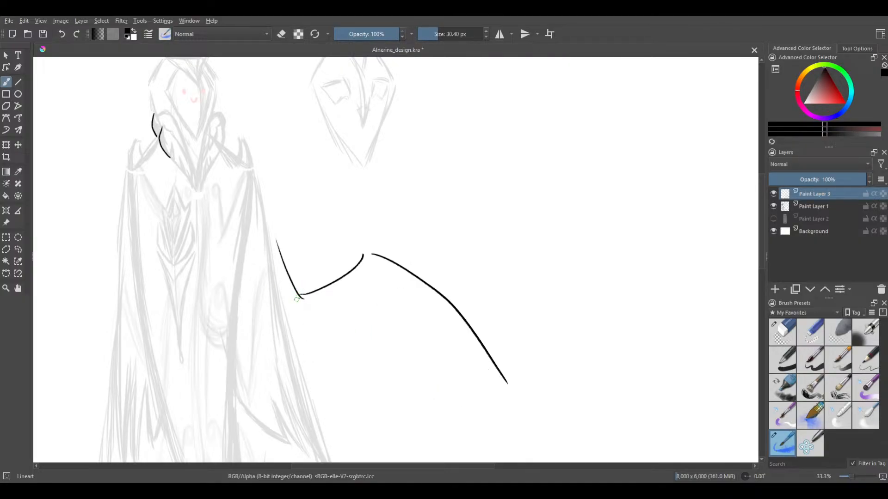
{"action": "key", "text": "ctrl+z"}
Try short spiked and curved strokes in the gap between the two inked collar curves, and undo them
{"action": "left_click_drag", "start_coordinate": [309, 185], "coordinate": [361, 273]}
{"action": "scroll", "coordinate": [203, 216], "scroll_direction": "up", "scroll_amount": 4}
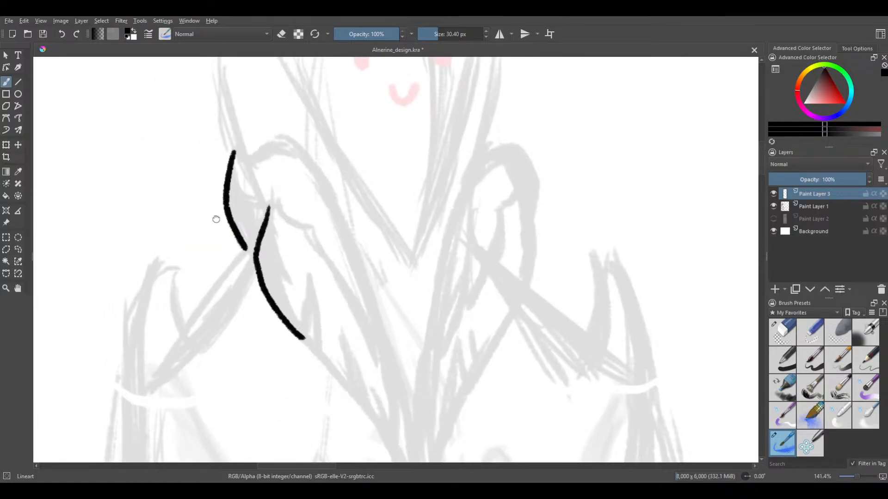
{"action": "left_click_drag", "start_coordinate": [216, 219], "coordinate": [193, 235]}
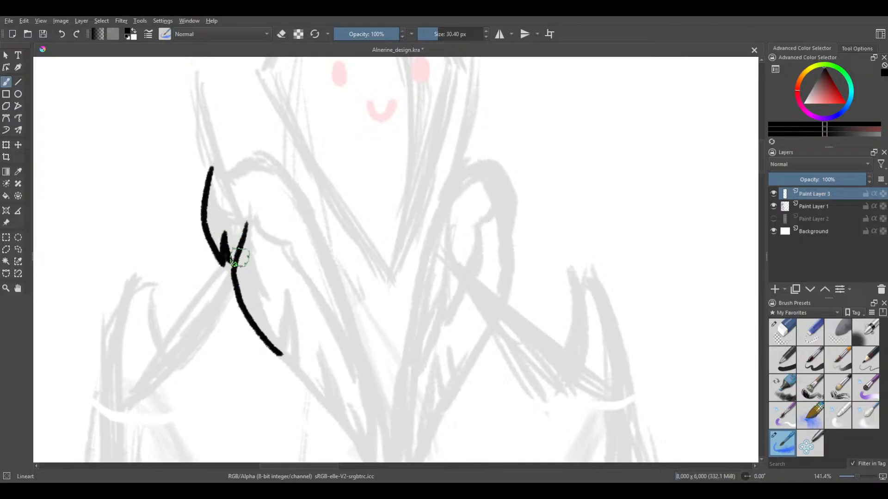
{"action": "left_click_drag", "start_coordinate": [223, 232], "coordinate": [225, 260]}
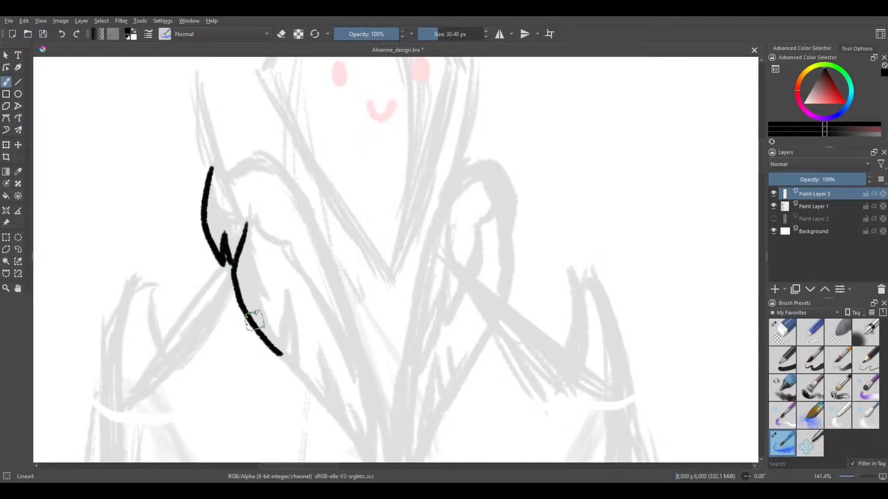
{"action": "key", "text": "ctrl+z"}
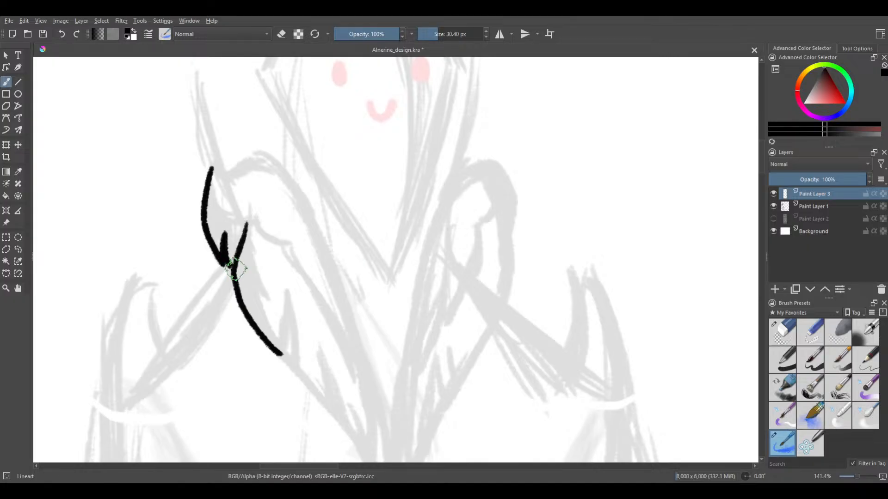
{"action": "key", "text": "ctrl+z"}
{"action": "key", "text": "ctrl+z"}
{"action": "key", "text": "ctrl+z"}
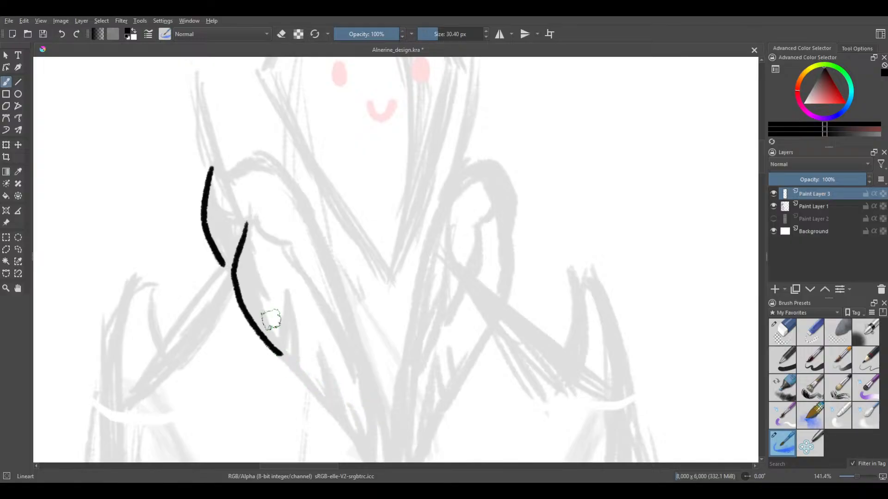
{"action": "left_click_drag", "start_coordinate": [243, 233], "coordinate": [232, 249]}
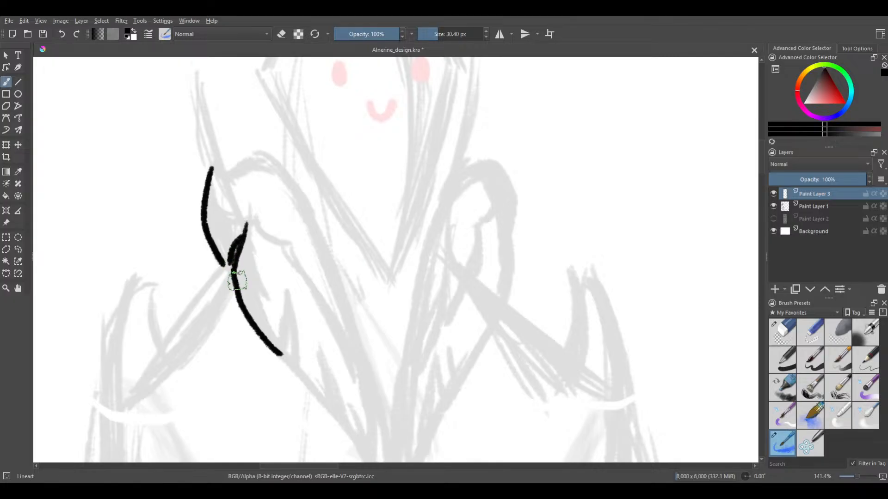
{"action": "key", "text": "ctrl+z"}
Join the lower end of the upper collar curve to the longer curve with a short connecting stroke
{"action": "scroll", "coordinate": [234, 266], "scroll_direction": "up", "scroll_amount": 4}
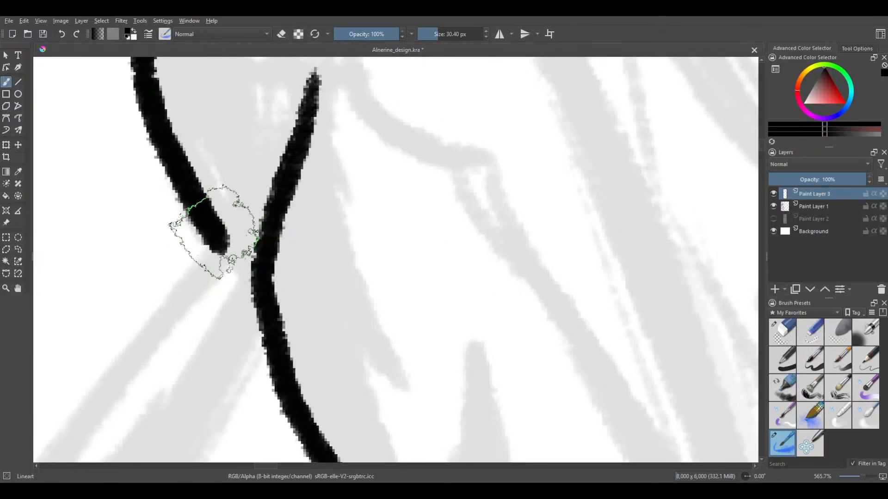
{"action": "mouse_move", "coordinate": [220, 238]}
{"action": "left_mouse_down"}
{"action": "mouse_move", "coordinate": [252, 250]}
{"action": "mouse_move", "coordinate": [262, 266]}
{"action": "left_mouse_up"}
{"action": "scroll", "coordinate": [263, 266], "scroll_direction": "down", "scroll_amount": 4}
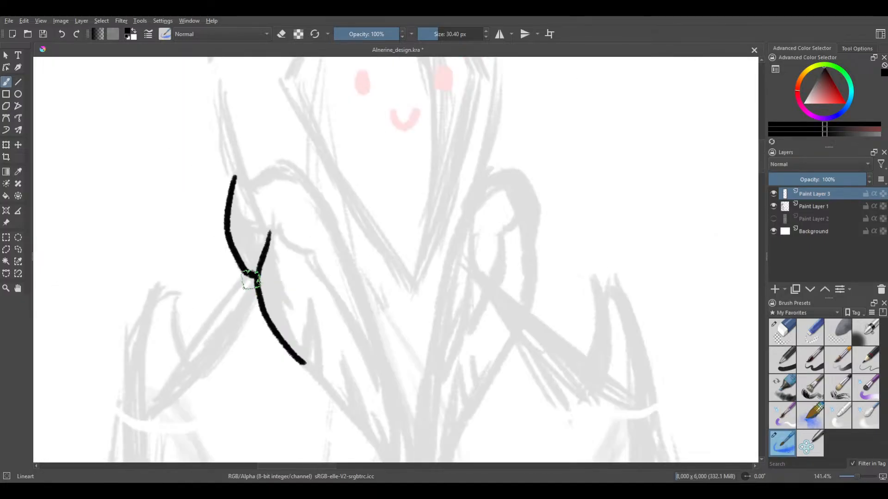
Ink the wavy top edge from the upper curve's tip and continue it as a long inner edge sweeping down to the clasp
{"action": "scroll", "coordinate": [234, 230], "scroll_direction": "down", "scroll_amount": 3}
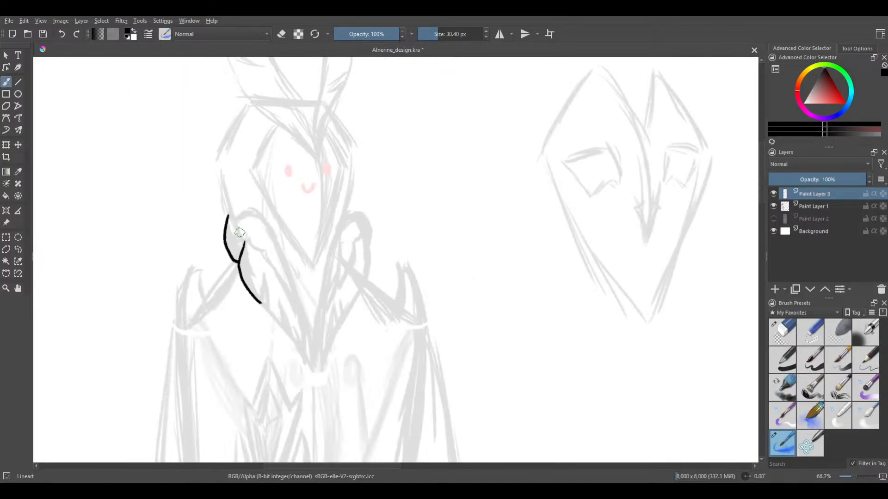
{"action": "scroll", "coordinate": [286, 199], "scroll_direction": "up", "scroll_amount": 3}
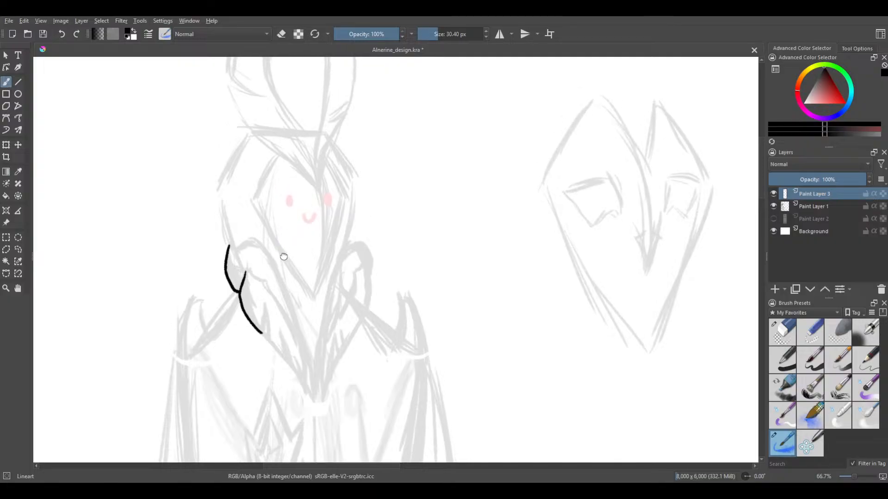
{"action": "left_click_drag", "start_coordinate": [254, 302], "coordinate": [262, 253]}
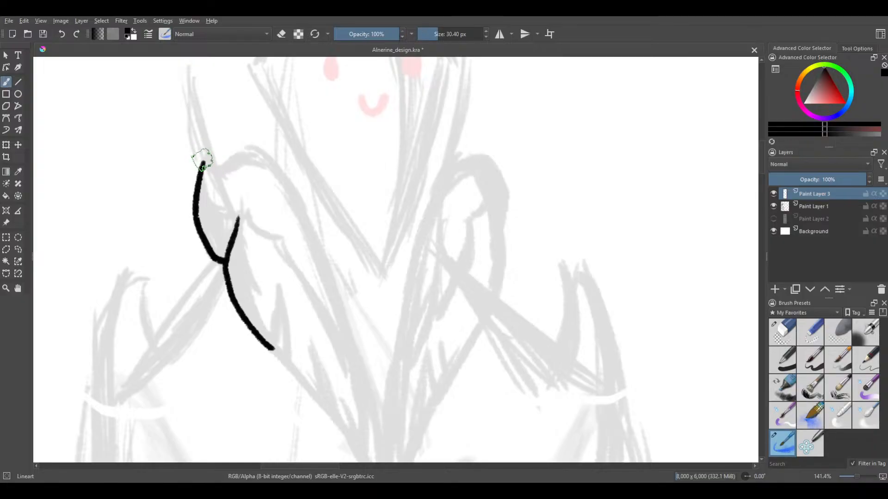
{"action": "mouse_move", "coordinate": [205, 157]}
{"action": "left_mouse_down"}
{"action": "mouse_move", "coordinate": [250, 153]}
{"action": "mouse_move", "coordinate": [280, 193]}
{"action": "mouse_move", "coordinate": [284, 186]}
{"action": "mouse_move", "coordinate": [230, 200]}
{"action": "mouse_move", "coordinate": [211, 199]}
{"action": "left_mouse_up"}
{"action": "key", "text": "ctrl+z"}
{"action": "key", "text": "ctrl+z"}
{"action": "scroll", "coordinate": [228, 219], "scroll_direction": "down", "scroll_amount": 1}
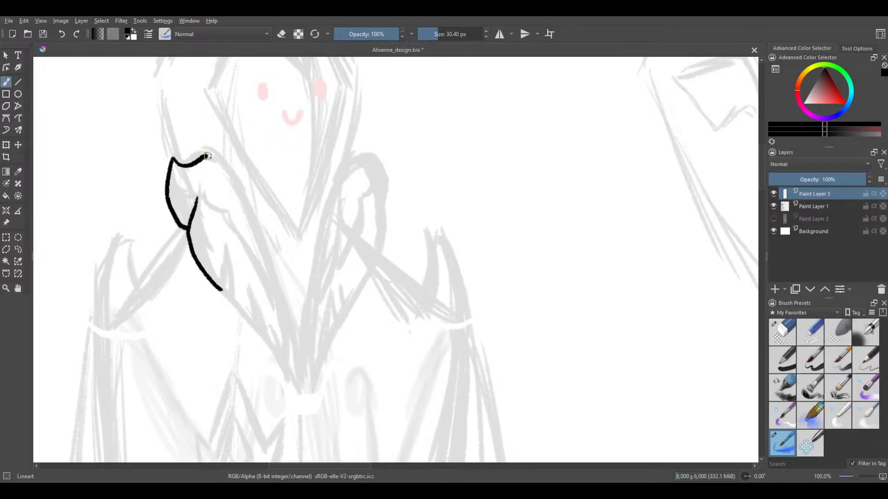
{"action": "mouse_move", "coordinate": [220, 167]}
{"action": "left_mouse_down"}
{"action": "mouse_move", "coordinate": [273, 304]}
{"action": "mouse_move", "coordinate": [284, 395]}
{"action": "left_mouse_up"}
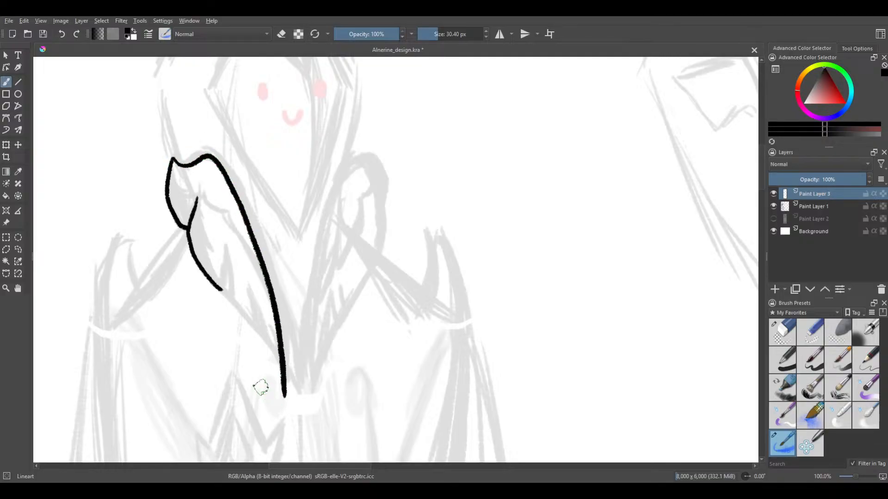
{"action": "key", "text": "ctrl+z"}
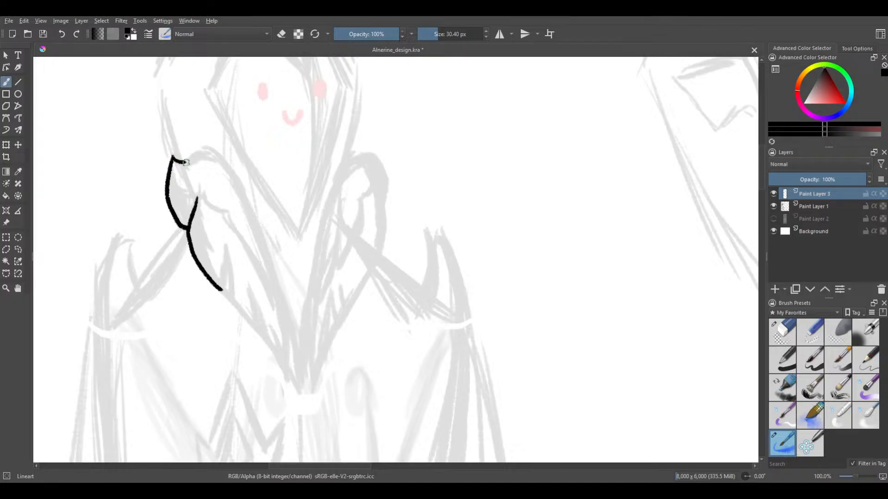
{"action": "mouse_move", "coordinate": [210, 153]}
{"action": "left_mouse_down"}
{"action": "mouse_move", "coordinate": [236, 185]}
{"action": "mouse_move", "coordinate": [276, 279]}
{"action": "mouse_move", "coordinate": [303, 393]}
{"action": "left_mouse_up"}
{"action": "key", "text": "ctrl+z"}
{"action": "mouse_move", "coordinate": [221, 169]}
{"action": "left_mouse_down"}
{"action": "mouse_move", "coordinate": [282, 313]}
{"action": "mouse_move", "coordinate": [296, 396]}
{"action": "left_mouse_up"}
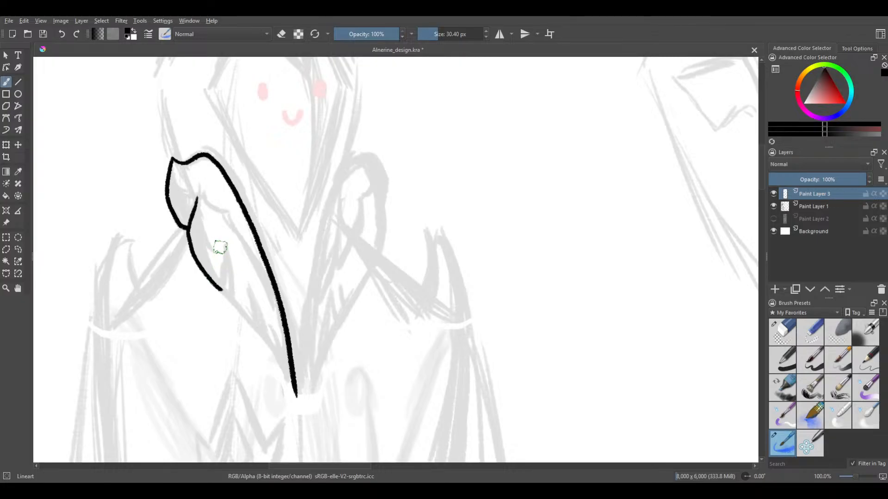
Ink a narrow upright notch at the lower end of the collar's outer curve and extend the edge diagonally toward the chest
{"action": "left_click_drag", "start_coordinate": [224, 268], "coordinate": [221, 283]}
{"action": "key", "text": "ctrl+z"}
{"action": "scroll", "coordinate": [228, 276], "scroll_direction": "up", "scroll_amount": 1}
{"action": "left_click_drag", "start_coordinate": [220, 255], "coordinate": [221, 294]}
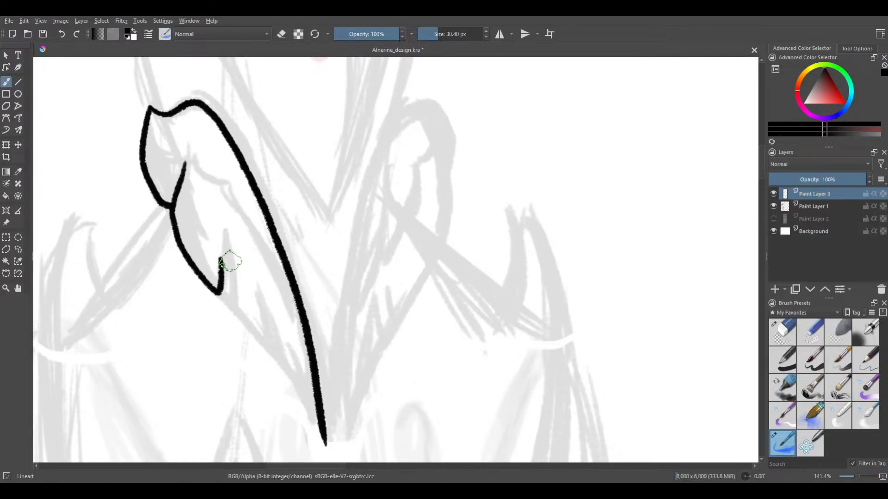
{"action": "mouse_move", "coordinate": [222, 258]}
{"action": "left_mouse_down"}
{"action": "mouse_move", "coordinate": [229, 300]}
{"action": "mouse_move", "coordinate": [282, 383]}
{"action": "left_mouse_up"}
{"action": "key", "text": "ctrl+z"}
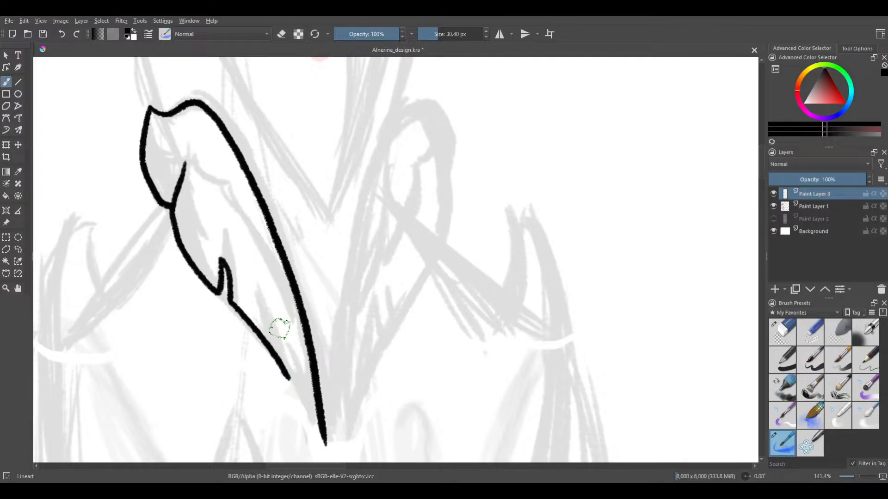
Add a spiked fold stroke rising inside the collar from the lower end of the diagonal outer edge
{"action": "left_click_drag", "start_coordinate": [268, 293], "coordinate": [278, 377]}
{"action": "key", "text": "ctrl+z"}
{"action": "left_click_drag", "start_coordinate": [268, 293], "coordinate": [288, 378]}
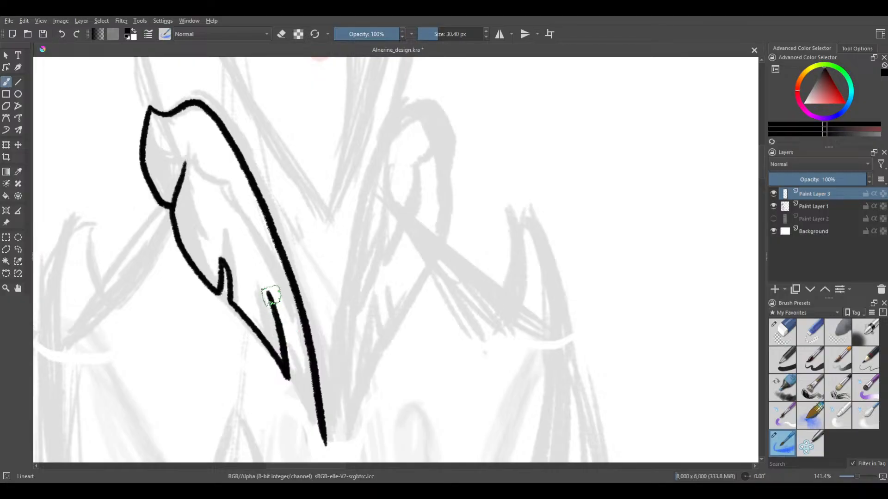
Close the collar shape with a short stroke from the spiked fold's base to the lower tip of the long inner edge
{"action": "left_click_drag", "start_coordinate": [271, 295], "coordinate": [311, 422]}
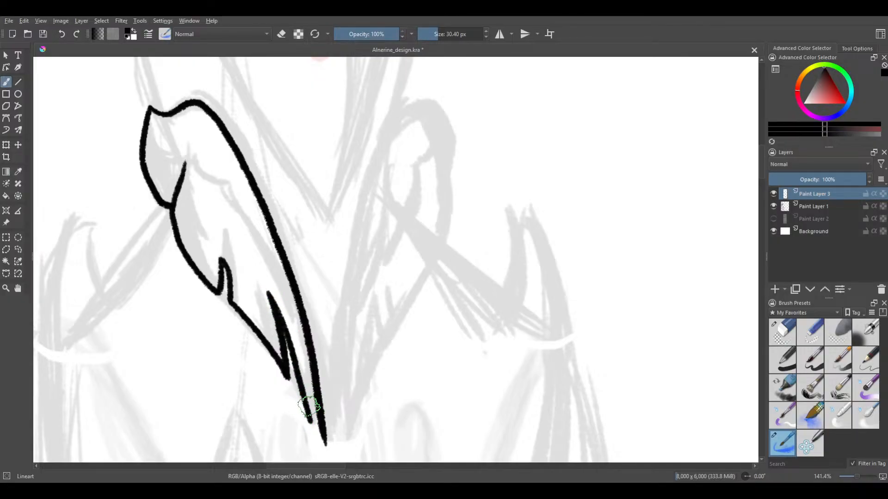
{"action": "key", "text": "ctrl+z"}
{"action": "left_click_drag", "start_coordinate": [289, 350], "coordinate": [319, 445]}
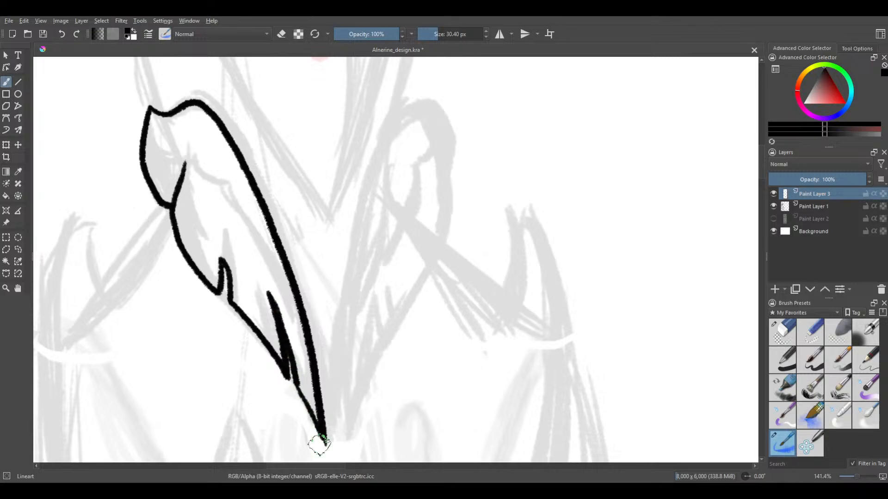
{"action": "key", "text": "ctrl+z"}
{"action": "left_click_drag", "start_coordinate": [296, 382], "coordinate": [321, 430]}
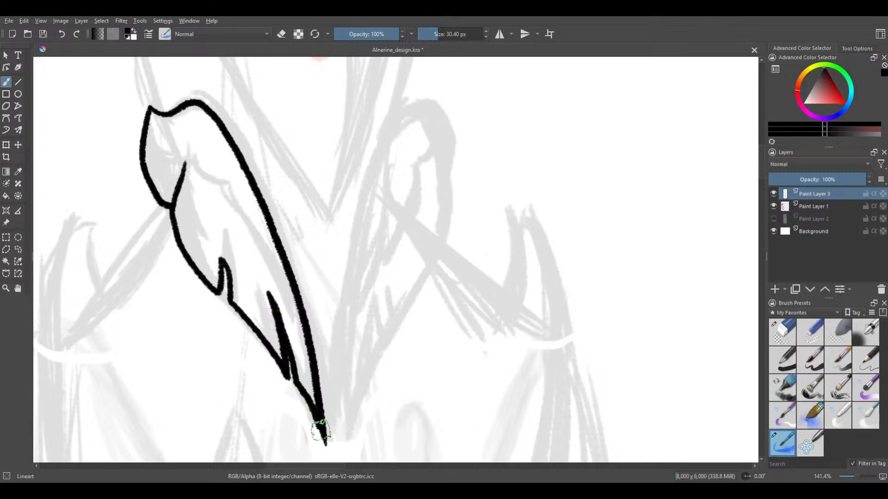
{"action": "key", "text": "ctrl+z"}
{"action": "left_click_drag", "start_coordinate": [297, 382], "coordinate": [321, 437]}
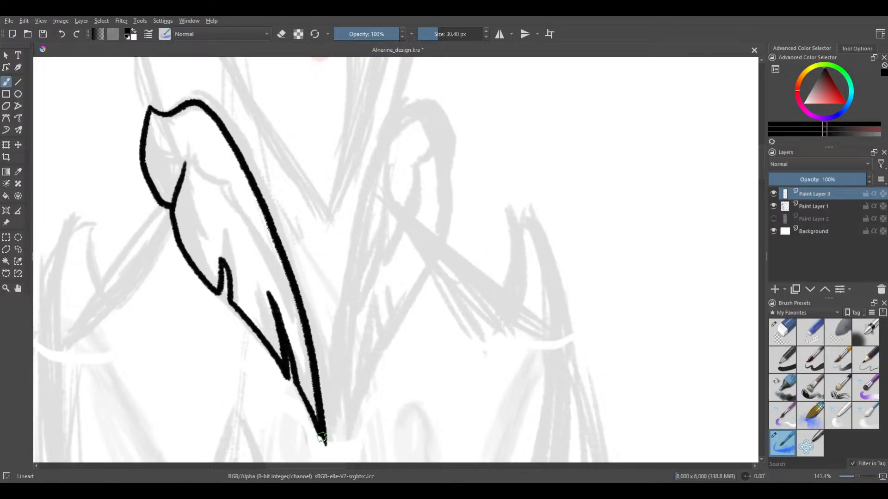
Erase the collar's upper outer curve with the Eraser Circle brush at a size of 41.98 px
{"action": "scroll", "coordinate": [273, 313], "scroll_direction": "down", "scroll_amount": 3}
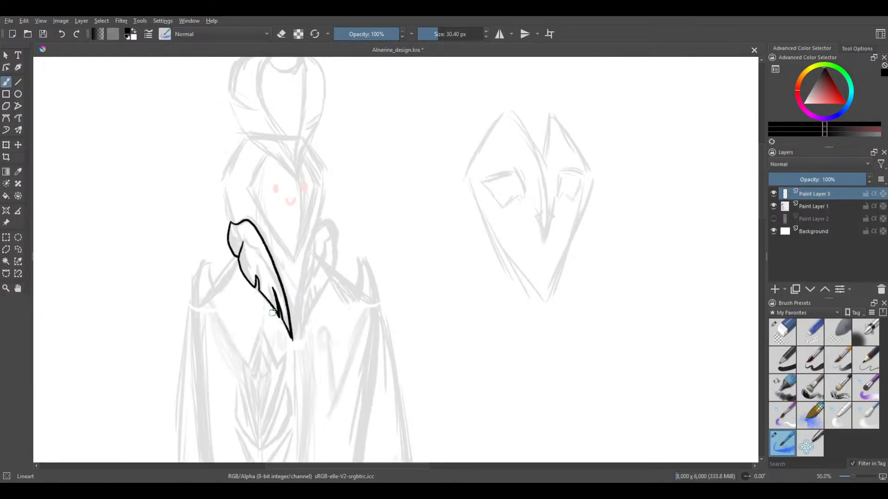
{"action": "left_click_drag", "start_coordinate": [272, 309], "coordinate": [288, 336]}
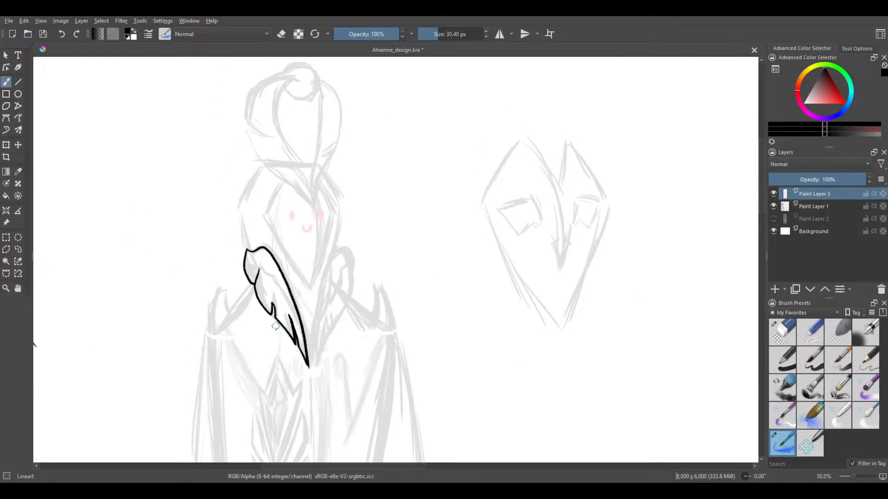
{"action": "left_click_drag", "start_coordinate": [292, 261], "coordinate": [325, 286]}
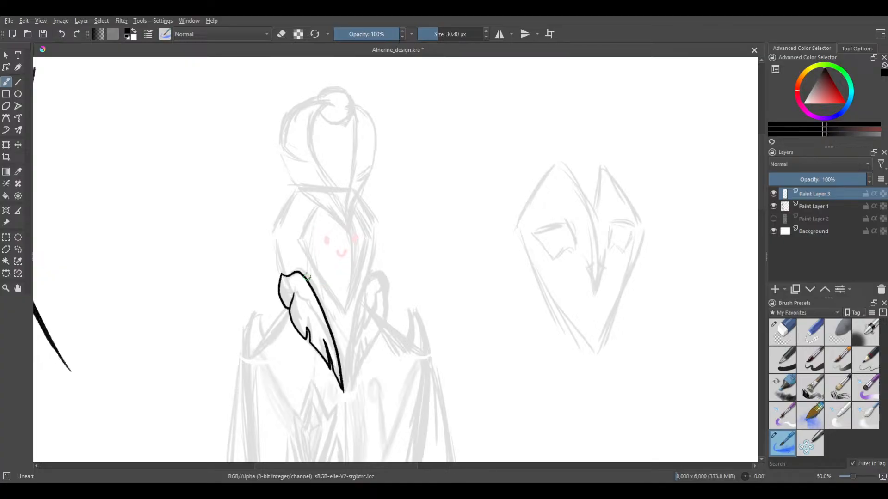
{"action": "left_click_drag", "start_coordinate": [269, 280], "coordinate": [290, 281]}
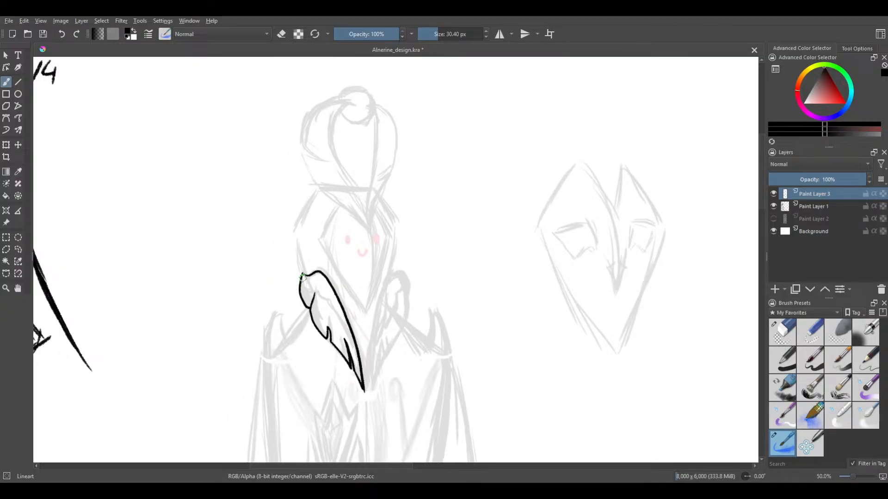
{"action": "scroll", "coordinate": [303, 277], "scroll_direction": "up", "scroll_amount": 4}
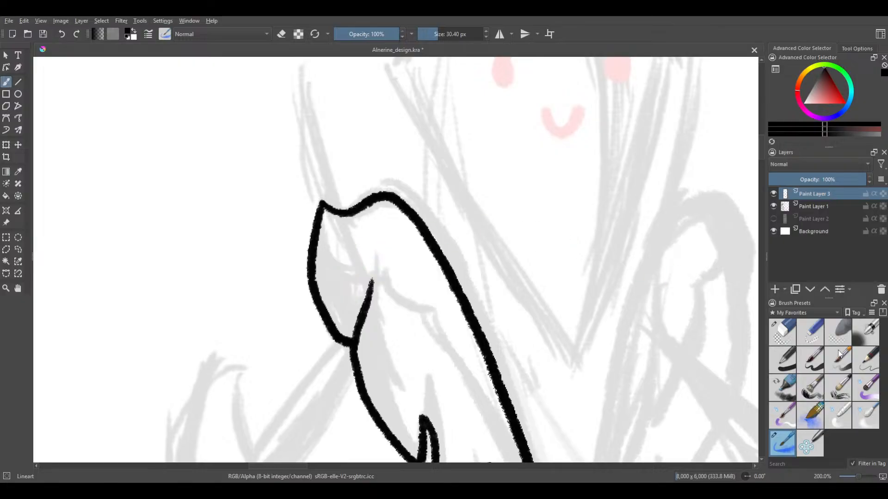
{"action": "left_click", "coordinate": [792, 337]}
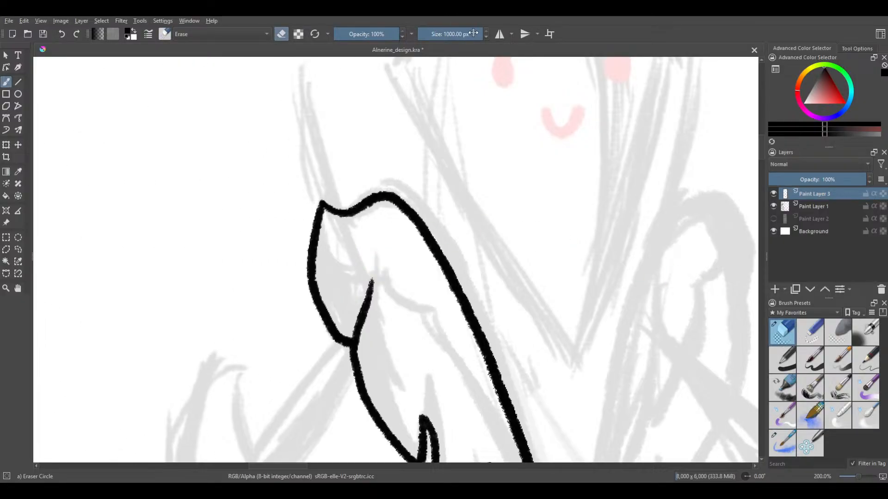
{"action": "left_click_drag", "start_coordinate": [471, 34], "coordinate": [456, 34]}
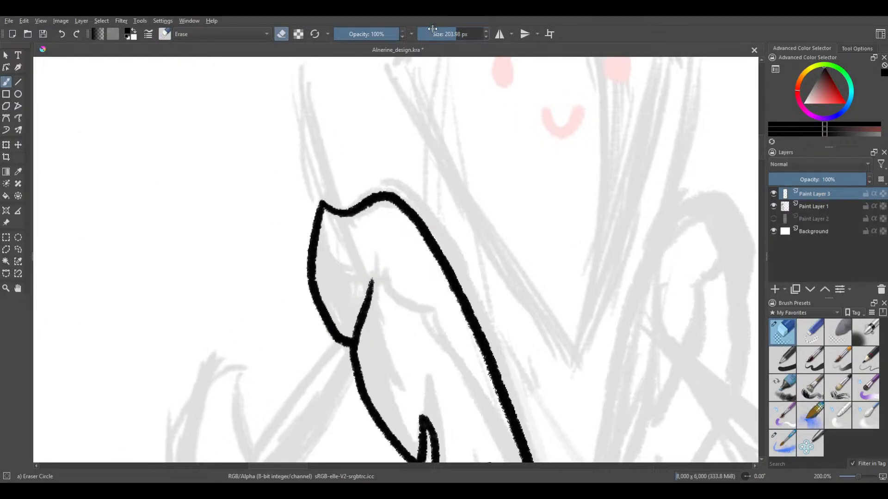
{"action": "mouse_move", "coordinate": [304, 246]}
{"action": "left_mouse_down"}
{"action": "mouse_move", "coordinate": [312, 216]}
{"action": "mouse_move", "coordinate": [311, 274]}
{"action": "mouse_move", "coordinate": [330, 353]}
{"action": "mouse_move", "coordinate": [337, 330]}
{"action": "left_mouse_up"}
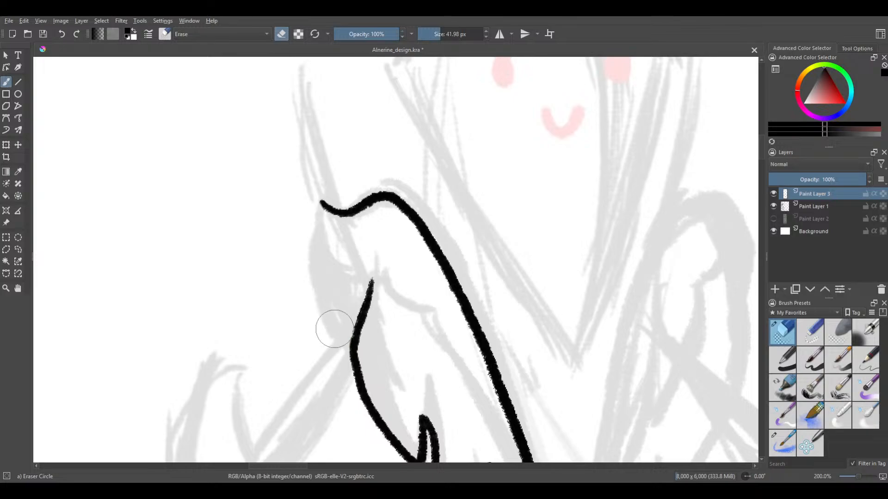
Switch back to the Lineart brush and redraw the erased outer curve from the collar's top tip to the fold junction
{"action": "left_click", "coordinate": [782, 443]}
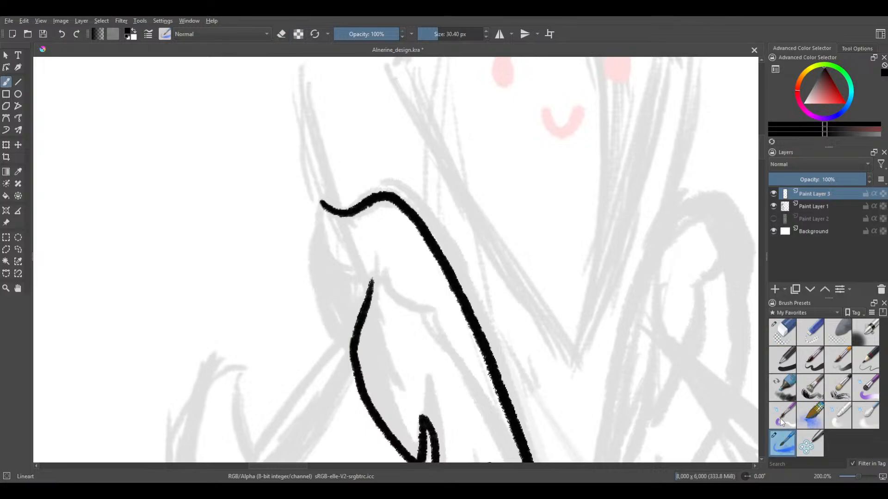
{"action": "left_click_drag", "start_coordinate": [322, 202], "coordinate": [307, 258]}
{"action": "key", "text": "ctrl+z"}
{"action": "left_click_drag", "start_coordinate": [322, 202], "coordinate": [308, 271]}
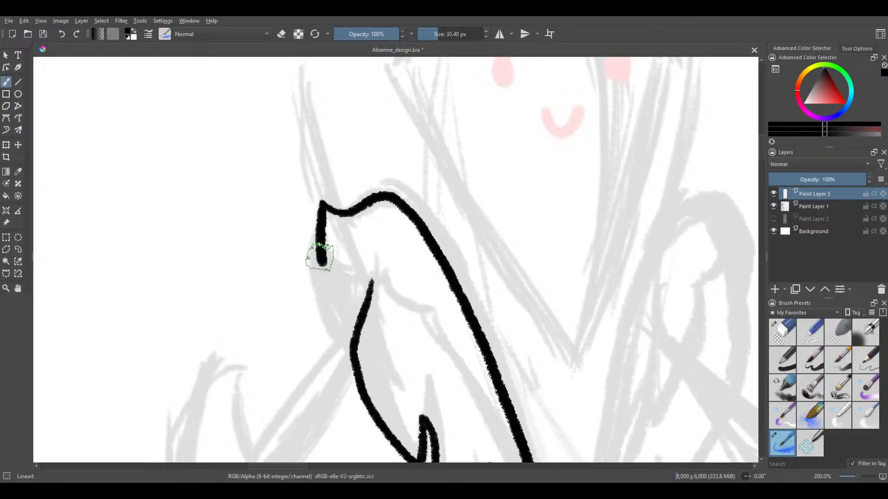
{"action": "key", "text": "ctrl+z"}
{"action": "mouse_move", "coordinate": [320, 209]}
{"action": "left_mouse_down"}
{"action": "mouse_move", "coordinate": [310, 280]}
{"action": "mouse_move", "coordinate": [323, 335]}
{"action": "mouse_move", "coordinate": [340, 347]}
{"action": "left_mouse_up"}
{"action": "key", "text": "ctrl+z"}
{"action": "mouse_move", "coordinate": [321, 202]}
{"action": "left_mouse_down"}
{"action": "mouse_move", "coordinate": [319, 270]}
{"action": "mouse_move", "coordinate": [334, 332]}
{"action": "left_mouse_up"}
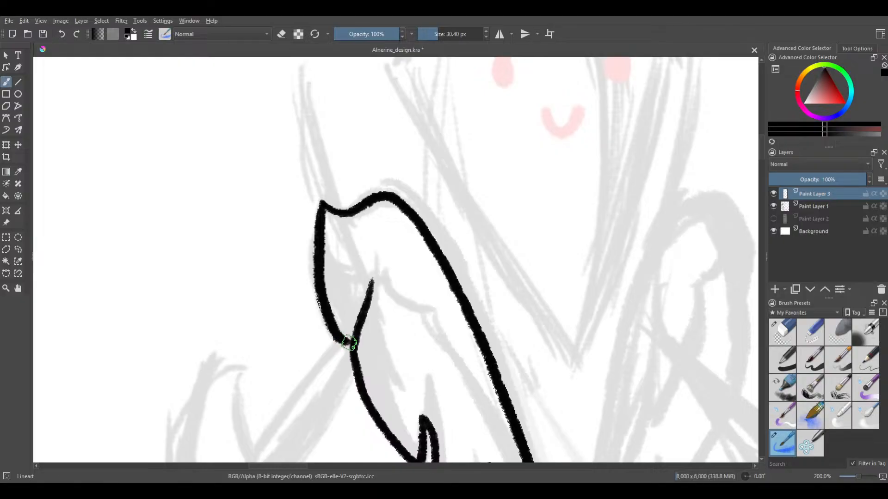
Undo the redrawn upper outer curve and ink it again as one smooth bowed stroke ending at the fold junction
{"action": "scroll", "coordinate": [335, 204], "scroll_direction": "down", "scroll_amount": 4}
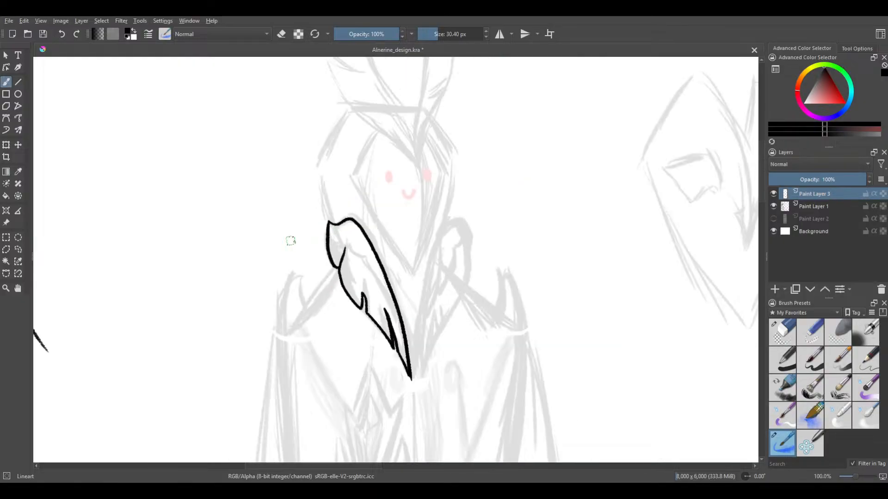
{"action": "scroll", "coordinate": [330, 163], "scroll_direction": "up", "scroll_amount": 5}
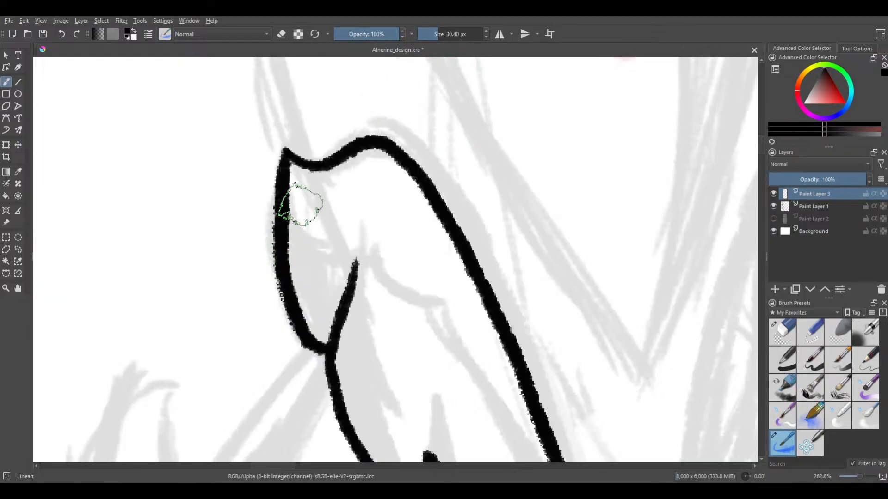
{"action": "left_click_drag", "start_coordinate": [278, 151], "coordinate": [281, 187]}
{"action": "key", "text": "ctrl+z"}
{"action": "left_click_drag", "start_coordinate": [280, 150], "coordinate": [280, 261]}
{"action": "key", "text": "ctrl+z"}
{"action": "mouse_move", "coordinate": [283, 149]}
{"action": "left_mouse_down"}
{"action": "mouse_move", "coordinate": [272, 245]}
{"action": "mouse_move", "coordinate": [286, 342]}
{"action": "left_mouse_up"}
{"action": "key", "text": "ctrl+z"}
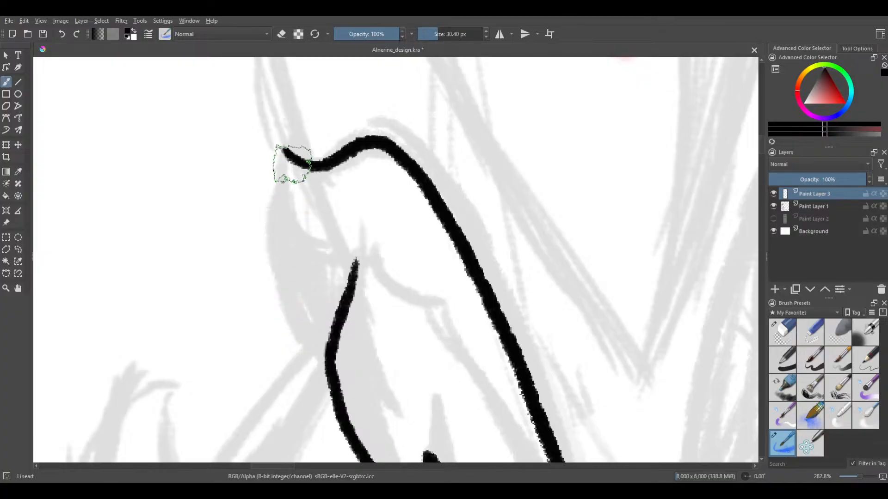
{"action": "left_click_drag", "start_coordinate": [287, 154], "coordinate": [280, 231]}
{"action": "key", "text": "ctrl+z"}
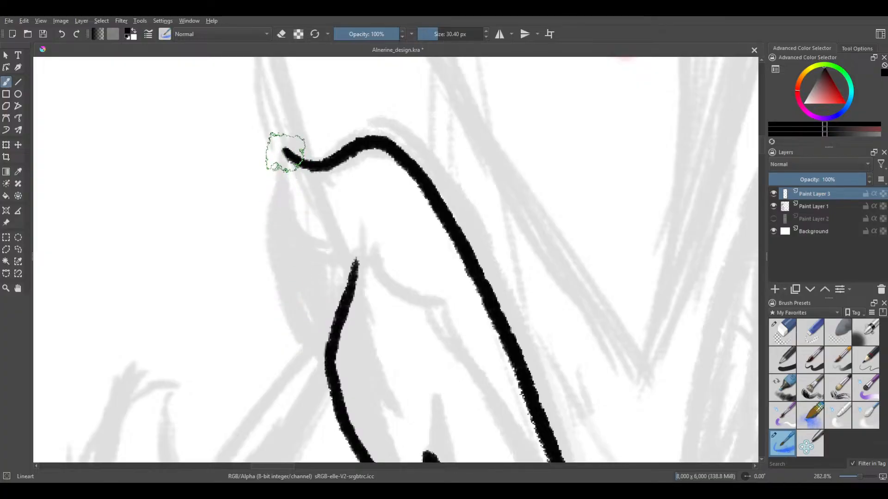
{"action": "mouse_move", "coordinate": [283, 149]}
{"action": "left_mouse_down"}
{"action": "mouse_move", "coordinate": [276, 236]}
{"action": "mouse_move", "coordinate": [285, 302]}
{"action": "left_mouse_up"}
{"action": "key", "text": "ctrl+z"}
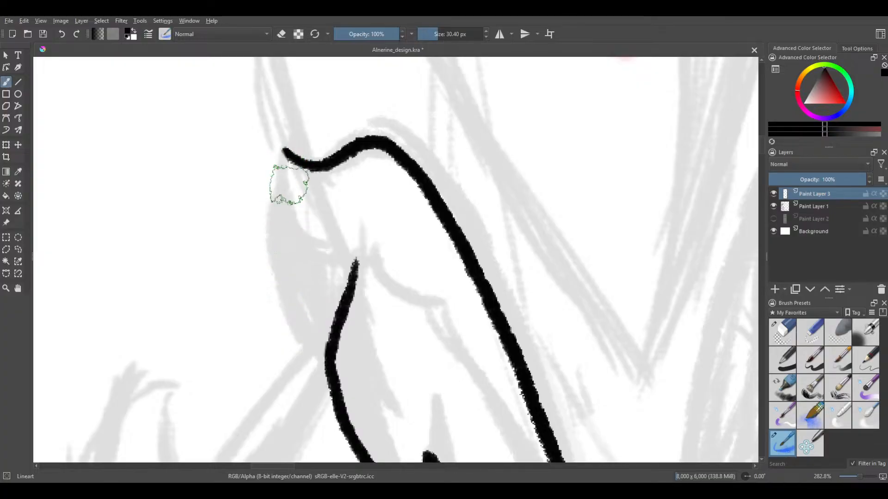
{"action": "left_click_drag", "start_coordinate": [284, 153], "coordinate": [274, 254]}
{"action": "key", "text": "ctrl+z"}
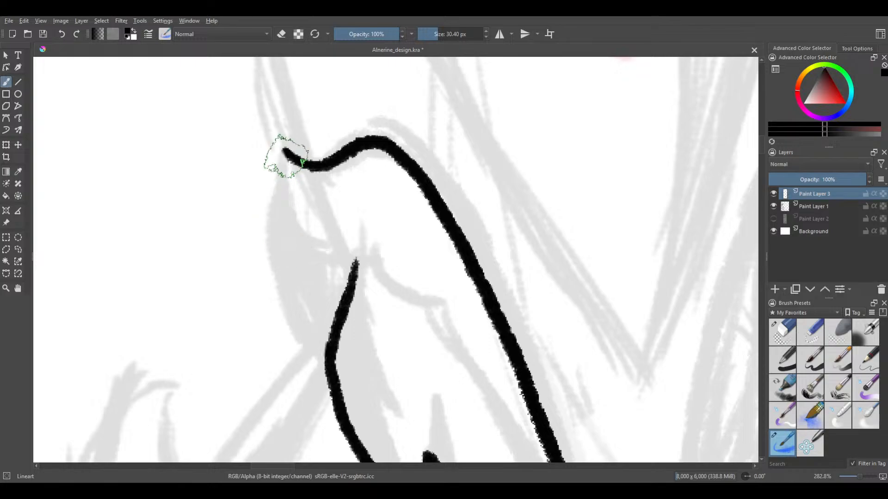
{"action": "mouse_move", "coordinate": [277, 153]}
{"action": "left_mouse_down"}
{"action": "mouse_move", "coordinate": [279, 243]}
{"action": "mouse_move", "coordinate": [289, 292]}
{"action": "mouse_move", "coordinate": [331, 344]}
{"action": "left_mouse_up"}
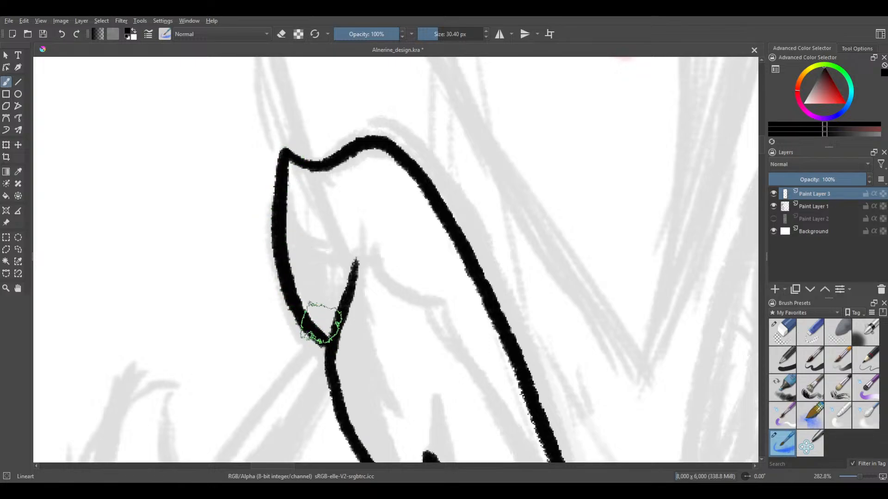
{"action": "scroll", "coordinate": [300, 141], "scroll_direction": "down", "scroll_amount": 4}
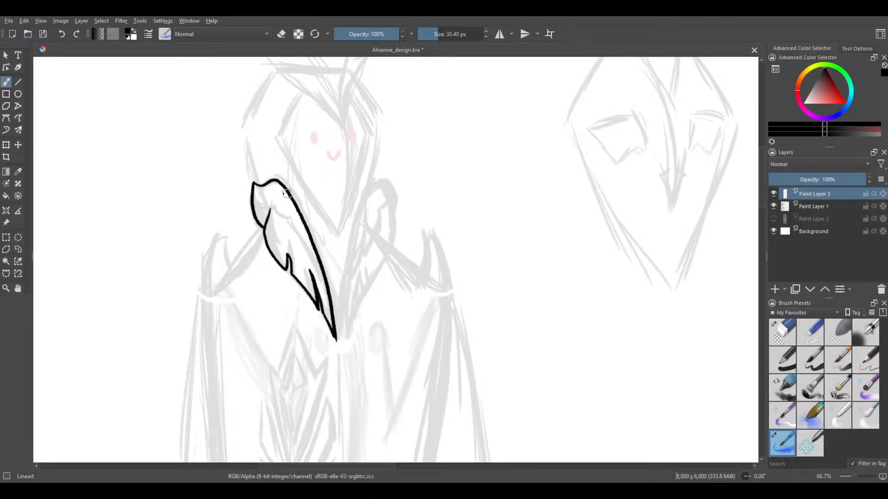
{"action": "left_click_drag", "start_coordinate": [287, 193], "coordinate": [268, 231]}
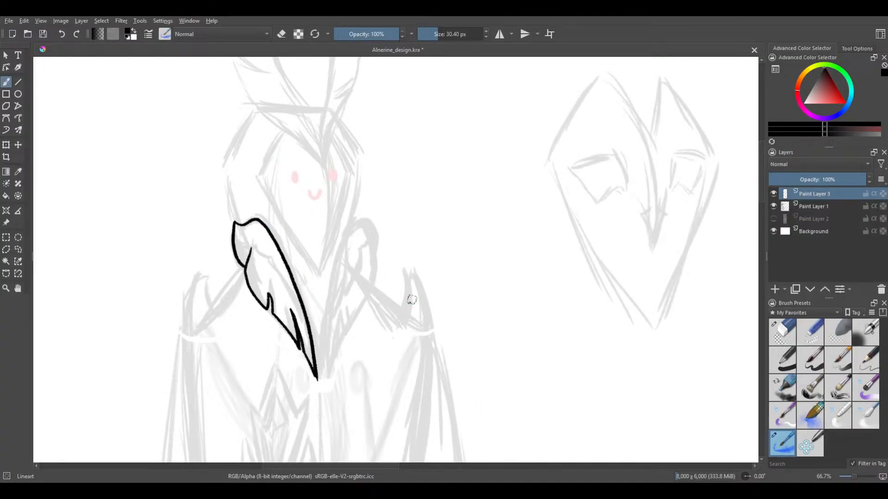
{"action": "scroll", "coordinate": [234, 258], "scroll_direction": "up", "scroll_amount": 2}
{"action": "scroll", "coordinate": [233, 297], "scroll_direction": "up", "scroll_amount": 2}
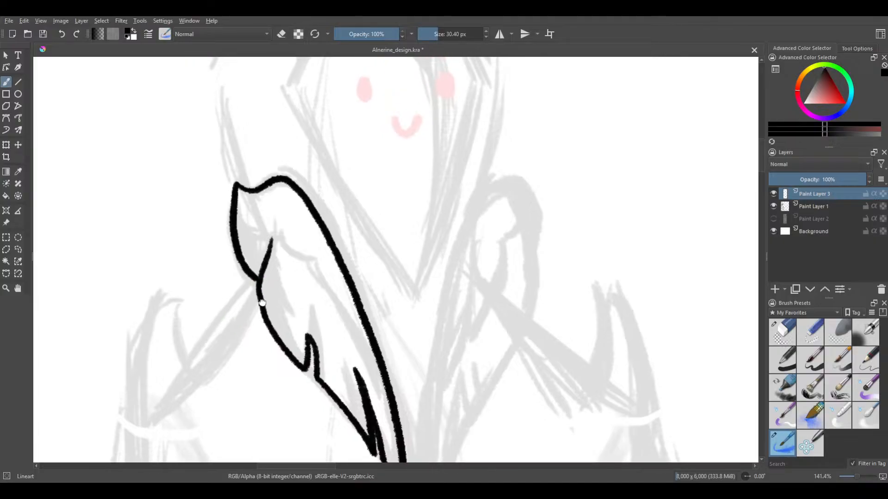
Reduce the Lineart brush size to 18 px for the collar's inner details
{"action": "scroll", "coordinate": [287, 234], "scroll_direction": "up", "scroll_amount": 2}
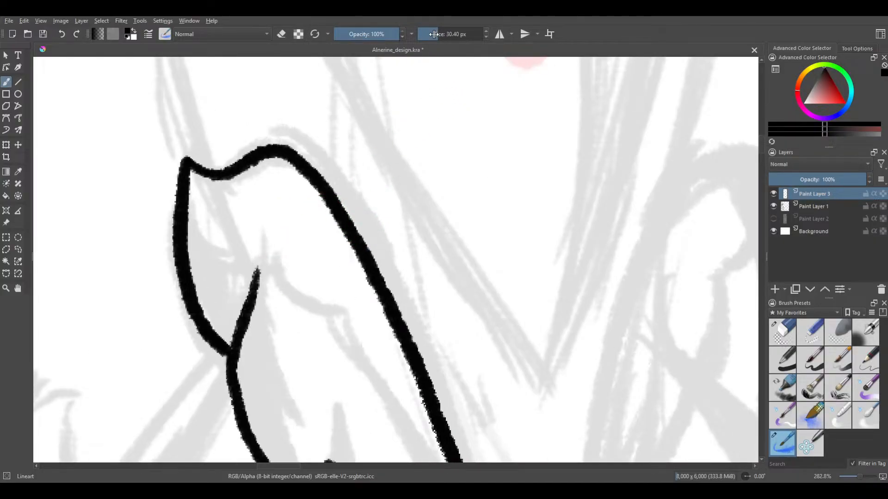
{"action": "key", "text": "bracketleft"}
{"action": "key", "text": "bracketleft"}
{"action": "key", "text": "bracketleft"}
{"action": "key", "text": "bracketleft"}
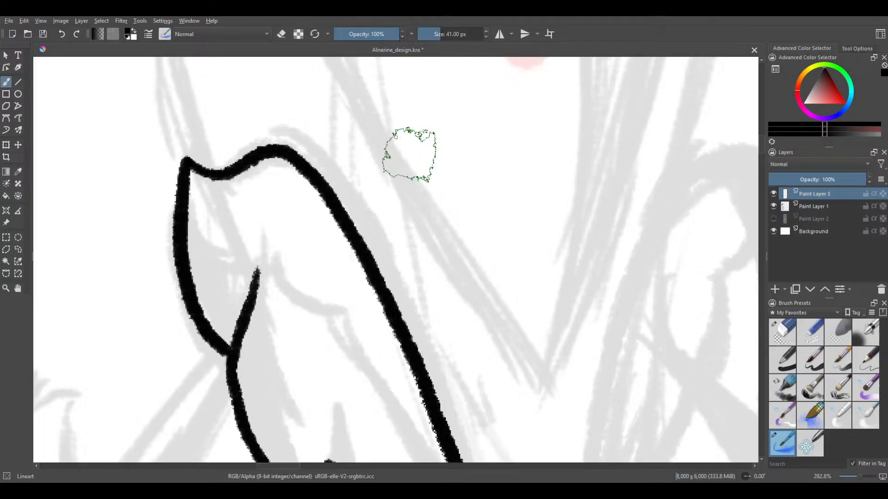
{"action": "key", "text": "bracketleft"}
{"action": "key", "text": "bracketleft"}
{"action": "key", "text": "bracketright"}
{"action": "key", "text": "bracketright"}
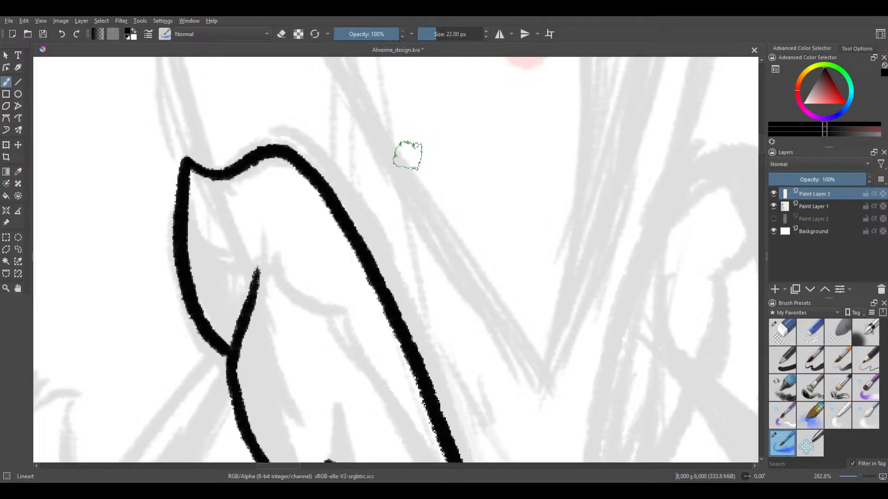
{"action": "key", "text": "bracketleft"}
{"action": "key", "text": "bracketleft"}
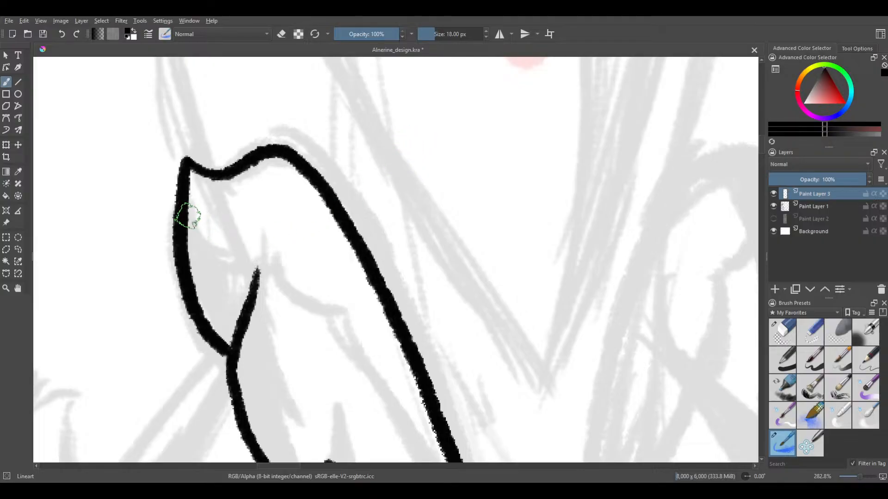
Ink a thin sagging crease from the collar's upper outer edge to just above the fold line's tip, redrawing it until smooth
{"action": "mouse_move", "coordinate": [185, 219]}
{"action": "left_mouse_down"}
{"action": "mouse_move", "coordinate": [198, 248]}
{"action": "mouse_move", "coordinate": [221, 266]}
{"action": "left_mouse_up"}
{"action": "key", "text": "ctrl+z"}
{"action": "mouse_move", "coordinate": [185, 223]}
{"action": "left_mouse_down"}
{"action": "mouse_move", "coordinate": [195, 244]}
{"action": "mouse_move", "coordinate": [247, 254]}
{"action": "left_mouse_up"}
{"action": "key", "text": "ctrl+z"}
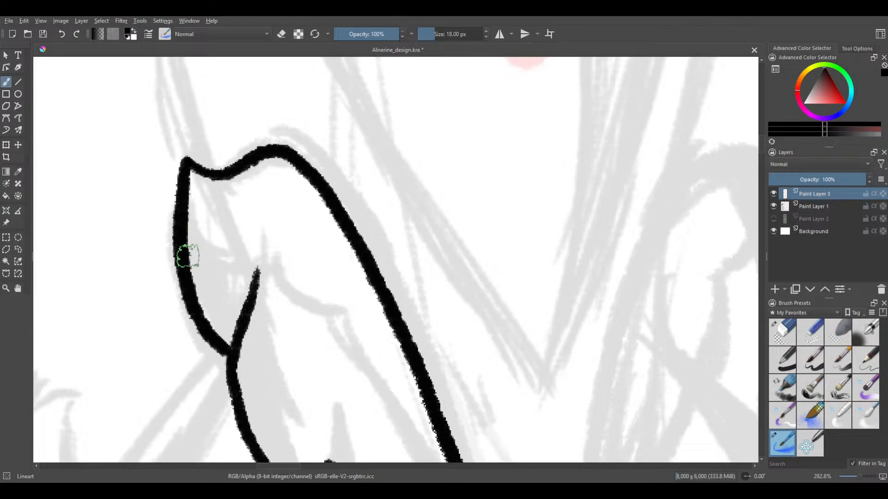
{"action": "mouse_move", "coordinate": [188, 250]}
{"action": "left_mouse_down"}
{"action": "mouse_move", "coordinate": [231, 268]}
{"action": "mouse_move", "coordinate": [253, 257]}
{"action": "left_mouse_up"}
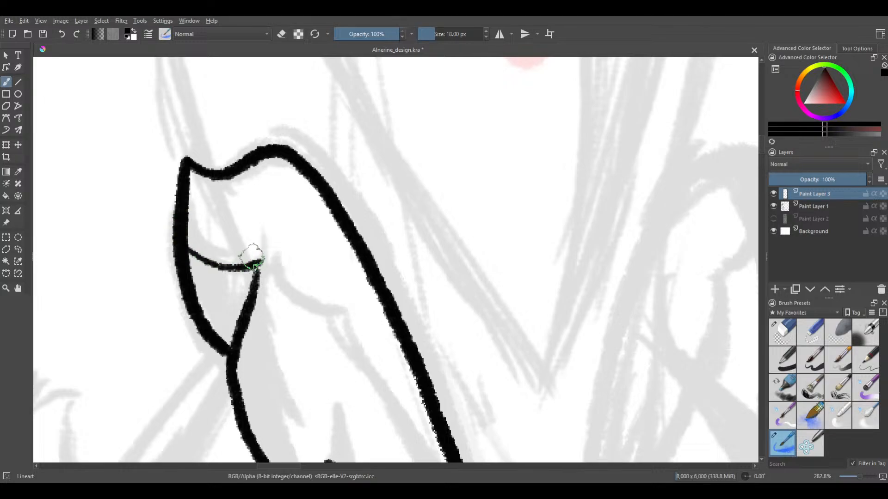
{"action": "key", "text": "ctrl+z"}
{"action": "mouse_move", "coordinate": [186, 245]}
{"action": "left_mouse_down"}
{"action": "mouse_move", "coordinate": [199, 263]}
{"action": "mouse_move", "coordinate": [233, 268]}
{"action": "mouse_move", "coordinate": [271, 235]}
{"action": "left_mouse_up"}
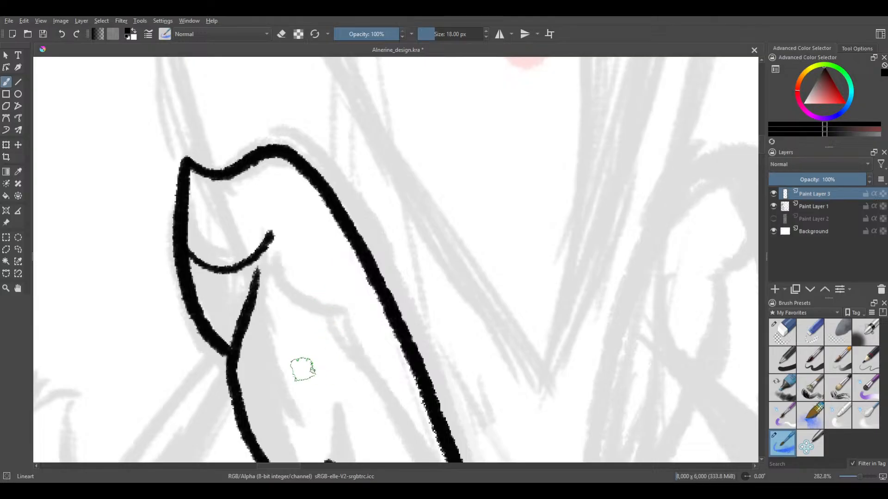
Try several versions of a second thin arc dipping from the crease's pointed end along the sketch, undoing each one
{"action": "left_click_drag", "start_coordinate": [303, 387], "coordinate": [194, 325]}
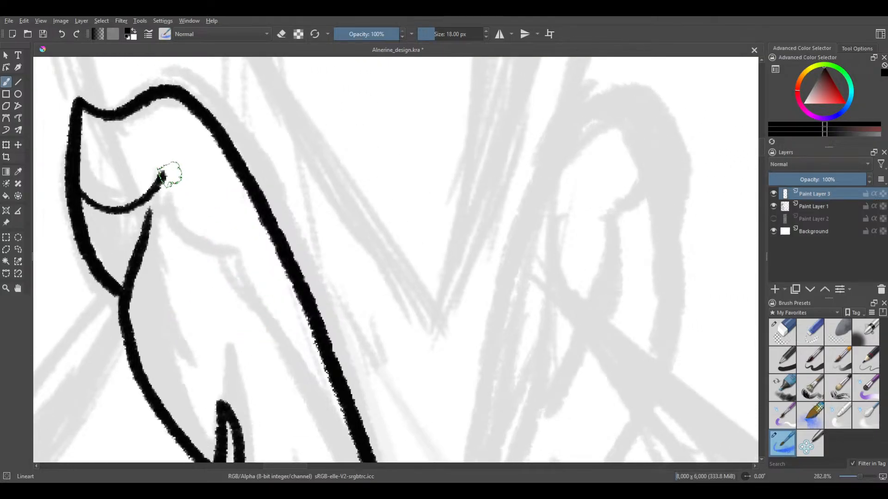
{"action": "left_click_drag", "start_coordinate": [171, 214], "coordinate": [199, 234]}
{"action": "key", "text": "ctrl+z"}
{"action": "mouse_move", "coordinate": [163, 190]}
{"action": "left_mouse_down"}
{"action": "mouse_move", "coordinate": [177, 218]}
{"action": "mouse_move", "coordinate": [208, 233]}
{"action": "left_mouse_up"}
{"action": "key", "text": "ctrl+z"}
{"action": "mouse_move", "coordinate": [163, 196]}
{"action": "left_mouse_down"}
{"action": "mouse_move", "coordinate": [179, 227]}
{"action": "mouse_move", "coordinate": [203, 238]}
{"action": "left_mouse_up"}
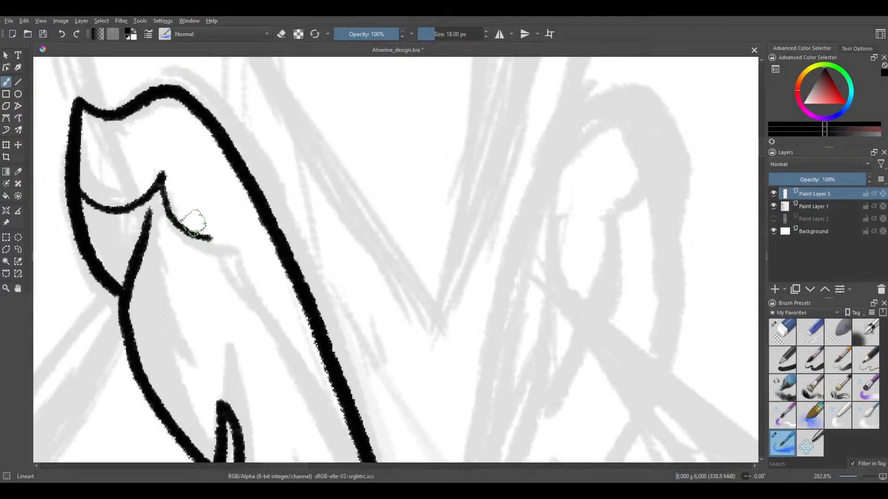
{"action": "key", "text": "ctrl+z"}
{"action": "mouse_move", "coordinate": [161, 180]}
{"action": "left_mouse_down"}
{"action": "mouse_move", "coordinate": [161, 214]}
{"action": "mouse_move", "coordinate": [180, 240]}
{"action": "left_mouse_up"}
{"action": "key", "text": "ctrl+z"}
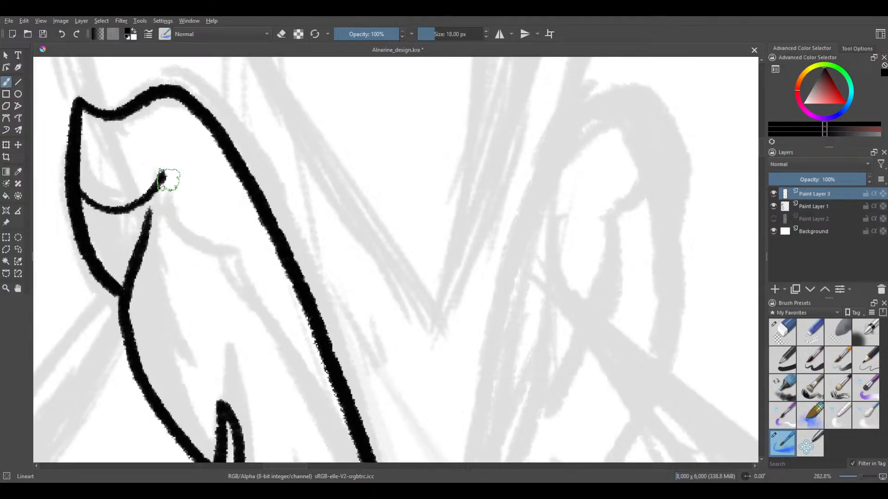
{"action": "mouse_move", "coordinate": [162, 176]}
{"action": "left_mouse_down"}
{"action": "mouse_move", "coordinate": [166, 210]}
{"action": "mouse_move", "coordinate": [187, 229]}
{"action": "left_mouse_up"}
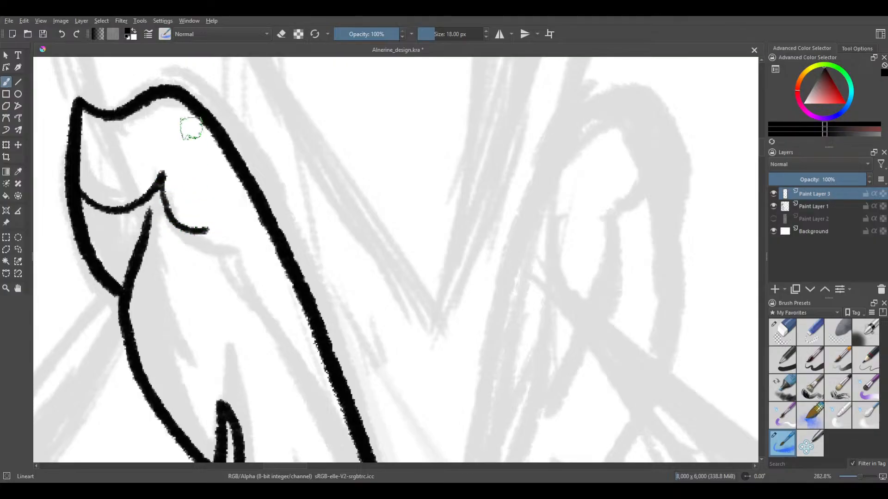
{"action": "left_click_drag", "start_coordinate": [194, 360], "coordinate": [173, 331]}
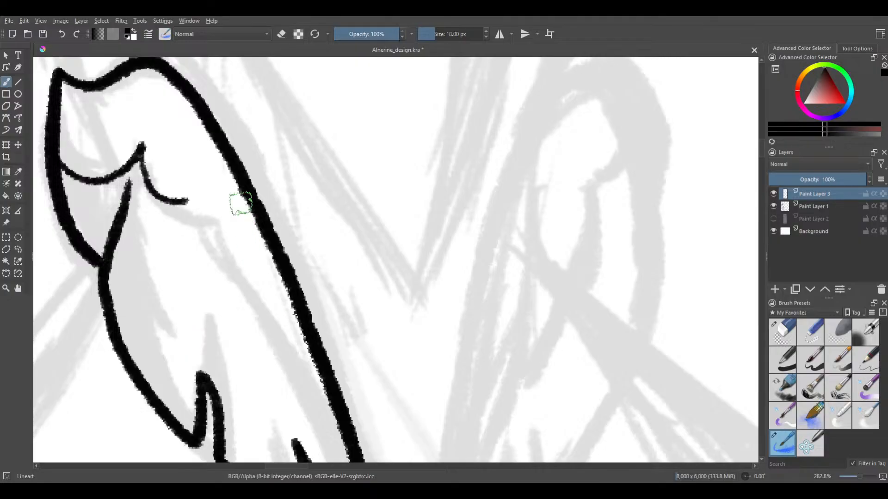
{"action": "left_click_drag", "start_coordinate": [240, 204], "coordinate": [218, 129]}
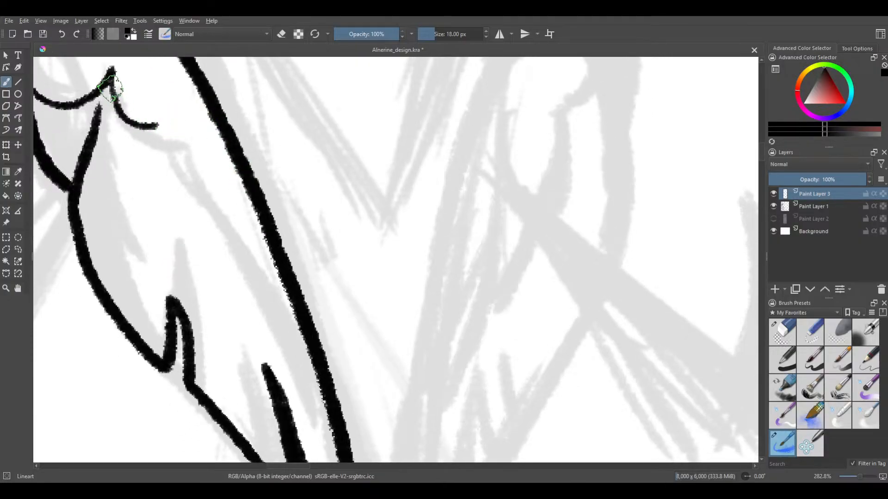
{"action": "key", "text": "ctrl+z"}
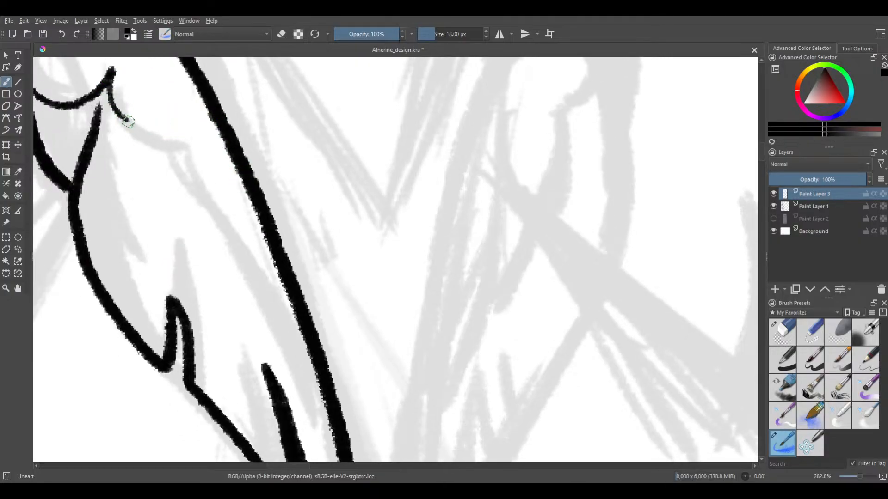
{"action": "key", "text": "ctrl+z"}
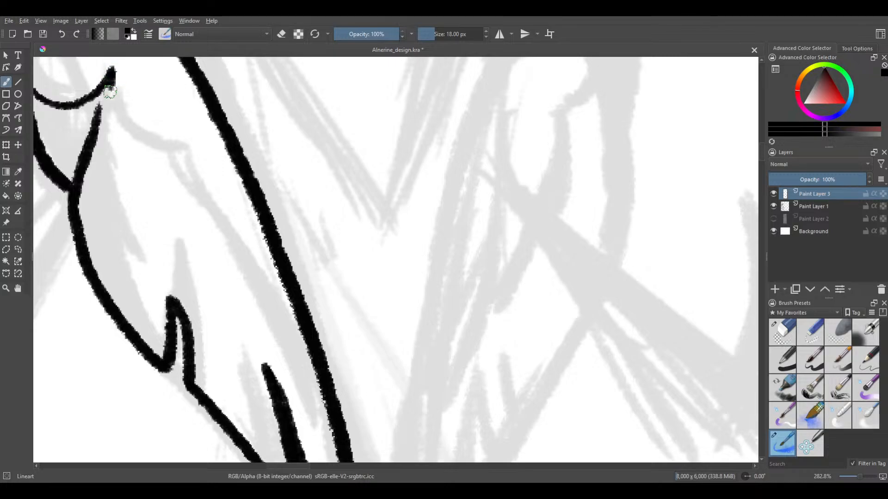
Ink the second thin arc from the crease's pointed end down to the sketched corner of the inner fold
{"action": "mouse_move", "coordinate": [109, 91]}
{"action": "left_mouse_down"}
{"action": "mouse_move", "coordinate": [116, 118]}
{"action": "mouse_move", "coordinate": [157, 141]}
{"action": "left_mouse_up"}
{"action": "key", "text": "ctrl+z"}
{"action": "mouse_move", "coordinate": [110, 74]}
{"action": "left_mouse_down"}
{"action": "mouse_move", "coordinate": [114, 103]}
{"action": "mouse_move", "coordinate": [146, 124]}
{"action": "left_mouse_up"}
{"action": "key", "text": "ctrl+z"}
{"action": "mouse_move", "coordinate": [111, 72]}
{"action": "left_mouse_down"}
{"action": "mouse_move", "coordinate": [114, 101]}
{"action": "mouse_move", "coordinate": [135, 124]}
{"action": "mouse_move", "coordinate": [164, 129]}
{"action": "left_mouse_up"}
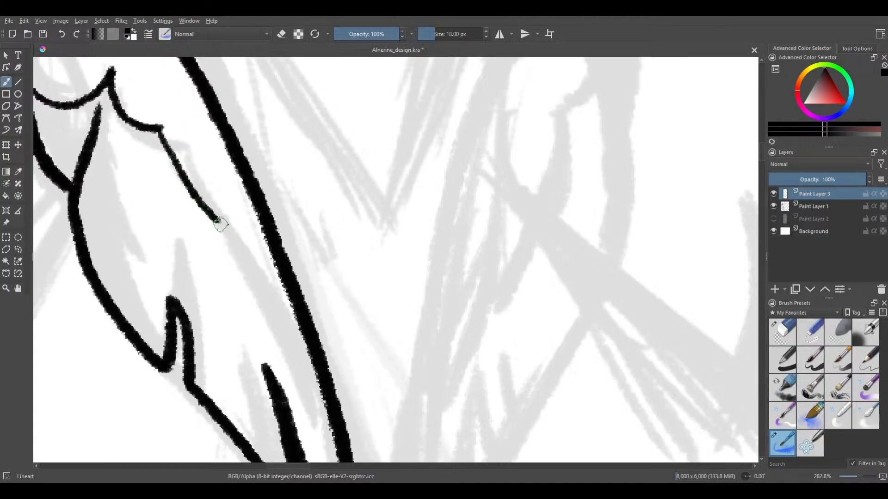
Ink the thin inner fold line from the second arc's end to the collar's long inner edge, with a short crease branching beside it
{"action": "left_click_drag", "start_coordinate": [158, 131], "coordinate": [198, 252]}
{"action": "key", "text": "ctrl+z"}
{"action": "mouse_move", "coordinate": [161, 126]}
{"action": "left_mouse_down"}
{"action": "mouse_move", "coordinate": [212, 231]}
{"action": "mouse_move", "coordinate": [233, 248]}
{"action": "left_mouse_up"}
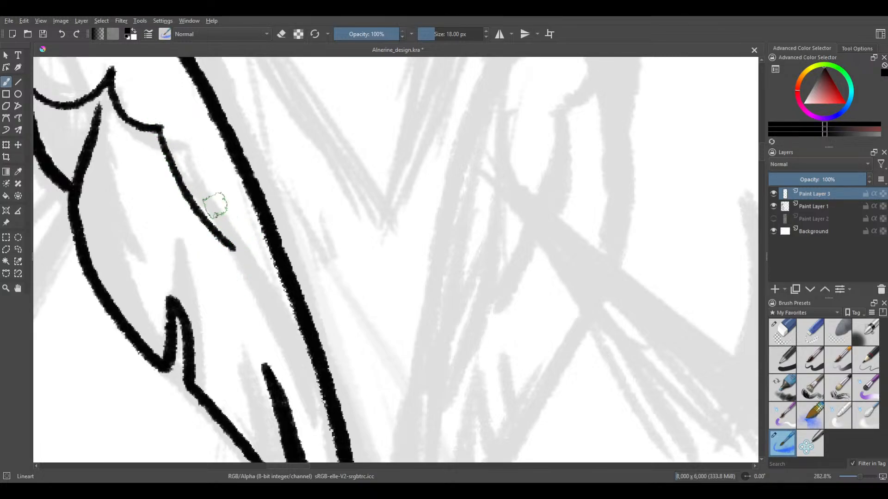
{"action": "mouse_move", "coordinate": [198, 167]}
{"action": "left_mouse_down"}
{"action": "mouse_move", "coordinate": [218, 215]}
{"action": "mouse_move", "coordinate": [279, 292]}
{"action": "mouse_move", "coordinate": [273, 307]}
{"action": "left_mouse_up"}
{"action": "key", "text": "ctrl+z"}
{"action": "mouse_move", "coordinate": [196, 158]}
{"action": "left_mouse_down"}
{"action": "mouse_move", "coordinate": [220, 224]}
{"action": "mouse_move", "coordinate": [314, 363]}
{"action": "left_mouse_up"}
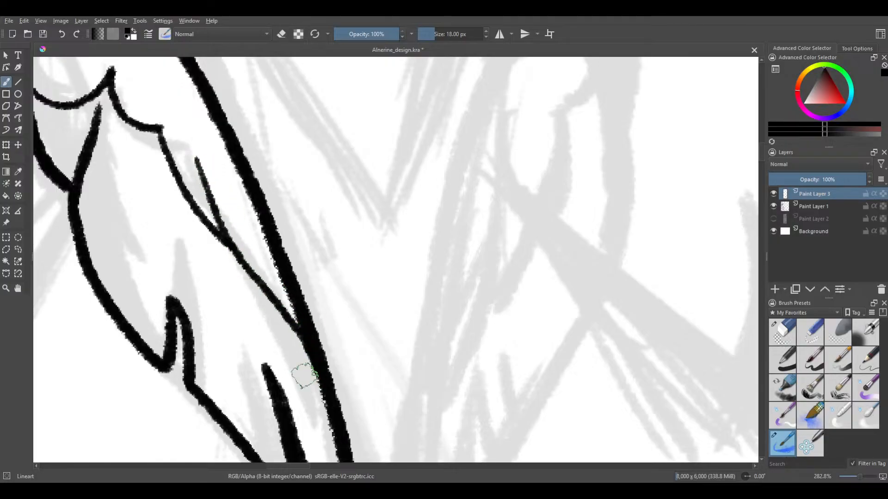
Set the Lineart brush size to 30 px for thicker outline strokes
{"action": "key", "text": "bracketleft"}
{"action": "key", "text": "bracketleft"}
{"action": "key", "text": "bracketleft"}
{"action": "key", "text": "bracketleft"}
{"action": "left_click_drag", "start_coordinate": [155, 155], "coordinate": [193, 242]}
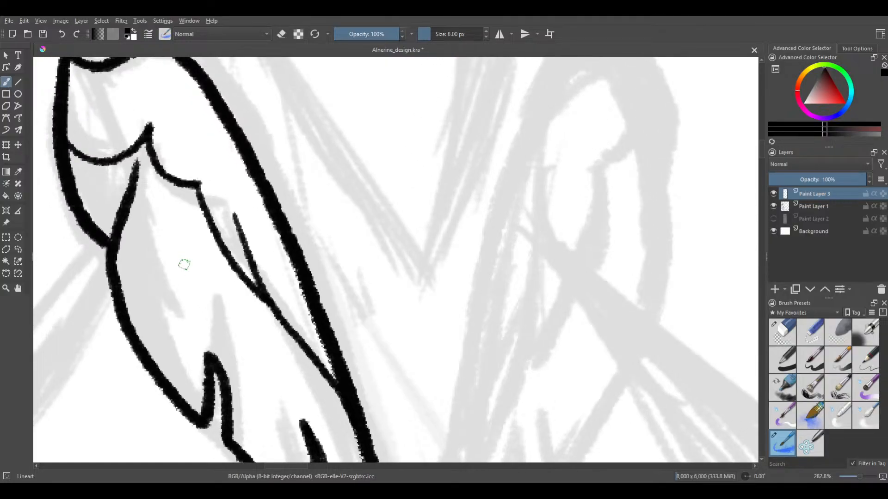
{"action": "key", "text": "bracketright"}
{"action": "key", "text": "bracketright"}
{"action": "key", "text": "bracketright"}
{"action": "key", "text": "bracketright"}
{"action": "key", "text": "bracketright"}
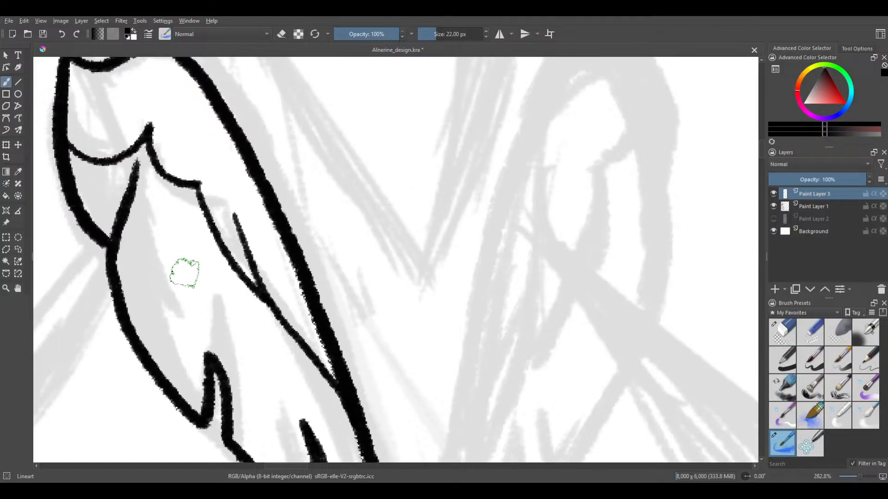
{"action": "key", "text": "bracketleft"}
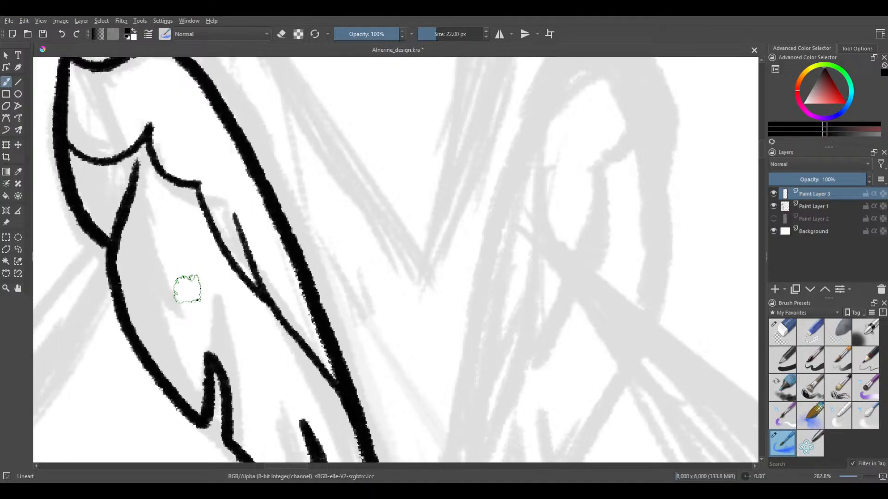
{"action": "scroll", "coordinate": [184, 289], "scroll_direction": "down", "scroll_amount": 3}
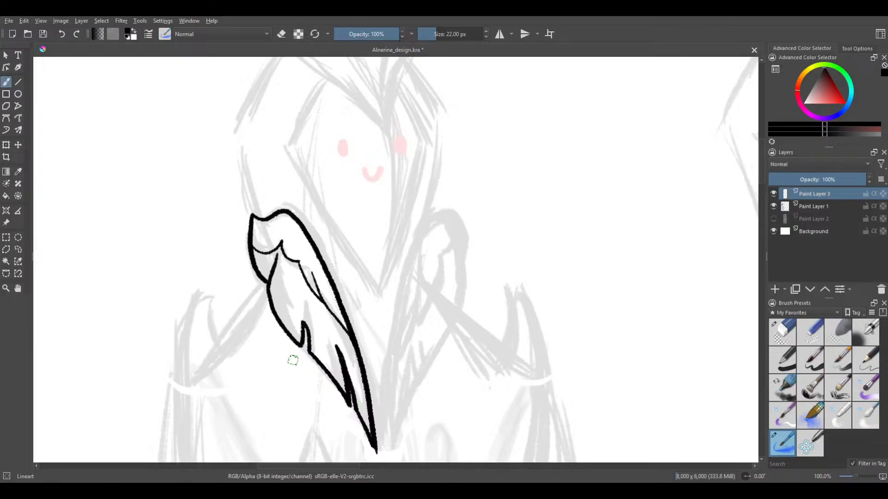
{"action": "scroll", "coordinate": [292, 362], "scroll_direction": "down", "scroll_amount": 1}
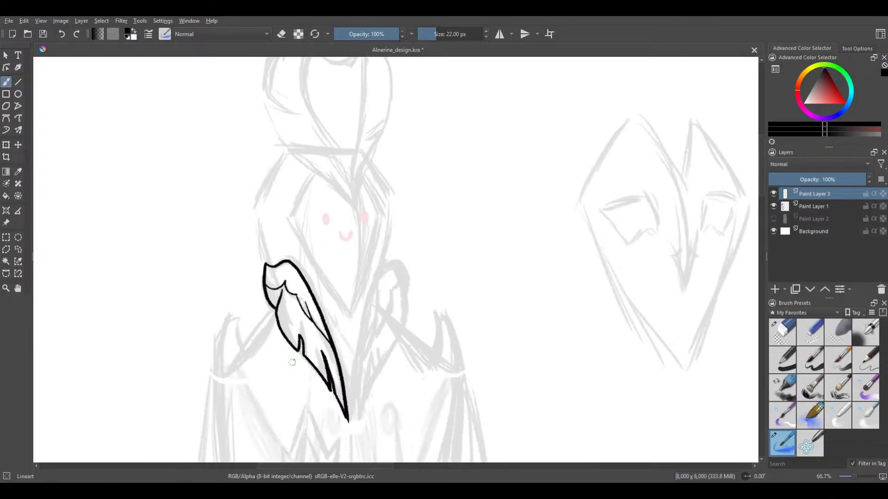
{"action": "scroll", "coordinate": [292, 361], "scroll_direction": "up", "scroll_amount": 1}
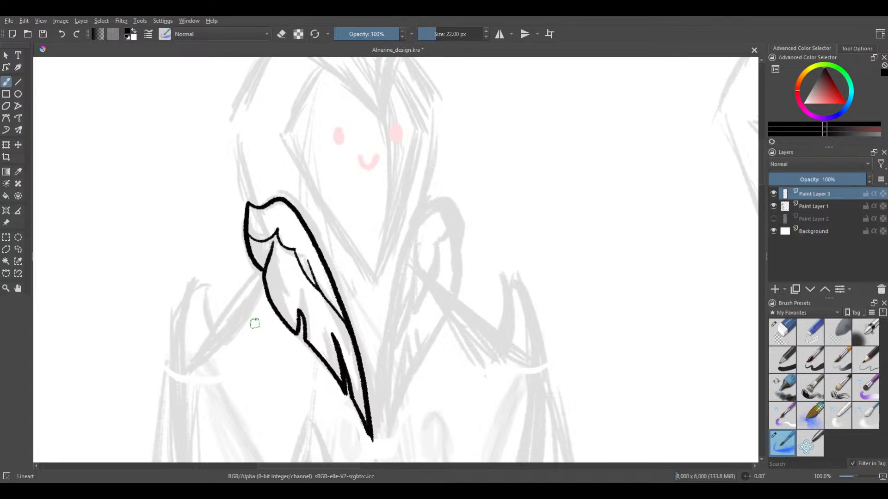
{"action": "left_click_drag", "start_coordinate": [257, 324], "coordinate": [253, 313]}
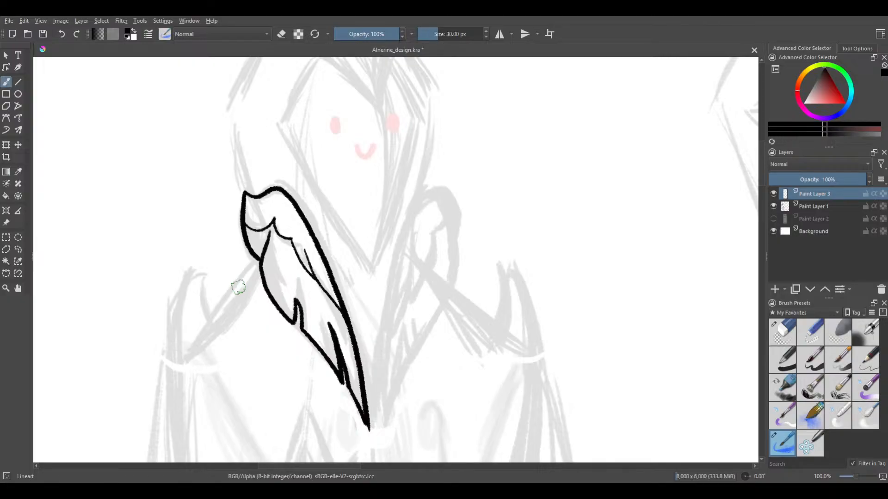
Reshape the rounded top of the small notch on the collar's outer edge into a point with the Lineart brush
{"action": "scroll", "coordinate": [316, 258], "scroll_direction": "up", "scroll_amount": 2}
{"action": "left_click_drag", "start_coordinate": [252, 261], "coordinate": [242, 127]}
{"action": "left_click_drag", "start_coordinate": [305, 174], "coordinate": [277, 198]}
{"action": "scroll", "coordinate": [302, 217], "scroll_direction": "up", "scroll_amount": 3}
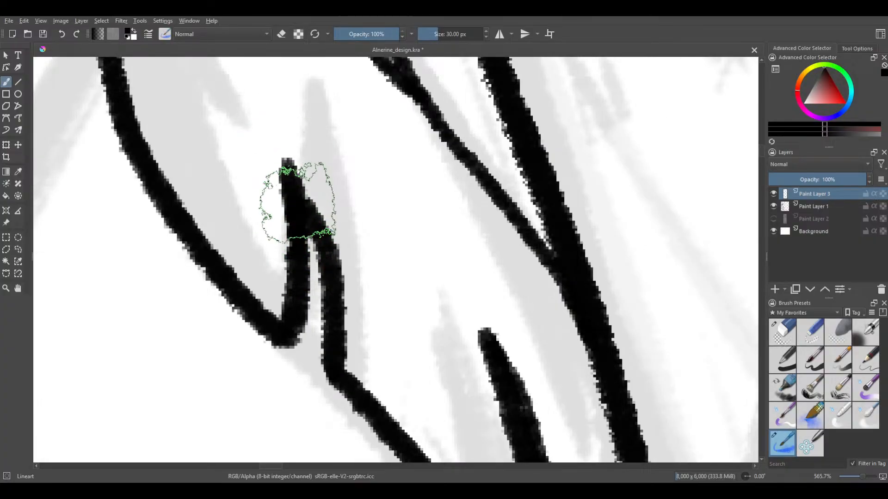
{"action": "mouse_move", "coordinate": [296, 234]}
{"action": "left_mouse_down"}
{"action": "mouse_move", "coordinate": [293, 210]}
{"action": "mouse_move", "coordinate": [276, 169]}
{"action": "mouse_move", "coordinate": [298, 192]}
{"action": "mouse_move", "coordinate": [284, 185]}
{"action": "mouse_move", "coordinate": [330, 257]}
{"action": "left_mouse_up"}
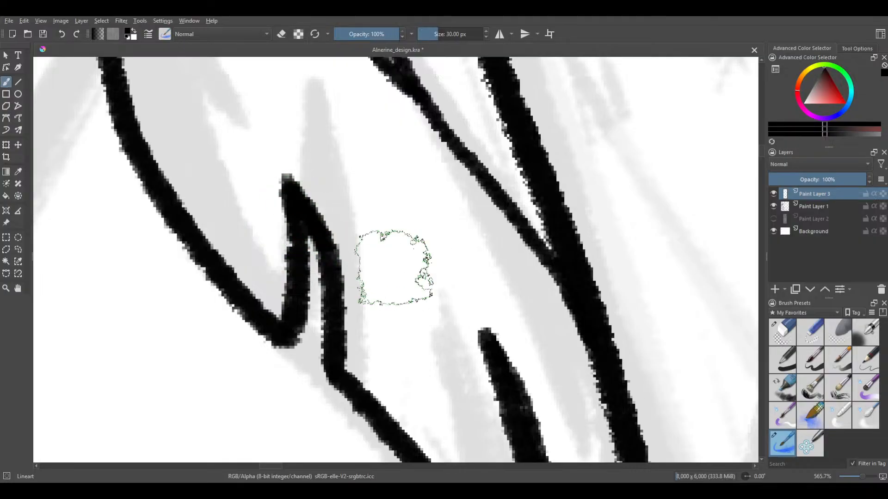
Trim the small notch's tip to a sharp point with the Eraser Circle brush at a size of 19.58 px
{"action": "left_click_drag", "start_coordinate": [386, 266], "coordinate": [432, 324]}
{"action": "left_click", "coordinate": [782, 332]}
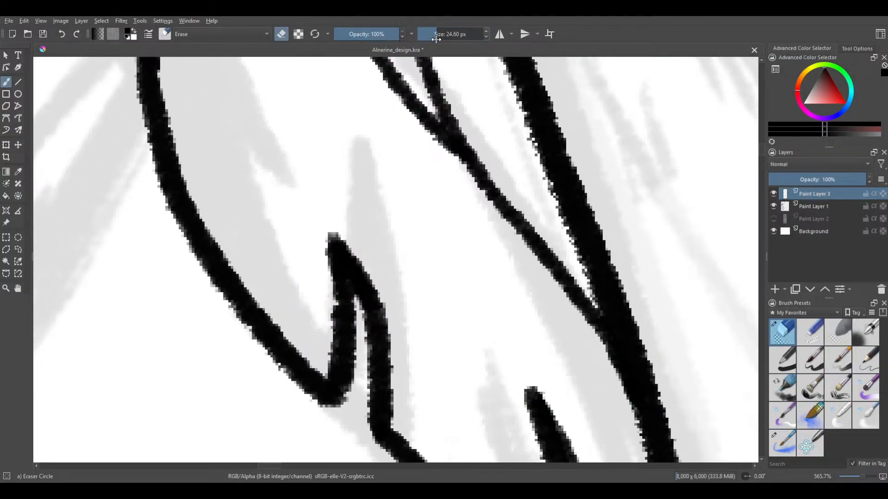
{"action": "left_click_drag", "start_coordinate": [307, 216], "coordinate": [307, 220]}
{"action": "mouse_move", "coordinate": [317, 260]}
{"action": "left_mouse_down"}
{"action": "mouse_move", "coordinate": [321, 278]}
{"action": "mouse_move", "coordinate": [311, 196]}
{"action": "left_mouse_up"}
{"action": "left_click_drag", "start_coordinate": [357, 239], "coordinate": [363, 247]}
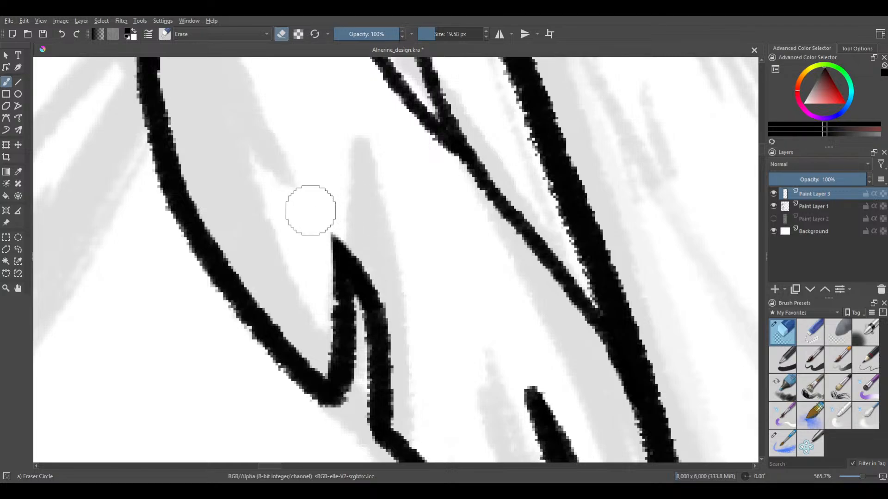
Erase around the blunt upper end of the collar's lower thick spike to taper it to a sharp point
{"action": "scroll", "coordinate": [302, 191], "scroll_direction": "down", "scroll_amount": 2}
{"action": "left_click_drag", "start_coordinate": [321, 214], "coordinate": [312, 324]}
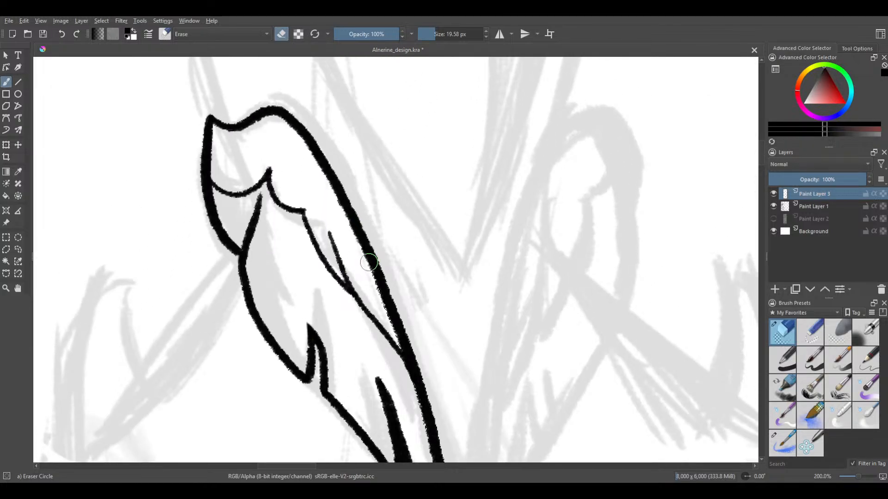
{"action": "left_click_drag", "start_coordinate": [368, 263], "coordinate": [360, 239]}
{"action": "scroll", "coordinate": [352, 300], "scroll_direction": "up", "scroll_amount": 3}
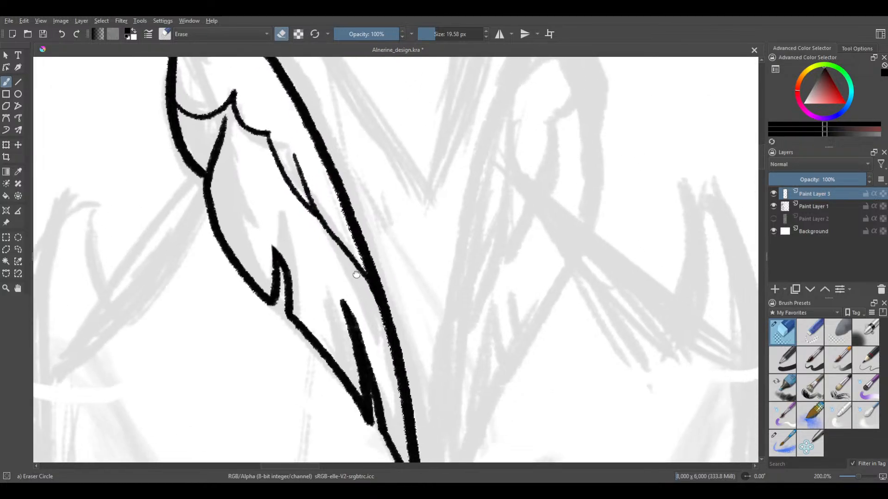
{"action": "scroll", "coordinate": [318, 263], "scroll_direction": "up", "scroll_amount": 1}
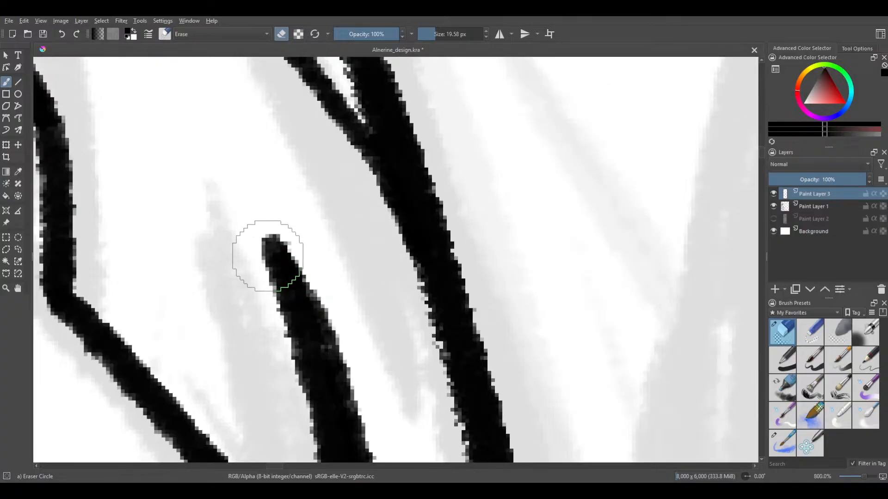
{"action": "mouse_move", "coordinate": [243, 212]}
{"action": "left_mouse_down"}
{"action": "mouse_move", "coordinate": [270, 314]}
{"action": "mouse_move", "coordinate": [256, 233]}
{"action": "mouse_move", "coordinate": [273, 338]}
{"action": "left_mouse_up"}
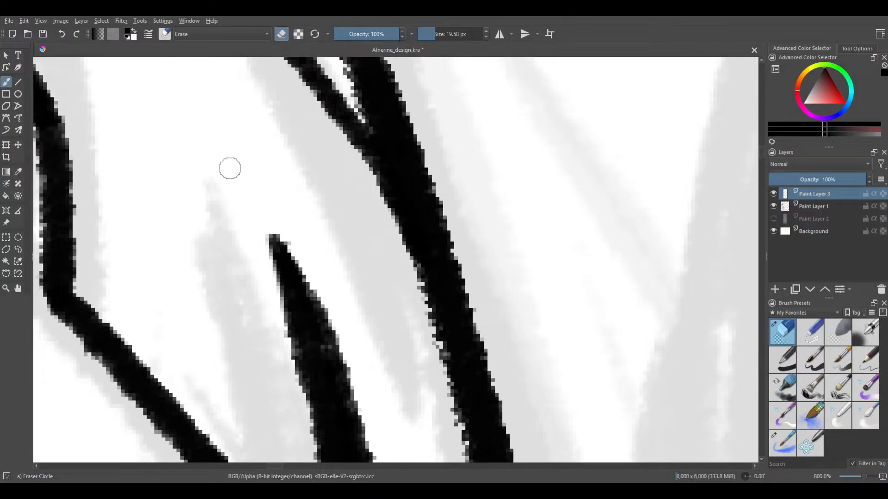
{"action": "scroll", "coordinate": [255, 194], "scroll_direction": "down", "scroll_amount": 1}
{"action": "scroll", "coordinate": [257, 199], "scroll_direction": "down", "scroll_amount": 2}
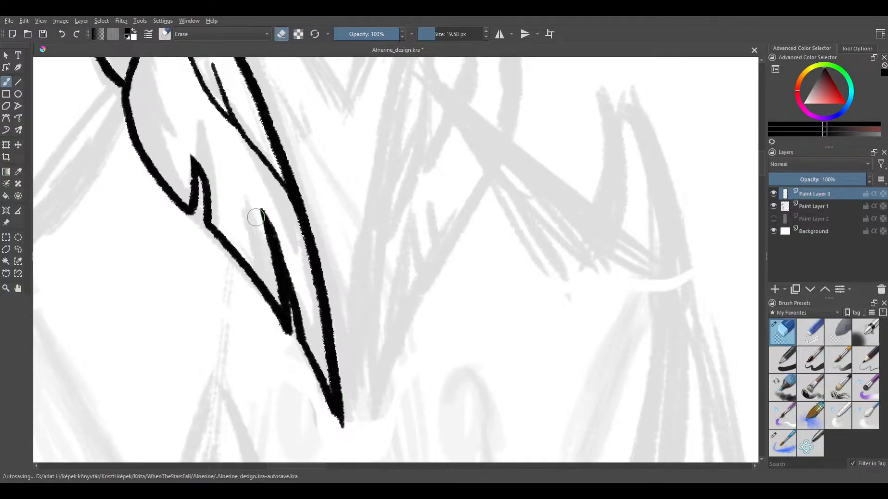
{"action": "scroll", "coordinate": [256, 216], "scroll_direction": "up", "scroll_amount": 2}
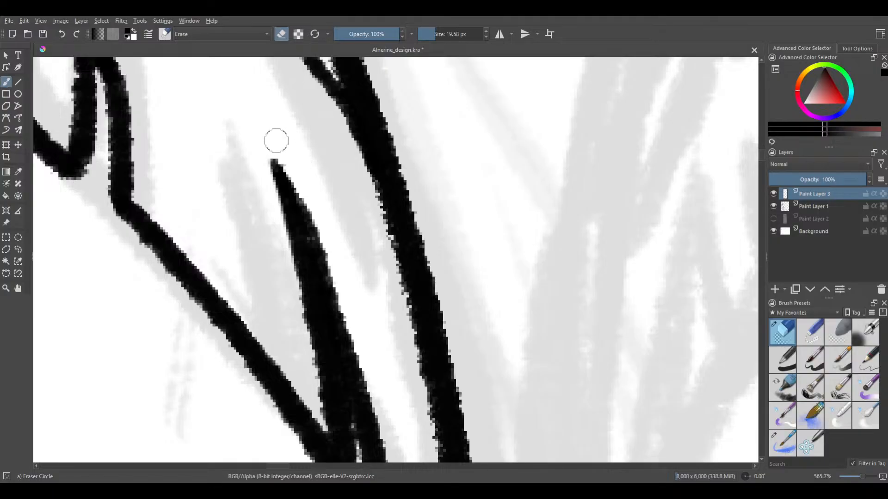
Shave the inner side of the collar's lower thick spike with the eraser to sharpen its upper tip
{"action": "left_click_drag", "start_coordinate": [276, 140], "coordinate": [329, 226]}
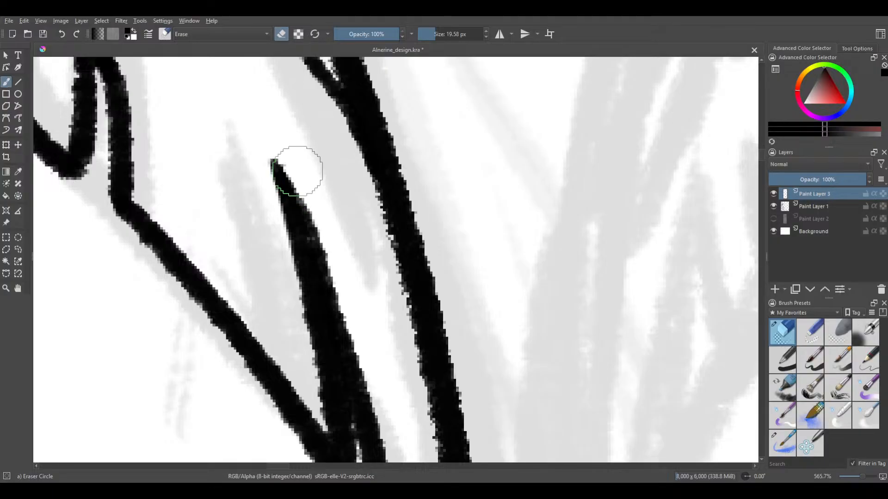
{"action": "left_click_drag", "start_coordinate": [278, 145], "coordinate": [311, 191]}
{"action": "left_click_drag", "start_coordinate": [275, 148], "coordinate": [318, 206]}
{"action": "left_click_drag", "start_coordinate": [285, 157], "coordinate": [320, 213]}
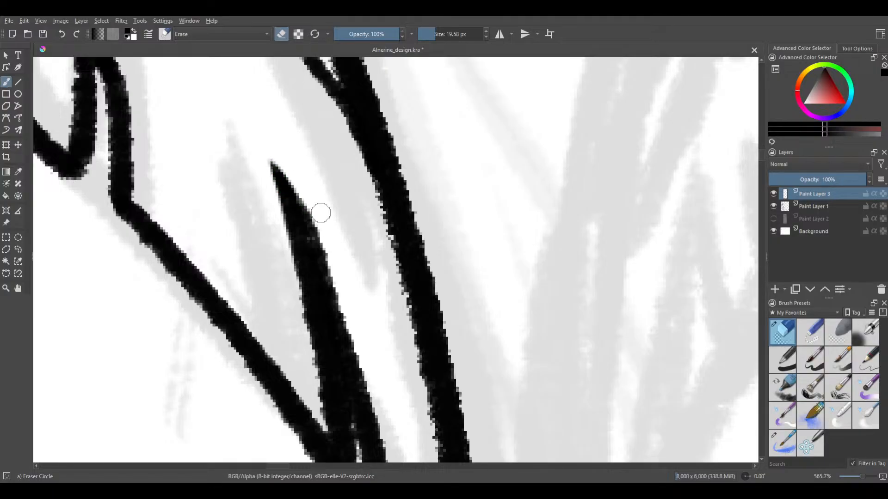
{"action": "mouse_move", "coordinate": [296, 183]}
{"action": "left_mouse_down"}
{"action": "mouse_move", "coordinate": [329, 238]}
{"action": "mouse_move", "coordinate": [328, 230]}
{"action": "left_mouse_up"}
{"action": "scroll", "coordinate": [332, 264], "scroll_direction": "down", "scroll_amount": 3}
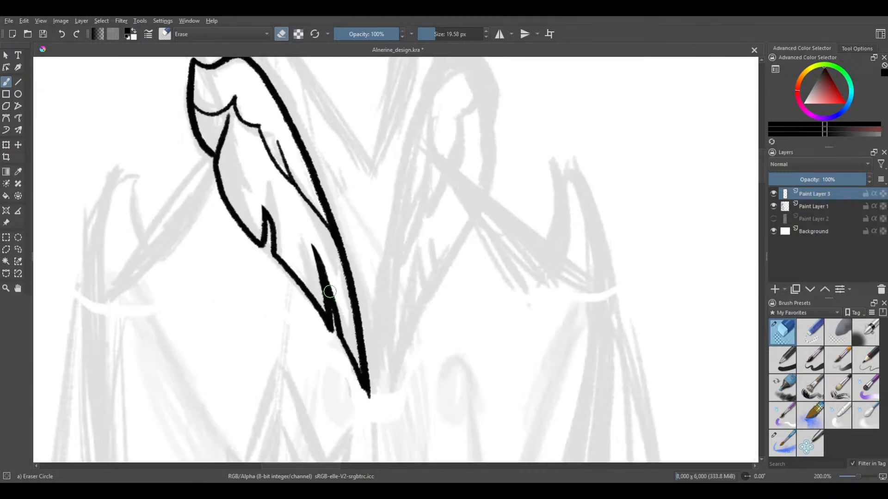
Erase the bump on the outer edge near the collar's bottom tip so the outline narrows evenly
{"action": "left_click_drag", "start_coordinate": [229, 274], "coordinate": [249, 303]}
{"action": "left_click_drag", "start_coordinate": [257, 216], "coordinate": [263, 234]}
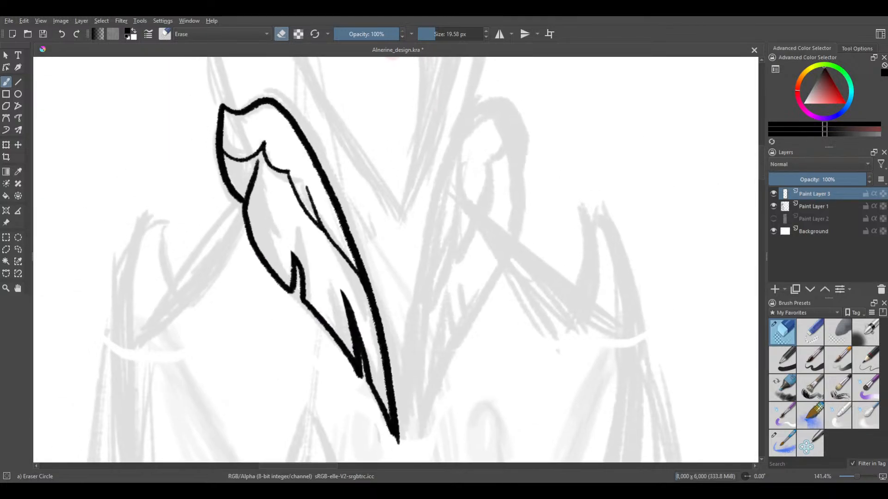
{"action": "left_click_drag", "start_coordinate": [362, 378], "coordinate": [271, 252]}
{"action": "scroll", "coordinate": [294, 313], "scroll_direction": "up", "scroll_amount": 4}
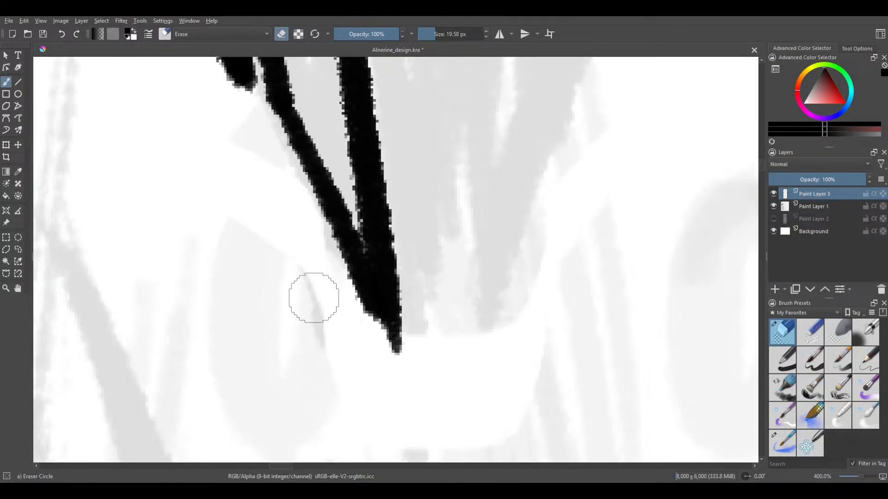
{"action": "mouse_move", "coordinate": [371, 332]}
{"action": "left_mouse_down"}
{"action": "mouse_move", "coordinate": [332, 263]}
{"action": "mouse_move", "coordinate": [378, 336]}
{"action": "mouse_move", "coordinate": [329, 240]}
{"action": "mouse_move", "coordinate": [387, 346]}
{"action": "mouse_move", "coordinate": [320, 203]}
{"action": "mouse_move", "coordinate": [311, 167]}
{"action": "left_mouse_up"}
{"action": "key", "text": "ctrl+z"}
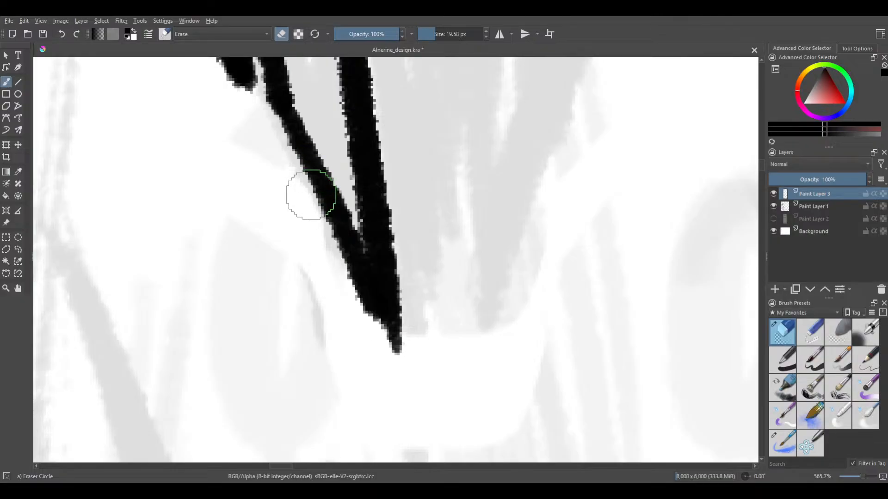
{"action": "left_click_drag", "start_coordinate": [354, 309], "coordinate": [369, 325]}
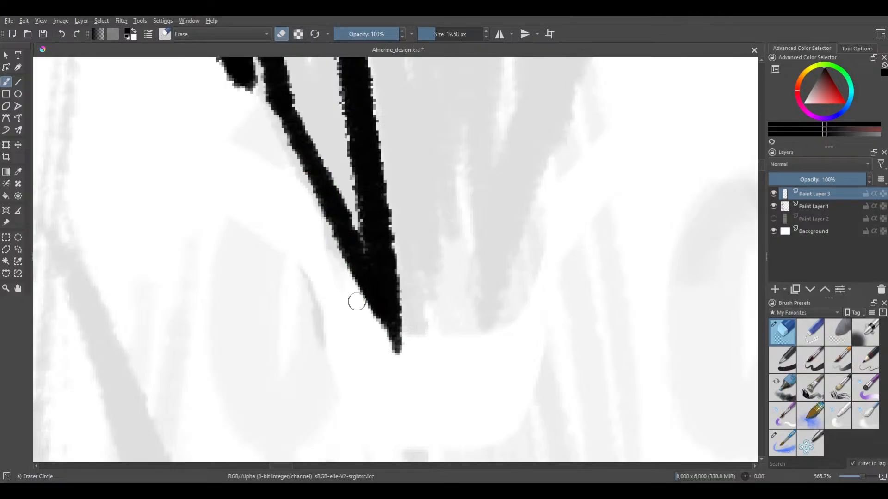
Extend and thicken the collar's bottom tip into a longer point with the Lineart brush at 30 px
{"action": "left_click", "coordinate": [781, 442]}
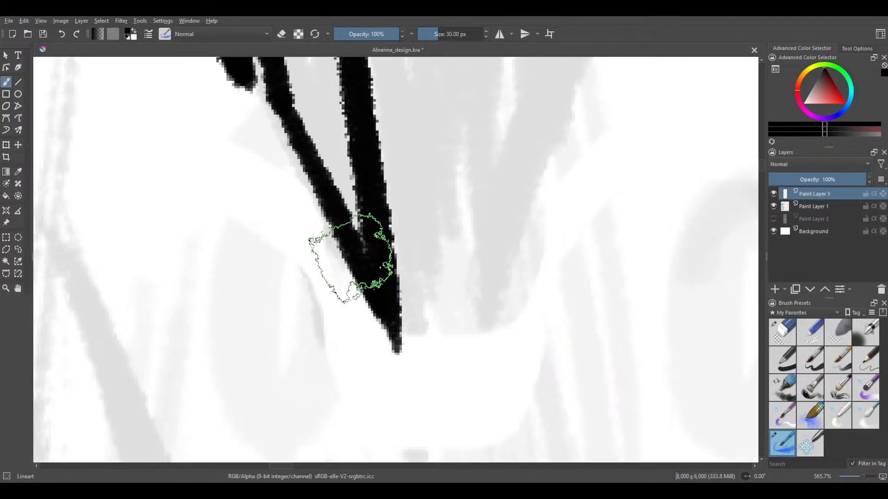
{"action": "left_click_drag", "start_coordinate": [351, 258], "coordinate": [346, 242]}
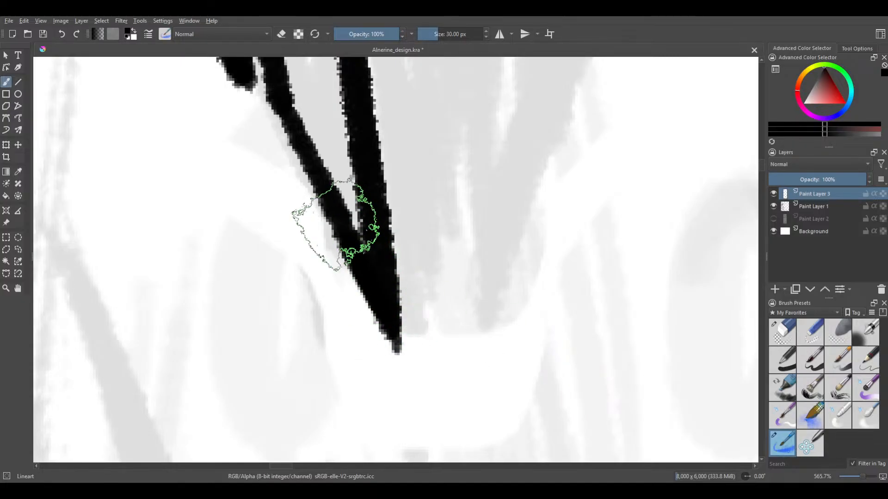
{"action": "left_click_drag", "start_coordinate": [387, 343], "coordinate": [392, 368]}
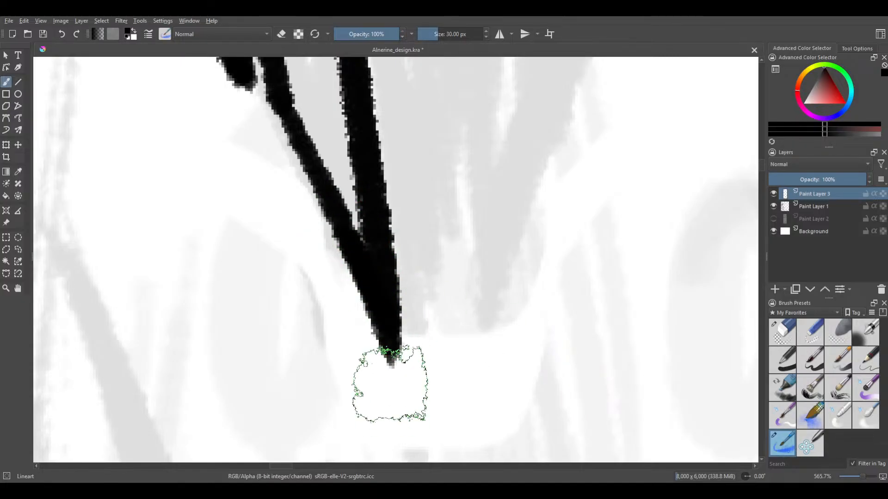
{"action": "left_click_drag", "start_coordinate": [387, 322], "coordinate": [393, 373]}
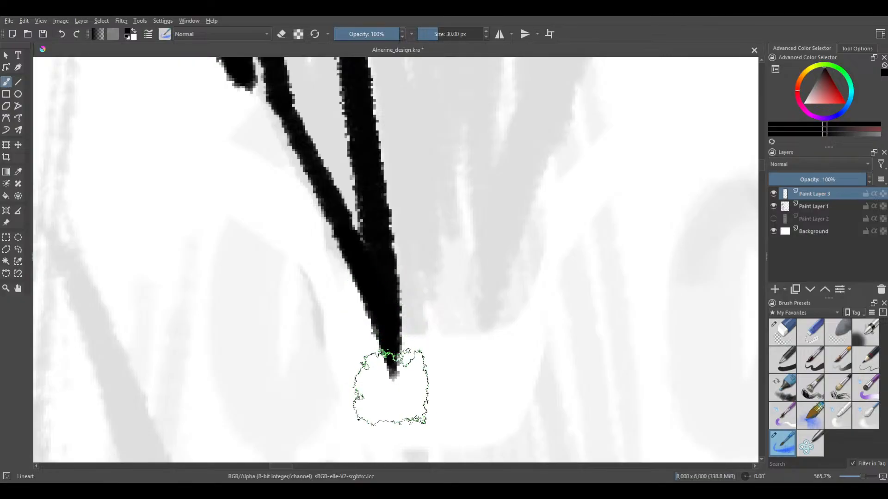
{"action": "scroll", "coordinate": [374, 350], "scroll_direction": "down", "scroll_amount": 1}
{"action": "scroll", "coordinate": [369, 347], "scroll_direction": "down", "scroll_amount": 5}
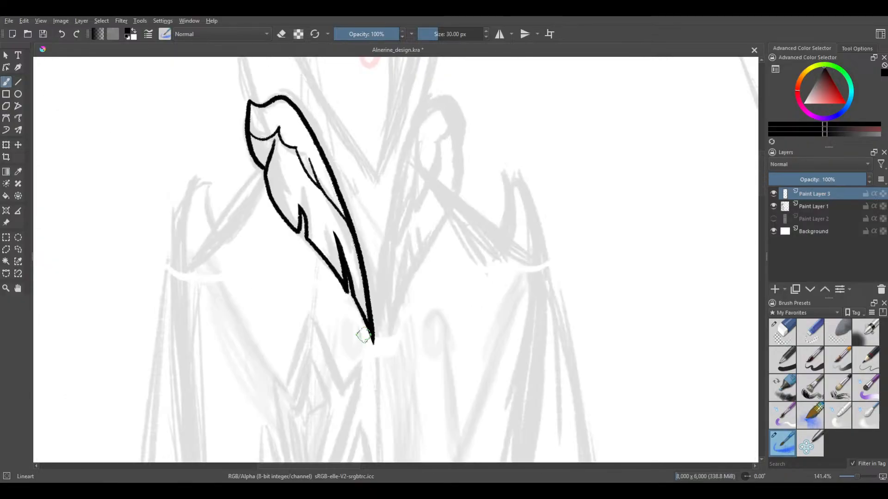
{"action": "left_click_drag", "start_coordinate": [359, 298], "coordinate": [389, 331]}
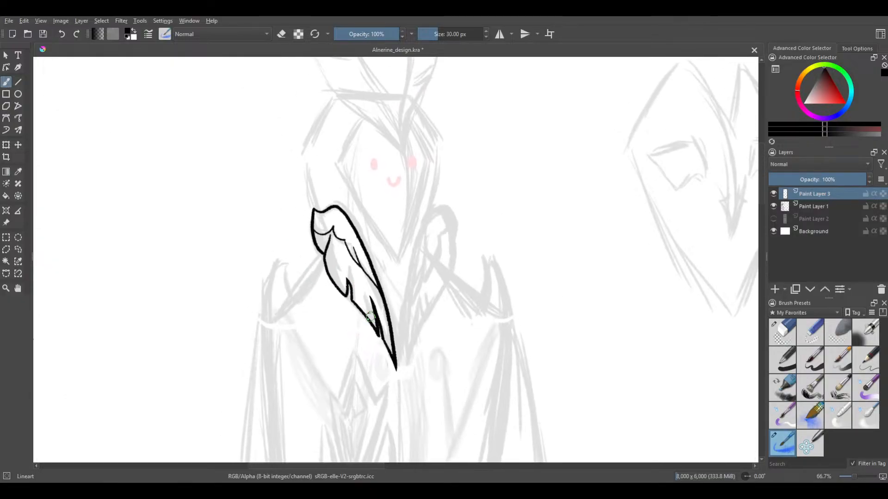
Trim the rounded lower end beneath the thick spike to a sharp point with the Eraser Circle brush at 19.58 px
{"action": "scroll", "coordinate": [388, 333], "scroll_direction": "up", "scroll_amount": 6}
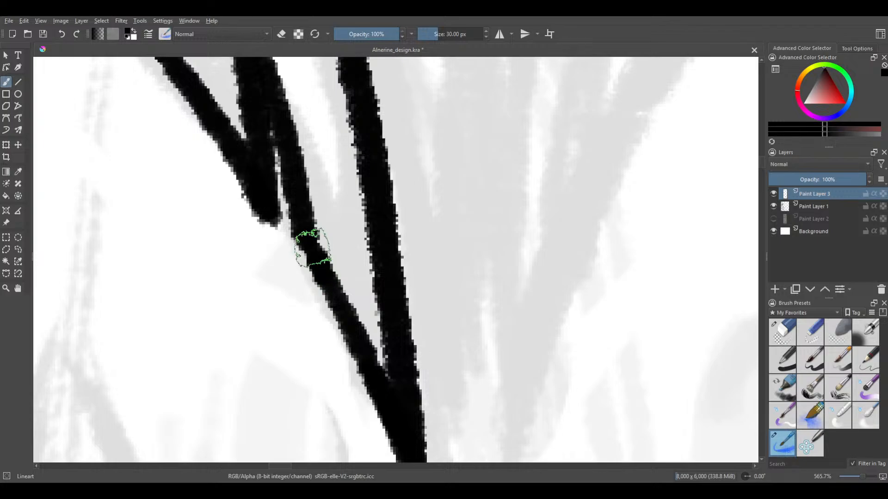
{"action": "scroll", "coordinate": [297, 109], "scroll_direction": "down", "scroll_amount": 3}
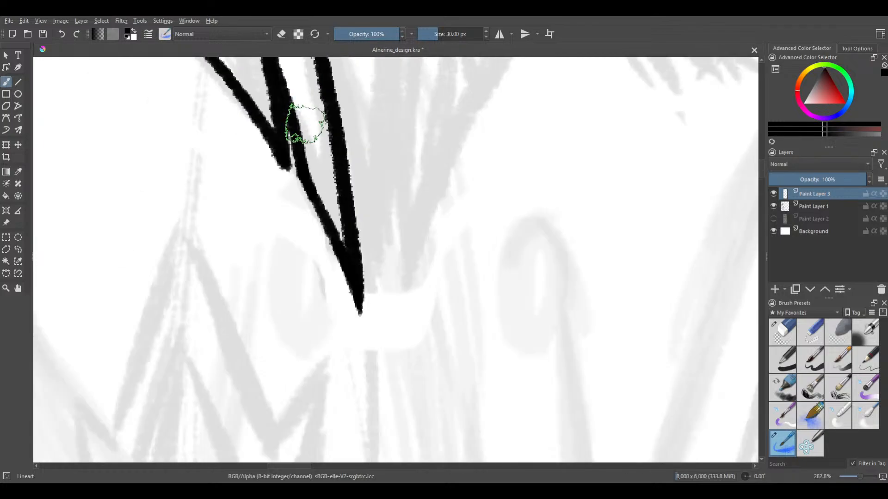
{"action": "scroll", "coordinate": [259, 199], "scroll_direction": "up", "scroll_amount": 4}
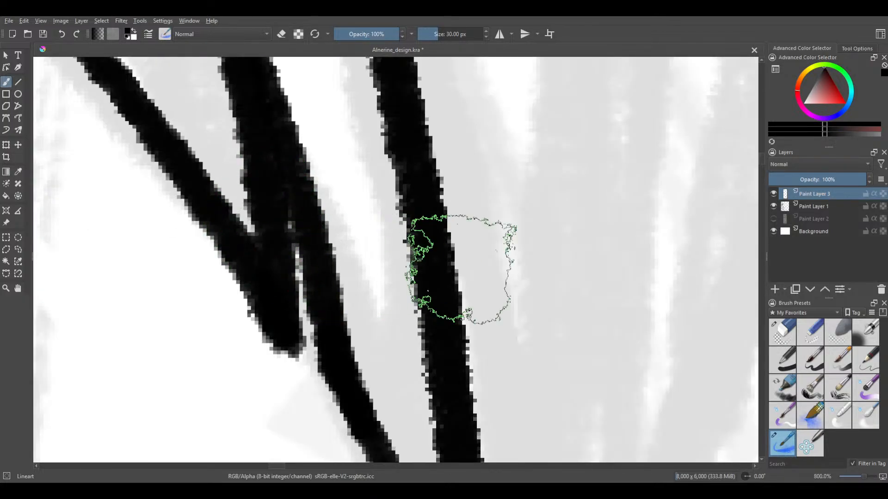
{"action": "left_click", "coordinate": [785, 332]}
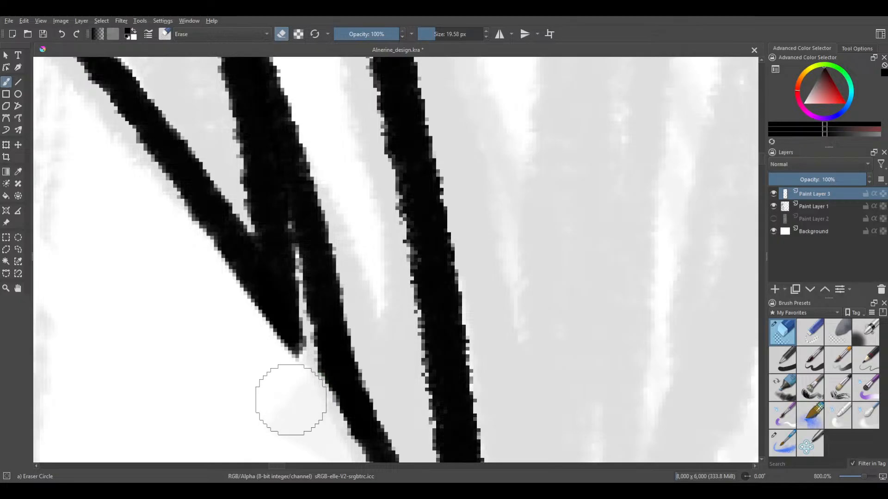
{"action": "scroll", "coordinate": [284, 393], "scroll_direction": "down", "scroll_amount": 1}
{"action": "scroll", "coordinate": [280, 393], "scroll_direction": "up", "scroll_amount": 2}
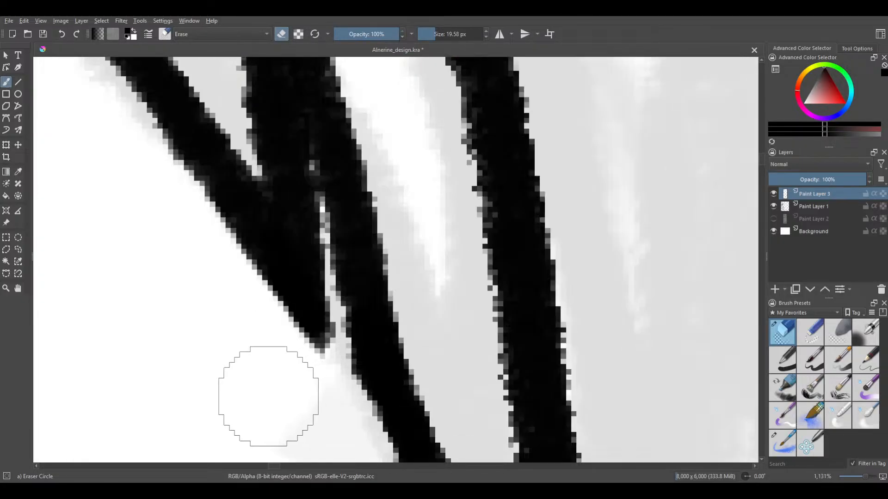
Examine the collar's upper outline and the junction where its inner fold line meets the outer edge
{"action": "left_click", "coordinate": [782, 443]}
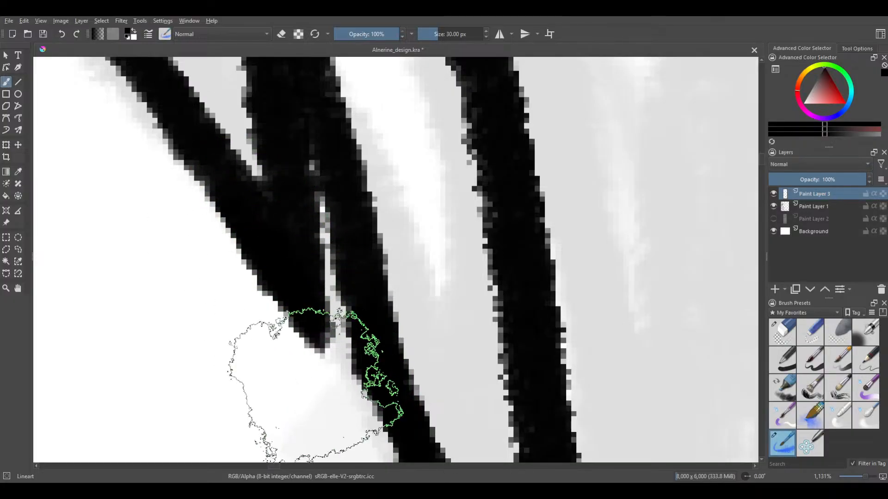
{"action": "scroll", "coordinate": [299, 350], "scroll_direction": "down", "scroll_amount": 5}
{"action": "scroll", "coordinate": [298, 351], "scroll_direction": "down", "scroll_amount": 3}
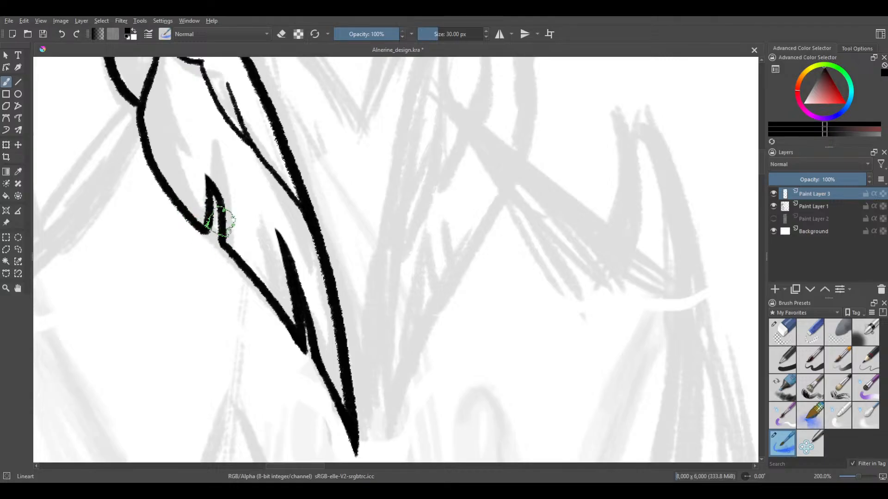
{"action": "left_click_drag", "start_coordinate": [212, 211], "coordinate": [297, 304]}
{"action": "left_click_drag", "start_coordinate": [243, 253], "coordinate": [278, 310]}
{"action": "left_click_drag", "start_coordinate": [235, 223], "coordinate": [246, 266]}
{"action": "left_click_drag", "start_coordinate": [221, 237], "coordinate": [264, 272]}
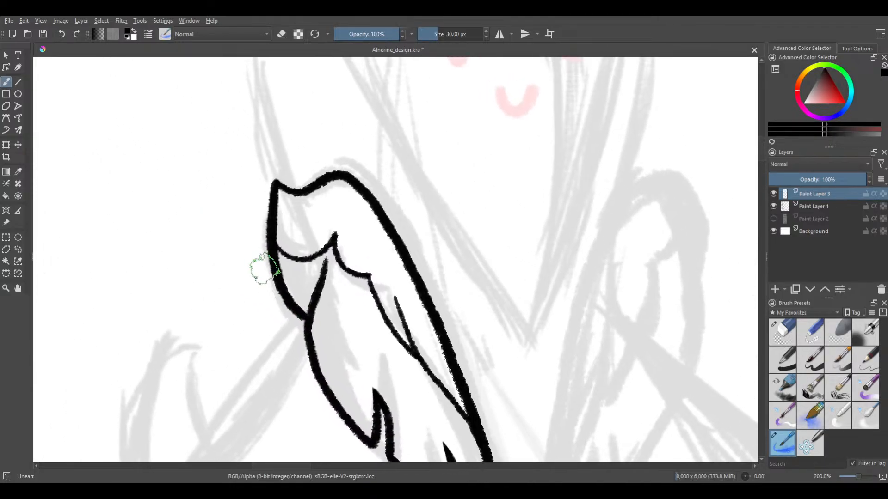
{"action": "scroll", "coordinate": [277, 292], "scroll_direction": "up", "scroll_amount": 5}
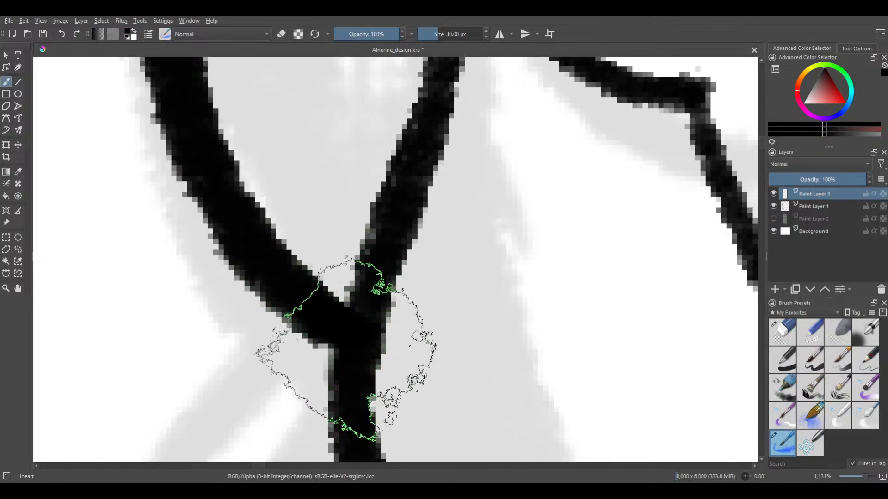
{"action": "scroll", "coordinate": [343, 351], "scroll_direction": "down", "scroll_amount": 2}
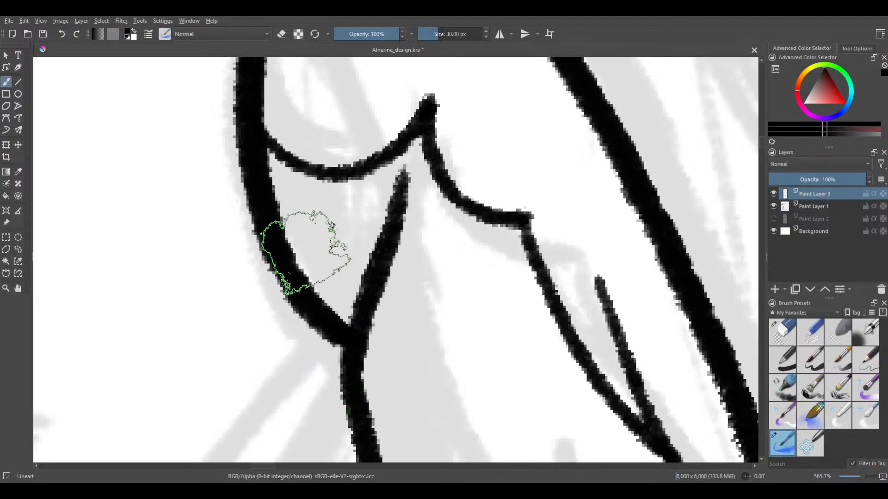
{"action": "left_click_drag", "start_coordinate": [289, 242], "coordinate": [264, 303]}
Taper the upper end of the inner fold line below the collar's peak with the Eraser Circle brush at 6.28 px
{"action": "scroll", "coordinate": [376, 188], "scroll_direction": "up", "scroll_amount": 3}
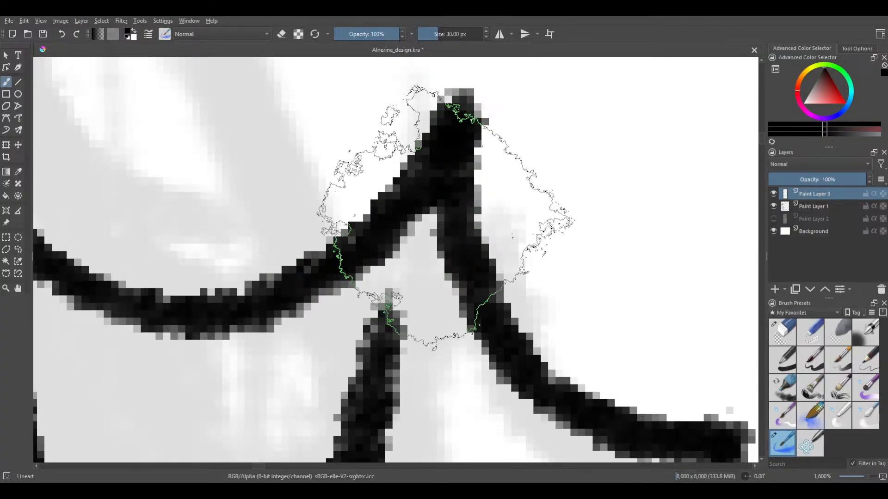
{"action": "left_click_drag", "start_coordinate": [338, 196], "coordinate": [331, 170]}
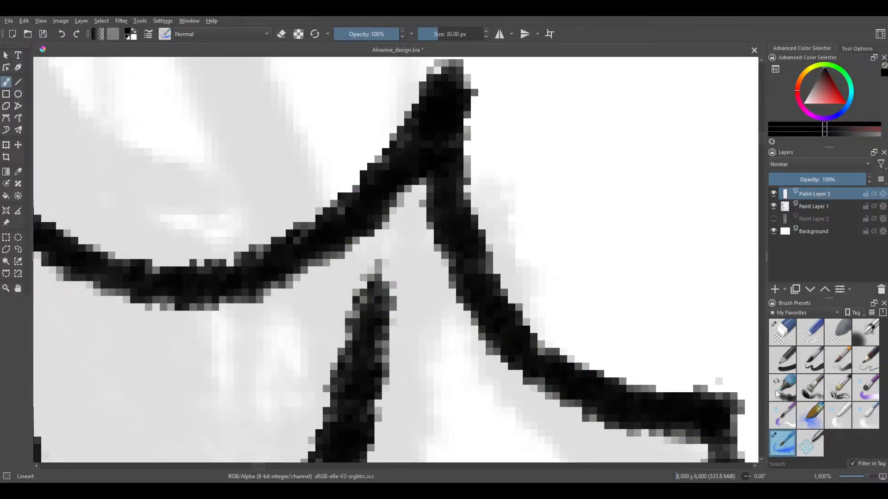
{"action": "left_click", "coordinate": [782, 332]}
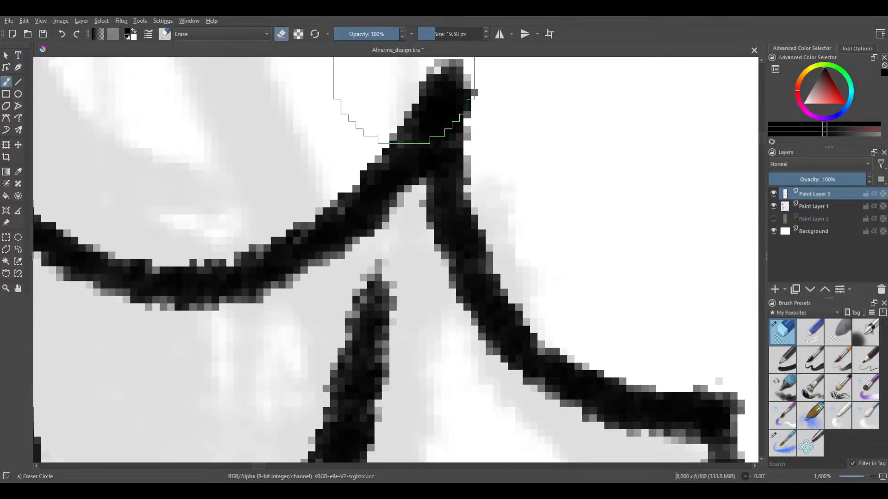
{"action": "left_click_drag", "start_coordinate": [431, 39], "coordinate": [429, 40]}
{"action": "mouse_move", "coordinate": [361, 283]}
{"action": "left_mouse_down"}
{"action": "mouse_move", "coordinate": [340, 364]}
{"action": "mouse_move", "coordinate": [366, 252]}
{"action": "mouse_move", "coordinate": [343, 294]}
{"action": "mouse_move", "coordinate": [364, 258]}
{"action": "mouse_move", "coordinate": [346, 315]}
{"action": "mouse_move", "coordinate": [374, 251]}
{"action": "mouse_move", "coordinate": [320, 381]}
{"action": "mouse_move", "coordinate": [353, 302]}
{"action": "mouse_move", "coordinate": [316, 421]}
{"action": "left_mouse_up"}
{"action": "key", "text": "ctrl+z"}
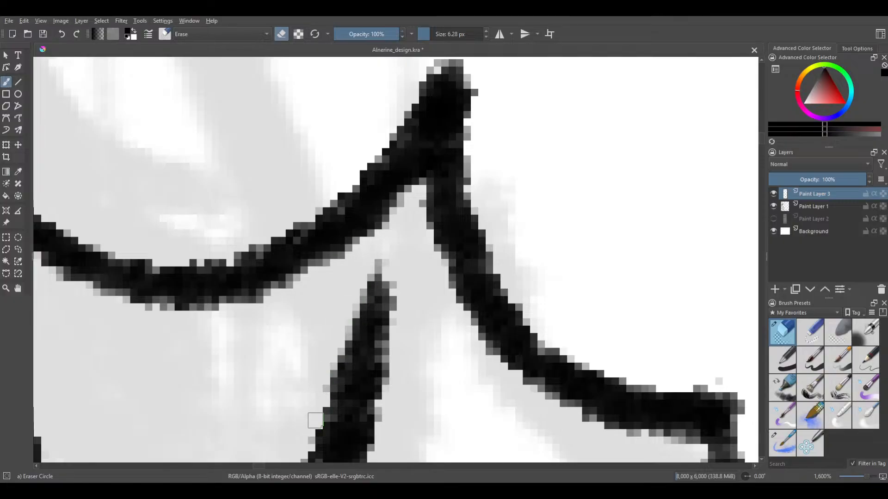
{"action": "mouse_move", "coordinate": [382, 251]}
{"action": "left_mouse_down"}
{"action": "mouse_move", "coordinate": [401, 318]}
{"action": "mouse_move", "coordinate": [392, 278]}
{"action": "left_mouse_up"}
Erase around the peak and the lower corner of the collar's scalloped inner line to sharpen both points
{"action": "scroll", "coordinate": [350, 331], "scroll_direction": "down", "scroll_amount": 5}
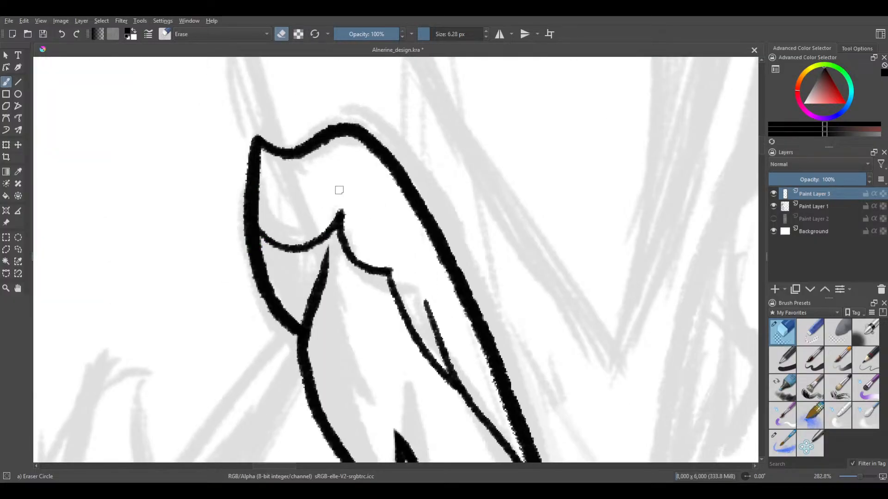
{"action": "scroll", "coordinate": [339, 190], "scroll_direction": "up", "scroll_amount": 4}
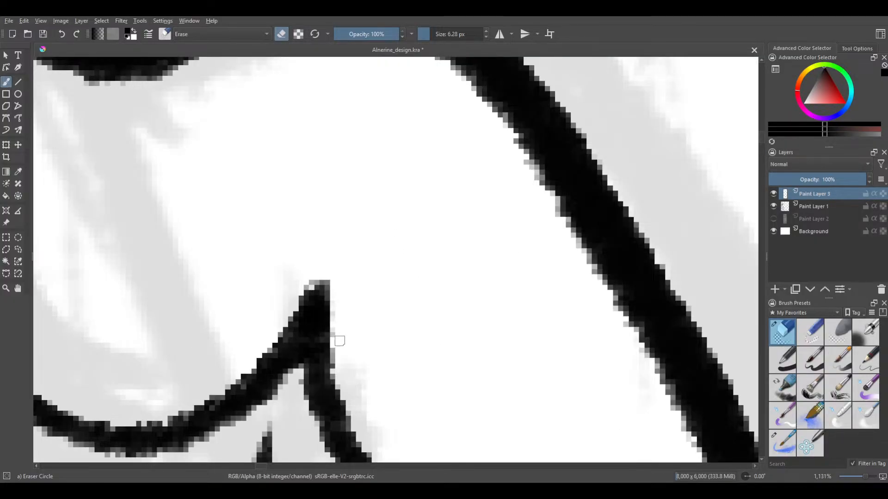
{"action": "mouse_move", "coordinate": [329, 246]}
{"action": "left_mouse_down"}
{"action": "mouse_move", "coordinate": [278, 328]}
{"action": "mouse_move", "coordinate": [327, 259]}
{"action": "left_mouse_up"}
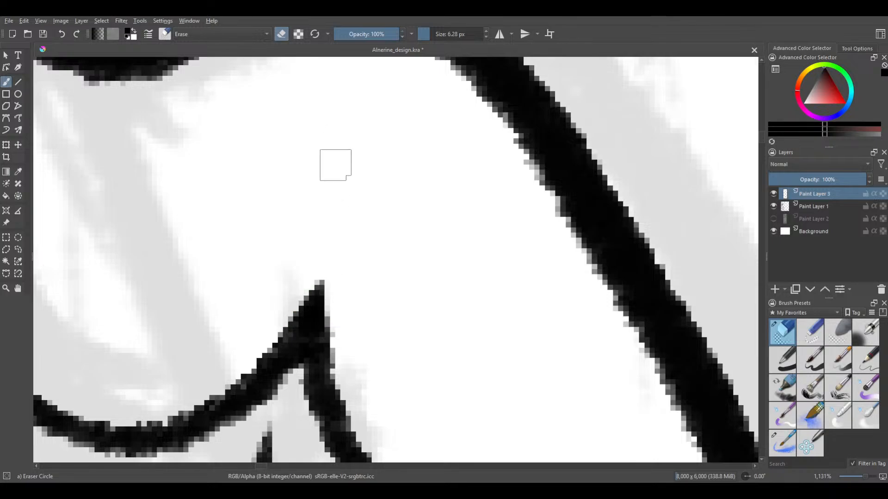
{"action": "scroll", "coordinate": [335, 167], "scroll_direction": "down", "scroll_amount": 3}
{"action": "scroll", "coordinate": [399, 270], "scroll_direction": "up", "scroll_amount": 4}
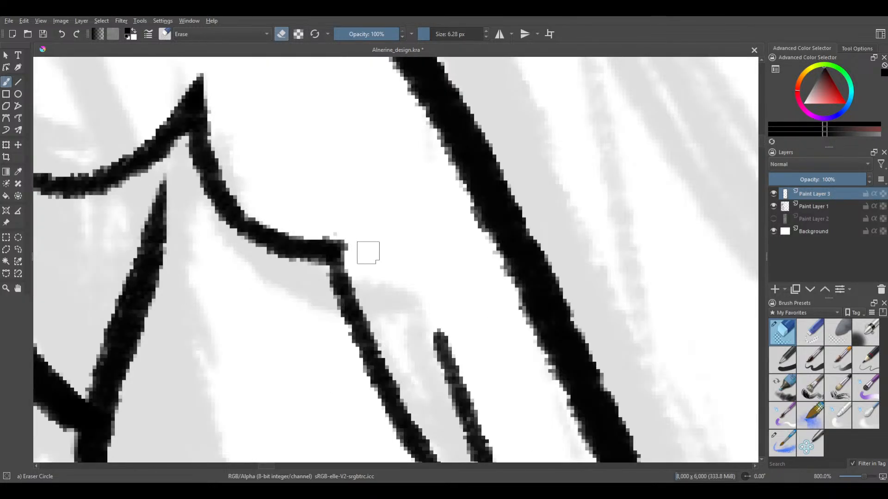
{"action": "left_click_drag", "start_coordinate": [334, 229], "coordinate": [349, 282]}
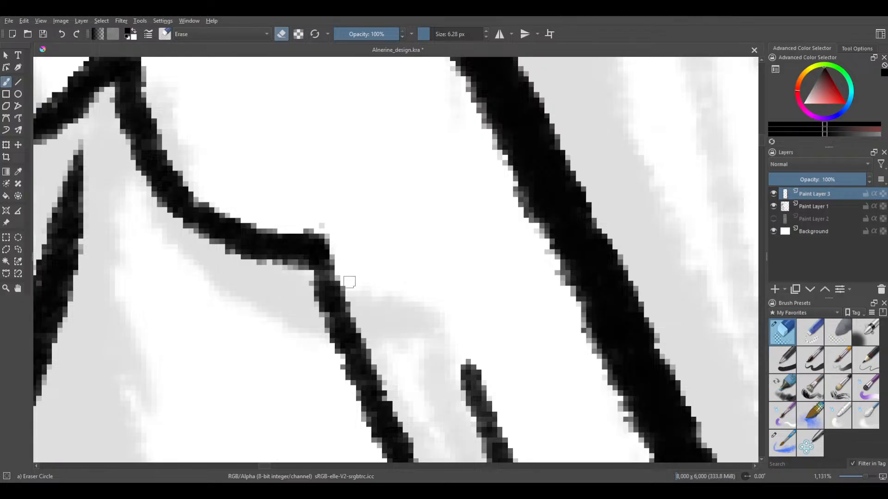
{"action": "scroll", "coordinate": [366, 310], "scroll_direction": "down", "scroll_amount": 3}
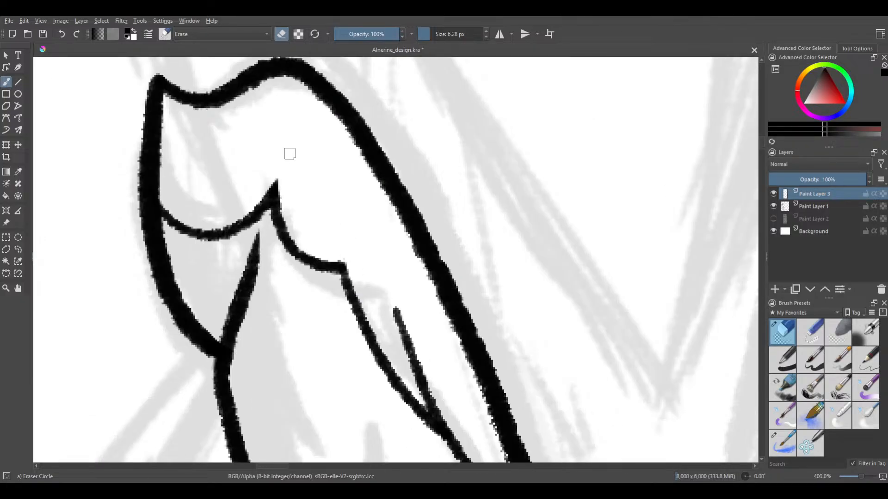
Erase along both sides of the short inner crease line's upper end to thin it to a point
{"action": "scroll", "coordinate": [329, 194], "scroll_direction": "up", "scroll_amount": 4}
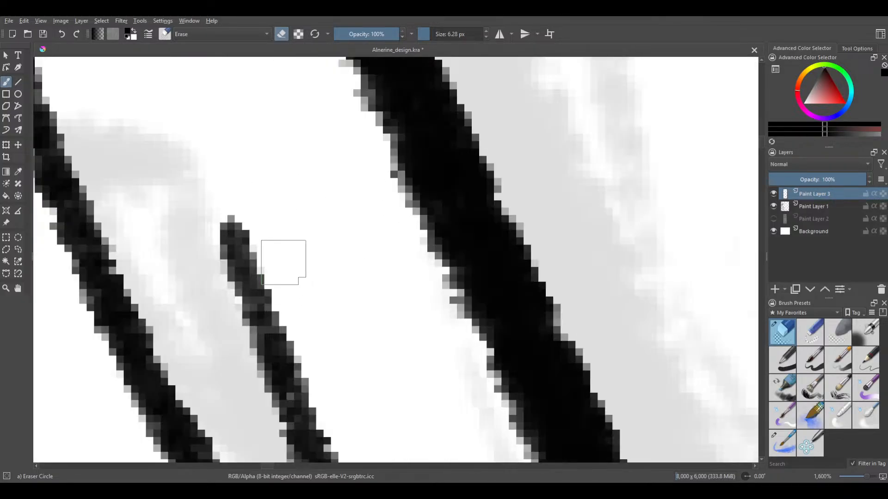
{"action": "left_click_drag", "start_coordinate": [259, 227], "coordinate": [278, 269]}
{"action": "left_click_drag", "start_coordinate": [232, 193], "coordinate": [304, 345]}
{"action": "left_click_drag", "start_coordinate": [236, 213], "coordinate": [293, 335]}
{"action": "left_click_drag", "start_coordinate": [213, 175], "coordinate": [337, 394]}
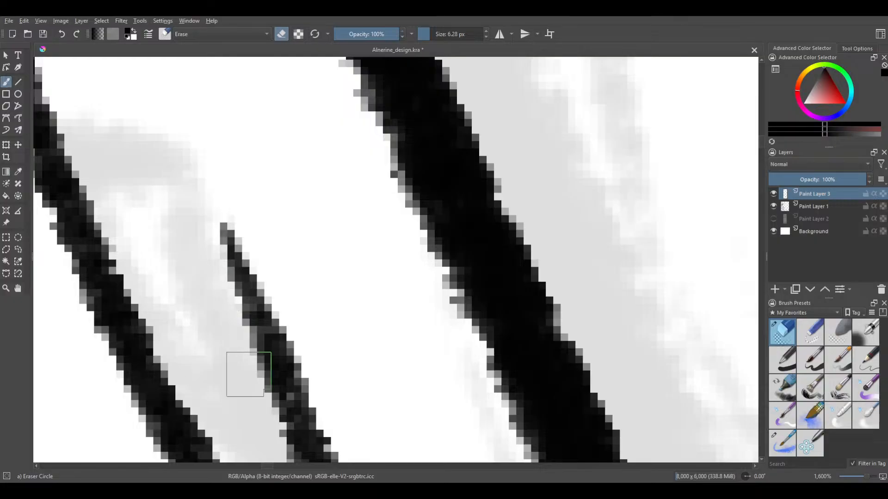
Examine the cleaned collar line art from its upper peak down to the lower point against the sketch
{"action": "scroll", "coordinate": [229, 238], "scroll_direction": "down", "scroll_amount": 2}
{"action": "scroll", "coordinate": [221, 236], "scroll_direction": "down", "scroll_amount": 2}
{"action": "mouse_move", "coordinate": [154, 255]}
{"action": "left_mouse_down"}
{"action": "mouse_move", "coordinate": [218, 176]}
{"action": "mouse_move", "coordinate": [299, 280]}
{"action": "left_mouse_up"}
{"action": "scroll", "coordinate": [217, 179], "scroll_direction": "down", "scroll_amount": 1}
{"action": "left_click_drag", "start_coordinate": [267, 192], "coordinate": [275, 270]}
{"action": "left_click_drag", "start_coordinate": [246, 237], "coordinate": [286, 322]}
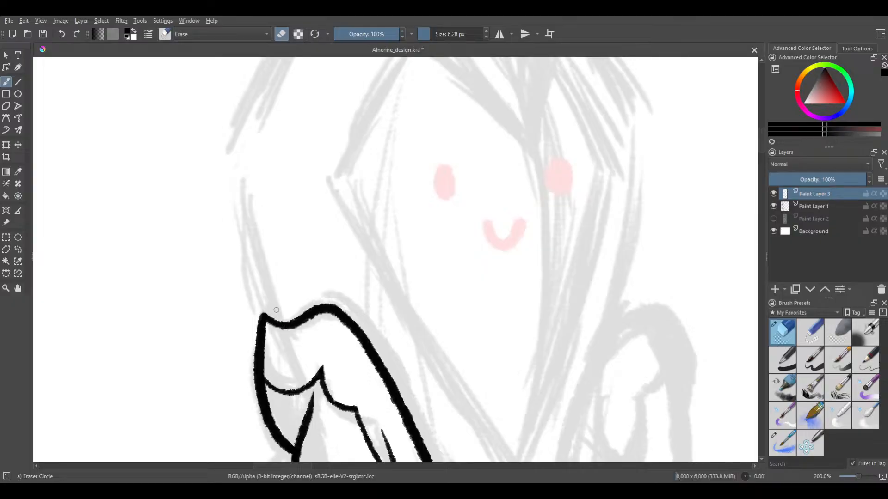
{"action": "scroll", "coordinate": [276, 309], "scroll_direction": "down", "scroll_amount": 1}
{"action": "left_click_drag", "start_coordinate": [333, 305], "coordinate": [259, 180]}
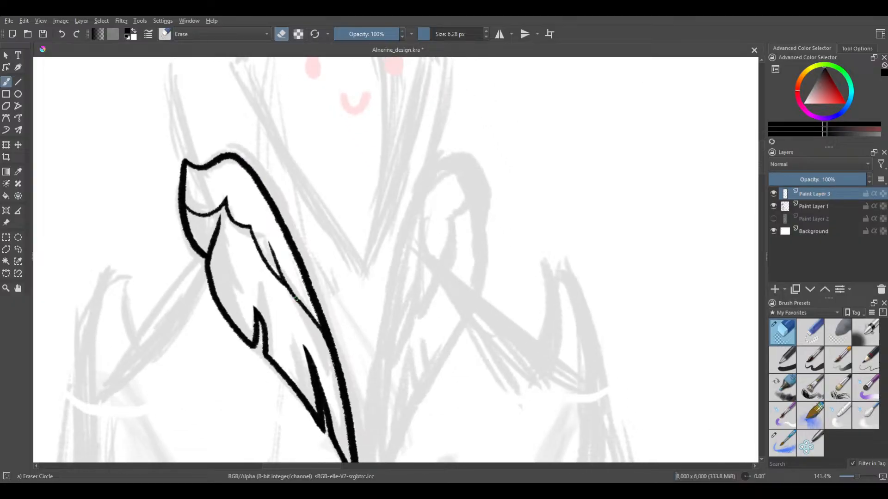
{"action": "left_click_drag", "start_coordinate": [295, 299], "coordinate": [247, 227]}
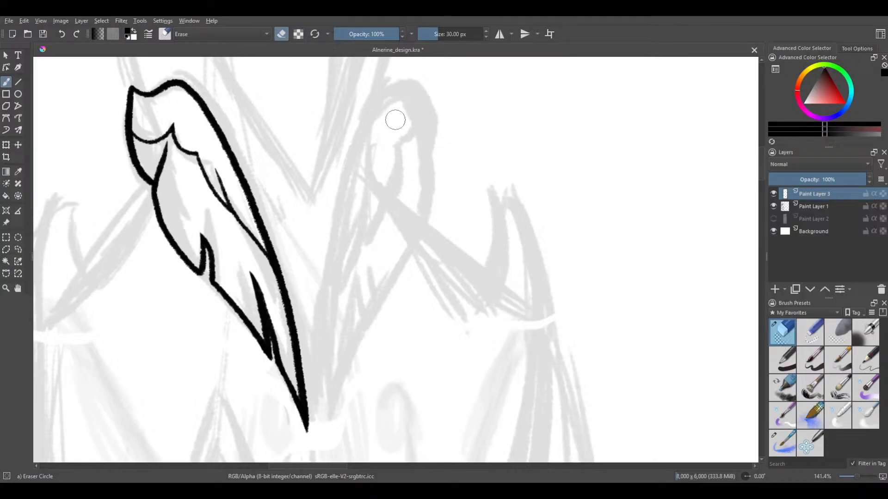
Examine the sketched hood and face opening above the collar, including where the hood's side meets the collar's tip
{"action": "left_click_drag", "start_coordinate": [261, 153], "coordinate": [261, 268]}
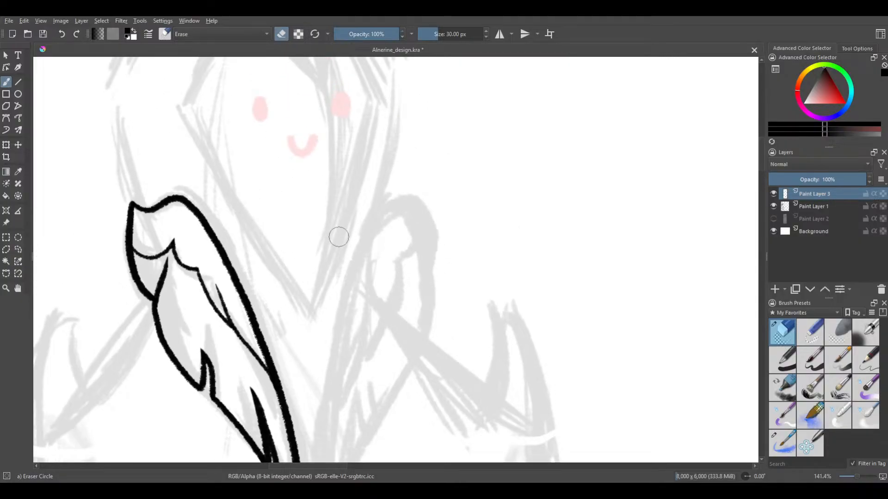
{"action": "left_click_drag", "start_coordinate": [338, 237], "coordinate": [380, 260]}
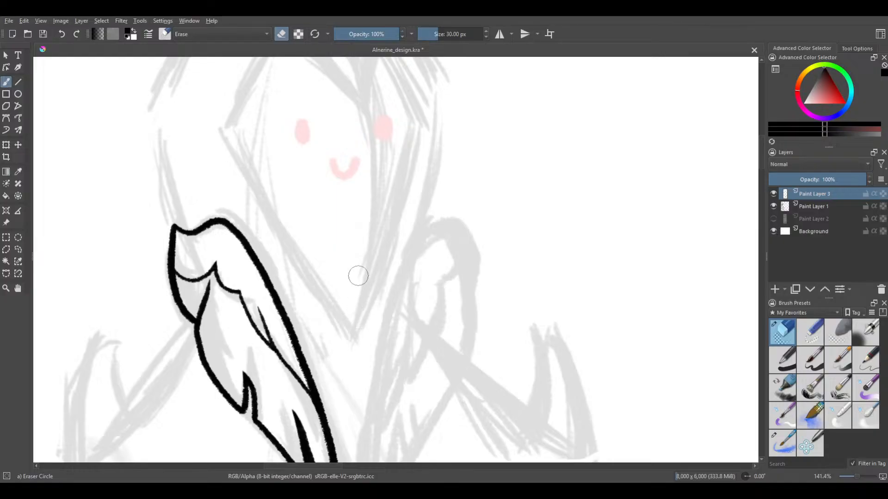
{"action": "left_click_drag", "start_coordinate": [358, 276], "coordinate": [367, 296]}
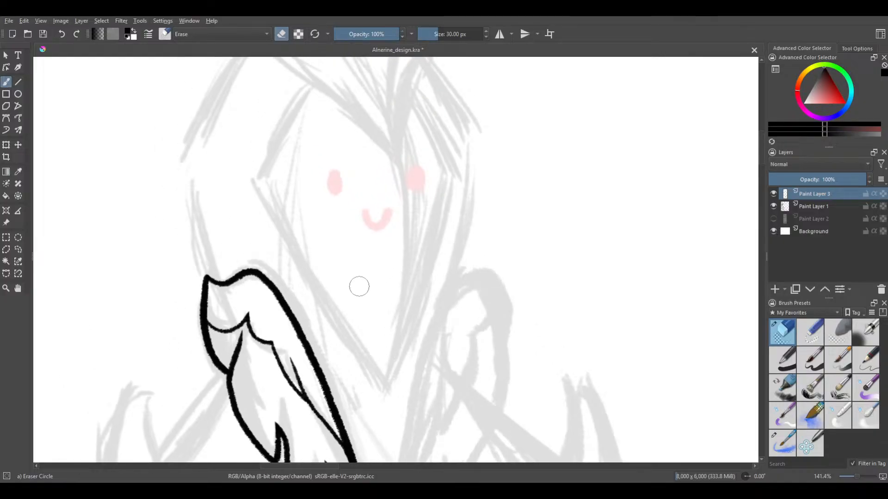
{"action": "mouse_move", "coordinate": [317, 250]}
{"action": "left_mouse_down"}
{"action": "mouse_move", "coordinate": [342, 279]}
{"action": "mouse_move", "coordinate": [351, 308]}
{"action": "mouse_move", "coordinate": [372, 217]}
{"action": "mouse_move", "coordinate": [389, 270]}
{"action": "left_mouse_up"}
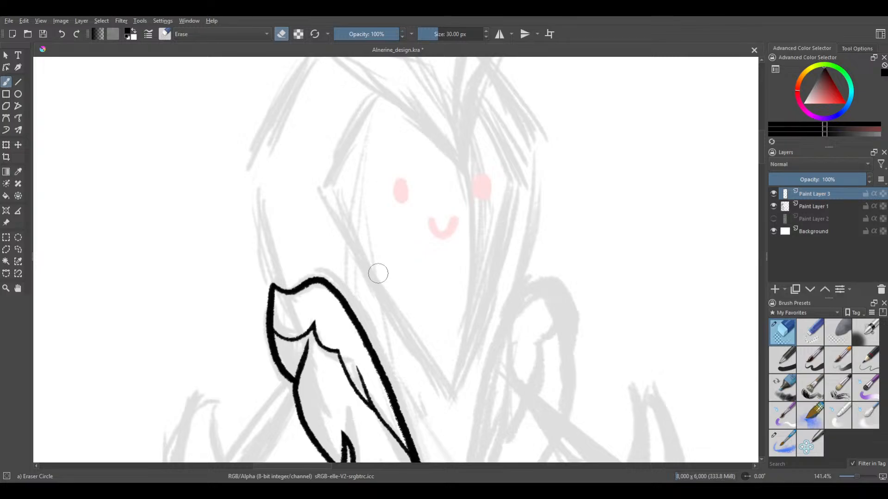
{"action": "left_click_drag", "start_coordinate": [356, 236], "coordinate": [387, 304]}
{"action": "left_click_drag", "start_coordinate": [380, 224], "coordinate": [381, 202]}
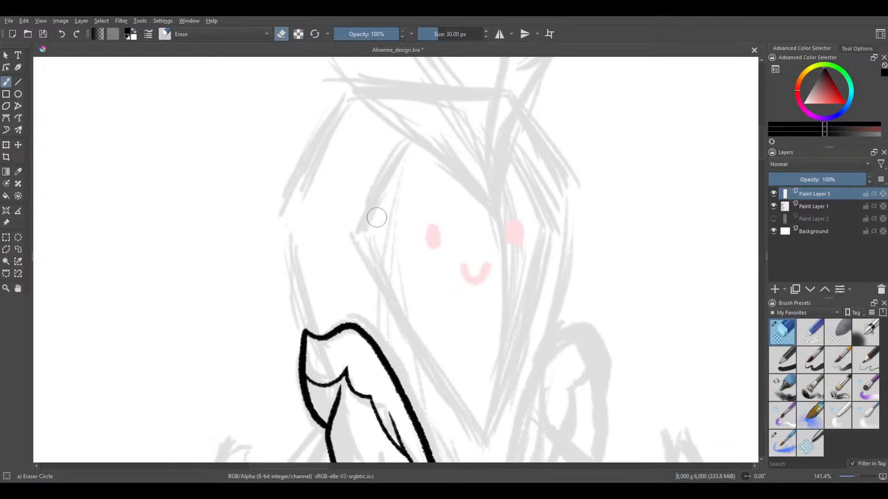
{"action": "left_click_drag", "start_coordinate": [294, 226], "coordinate": [372, 279]}
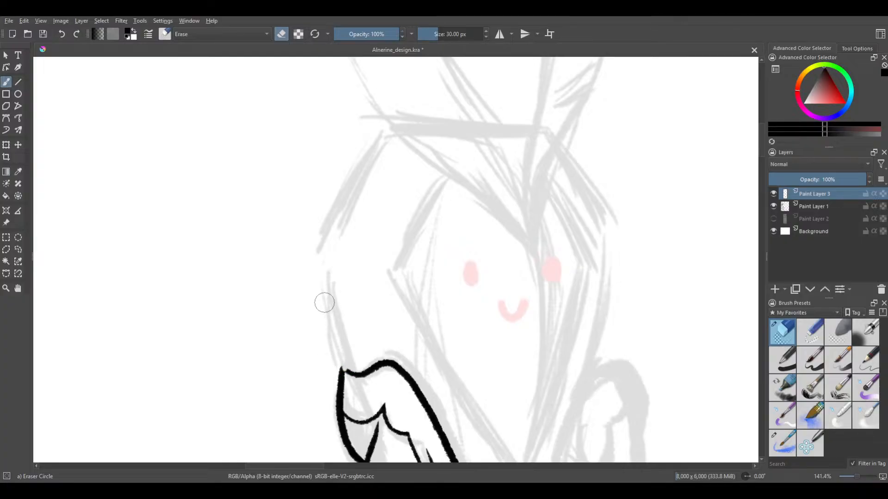
Switch to the Lineart brush at 30 px and undo the last two strokes
{"action": "left_click", "coordinate": [782, 443]}
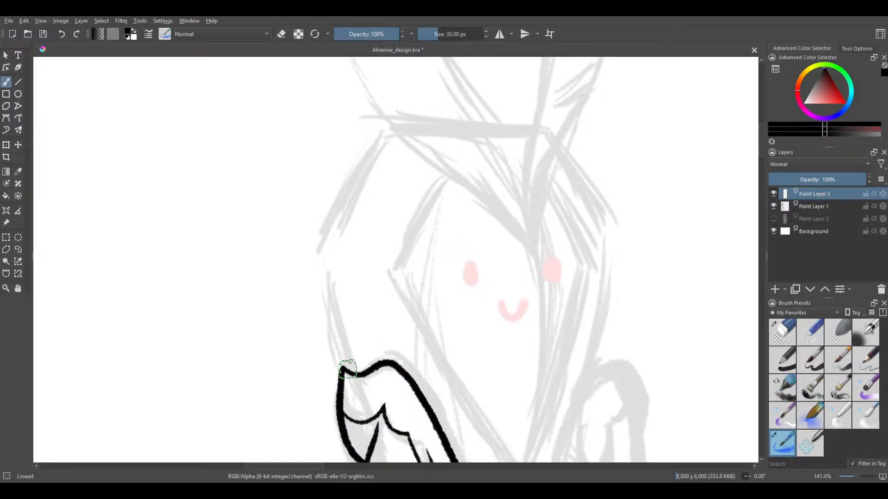
{"action": "key", "text": "ctrl+z"}
{"action": "key", "text": "ctrl+z"}
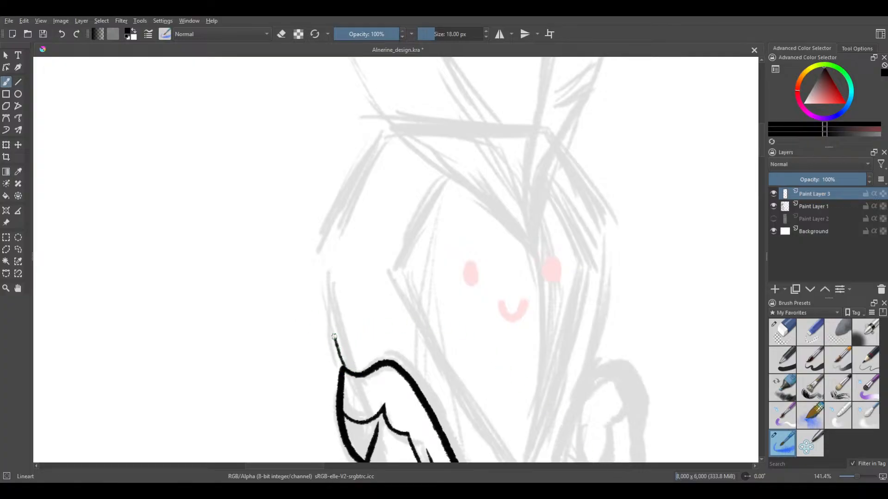
Undo the thin stroke above the collar's tip and set the brush size to 30 px
{"action": "key", "text": "ctrl+z"}
{"action": "key", "text": "bracketright"}
Try to draw the hood's side line upward from the collar's tip along the sketch, undoing each stroke
{"action": "left_click_drag", "start_coordinate": [348, 371], "coordinate": [338, 346]}
{"action": "key", "text": "ctrl+z"}
{"action": "left_click_drag", "start_coordinate": [341, 354], "coordinate": [327, 296]}
{"action": "key", "text": "ctrl+z"}
{"action": "left_click_drag", "start_coordinate": [345, 364], "coordinate": [330, 323]}
{"action": "key", "text": "ctrl+z"}
{"action": "scroll", "coordinate": [266, 268], "scroll_direction": "down", "scroll_amount": 1}
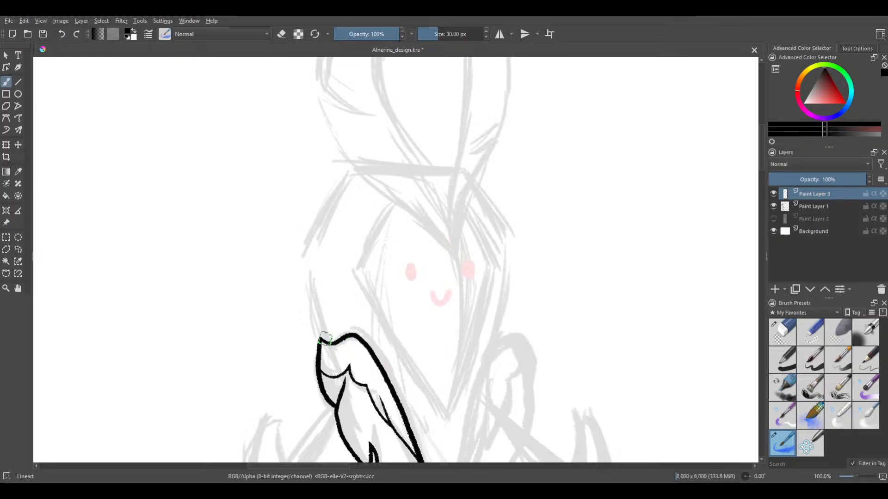
{"action": "left_click_drag", "start_coordinate": [322, 341], "coordinate": [303, 290]}
{"action": "key", "text": "ctrl+z"}
{"action": "scroll", "coordinate": [315, 307], "scroll_direction": "up", "scroll_amount": 1}
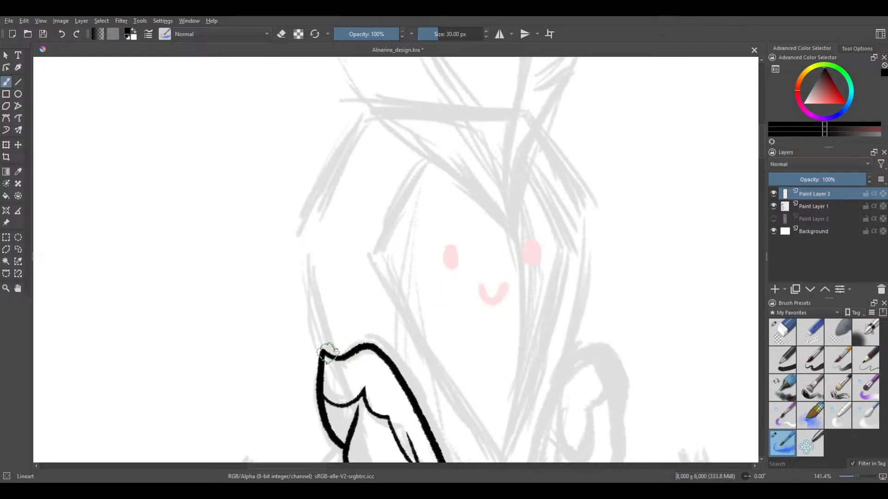
{"action": "left_click_drag", "start_coordinate": [327, 355], "coordinate": [310, 301]}
{"action": "key", "text": "ctrl+z"}
{"action": "left_click_drag", "start_coordinate": [327, 355], "coordinate": [304, 294]}
{"action": "key", "text": "ctrl+z"}
{"action": "mouse_move", "coordinate": [328, 355]}
{"action": "left_mouse_down"}
{"action": "mouse_move", "coordinate": [294, 254]}
{"action": "mouse_move", "coordinate": [266, 219]}
{"action": "left_mouse_up"}
{"action": "key", "text": "ctrl+z"}
Draw the hood's side line from the collar's tip up to a small outward spike and add a tuft of pointed feather strokes above it
{"action": "mouse_move", "coordinate": [326, 354]}
{"action": "left_mouse_down"}
{"action": "mouse_move", "coordinate": [293, 242]}
{"action": "mouse_move", "coordinate": [273, 215]}
{"action": "mouse_move", "coordinate": [251, 208]}
{"action": "mouse_move", "coordinate": [295, 215]}
{"action": "mouse_move", "coordinate": [291, 173]}
{"action": "left_mouse_up"}
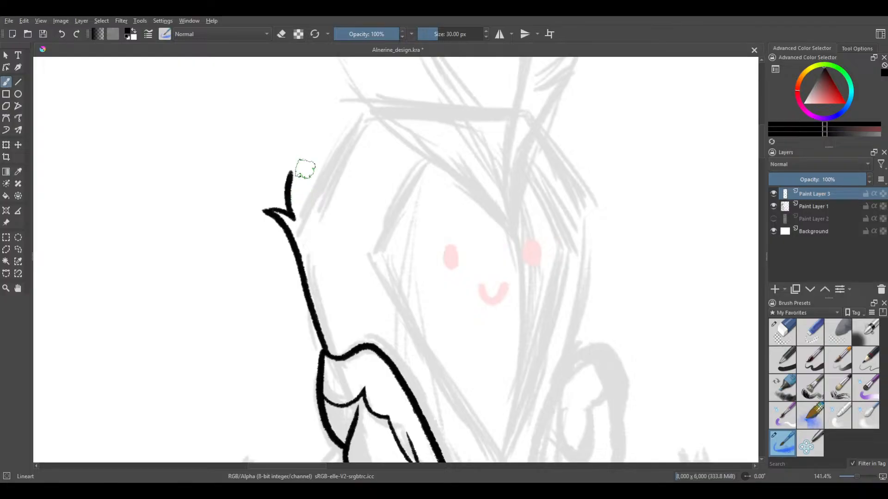
{"action": "left_click_drag", "start_coordinate": [300, 210], "coordinate": [295, 148]}
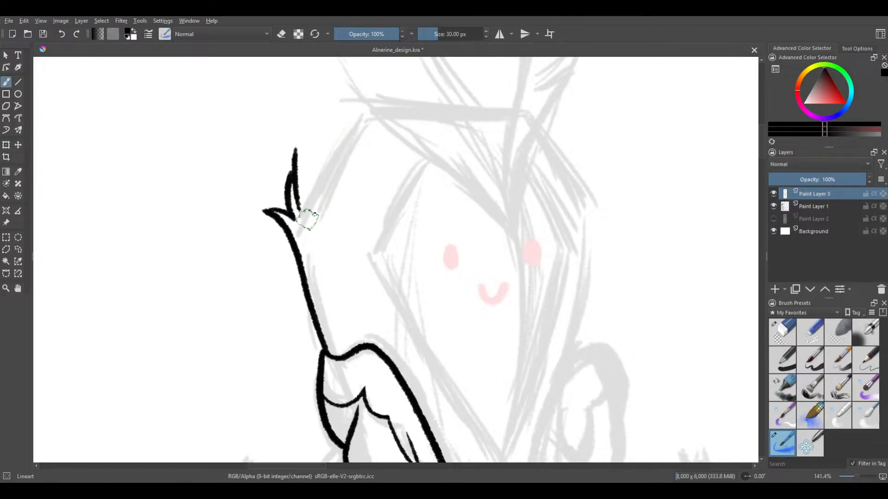
{"action": "left_click_drag", "start_coordinate": [301, 221], "coordinate": [327, 138]}
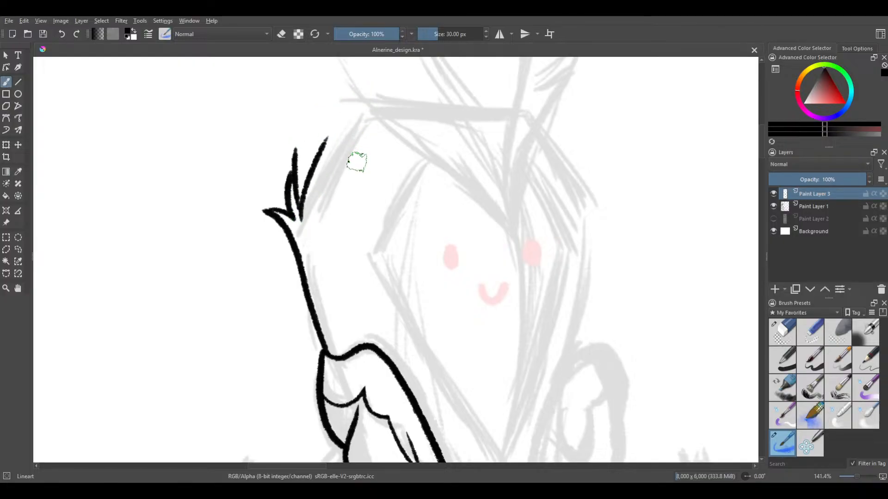
Examine the new feather tuft and the sketched headpiece above the face, from the point between the eyes to the round knob
{"action": "scroll", "coordinate": [338, 138], "scroll_direction": "down", "scroll_amount": 1}
{"action": "scroll", "coordinate": [339, 138], "scroll_direction": "down", "scroll_amount": 1}
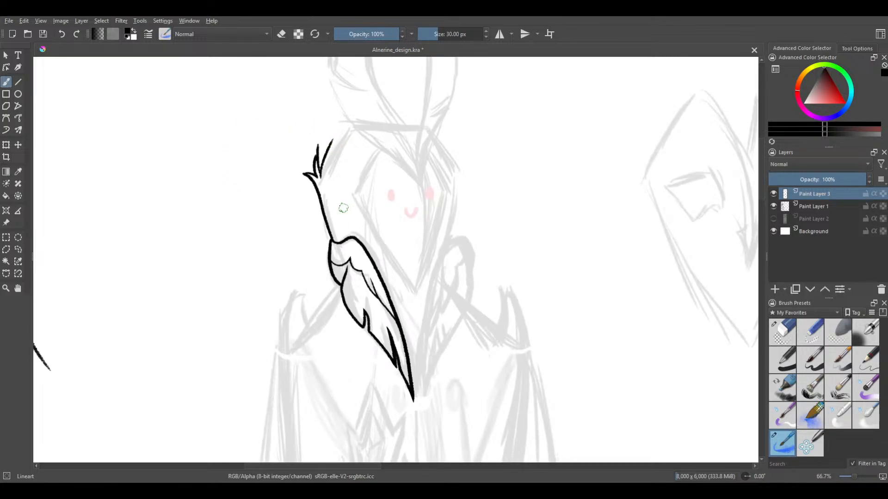
{"action": "scroll", "coordinate": [302, 198], "scroll_direction": "up", "scroll_amount": 2}
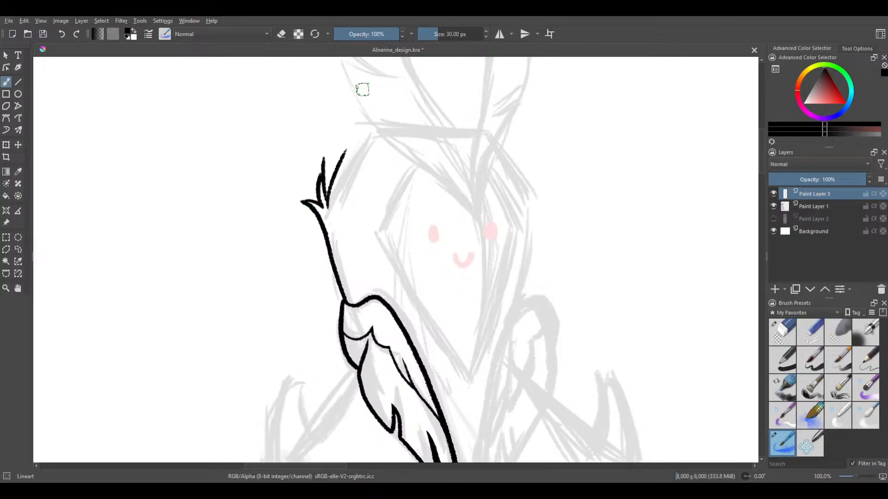
{"action": "mouse_move", "coordinate": [374, 206]}
{"action": "left_mouse_down"}
{"action": "mouse_move", "coordinate": [387, 147]}
{"action": "mouse_move", "coordinate": [284, 280]}
{"action": "left_mouse_up"}
{"action": "left_click_drag", "start_coordinate": [328, 226], "coordinate": [326, 245]}
{"action": "scroll", "coordinate": [294, 153], "scroll_direction": "up", "scroll_amount": 1}
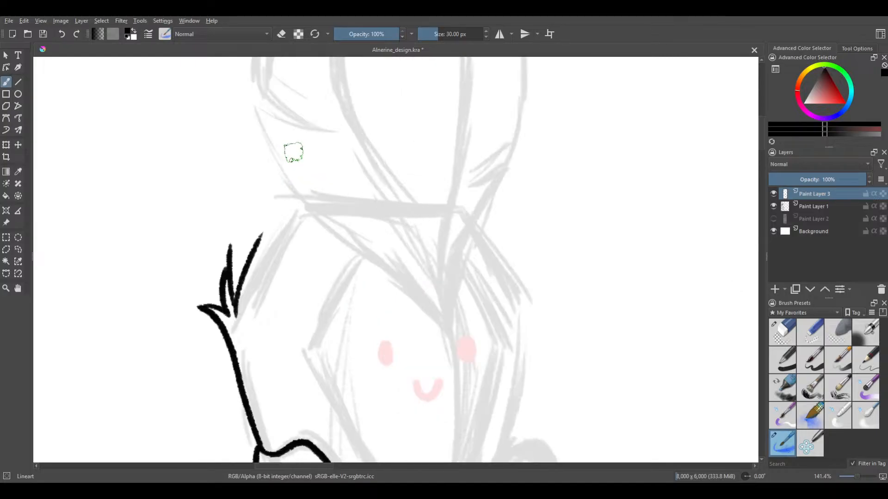
{"action": "mouse_move", "coordinate": [294, 152]}
{"action": "left_mouse_down"}
{"action": "mouse_move", "coordinate": [315, 261]}
{"action": "mouse_move", "coordinate": [339, 248]}
{"action": "mouse_move", "coordinate": [324, 271]}
{"action": "left_mouse_up"}
{"action": "scroll", "coordinate": [283, 198], "scroll_direction": "down", "scroll_amount": 1}
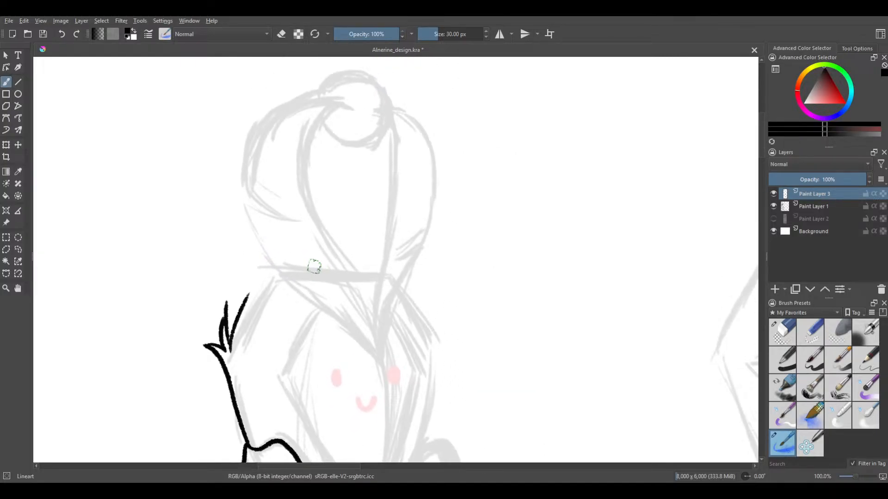
{"action": "left_click_drag", "start_coordinate": [379, 275], "coordinate": [369, 296]}
{"action": "scroll", "coordinate": [319, 308], "scroll_direction": "up", "scroll_amount": 1}
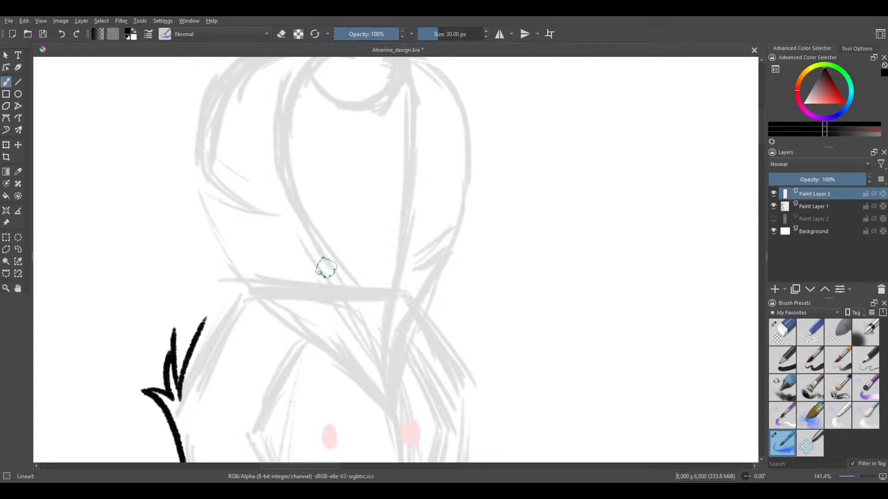
{"action": "scroll", "coordinate": [333, 293], "scroll_direction": "down", "scroll_amount": 1}
{"action": "left_click_drag", "start_coordinate": [337, 230], "coordinate": [341, 259]}
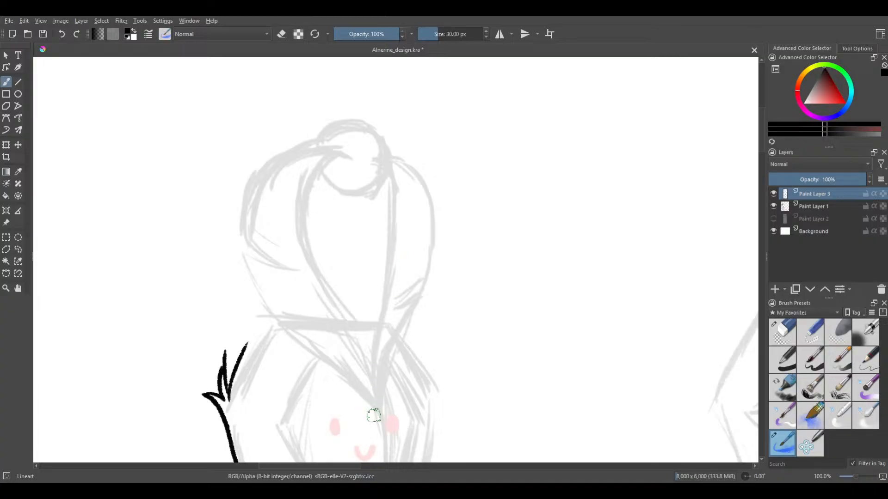
Try to draw the headpiece's long inner S-curve in one stroke from the point between the eyes up into the round knob
{"action": "mouse_move", "coordinate": [374, 383]}
{"action": "left_mouse_down"}
{"action": "mouse_move", "coordinate": [306, 254]}
{"action": "mouse_move", "coordinate": [302, 218]}
{"action": "mouse_move", "coordinate": [314, 174]}
{"action": "mouse_move", "coordinate": [344, 156]}
{"action": "left_mouse_up"}
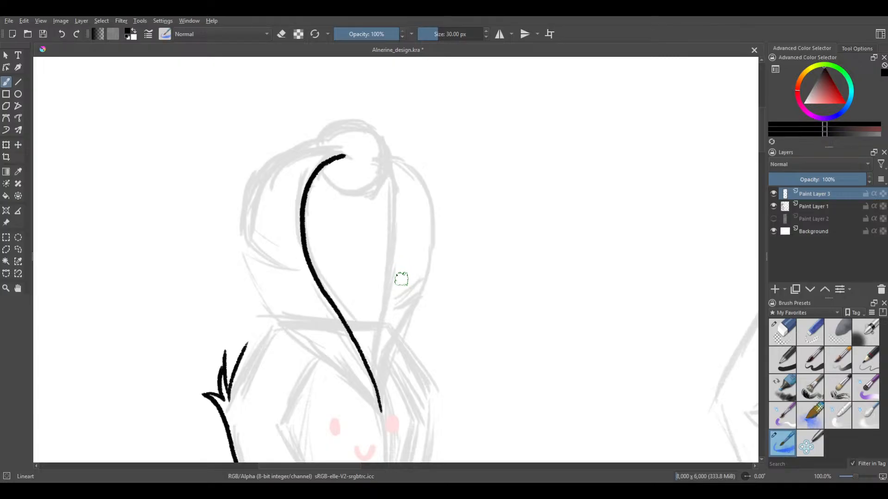
{"action": "key", "text": "ctrl+z"}
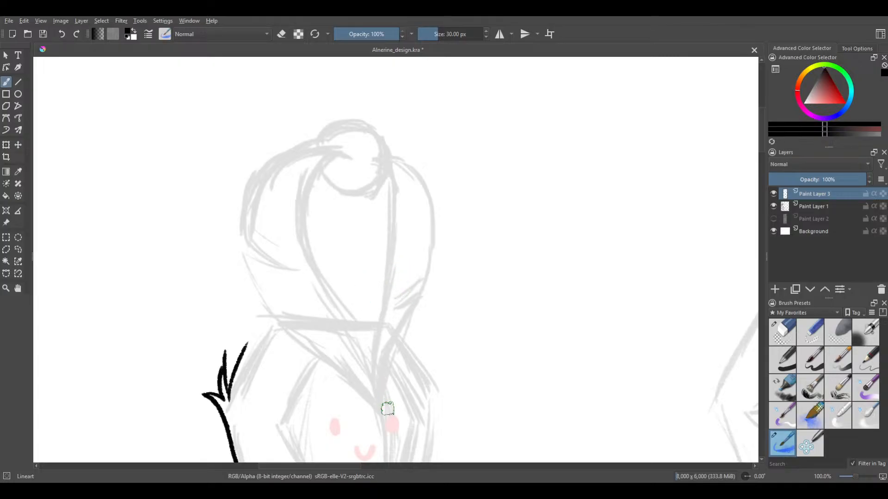
{"action": "left_click_drag", "start_coordinate": [382, 411], "coordinate": [348, 337]}
{"action": "key", "text": "ctrl+z"}
{"action": "mouse_move", "coordinate": [378, 409]}
{"action": "left_mouse_down"}
{"action": "mouse_move", "coordinate": [305, 241]}
{"action": "mouse_move", "coordinate": [303, 201]}
{"action": "mouse_move", "coordinate": [315, 167]}
{"action": "mouse_move", "coordinate": [338, 152]}
{"action": "mouse_move", "coordinate": [362, 157]}
{"action": "left_mouse_up"}
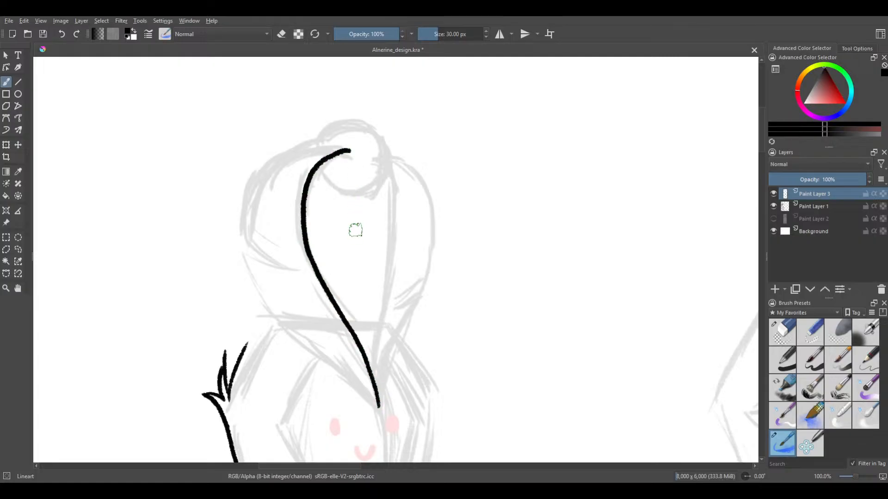
{"action": "key", "text": "ctrl+z"}
{"action": "mouse_move", "coordinate": [380, 411]}
{"action": "left_mouse_down"}
{"action": "mouse_move", "coordinate": [307, 237]}
{"action": "mouse_move", "coordinate": [310, 196]}
{"action": "mouse_move", "coordinate": [329, 167]}
{"action": "mouse_move", "coordinate": [354, 156]}
{"action": "left_mouse_up"}
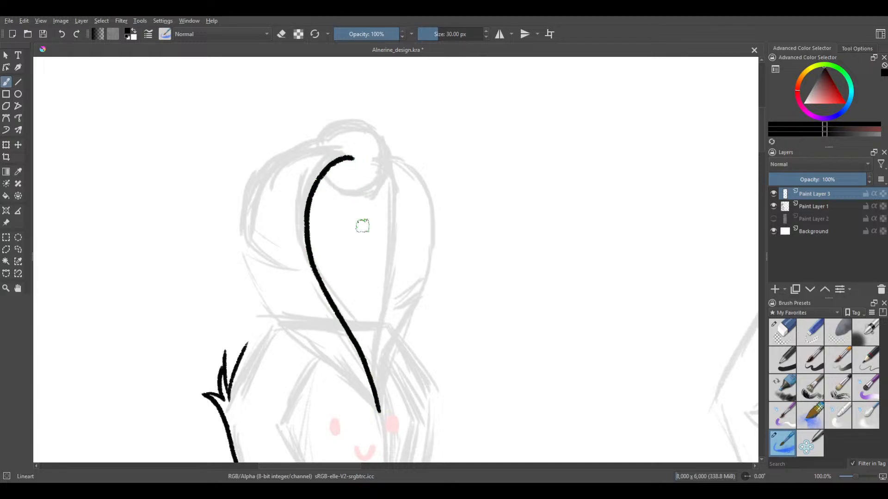
{"action": "key", "text": "ctrl+z"}
{"action": "mouse_move", "coordinate": [382, 418]}
{"action": "left_mouse_down"}
{"action": "mouse_move", "coordinate": [354, 350]}
{"action": "mouse_move", "coordinate": [308, 277]}
{"action": "mouse_move", "coordinate": [298, 182]}
{"action": "mouse_move", "coordinate": [346, 158]}
{"action": "left_mouse_up"}
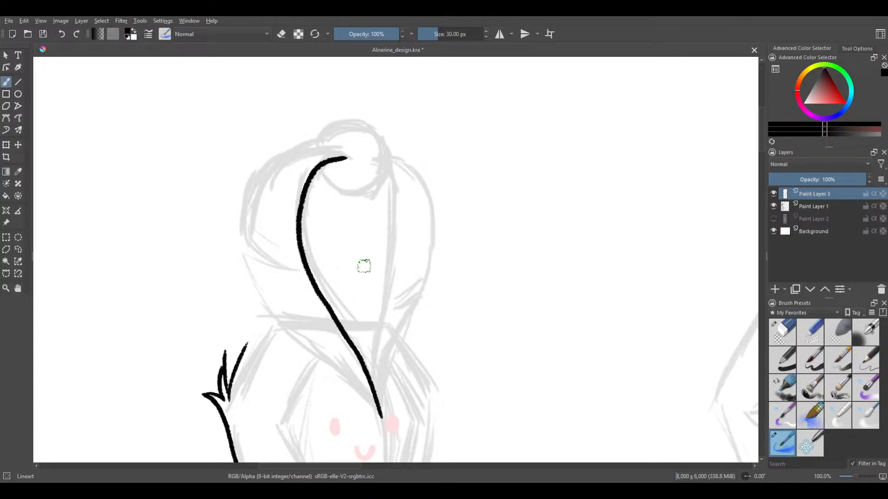
{"action": "key", "text": "ctrl+z"}
{"action": "mouse_move", "coordinate": [380, 407]}
{"action": "left_mouse_down"}
{"action": "mouse_move", "coordinate": [358, 348]}
{"action": "mouse_move", "coordinate": [319, 285]}
{"action": "mouse_move", "coordinate": [306, 236]}
{"action": "mouse_move", "coordinate": [311, 195]}
{"action": "mouse_move", "coordinate": [344, 156]}
{"action": "left_mouse_up"}
{"action": "key", "text": "ctrl+z"}
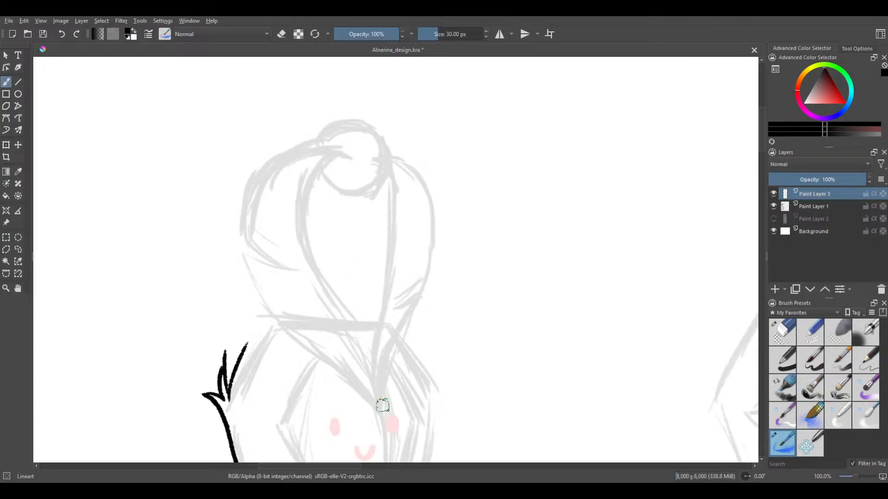
{"action": "mouse_move", "coordinate": [380, 409]}
{"action": "left_mouse_down"}
{"action": "mouse_move", "coordinate": [368, 365]}
{"action": "mouse_move", "coordinate": [300, 250]}
{"action": "mouse_move", "coordinate": [300, 196]}
{"action": "mouse_move", "coordinate": [327, 160]}
{"action": "mouse_move", "coordinate": [349, 160]}
{"action": "left_mouse_up"}
{"action": "key", "text": "ctrl+z"}
{"action": "mouse_move", "coordinate": [379, 411]}
{"action": "left_mouse_down"}
{"action": "mouse_move", "coordinate": [367, 368]}
{"action": "mouse_move", "coordinate": [312, 277]}
{"action": "mouse_move", "coordinate": [301, 221]}
{"action": "mouse_move", "coordinate": [323, 171]}
{"action": "mouse_move", "coordinate": [360, 162]}
{"action": "left_mouse_up"}
{"action": "key", "text": "ctrl+z"}
{"action": "mouse_move", "coordinate": [382, 414]}
{"action": "left_mouse_down"}
{"action": "mouse_move", "coordinate": [308, 241]}
{"action": "mouse_move", "coordinate": [315, 183]}
{"action": "mouse_move", "coordinate": [359, 156]}
{"action": "left_mouse_up"}
{"action": "key", "text": "ctrl+z"}
{"action": "mouse_move", "coordinate": [380, 411]}
{"action": "left_mouse_down"}
{"action": "mouse_move", "coordinate": [361, 350]}
{"action": "mouse_move", "coordinate": [309, 267]}
{"action": "mouse_move", "coordinate": [354, 161]}
{"action": "mouse_move", "coordinate": [366, 190]}
{"action": "left_mouse_up"}
{"action": "key", "text": "ctrl+z"}
{"action": "mouse_move", "coordinate": [380, 410]}
{"action": "left_mouse_down"}
{"action": "mouse_move", "coordinate": [313, 258]}
{"action": "mouse_move", "coordinate": [309, 192]}
{"action": "mouse_move", "coordinate": [358, 167]}
{"action": "left_mouse_up"}
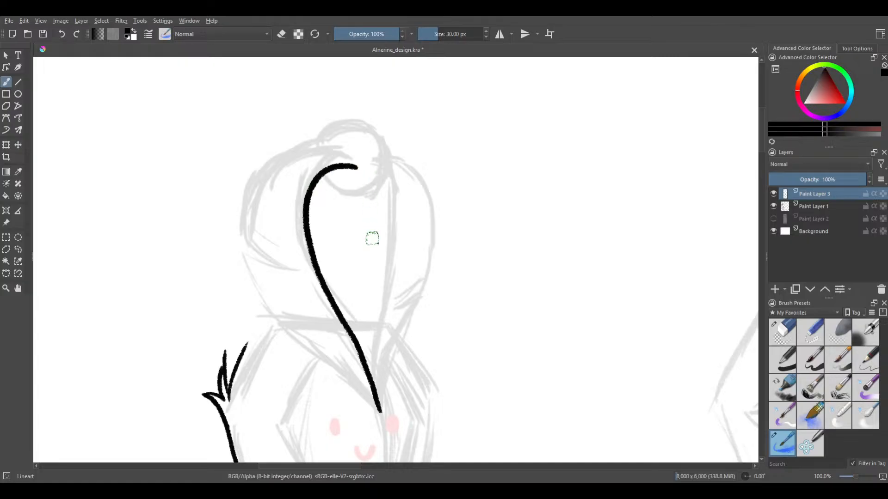
{"action": "key", "text": "ctrl+z"}
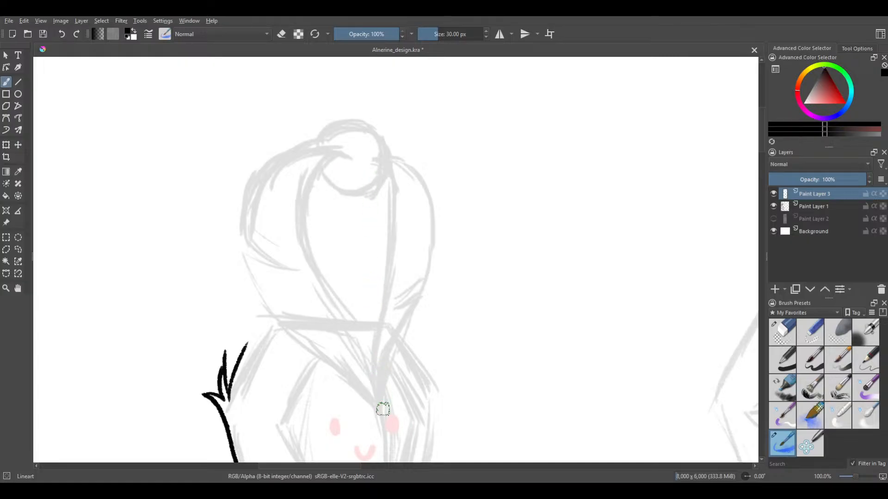
{"action": "left_click_drag", "start_coordinate": [378, 409], "coordinate": [343, 325]}
{"action": "key", "text": "ctrl+z"}
{"action": "mouse_move", "coordinate": [383, 413]}
{"action": "left_mouse_down"}
{"action": "mouse_move", "coordinate": [356, 337]}
{"action": "mouse_move", "coordinate": [307, 251]}
{"action": "mouse_move", "coordinate": [309, 189]}
{"action": "mouse_move", "coordinate": [357, 170]}
{"action": "left_mouse_up"}
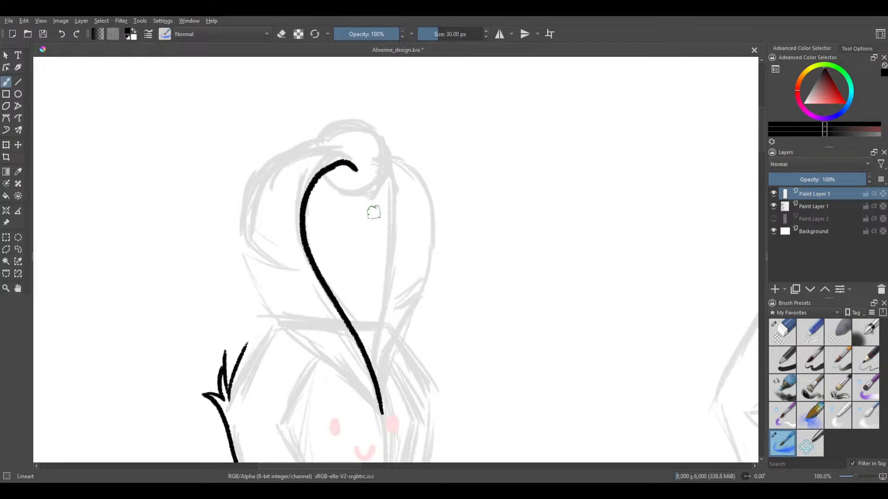
{"action": "key", "text": "ctrl+z"}
{"action": "mouse_move", "coordinate": [382, 415]}
{"action": "left_mouse_down"}
{"action": "mouse_move", "coordinate": [295, 237]}
{"action": "mouse_move", "coordinate": [355, 168]}
{"action": "left_mouse_up"}
{"action": "key", "text": "ctrl+z"}
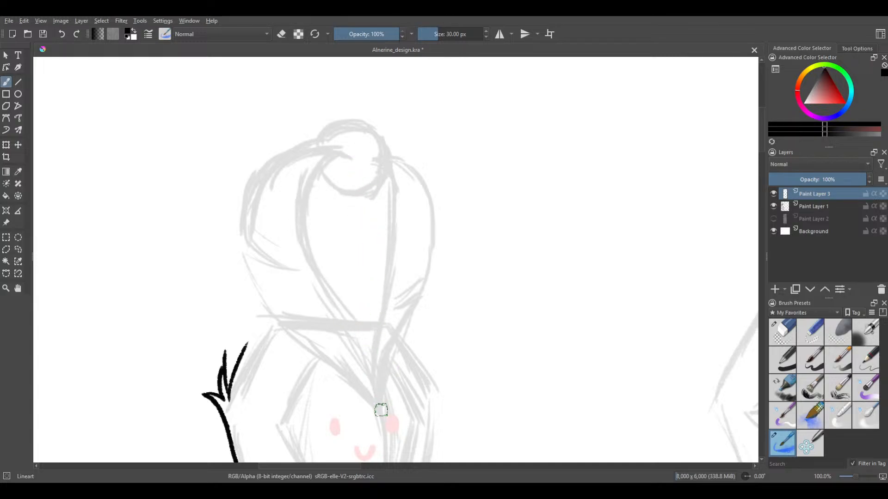
{"action": "mouse_move", "coordinate": [381, 410]}
{"action": "left_mouse_down"}
{"action": "mouse_move", "coordinate": [360, 341]}
{"action": "mouse_move", "coordinate": [310, 251]}
{"action": "mouse_move", "coordinate": [306, 200]}
{"action": "mouse_move", "coordinate": [355, 168]}
{"action": "left_mouse_up"}
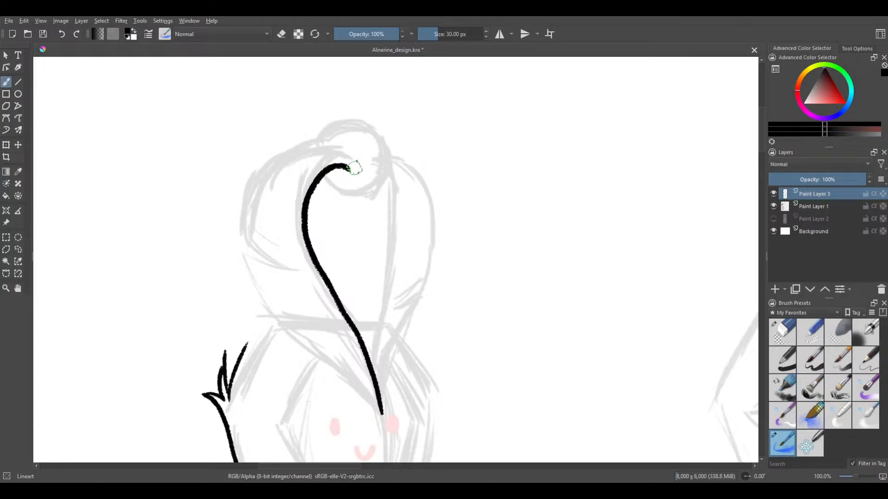
{"action": "key", "text": "ctrl+z"}
{"action": "mouse_move", "coordinate": [374, 398]}
{"action": "left_mouse_down"}
{"action": "mouse_move", "coordinate": [314, 277]}
{"action": "mouse_move", "coordinate": [302, 199]}
{"action": "mouse_move", "coordinate": [354, 164]}
{"action": "left_mouse_up"}
{"action": "key", "text": "ctrl+z"}
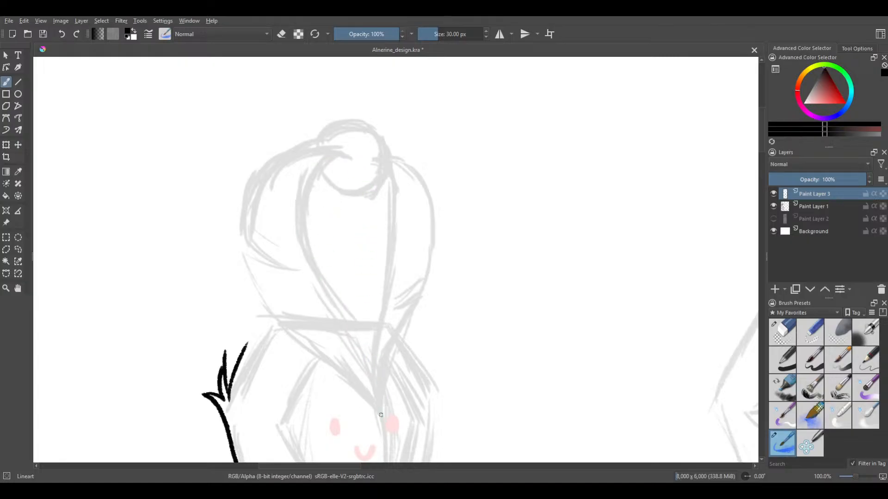
{"action": "mouse_move", "coordinate": [381, 414]}
{"action": "left_mouse_down"}
{"action": "mouse_move", "coordinate": [354, 333]}
{"action": "mouse_move", "coordinate": [305, 252]}
{"action": "mouse_move", "coordinate": [319, 155]}
{"action": "mouse_move", "coordinate": [351, 156]}
{"action": "left_mouse_up"}
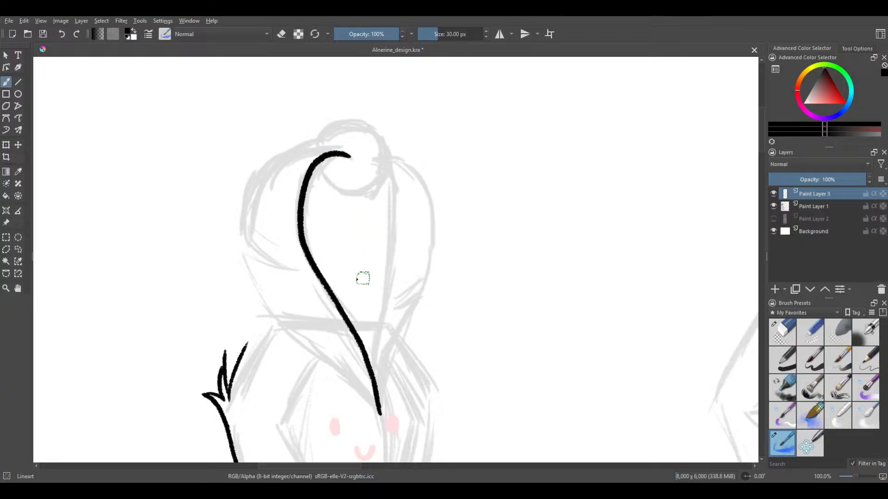
{"action": "key", "text": "ctrl+z"}
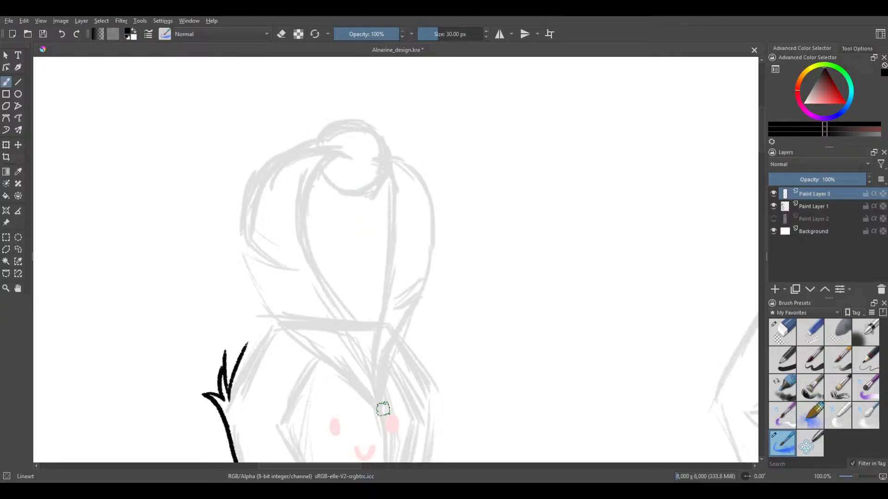
{"action": "mouse_move", "coordinate": [381, 411]}
{"action": "left_mouse_down"}
{"action": "mouse_move", "coordinate": [318, 241]}
{"action": "mouse_move", "coordinate": [324, 176]}
{"action": "left_mouse_up"}
{"action": "key", "text": "ctrl+z"}
{"action": "mouse_move", "coordinate": [379, 410]}
{"action": "left_mouse_down"}
{"action": "mouse_move", "coordinate": [316, 256]}
{"action": "mouse_move", "coordinate": [305, 203]}
{"action": "mouse_move", "coordinate": [332, 167]}
{"action": "left_mouse_up"}
{"action": "key", "text": "ctrl+z"}
{"action": "mouse_move", "coordinate": [379, 414]}
{"action": "left_mouse_down"}
{"action": "mouse_move", "coordinate": [305, 233]}
{"action": "mouse_move", "coordinate": [357, 172]}
{"action": "left_mouse_up"}
{"action": "key", "text": "ctrl+z"}
{"action": "mouse_move", "coordinate": [378, 412]}
{"action": "left_mouse_down"}
{"action": "mouse_move", "coordinate": [310, 244]}
{"action": "mouse_move", "coordinate": [316, 188]}
{"action": "mouse_move", "coordinate": [353, 160]}
{"action": "left_mouse_up"}
{"action": "key", "text": "ctrl+z"}
{"action": "mouse_move", "coordinate": [379, 411]}
{"action": "left_mouse_down"}
{"action": "mouse_move", "coordinate": [305, 244]}
{"action": "mouse_move", "coordinate": [304, 189]}
{"action": "mouse_move", "coordinate": [327, 155]}
{"action": "mouse_move", "coordinate": [356, 157]}
{"action": "left_mouse_up"}
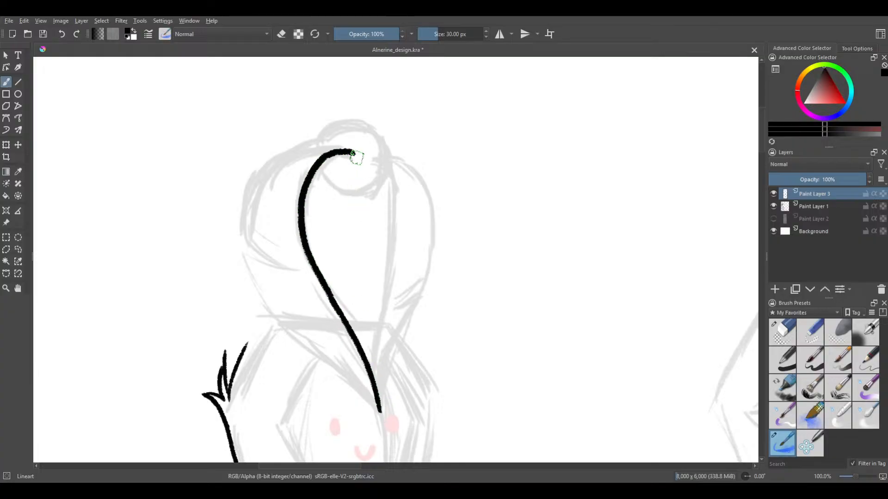
{"action": "key", "text": "ctrl+z"}
{"action": "mouse_move", "coordinate": [375, 393]}
{"action": "left_mouse_down"}
{"action": "mouse_move", "coordinate": [304, 247]}
{"action": "mouse_move", "coordinate": [304, 205]}
{"action": "mouse_move", "coordinate": [327, 170]}
{"action": "mouse_move", "coordinate": [322, 154]}
{"action": "mouse_move", "coordinate": [308, 179]}
{"action": "mouse_move", "coordinate": [306, 243]}
{"action": "left_mouse_up"}
{"action": "key", "text": "ctrl+z"}
Try to draw the headpiece's inner curve in shorter sections from both ends and as full upward strokes from the point between the eyes
{"action": "key", "text": "ctrl+z"}
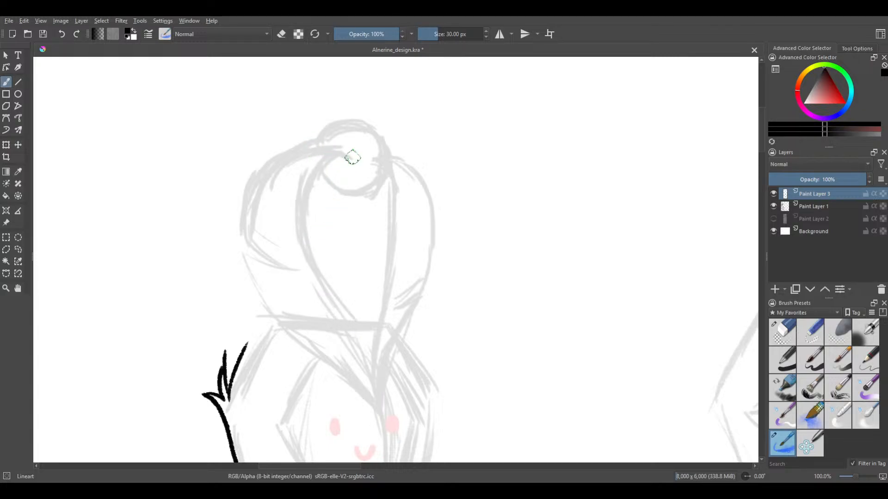
{"action": "mouse_move", "coordinate": [349, 154]}
{"action": "left_mouse_down"}
{"action": "mouse_move", "coordinate": [310, 169]}
{"action": "mouse_move", "coordinate": [298, 235]}
{"action": "left_mouse_up"}
{"action": "key", "text": "ctrl+z"}
{"action": "left_click_drag", "start_coordinate": [379, 409], "coordinate": [325, 273]}
{"action": "key", "text": "ctrl+z"}
{"action": "left_click_drag", "start_coordinate": [384, 414], "coordinate": [362, 353]}
{"action": "key", "text": "ctrl+z"}
{"action": "mouse_move", "coordinate": [382, 413]}
{"action": "left_mouse_down"}
{"action": "mouse_move", "coordinate": [326, 287]}
{"action": "mouse_move", "coordinate": [318, 181]}
{"action": "left_mouse_up"}
{"action": "key", "text": "ctrl+z"}
{"action": "mouse_move", "coordinate": [377, 403]}
{"action": "left_mouse_down"}
{"action": "mouse_move", "coordinate": [315, 281]}
{"action": "mouse_move", "coordinate": [301, 209]}
{"action": "mouse_move", "coordinate": [349, 157]}
{"action": "left_mouse_up"}
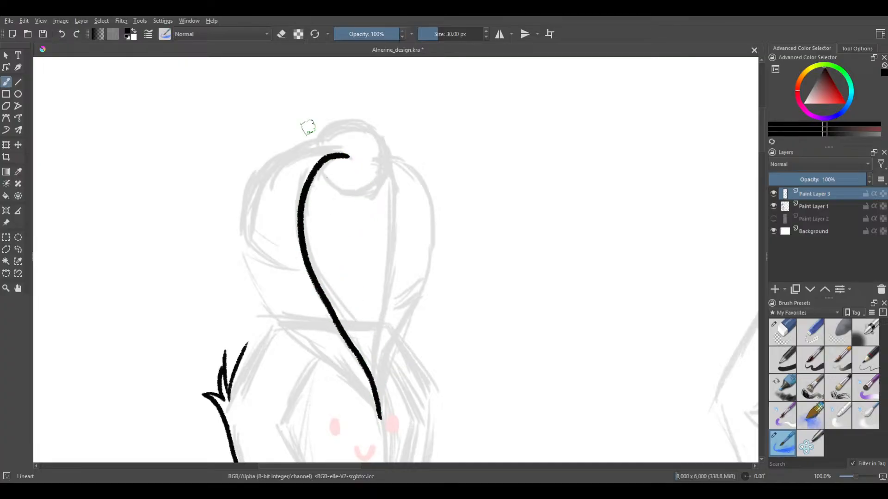
{"action": "key", "text": "ctrl+z"}
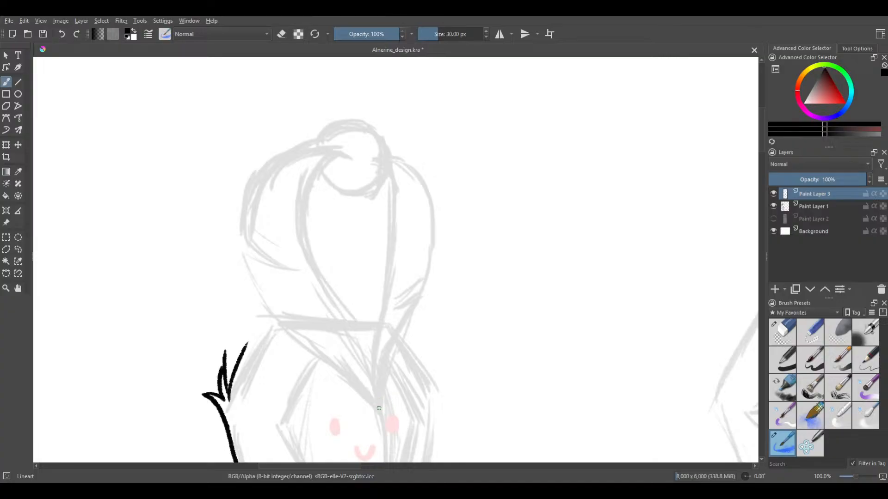
{"action": "mouse_move", "coordinate": [379, 408]}
{"action": "left_mouse_down"}
{"action": "mouse_move", "coordinate": [375, 383]}
{"action": "mouse_move", "coordinate": [329, 316]}
{"action": "left_mouse_up"}
{"action": "key", "text": "ctrl+z"}
{"action": "mouse_move", "coordinate": [382, 415]}
{"action": "left_mouse_down"}
{"action": "mouse_move", "coordinate": [369, 352]}
{"action": "mouse_move", "coordinate": [367, 374]}
{"action": "left_mouse_up"}
{"action": "key", "text": "ctrl+z"}
{"action": "mouse_move", "coordinate": [380, 409]}
{"action": "left_mouse_down"}
{"action": "mouse_move", "coordinate": [359, 352]}
{"action": "mouse_move", "coordinate": [303, 272]}
{"action": "mouse_move", "coordinate": [308, 231]}
{"action": "left_mouse_up"}
{"action": "key", "text": "ctrl+z"}
{"action": "mouse_move", "coordinate": [379, 402]}
{"action": "left_mouse_down"}
{"action": "mouse_move", "coordinate": [298, 221]}
{"action": "mouse_move", "coordinate": [338, 157]}
{"action": "mouse_move", "coordinate": [323, 162]}
{"action": "mouse_move", "coordinate": [299, 234]}
{"action": "mouse_move", "coordinate": [360, 361]}
{"action": "left_mouse_up"}
{"action": "key", "text": "ctrl+z"}
{"action": "key", "text": "ctrl+z"}
{"action": "mouse_move", "coordinate": [345, 152]}
{"action": "left_mouse_down"}
{"action": "mouse_move", "coordinate": [305, 191]}
{"action": "mouse_move", "coordinate": [312, 249]}
{"action": "left_mouse_up"}
{"action": "left_click_drag", "start_coordinate": [342, 303], "coordinate": [382, 407]}
{"action": "key", "text": "ctrl+z"}
{"action": "mouse_move", "coordinate": [383, 416]}
{"action": "left_mouse_down"}
{"action": "mouse_move", "coordinate": [361, 338]}
{"action": "mouse_move", "coordinate": [318, 254]}
{"action": "mouse_move", "coordinate": [312, 192]}
{"action": "mouse_move", "coordinate": [353, 162]}
{"action": "left_mouse_up"}
{"action": "key", "text": "ctrl+z"}
{"action": "mouse_move", "coordinate": [381, 415]}
{"action": "left_mouse_down"}
{"action": "mouse_move", "coordinate": [301, 242]}
{"action": "mouse_move", "coordinate": [303, 188]}
{"action": "mouse_move", "coordinate": [351, 156]}
{"action": "left_mouse_up"}
{"action": "key", "text": "ctrl+z"}
{"action": "mouse_move", "coordinate": [379, 411]}
{"action": "left_mouse_down"}
{"action": "mouse_move", "coordinate": [354, 344]}
{"action": "mouse_move", "coordinate": [302, 265]}
{"action": "mouse_move", "coordinate": [295, 210]}
{"action": "mouse_move", "coordinate": [336, 167]}
{"action": "left_mouse_up"}
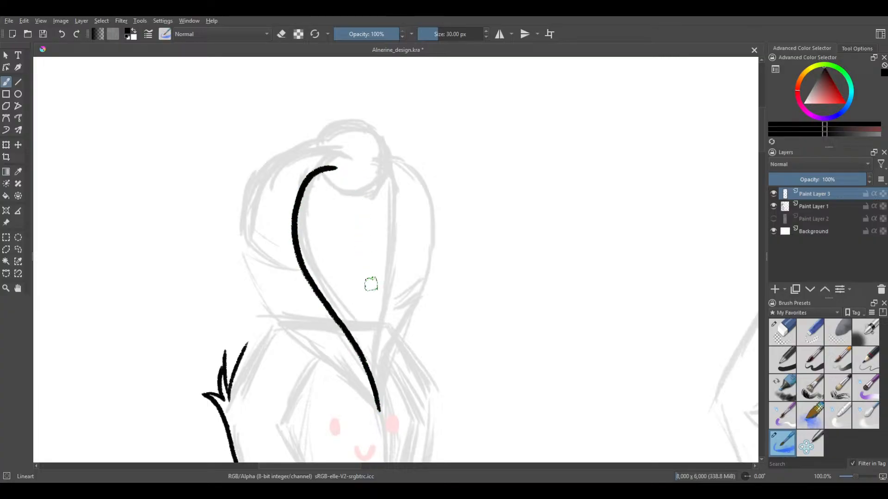
{"action": "key", "text": "ctrl+z"}
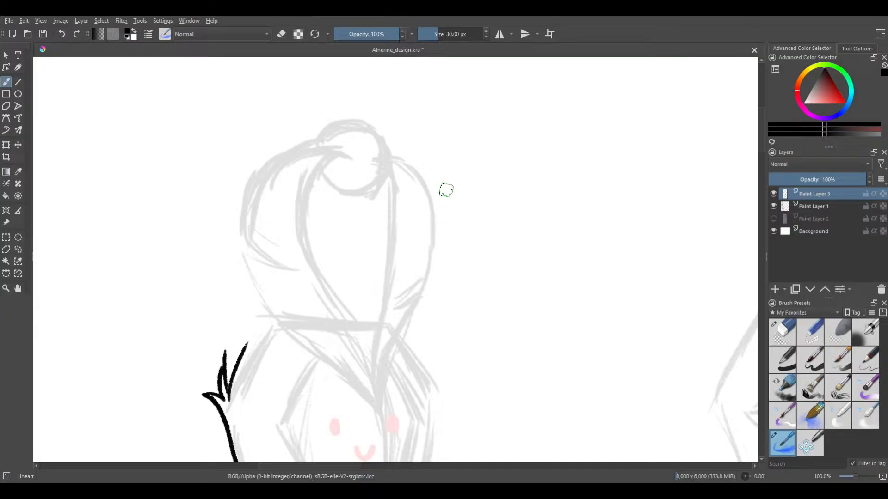
Try to draw the headpiece's inner S-curve from the knob down to the point between the eyes, in full and partial strokes
{"action": "mouse_move", "coordinate": [343, 153]}
{"action": "left_mouse_down"}
{"action": "mouse_move", "coordinate": [317, 164]}
{"action": "mouse_move", "coordinate": [301, 218]}
{"action": "mouse_move", "coordinate": [311, 261]}
{"action": "mouse_move", "coordinate": [366, 357]}
{"action": "mouse_move", "coordinate": [383, 410]}
{"action": "left_mouse_up"}
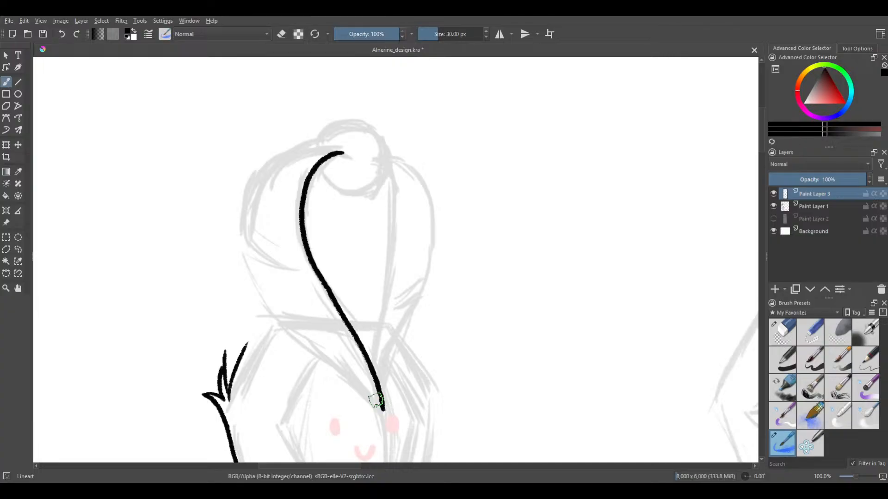
{"action": "key", "text": "ctrl+z"}
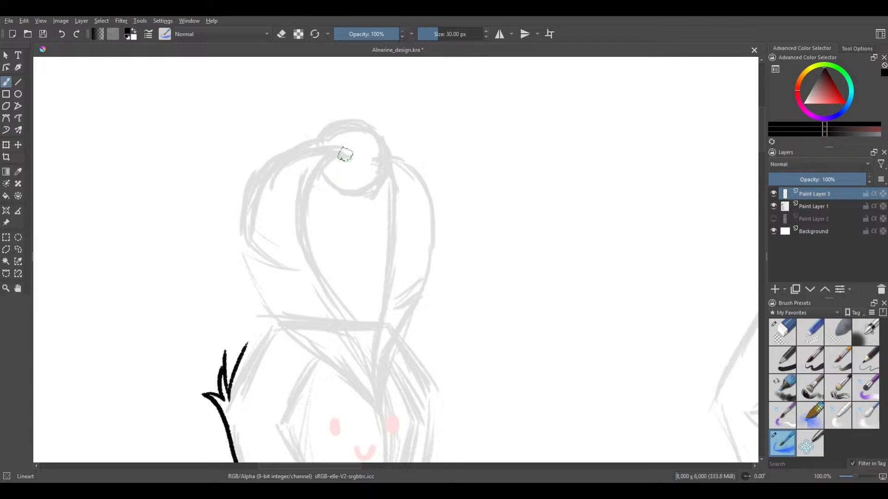
{"action": "key", "text": "ctrl+z"}
{"action": "mouse_move", "coordinate": [310, 177]}
{"action": "left_mouse_down"}
{"action": "mouse_move", "coordinate": [306, 244]}
{"action": "mouse_move", "coordinate": [351, 322]}
{"action": "left_mouse_up"}
{"action": "key", "text": "ctrl+z"}
{"action": "left_click_drag", "start_coordinate": [345, 157], "coordinate": [308, 185]}
{"action": "key", "text": "ctrl+z"}
{"action": "left_click_drag", "start_coordinate": [380, 415], "coordinate": [356, 340]}
{"action": "key", "text": "ctrl+z"}
{"action": "left_click_drag", "start_coordinate": [379, 412], "coordinate": [344, 336]}
{"action": "key", "text": "ctrl+z"}
{"action": "mouse_move", "coordinate": [377, 396]}
{"action": "left_mouse_down"}
{"action": "mouse_move", "coordinate": [317, 253]}
{"action": "mouse_move", "coordinate": [324, 200]}
{"action": "left_mouse_up"}
{"action": "key", "text": "ctrl+z"}
{"action": "mouse_move", "coordinate": [338, 154]}
{"action": "left_mouse_down"}
{"action": "mouse_move", "coordinate": [304, 184]}
{"action": "mouse_move", "coordinate": [304, 242]}
{"action": "mouse_move", "coordinate": [354, 332]}
{"action": "mouse_move", "coordinate": [371, 416]}
{"action": "left_mouse_up"}
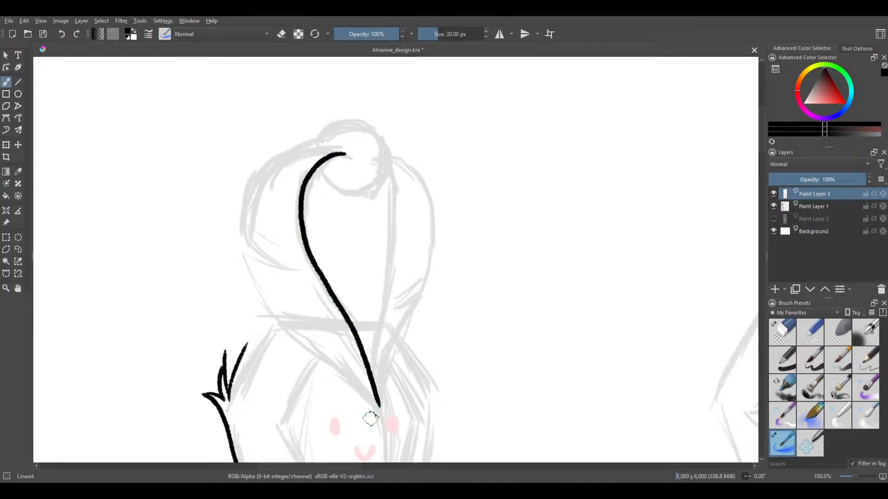
{"action": "key", "text": "ctrl+z"}
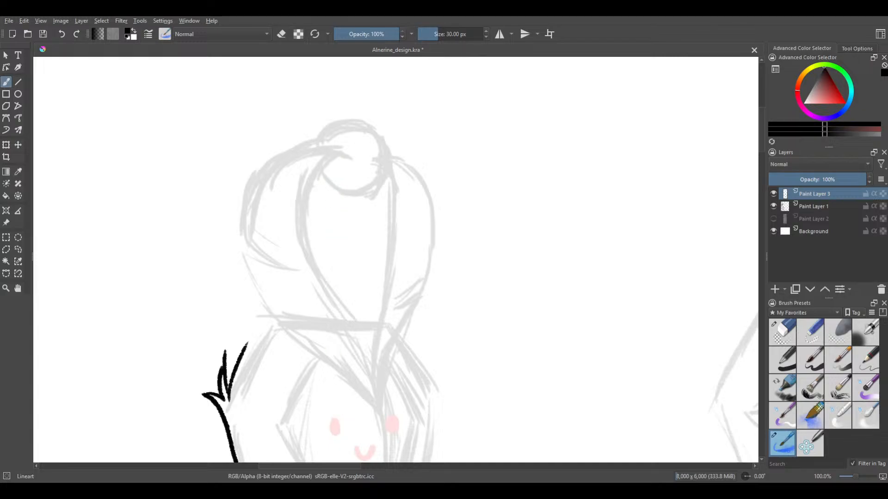
Save the drawing
{"action": "key", "text": "ctrl+s"}
Try to draw the inner curve's upper part from the knob down to the headpiece's band and extend it toward the eyes
{"action": "key", "text": "ctrl+z"}
{"action": "mouse_move", "coordinate": [332, 158]}
{"action": "left_mouse_down"}
{"action": "mouse_move", "coordinate": [312, 183]}
{"action": "mouse_move", "coordinate": [319, 191]}
{"action": "left_mouse_up"}
{"action": "key", "text": "ctrl+z"}
{"action": "mouse_move", "coordinate": [332, 157]}
{"action": "left_mouse_down"}
{"action": "mouse_move", "coordinate": [307, 185]}
{"action": "mouse_move", "coordinate": [305, 234]}
{"action": "mouse_move", "coordinate": [317, 265]}
{"action": "left_mouse_up"}
{"action": "key", "text": "ctrl+z"}
{"action": "mouse_move", "coordinate": [343, 156]}
{"action": "left_mouse_down"}
{"action": "mouse_move", "coordinate": [314, 178]}
{"action": "mouse_move", "coordinate": [306, 220]}
{"action": "mouse_move", "coordinate": [322, 275]}
{"action": "mouse_move", "coordinate": [351, 325]}
{"action": "left_mouse_up"}
{"action": "key", "text": "ctrl+z"}
{"action": "scroll", "coordinate": [325, 252], "scroll_direction": "down", "scroll_amount": 2}
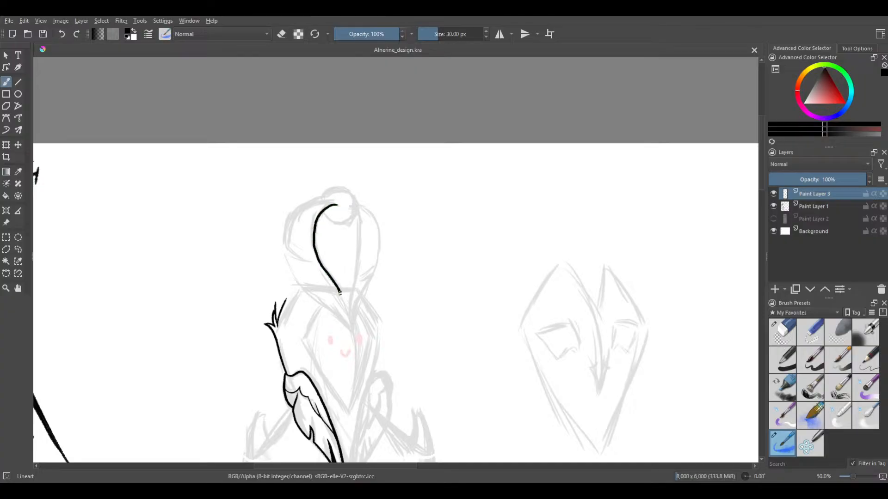
{"action": "left_click_drag", "start_coordinate": [340, 292], "coordinate": [351, 316]}
{"action": "key", "text": "ctrl+z"}
{"action": "scroll", "coordinate": [313, 247], "scroll_direction": "up", "scroll_amount": 1}
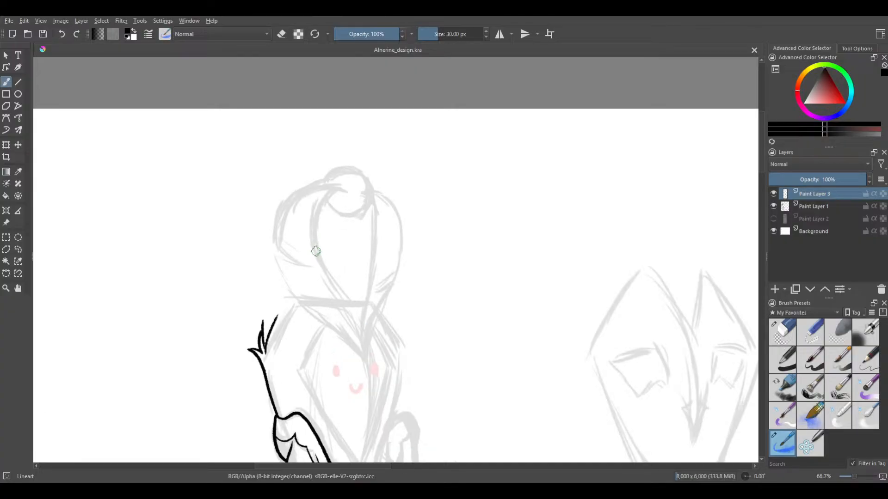
Set the freehand brush's smoothing to Basic
{"action": "left_click", "coordinate": [854, 49]}
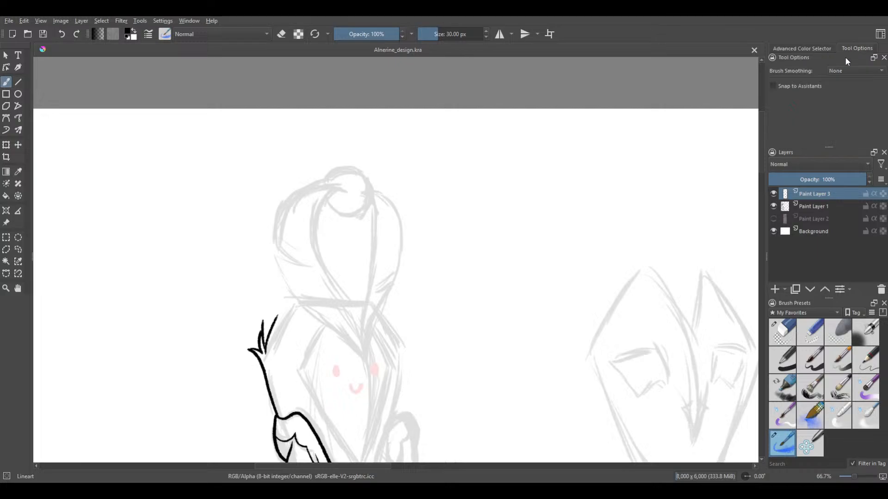
{"action": "left_click", "coordinate": [835, 84]}
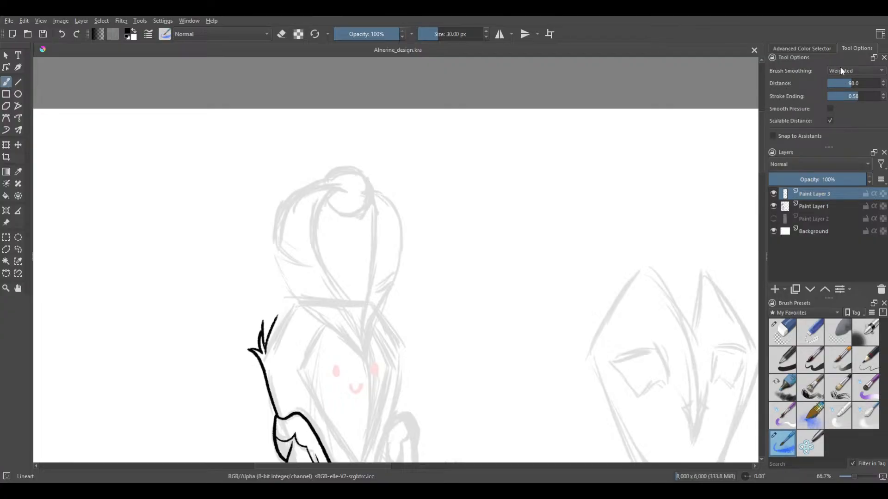
{"action": "left_click", "coordinate": [839, 67]}
{"action": "left_click", "coordinate": [839, 65]}
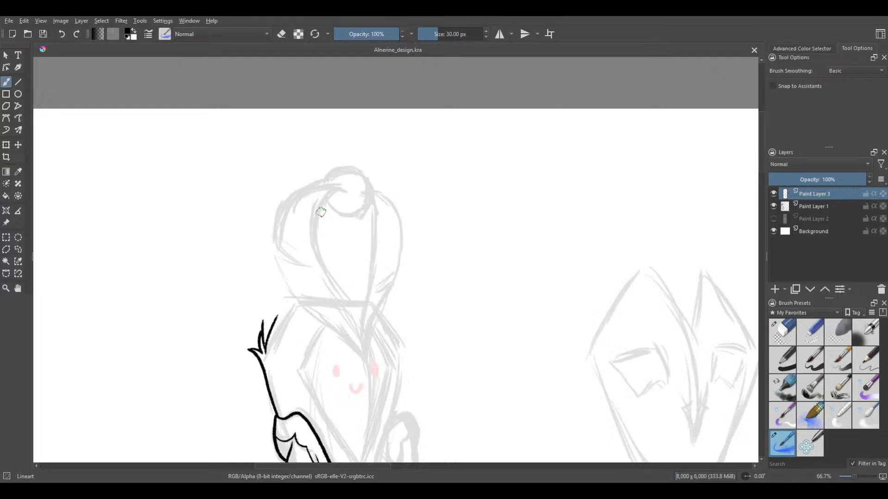
Try to draw the headpiece's inner S-curve with Basic smoothing, mainly in strokes running from the knob down to the point between the eyes
{"action": "scroll", "coordinate": [326, 224], "scroll_direction": "up", "scroll_amount": 1}
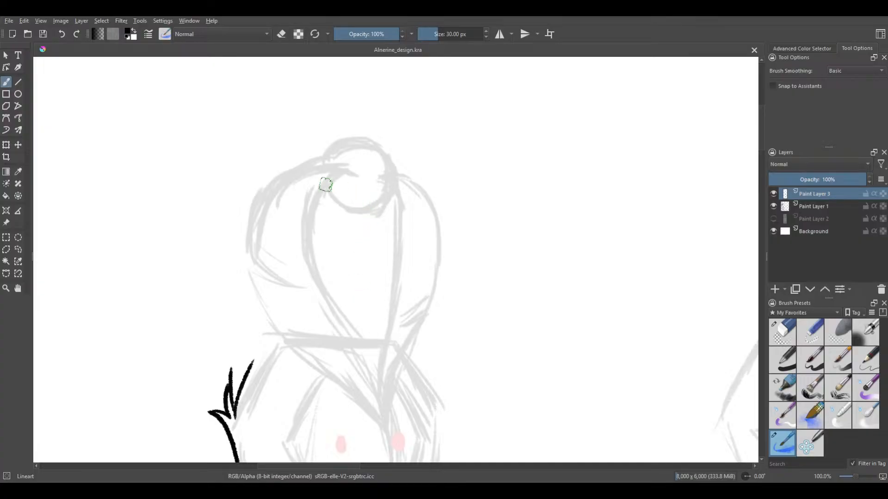
{"action": "mouse_move", "coordinate": [337, 171]}
{"action": "left_mouse_down"}
{"action": "mouse_move", "coordinate": [313, 201]}
{"action": "mouse_move", "coordinate": [314, 265]}
{"action": "mouse_move", "coordinate": [386, 408]}
{"action": "left_mouse_up"}
{"action": "key", "text": "ctrl+z"}
{"action": "key", "text": "ctrl+z"}
{"action": "left_click_drag", "start_coordinate": [359, 175], "coordinate": [322, 184]}
{"action": "key", "text": "ctrl+z"}
{"action": "key", "text": "ctrl+z"}
{"action": "left_click_drag", "start_coordinate": [336, 175], "coordinate": [312, 207]}
{"action": "key", "text": "ctrl+z"}
{"action": "mouse_move", "coordinate": [354, 174]}
{"action": "left_mouse_down"}
{"action": "mouse_move", "coordinate": [311, 210]}
{"action": "mouse_move", "coordinate": [310, 242]}
{"action": "mouse_move", "coordinate": [319, 289]}
{"action": "left_mouse_up"}
{"action": "key", "text": "ctrl+z"}
{"action": "mouse_move", "coordinate": [357, 174]}
{"action": "left_mouse_down"}
{"action": "mouse_move", "coordinate": [342, 174]}
{"action": "mouse_move", "coordinate": [308, 221]}
{"action": "mouse_move", "coordinate": [310, 270]}
{"action": "mouse_move", "coordinate": [373, 375]}
{"action": "mouse_move", "coordinate": [376, 431]}
{"action": "mouse_move", "coordinate": [378, 398]}
{"action": "mouse_move", "coordinate": [350, 359]}
{"action": "left_mouse_up"}
{"action": "key", "text": "ctrl+z"}
{"action": "key", "text": "ctrl+z"}
{"action": "mouse_move", "coordinate": [389, 433]}
{"action": "left_mouse_down"}
{"action": "mouse_move", "coordinate": [380, 398]}
{"action": "mouse_move", "coordinate": [312, 265]}
{"action": "mouse_move", "coordinate": [317, 214]}
{"action": "mouse_move", "coordinate": [347, 191]}
{"action": "left_mouse_up"}
{"action": "key", "text": "ctrl+z"}
{"action": "mouse_move", "coordinate": [386, 432]}
{"action": "left_mouse_down"}
{"action": "mouse_move", "coordinate": [293, 216]}
{"action": "mouse_move", "coordinate": [350, 206]}
{"action": "left_mouse_up"}
{"action": "key", "text": "ctrl+z"}
{"action": "mouse_move", "coordinate": [354, 173]}
{"action": "left_mouse_down"}
{"action": "mouse_move", "coordinate": [320, 184]}
{"action": "mouse_move", "coordinate": [306, 210]}
{"action": "mouse_move", "coordinate": [304, 244]}
{"action": "mouse_move", "coordinate": [357, 343]}
{"action": "mouse_move", "coordinate": [387, 431]}
{"action": "left_mouse_up"}
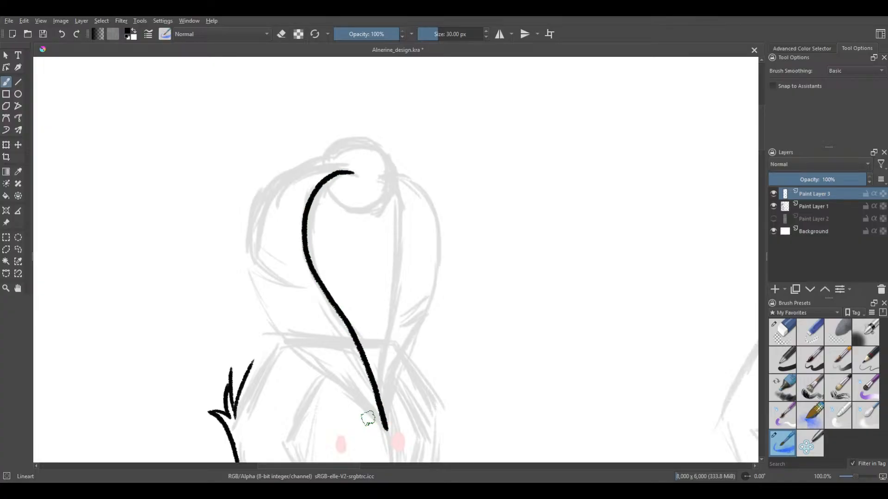
{"action": "key", "text": "ctrl+z"}
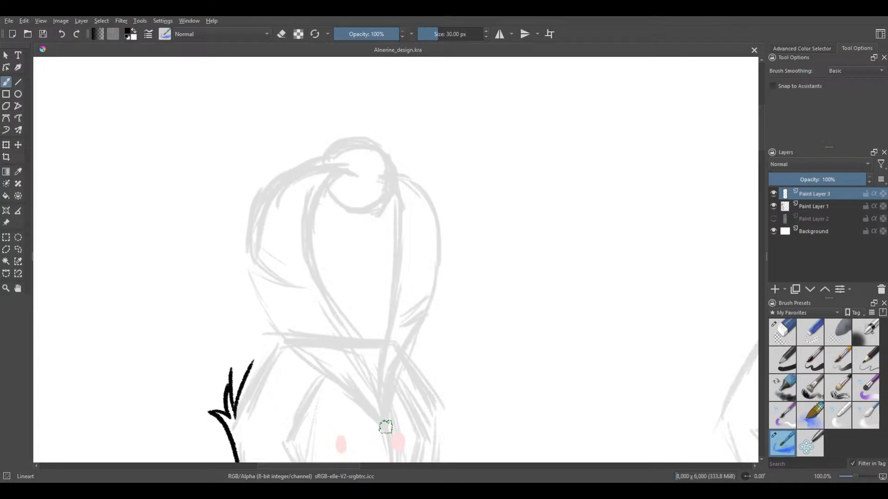
Try to draw the inner S-curve in one continuous upward stroke from the point between the eyes into the knob
{"action": "mouse_move", "coordinate": [386, 414]}
{"action": "left_mouse_down"}
{"action": "mouse_move", "coordinate": [360, 349]}
{"action": "mouse_move", "coordinate": [311, 275]}
{"action": "mouse_move", "coordinate": [307, 220]}
{"action": "mouse_move", "coordinate": [345, 177]}
{"action": "left_mouse_up"}
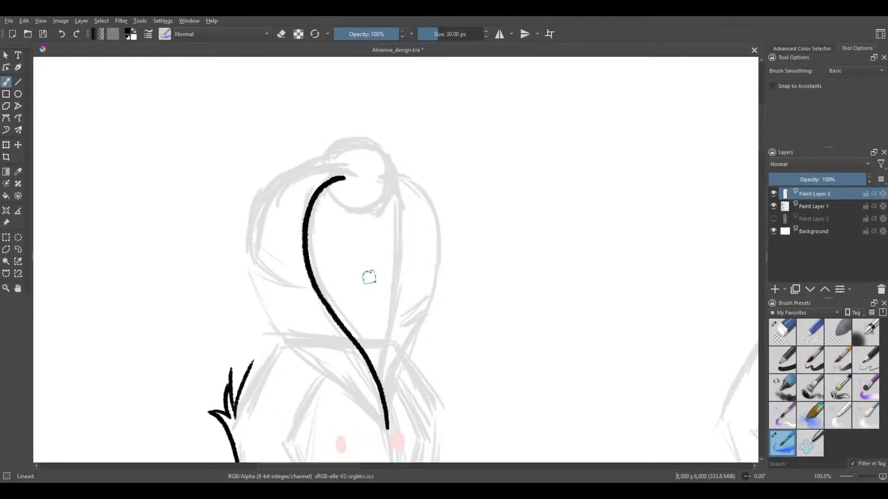
{"action": "key", "text": "ctrl+z"}
{"action": "mouse_move", "coordinate": [382, 406]}
{"action": "left_mouse_down"}
{"action": "mouse_move", "coordinate": [313, 257]}
{"action": "mouse_move", "coordinate": [320, 208]}
{"action": "mouse_move", "coordinate": [345, 181]}
{"action": "left_mouse_up"}
{"action": "key", "text": "ctrl+z"}
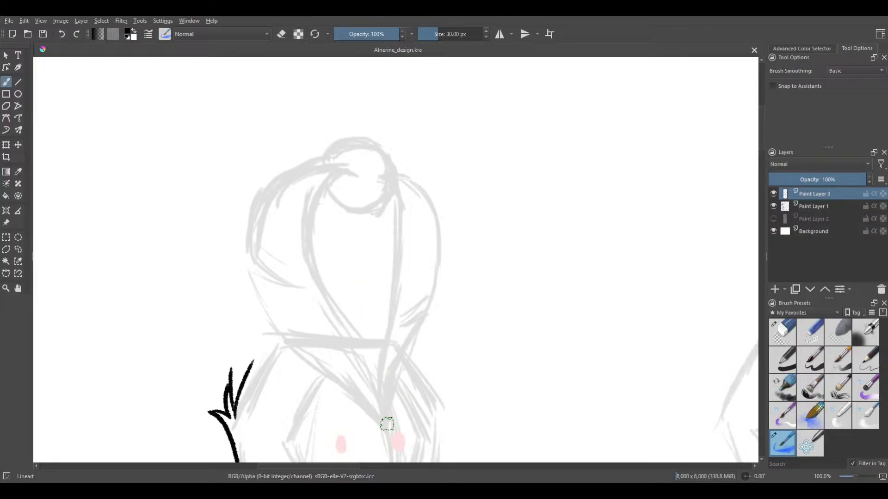
{"action": "mouse_move", "coordinate": [387, 429]}
{"action": "left_mouse_down"}
{"action": "mouse_move", "coordinate": [357, 352]}
{"action": "mouse_move", "coordinate": [307, 267]}
{"action": "mouse_move", "coordinate": [310, 209]}
{"action": "mouse_move", "coordinate": [356, 178]}
{"action": "left_mouse_up"}
{"action": "key", "text": "ctrl+z"}
{"action": "mouse_move", "coordinate": [381, 408]}
{"action": "left_mouse_down"}
{"action": "mouse_move", "coordinate": [310, 291]}
{"action": "mouse_move", "coordinate": [298, 231]}
{"action": "mouse_move", "coordinate": [326, 186]}
{"action": "left_mouse_up"}
{"action": "key", "text": "ctrl+z"}
{"action": "mouse_move", "coordinate": [387, 432]}
{"action": "left_mouse_down"}
{"action": "mouse_move", "coordinate": [377, 384]}
{"action": "mouse_move", "coordinate": [332, 315]}
{"action": "mouse_move", "coordinate": [309, 300]}
{"action": "left_mouse_up"}
{"action": "key", "text": "ctrl+z"}
{"action": "mouse_move", "coordinate": [388, 432]}
{"action": "left_mouse_down"}
{"action": "mouse_move", "coordinate": [364, 347]}
{"action": "mouse_move", "coordinate": [315, 273]}
{"action": "mouse_move", "coordinate": [313, 210]}
{"action": "mouse_move", "coordinate": [353, 173]}
{"action": "left_mouse_up"}
{"action": "key", "text": "ctrl+z"}
{"action": "mouse_move", "coordinate": [387, 432]}
{"action": "left_mouse_down"}
{"action": "mouse_move", "coordinate": [363, 350]}
{"action": "mouse_move", "coordinate": [306, 276]}
{"action": "mouse_move", "coordinate": [321, 180]}
{"action": "mouse_move", "coordinate": [353, 174]}
{"action": "left_mouse_up"}
{"action": "key", "text": "ctrl+z"}
{"action": "mouse_move", "coordinate": [352, 173]}
{"action": "left_mouse_down"}
{"action": "mouse_move", "coordinate": [303, 212]}
{"action": "mouse_move", "coordinate": [319, 301]}
{"action": "mouse_move", "coordinate": [356, 367]}
{"action": "mouse_move", "coordinate": [361, 405]}
{"action": "mouse_move", "coordinate": [356, 340]}
{"action": "mouse_move", "coordinate": [314, 240]}
{"action": "mouse_move", "coordinate": [363, 198]}
{"action": "left_mouse_up"}
{"action": "key", "text": "ctrl+z"}
{"action": "key", "text": "ctrl+z"}
{"action": "mouse_move", "coordinate": [389, 433]}
{"action": "left_mouse_down"}
{"action": "mouse_move", "coordinate": [380, 393]}
{"action": "mouse_move", "coordinate": [313, 257]}
{"action": "mouse_move", "coordinate": [319, 201]}
{"action": "mouse_move", "coordinate": [363, 175]}
{"action": "left_mouse_up"}
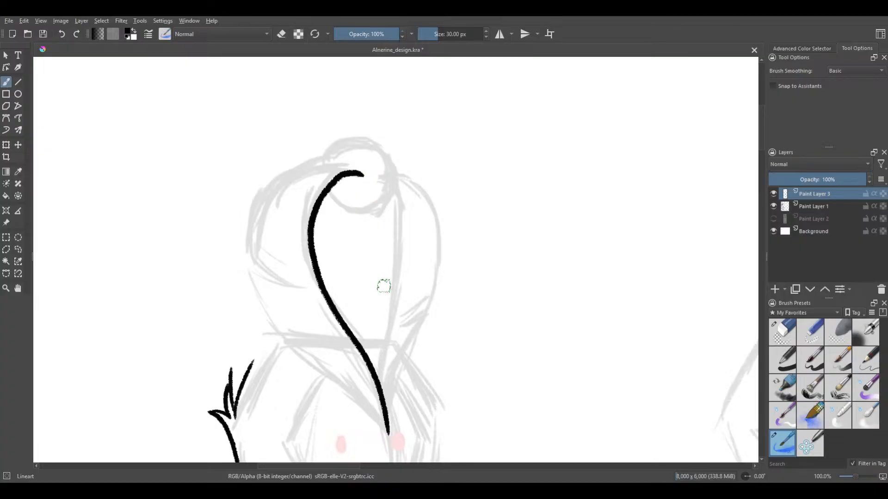
{"action": "key", "text": "ctrl+z"}
Try to draw only the inner curve's short lower section, from the point between the eyes up to the headpiece's band
{"action": "mouse_move", "coordinate": [386, 433]}
{"action": "left_mouse_down"}
{"action": "mouse_move", "coordinate": [375, 370]}
{"action": "mouse_move", "coordinate": [356, 340]}
{"action": "left_mouse_up"}
{"action": "key", "text": "ctrl+z"}
{"action": "mouse_move", "coordinate": [388, 432]}
{"action": "left_mouse_down"}
{"action": "mouse_move", "coordinate": [376, 352]}
{"action": "mouse_move", "coordinate": [361, 339]}
{"action": "left_mouse_up"}
{"action": "key", "text": "ctrl+z"}
{"action": "left_click_drag", "start_coordinate": [386, 432], "coordinate": [362, 354]}
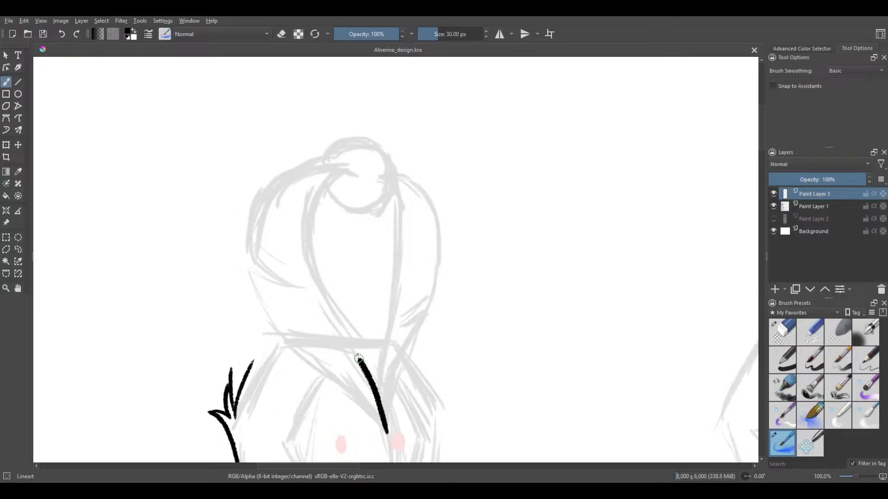
{"action": "key", "text": "ctrl+z"}
{"action": "left_click_drag", "start_coordinate": [380, 398], "coordinate": [365, 361]}
{"action": "key", "text": "ctrl+z"}
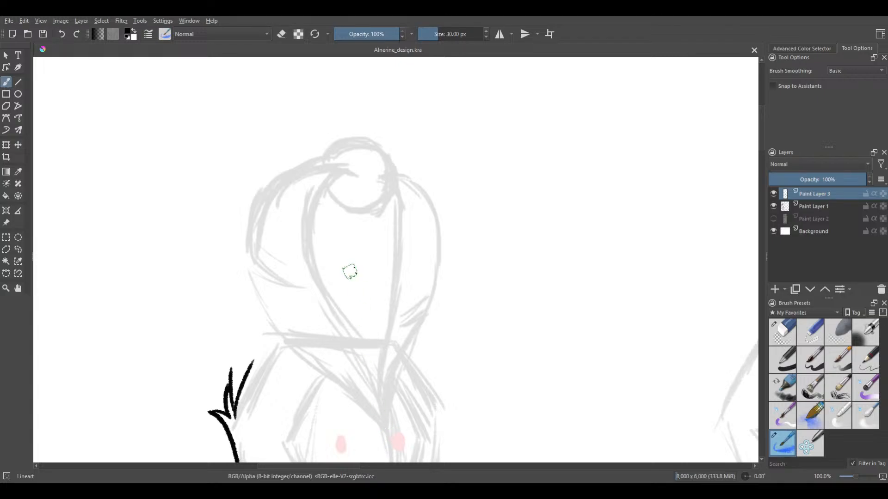
{"action": "left_click_drag", "start_coordinate": [388, 419], "coordinate": [367, 361]}
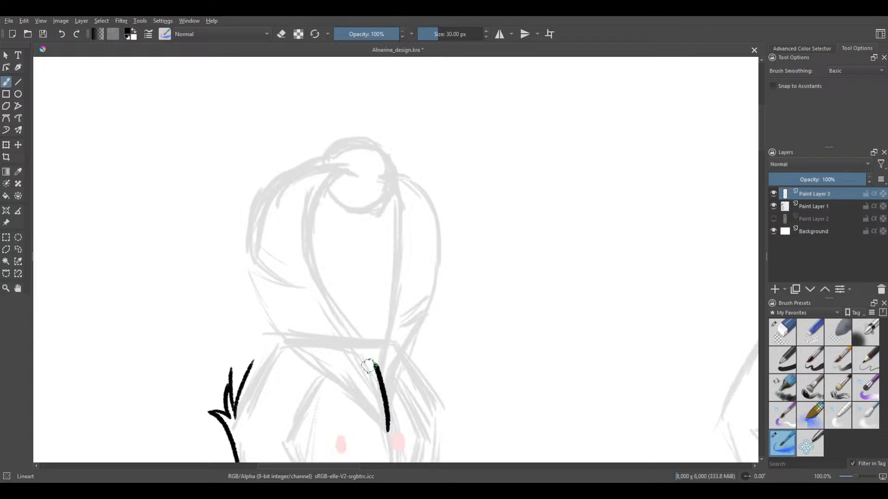
{"action": "key", "text": "ctrl+z"}
{"action": "left_click_drag", "start_coordinate": [386, 411], "coordinate": [367, 349]}
{"action": "key", "text": "ctrl+z"}
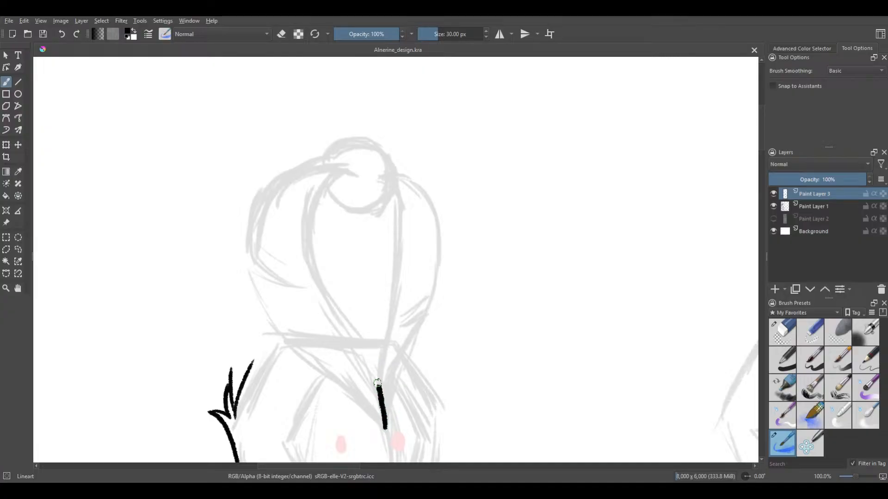
{"action": "left_click_drag", "start_coordinate": [377, 383], "coordinate": [367, 359]}
{"action": "key", "text": "ctrl+z"}
Try again to trace the whole inner S-curve upward from between the eyes, ending with a hook inside the knob
{"action": "mouse_move", "coordinate": [382, 412]}
{"action": "left_mouse_down"}
{"action": "mouse_move", "coordinate": [329, 300]}
{"action": "mouse_move", "coordinate": [319, 252]}
{"action": "mouse_move", "coordinate": [317, 200]}
{"action": "left_mouse_up"}
{"action": "key", "text": "ctrl+z"}
{"action": "left_click_drag", "start_coordinate": [383, 420], "coordinate": [354, 347]}
{"action": "key", "text": "ctrl+z"}
{"action": "mouse_move", "coordinate": [383, 415]}
{"action": "left_mouse_down"}
{"action": "mouse_move", "coordinate": [361, 344]}
{"action": "mouse_move", "coordinate": [329, 289]}
{"action": "mouse_move", "coordinate": [317, 227]}
{"action": "mouse_move", "coordinate": [357, 191]}
{"action": "left_mouse_up"}
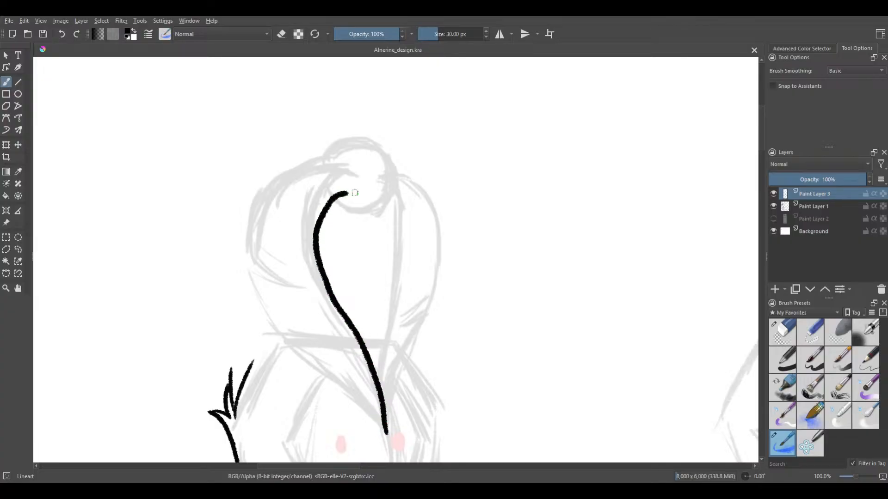
{"action": "key", "text": "ctrl+z"}
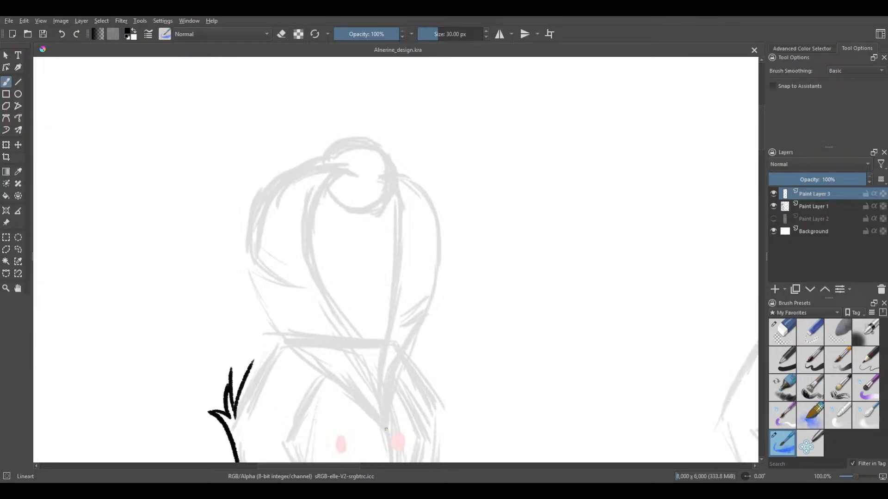
{"action": "mouse_move", "coordinate": [375, 384]}
{"action": "left_mouse_down"}
{"action": "mouse_move", "coordinate": [319, 266]}
{"action": "mouse_move", "coordinate": [318, 219]}
{"action": "mouse_move", "coordinate": [354, 178]}
{"action": "left_mouse_up"}
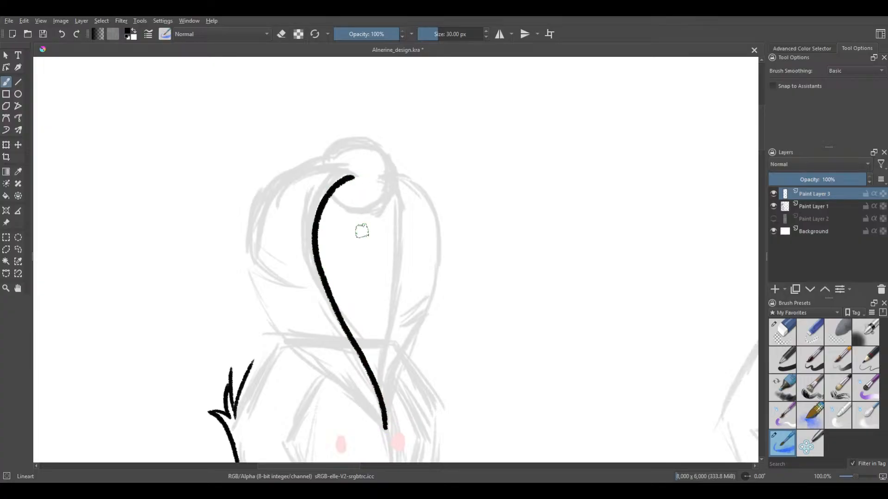
{"action": "key", "text": "ctrl+z"}
{"action": "mouse_move", "coordinate": [385, 431]}
{"action": "left_mouse_down"}
{"action": "mouse_move", "coordinate": [379, 388]}
{"action": "mouse_move", "coordinate": [317, 256]}
{"action": "mouse_move", "coordinate": [321, 199]}
{"action": "mouse_move", "coordinate": [358, 176]}
{"action": "left_mouse_up"}
{"action": "key", "text": "ctrl+z"}
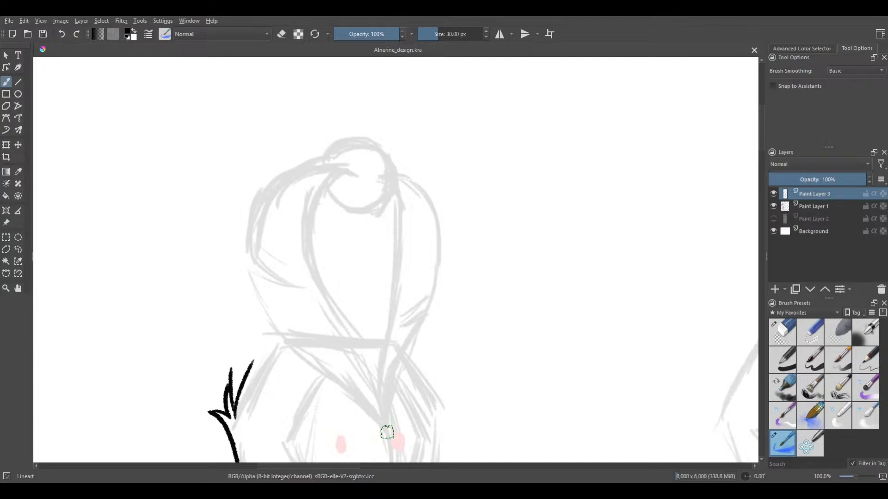
{"action": "mouse_move", "coordinate": [386, 433]}
{"action": "left_mouse_down"}
{"action": "mouse_move", "coordinate": [321, 284]}
{"action": "mouse_move", "coordinate": [310, 230]}
{"action": "mouse_move", "coordinate": [327, 188]}
{"action": "mouse_move", "coordinate": [358, 178]}
{"action": "left_mouse_up"}
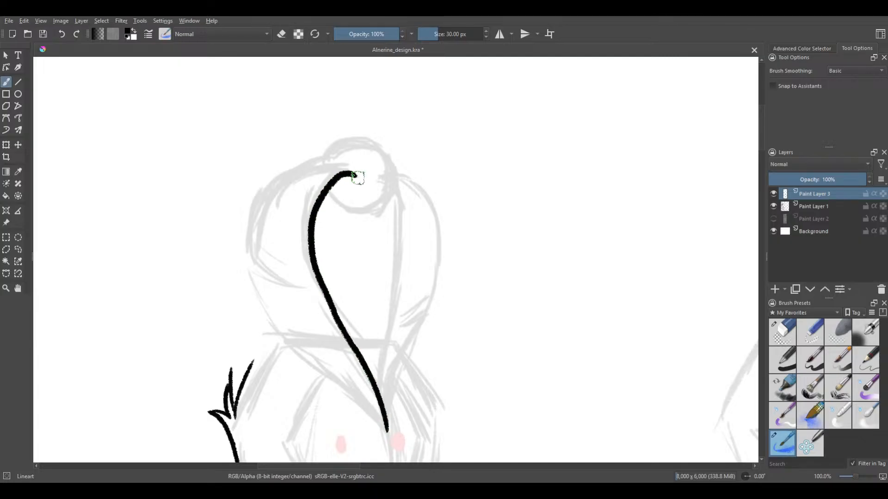
{"action": "key", "text": "ctrl+z"}
{"action": "mouse_move", "coordinate": [386, 424]}
{"action": "left_mouse_down"}
{"action": "mouse_move", "coordinate": [377, 381]}
{"action": "mouse_move", "coordinate": [315, 268]}
{"action": "mouse_move", "coordinate": [319, 203]}
{"action": "mouse_move", "coordinate": [367, 172]}
{"action": "left_mouse_up"}
{"action": "key", "text": "ctrl+z"}
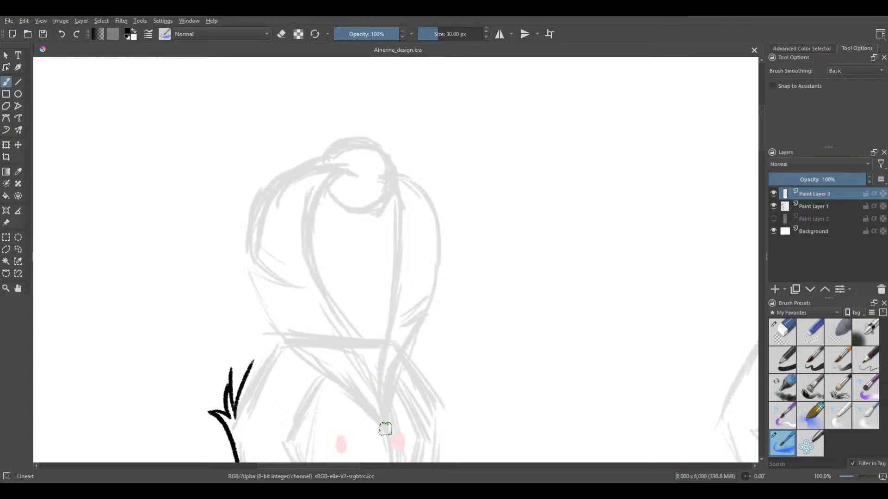
{"action": "mouse_move", "coordinate": [387, 431]}
{"action": "left_mouse_down"}
{"action": "mouse_move", "coordinate": [366, 358]}
{"action": "mouse_move", "coordinate": [310, 275]}
{"action": "mouse_move", "coordinate": [302, 212]}
{"action": "mouse_move", "coordinate": [353, 184]}
{"action": "left_mouse_up"}
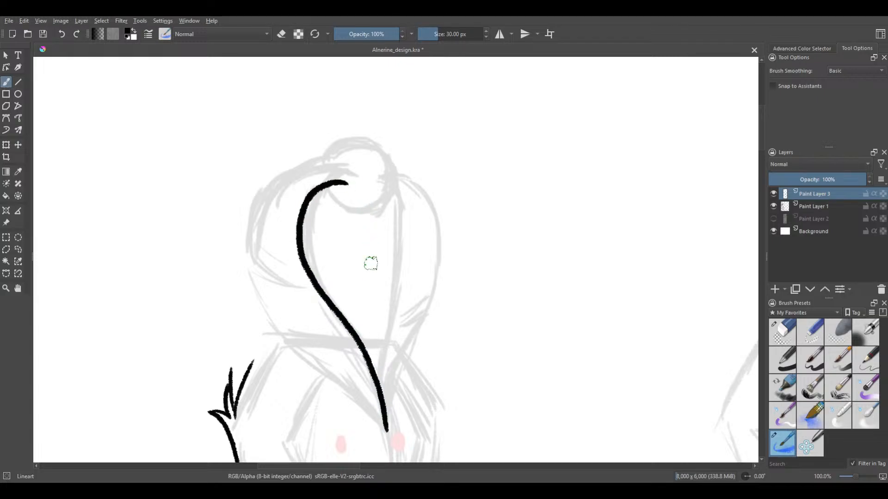
{"action": "key", "text": "ctrl+z"}
{"action": "mouse_move", "coordinate": [384, 431]}
{"action": "left_mouse_down"}
{"action": "mouse_move", "coordinate": [365, 351]}
{"action": "mouse_move", "coordinate": [314, 254]}
{"action": "mouse_move", "coordinate": [323, 198]}
{"action": "mouse_move", "coordinate": [362, 179]}
{"action": "mouse_move", "coordinate": [354, 172]}
{"action": "mouse_move", "coordinate": [319, 183]}
{"action": "mouse_move", "coordinate": [303, 219]}
{"action": "mouse_move", "coordinate": [310, 256]}
{"action": "mouse_move", "coordinate": [386, 425]}
{"action": "left_mouse_up"}
{"action": "key", "text": "ctrl+z"}
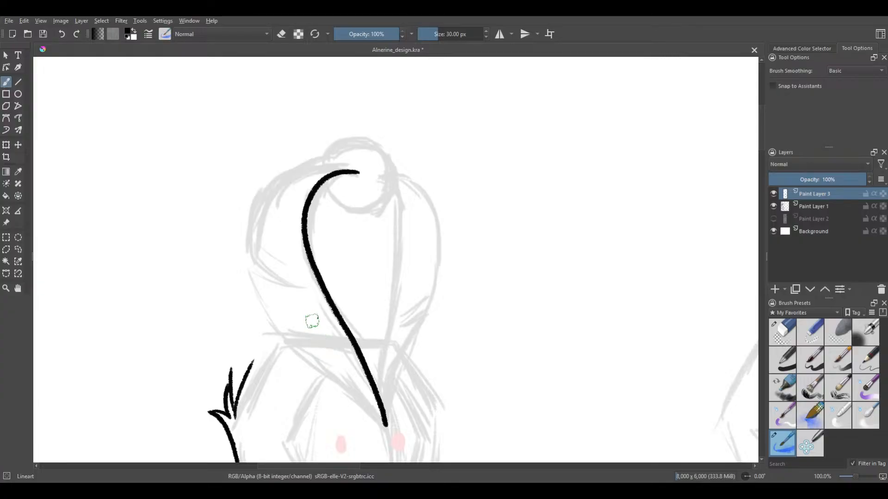
{"action": "key", "text": "ctrl+z"}
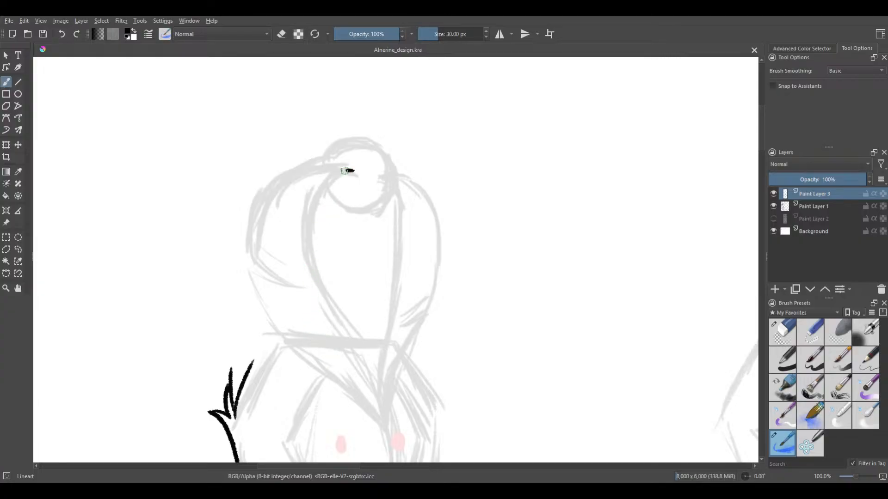
Try further versions of the headpiece's inner curve between the knob and the eyes, following the sketched line in full and partial strokes
{"action": "mouse_move", "coordinate": [349, 171]}
{"action": "left_mouse_down"}
{"action": "mouse_move", "coordinate": [322, 186]}
{"action": "mouse_move", "coordinate": [307, 217]}
{"action": "mouse_move", "coordinate": [308, 257]}
{"action": "mouse_move", "coordinate": [384, 403]}
{"action": "left_mouse_up"}
{"action": "key", "text": "ctrl+z"}
{"action": "mouse_move", "coordinate": [390, 436]}
{"action": "left_mouse_down"}
{"action": "mouse_move", "coordinate": [317, 251]}
{"action": "mouse_move", "coordinate": [330, 197]}
{"action": "left_mouse_up"}
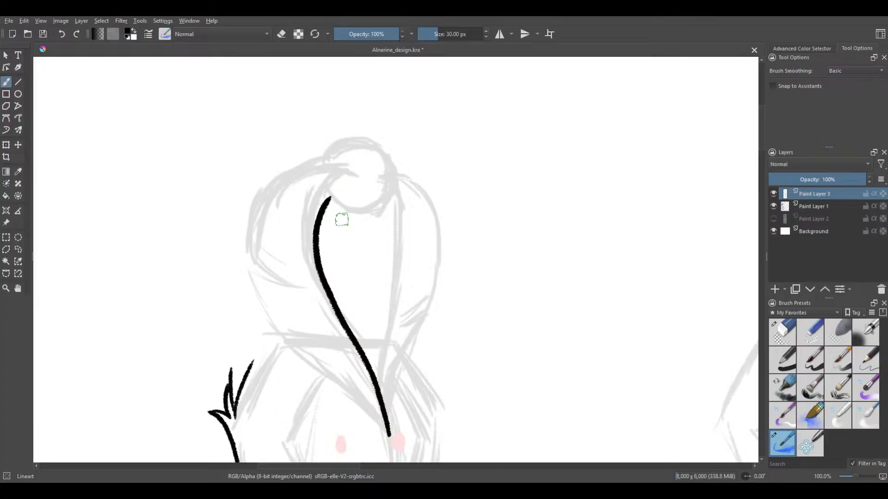
{"action": "key", "text": "ctrl+z"}
{"action": "mouse_move", "coordinate": [381, 409]}
{"action": "left_mouse_down"}
{"action": "mouse_move", "coordinate": [315, 252]}
{"action": "mouse_move", "coordinate": [327, 194]}
{"action": "mouse_move", "coordinate": [363, 177]}
{"action": "left_mouse_up"}
{"action": "key", "text": "ctrl+z"}
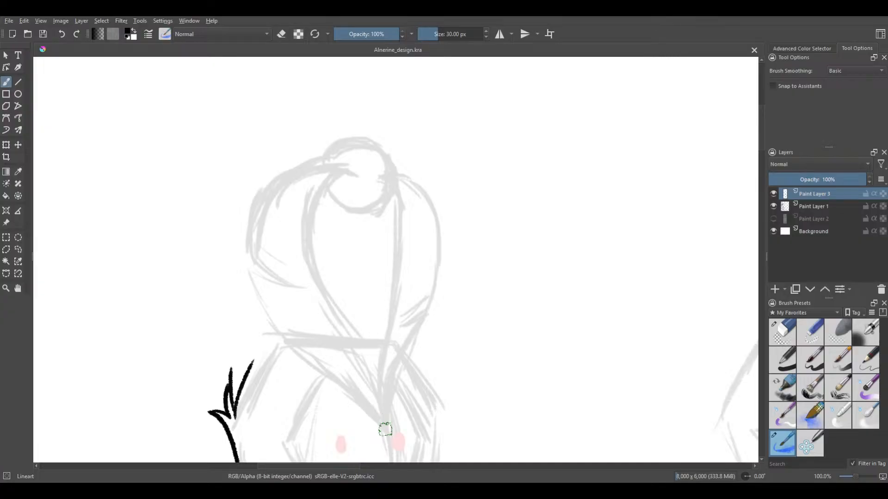
{"action": "mouse_move", "coordinate": [385, 429]}
{"action": "left_mouse_down"}
{"action": "mouse_move", "coordinate": [310, 242]}
{"action": "mouse_move", "coordinate": [328, 187]}
{"action": "mouse_move", "coordinate": [360, 179]}
{"action": "left_mouse_up"}
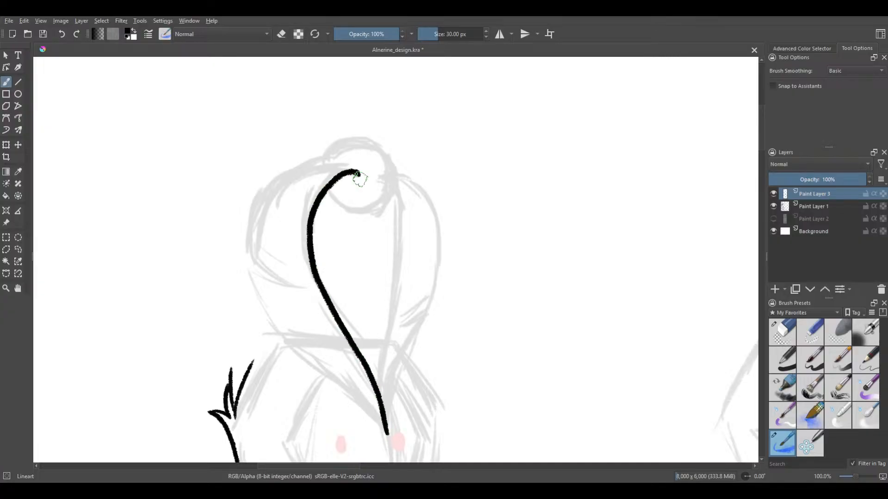
{"action": "key", "text": "ctrl+z"}
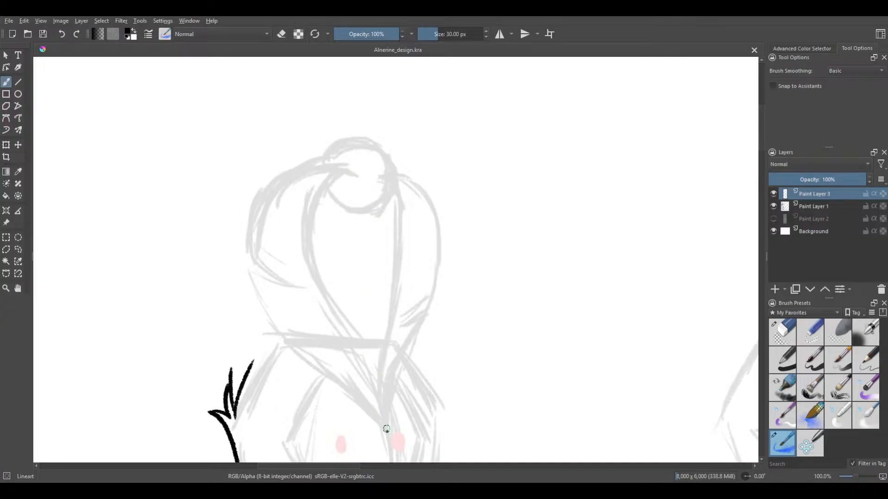
{"action": "mouse_move", "coordinate": [386, 429]}
{"action": "left_mouse_down"}
{"action": "mouse_move", "coordinate": [375, 382]}
{"action": "mouse_move", "coordinate": [309, 271]}
{"action": "mouse_move", "coordinate": [309, 221]}
{"action": "left_mouse_up"}
{"action": "key", "text": "ctrl+z"}
{"action": "left_click_drag", "start_coordinate": [383, 420], "coordinate": [347, 346]}
{"action": "key", "text": "ctrl+z"}
{"action": "mouse_move", "coordinate": [388, 438]}
{"action": "left_mouse_down"}
{"action": "mouse_move", "coordinate": [373, 378]}
{"action": "mouse_move", "coordinate": [322, 292]}
{"action": "mouse_move", "coordinate": [319, 194]}
{"action": "mouse_move", "coordinate": [357, 178]}
{"action": "left_mouse_up"}
{"action": "key", "text": "ctrl+z"}
{"action": "mouse_move", "coordinate": [385, 435]}
{"action": "left_mouse_down"}
{"action": "mouse_move", "coordinate": [378, 388]}
{"action": "mouse_move", "coordinate": [359, 342]}
{"action": "mouse_move", "coordinate": [305, 273]}
{"action": "mouse_move", "coordinate": [302, 240]}
{"action": "left_mouse_up"}
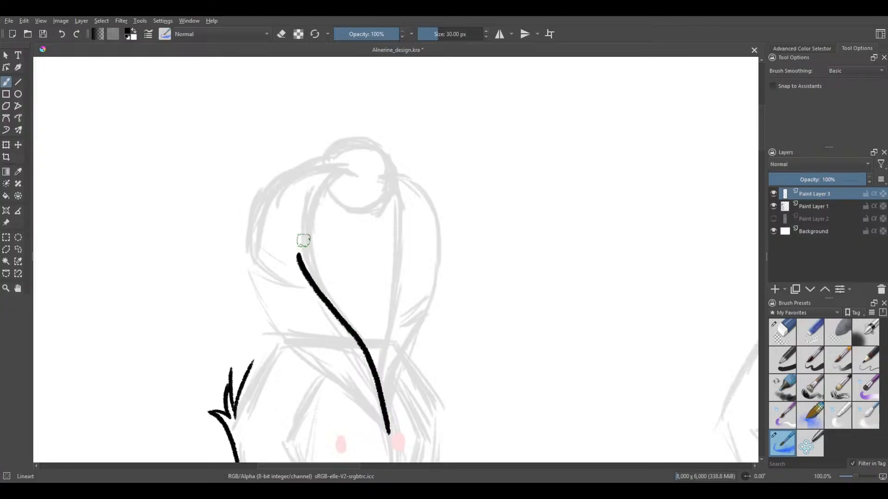
{"action": "key", "text": "ctrl+z"}
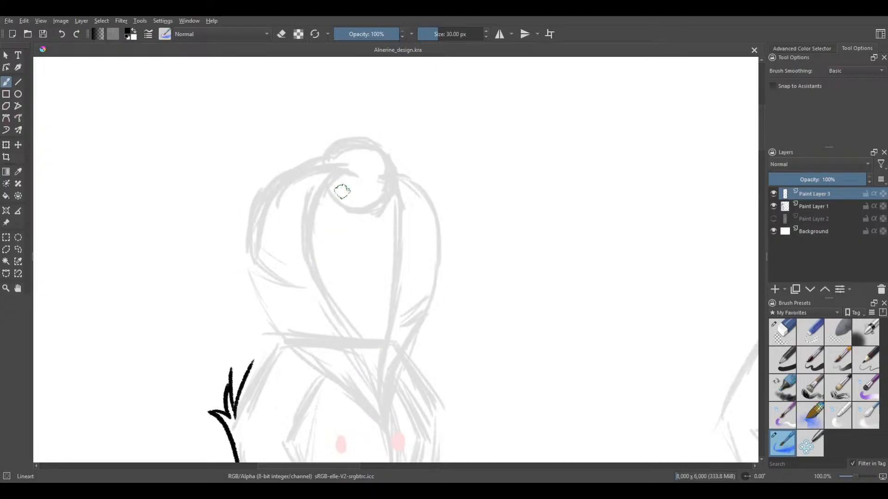
Try to draw the inner curve in partial strokes, first down from the knob and then up from the point between the eyes
{"action": "mouse_move", "coordinate": [350, 174]}
{"action": "left_mouse_down"}
{"action": "mouse_move", "coordinate": [323, 184]}
{"action": "mouse_move", "coordinate": [302, 218]}
{"action": "mouse_move", "coordinate": [302, 258]}
{"action": "mouse_move", "coordinate": [324, 301]}
{"action": "left_mouse_up"}
{"action": "key", "text": "ctrl+z"}
{"action": "mouse_move", "coordinate": [387, 431]}
{"action": "left_mouse_down"}
{"action": "mouse_move", "coordinate": [343, 331]}
{"action": "mouse_move", "coordinate": [323, 221]}
{"action": "left_mouse_up"}
{"action": "key", "text": "ctrl+z"}
{"action": "left_click_drag", "start_coordinate": [387, 429], "coordinate": [353, 356]}
{"action": "key", "text": "ctrl+z"}
Try to trace the headpiece's inner S-curve upward from between the eyes, alternating full-length and shorter strokes
{"action": "mouse_move", "coordinate": [388, 438]}
{"action": "left_mouse_down"}
{"action": "mouse_move", "coordinate": [334, 310]}
{"action": "mouse_move", "coordinate": [308, 200]}
{"action": "mouse_move", "coordinate": [343, 176]}
{"action": "left_mouse_up"}
{"action": "key", "text": "ctrl+z"}
{"action": "mouse_move", "coordinate": [387, 436]}
{"action": "left_mouse_down"}
{"action": "mouse_move", "coordinate": [372, 380]}
{"action": "mouse_move", "coordinate": [335, 317]}
{"action": "left_mouse_up"}
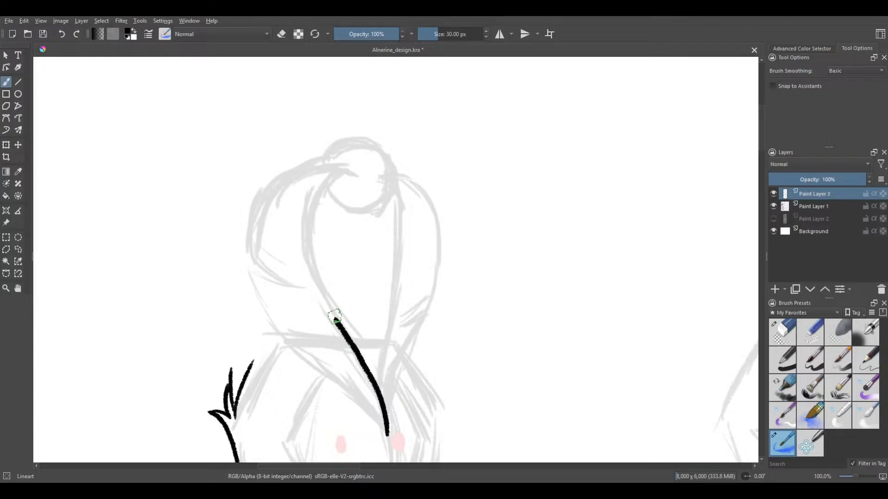
{"action": "key", "text": "ctrl+z"}
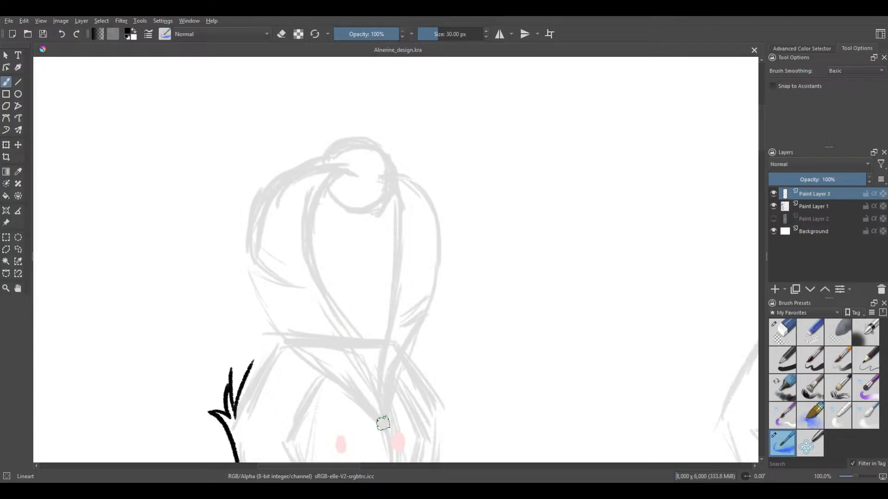
{"action": "left_click_drag", "start_coordinate": [389, 439], "coordinate": [321, 278]}
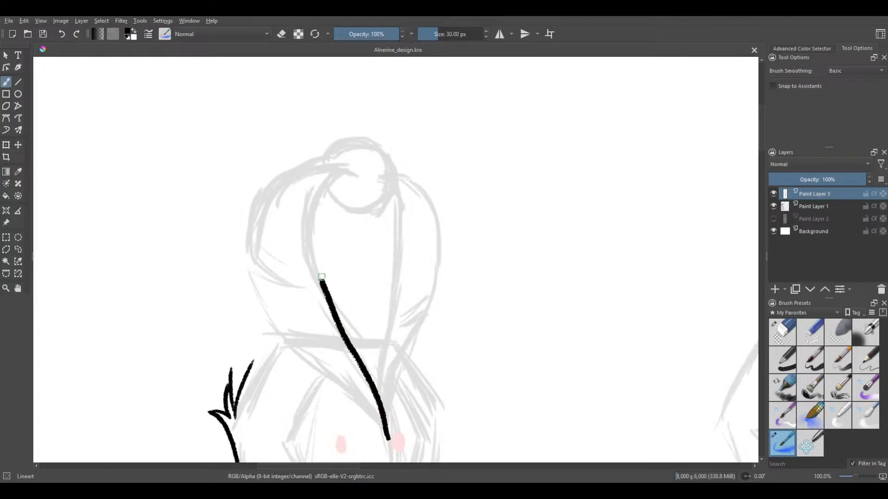
{"action": "key", "text": "ctrl+z"}
{"action": "left_click_drag", "start_coordinate": [385, 433], "coordinate": [352, 335]}
{"action": "key", "text": "ctrl+z"}
{"action": "mouse_move", "coordinate": [386, 437]}
{"action": "left_mouse_down"}
{"action": "mouse_move", "coordinate": [301, 206]}
{"action": "mouse_move", "coordinate": [332, 182]}
{"action": "left_mouse_up"}
{"action": "key", "text": "ctrl+z"}
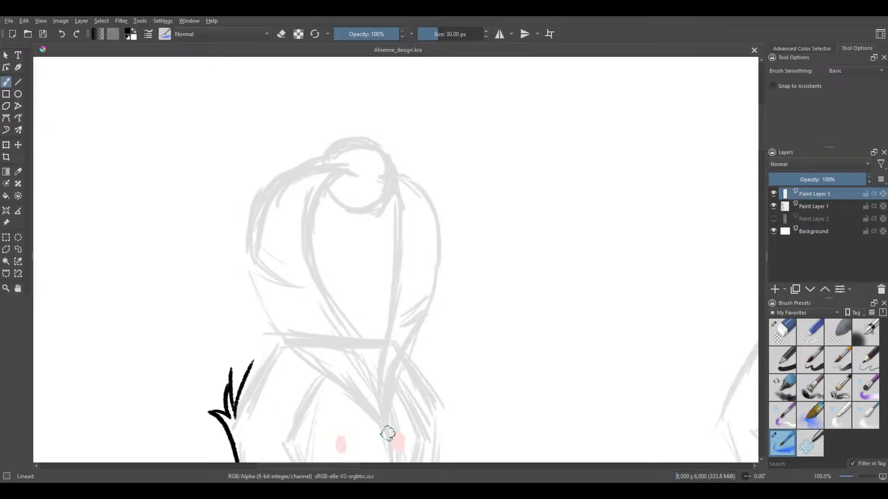
Try further upward versions of the inner S-curve, sweeping from between the eyes to a hook inside the knob
{"action": "mouse_move", "coordinate": [387, 434]}
{"action": "left_mouse_down"}
{"action": "mouse_move", "coordinate": [372, 365]}
{"action": "mouse_move", "coordinate": [351, 336]}
{"action": "left_mouse_up"}
{"action": "key", "text": "ctrl+z"}
{"action": "mouse_move", "coordinate": [386, 421]}
{"action": "left_mouse_down"}
{"action": "mouse_move", "coordinate": [301, 212]}
{"action": "mouse_move", "coordinate": [356, 226]}
{"action": "left_mouse_up"}
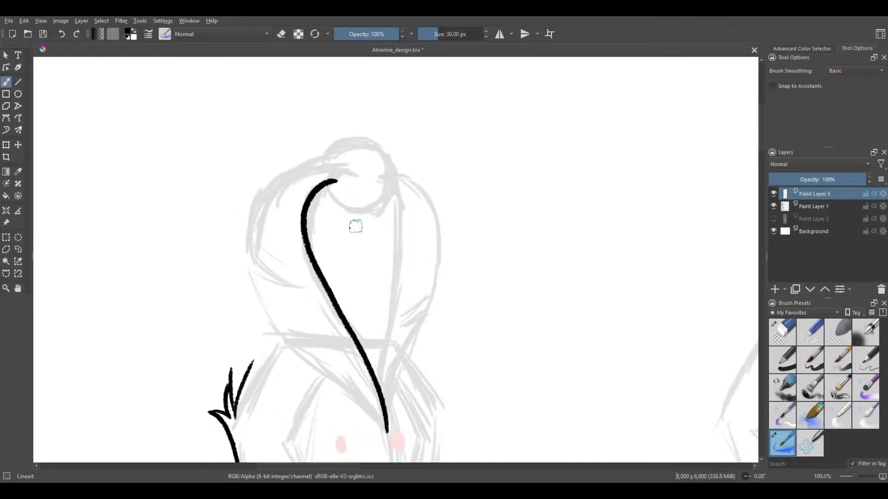
{"action": "key", "text": "ctrl+z"}
{"action": "left_click_drag", "start_coordinate": [384, 414], "coordinate": [307, 259]}
{"action": "key", "text": "ctrl+z"}
{"action": "mouse_move", "coordinate": [387, 432]}
{"action": "left_mouse_down"}
{"action": "mouse_move", "coordinate": [311, 261]}
{"action": "mouse_move", "coordinate": [320, 189]}
{"action": "mouse_move", "coordinate": [361, 173]}
{"action": "left_mouse_up"}
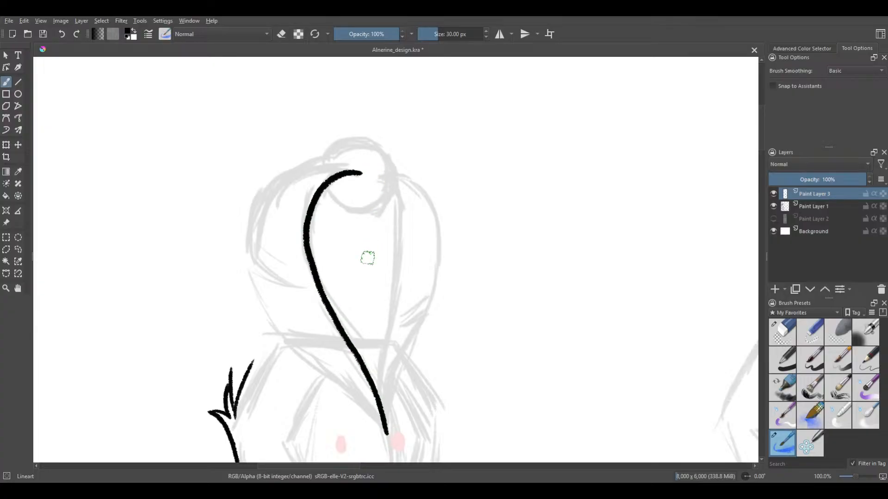
{"action": "key", "text": "ctrl+z"}
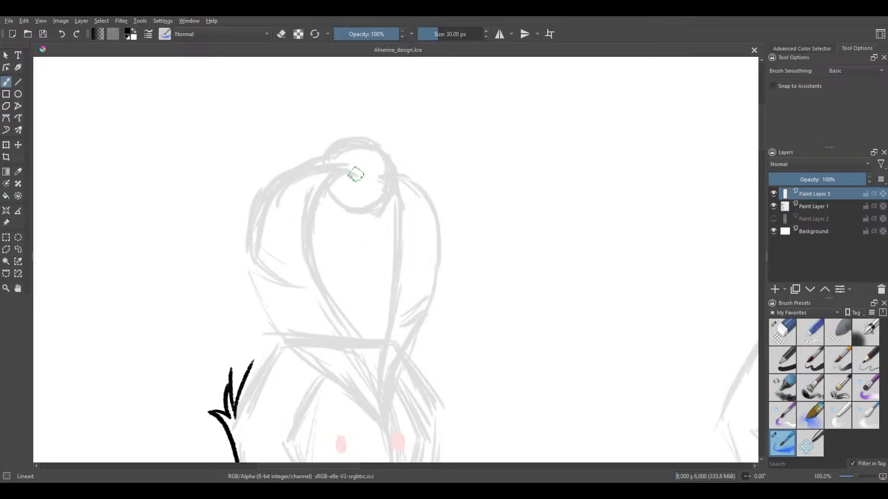
Try the inner curve downward from the knob, plus short diagonal strokes rising from the point between the eyes
{"action": "mouse_move", "coordinate": [357, 179]}
{"action": "left_mouse_down"}
{"action": "mouse_move", "coordinate": [316, 199]}
{"action": "mouse_move", "coordinate": [358, 409]}
{"action": "left_mouse_up"}
{"action": "key", "text": "ctrl+z"}
{"action": "left_click_drag", "start_coordinate": [383, 431], "coordinate": [360, 406]}
{"action": "key", "text": "ctrl+z"}
{"action": "left_click_drag", "start_coordinate": [390, 442], "coordinate": [344, 388]}
{"action": "key", "text": "ctrl+z"}
{"action": "left_click_drag", "start_coordinate": [390, 445], "coordinate": [377, 420]}
{"action": "key", "text": "ctrl+z"}
Set the brush smoothing to Weighted and trace the headpiece's inner S-curve from between the eyes to inside the knob
{"action": "left_click", "coordinate": [840, 69]}
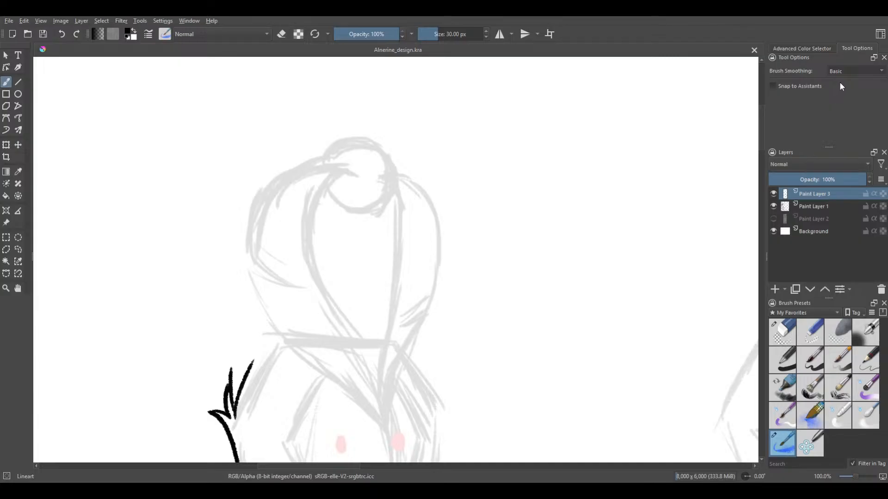
{"action": "left_click", "coordinate": [839, 82]}
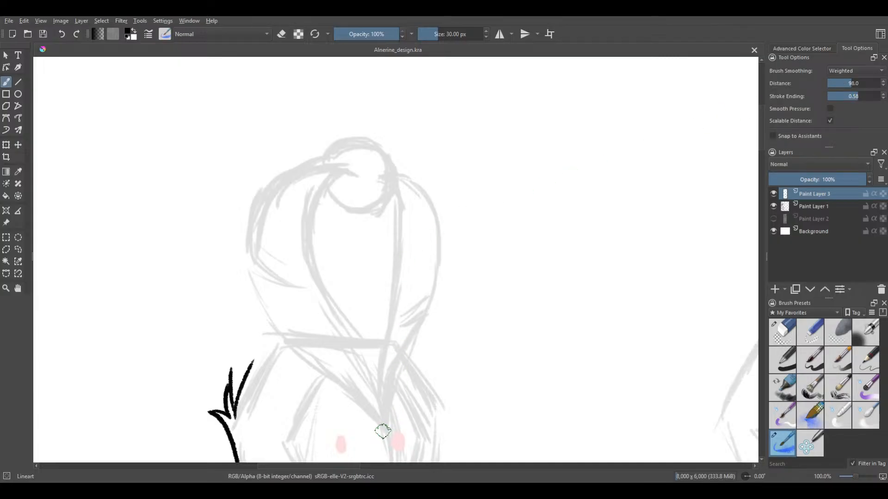
{"action": "left_click_drag", "start_coordinate": [383, 407], "coordinate": [346, 323]}
{"action": "key", "text": "ctrl+z"}
{"action": "mouse_move", "coordinate": [386, 430]}
{"action": "left_mouse_down"}
{"action": "mouse_move", "coordinate": [360, 356]}
{"action": "mouse_move", "coordinate": [313, 274]}
{"action": "mouse_move", "coordinate": [308, 241]}
{"action": "mouse_move", "coordinate": [320, 203]}
{"action": "mouse_move", "coordinate": [347, 181]}
{"action": "left_mouse_up"}
{"action": "key", "text": "ctrl+z"}
{"action": "mouse_move", "coordinate": [385, 426]}
{"action": "left_mouse_down"}
{"action": "mouse_move", "coordinate": [316, 273]}
{"action": "mouse_move", "coordinate": [311, 219]}
{"action": "left_mouse_up"}
{"action": "key", "text": "ctrl+z"}
{"action": "mouse_move", "coordinate": [382, 416]}
{"action": "left_mouse_down"}
{"action": "mouse_move", "coordinate": [362, 360]}
{"action": "mouse_move", "coordinate": [312, 284]}
{"action": "mouse_move", "coordinate": [301, 223]}
{"action": "left_mouse_up"}
{"action": "key", "text": "ctrl+z"}
{"action": "mouse_move", "coordinate": [383, 411]}
{"action": "left_mouse_down"}
{"action": "mouse_move", "coordinate": [317, 291]}
{"action": "mouse_move", "coordinate": [301, 210]}
{"action": "mouse_move", "coordinate": [336, 176]}
{"action": "mouse_move", "coordinate": [353, 174]}
{"action": "left_mouse_up"}
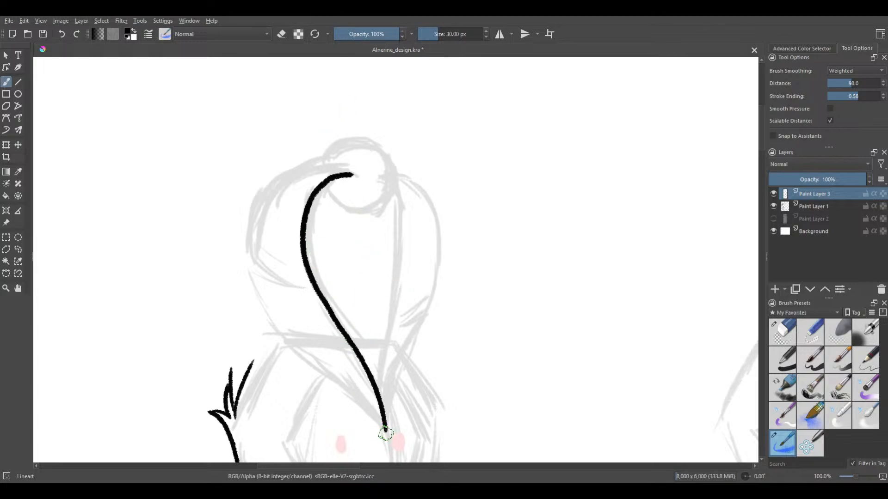
Try to draw the headpiece feather's lower outer edge from the curve's bottom point, with a small notch at its upper end
{"action": "key", "text": "ctrl+z"}
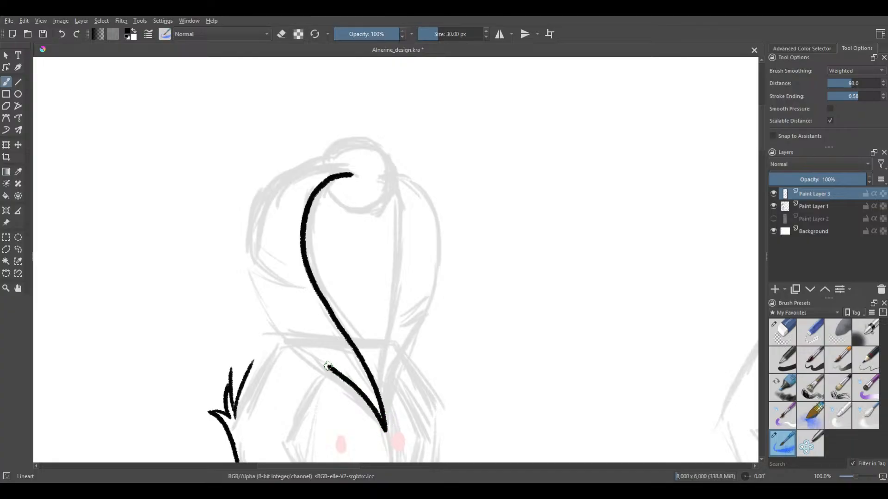
{"action": "mouse_move", "coordinate": [328, 366]}
{"action": "left_mouse_down"}
{"action": "mouse_move", "coordinate": [265, 312]}
{"action": "mouse_move", "coordinate": [250, 272]}
{"action": "mouse_move", "coordinate": [263, 280]}
{"action": "left_mouse_up"}
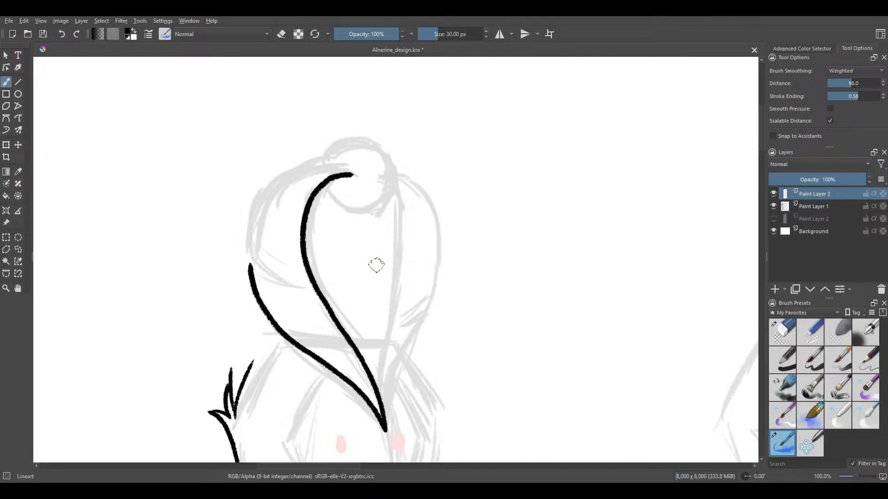
{"action": "key", "text": "ctrl+z"}
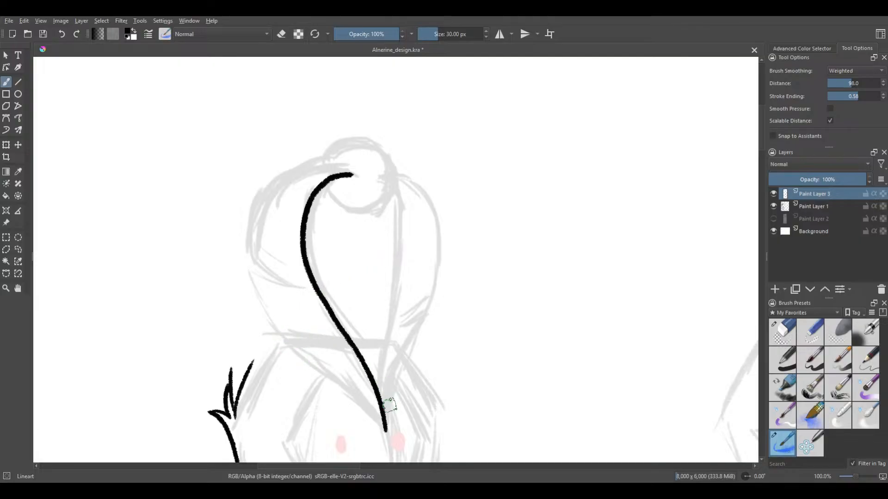
{"action": "mouse_move", "coordinate": [379, 421]}
{"action": "left_mouse_down"}
{"action": "mouse_move", "coordinate": [347, 377]}
{"action": "mouse_move", "coordinate": [281, 320]}
{"action": "left_mouse_up"}
{"action": "key", "text": "ctrl+z"}
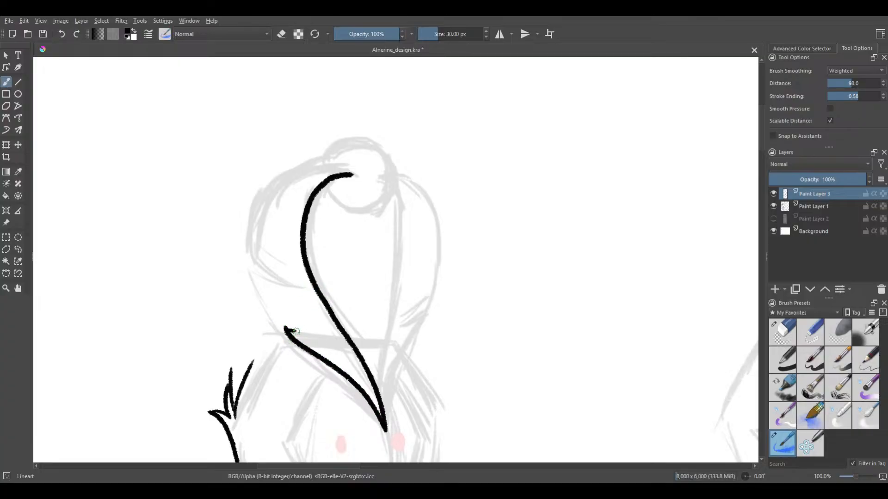
{"action": "left_click_drag", "start_coordinate": [285, 329], "coordinate": [318, 325]}
{"action": "key", "text": "ctrl+z"}
{"action": "key", "text": "ctrl+z"}
{"action": "key", "text": "ctrl+z"}
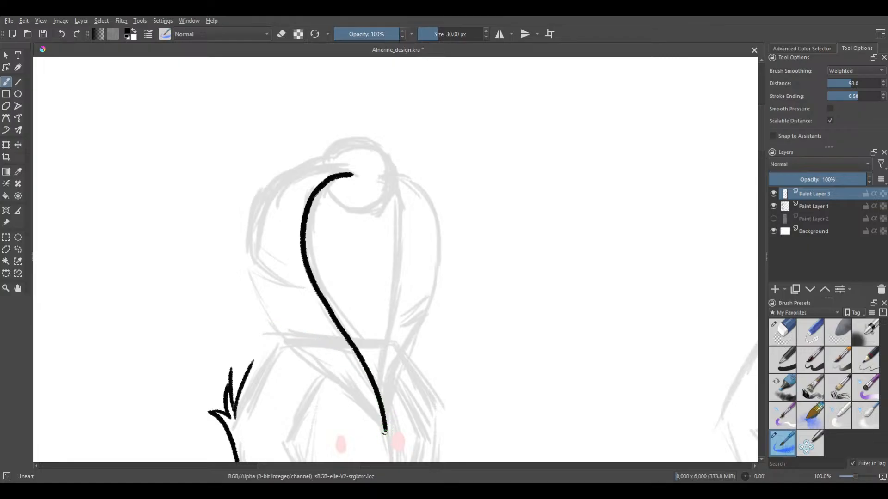
Draw the feather's lower outer edge from the inner curve's bottom point to just above the headpiece's band
{"action": "key", "text": "ctrl+z"}
{"action": "mouse_move", "coordinate": [383, 430]}
{"action": "left_mouse_down"}
{"action": "mouse_move", "coordinate": [366, 397]}
{"action": "mouse_move", "coordinate": [305, 348]}
{"action": "left_mouse_up"}
{"action": "key", "text": "ctrl+z"}
{"action": "left_click_drag", "start_coordinate": [382, 425], "coordinate": [334, 367]}
{"action": "key", "text": "ctrl+z"}
{"action": "mouse_move", "coordinate": [382, 421]}
{"action": "left_mouse_down"}
{"action": "mouse_move", "coordinate": [333, 357]}
{"action": "mouse_move", "coordinate": [267, 316]}
{"action": "left_mouse_up"}
{"action": "key", "text": "ctrl+z"}
{"action": "mouse_move", "coordinate": [383, 427]}
{"action": "left_mouse_down"}
{"action": "mouse_move", "coordinate": [352, 385]}
{"action": "mouse_move", "coordinate": [282, 325]}
{"action": "left_mouse_up"}
{"action": "key", "text": "ctrl+z"}
{"action": "mouse_move", "coordinate": [384, 428]}
{"action": "left_mouse_down"}
{"action": "mouse_move", "coordinate": [362, 394]}
{"action": "mouse_move", "coordinate": [269, 315]}
{"action": "left_mouse_up"}
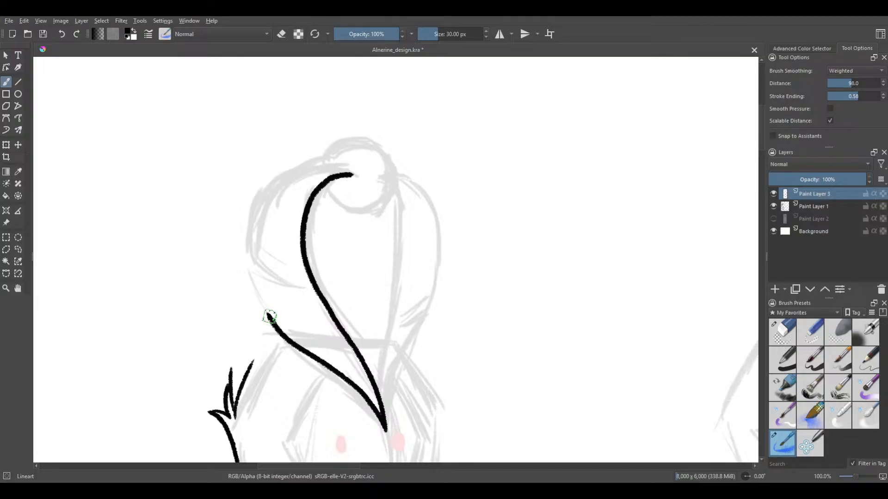
Draw a long pointed notch running inward from the upper end of the feather's lower outer edge
{"action": "left_click_drag", "start_coordinate": [285, 322], "coordinate": [319, 323]}
{"action": "key", "text": "ctrl+z"}
{"action": "left_click_drag", "start_coordinate": [262, 306], "coordinate": [269, 311]}
{"action": "key", "text": "ctrl+z"}
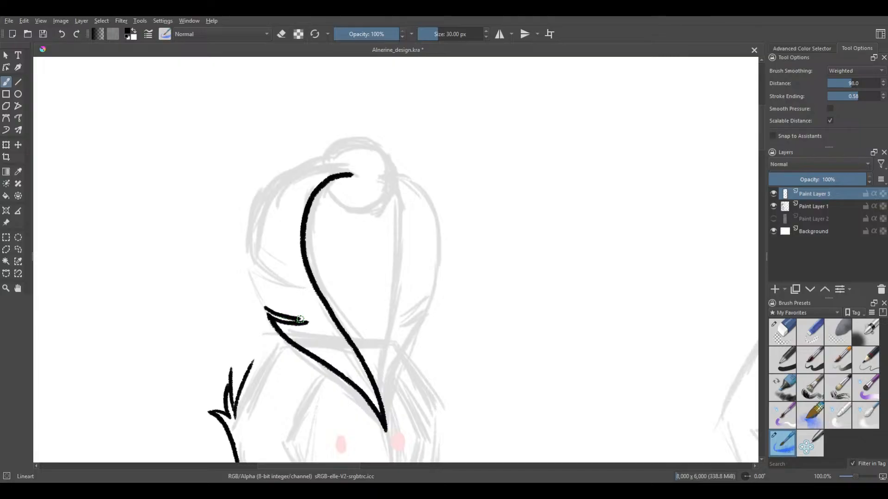
{"action": "key", "text": "ctrl+z"}
{"action": "left_click_drag", "start_coordinate": [304, 320], "coordinate": [309, 321]}
{"action": "key", "text": "ctrl+z"}
{"action": "key", "text": "ctrl+z"}
{"action": "key", "text": "ctrl+z"}
{"action": "left_click_drag", "start_coordinate": [252, 278], "coordinate": [260, 310]}
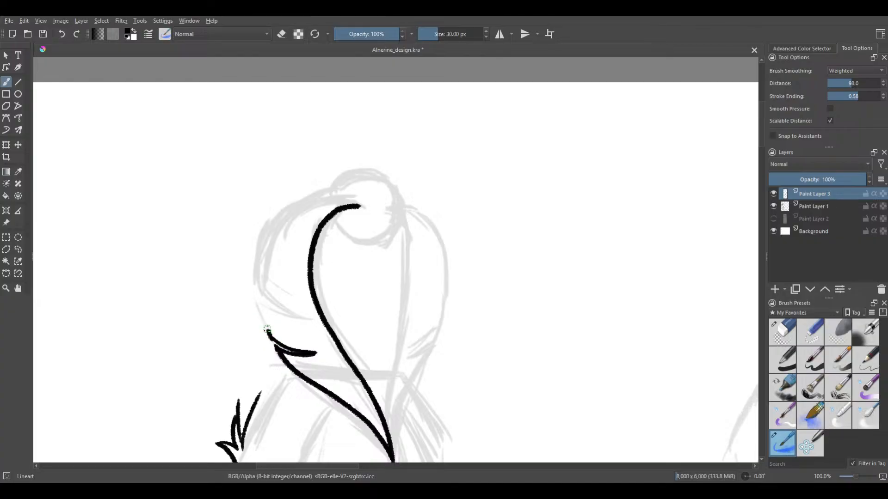
Extend the feather's outer edge a short way above the long notch and add a smaller notch there
{"action": "key", "text": "ctrl+z"}
{"action": "mouse_move", "coordinate": [268, 329]}
{"action": "left_mouse_down"}
{"action": "mouse_move", "coordinate": [257, 311]}
{"action": "mouse_move", "coordinate": [266, 326]}
{"action": "left_mouse_up"}
{"action": "key", "text": "ctrl+z"}
{"action": "key", "text": "ctrl+z"}
{"action": "key", "text": "ctrl+z"}
{"action": "left_click_drag", "start_coordinate": [271, 331], "coordinate": [301, 380]}
{"action": "scroll", "coordinate": [277, 320], "scroll_direction": "up", "scroll_amount": 1}
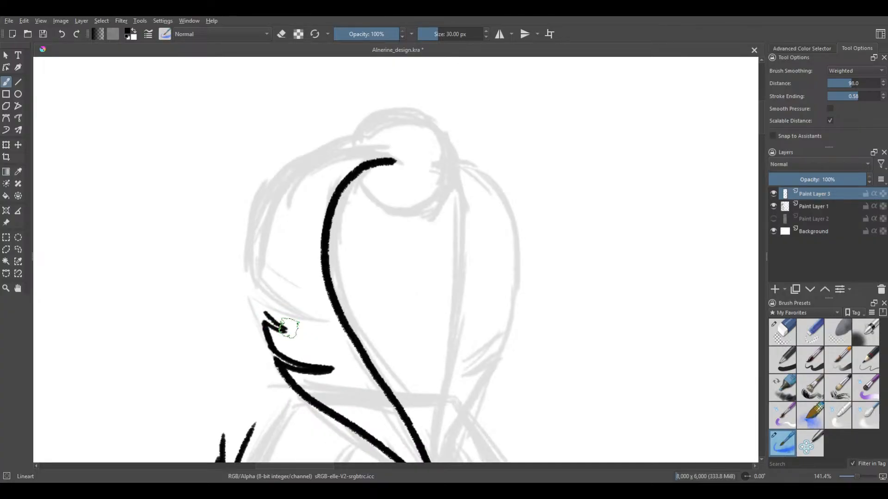
{"action": "left_click_drag", "start_coordinate": [265, 316], "coordinate": [269, 319]}
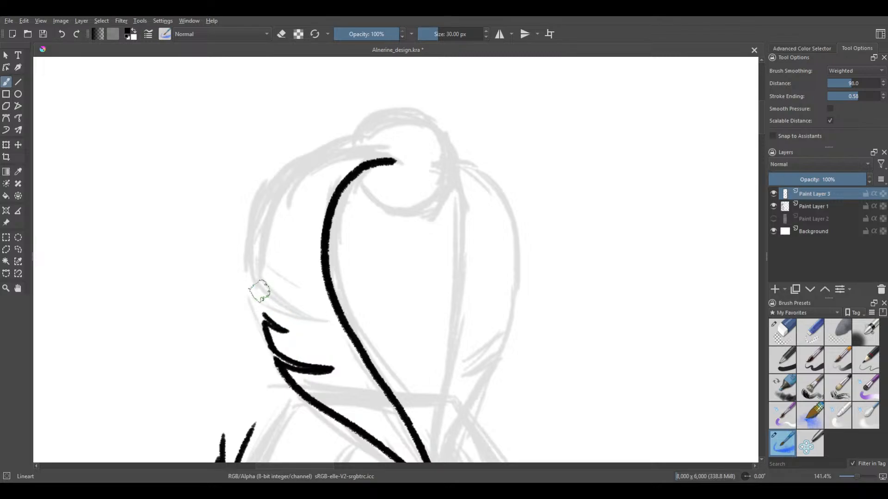
Try to continue the feather's outer edge upward from the small notch along the sketched side
{"action": "scroll", "coordinate": [222, 258], "scroll_direction": "down", "scroll_amount": 4}
{"action": "left_click_drag", "start_coordinate": [245, 269], "coordinate": [263, 269]}
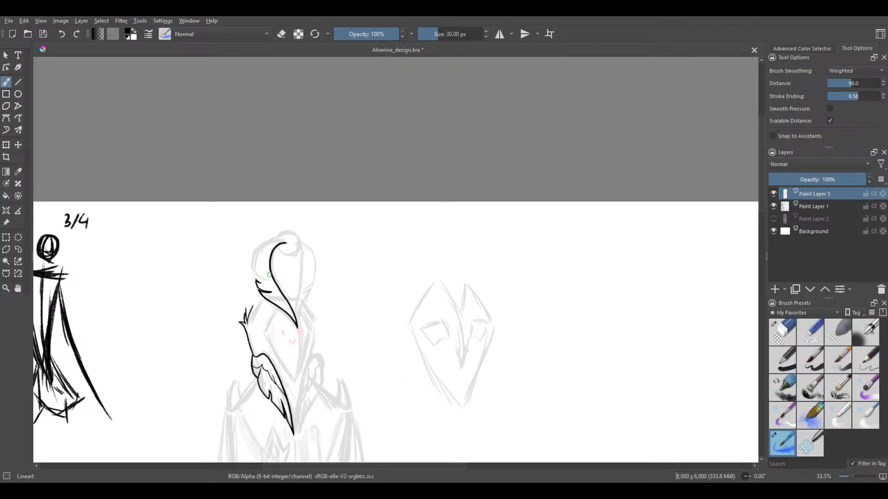
{"action": "scroll", "coordinate": [235, 259], "scroll_direction": "up", "scroll_amount": 4}
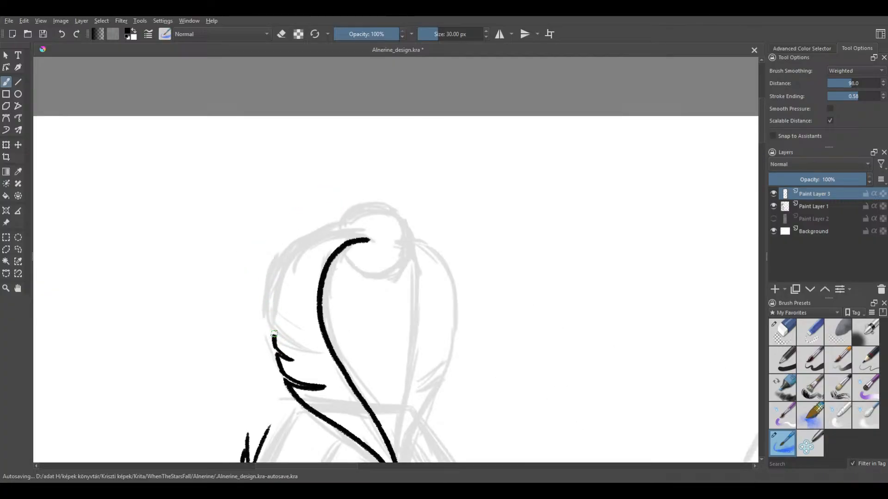
{"action": "mouse_move", "coordinate": [278, 350]}
{"action": "left_mouse_down"}
{"action": "mouse_move", "coordinate": [286, 281]}
{"action": "mouse_move", "coordinate": [348, 227]}
{"action": "mouse_move", "coordinate": [351, 237]}
{"action": "mouse_move", "coordinate": [309, 248]}
{"action": "mouse_move", "coordinate": [287, 273]}
{"action": "mouse_move", "coordinate": [275, 336]}
{"action": "mouse_move", "coordinate": [281, 291]}
{"action": "left_mouse_up"}
{"action": "key", "text": "ctrl+z"}
{"action": "key", "text": "ctrl+z"}
{"action": "key", "text": "ctrl+z"}
{"action": "left_click_drag", "start_coordinate": [276, 346], "coordinate": [282, 291]}
{"action": "key", "text": "ctrl+z"}
{"action": "scroll", "coordinate": [292, 279], "scroll_direction": "up", "scroll_amount": 1}
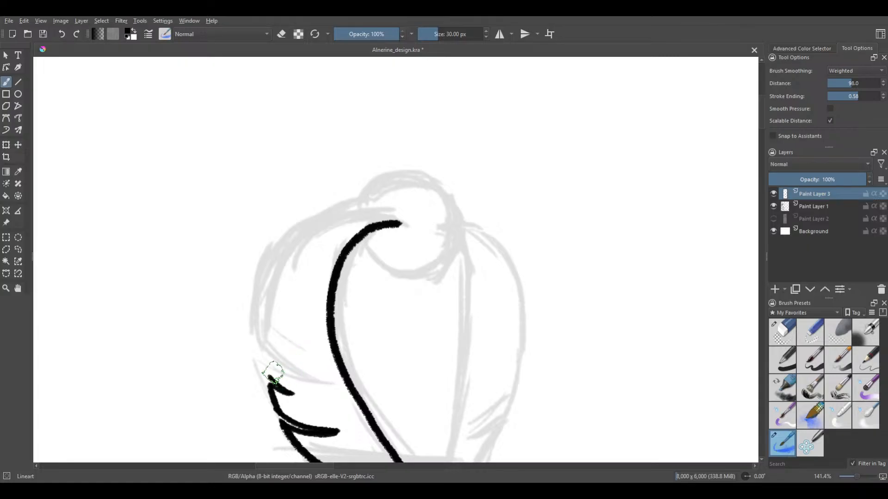
Try to redraw the feather's outer edge in a sweep from the small notch toward the knob
{"action": "mouse_move", "coordinate": [269, 377]}
{"action": "left_mouse_down"}
{"action": "mouse_move", "coordinate": [270, 327]}
{"action": "mouse_move", "coordinate": [296, 249]}
{"action": "left_mouse_up"}
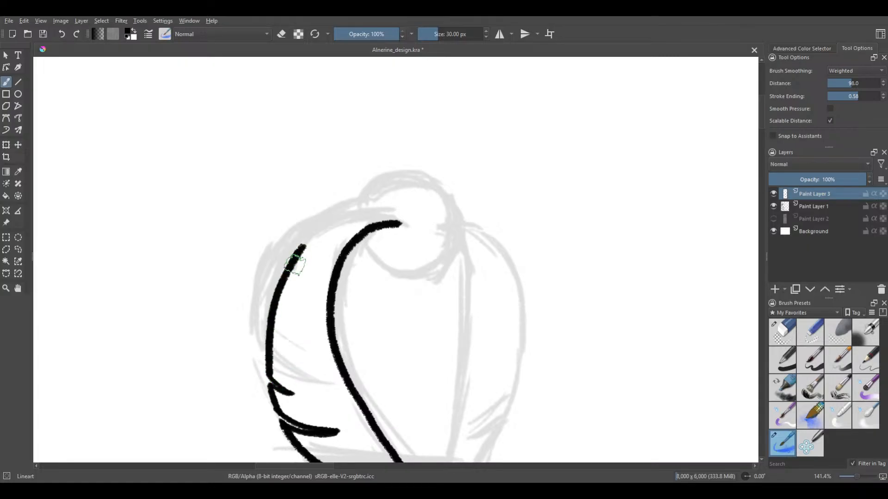
{"action": "key", "text": "ctrl+z"}
{"action": "mouse_move", "coordinate": [270, 376]}
{"action": "left_mouse_down"}
{"action": "mouse_move", "coordinate": [274, 309]}
{"action": "mouse_move", "coordinate": [293, 261]}
{"action": "mouse_move", "coordinate": [341, 225]}
{"action": "mouse_move", "coordinate": [404, 215]}
{"action": "left_mouse_up"}
{"action": "key", "text": "ctrl+z"}
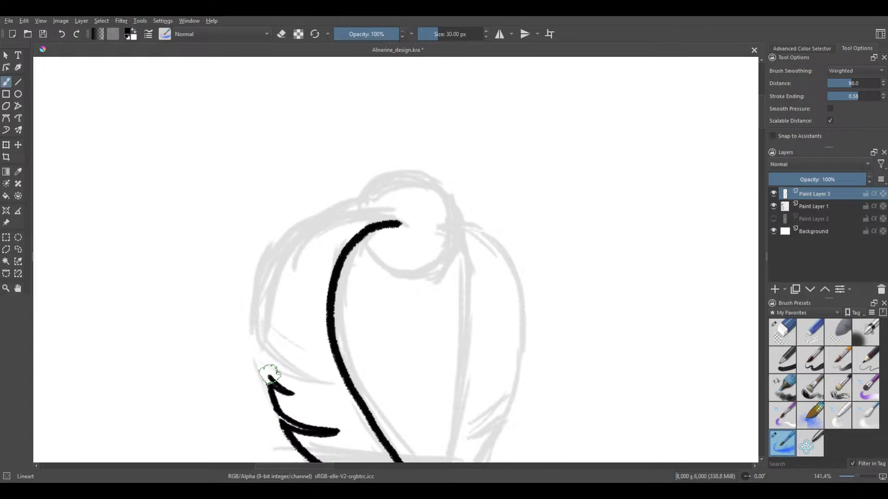
{"action": "mouse_move", "coordinate": [269, 377]}
{"action": "left_mouse_down"}
{"action": "mouse_move", "coordinate": [263, 326]}
{"action": "mouse_move", "coordinate": [283, 277]}
{"action": "left_mouse_up"}
{"action": "key", "text": "ctrl+z"}
Try another outer edge for the feather, arcing from the small notch to meet the inner curve's tip
{"action": "mouse_move", "coordinate": [269, 376]}
{"action": "left_mouse_down"}
{"action": "mouse_move", "coordinate": [272, 314]}
{"action": "mouse_move", "coordinate": [312, 245]}
{"action": "mouse_move", "coordinate": [375, 221]}
{"action": "mouse_move", "coordinate": [398, 225]}
{"action": "mouse_move", "coordinate": [347, 227]}
{"action": "mouse_move", "coordinate": [319, 246]}
{"action": "mouse_move", "coordinate": [287, 297]}
{"action": "mouse_move", "coordinate": [277, 344]}
{"action": "left_mouse_up"}
{"action": "key", "text": "ctrl+z"}
{"action": "key", "text": "ctrl+z"}
{"action": "mouse_move", "coordinate": [270, 375]}
{"action": "left_mouse_down"}
{"action": "mouse_move", "coordinate": [264, 312]}
{"action": "mouse_move", "coordinate": [279, 267]}
{"action": "left_mouse_up"}
{"action": "key", "text": "ctrl+z"}
{"action": "mouse_move", "coordinate": [267, 368]}
{"action": "left_mouse_down"}
{"action": "mouse_move", "coordinate": [270, 317]}
{"action": "mouse_move", "coordinate": [304, 244]}
{"action": "mouse_move", "coordinate": [338, 224]}
{"action": "mouse_move", "coordinate": [404, 224]}
{"action": "left_mouse_up"}
{"action": "scroll", "coordinate": [346, 278], "scroll_direction": "down", "scroll_amount": 4}
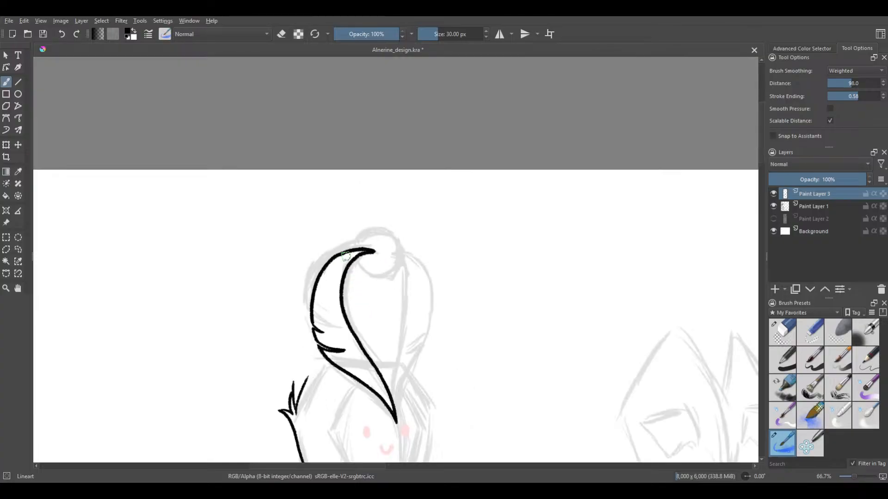
Draw the feather's upper outer edge from the small notch around to the inner curve's tip inside the knob
{"action": "scroll", "coordinate": [332, 250], "scroll_direction": "up", "scroll_amount": 3}
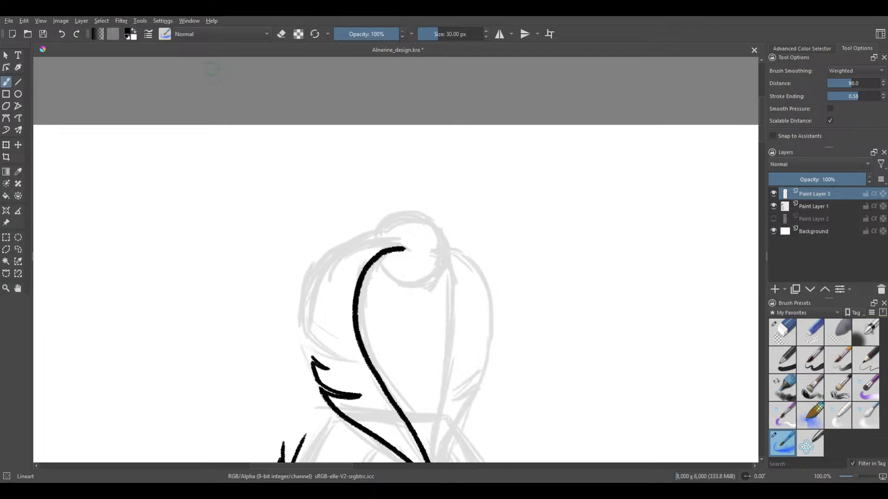
{"action": "scroll", "coordinate": [343, 279], "scroll_direction": "up", "scroll_amount": 1}
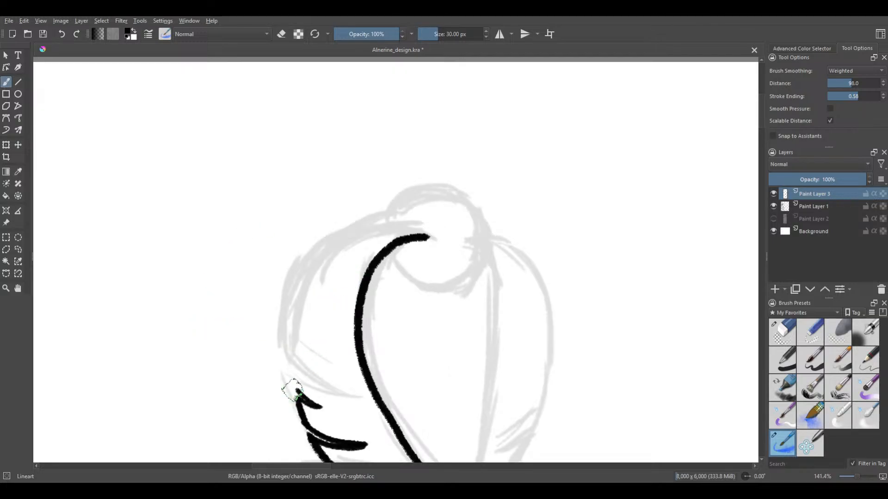
{"action": "left_click_drag", "start_coordinate": [298, 391], "coordinate": [299, 334]}
{"action": "key", "text": "ctrl+z"}
{"action": "left_click_drag", "start_coordinate": [298, 392], "coordinate": [297, 315]}
{"action": "key", "text": "ctrl+z"}
{"action": "mouse_move", "coordinate": [298, 392]}
{"action": "left_mouse_down"}
{"action": "mouse_move", "coordinate": [298, 333]}
{"action": "mouse_move", "coordinate": [319, 282]}
{"action": "left_mouse_up"}
{"action": "key", "text": "ctrl+z"}
{"action": "mouse_move", "coordinate": [298, 391]}
{"action": "left_mouse_down"}
{"action": "mouse_move", "coordinate": [305, 304]}
{"action": "mouse_move", "coordinate": [340, 263]}
{"action": "left_mouse_up"}
{"action": "key", "text": "ctrl+z"}
{"action": "mouse_move", "coordinate": [427, 237]}
{"action": "left_mouse_down"}
{"action": "mouse_move", "coordinate": [368, 241]}
{"action": "mouse_move", "coordinate": [315, 280]}
{"action": "mouse_move", "coordinate": [297, 351]}
{"action": "mouse_move", "coordinate": [308, 397]}
{"action": "mouse_move", "coordinate": [298, 392]}
{"action": "mouse_move", "coordinate": [299, 318]}
{"action": "mouse_move", "coordinate": [326, 267]}
{"action": "mouse_move", "coordinate": [360, 240]}
{"action": "mouse_move", "coordinate": [431, 236]}
{"action": "left_mouse_up"}
{"action": "key", "text": "ctrl+z"}
{"action": "key", "text": "minus"}
{"action": "key", "text": "minus"}
{"action": "key", "text": "minus"}
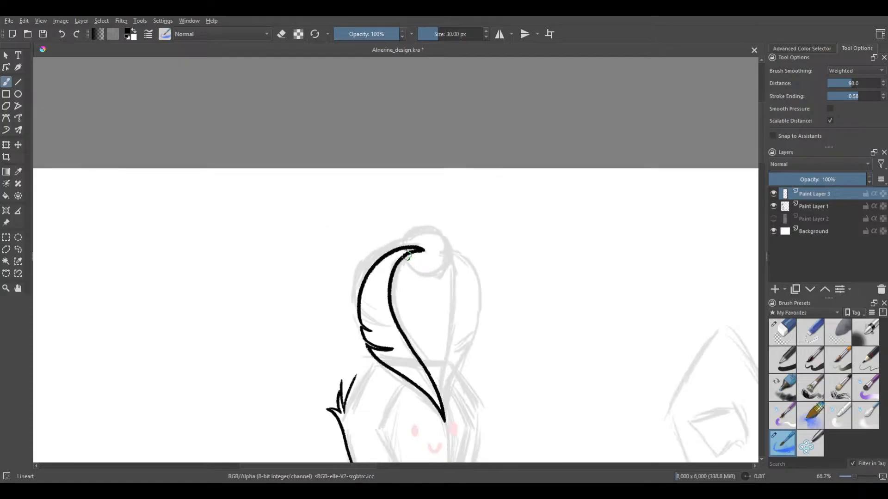
Set the brush smoothing to None and touch up the feather's pointed tip where the two curves meet
{"action": "key", "text": "minus"}
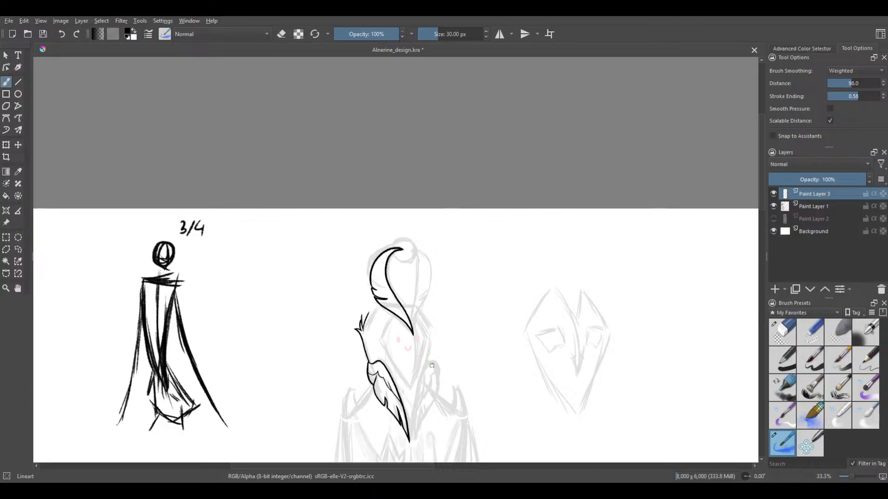
{"action": "scroll", "coordinate": [434, 298], "scroll_direction": "up", "scroll_amount": 1}
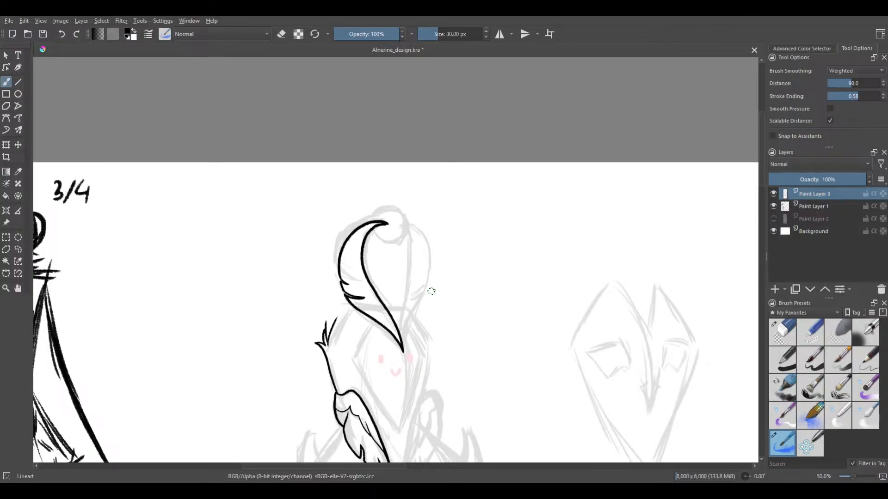
{"action": "left_click_drag", "start_coordinate": [438, 307], "coordinate": [441, 323]}
{"action": "scroll", "coordinate": [431, 313], "scroll_direction": "up", "scroll_amount": 3}
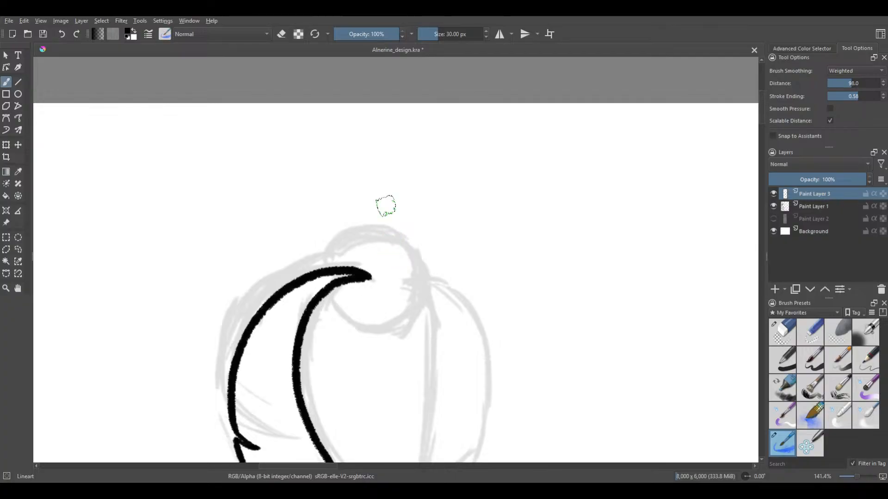
{"action": "scroll", "coordinate": [407, 253], "scroll_direction": "up", "scroll_amount": 1, "text": "ctrl"}
{"action": "scroll", "coordinate": [407, 242], "scroll_direction": "down", "scroll_amount": 2}
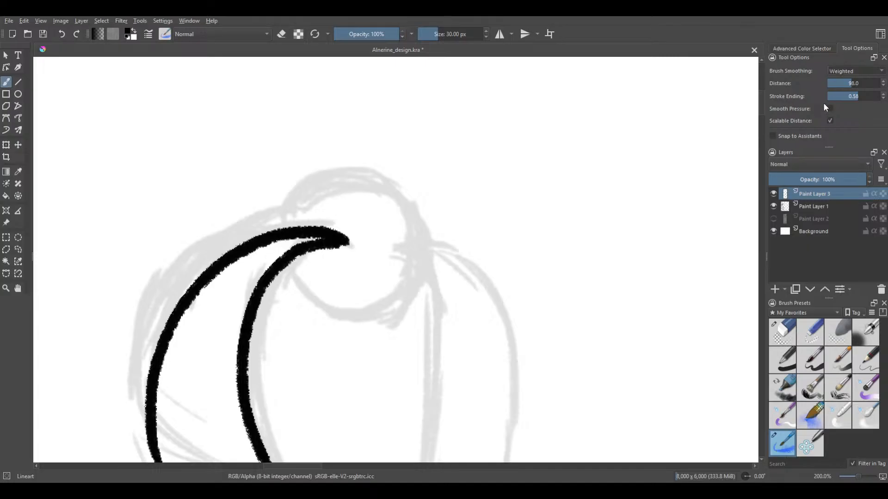
{"action": "left_click", "coordinate": [834, 55]}
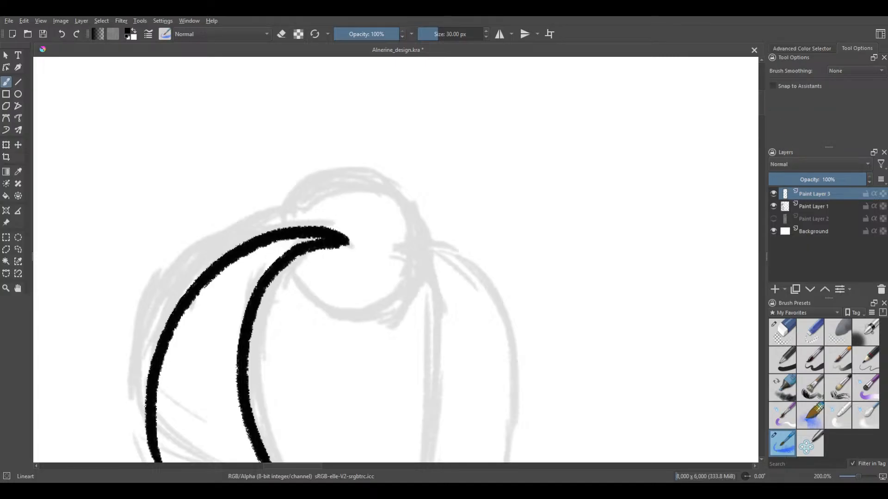
{"action": "left_click_drag", "start_coordinate": [337, 240], "coordinate": [333, 237]}
{"action": "scroll", "coordinate": [257, 221], "scroll_direction": "down", "scroll_amount": 2}
{"action": "left_click_drag", "start_coordinate": [244, 214], "coordinate": [291, 69]}
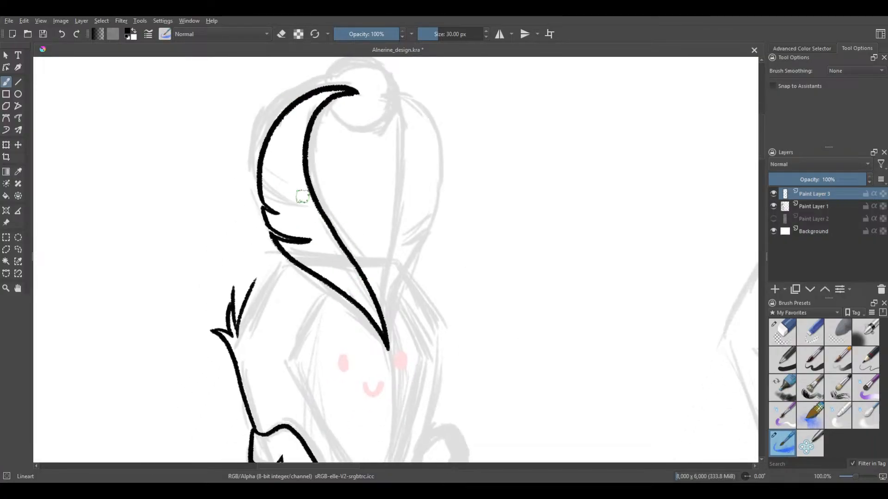
Try a circle outline for the headpiece's knob with the Ellipse tool at a brush size of 30 px
{"action": "left_click_drag", "start_coordinate": [330, 112], "coordinate": [305, 197]}
{"action": "left_click_drag", "start_coordinate": [318, 145], "coordinate": [314, 219]}
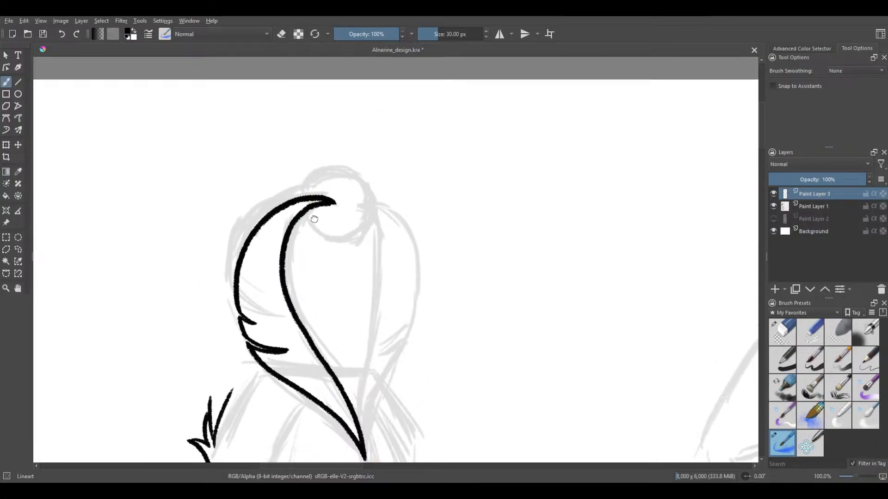
{"action": "scroll", "coordinate": [311, 182], "scroll_direction": "up", "scroll_amount": 2}
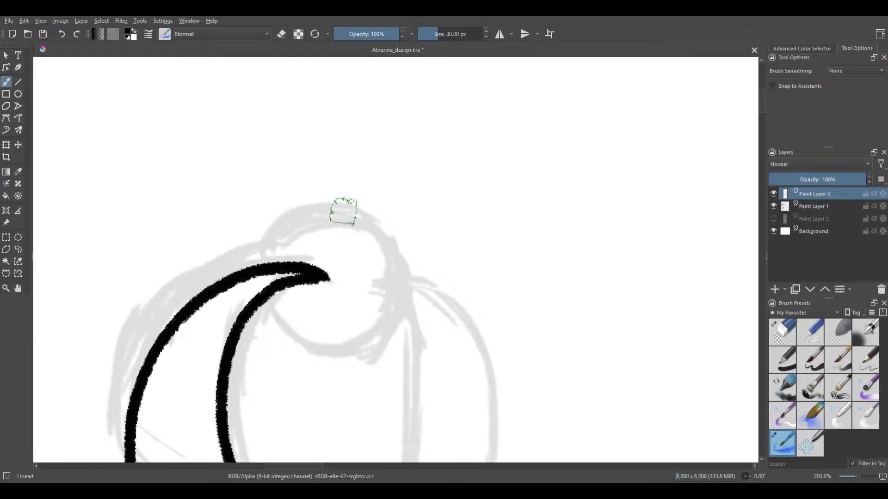
{"action": "left_click", "coordinate": [18, 94]}
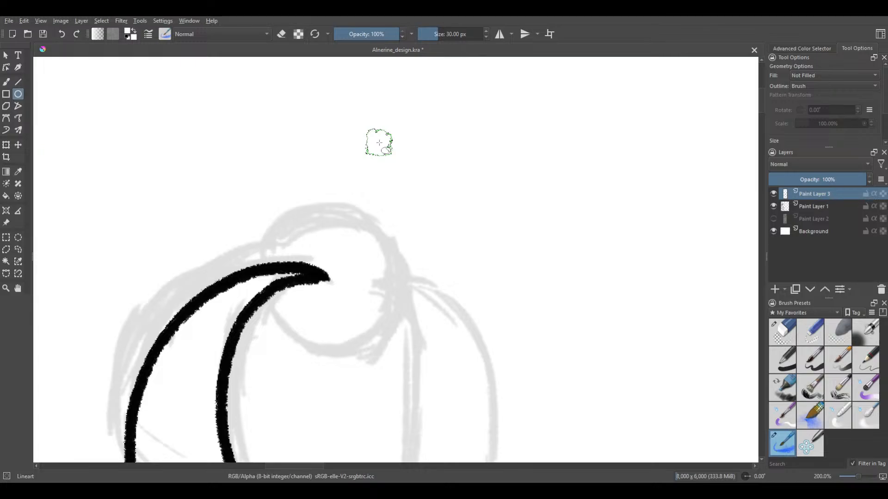
{"action": "left_click", "coordinate": [814, 48]}
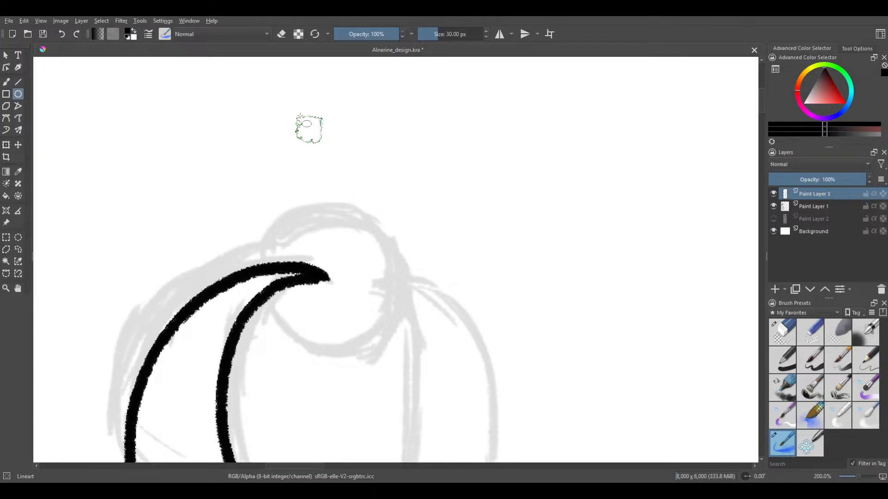
{"action": "left_click_drag", "start_coordinate": [300, 115], "coordinate": [444, 262]}
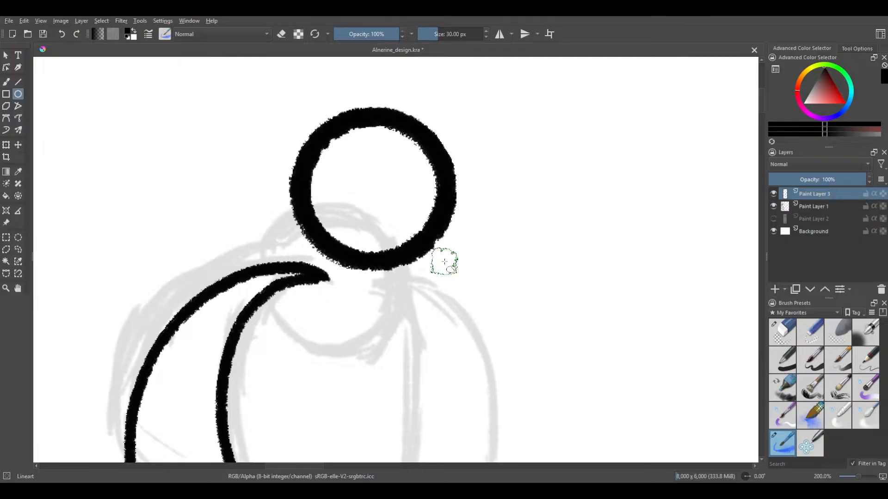
{"action": "scroll", "coordinate": [445, 262], "scroll_direction": "down", "scroll_amount": 4}
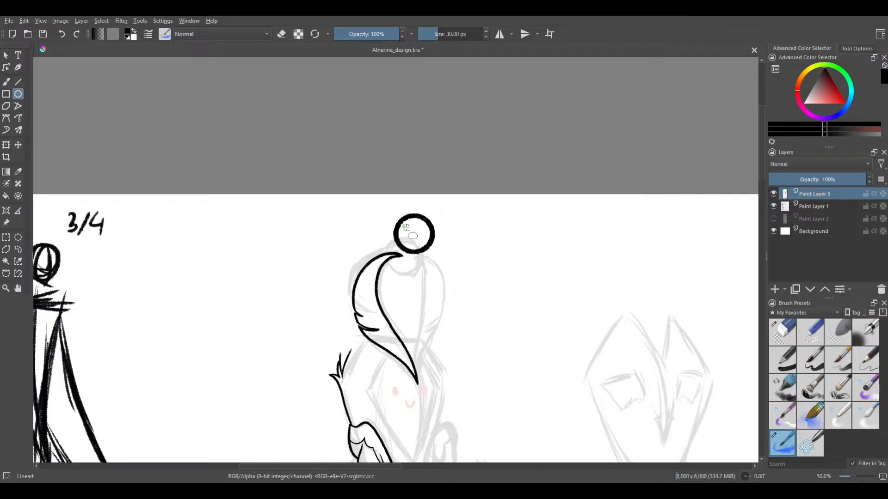
{"action": "key", "text": "ctrl+z"}
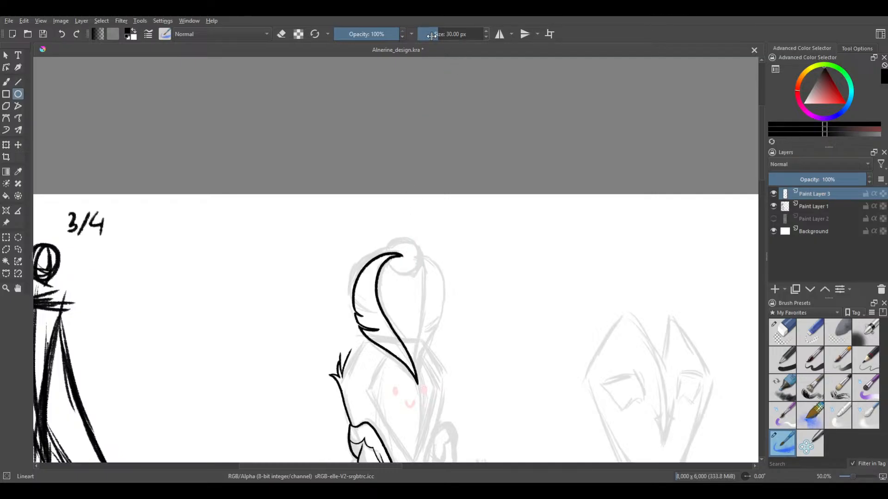
Set the brush size to 15.30 px with black as the colour and try a thinner circle above the knob
{"action": "left_click", "coordinate": [430, 36]}
{"action": "scroll", "coordinate": [393, 261], "scroll_direction": "up", "scroll_amount": 3}
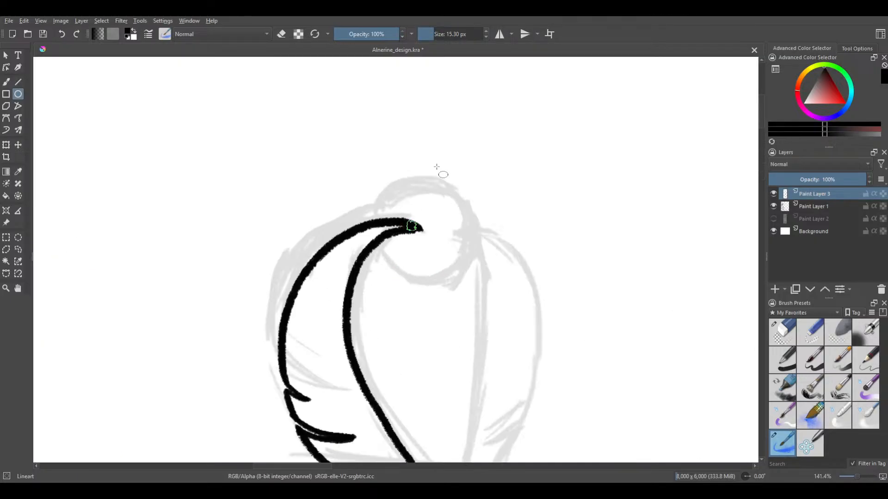
{"action": "left_click", "coordinate": [415, 158], "text": "ctrl"}
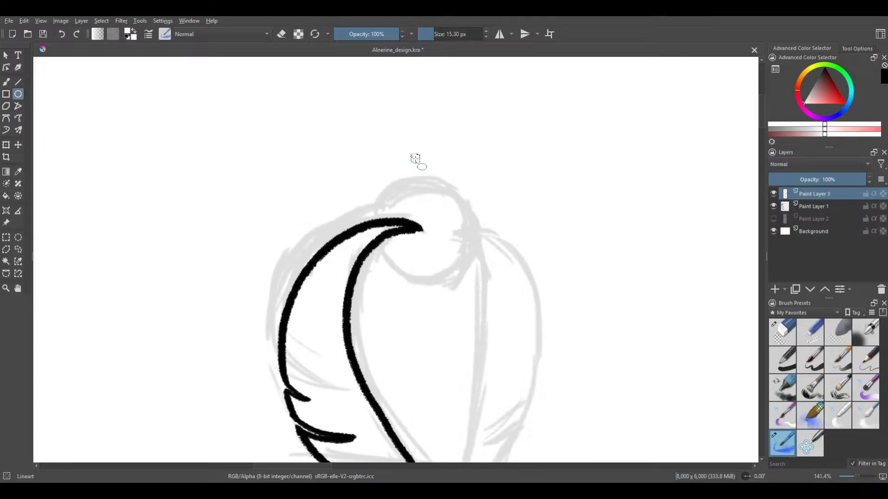
{"action": "left_click", "coordinate": [822, 83]}
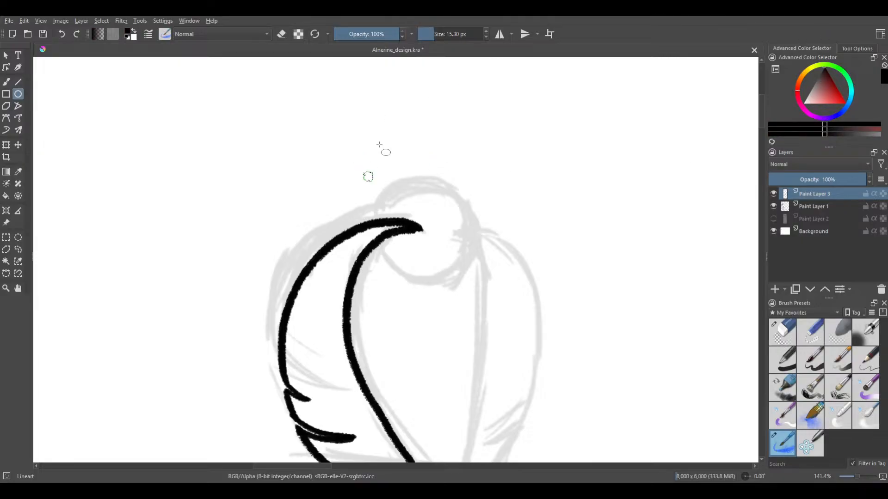
{"action": "left_click_drag", "start_coordinate": [394, 128], "coordinate": [494, 227]}
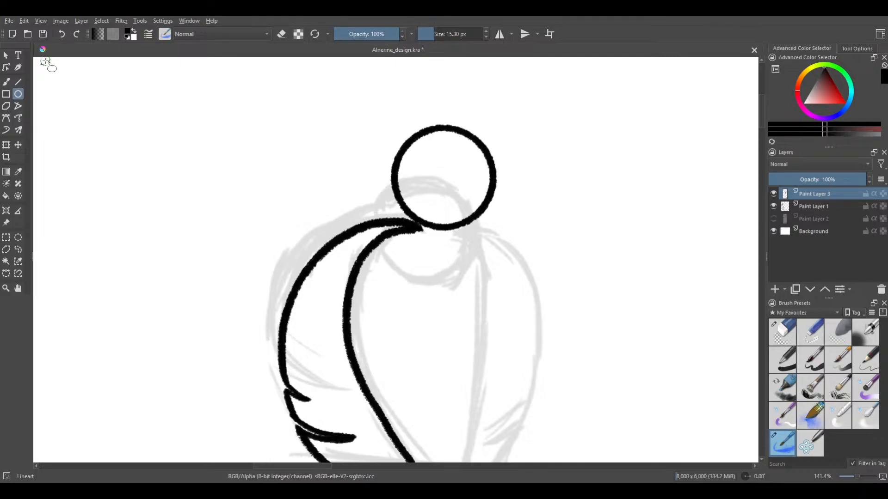
{"action": "key", "text": "ctrl+z"}
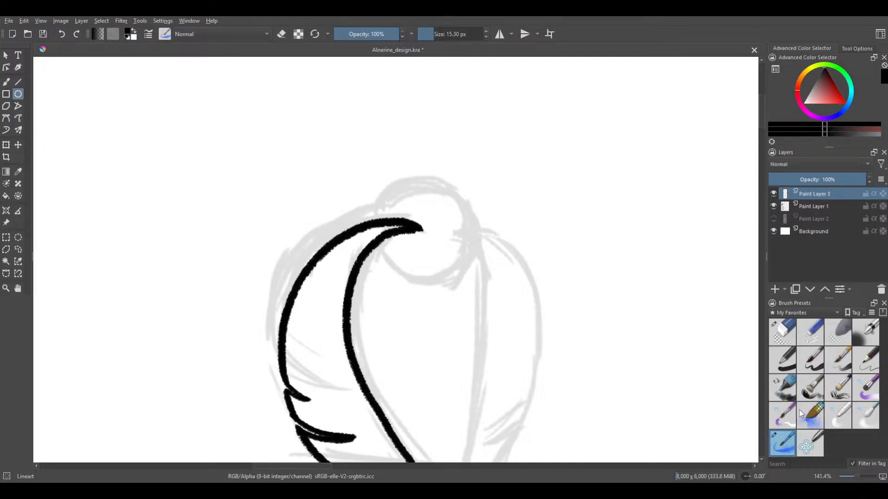
Draw a circle on a new paint layer and move it onto the sketched knob
{"action": "left_click", "coordinate": [778, 290]}
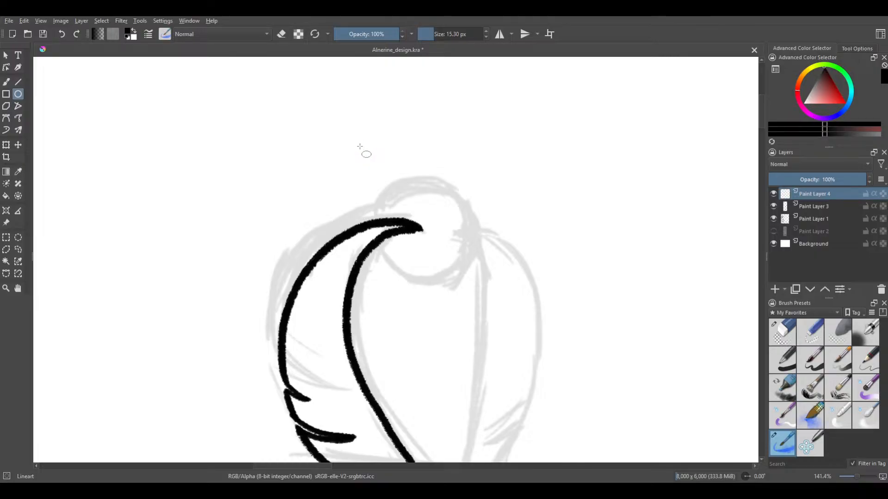
{"action": "left_click_drag", "start_coordinate": [380, 97], "coordinate": [467, 193]}
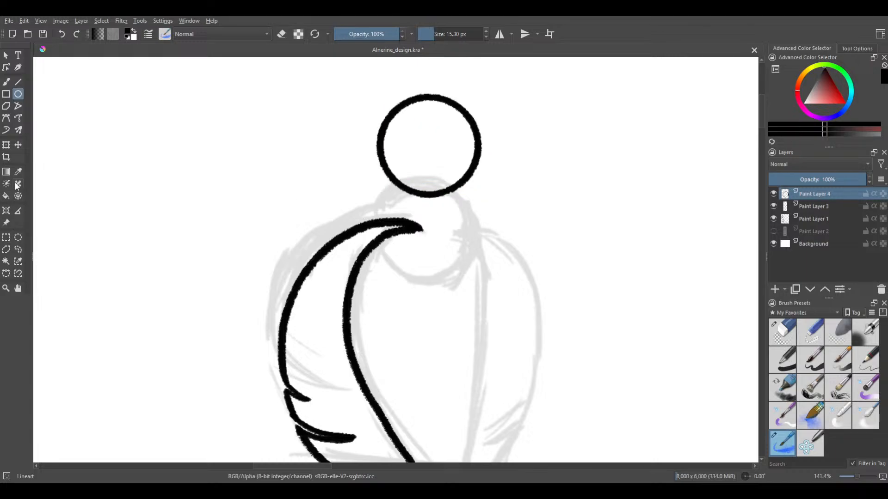
{"action": "left_click", "coordinate": [18, 145]}
{"action": "mouse_move", "coordinate": [458, 142]}
{"action": "left_mouse_down"}
{"action": "mouse_move", "coordinate": [454, 227]}
{"action": "mouse_move", "coordinate": [424, 237]}
{"action": "left_mouse_up"}
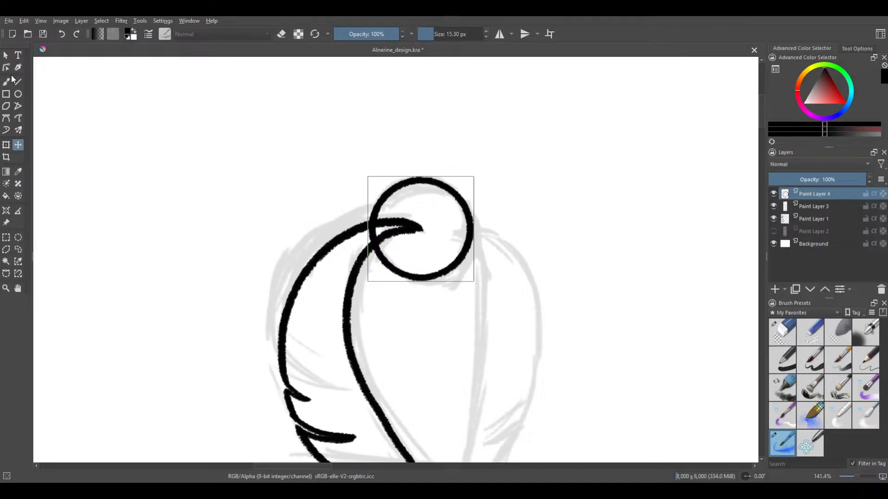
Erase the part of the circle crossing the feather's tip and merge the circle layer down into Paint Layer 3
{"action": "left_click", "coordinate": [6, 81]}
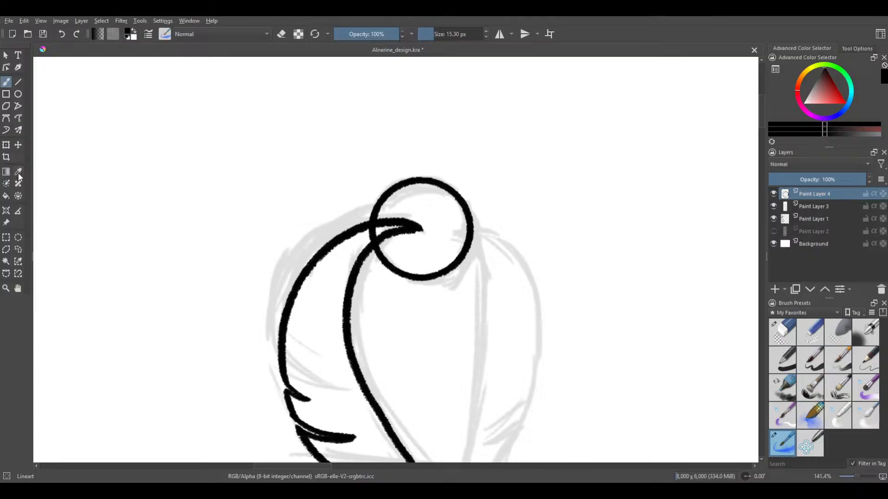
{"action": "left_click", "coordinate": [782, 332]}
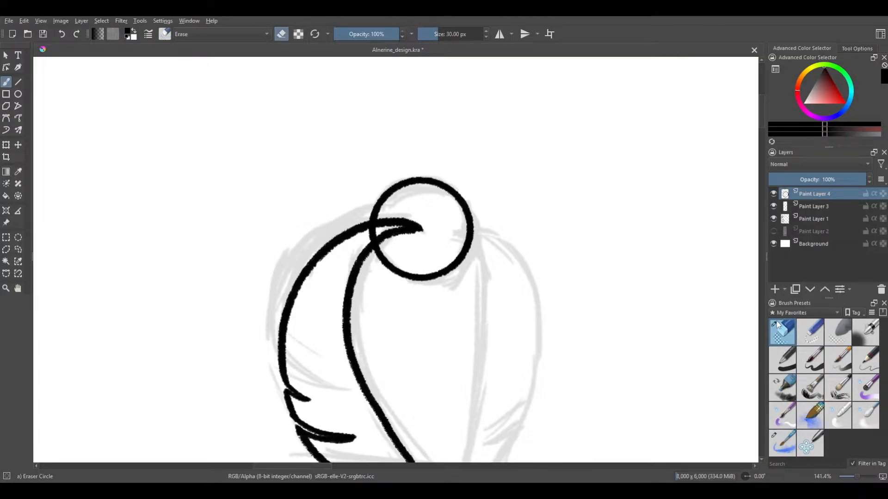
{"action": "scroll", "coordinate": [376, 229], "scroll_direction": "up", "scroll_amount": 5}
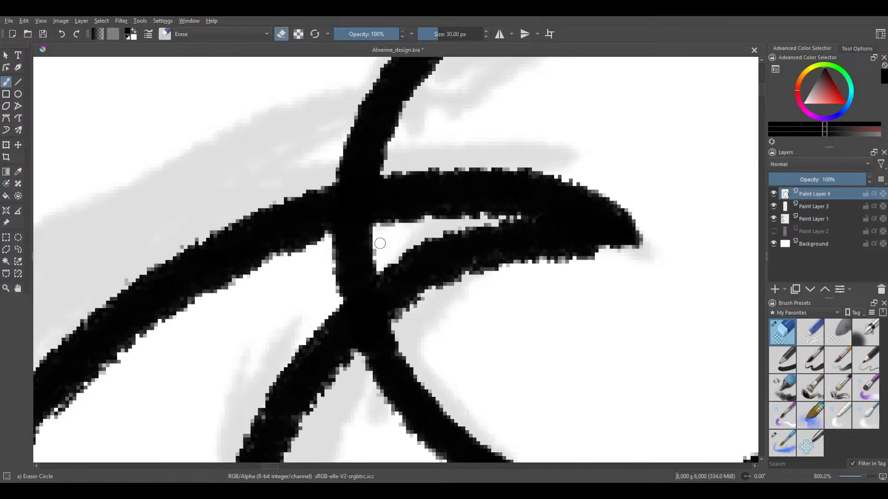
{"action": "mouse_move", "coordinate": [380, 243]}
{"action": "left_mouse_down"}
{"action": "mouse_move", "coordinate": [345, 279]}
{"action": "mouse_move", "coordinate": [391, 247]}
{"action": "mouse_move", "coordinate": [323, 319]}
{"action": "mouse_move", "coordinate": [377, 258]}
{"action": "mouse_move", "coordinate": [327, 303]}
{"action": "mouse_move", "coordinate": [322, 266]}
{"action": "mouse_move", "coordinate": [330, 250]}
{"action": "mouse_move", "coordinate": [376, 229]}
{"action": "mouse_move", "coordinate": [345, 238]}
{"action": "mouse_move", "coordinate": [343, 263]}
{"action": "mouse_move", "coordinate": [347, 234]}
{"action": "left_mouse_up"}
{"action": "scroll", "coordinate": [347, 234], "scroll_direction": "down", "scroll_amount": 2}
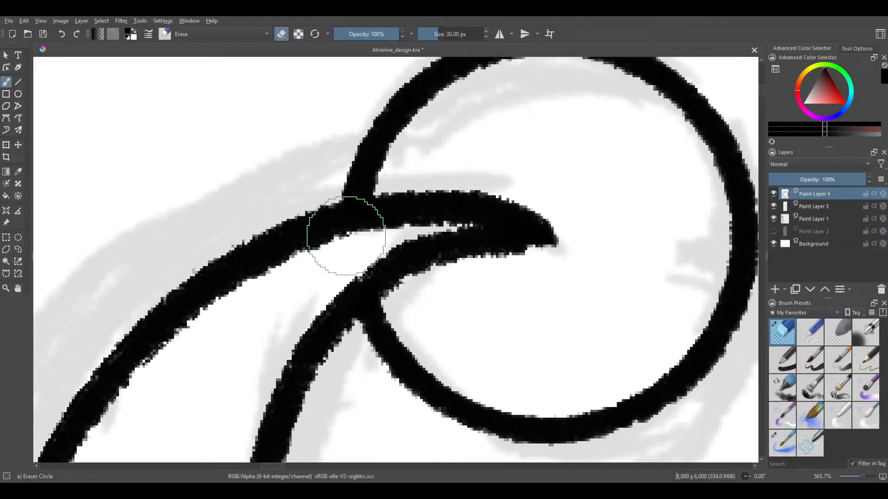
{"action": "scroll", "coordinate": [276, 220], "scroll_direction": "down", "scroll_amount": 2}
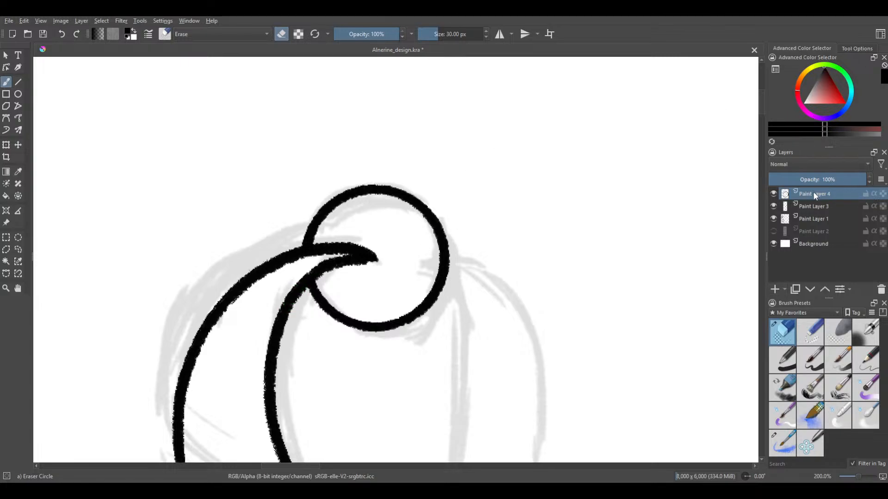
{"action": "key", "text": "ctrl+e"}
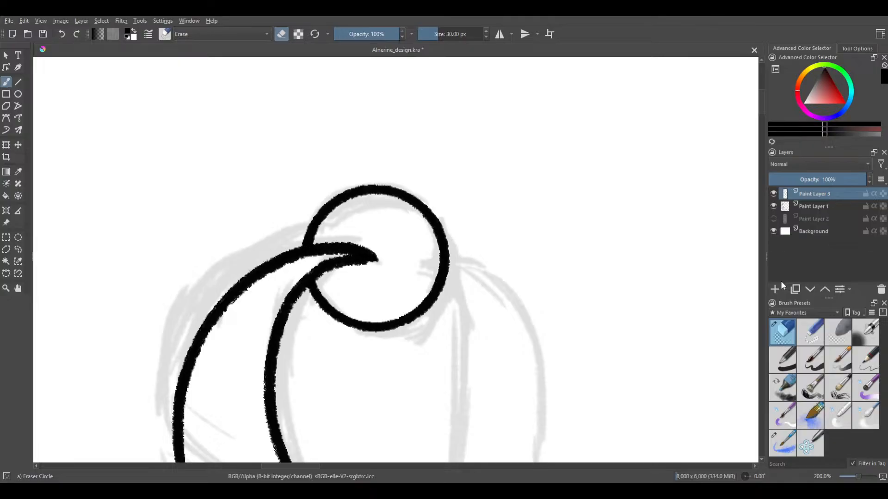
{"action": "scroll", "coordinate": [346, 287], "scroll_direction": "down", "scroll_amount": 5}
{"action": "scroll", "coordinate": [346, 287], "scroll_direction": "up", "scroll_amount": 2}
{"action": "scroll", "coordinate": [346, 287], "scroll_direction": "up", "scroll_amount": 5}
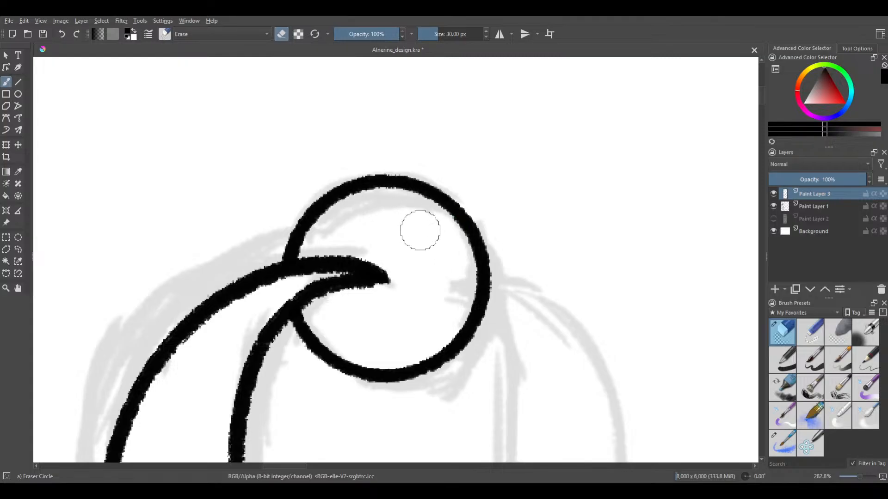
{"action": "scroll", "coordinate": [384, 255], "scroll_direction": "down", "scroll_amount": 2}
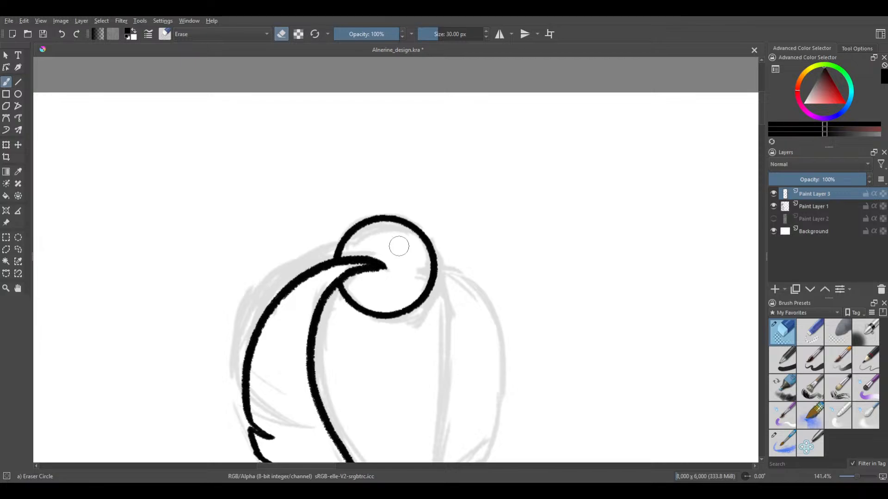
Switch back to the Lineart brush and try jagged hatching inside the knob's circle
{"action": "left_click", "coordinate": [792, 453]}
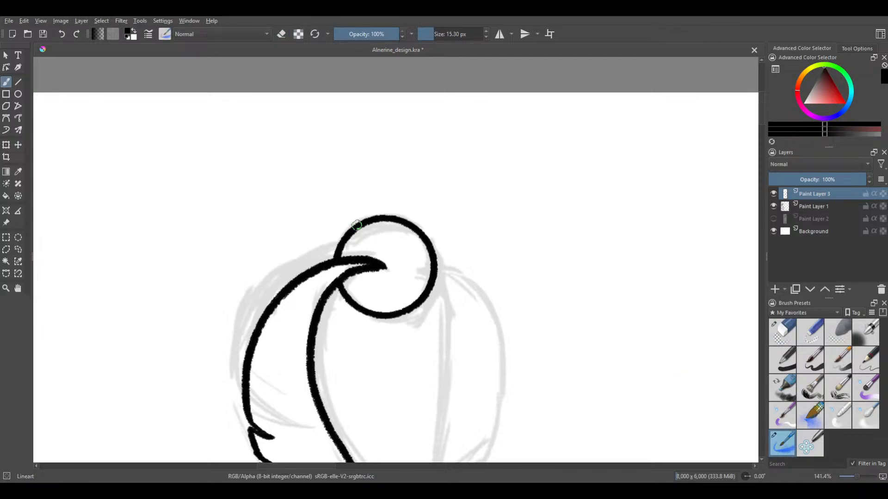
{"action": "mouse_move", "coordinate": [354, 228]}
{"action": "left_mouse_down"}
{"action": "mouse_move", "coordinate": [392, 245]}
{"action": "mouse_move", "coordinate": [401, 308]}
{"action": "left_mouse_up"}
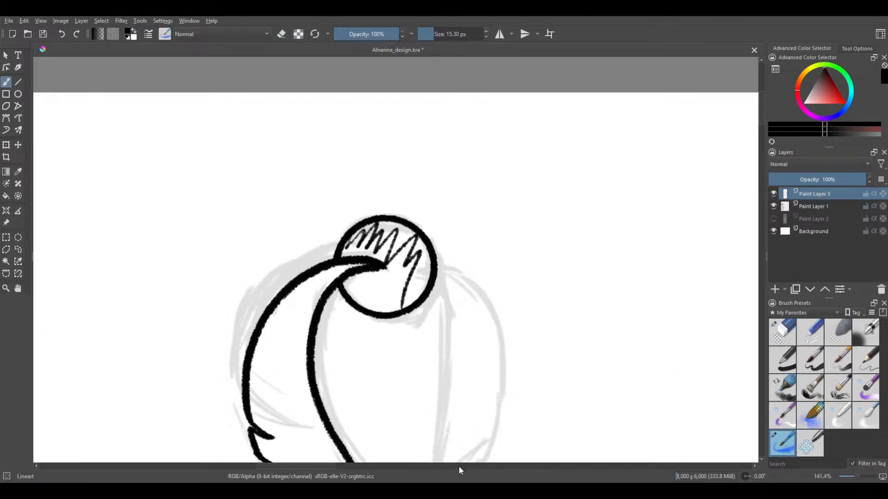
{"action": "key", "text": "ctrl+z"}
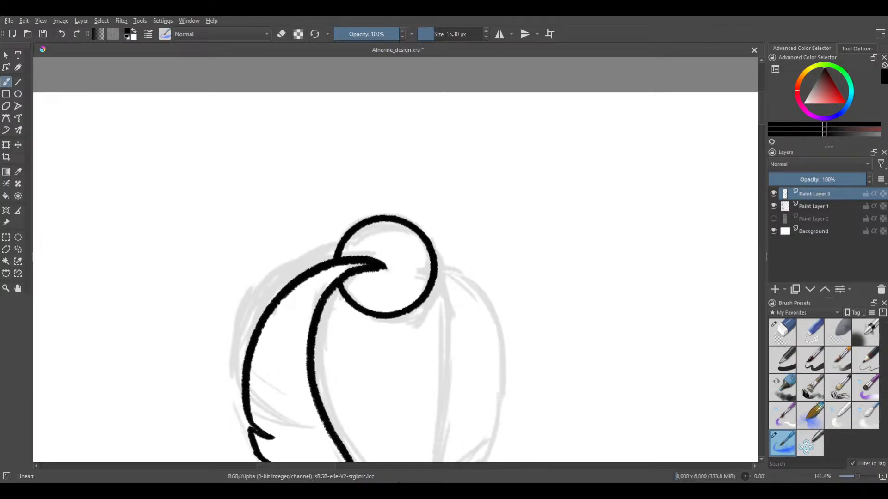
Save the document and undo the small test mark under the circle's upper edge
{"action": "mouse_move", "coordinate": [378, 334]}
{"action": "left_mouse_down"}
{"action": "mouse_move", "coordinate": [434, 190]}
{"action": "mouse_move", "coordinate": [353, 401]}
{"action": "left_mouse_up"}
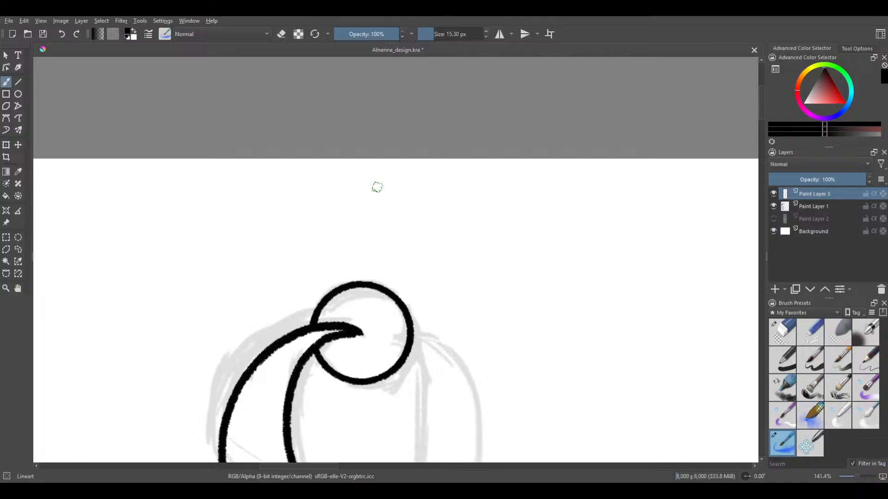
{"action": "scroll", "coordinate": [338, 310], "scroll_direction": "up", "scroll_amount": 1}
{"action": "left_click_drag", "start_coordinate": [349, 310], "coordinate": [356, 236]}
{"action": "scroll", "coordinate": [371, 172], "scroll_direction": "up", "scroll_amount": 1}
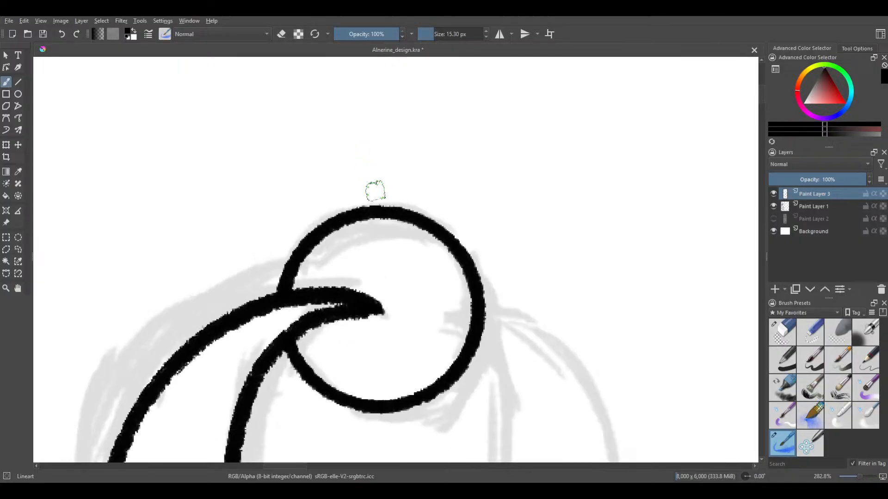
{"action": "left_click_drag", "start_coordinate": [401, 218], "coordinate": [414, 153]}
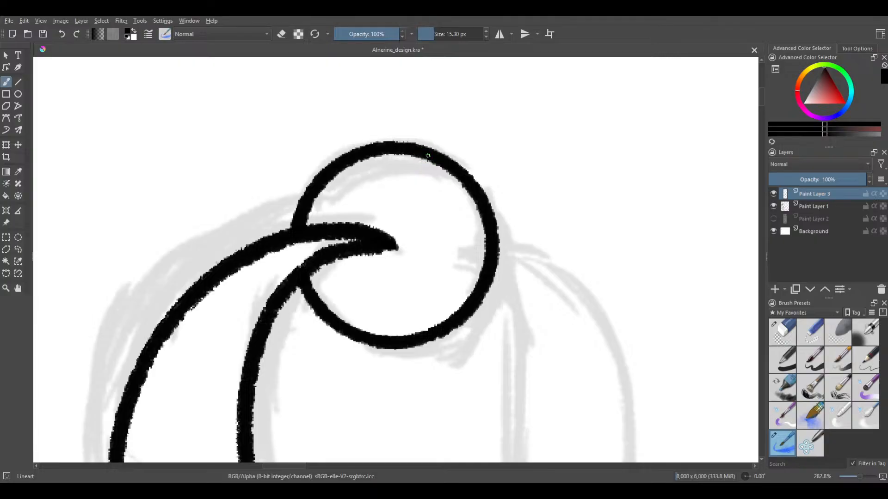
{"action": "left_click", "coordinate": [397, 157]}
{"action": "key", "text": "ctrl+s"}
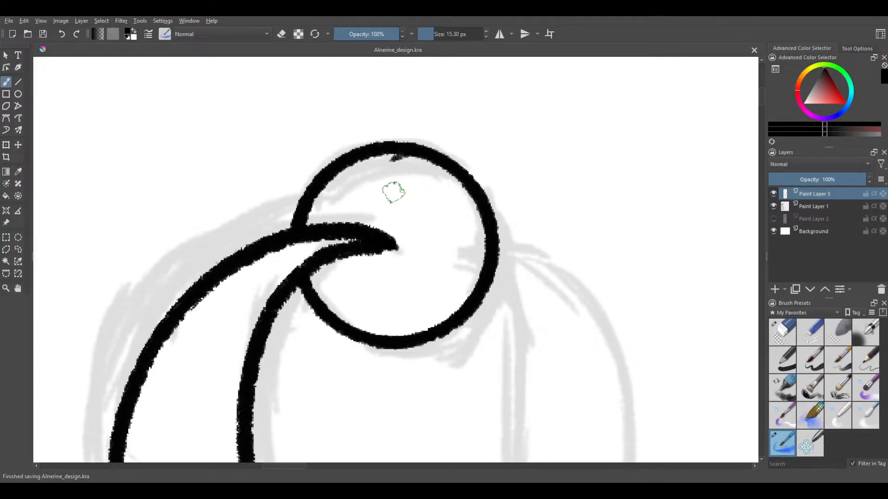
{"action": "key", "text": "ctrl+z"}
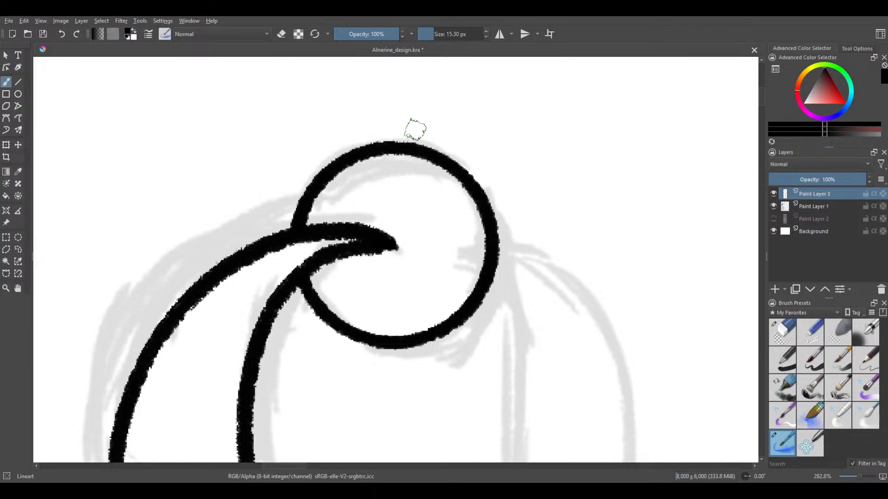
{"action": "scroll", "coordinate": [425, 62], "scroll_direction": "down", "scroll_amount": 1}
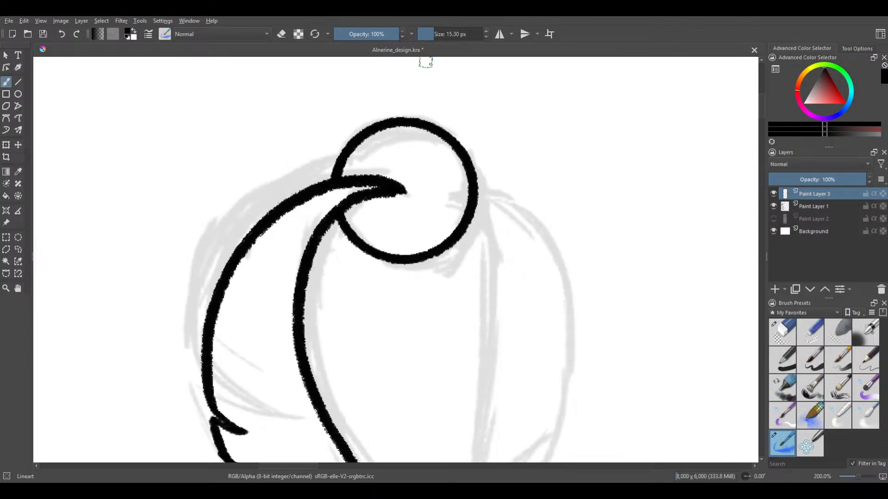
Set the brush size to 30 px and draw a curve inside the circle from its upper-right edge down to the feather
{"action": "key", "text": "bracketleft"}
{"action": "key", "text": "bracketleft"}
{"action": "key", "text": "bracketleft"}
{"action": "key", "text": "bracketleft"}
{"action": "key", "text": "bracketleft"}
{"action": "key", "text": "bracketright"}
{"action": "key", "text": "bracketright"}
{"action": "key", "text": "bracketright"}
{"action": "key", "text": "bracketright"}
{"action": "key", "text": "bracketright"}
{"action": "key", "text": "bracketright"}
{"action": "key", "text": "bracketright"}
{"action": "key", "text": "bracketright"}
{"action": "key", "text": "bracketright"}
{"action": "key", "text": "bracketright"}
{"action": "left_click_drag", "start_coordinate": [407, 129], "coordinate": [392, 243]}
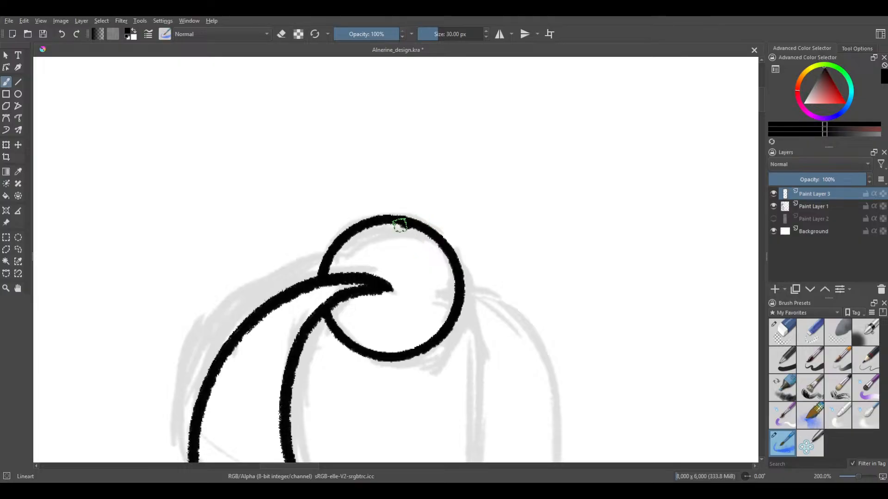
{"action": "left_click_drag", "start_coordinate": [401, 222], "coordinate": [369, 243]}
{"action": "key", "text": "ctrl+z"}
{"action": "mouse_move", "coordinate": [419, 232]}
{"action": "left_mouse_down"}
{"action": "mouse_move", "coordinate": [364, 261]}
{"action": "mouse_move", "coordinate": [355, 297]}
{"action": "mouse_move", "coordinate": [369, 323]}
{"action": "left_mouse_up"}
{"action": "key", "text": "ctrl+z"}
{"action": "key", "text": "ctrl+z"}
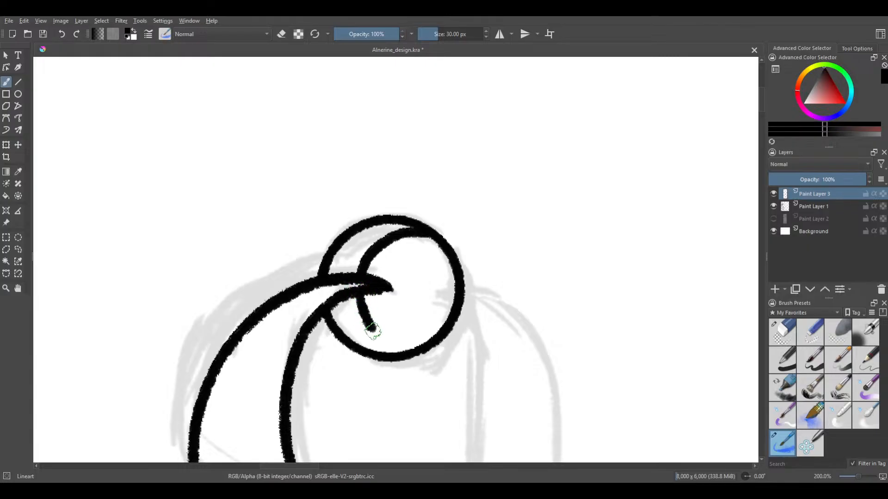
Draw the lower curve inside the knob's circle, from the feather's underside down to the circle's lower-right edge, redoing it until clean
{"action": "mouse_move", "coordinate": [412, 353]}
{"action": "left_mouse_down"}
{"action": "mouse_move", "coordinate": [385, 331]}
{"action": "mouse_move", "coordinate": [374, 299]}
{"action": "mouse_move", "coordinate": [359, 294]}
{"action": "mouse_move", "coordinate": [371, 324]}
{"action": "mouse_move", "coordinate": [404, 336]}
{"action": "left_mouse_up"}
{"action": "key", "text": "ctrl+z"}
{"action": "mouse_move", "coordinate": [358, 294]}
{"action": "left_mouse_down"}
{"action": "mouse_move", "coordinate": [363, 317]}
{"action": "mouse_move", "coordinate": [393, 347]}
{"action": "left_mouse_up"}
{"action": "key", "text": "ctrl+z"}
{"action": "mouse_move", "coordinate": [361, 291]}
{"action": "left_mouse_down"}
{"action": "mouse_move", "coordinate": [375, 323]}
{"action": "mouse_move", "coordinate": [405, 342]}
{"action": "mouse_move", "coordinate": [432, 341]}
{"action": "mouse_move", "coordinate": [434, 324]}
{"action": "left_mouse_up"}
{"action": "key", "text": "ctrl+z"}
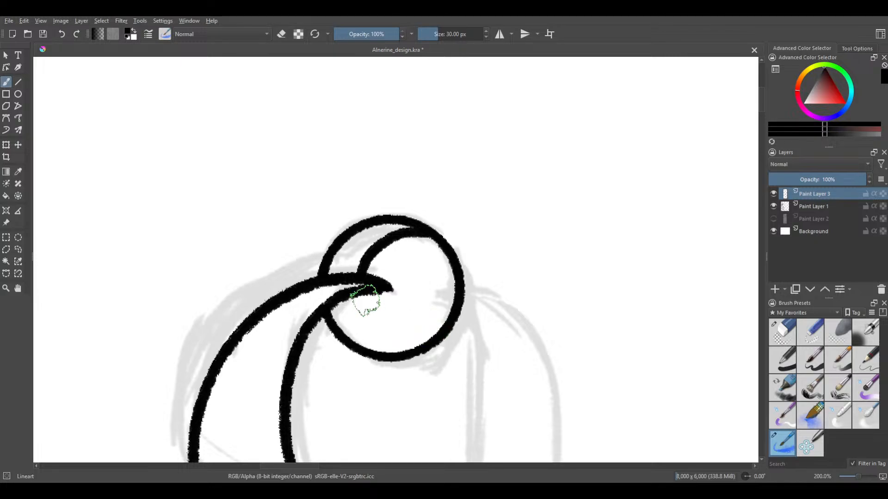
{"action": "mouse_move", "coordinate": [362, 290]}
{"action": "left_mouse_down"}
{"action": "mouse_move", "coordinate": [363, 307]}
{"action": "mouse_move", "coordinate": [395, 341]}
{"action": "mouse_move", "coordinate": [422, 341]}
{"action": "mouse_move", "coordinate": [446, 326]}
{"action": "left_mouse_up"}
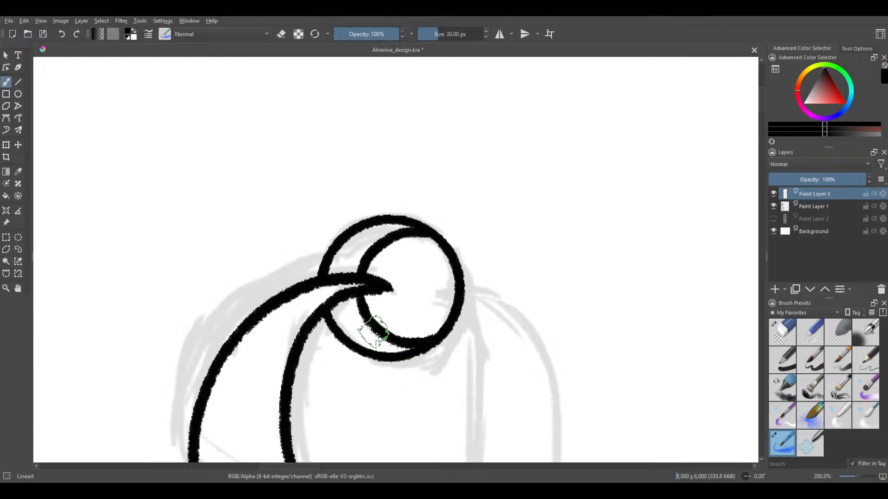
{"action": "left_click_drag", "start_coordinate": [373, 264], "coordinate": [371, 264]}
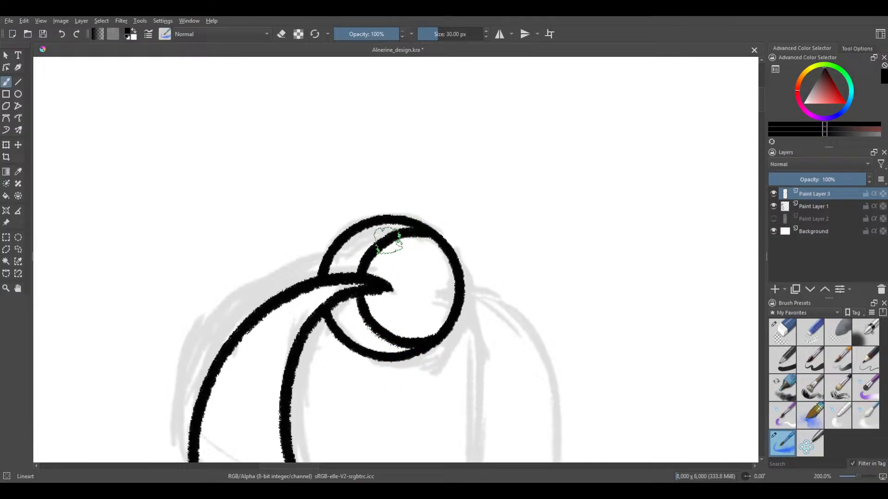
{"action": "scroll", "coordinate": [439, 259], "scroll_direction": "right", "scroll_amount": 2}
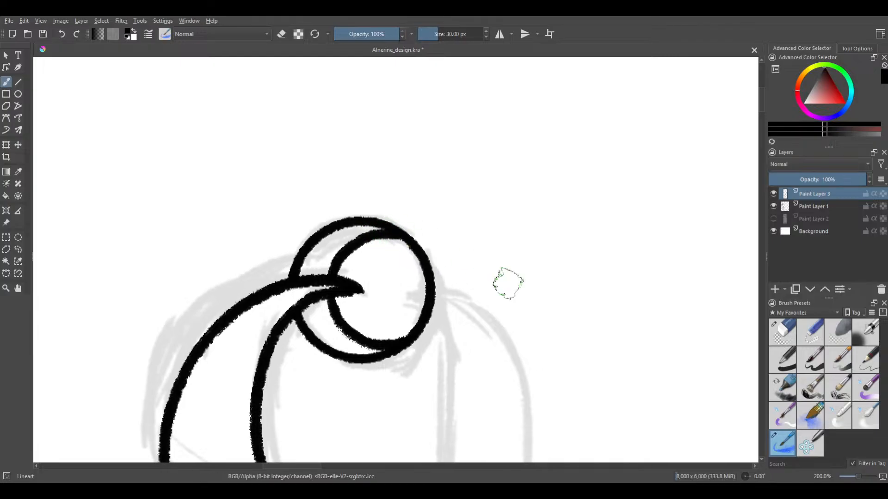
Fill the area enclosed by the knob's inner curves solid black with the Basic-1 brush at 10.64 px
{"action": "left_click", "coordinate": [782, 360]}
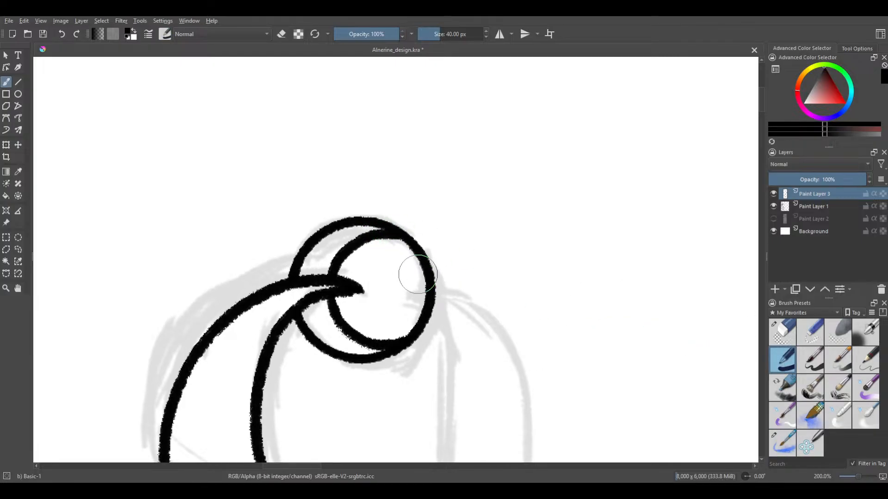
{"action": "scroll", "coordinate": [384, 265], "scroll_direction": "up", "scroll_amount": 3}
{"action": "mouse_move", "coordinate": [356, 292]}
{"action": "left_mouse_down"}
{"action": "mouse_move", "coordinate": [381, 293]}
{"action": "mouse_move", "coordinate": [367, 278]}
{"action": "left_mouse_up"}
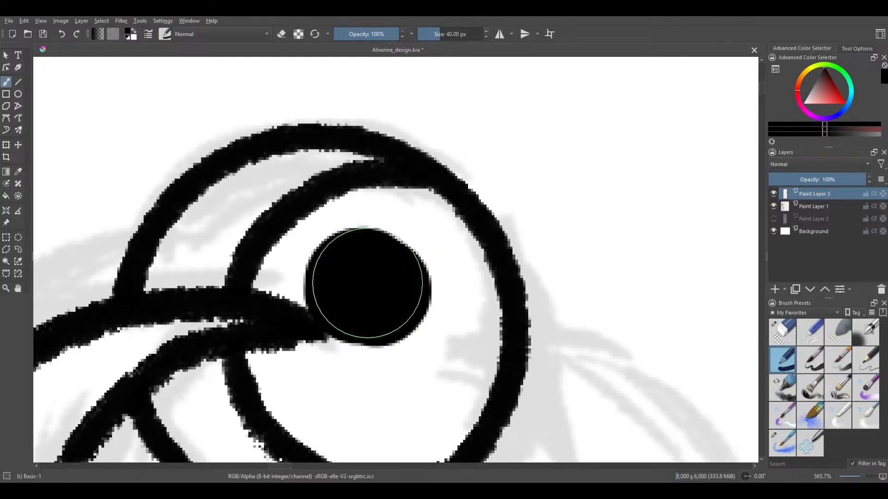
{"action": "key", "text": "ctrl+z"}
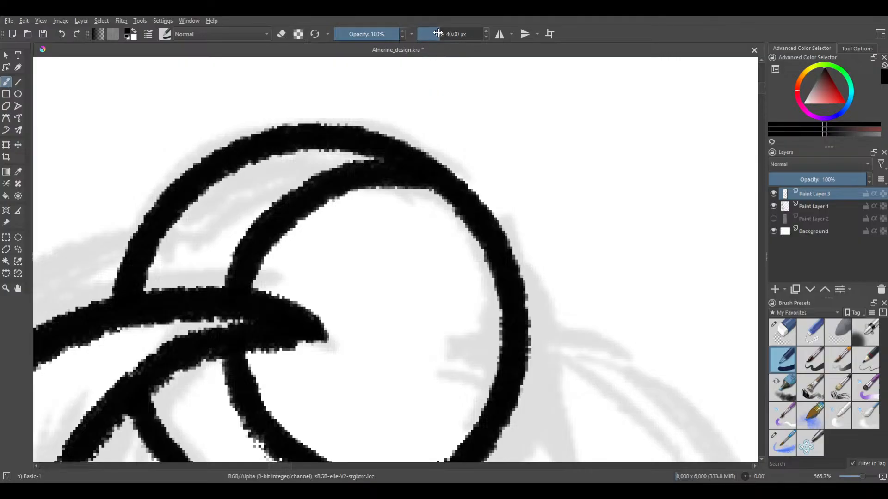
{"action": "mouse_move", "coordinate": [283, 264]}
{"action": "left_mouse_down"}
{"action": "mouse_move", "coordinate": [256, 279]}
{"action": "mouse_move", "coordinate": [312, 313]}
{"action": "mouse_move", "coordinate": [320, 352]}
{"action": "mouse_move", "coordinate": [251, 349]}
{"action": "mouse_move", "coordinate": [260, 384]}
{"action": "left_mouse_up"}
{"action": "left_click_drag", "start_coordinate": [315, 227], "coordinate": [321, 163]}
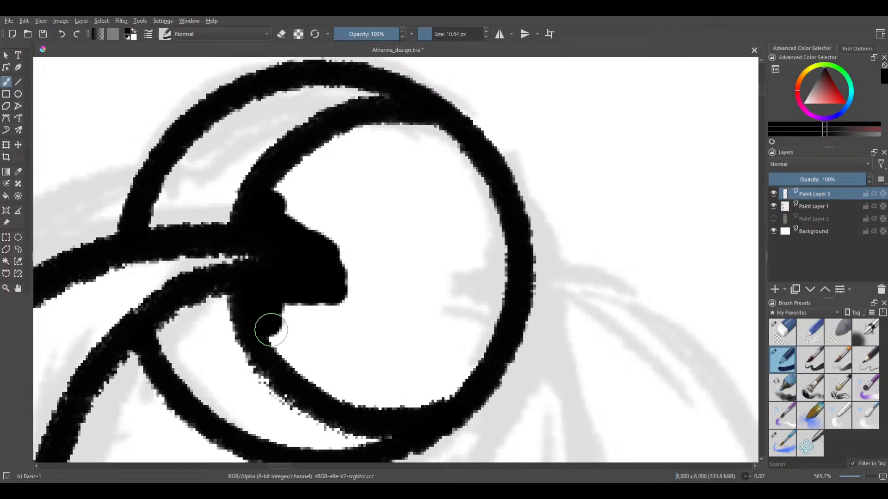
{"action": "mouse_move", "coordinate": [270, 329]}
{"action": "left_mouse_down"}
{"action": "mouse_move", "coordinate": [274, 359]}
{"action": "mouse_move", "coordinate": [279, 303]}
{"action": "mouse_move", "coordinate": [292, 288]}
{"action": "mouse_move", "coordinate": [364, 413]}
{"action": "mouse_move", "coordinate": [341, 296]}
{"action": "mouse_move", "coordinate": [402, 382]}
{"action": "mouse_move", "coordinate": [448, 411]}
{"action": "mouse_move", "coordinate": [501, 307]}
{"action": "mouse_move", "coordinate": [503, 246]}
{"action": "mouse_move", "coordinate": [504, 280]}
{"action": "mouse_move", "coordinate": [481, 192]}
{"action": "mouse_move", "coordinate": [450, 135]}
{"action": "mouse_move", "coordinate": [393, 121]}
{"action": "mouse_move", "coordinate": [349, 129]}
{"action": "mouse_move", "coordinate": [286, 183]}
{"action": "mouse_move", "coordinate": [270, 233]}
{"action": "mouse_move", "coordinate": [292, 231]}
{"action": "mouse_move", "coordinate": [312, 215]}
{"action": "mouse_move", "coordinate": [347, 156]}
{"action": "mouse_move", "coordinate": [360, 164]}
{"action": "mouse_move", "coordinate": [384, 129]}
{"action": "mouse_move", "coordinate": [394, 143]}
{"action": "mouse_move", "coordinate": [364, 304]}
{"action": "mouse_move", "coordinate": [373, 321]}
{"action": "mouse_move", "coordinate": [424, 140]}
{"action": "mouse_move", "coordinate": [424, 295]}
{"action": "mouse_move", "coordinate": [449, 341]}
{"action": "mouse_move", "coordinate": [462, 169]}
{"action": "left_mouse_up"}
{"action": "scroll", "coordinate": [430, 222], "scroll_direction": "down", "scroll_amount": 4}
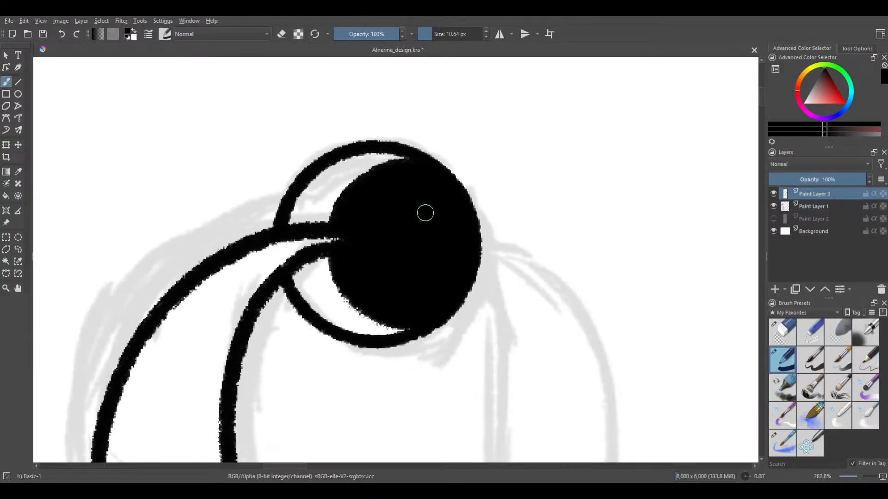
Save the document and switch back to the Lineart brush
{"action": "scroll", "coordinate": [413, 204], "scroll_direction": "down", "scroll_amount": 2}
{"action": "scroll", "coordinate": [387, 177], "scroll_direction": "down", "scroll_amount": 1}
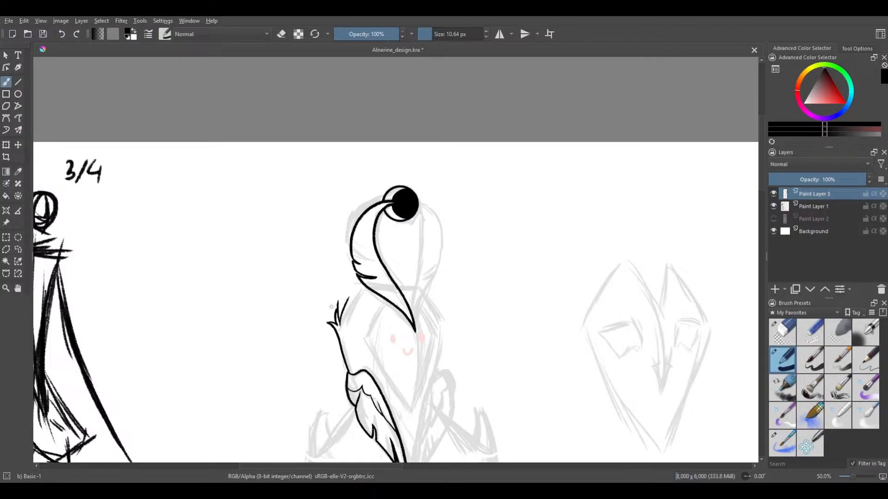
{"action": "left_click_drag", "start_coordinate": [335, 242], "coordinate": [357, 185]}
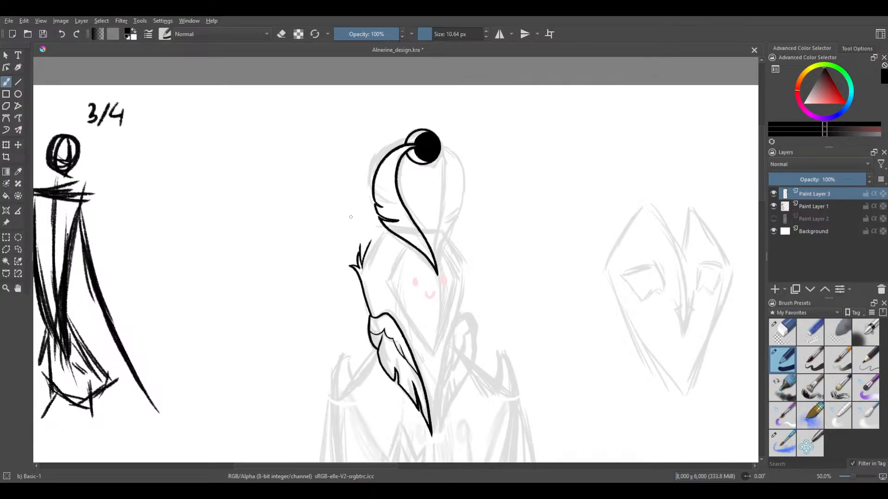
{"action": "key", "text": "ctrl+s"}
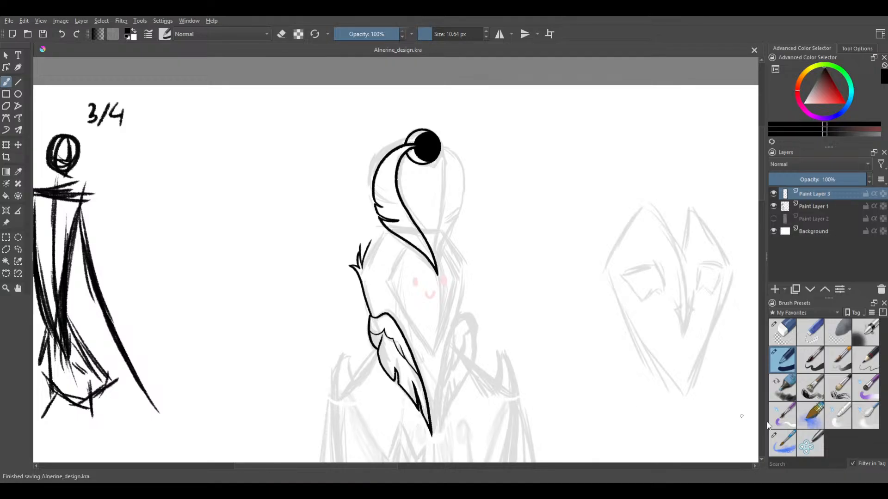
{"action": "left_click", "coordinate": [784, 441]}
Draw the head's outline from the headpiece feather's lower edge down to the small feather tuft, retrying until the curve joins cleanly
{"action": "scroll", "coordinate": [322, 326], "scroll_direction": "up", "scroll_amount": 1}
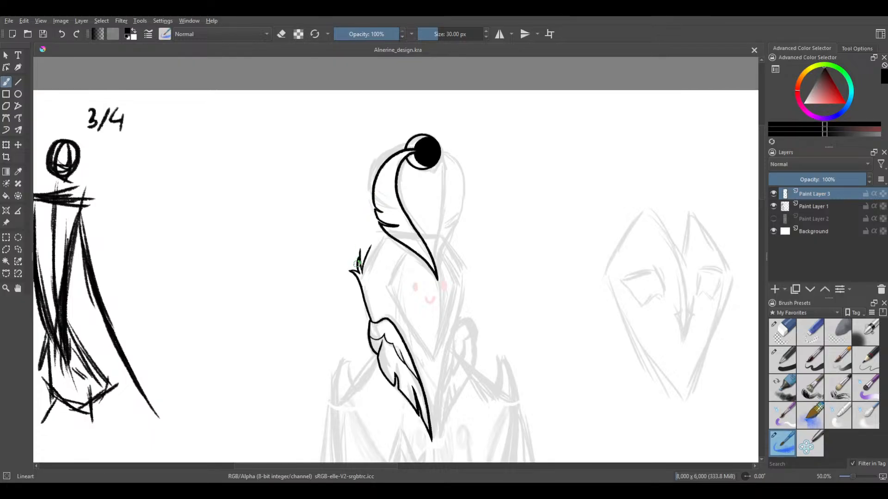
{"action": "scroll", "coordinate": [386, 273], "scroll_direction": "up", "scroll_amount": 3}
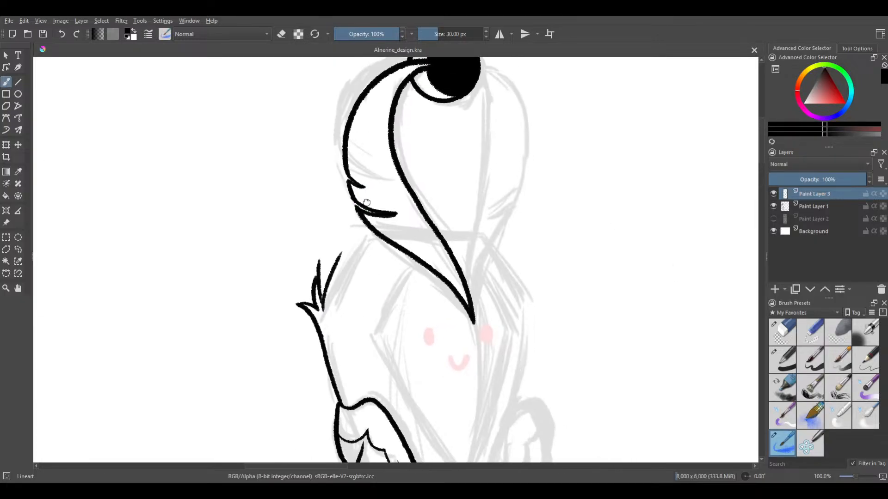
{"action": "scroll", "coordinate": [331, 243], "scroll_direction": "up", "scroll_amount": 1}
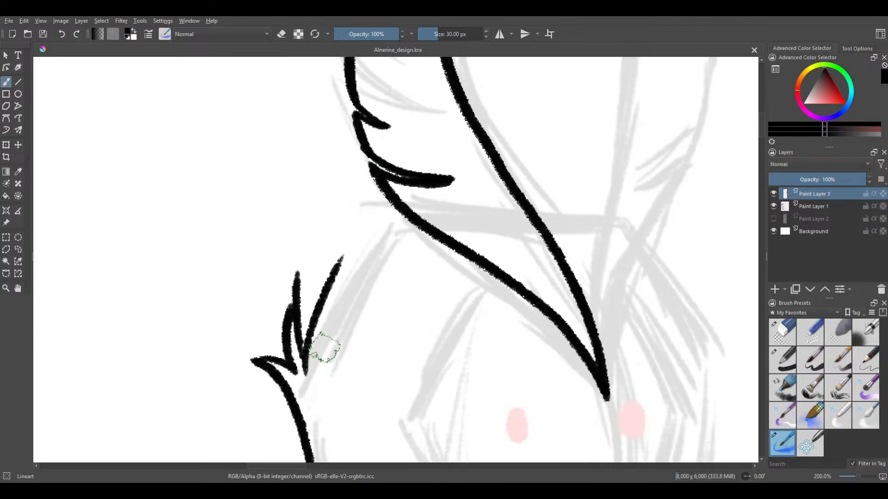
{"action": "mouse_move", "coordinate": [317, 348]}
{"action": "left_mouse_down"}
{"action": "mouse_move", "coordinate": [395, 224]}
{"action": "mouse_move", "coordinate": [341, 302]}
{"action": "mouse_move", "coordinate": [395, 226]}
{"action": "left_mouse_up"}
{"action": "key", "text": "ctrl+z"}
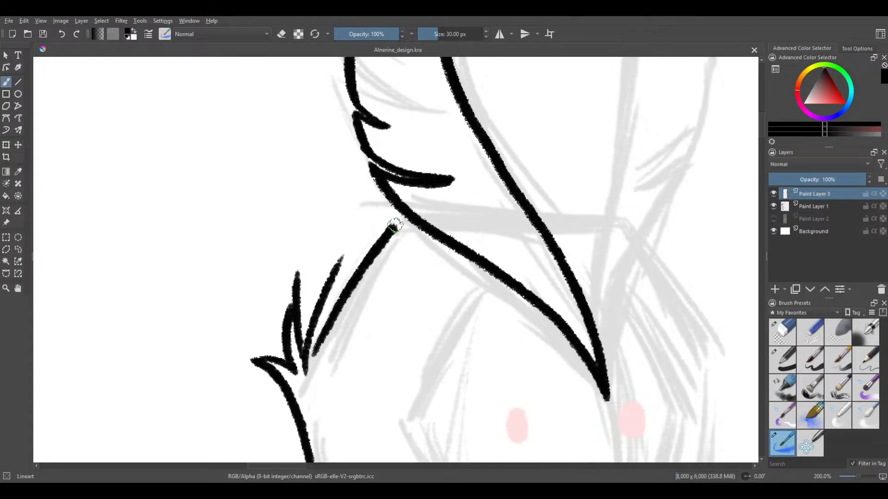
{"action": "key", "text": "ctrl+z"}
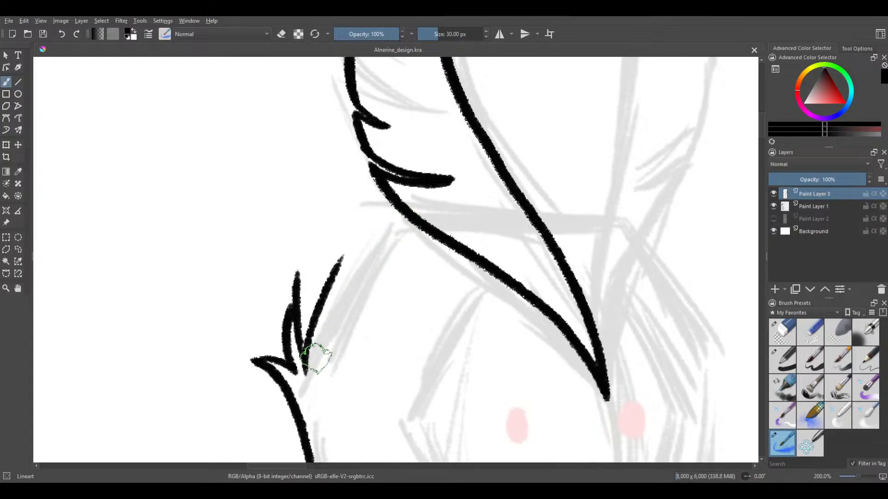
{"action": "mouse_move", "coordinate": [315, 357]}
{"action": "left_mouse_down"}
{"action": "mouse_move", "coordinate": [366, 258]}
{"action": "mouse_move", "coordinate": [394, 227]}
{"action": "left_mouse_up"}
{"action": "key", "text": "ctrl+z"}
{"action": "left_click_drag", "start_coordinate": [312, 358], "coordinate": [372, 250]}
{"action": "key", "text": "ctrl+z"}
{"action": "mouse_move", "coordinate": [312, 355]}
{"action": "left_mouse_down"}
{"action": "mouse_move", "coordinate": [383, 234]}
{"action": "mouse_move", "coordinate": [396, 230]}
{"action": "mouse_move", "coordinate": [420, 247]}
{"action": "left_mouse_up"}
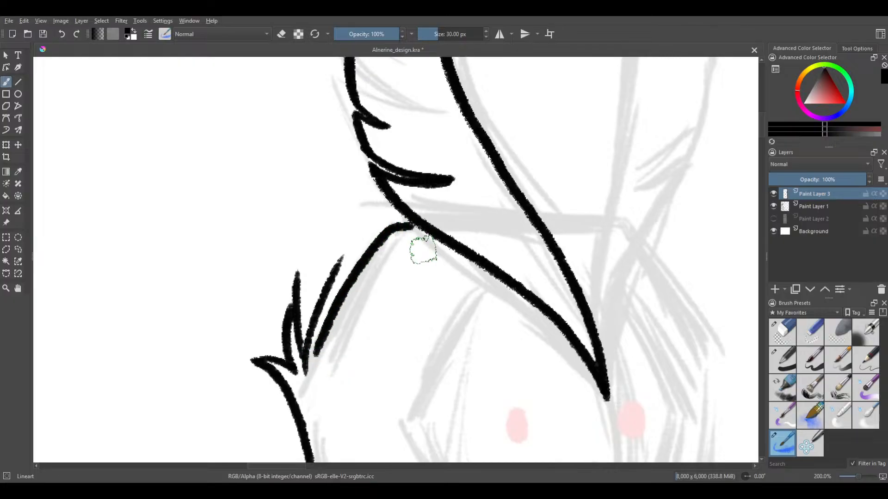
{"action": "key", "text": "ctrl+z"}
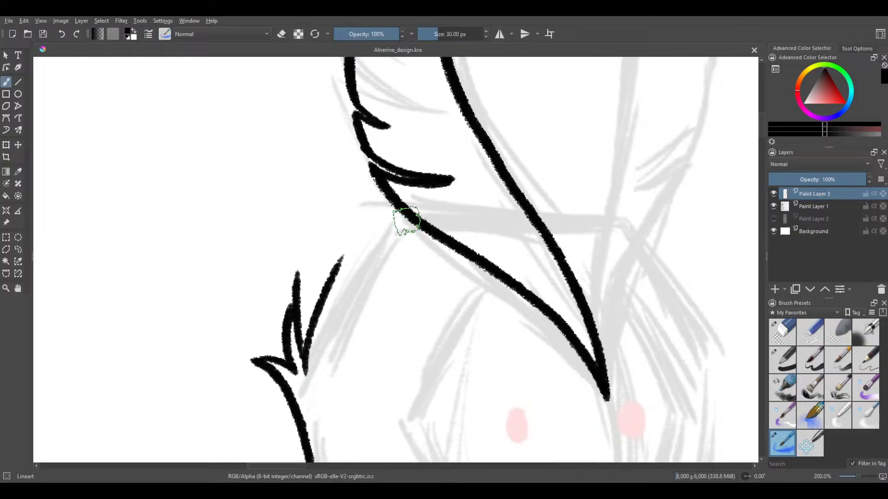
{"action": "mouse_move", "coordinate": [393, 220]}
{"action": "left_mouse_down"}
{"action": "mouse_move", "coordinate": [349, 277]}
{"action": "mouse_move", "coordinate": [317, 360]}
{"action": "left_mouse_up"}
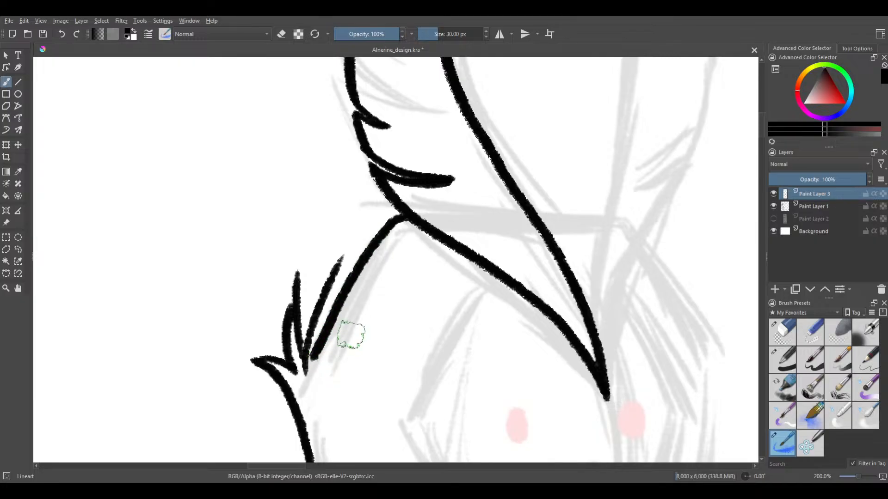
Examine the inked knob, feather and tuft against the faded headpiece sketch
{"action": "scroll", "coordinate": [357, 311], "scroll_direction": "down", "scroll_amount": 3}
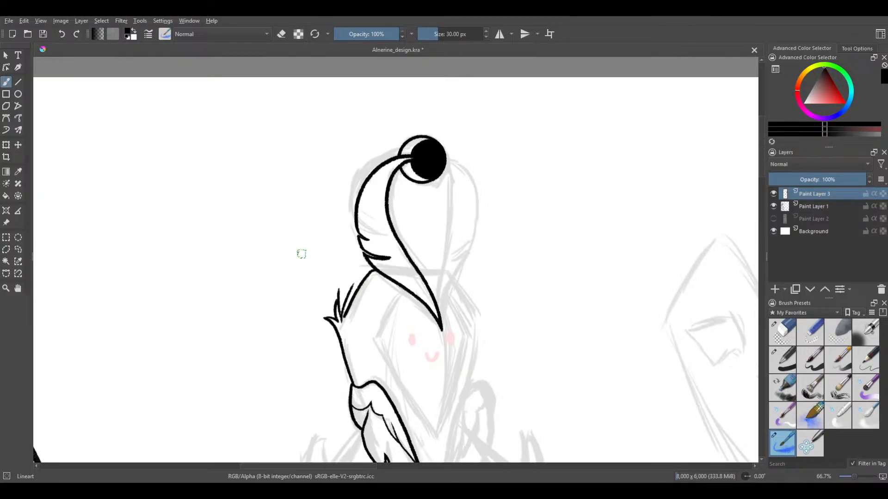
{"action": "left_click_drag", "start_coordinate": [327, 271], "coordinate": [291, 246]}
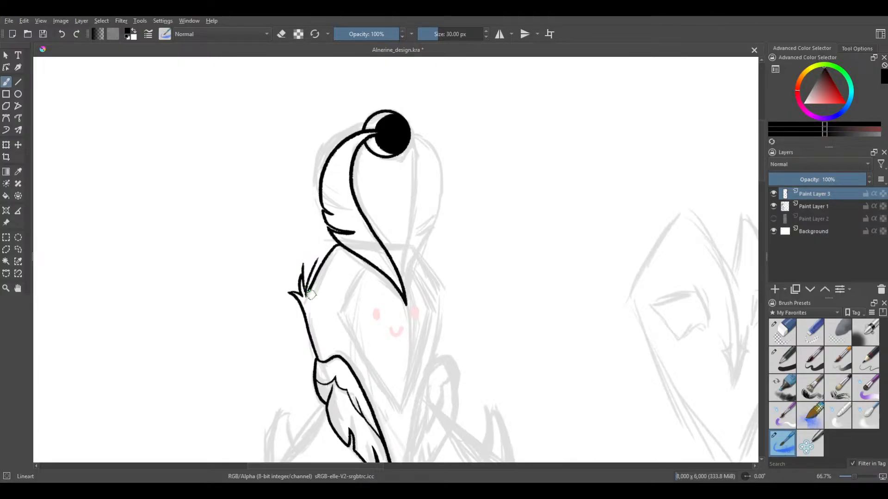
{"action": "left_click_drag", "start_coordinate": [385, 284], "coordinate": [313, 262]}
{"action": "left_click_drag", "start_coordinate": [357, 176], "coordinate": [332, 236]}
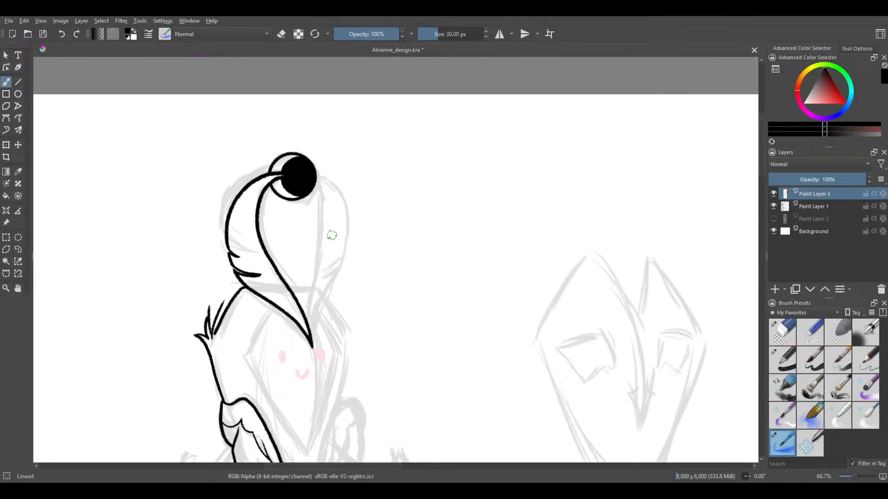
{"action": "scroll", "coordinate": [322, 199], "scroll_direction": "up", "scroll_amount": 1}
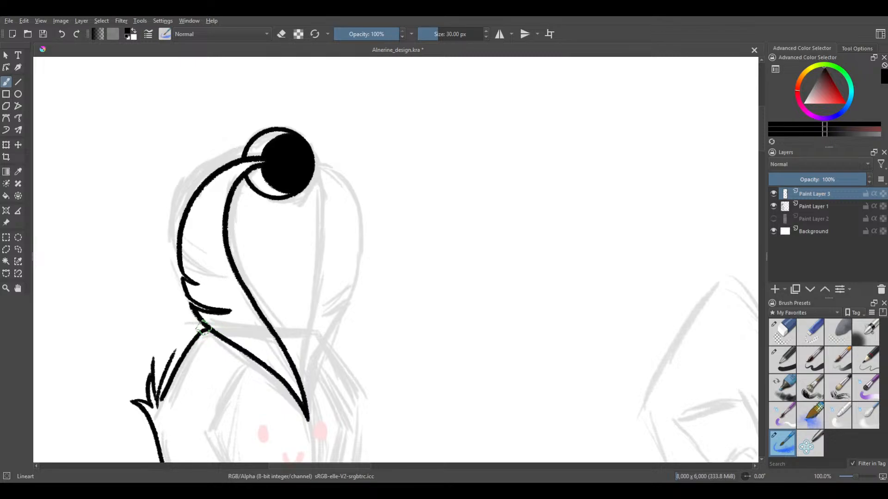
{"action": "scroll", "coordinate": [251, 208], "scroll_direction": "down", "scroll_amount": 3}
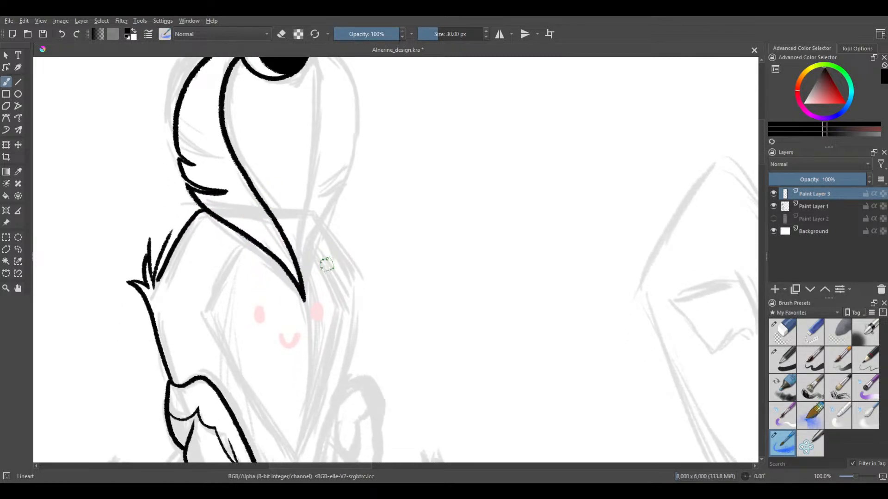
{"action": "scroll", "coordinate": [247, 208], "scroll_direction": "up", "scroll_amount": 3}
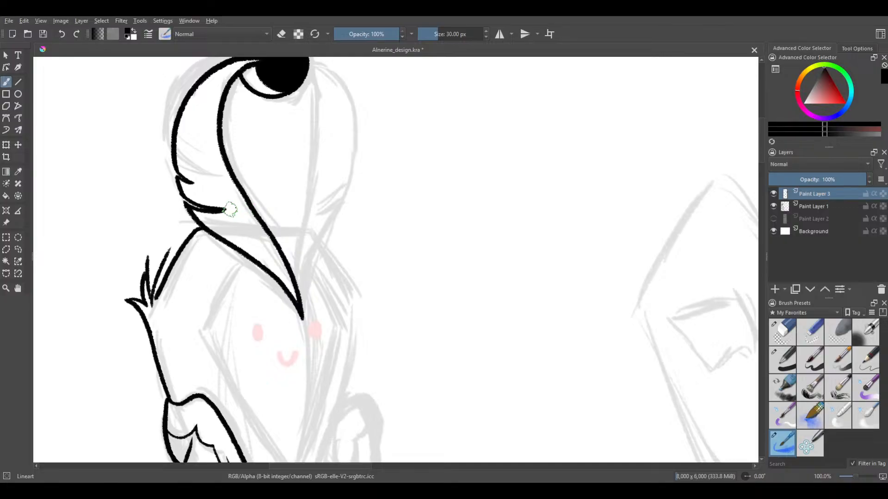
{"action": "left_click_drag", "start_coordinate": [237, 226], "coordinate": [250, 249]}
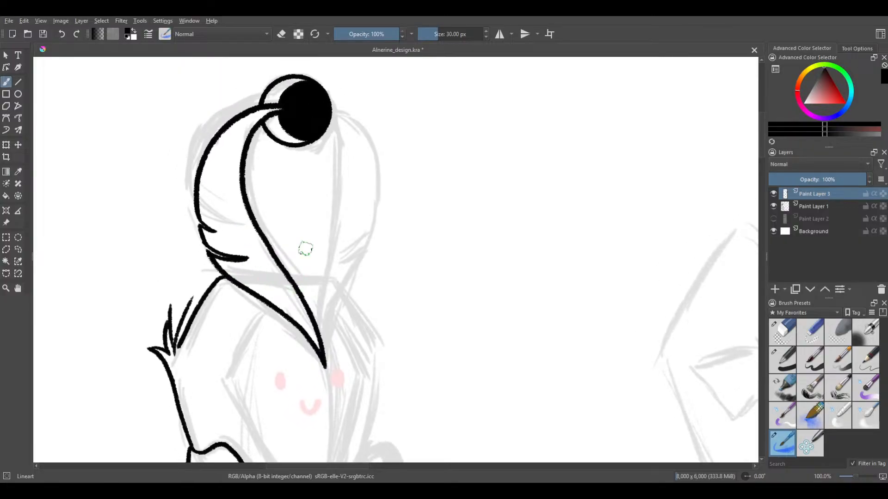
{"action": "mouse_move", "coordinate": [446, 355]}
{"action": "left_mouse_down"}
{"action": "mouse_move", "coordinate": [481, 286]}
{"action": "mouse_move", "coordinate": [444, 332]}
{"action": "mouse_move", "coordinate": [451, 365]}
{"action": "mouse_move", "coordinate": [506, 421]}
{"action": "left_mouse_up"}
{"action": "key", "text": "ctrl+z"}
{"action": "mouse_move", "coordinate": [556, 198]}
{"action": "left_mouse_down"}
{"action": "mouse_move", "coordinate": [501, 208]}
{"action": "mouse_move", "coordinate": [454, 275]}
{"action": "mouse_move", "coordinate": [444, 311]}
{"action": "left_mouse_up"}
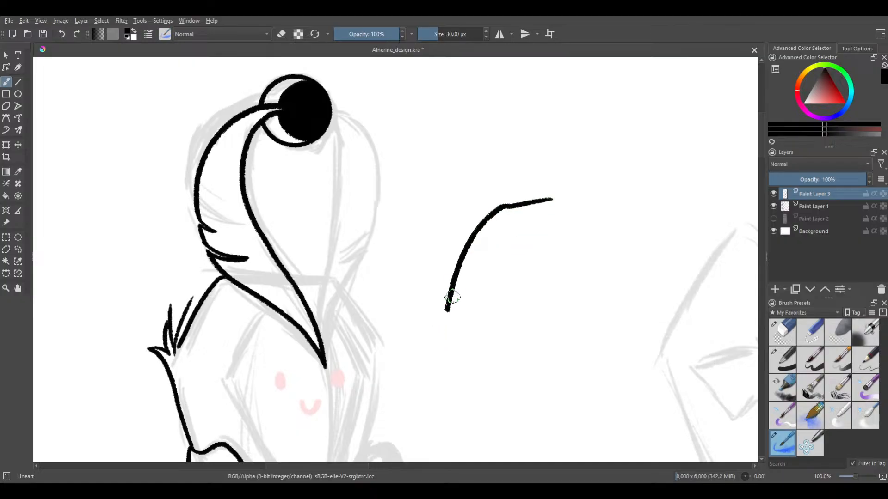
{"action": "key", "text": "ctrl+z"}
{"action": "mouse_move", "coordinate": [573, 190]}
{"action": "left_mouse_down"}
{"action": "mouse_move", "coordinate": [535, 199]}
{"action": "mouse_move", "coordinate": [487, 246]}
{"action": "mouse_move", "coordinate": [461, 338]}
{"action": "left_mouse_up"}
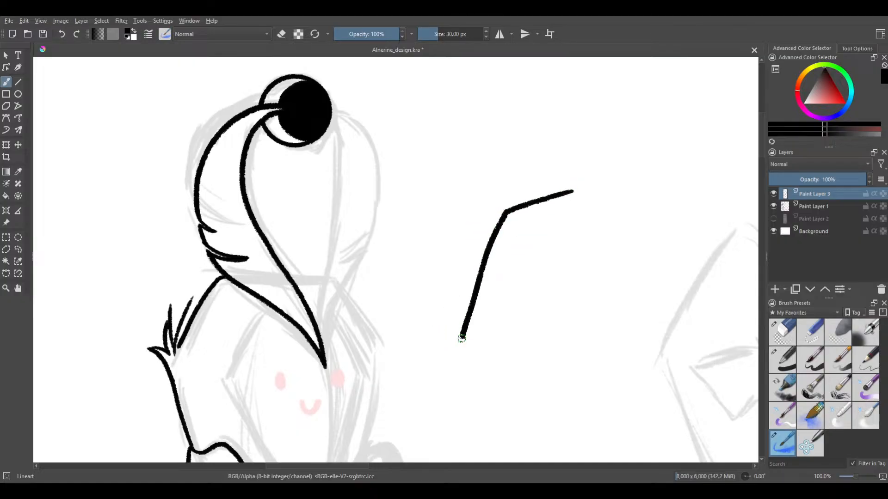
{"action": "mouse_move", "coordinate": [434, 268]}
{"action": "left_mouse_down"}
{"action": "mouse_move", "coordinate": [458, 200]}
{"action": "mouse_move", "coordinate": [545, 180]}
{"action": "left_mouse_up"}
{"action": "key", "text": "ctrl+z"}
{"action": "key", "text": "ctrl+z"}
{"action": "left_click_drag", "start_coordinate": [367, 185], "coordinate": [359, 269]}
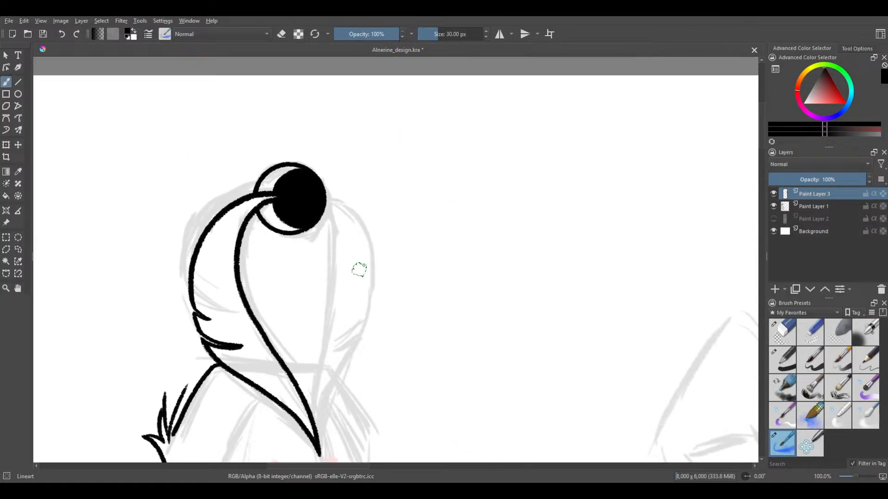
{"action": "scroll", "coordinate": [345, 357], "scroll_direction": "up", "scroll_amount": 1}
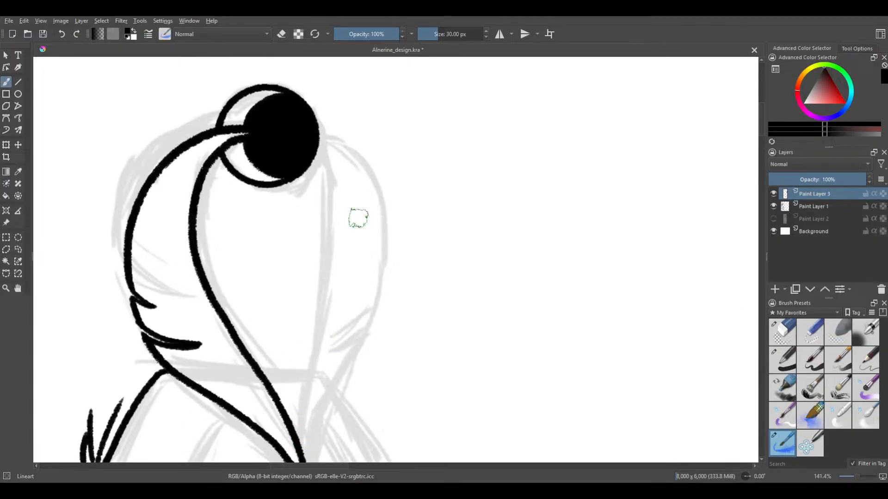
{"action": "scroll", "coordinate": [359, 216], "scroll_direction": "down", "scroll_amount": 1}
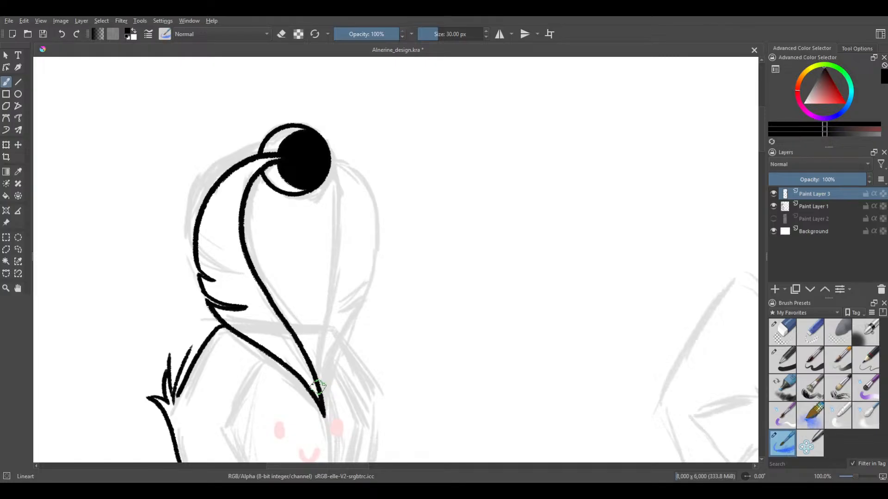
Try to ink the headpiece's second inner edge from the black knob down to the feather's tip
{"action": "mouse_move", "coordinate": [318, 344]}
{"action": "left_mouse_down"}
{"action": "mouse_move", "coordinate": [321, 396]}
{"action": "mouse_move", "coordinate": [317, 363]}
{"action": "mouse_move", "coordinate": [317, 387]}
{"action": "left_mouse_up"}
{"action": "left_click_drag", "start_coordinate": [320, 312], "coordinate": [315, 381]}
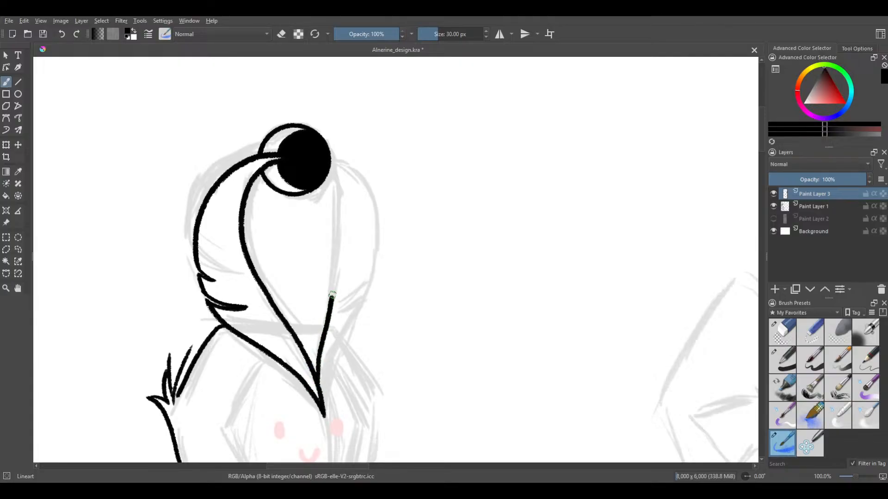
{"action": "left_click_drag", "start_coordinate": [332, 295], "coordinate": [330, 186]}
{"action": "key", "text": "ctrl+z"}
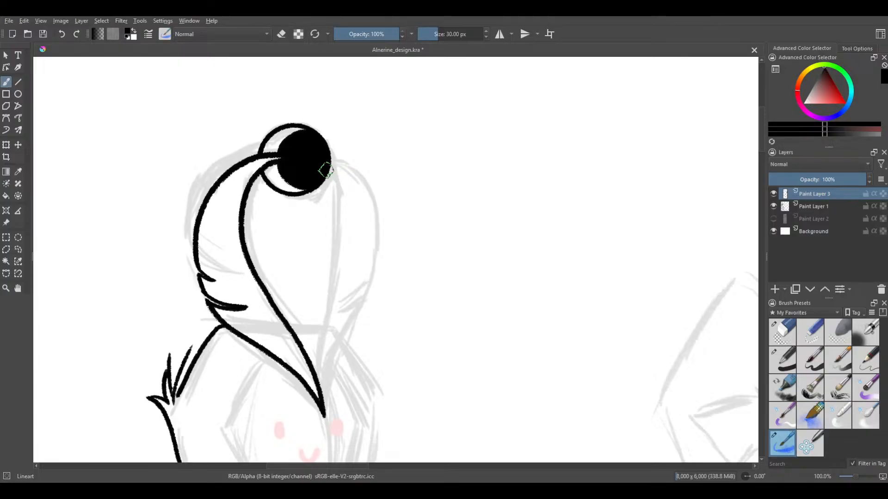
{"action": "left_click_drag", "start_coordinate": [337, 252], "coordinate": [325, 307]}
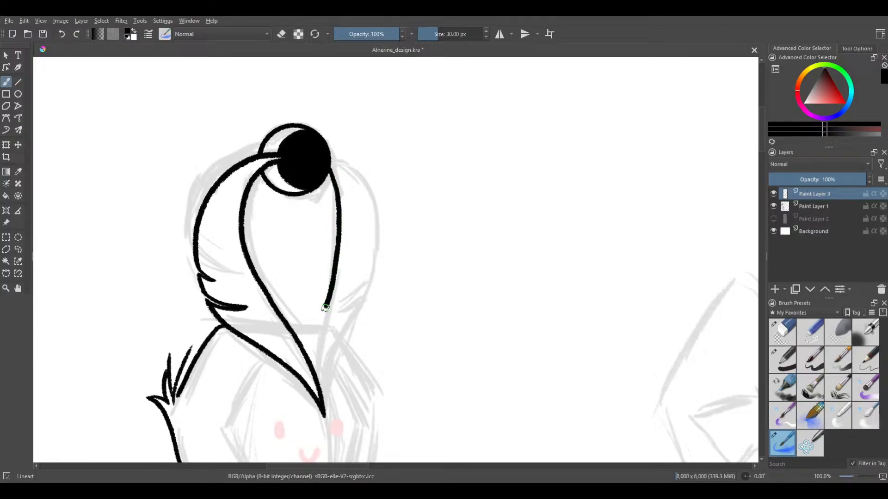
{"action": "key", "text": "ctrl+z"}
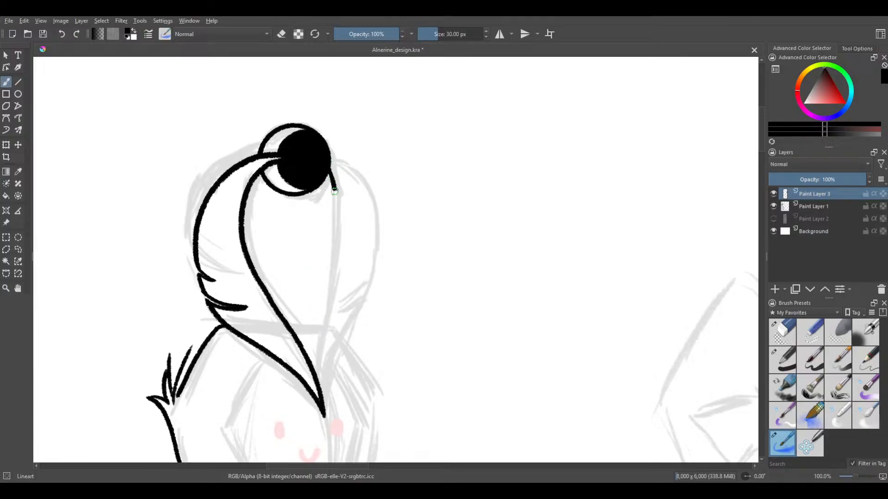
{"action": "left_click_drag", "start_coordinate": [337, 232], "coordinate": [330, 284]}
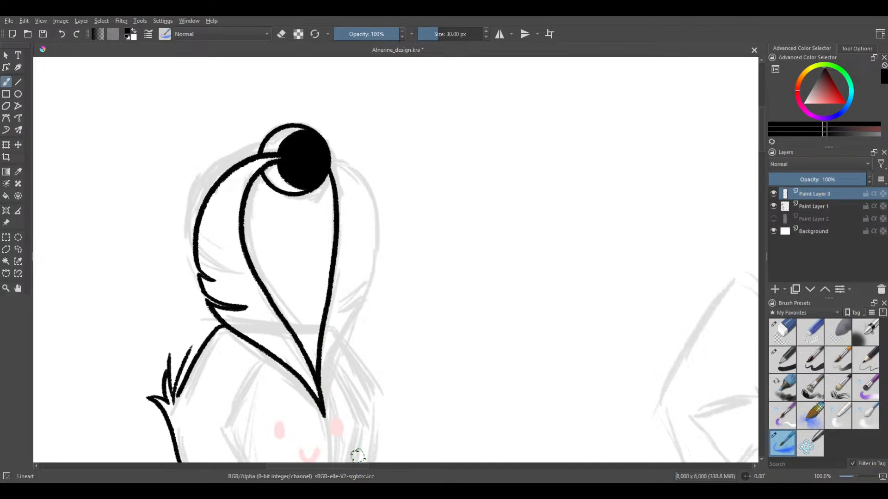
{"action": "scroll", "coordinate": [330, 351], "scroll_direction": "down", "scroll_amount": 2}
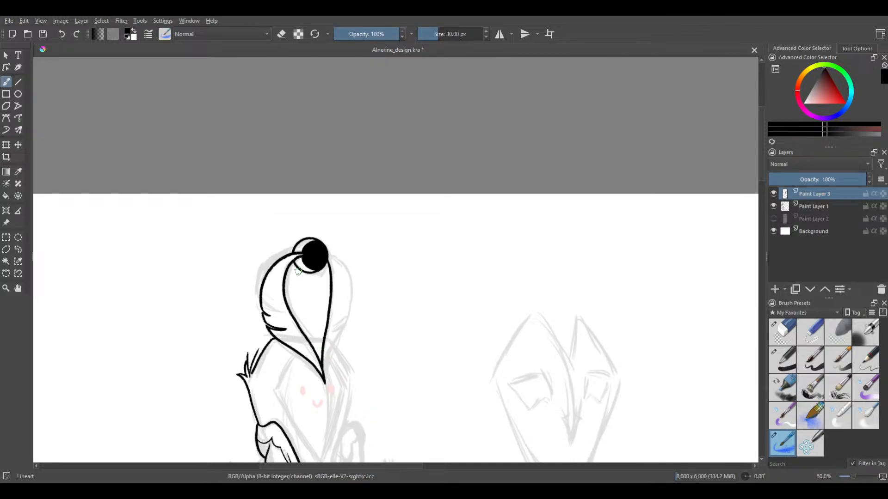
Try to ink the headpiece's far outer curve, starting at the knob's edge and following the faded sketch
{"action": "scroll", "coordinate": [298, 270], "scroll_direction": "up", "scroll_amount": 2}
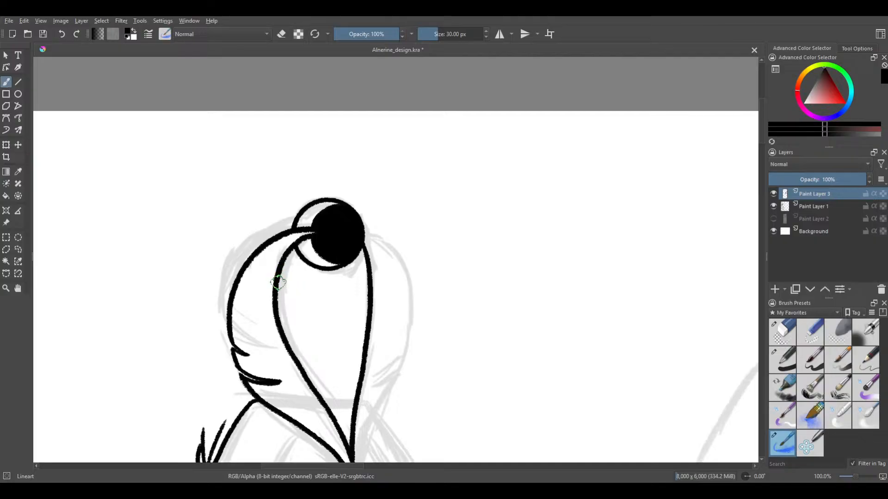
{"action": "scroll", "coordinate": [404, 240], "scroll_direction": "up", "scroll_amount": 1}
{"action": "left_click_drag", "start_coordinate": [381, 201], "coordinate": [375, 136]}
{"action": "left_click_drag", "start_coordinate": [375, 252], "coordinate": [371, 196]}
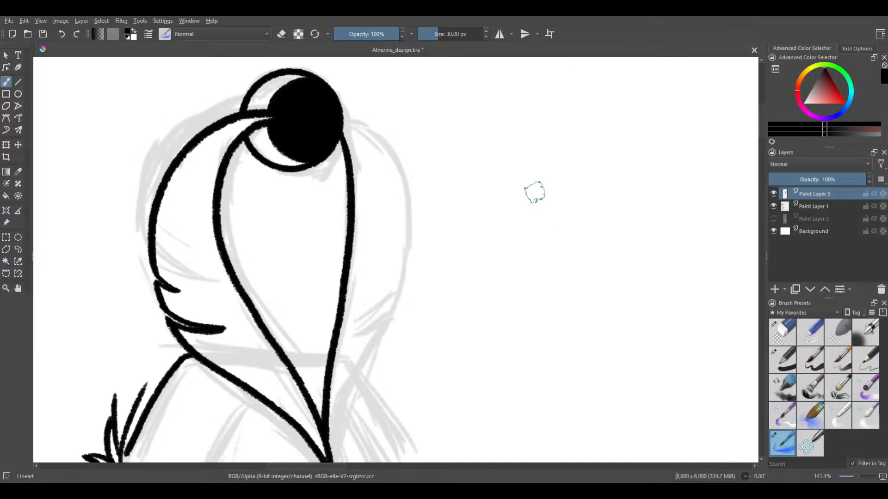
{"action": "mouse_move", "coordinate": [335, 113]}
{"action": "left_mouse_down"}
{"action": "mouse_move", "coordinate": [373, 150]}
{"action": "mouse_move", "coordinate": [352, 131]}
{"action": "mouse_move", "coordinate": [373, 154]}
{"action": "left_mouse_up"}
{"action": "key", "text": "ctrl+z"}
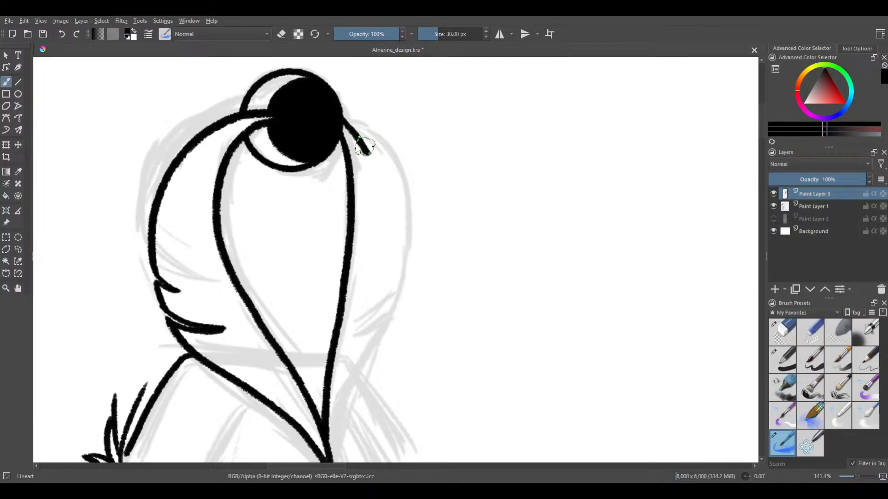
{"action": "key", "text": "ctrl+z"}
{"action": "mouse_move", "coordinate": [339, 113]}
{"action": "left_mouse_down"}
{"action": "mouse_move", "coordinate": [360, 144]}
{"action": "mouse_move", "coordinate": [375, 198]}
{"action": "mouse_move", "coordinate": [370, 256]}
{"action": "mouse_move", "coordinate": [321, 382]}
{"action": "left_mouse_up"}
{"action": "key", "text": "ctrl+z"}
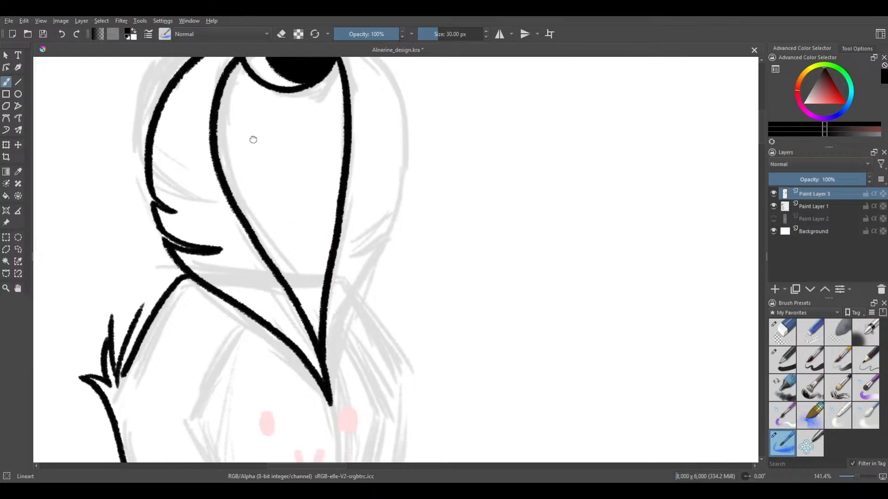
Check the newly inked second inner edge of the headpiece against the faded sketch and undo it
{"action": "scroll", "coordinate": [252, 139], "scroll_direction": "down", "scroll_amount": 3}
{"action": "scroll", "coordinate": [249, 183], "scroll_direction": "up", "scroll_amount": 2}
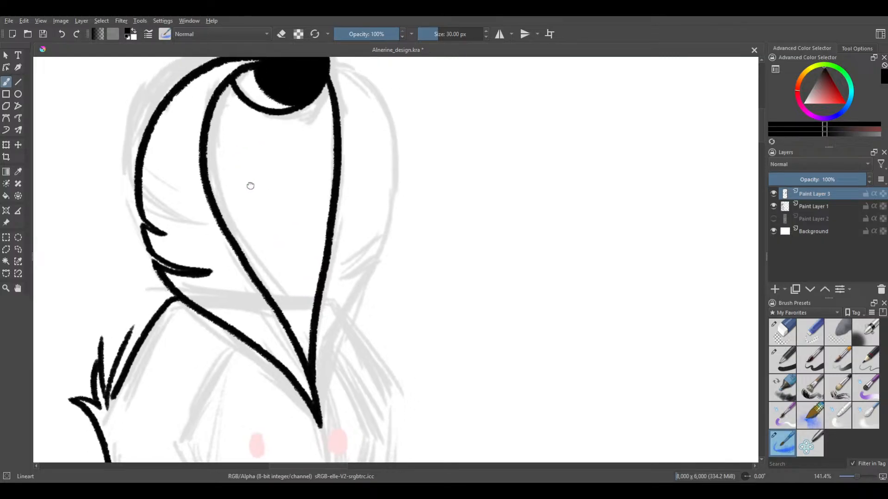
{"action": "scroll", "coordinate": [244, 221], "scroll_direction": "down", "scroll_amount": 2}
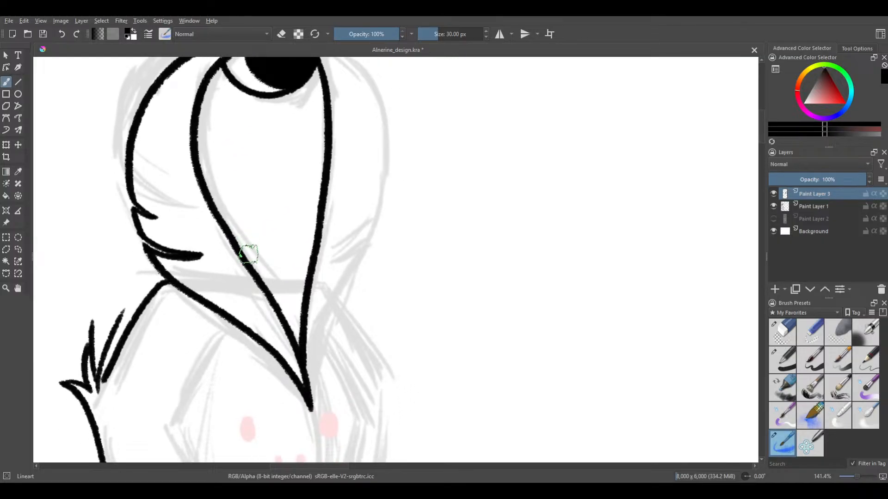
{"action": "scroll", "coordinate": [249, 255], "scroll_direction": "up", "scroll_amount": 2}
{"action": "scroll", "coordinate": [267, 240], "scroll_direction": "down", "scroll_amount": 1}
{"action": "left_click_drag", "start_coordinate": [282, 240], "coordinate": [279, 267]}
{"action": "scroll", "coordinate": [294, 287], "scroll_direction": "up", "scroll_amount": 1}
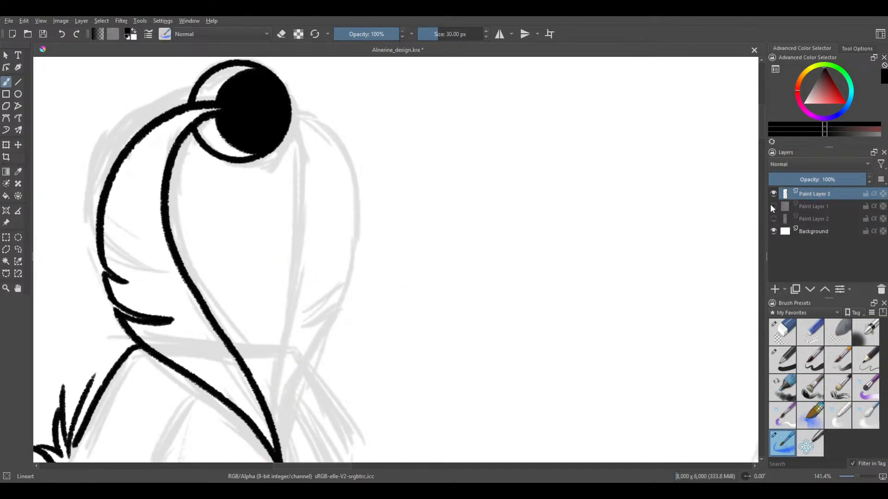
Switch to Paint Layer 1 with bright red and try sketching a guide line at the feather's tip
{"action": "left_click", "coordinate": [771, 205]}
{"action": "left_click", "coordinate": [820, 204]}
{"action": "left_click", "coordinate": [830, 86]}
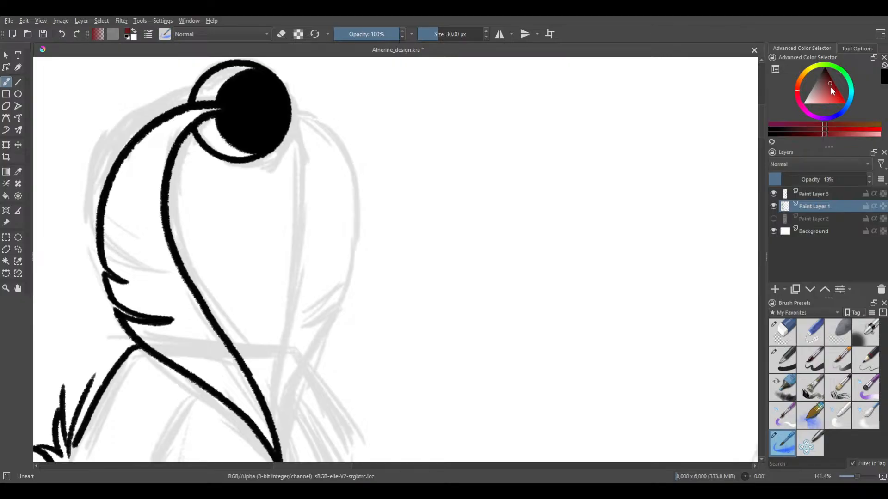
{"action": "left_click_drag", "start_coordinate": [830, 87], "coordinate": [848, 106]}
{"action": "left_click_drag", "start_coordinate": [302, 340], "coordinate": [306, 281]}
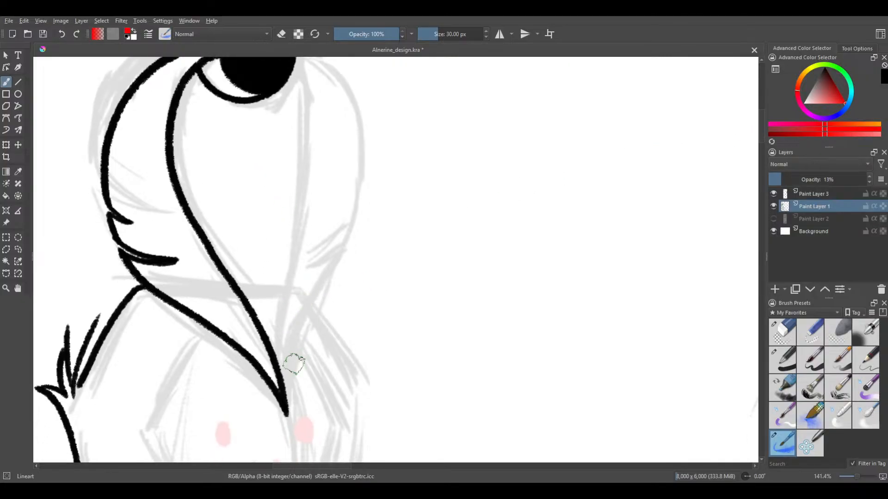
{"action": "left_click_drag", "start_coordinate": [287, 383], "coordinate": [288, 340]}
{"action": "left_click_drag", "start_coordinate": [285, 385], "coordinate": [290, 360]}
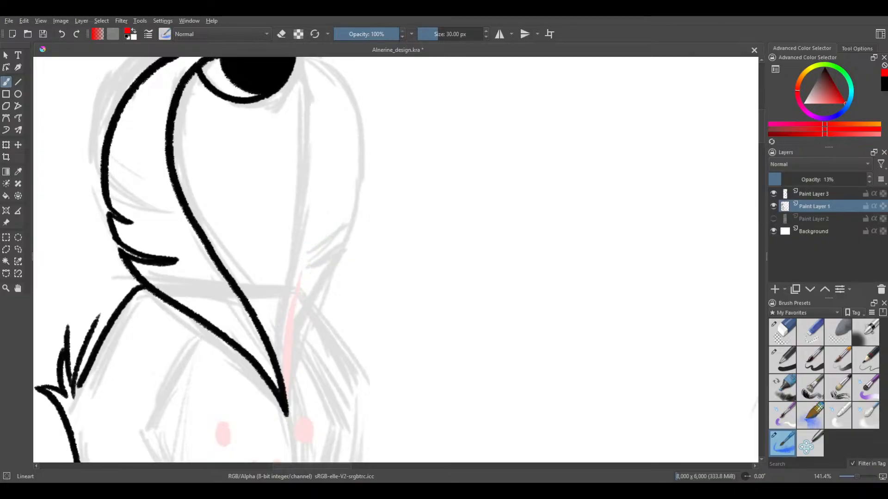
{"action": "mouse_move", "coordinate": [297, 278]}
{"action": "left_mouse_down"}
{"action": "mouse_move", "coordinate": [300, 367]}
{"action": "mouse_move", "coordinate": [285, 408]}
{"action": "left_mouse_up"}
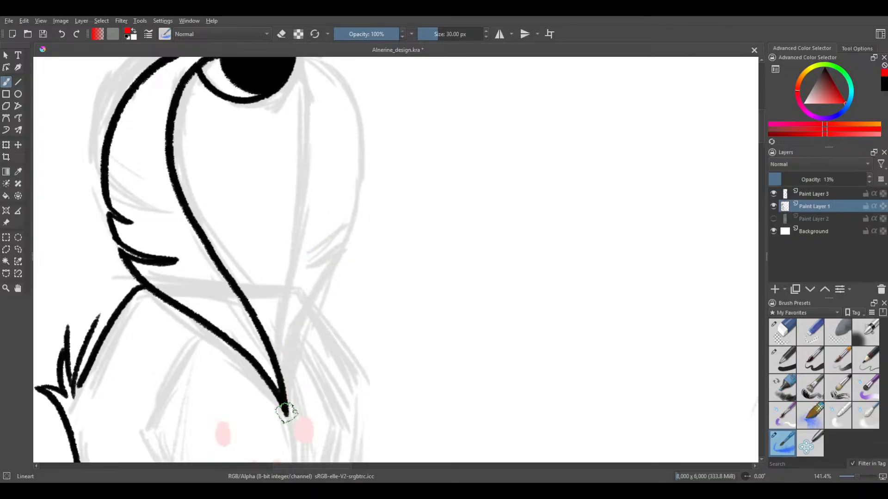
{"action": "mouse_move", "coordinate": [292, 325]}
{"action": "left_mouse_down"}
{"action": "mouse_move", "coordinate": [291, 398]}
{"action": "mouse_move", "coordinate": [293, 316]}
{"action": "mouse_move", "coordinate": [292, 403]}
{"action": "left_mouse_up"}
{"action": "key", "text": "ctrl+z"}
Sketch a red guide line on Paint Layer 1 from the feather's tip up to the black knob
{"action": "key", "text": "ctrl+z"}
{"action": "left_click_drag", "start_coordinate": [286, 407], "coordinate": [292, 324]}
{"action": "left_click_drag", "start_coordinate": [289, 385], "coordinate": [299, 203]}
{"action": "key", "text": "ctrl+z"}
{"action": "key", "text": "ctrl+z"}
{"action": "left_click_drag", "start_coordinate": [287, 410], "coordinate": [292, 245]}
{"action": "mouse_move", "coordinate": [287, 295]}
{"action": "left_mouse_down"}
{"action": "mouse_move", "coordinate": [301, 192]}
{"action": "mouse_move", "coordinate": [252, 286]}
{"action": "mouse_move", "coordinate": [246, 211]}
{"action": "left_mouse_up"}
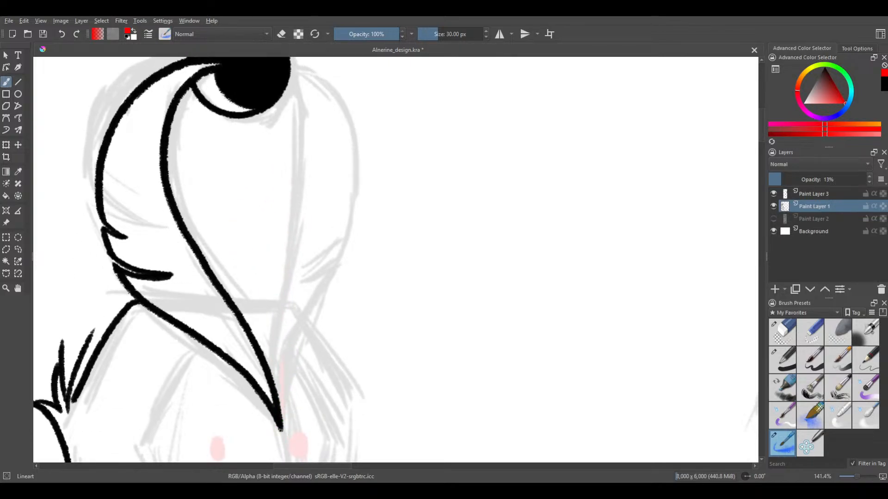
{"action": "left_click_drag", "start_coordinate": [278, 388], "coordinate": [300, 210]}
{"action": "left_click_drag", "start_coordinate": [286, 281], "coordinate": [299, 193]}
{"action": "mouse_move", "coordinate": [294, 84]}
{"action": "left_mouse_down"}
{"action": "mouse_move", "coordinate": [310, 162]}
{"action": "mouse_move", "coordinate": [297, 75]}
{"action": "mouse_move", "coordinate": [308, 182]}
{"action": "mouse_move", "coordinate": [299, 100]}
{"action": "mouse_move", "coordinate": [295, 217]}
{"action": "left_mouse_up"}
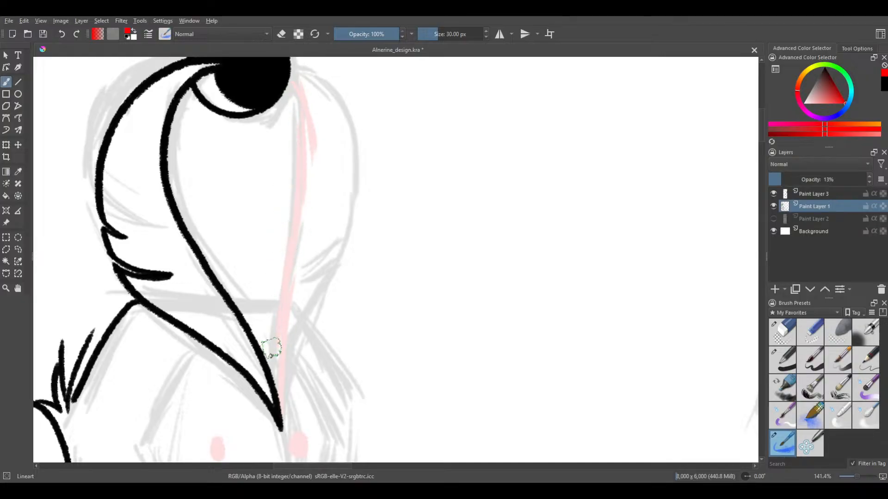
Sketch a red guide curve bulging outward from the knob and crossing the first guide toward the feather's inked inner edge
{"action": "left_click_drag", "start_coordinate": [246, 153], "coordinate": [229, 224]}
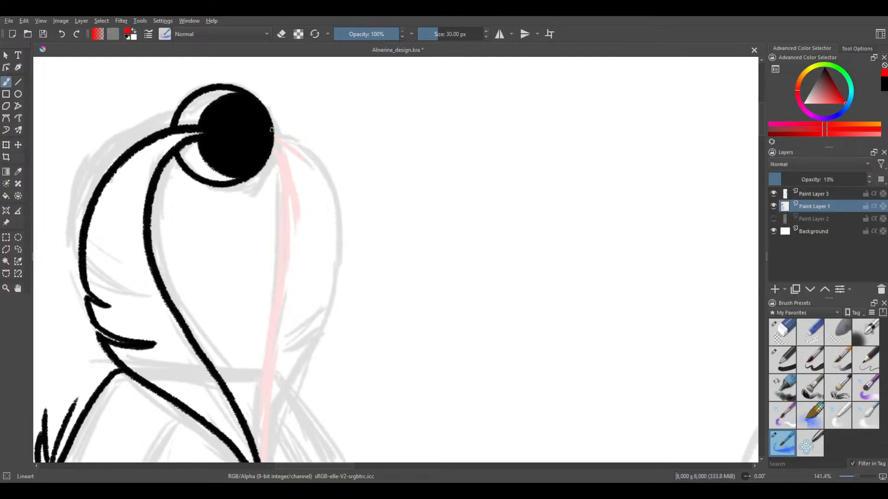
{"action": "mouse_move", "coordinate": [285, 135]}
{"action": "left_mouse_down"}
{"action": "mouse_move", "coordinate": [321, 243]}
{"action": "mouse_move", "coordinate": [292, 312]}
{"action": "left_mouse_up"}
{"action": "left_click_drag", "start_coordinate": [301, 283], "coordinate": [286, 315]}
{"action": "left_click_drag", "start_coordinate": [285, 299], "coordinate": [258, 360]}
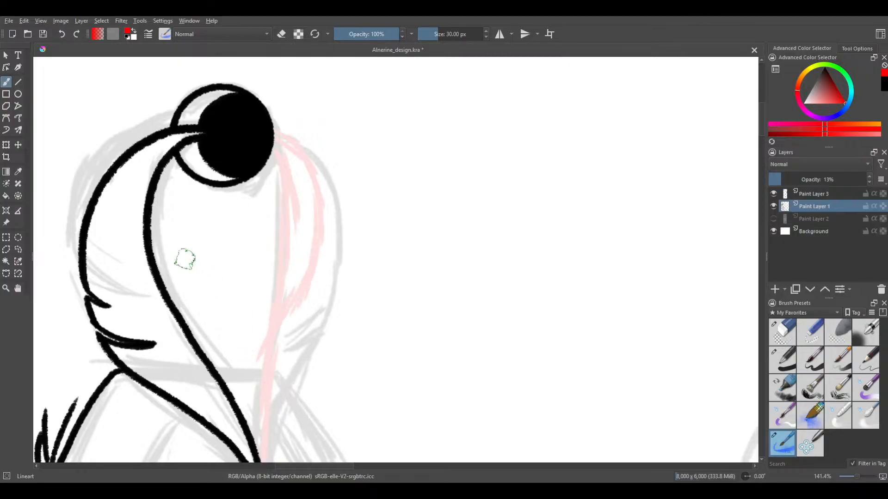
{"action": "scroll", "coordinate": [184, 259], "scroll_direction": "down", "scroll_amount": 3}
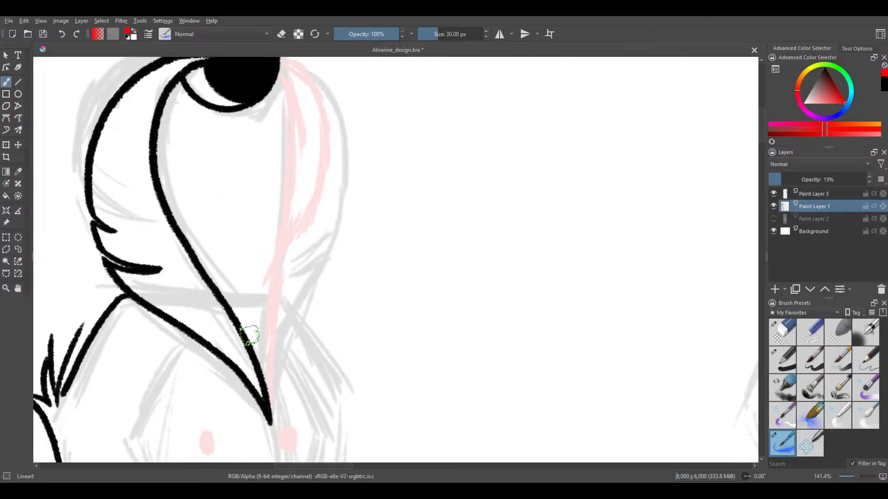
{"action": "mouse_move", "coordinate": [250, 335]}
{"action": "left_mouse_down"}
{"action": "mouse_move", "coordinate": [274, 251]}
{"action": "mouse_move", "coordinate": [246, 290]}
{"action": "mouse_move", "coordinate": [301, 212]}
{"action": "left_mouse_up"}
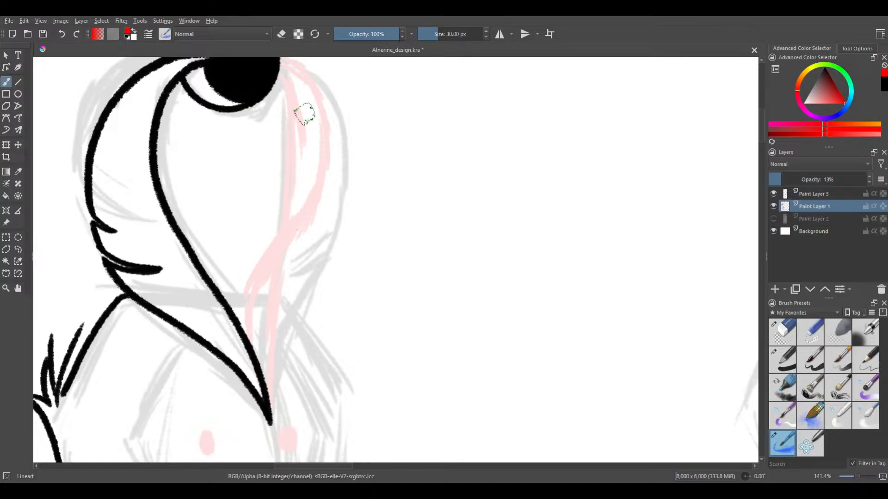
{"action": "scroll", "coordinate": [180, 189], "scroll_direction": "up", "scroll_amount": 2}
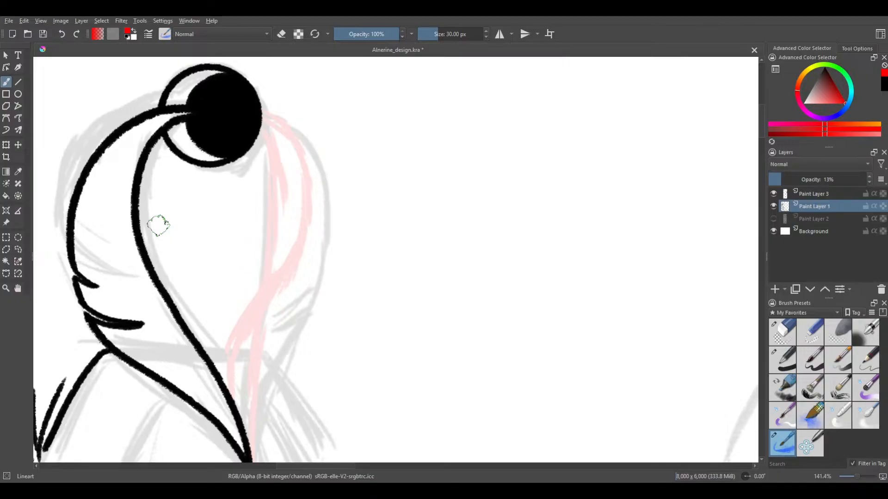
Undo all the red guide strokes while keeping the inked head outline beside the feather
{"action": "key", "text": "ctrl+z"}
{"action": "key", "text": "ctrl+z"}
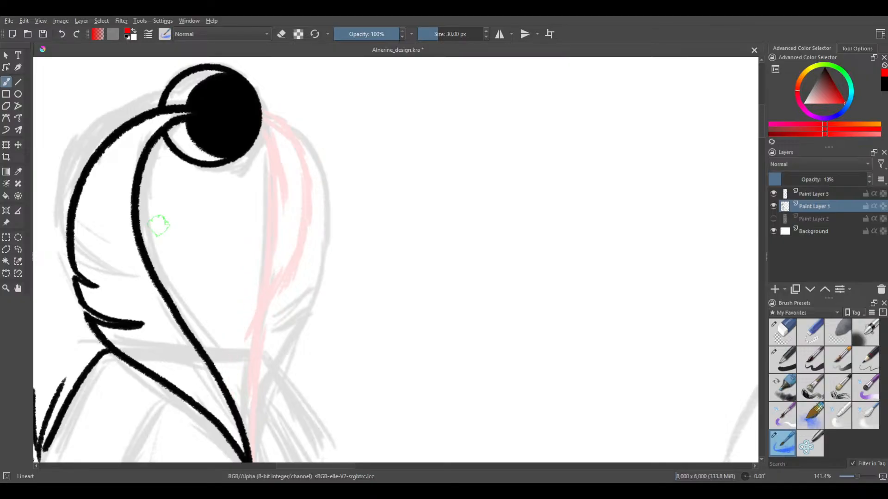
{"action": "key", "text": "ctrl+z"}
{"action": "key", "text": "ctrl+z"}
{"action": "key", "text": "ctrl+z"}
{"action": "key", "text": "ctrl+z"}
{"action": "key", "text": "ctrl+z"}
{"action": "key", "text": "ctrl+z"}
{"action": "key", "text": "ctrl+z"}
{"action": "key", "text": "ctrl+z"}
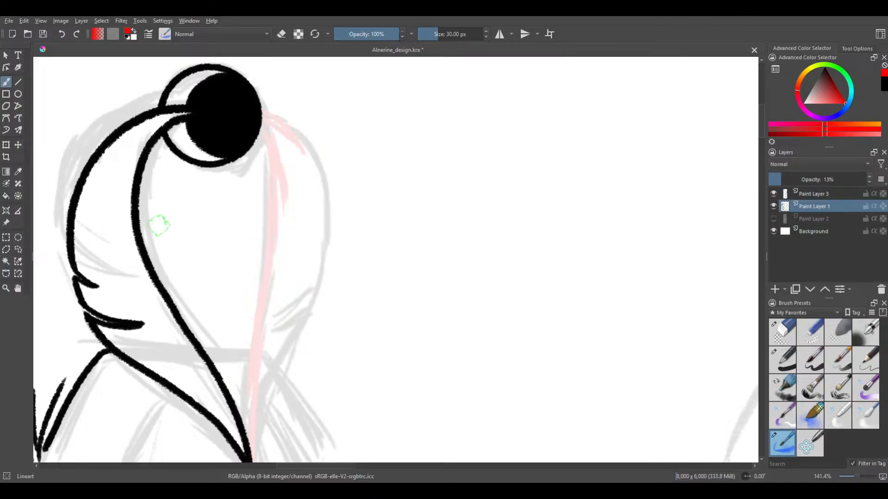
{"action": "key", "text": "ctrl+z"}
{"action": "key", "text": "ctrl+z"}
{"action": "key", "text": "ctrl+z"}
{"action": "key", "text": "ctrl+z"}
{"action": "key", "text": "ctrl+z"}
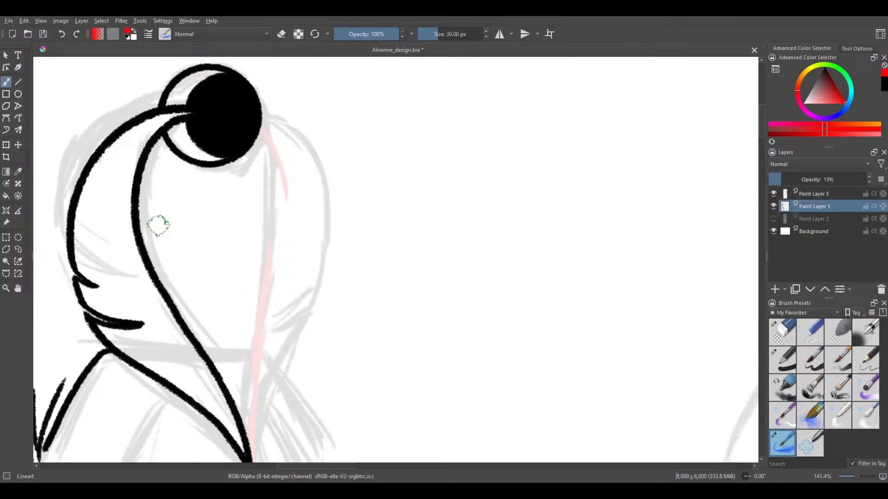
{"action": "key", "text": "ctrl+z"}
{"action": "key", "text": "ctrl+z"}
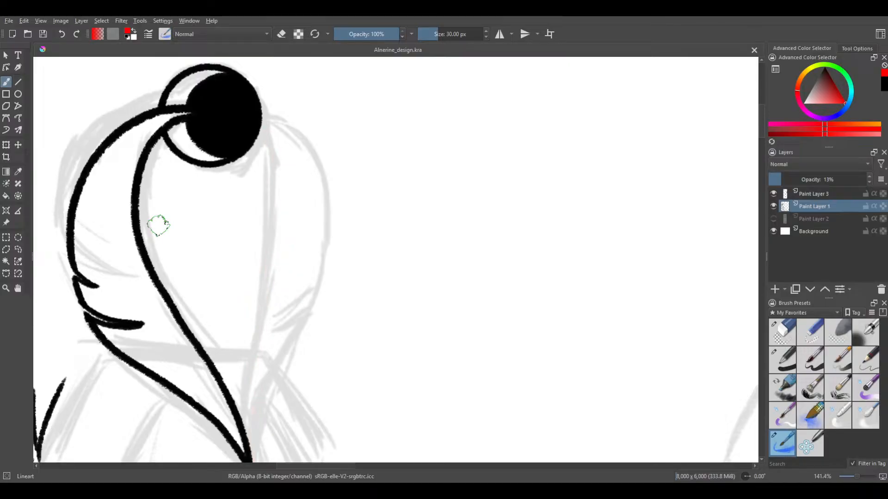
{"action": "key", "text": "ctrl+shift+z"}
{"action": "key", "text": "ctrl+shift+z"}
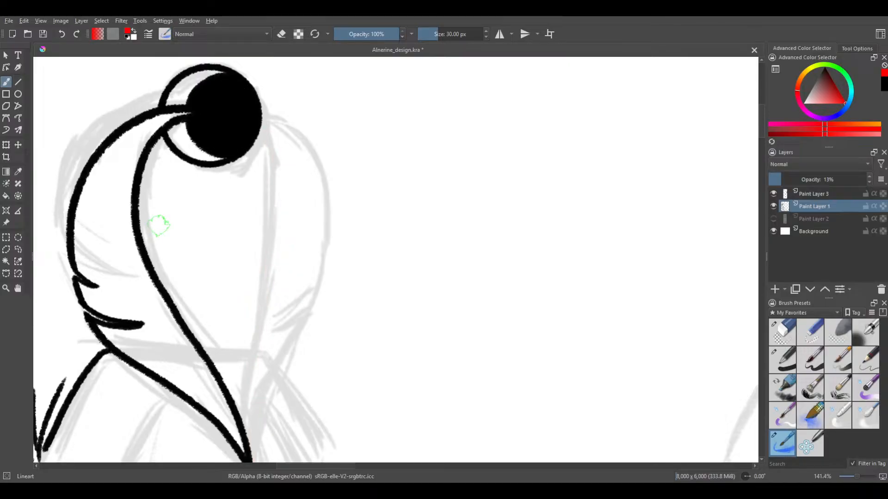
Set the brush colour back to black and make Paint Layer 3 the active layer
{"action": "left_click_drag", "start_coordinate": [823, 106], "coordinate": [837, 25]}
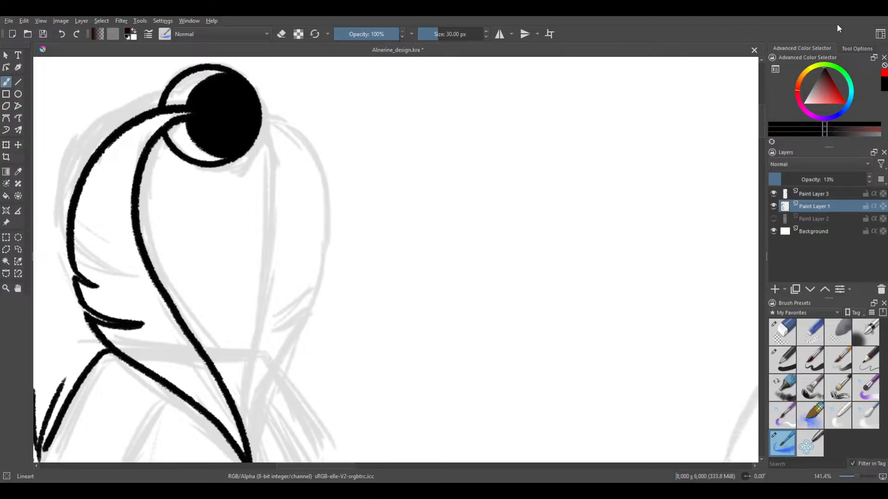
{"action": "left_click_drag", "start_coordinate": [559, 186], "coordinate": [577, 170]}
{"action": "left_click_drag", "start_coordinate": [424, 198], "coordinate": [423, 189]}
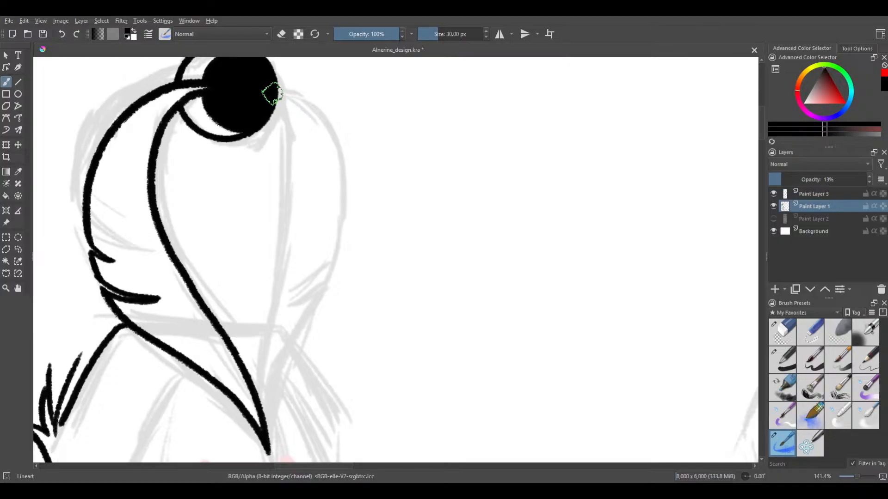
{"action": "left_click_drag", "start_coordinate": [281, 101], "coordinate": [278, 110]}
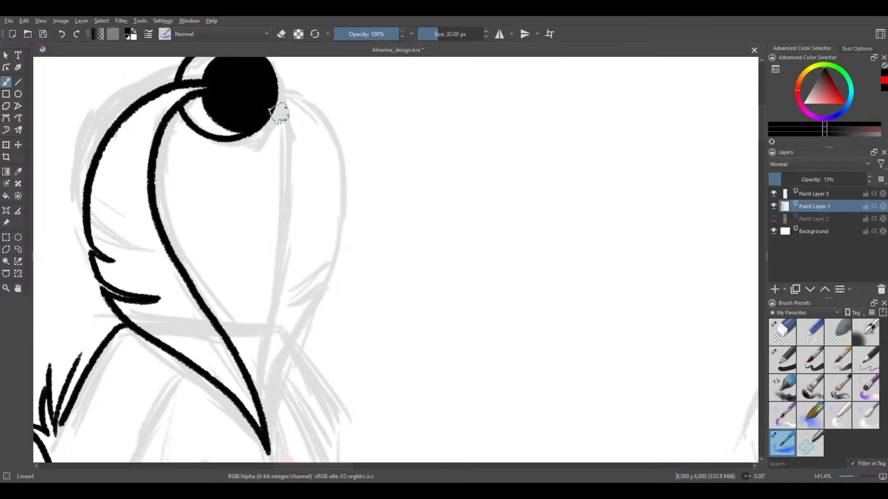
{"action": "key", "text": "ctrl+z"}
{"action": "left_click", "coordinate": [808, 197]}
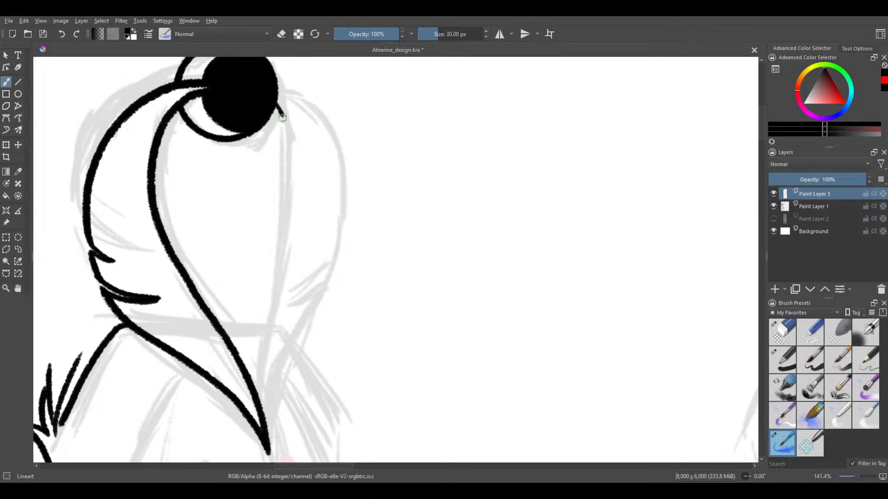
Try again to ink one smooth inner edge from the knob to the feather's tip on Paint Layer 3
{"action": "key", "text": "ctrl+z"}
{"action": "left_click_drag", "start_coordinate": [282, 108], "coordinate": [291, 129]}
{"action": "key", "text": "ctrl+z"}
{"action": "mouse_move", "coordinate": [268, 92]}
{"action": "left_mouse_down"}
{"action": "mouse_move", "coordinate": [288, 148]}
{"action": "mouse_move", "coordinate": [280, 232]}
{"action": "left_mouse_up"}
{"action": "key", "text": "ctrl+z"}
{"action": "mouse_move", "coordinate": [276, 109]}
{"action": "left_mouse_down"}
{"action": "mouse_move", "coordinate": [288, 166]}
{"action": "mouse_move", "coordinate": [281, 213]}
{"action": "left_mouse_up"}
{"action": "key", "text": "ctrl+z"}
{"action": "mouse_move", "coordinate": [265, 91]}
{"action": "left_mouse_down"}
{"action": "mouse_move", "coordinate": [284, 151]}
{"action": "mouse_move", "coordinate": [283, 194]}
{"action": "mouse_move", "coordinate": [254, 406]}
{"action": "left_mouse_up"}
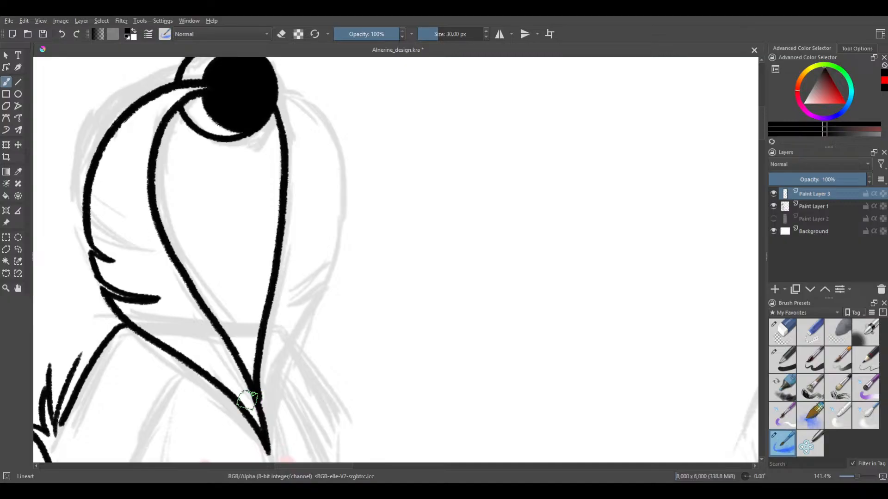
{"action": "scroll", "coordinate": [288, 245], "scroll_direction": "down", "scroll_amount": 1}
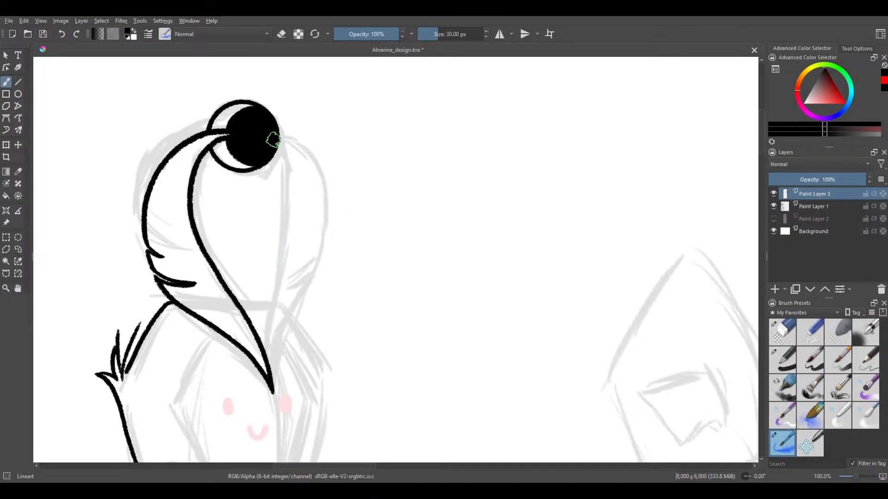
Ink the headpiece's second inner edge from under the knob down to the shared lower tip and thicken the tip
{"action": "left_click_drag", "start_coordinate": [286, 170], "coordinate": [274, 303]}
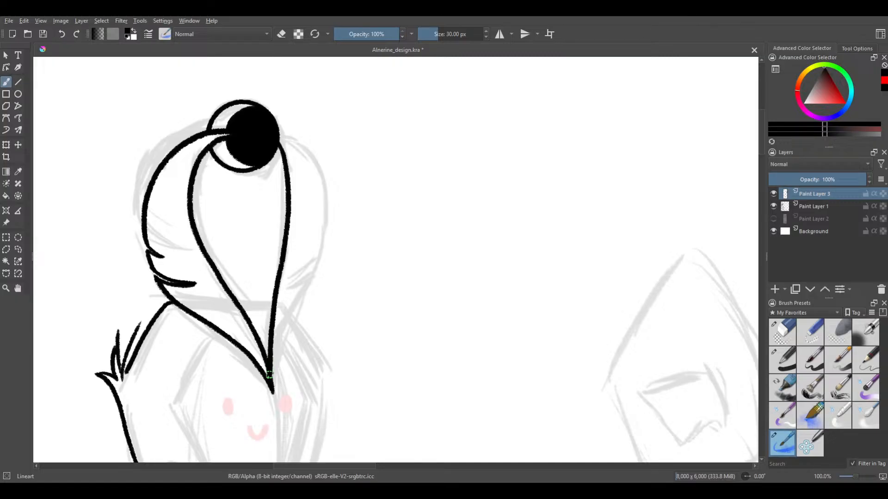
{"action": "left_click_drag", "start_coordinate": [265, 375], "coordinate": [271, 389]}
Ink the second head feather's lower outer edge from the shared tip upward, ending in a thick inward-pointing barb
{"action": "left_click_drag", "start_coordinate": [276, 350], "coordinate": [314, 271]}
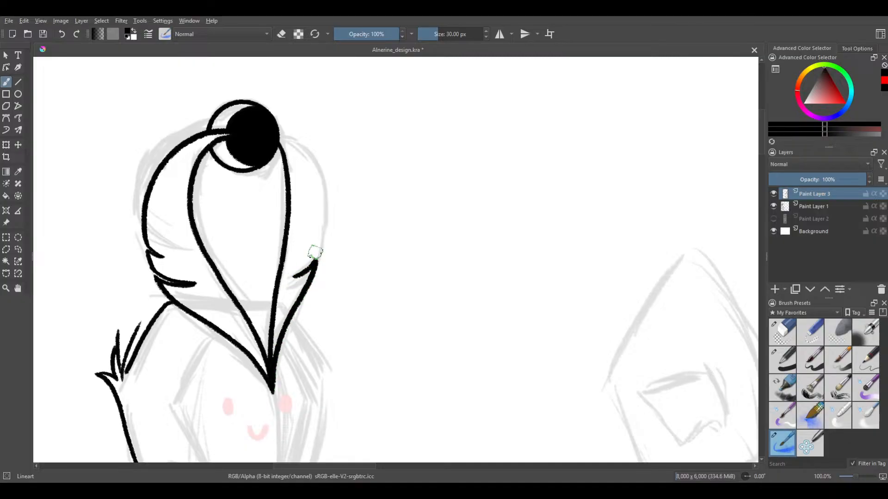
{"action": "key", "text": "ctrl+z"}
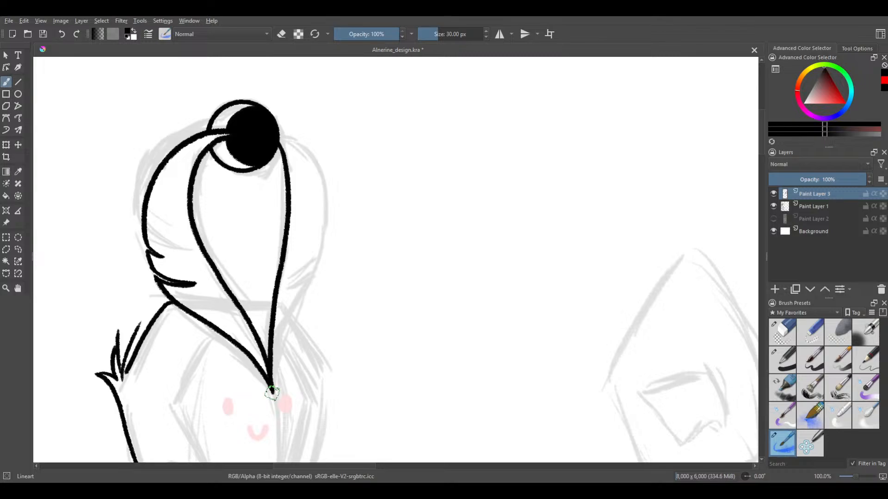
{"action": "mouse_move", "coordinate": [275, 364]}
{"action": "left_mouse_down"}
{"action": "mouse_move", "coordinate": [323, 236]}
{"action": "mouse_move", "coordinate": [295, 260]}
{"action": "mouse_move", "coordinate": [320, 223]}
{"action": "mouse_move", "coordinate": [293, 262]}
{"action": "left_mouse_up"}
{"action": "key", "text": "ctrl+z"}
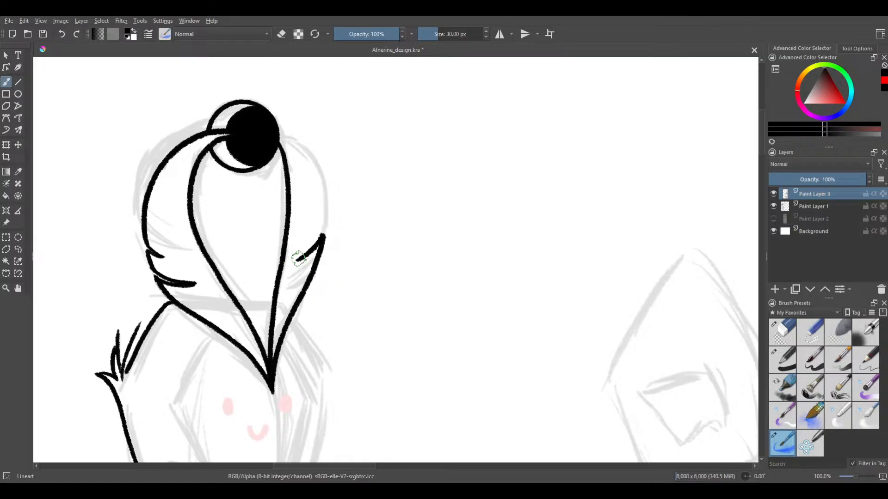
{"action": "key", "text": "ctrl+z"}
{"action": "left_click_drag", "start_coordinate": [323, 235], "coordinate": [296, 257]}
{"action": "key", "text": "ctrl+z"}
Ink the second head feather's upper outer edge as one smooth curve from the barb up to the knob
{"action": "mouse_move", "coordinate": [320, 228]}
{"action": "left_mouse_down"}
{"action": "mouse_move", "coordinate": [313, 181]}
{"action": "mouse_move", "coordinate": [289, 146]}
{"action": "left_mouse_up"}
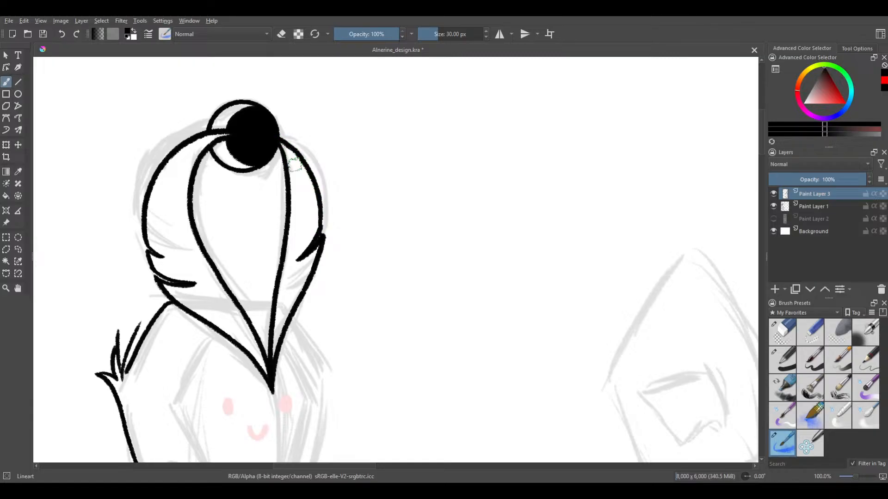
{"action": "key", "text": "ctrl+z"}
{"action": "left_click_drag", "start_coordinate": [320, 214], "coordinate": [289, 146]}
{"action": "key", "text": "ctrl+z"}
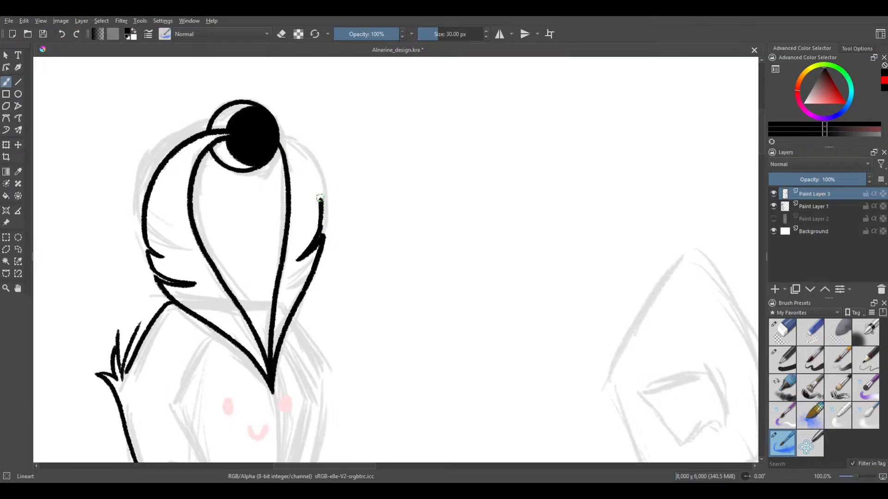
{"action": "mouse_move", "coordinate": [320, 197]}
{"action": "left_mouse_down"}
{"action": "mouse_move", "coordinate": [303, 153]}
{"action": "mouse_move", "coordinate": [275, 133]}
{"action": "left_mouse_up"}
{"action": "key", "text": "ctrl+z"}
{"action": "left_click_drag", "start_coordinate": [321, 210], "coordinate": [300, 156]}
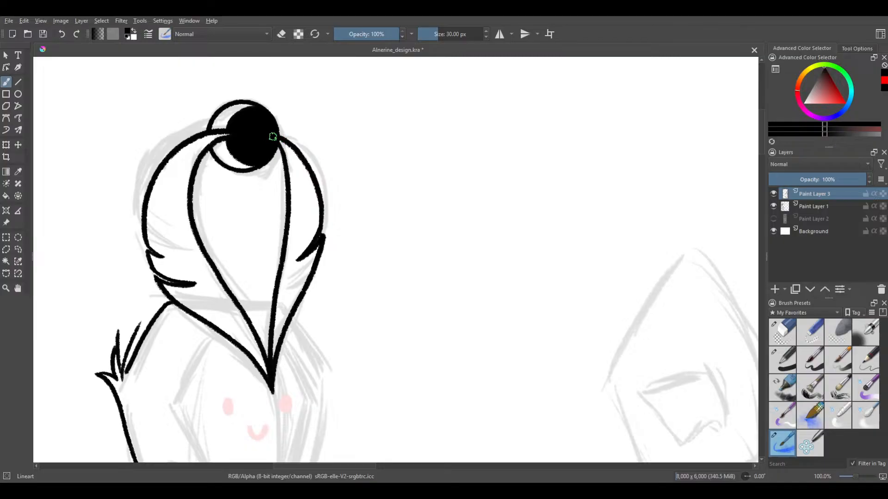
Try to ink a short forehead line between the headpiece's two inner edges, following the sketched band
{"action": "scroll", "coordinate": [286, 186], "scroll_direction": "down", "scroll_amount": 2}
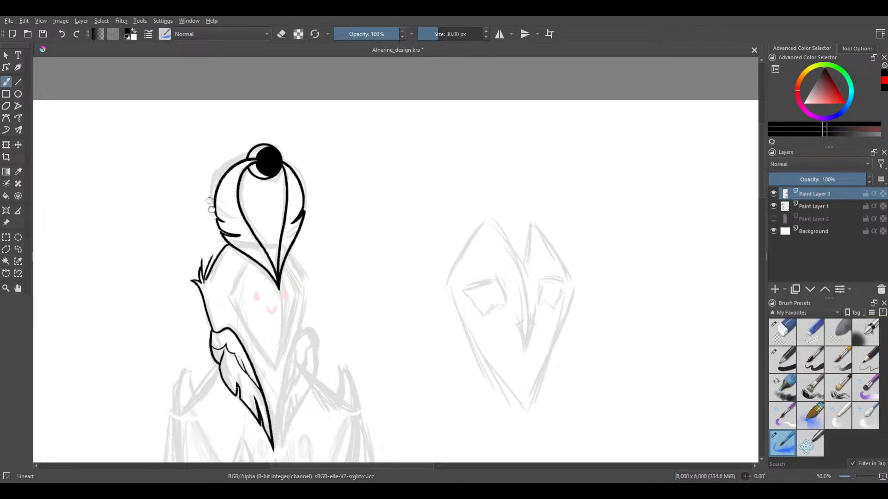
{"action": "left_click_drag", "start_coordinate": [209, 203], "coordinate": [233, 222]}
{"action": "scroll", "coordinate": [285, 260], "scroll_direction": "up", "scroll_amount": 4}
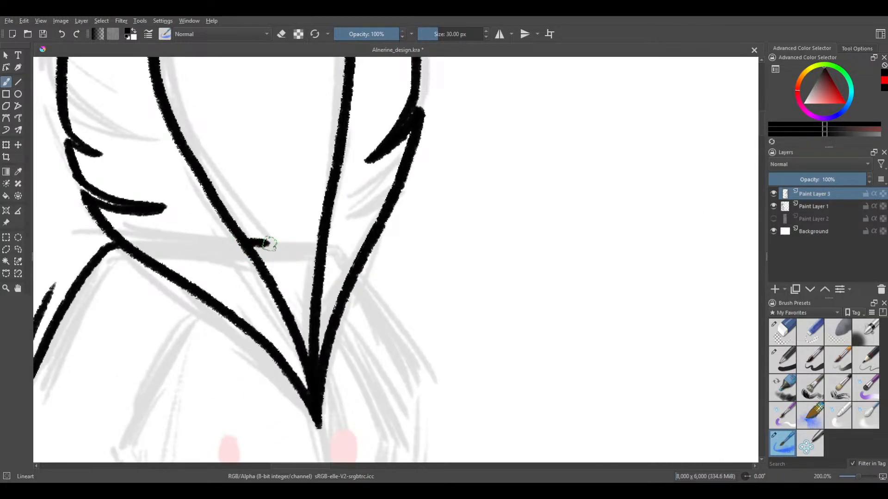
{"action": "left_click_drag", "start_coordinate": [244, 240], "coordinate": [318, 244]}
{"action": "key", "text": "ctrl+z"}
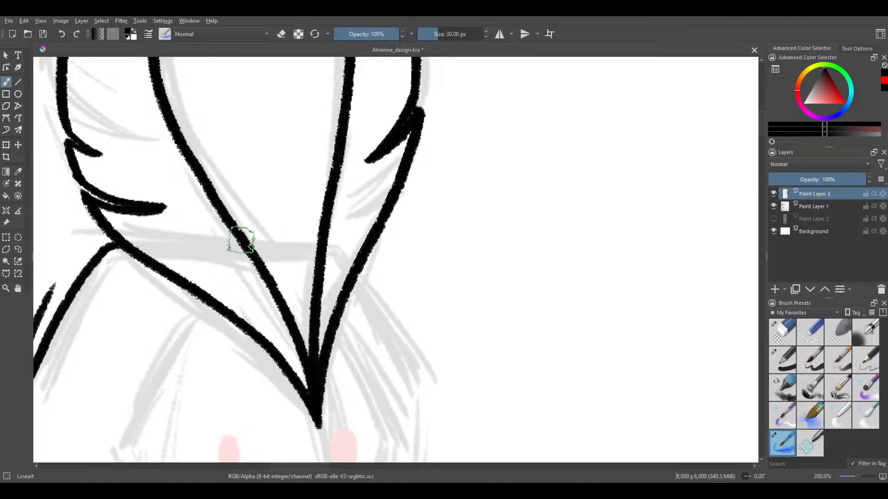
{"action": "left_click_drag", "start_coordinate": [243, 239], "coordinate": [313, 242]}
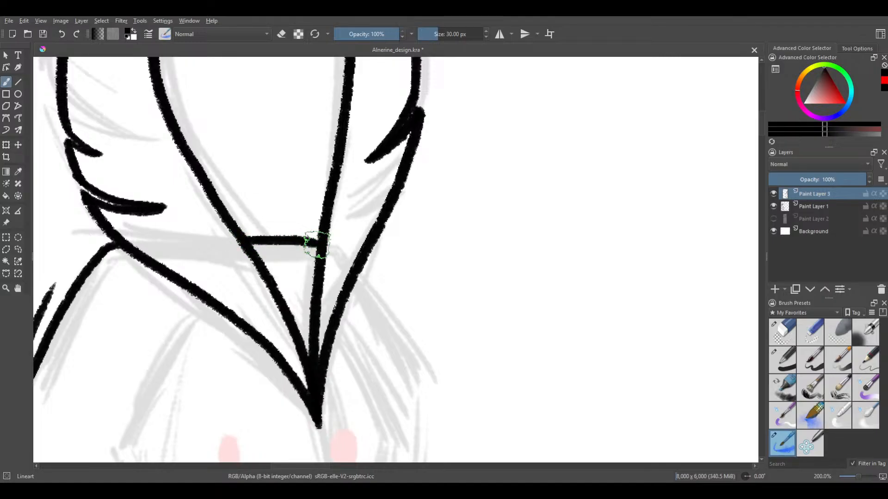
{"action": "scroll", "coordinate": [242, 163], "scroll_direction": "down", "scroll_amount": 2}
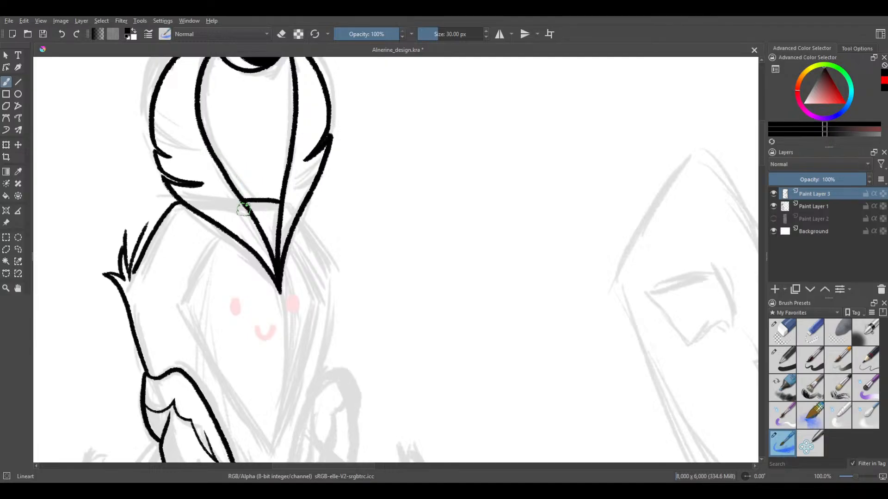
Ink a clean, nearly straight forehead line joining the headpiece's two inner edges above their shared tip
{"action": "scroll", "coordinate": [244, 210], "scroll_direction": "up", "scroll_amount": 2}
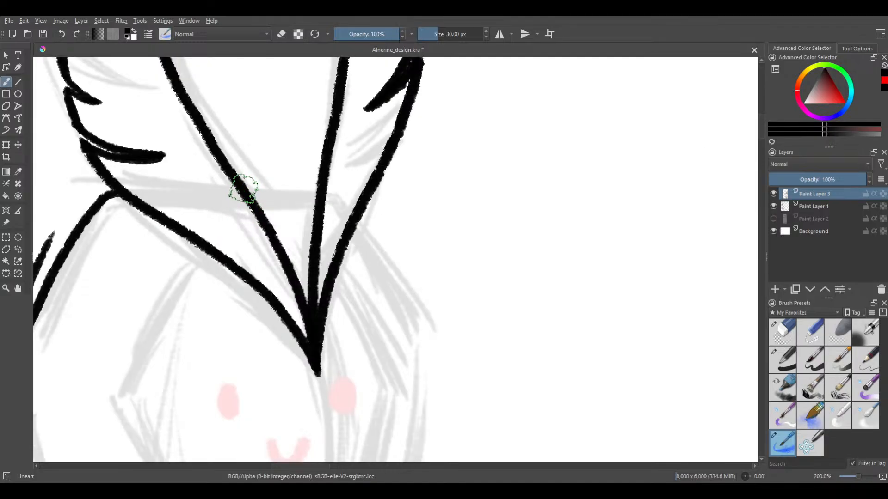
{"action": "left_click_drag", "start_coordinate": [249, 185], "coordinate": [313, 199]}
{"action": "key", "text": "ctrl+z"}
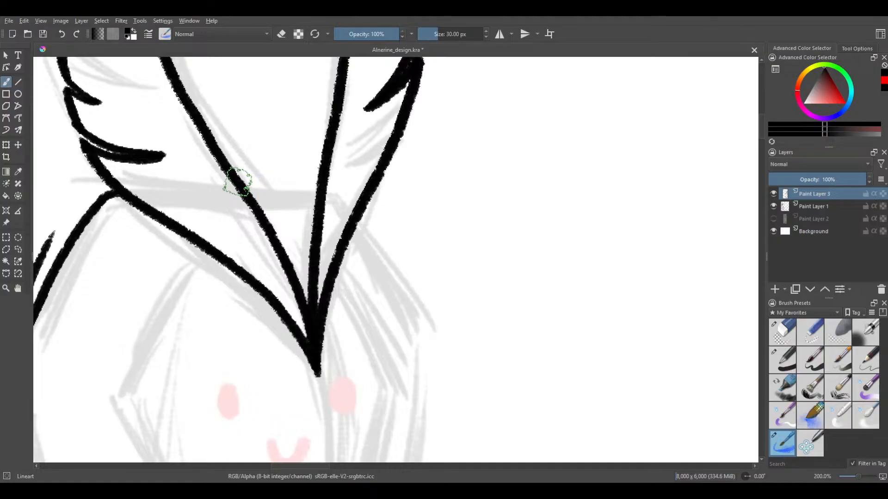
{"action": "left_click_drag", "start_coordinate": [256, 182], "coordinate": [294, 186]}
{"action": "key", "text": "ctrl+z"}
{"action": "left_click_drag", "start_coordinate": [241, 183], "coordinate": [304, 185]}
{"action": "key", "text": "ctrl+z"}
{"action": "key", "text": "ctrl+z"}
{"action": "left_click_drag", "start_coordinate": [237, 178], "coordinate": [323, 184]}
{"action": "key", "text": "ctrl+z"}
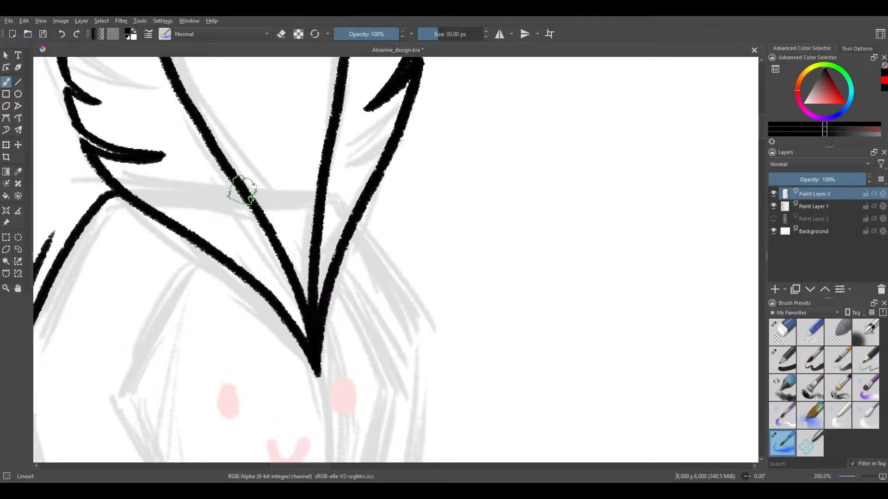
{"action": "mouse_move", "coordinate": [252, 188]}
{"action": "left_mouse_down"}
{"action": "mouse_move", "coordinate": [302, 186]}
{"action": "mouse_move", "coordinate": [278, 188]}
{"action": "mouse_move", "coordinate": [310, 189]}
{"action": "left_mouse_up"}
{"action": "key", "text": "ctrl+z"}
{"action": "key", "text": "ctrl+z"}
{"action": "left_click_drag", "start_coordinate": [245, 191], "coordinate": [325, 192]}
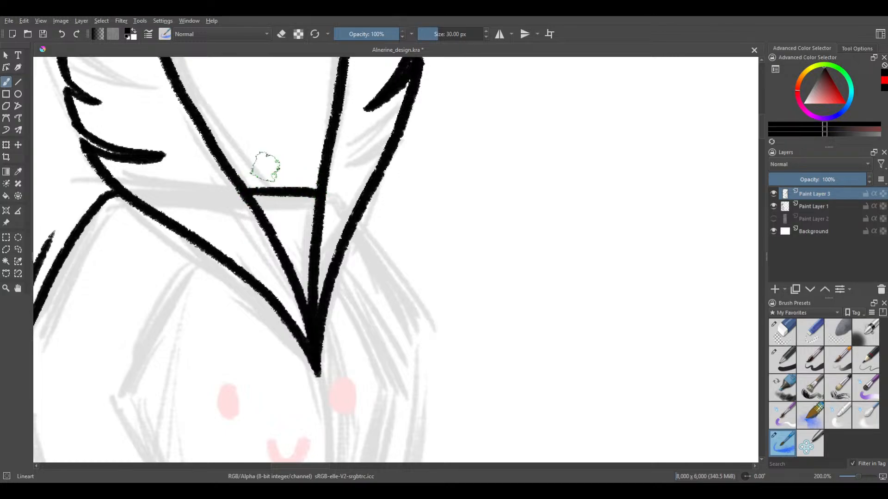
Examine the inked headpiece and the still uninked curled collar feather opposite the finished one
{"action": "scroll", "coordinate": [262, 165], "scroll_direction": "down", "scroll_amount": 2}
{"action": "scroll", "coordinate": [258, 168], "scroll_direction": "down", "scroll_amount": 1}
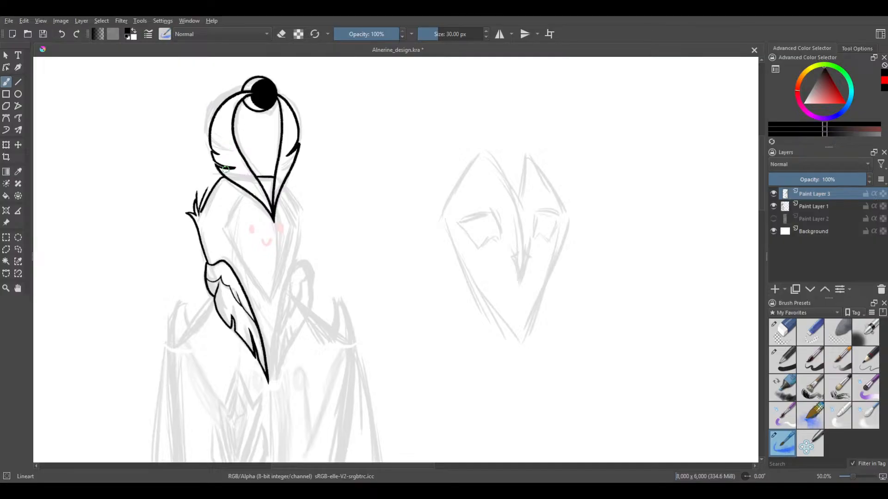
{"action": "mouse_move", "coordinate": [244, 236]}
{"action": "left_mouse_down"}
{"action": "mouse_move", "coordinate": [260, 188]}
{"action": "mouse_move", "coordinate": [284, 277]}
{"action": "left_mouse_up"}
{"action": "scroll", "coordinate": [280, 265], "scroll_direction": "down", "scroll_amount": 2}
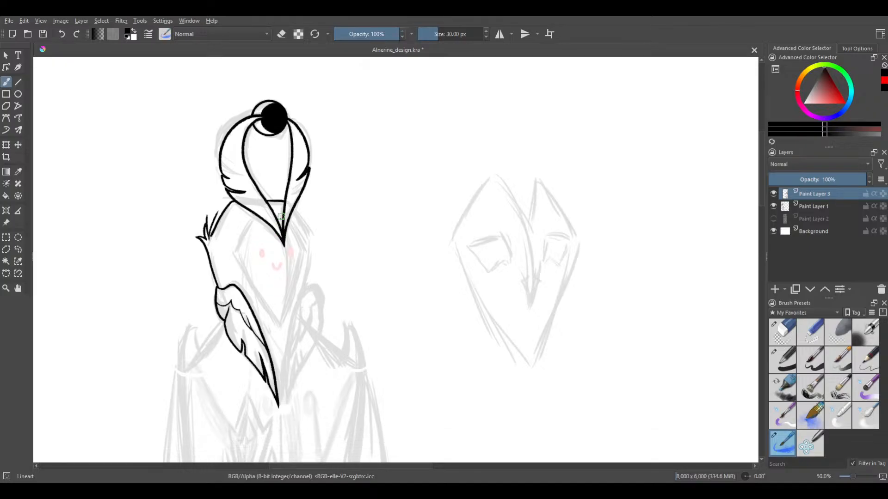
{"action": "scroll", "coordinate": [275, 226], "scroll_direction": "down", "scroll_amount": 3}
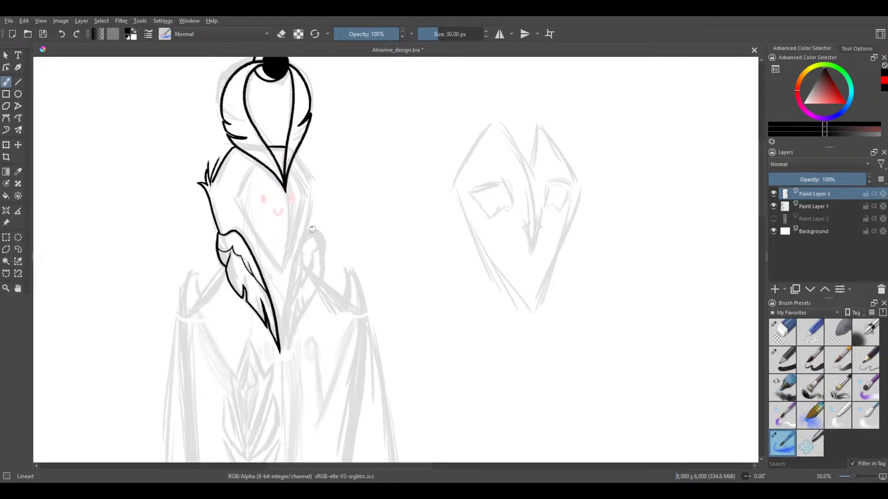
{"action": "scroll", "coordinate": [303, 227], "scroll_direction": "up", "scroll_amount": 3}
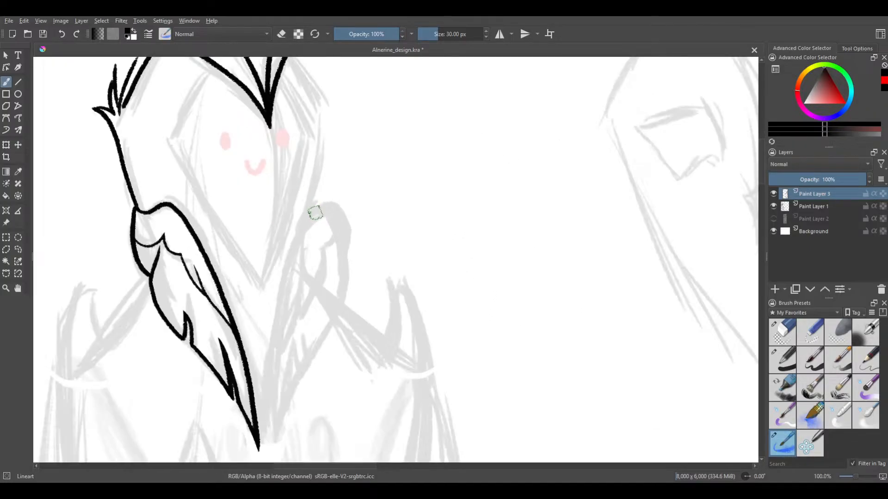
{"action": "left_click_drag", "start_coordinate": [327, 168], "coordinate": [331, 166]}
{"action": "left_click_drag", "start_coordinate": [322, 223], "coordinate": [331, 209]}
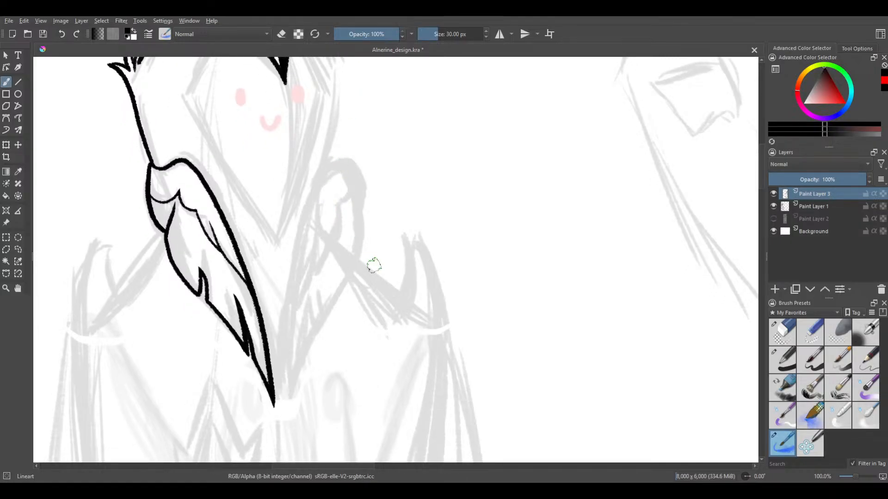
{"action": "left_click_drag", "start_coordinate": [355, 152], "coordinate": [375, 171]}
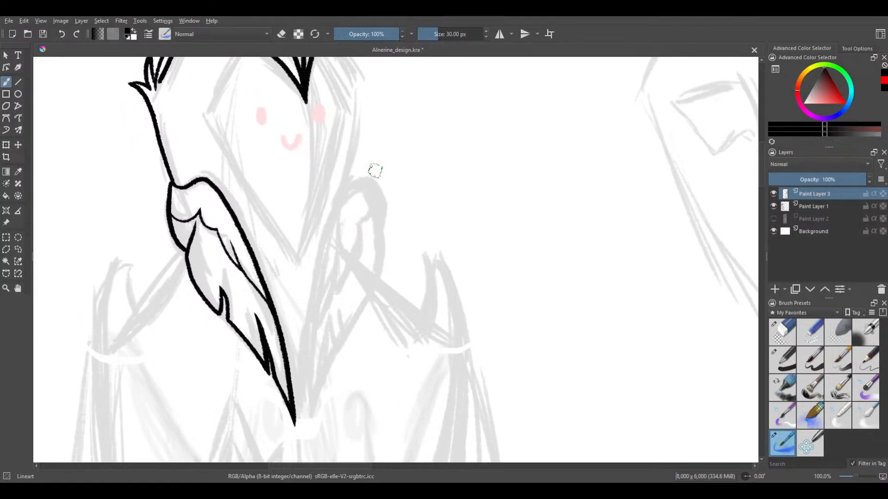
{"action": "scroll", "coordinate": [346, 247], "scroll_direction": "up", "scroll_amount": 1}
{"action": "left_click_drag", "start_coordinate": [343, 235], "coordinate": [358, 212]}
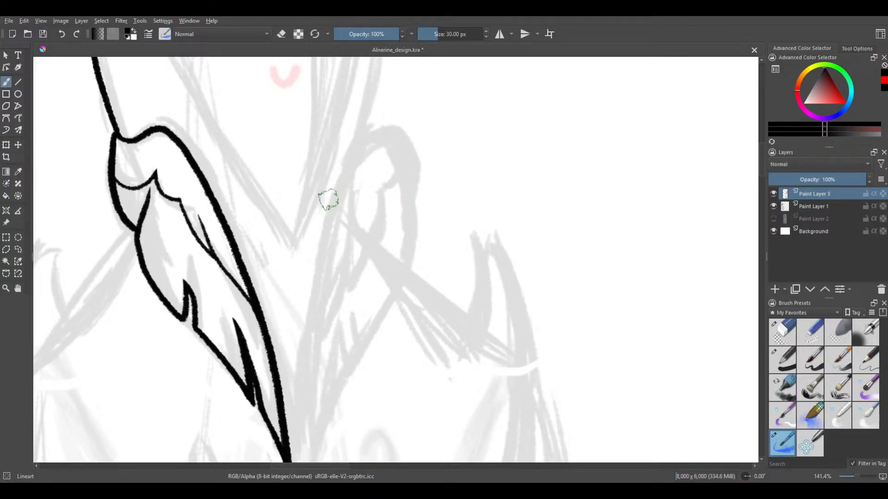
{"action": "left_click_drag", "start_coordinate": [328, 190], "coordinate": [317, 253]}
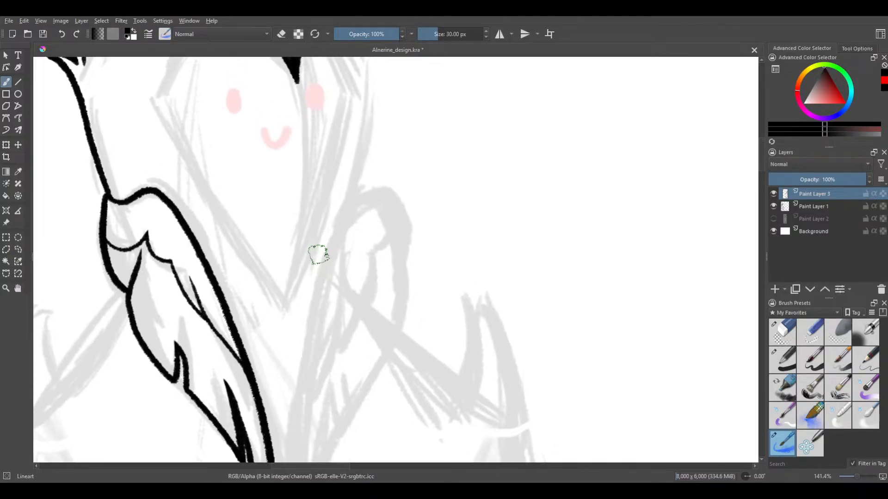
{"action": "scroll", "coordinate": [315, 249], "scroll_direction": "down", "scroll_amount": 1}
{"action": "left_click_drag", "start_coordinate": [320, 219], "coordinate": [334, 188]}
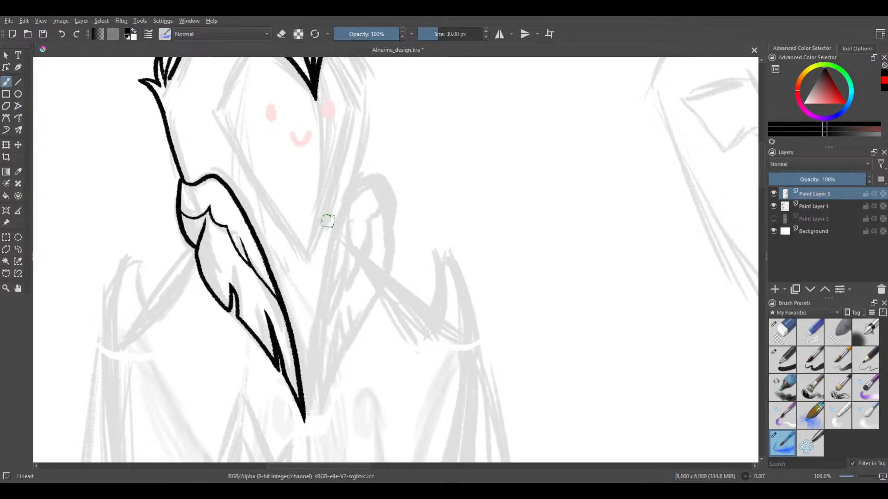
{"action": "left_click_drag", "start_coordinate": [328, 221], "coordinate": [337, 192]}
{"action": "scroll", "coordinate": [337, 192], "scroll_direction": "up", "scroll_amount": 1}
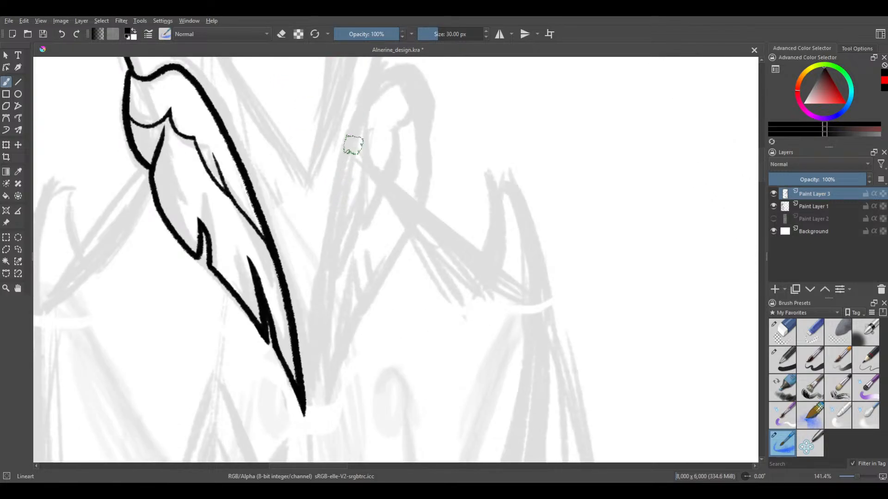
{"action": "left_click_drag", "start_coordinate": [322, 88], "coordinate": [305, 185]}
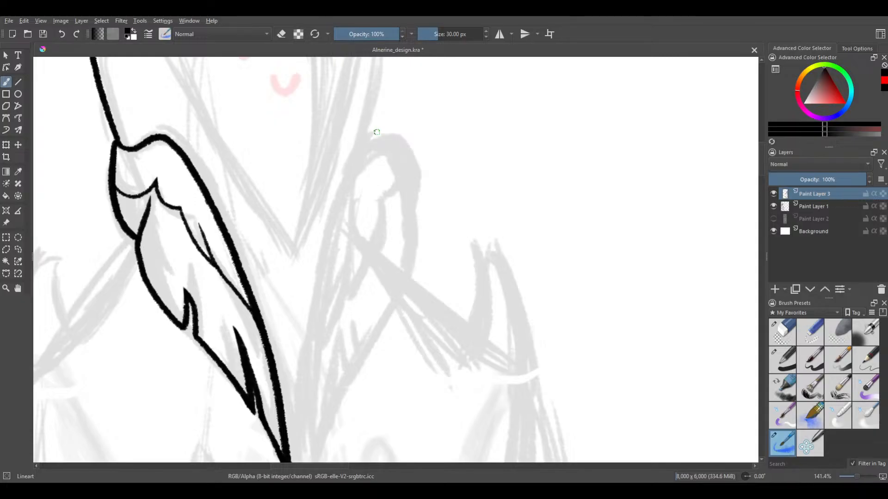
Try to ink the upper part of the second collar feather's inner edge, starting at its curled top
{"action": "left_click_drag", "start_coordinate": [377, 132], "coordinate": [329, 211]}
{"action": "key", "text": "ctrl+z"}
{"action": "scroll", "coordinate": [268, 139], "scroll_direction": "down", "scroll_amount": 2}
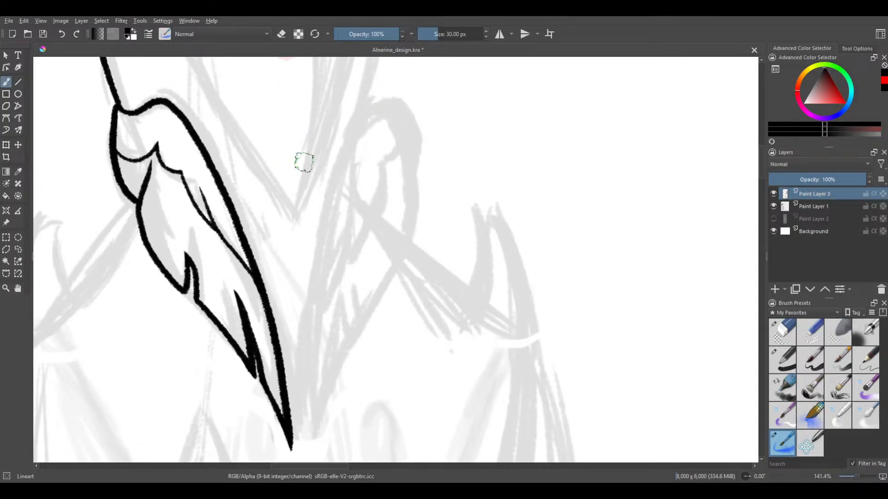
{"action": "scroll", "coordinate": [354, 147], "scroll_direction": "down", "scroll_amount": 1}
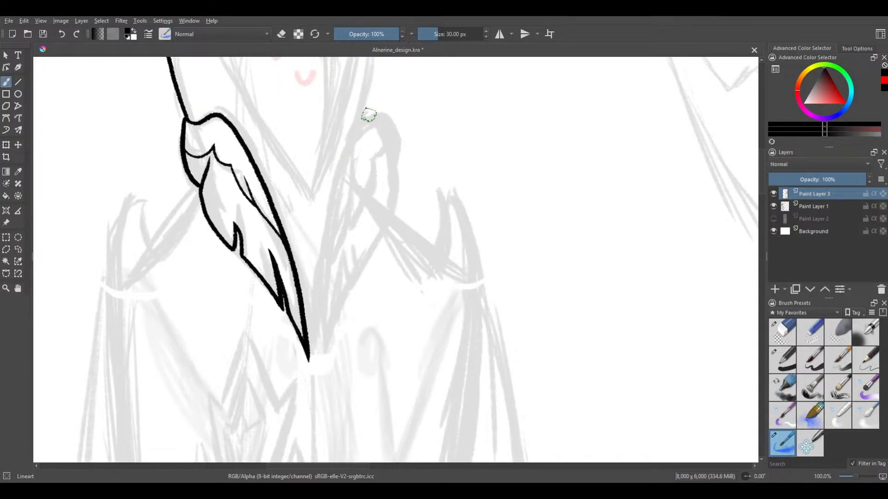
{"action": "key", "text": "ctrl+z"}
Try repeatedly to ink the second collar feather's whole inner edge in one stroke, from its curled top to the finished feather's tip
{"action": "mouse_move", "coordinate": [348, 144]}
{"action": "left_mouse_down"}
{"action": "mouse_move", "coordinate": [324, 219]}
{"action": "mouse_move", "coordinate": [312, 321]}
{"action": "left_mouse_up"}
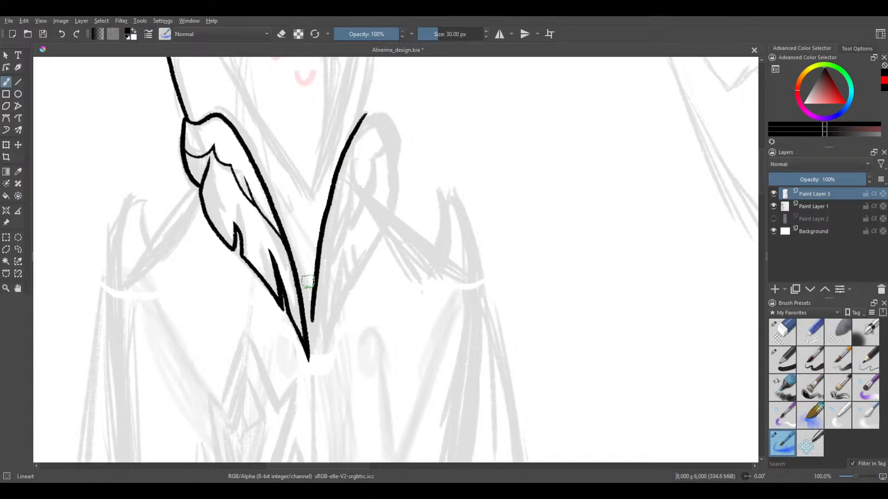
{"action": "key", "text": "ctrl+z"}
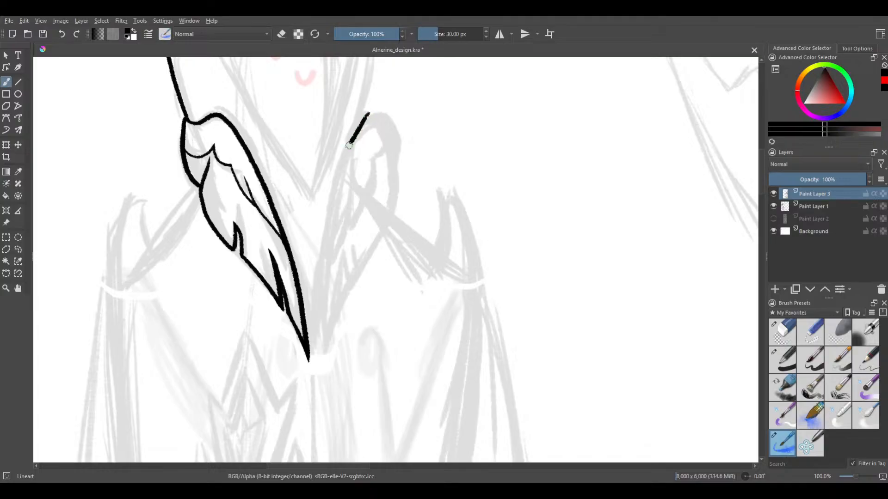
{"action": "left_click_drag", "start_coordinate": [349, 145], "coordinate": [324, 250]}
{"action": "key", "text": "ctrl+z"}
{"action": "mouse_move", "coordinate": [371, 112]}
{"action": "left_mouse_down"}
{"action": "mouse_move", "coordinate": [329, 213]}
{"action": "mouse_move", "coordinate": [309, 340]}
{"action": "left_mouse_up"}
{"action": "key", "text": "ctrl+z"}
{"action": "mouse_move", "coordinate": [365, 119]}
{"action": "left_mouse_down"}
{"action": "mouse_move", "coordinate": [327, 223]}
{"action": "mouse_move", "coordinate": [309, 327]}
{"action": "left_mouse_up"}
{"action": "key", "text": "ctrl+z"}
{"action": "left_click_drag", "start_coordinate": [356, 130], "coordinate": [319, 249]}
{"action": "key", "text": "ctrl+z"}
{"action": "mouse_move", "coordinate": [365, 115]}
{"action": "left_mouse_down"}
{"action": "mouse_move", "coordinate": [335, 193]}
{"action": "mouse_move", "coordinate": [317, 305]}
{"action": "mouse_move", "coordinate": [305, 319]}
{"action": "left_mouse_up"}
{"action": "key", "text": "ctrl+z"}
{"action": "left_click_drag", "start_coordinate": [356, 125], "coordinate": [317, 225]}
{"action": "key", "text": "ctrl+z"}
{"action": "left_click_drag", "start_coordinate": [352, 138], "coordinate": [317, 269]}
{"action": "key", "text": "ctrl+z"}
{"action": "mouse_move", "coordinate": [358, 132]}
{"action": "left_mouse_down"}
{"action": "mouse_move", "coordinate": [342, 169]}
{"action": "mouse_move", "coordinate": [306, 329]}
{"action": "left_mouse_up"}
{"action": "key", "text": "ctrl+z"}
{"action": "mouse_move", "coordinate": [355, 128]}
{"action": "left_mouse_down"}
{"action": "mouse_move", "coordinate": [341, 161]}
{"action": "mouse_move", "coordinate": [310, 346]}
{"action": "left_mouse_up"}
{"action": "key", "text": "ctrl+z"}
{"action": "mouse_move", "coordinate": [359, 122]}
{"action": "left_mouse_down"}
{"action": "mouse_move", "coordinate": [333, 210]}
{"action": "mouse_move", "coordinate": [324, 311]}
{"action": "left_mouse_up"}
{"action": "key", "text": "ctrl+z"}
{"action": "mouse_move", "coordinate": [366, 111]}
{"action": "left_mouse_down"}
{"action": "mouse_move", "coordinate": [337, 160]}
{"action": "mouse_move", "coordinate": [324, 224]}
{"action": "left_mouse_up"}
{"action": "key", "text": "ctrl+z"}
{"action": "left_click_drag", "start_coordinate": [360, 120], "coordinate": [330, 211]}
{"action": "key", "text": "ctrl+z"}
{"action": "mouse_move", "coordinate": [355, 133]}
{"action": "left_mouse_down"}
{"action": "mouse_move", "coordinate": [338, 187]}
{"action": "mouse_move", "coordinate": [319, 323]}
{"action": "left_mouse_up"}
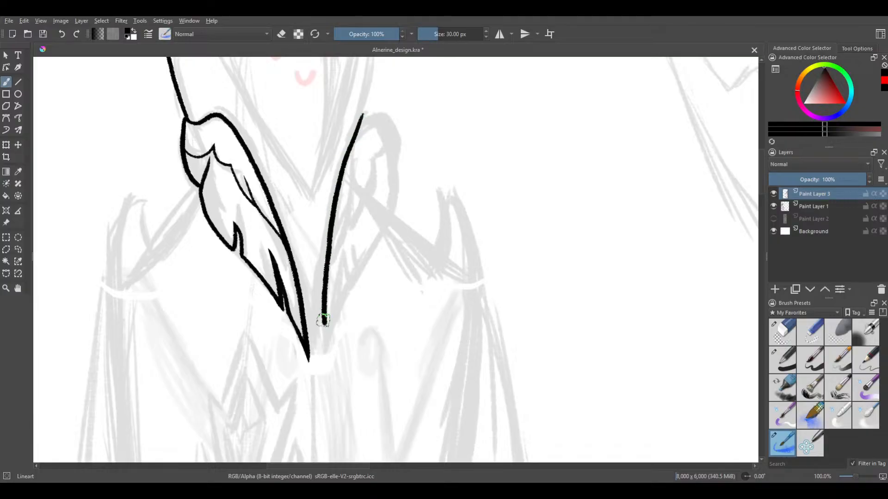
{"action": "key", "text": "ctrl+z"}
{"action": "mouse_move", "coordinate": [362, 117]}
{"action": "left_mouse_down"}
{"action": "mouse_move", "coordinate": [332, 194]}
{"action": "mouse_move", "coordinate": [318, 342]}
{"action": "left_mouse_up"}
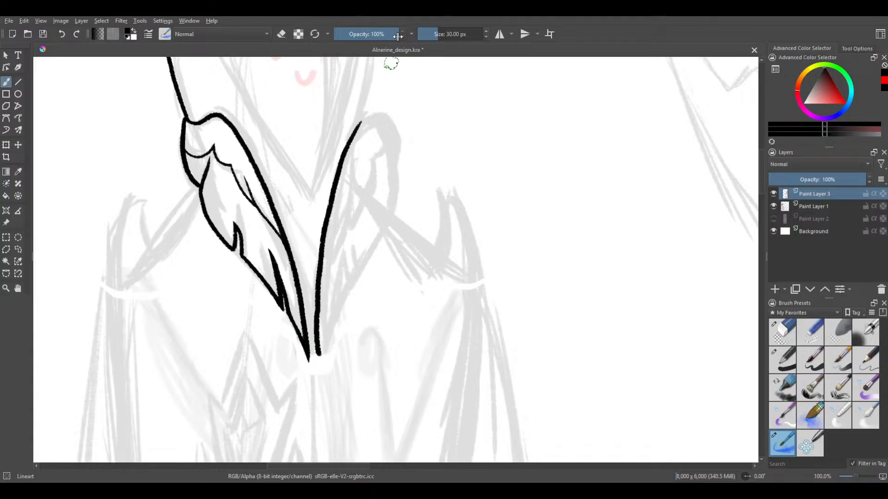
{"action": "key", "text": "ctrl+z"}
{"action": "mouse_move", "coordinate": [363, 116]}
{"action": "left_mouse_down"}
{"action": "mouse_move", "coordinate": [338, 172]}
{"action": "mouse_move", "coordinate": [308, 333]}
{"action": "left_mouse_up"}
{"action": "key", "text": "ctrl+z"}
Try long loose strokes from beside the curled feather down across the robe, and undo them
{"action": "left_click_drag", "start_coordinate": [356, 158], "coordinate": [365, 418]}
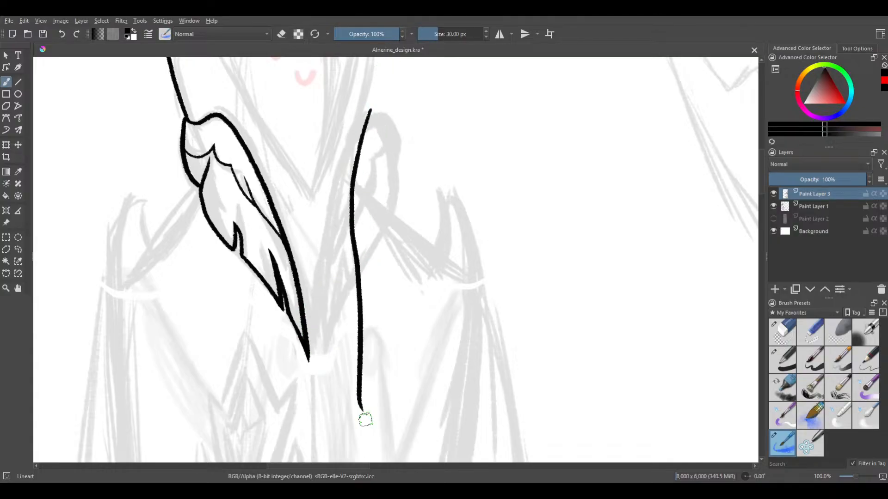
{"action": "key", "text": "ctrl+z"}
{"action": "mouse_move", "coordinate": [401, 110]}
{"action": "left_mouse_down"}
{"action": "mouse_move", "coordinate": [450, 194]}
{"action": "mouse_move", "coordinate": [496, 384]}
{"action": "left_mouse_up"}
{"action": "key", "text": "ctrl+z"}
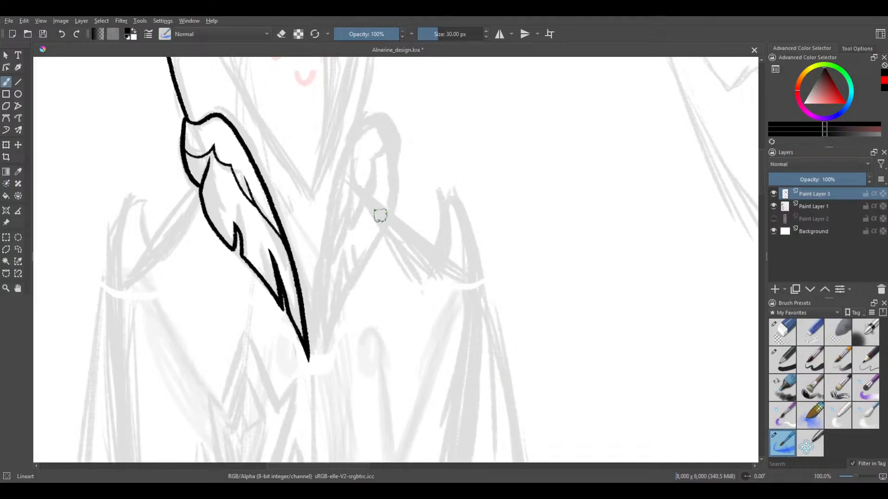
Try again to ink the second collar feather's inner edge from its curled top down toward the finished feather's tip
{"action": "mouse_move", "coordinate": [368, 112]}
{"action": "left_mouse_down"}
{"action": "mouse_move", "coordinate": [335, 181]}
{"action": "mouse_move", "coordinate": [318, 302]}
{"action": "left_mouse_up"}
{"action": "key", "text": "ctrl+z"}
{"action": "mouse_move", "coordinate": [370, 112]}
{"action": "left_mouse_down"}
{"action": "mouse_move", "coordinate": [335, 178]}
{"action": "mouse_move", "coordinate": [318, 336]}
{"action": "left_mouse_up"}
{"action": "key", "text": "ctrl+z"}
{"action": "mouse_move", "coordinate": [371, 110]}
{"action": "left_mouse_down"}
{"action": "mouse_move", "coordinate": [330, 213]}
{"action": "mouse_move", "coordinate": [320, 301]}
{"action": "left_mouse_up"}
{"action": "key", "text": "ctrl+z"}
{"action": "left_click_drag", "start_coordinate": [344, 151], "coordinate": [307, 309]}
{"action": "key", "text": "ctrl+z"}
Reduce the brush size to 5.97 px and ink a short horizontal line across the narrowing central stripe of the headpiece
{"action": "left_click", "coordinate": [424, 35]}
{"action": "left_click_drag", "start_coordinate": [357, 147], "coordinate": [333, 271]}
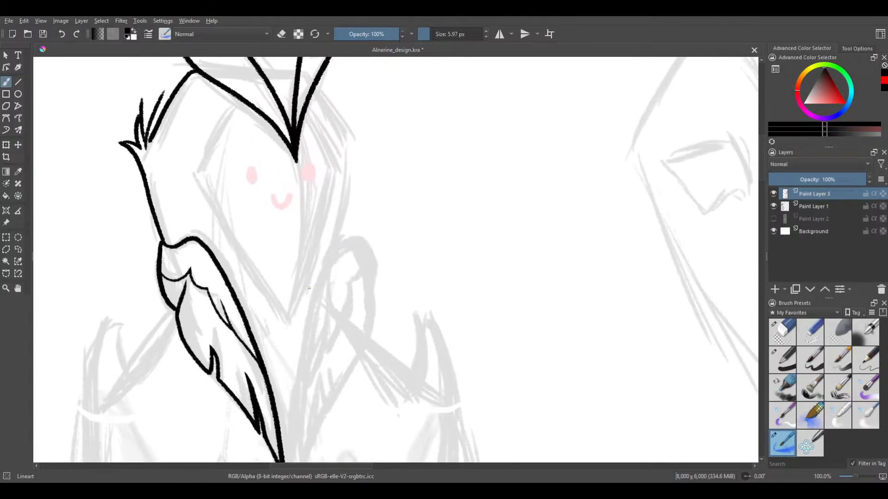
{"action": "left_click_drag", "start_coordinate": [311, 187], "coordinate": [302, 340]}
{"action": "left_click_drag", "start_coordinate": [337, 148], "coordinate": [312, 182]}
{"action": "key", "text": "ctrl+z"}
{"action": "left_click_drag", "start_coordinate": [294, 59], "coordinate": [336, 149]}
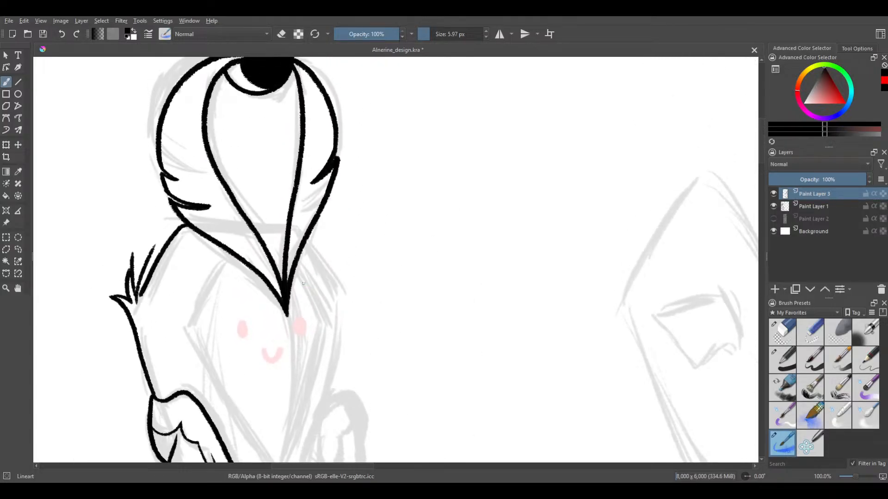
{"action": "left_click_drag", "start_coordinate": [253, 225], "coordinate": [287, 226]}
{"action": "left_click_drag", "start_coordinate": [304, 312], "coordinate": [312, 196]}
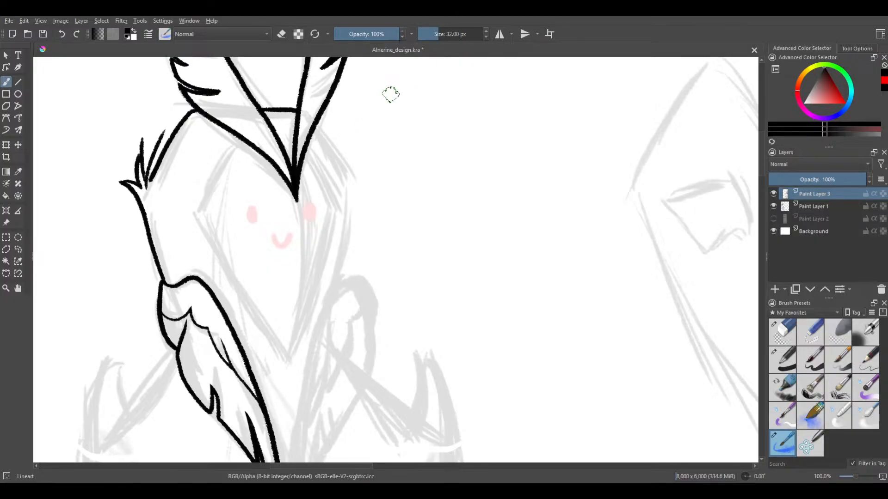
With a 30 px brush, try strokes of increasing length for the upper part of the second collar feather's inner edge
{"action": "left_click_drag", "start_coordinate": [317, 242], "coordinate": [384, 116]}
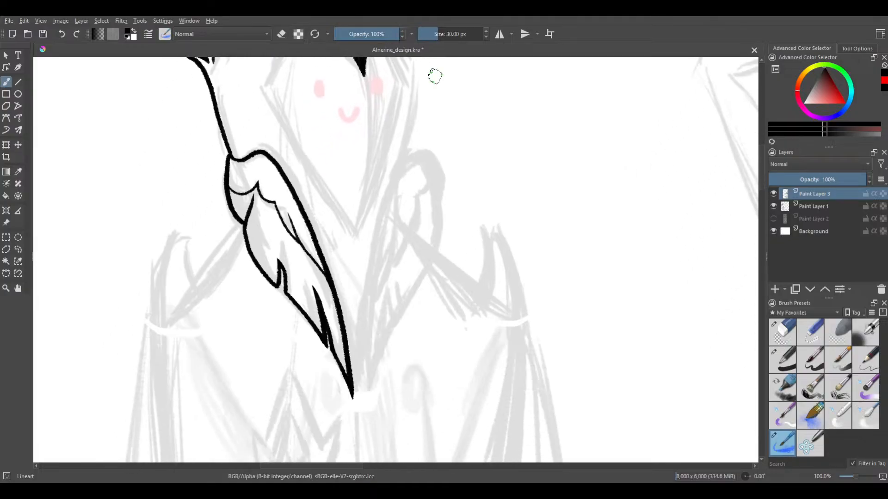
{"action": "left_click_drag", "start_coordinate": [409, 149], "coordinate": [370, 226]}
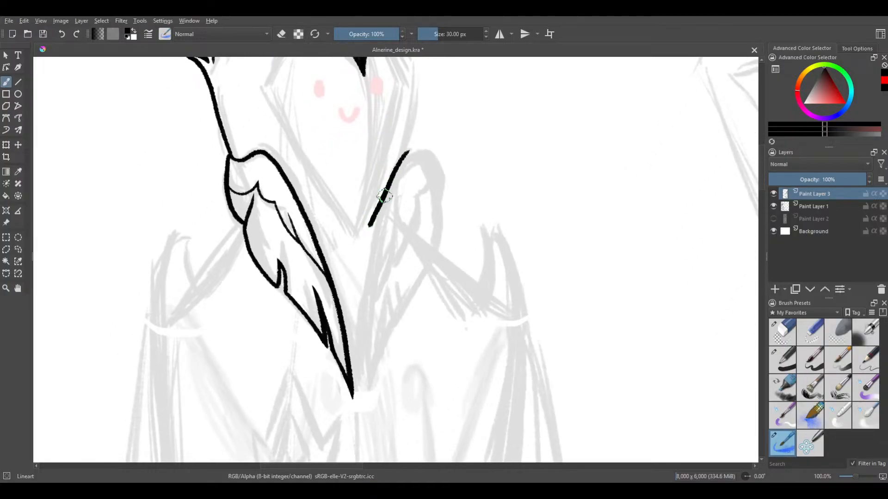
{"action": "key", "text": "ctrl+z"}
{"action": "left_click_drag", "start_coordinate": [413, 147], "coordinate": [370, 231]}
{"action": "key", "text": "ctrl+z"}
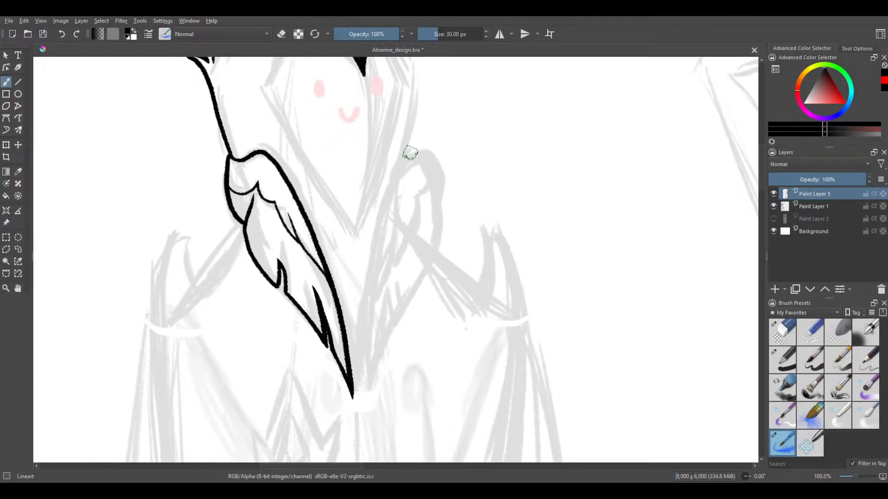
{"action": "left_click_drag", "start_coordinate": [413, 148], "coordinate": [368, 242]}
{"action": "key", "text": "ctrl+z"}
{"action": "left_click_drag", "start_coordinate": [412, 146], "coordinate": [370, 259]}
{"action": "key", "text": "ctrl+z"}
{"action": "left_click_drag", "start_coordinate": [401, 159], "coordinate": [369, 289]}
{"action": "key", "text": "ctrl+z"}
Try a full-length inner-edge stroke ending beside the finished feather's tip, save the drawing, and undo the stroke
{"action": "mouse_move", "coordinate": [408, 150]}
{"action": "left_mouse_down"}
{"action": "mouse_move", "coordinate": [373, 247]}
{"action": "mouse_move", "coordinate": [360, 382]}
{"action": "left_mouse_up"}
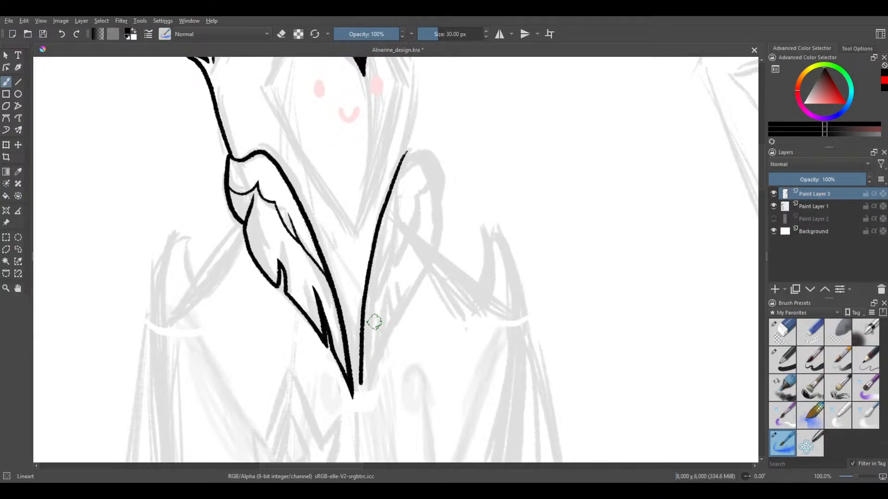
{"action": "key", "text": "ctrl+s"}
{"action": "left_click_drag", "start_coordinate": [289, 213], "coordinate": [299, 178]}
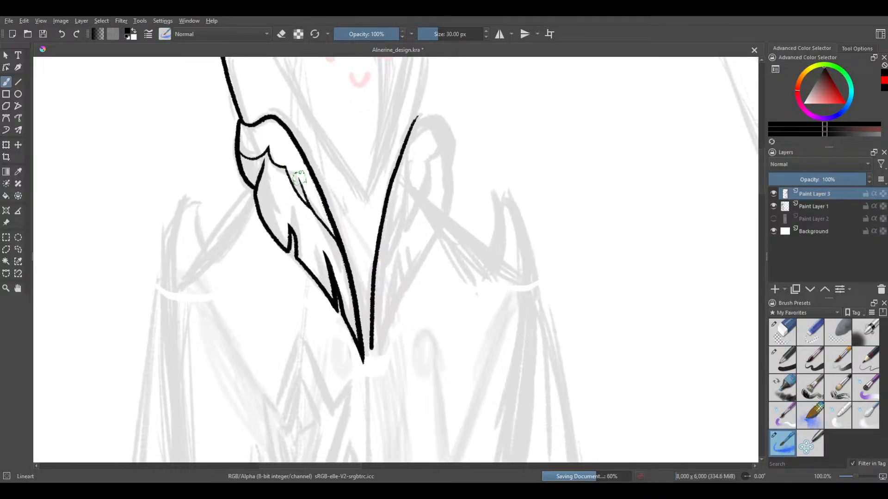
{"action": "key", "text": "ctrl+z"}
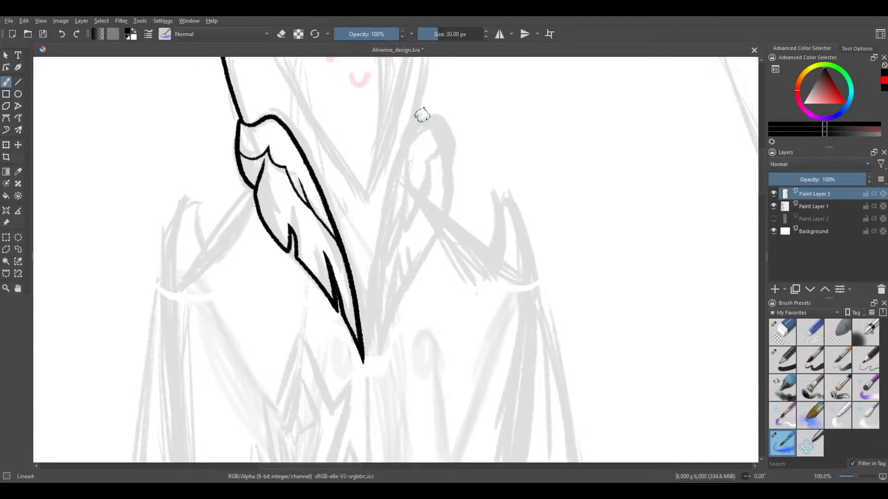
Ink the second collar feather's inner edge in one thick curve from its rounded top to beside the finished feather's tip
{"action": "left_click_drag", "start_coordinate": [428, 114], "coordinate": [397, 155]}
{"action": "key", "text": "ctrl+z"}
{"action": "mouse_move", "coordinate": [435, 117]}
{"action": "left_mouse_down"}
{"action": "mouse_move", "coordinate": [401, 150]}
{"action": "mouse_move", "coordinate": [365, 266]}
{"action": "left_mouse_up"}
{"action": "key", "text": "ctrl+z"}
{"action": "mouse_move", "coordinate": [415, 126]}
{"action": "left_mouse_down"}
{"action": "mouse_move", "coordinate": [383, 217]}
{"action": "mouse_move", "coordinate": [368, 347]}
{"action": "left_mouse_up"}
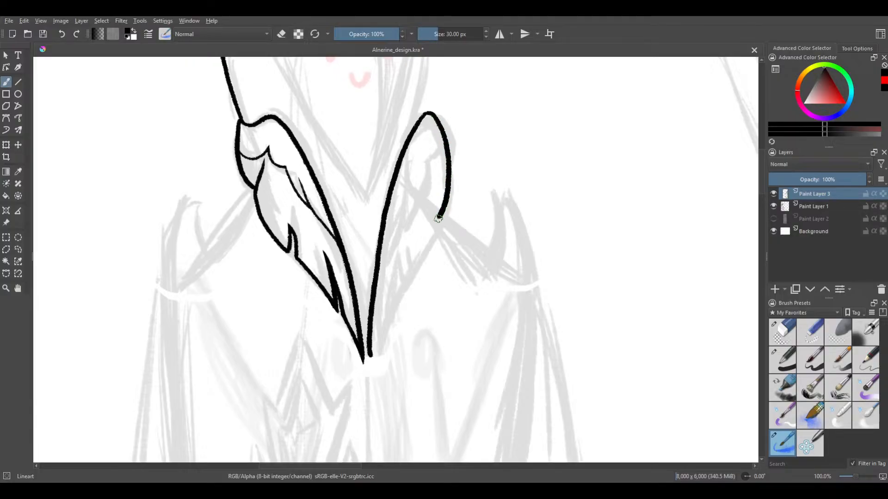
Ink the second collar feather's outer edge around the rounded top and down to a narrow pointed notch
{"action": "left_click_drag", "start_coordinate": [429, 233], "coordinate": [411, 264]}
{"action": "scroll", "coordinate": [405, 266], "scroll_direction": "up", "scroll_amount": 2}
{"action": "key", "text": "ctrl+z"}
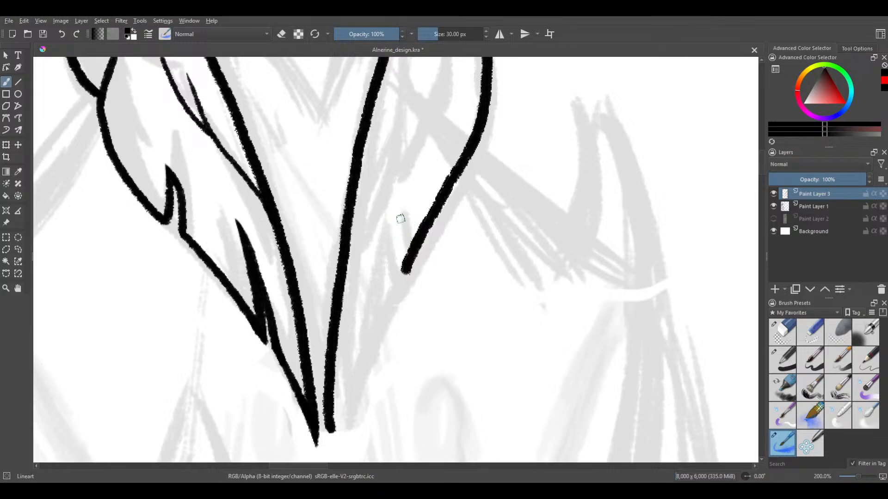
{"action": "left_click_drag", "start_coordinate": [399, 220], "coordinate": [405, 264]}
{"action": "key", "text": "ctrl+z"}
{"action": "left_click_drag", "start_coordinate": [404, 213], "coordinate": [408, 266]}
{"action": "key", "text": "ctrl+z"}
{"action": "mouse_move", "coordinate": [405, 214]}
{"action": "left_mouse_down"}
{"action": "mouse_move", "coordinate": [391, 247]}
{"action": "mouse_move", "coordinate": [393, 289]}
{"action": "left_mouse_up"}
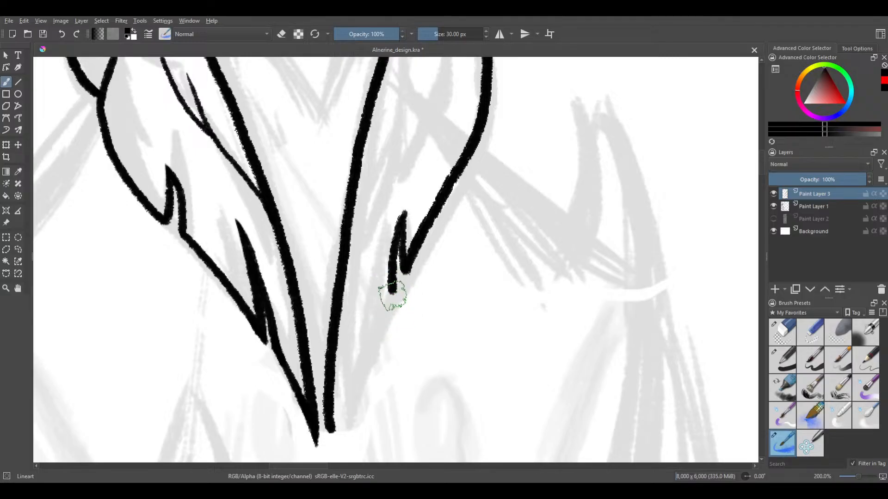
Continue the outer edge below the first notch and ink the tapered outer side of a second notch
{"action": "left_click_drag", "start_coordinate": [390, 295], "coordinate": [369, 357]}
{"action": "key", "text": "ctrl+z"}
{"action": "left_click_drag", "start_coordinate": [392, 289], "coordinate": [368, 341]}
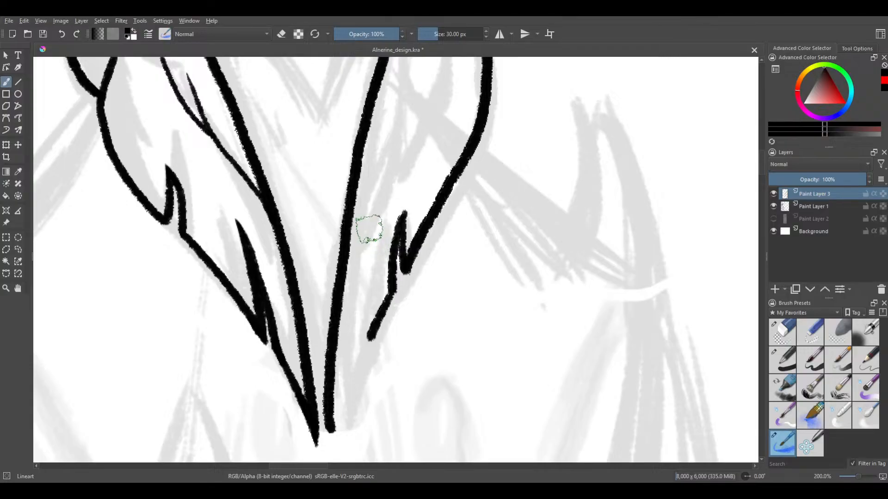
{"action": "left_click_drag", "start_coordinate": [366, 254], "coordinate": [371, 334]}
{"action": "key", "text": "ctrl+z"}
{"action": "left_click_drag", "start_coordinate": [371, 257], "coordinate": [369, 340]}
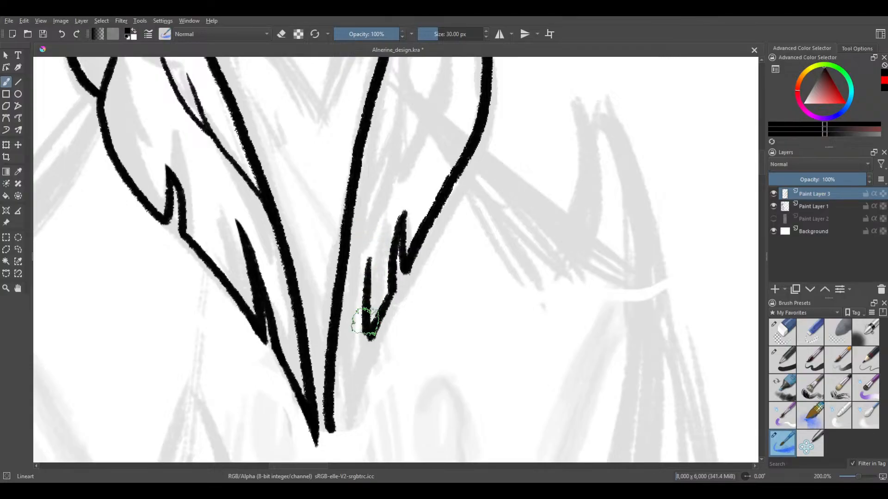
Ink the second notch's inner side from its point down to the feather's tip, closing the outline
{"action": "left_click_drag", "start_coordinate": [370, 261], "coordinate": [332, 373]}
{"action": "key", "text": "ctrl+z"}
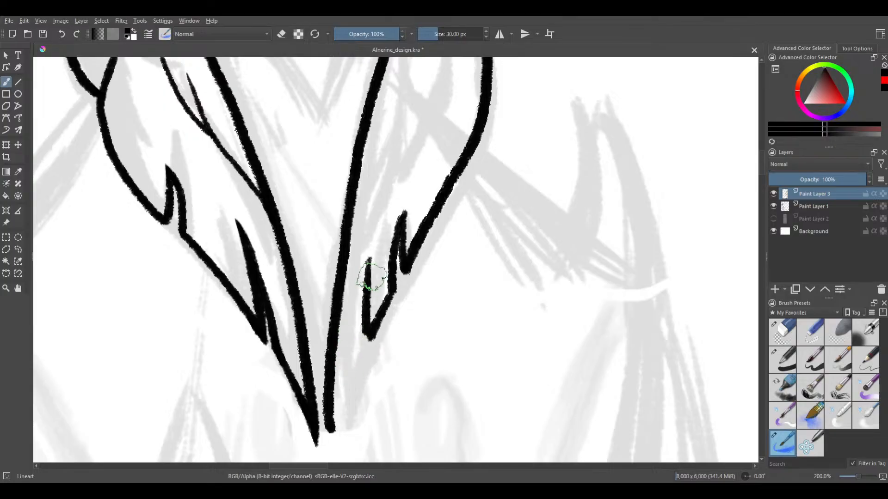
{"action": "mouse_move", "coordinate": [368, 256]}
{"action": "left_mouse_down"}
{"action": "mouse_move", "coordinate": [335, 446]}
{"action": "mouse_move", "coordinate": [334, 420]}
{"action": "left_mouse_up"}
{"action": "key", "text": "ctrl+z"}
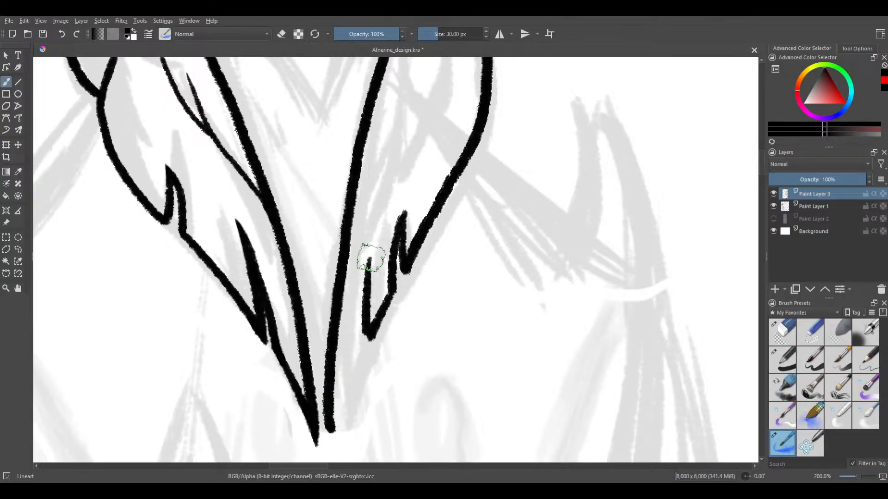
{"action": "left_click_drag", "start_coordinate": [367, 254], "coordinate": [336, 429]}
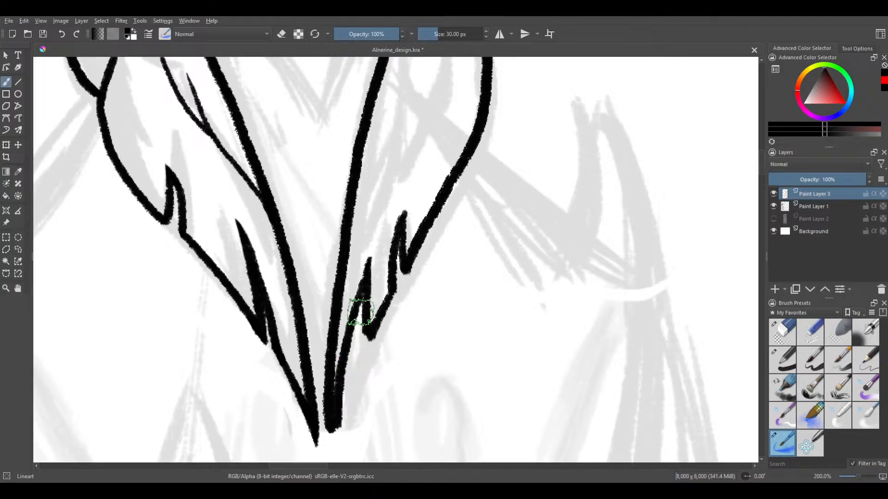
Undo the second collar feather's notches and outer edge, keeping only its inner edge
{"action": "scroll", "coordinate": [370, 285], "scroll_direction": "down", "scroll_amount": 3}
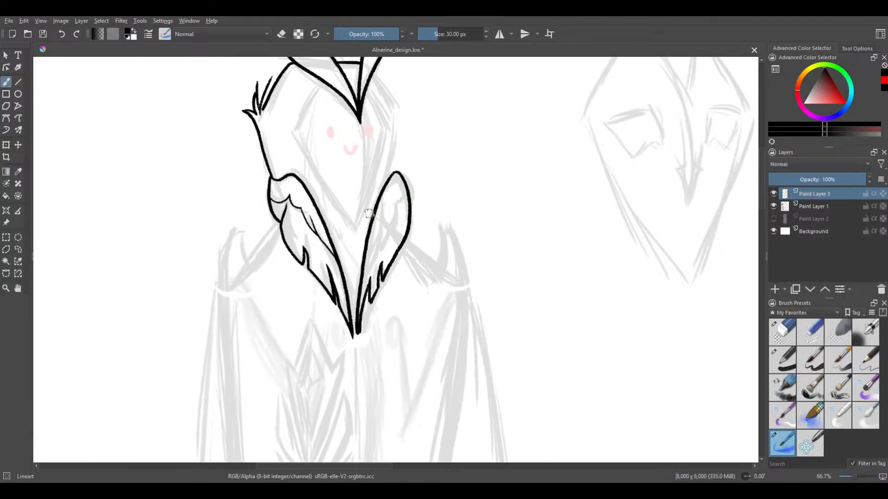
{"action": "key", "text": "ctrl+z"}
{"action": "key", "text": "ctrl+z"}
{"action": "key", "text": "ctrl+z"}
{"action": "key", "text": "ctrl+z"}
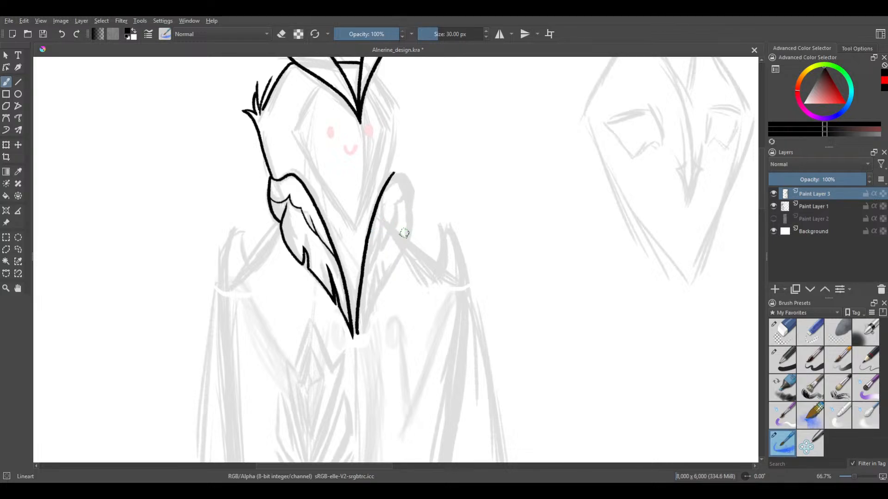
Ink a narrower outer edge for the second collar feather, from its rounded top down to the first notch
{"action": "scroll", "coordinate": [404, 233], "scroll_direction": "up", "scroll_amount": 4}
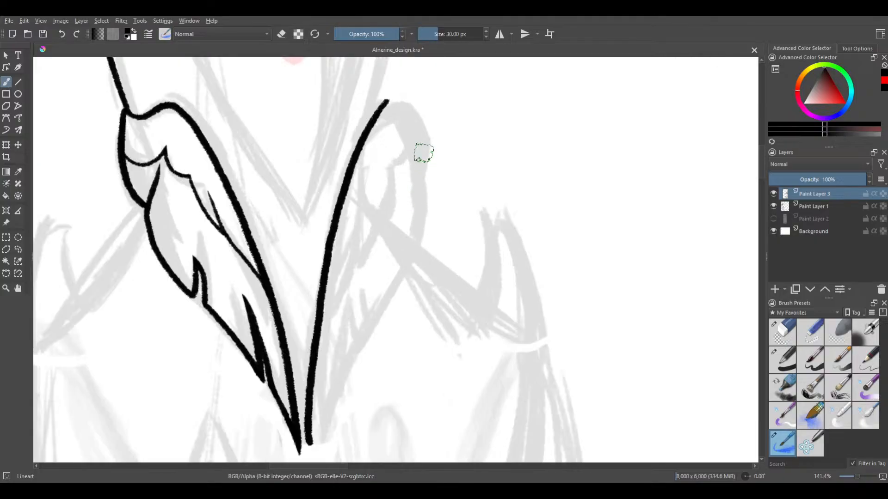
{"action": "mouse_move", "coordinate": [386, 99]}
{"action": "left_mouse_down"}
{"action": "mouse_move", "coordinate": [403, 115]}
{"action": "mouse_move", "coordinate": [412, 185]}
{"action": "left_mouse_up"}
{"action": "key", "text": "ctrl+z"}
{"action": "mouse_move", "coordinate": [387, 101]}
{"action": "left_mouse_down"}
{"action": "mouse_move", "coordinate": [407, 131]}
{"action": "mouse_move", "coordinate": [412, 178]}
{"action": "mouse_move", "coordinate": [374, 306]}
{"action": "left_mouse_up"}
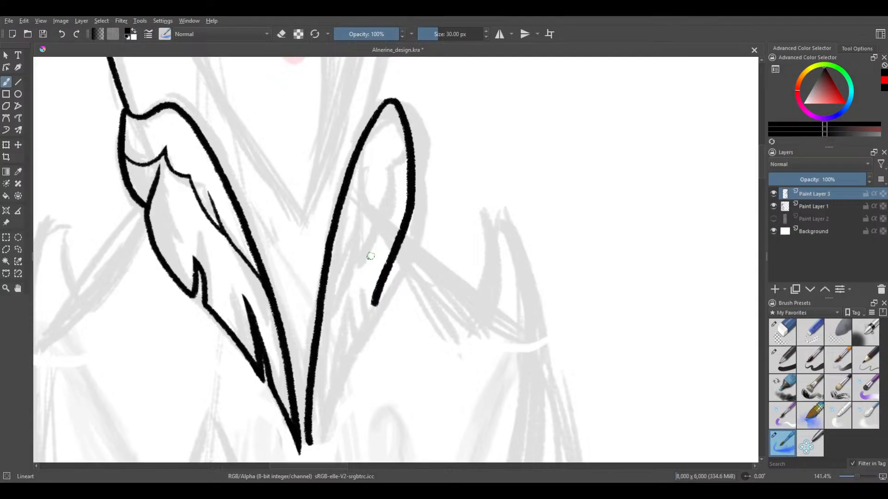
Ink a pointed first notch in the narrower outer edge, the edge below it, and one side of a second notch
{"action": "left_click_drag", "start_coordinate": [370, 257], "coordinate": [370, 302]}
{"action": "key", "text": "ctrl+z"}
{"action": "left_click_drag", "start_coordinate": [374, 251], "coordinate": [372, 302]}
{"action": "left_click_drag", "start_coordinate": [373, 253], "coordinate": [362, 326]}
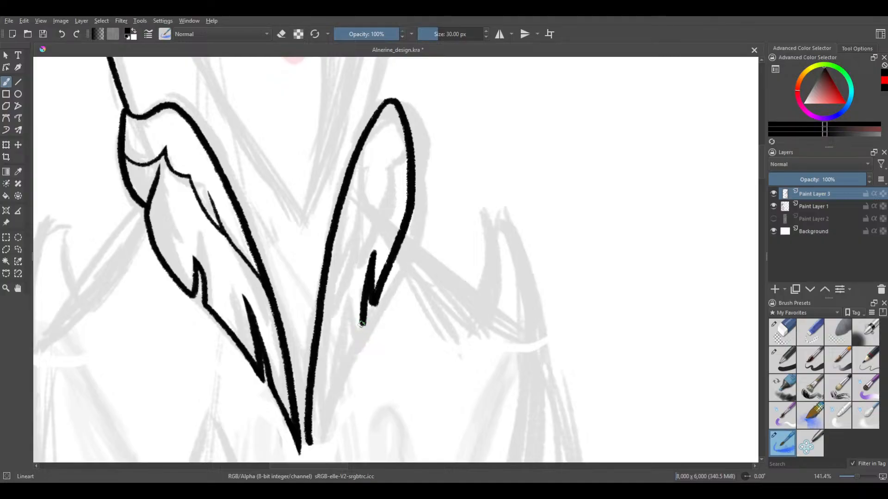
{"action": "left_click_drag", "start_coordinate": [358, 332], "coordinate": [343, 368]}
{"action": "left_click_drag", "start_coordinate": [341, 310], "coordinate": [342, 374]}
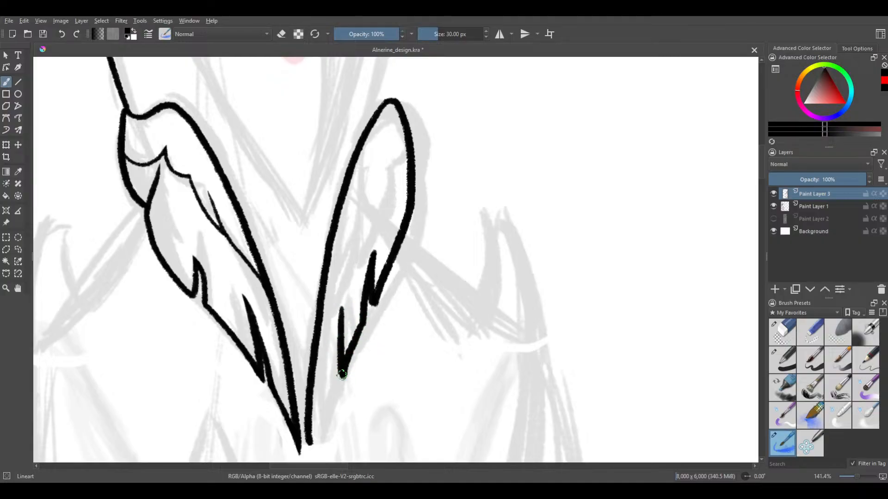
Try to close the lower notch with a smooth stroke from its point down to the feather's tip
{"action": "left_click_drag", "start_coordinate": [342, 308], "coordinate": [316, 442]}
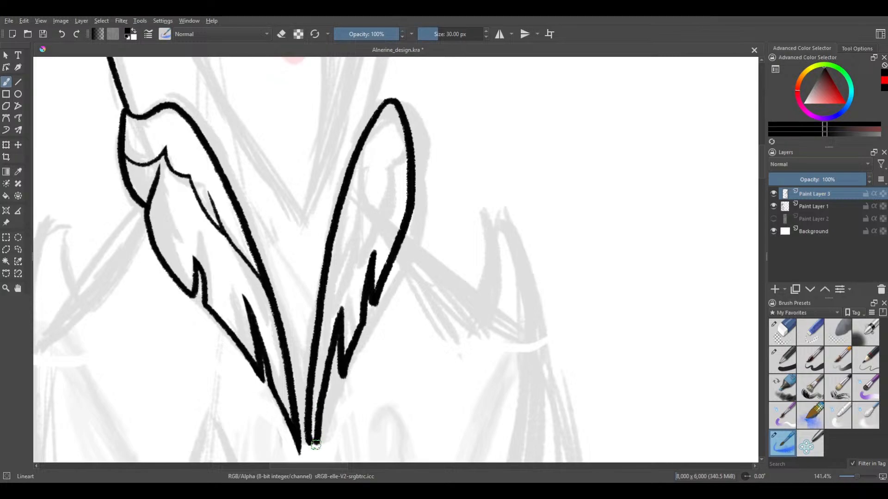
{"action": "key", "text": "ctrl+z"}
{"action": "left_click_drag", "start_coordinate": [340, 314], "coordinate": [307, 452]}
{"action": "key", "text": "ctrl+z"}
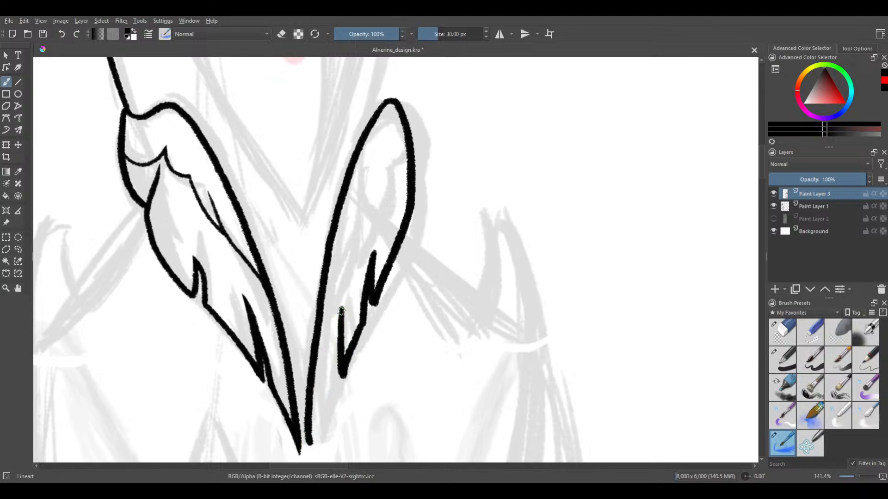
{"action": "left_click_drag", "start_coordinate": [339, 316], "coordinate": [301, 456]}
{"action": "key", "text": "ctrl+z"}
{"action": "mouse_move", "coordinate": [339, 298]}
{"action": "left_mouse_down"}
{"action": "mouse_move", "coordinate": [373, 239]}
{"action": "mouse_move", "coordinate": [386, 177]}
{"action": "mouse_move", "coordinate": [356, 328]}
{"action": "left_mouse_up"}
{"action": "key", "text": "ctrl+z"}
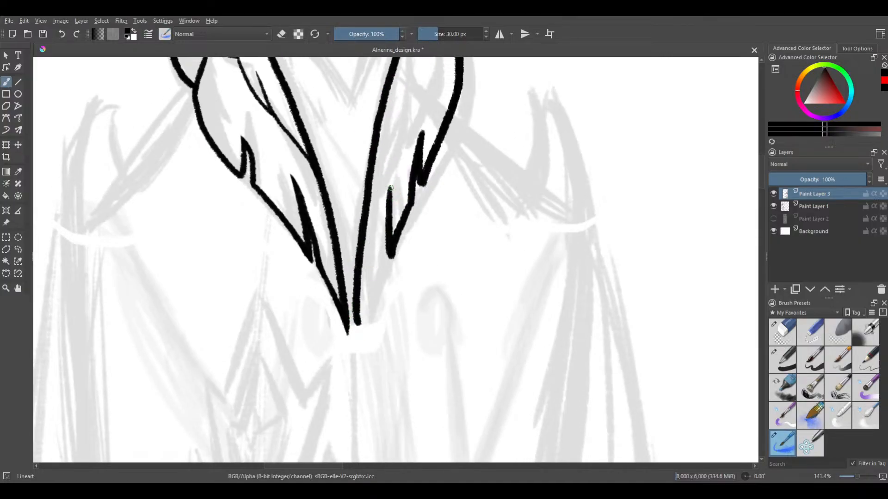
Try to close the lower notch with a line that steps inward just above the feather's tip, and undo it
{"action": "left_click_drag", "start_coordinate": [389, 187], "coordinate": [359, 342]}
{"action": "key", "text": "ctrl+z"}
{"action": "left_click_drag", "start_coordinate": [389, 187], "coordinate": [370, 294]}
{"action": "key", "text": "ctrl+z"}
{"action": "left_click_drag", "start_coordinate": [389, 187], "coordinate": [360, 337]}
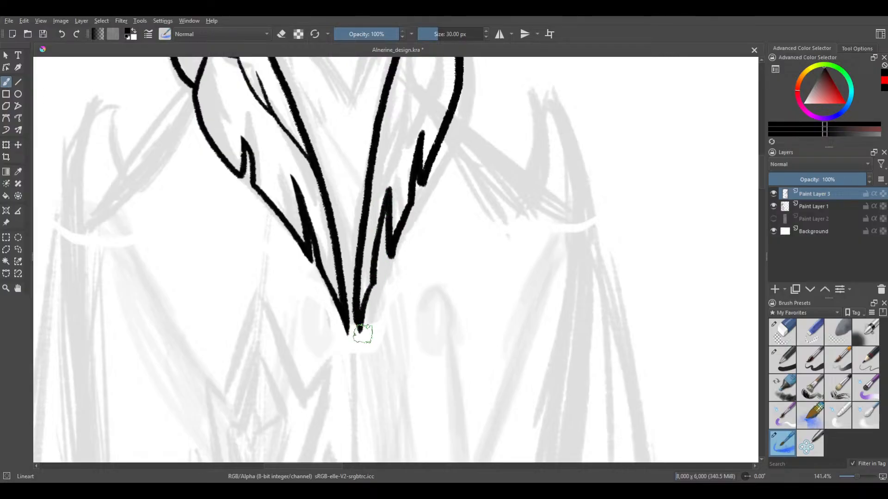
{"action": "key", "text": "ctrl+z"}
{"action": "key", "text": "ctrl+z"}
Try further strokes from the lower notch's point to the feather's tip, undoing each one
{"action": "left_click_drag", "start_coordinate": [389, 187], "coordinate": [362, 346]}
{"action": "key", "text": "ctrl+z"}
{"action": "mouse_move", "coordinate": [390, 193]}
{"action": "left_mouse_down"}
{"action": "mouse_move", "coordinate": [364, 273]}
{"action": "mouse_move", "coordinate": [360, 335]}
{"action": "left_mouse_up"}
{"action": "key", "text": "ctrl+z"}
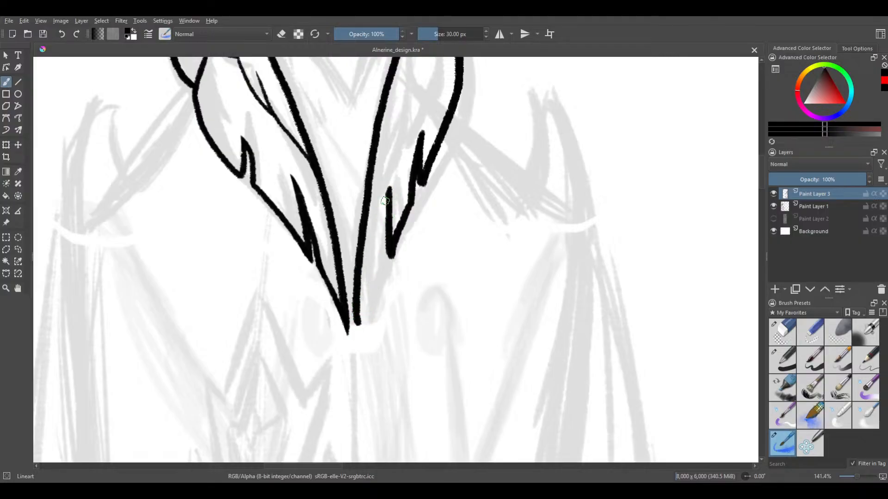
{"action": "left_click_drag", "start_coordinate": [389, 193], "coordinate": [359, 335]}
{"action": "key", "text": "ctrl+z"}
Undo both notches and the narrow outer edge of the second collar feather
{"action": "left_click_drag", "start_coordinate": [333, 224], "coordinate": [288, 351]}
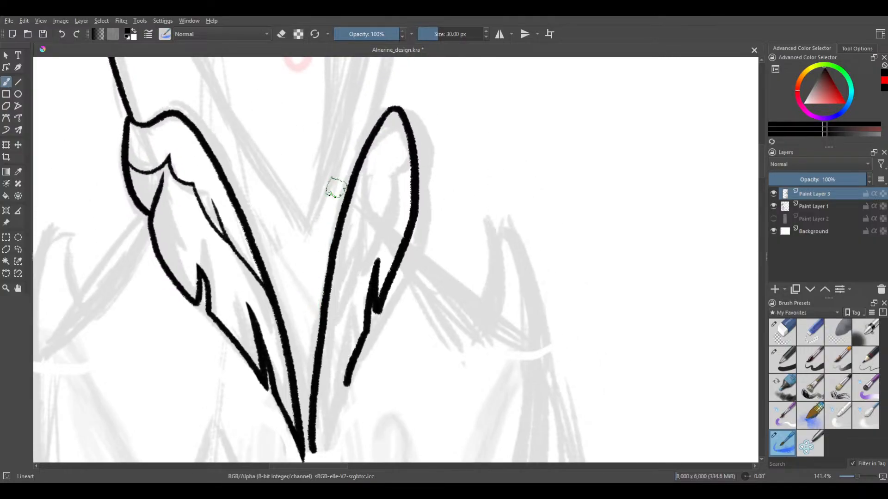
{"action": "key", "text": "ctrl+z"}
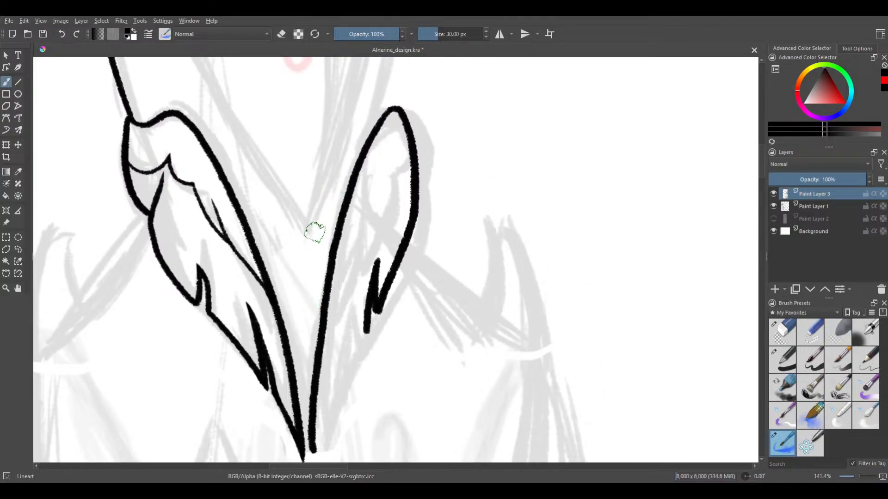
{"action": "key", "text": "ctrl+z"}
{"action": "key", "text": "ctrl+z"}
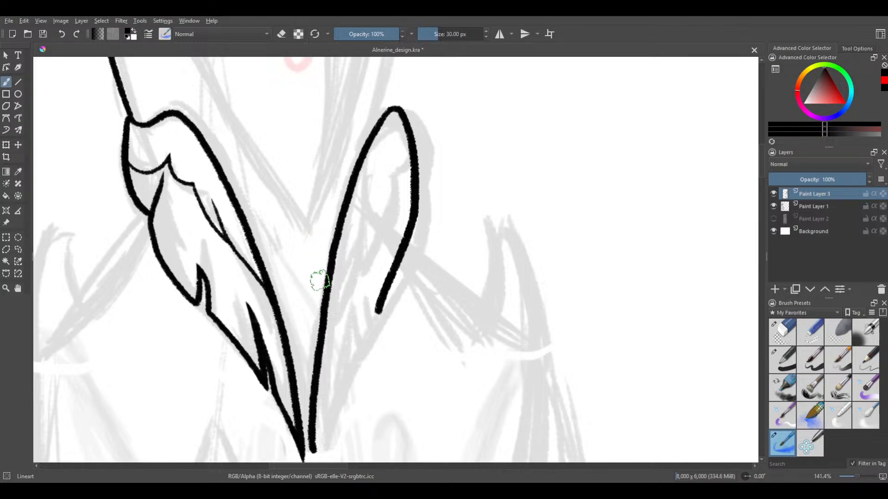
{"action": "key", "text": "ctrl+z"}
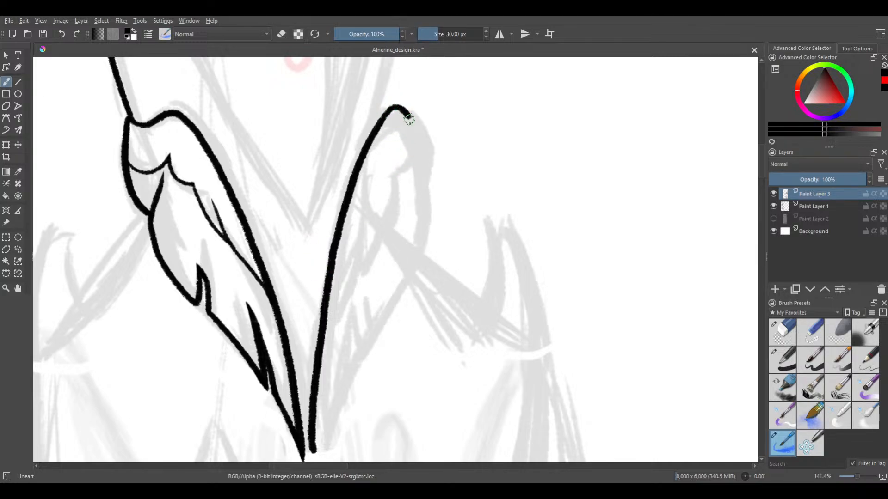
Ink a wider, rounder outer edge for the second collar feather, from its rounded top to the first notch
{"action": "left_click_drag", "start_coordinate": [410, 118], "coordinate": [428, 210]}
{"action": "key", "text": "ctrl+z"}
{"action": "key", "text": "ctrl+z"}
{"action": "mouse_move", "coordinate": [409, 116]}
{"action": "left_mouse_down"}
{"action": "mouse_move", "coordinate": [431, 215]}
{"action": "mouse_move", "coordinate": [397, 296]}
{"action": "left_mouse_up"}
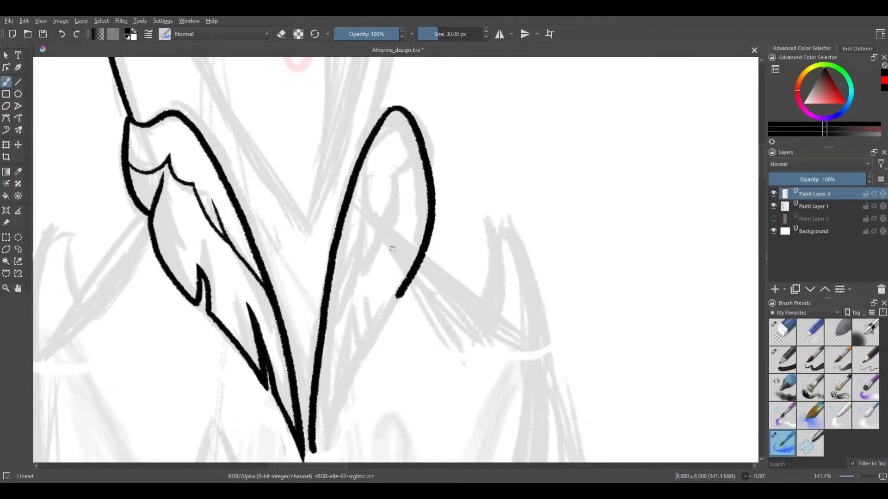
Ink the second collar feather's upper notch, the outer edge below it, and the first side of the lower notch
{"action": "mouse_move", "coordinate": [392, 250]}
{"action": "left_mouse_down"}
{"action": "mouse_move", "coordinate": [401, 291]}
{"action": "mouse_move", "coordinate": [392, 303]}
{"action": "left_mouse_up"}
{"action": "key", "text": "ctrl+z"}
{"action": "mouse_move", "coordinate": [394, 265]}
{"action": "left_mouse_down"}
{"action": "mouse_move", "coordinate": [392, 320]}
{"action": "mouse_move", "coordinate": [387, 309]}
{"action": "mouse_move", "coordinate": [359, 362]}
{"action": "left_mouse_up"}
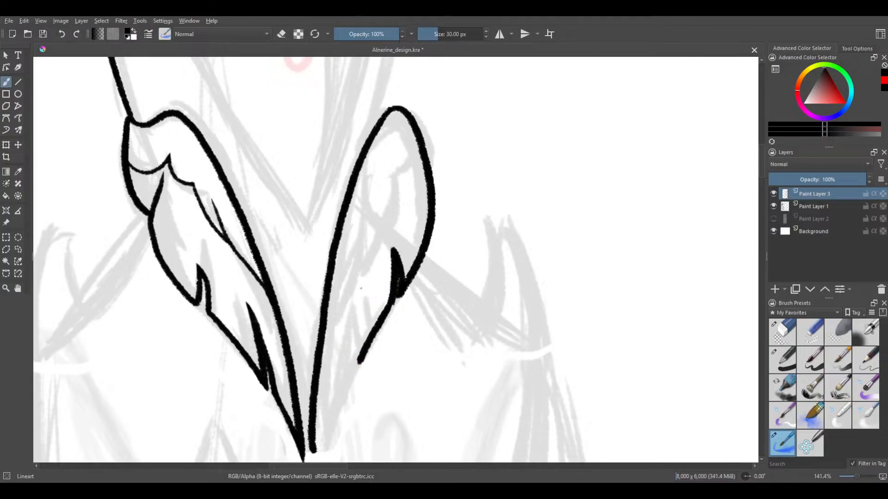
{"action": "left_click_drag", "start_coordinate": [360, 293], "coordinate": [358, 363]}
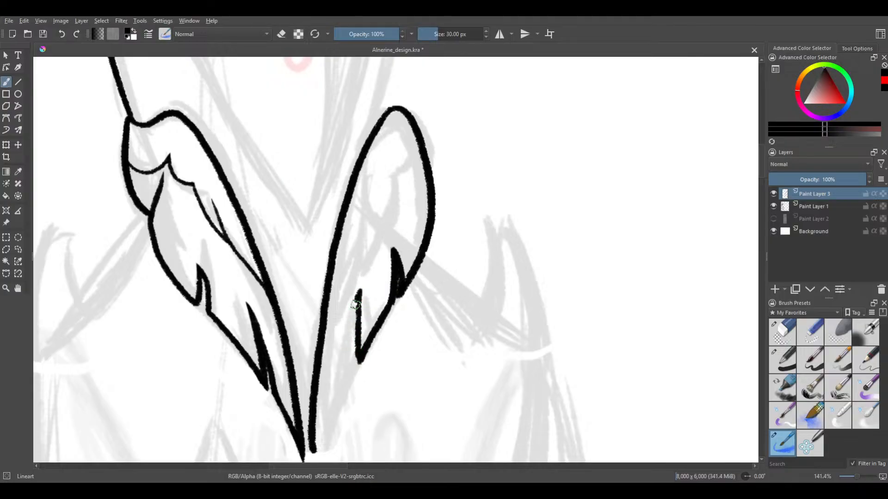
Try several strokes from the lower notch's point down toward the second collar feather's tip, undoing each one
{"action": "left_click_drag", "start_coordinate": [360, 292], "coordinate": [345, 372]}
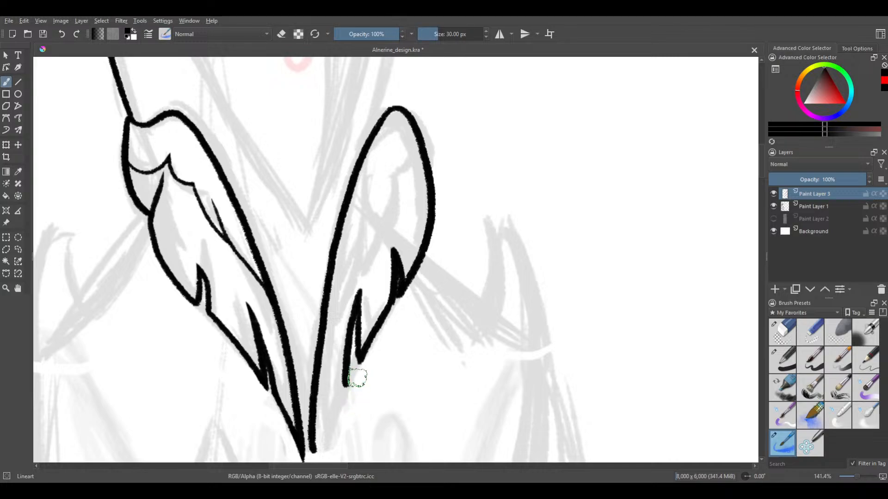
{"action": "key", "text": "ctrl+z"}
{"action": "left_click_drag", "start_coordinate": [360, 296], "coordinate": [335, 412]}
{"action": "key", "text": "ctrl+z"}
{"action": "left_click_drag", "start_coordinate": [359, 292], "coordinate": [335, 396]}
{"action": "key", "text": "ctrl+z"}
{"action": "mouse_move", "coordinate": [359, 290]}
{"action": "left_mouse_down"}
{"action": "mouse_move", "coordinate": [342, 399]}
{"action": "mouse_move", "coordinate": [317, 449]}
{"action": "left_mouse_up"}
{"action": "key", "text": "ctrl+z"}
{"action": "key", "text": "ctrl+z"}
Close the lower notch with a line that steps inward and curves down past the second collar feather's tip
{"action": "scroll", "coordinate": [333, 255], "scroll_direction": "down", "scroll_amount": 2}
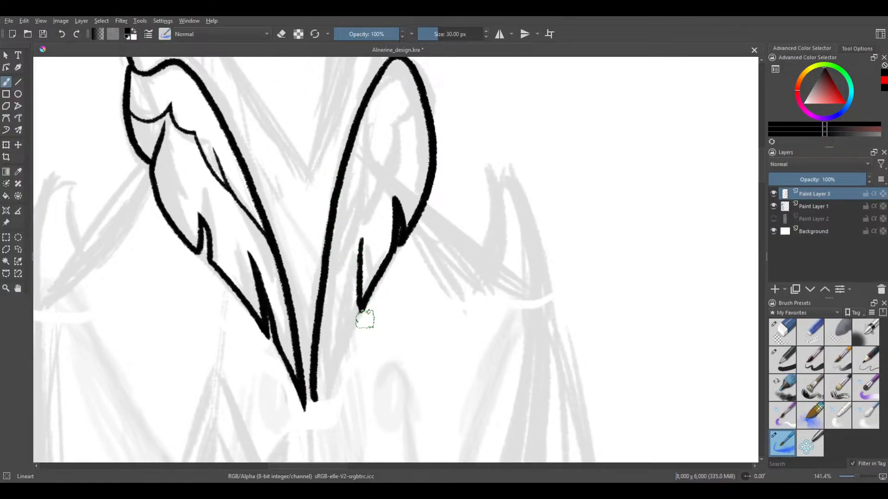
{"action": "left_click_drag", "start_coordinate": [361, 237], "coordinate": [344, 322]}
{"action": "key", "text": "ctrl+z"}
{"action": "mouse_move", "coordinate": [361, 237]}
{"action": "left_mouse_down"}
{"action": "mouse_move", "coordinate": [349, 321]}
{"action": "mouse_move", "coordinate": [349, 314]}
{"action": "mouse_move", "coordinate": [318, 411]}
{"action": "left_mouse_up"}
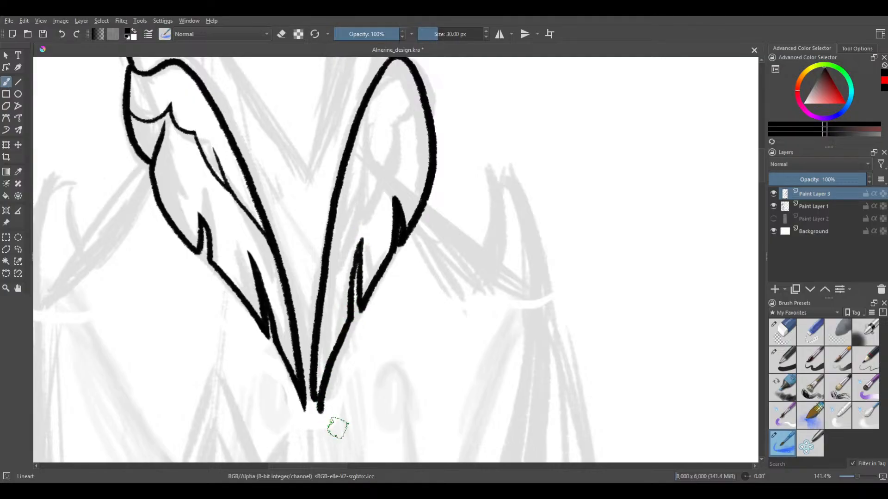
{"action": "key", "text": "ctrl+z"}
{"action": "key", "text": "ctrl+z"}
{"action": "mouse_move", "coordinate": [362, 238]}
{"action": "left_mouse_down"}
{"action": "mouse_move", "coordinate": [350, 313]}
{"action": "mouse_move", "coordinate": [326, 361]}
{"action": "mouse_move", "coordinate": [317, 421]}
{"action": "left_mouse_up"}
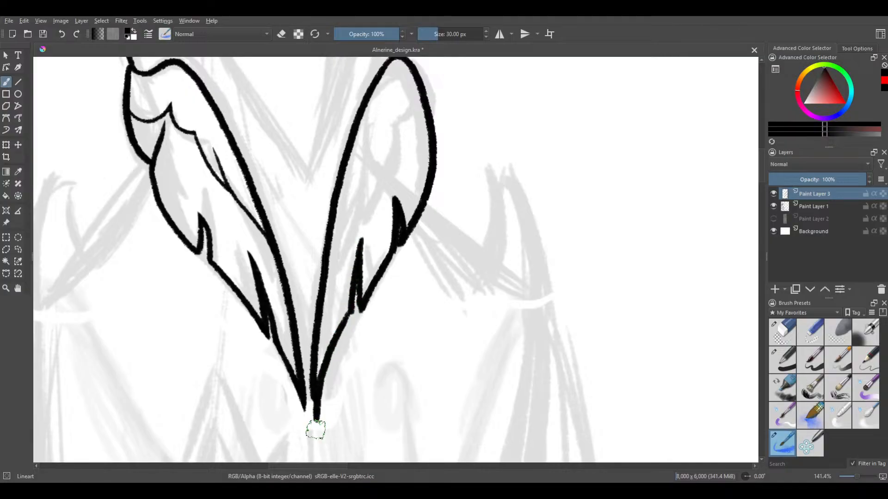
Undo the second collar feather's entire outline, including both notches, the rounded outer edge and the long inner edge
{"action": "scroll", "coordinate": [284, 280], "scroll_direction": "down", "scroll_amount": 3}
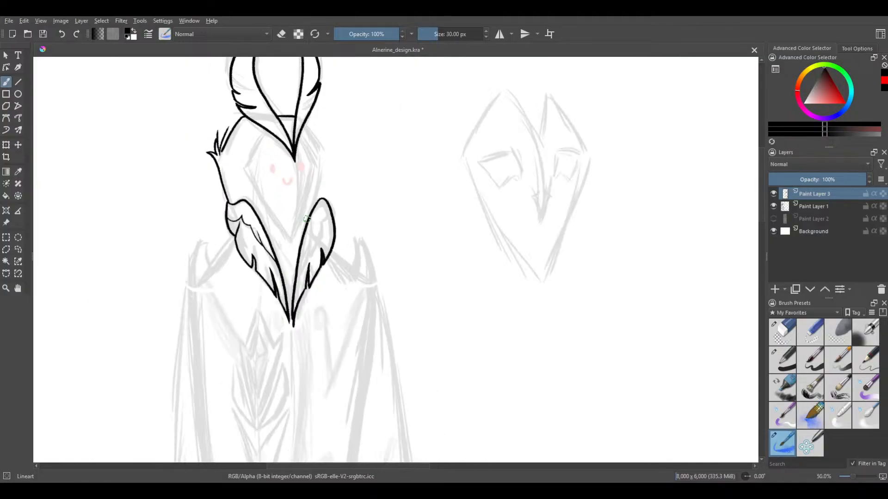
{"action": "left_click_drag", "start_coordinate": [307, 222], "coordinate": [299, 250]}
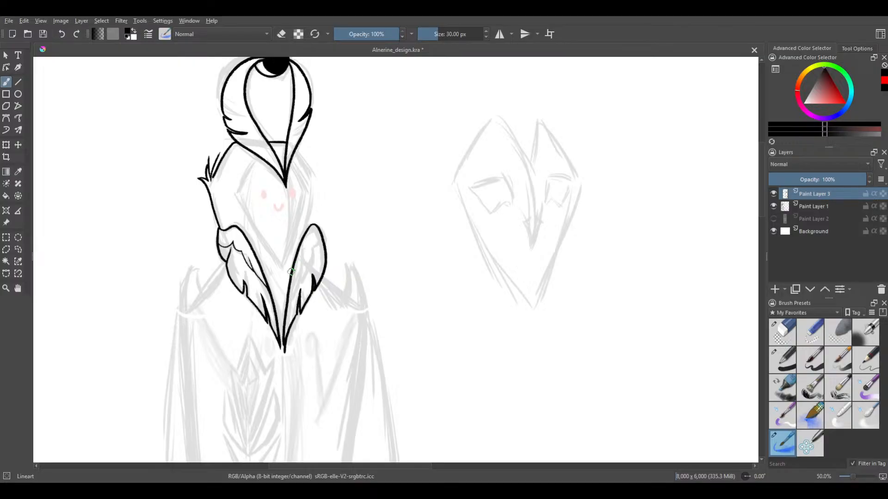
{"action": "scroll", "coordinate": [292, 272], "scroll_direction": "up", "scroll_amount": 4}
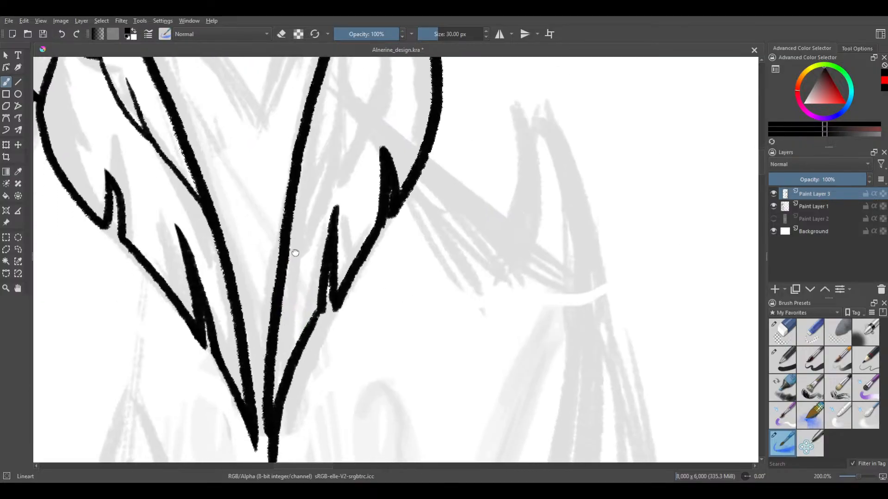
{"action": "left_click_drag", "start_coordinate": [291, 272], "coordinate": [293, 253]}
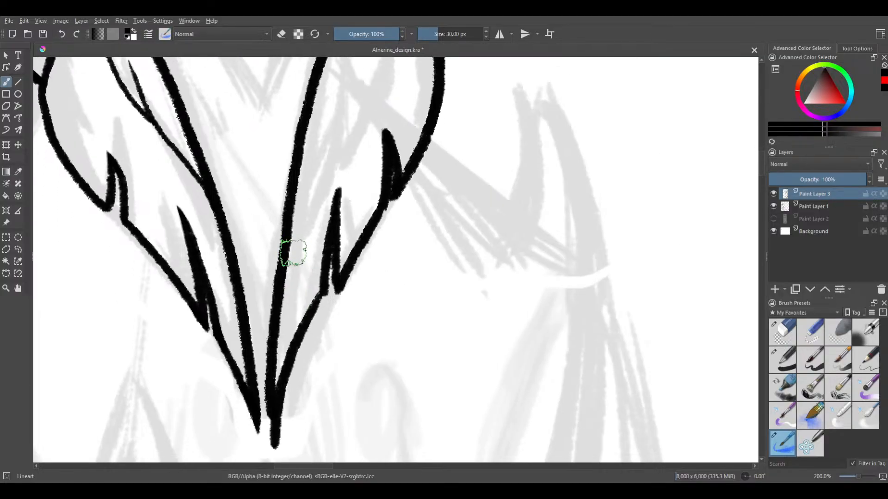
{"action": "scroll", "coordinate": [284, 273], "scroll_direction": "down", "scroll_amount": 2}
{"action": "left_click_drag", "start_coordinate": [308, 221], "coordinate": [302, 243]}
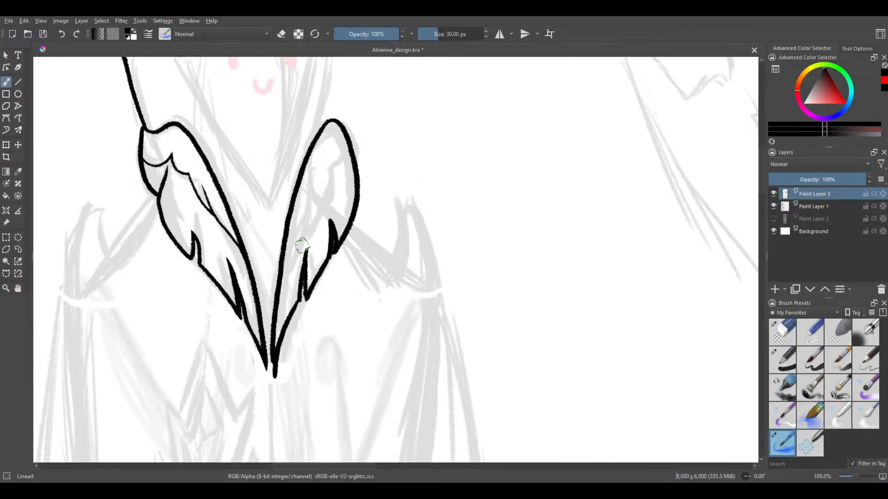
{"action": "key", "text": "ctrl+z"}
{"action": "key", "text": "ctrl+z"}
{"action": "key", "text": "ctrl+z"}
{"action": "key", "text": "ctrl+z"}
{"action": "key", "text": "ctrl+z"}
{"action": "key", "text": "ctrl+z"}
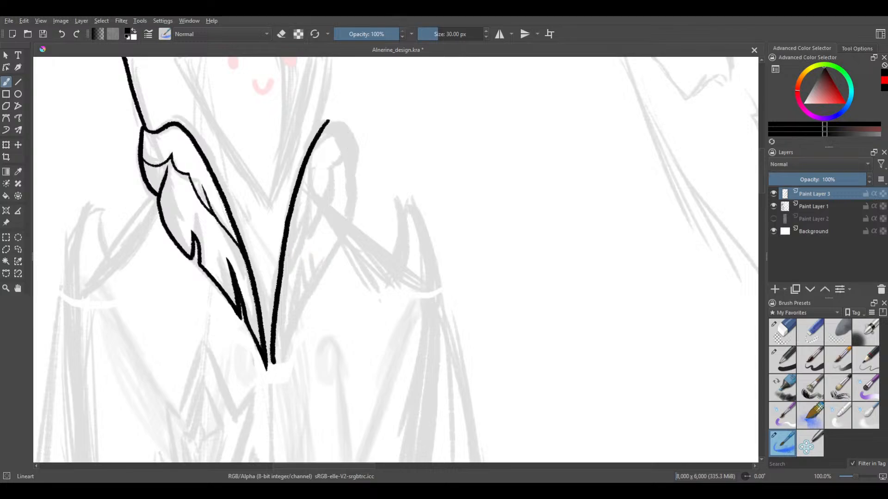
{"action": "key", "text": "ctrl+z"}
Ink the second collar feather's long inner edge as one smooth curve from top to tip, using Weighted brush smoothing
{"action": "left_click", "coordinate": [856, 49]}
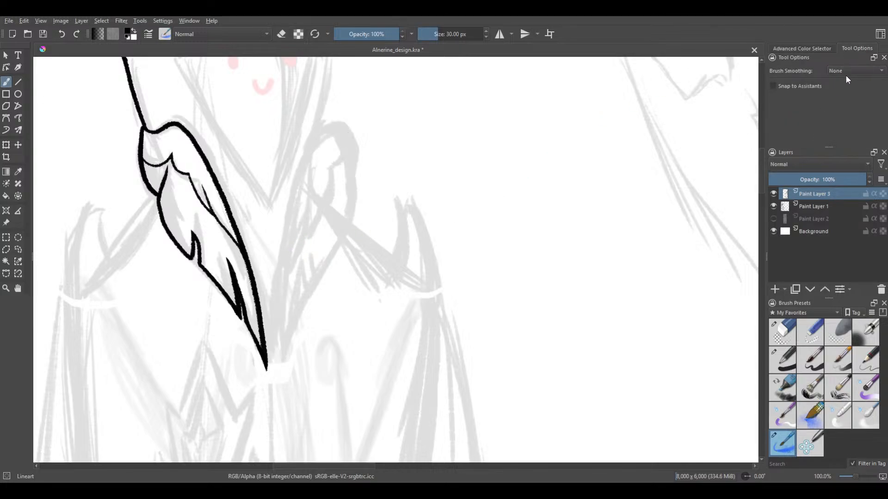
{"action": "left_click", "coordinate": [855, 70]}
{"action": "left_click", "coordinate": [842, 90]}
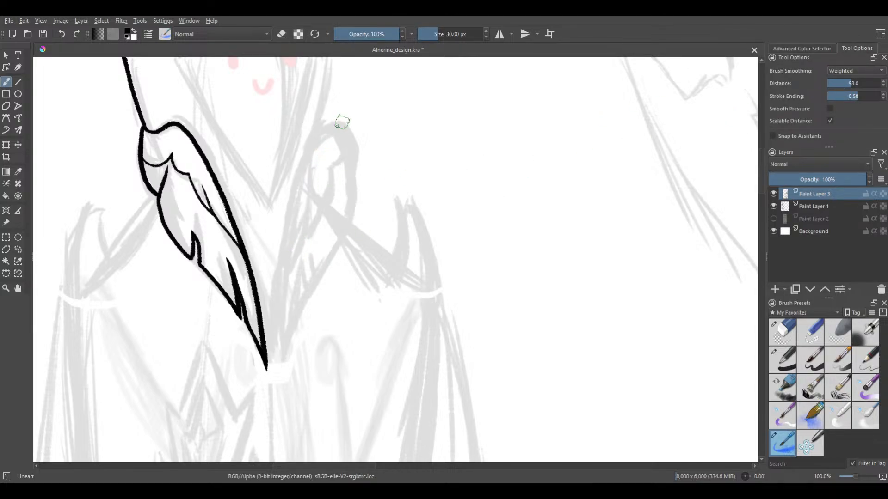
{"action": "left_click_drag", "start_coordinate": [310, 147], "coordinate": [280, 226]}
{"action": "key", "text": "ctrl+z"}
{"action": "mouse_move", "coordinate": [319, 140]}
{"action": "left_mouse_down"}
{"action": "mouse_move", "coordinate": [299, 175]}
{"action": "mouse_move", "coordinate": [276, 273]}
{"action": "left_mouse_up"}
{"action": "key", "text": "ctrl+z"}
{"action": "mouse_move", "coordinate": [327, 125]}
{"action": "left_mouse_down"}
{"action": "mouse_move", "coordinate": [288, 208]}
{"action": "mouse_move", "coordinate": [275, 334]}
{"action": "left_mouse_up"}
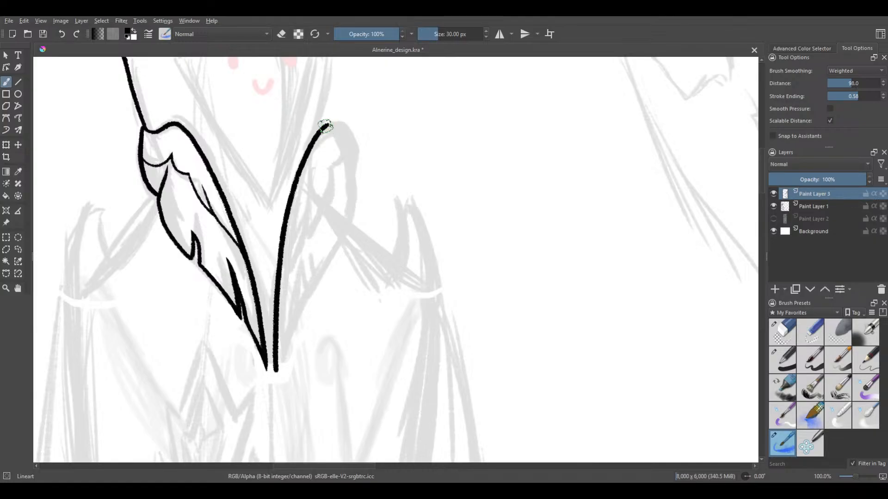
Set brush smoothing to None and ink the second collar feather's rounded outer edge down to a pointed upper notch
{"action": "key", "text": "ctrl+z"}
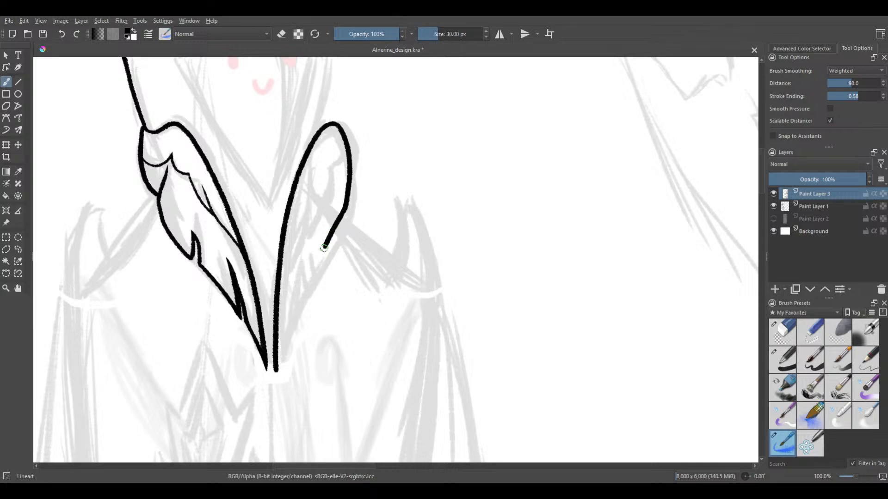
{"action": "key", "text": "ctrl+z"}
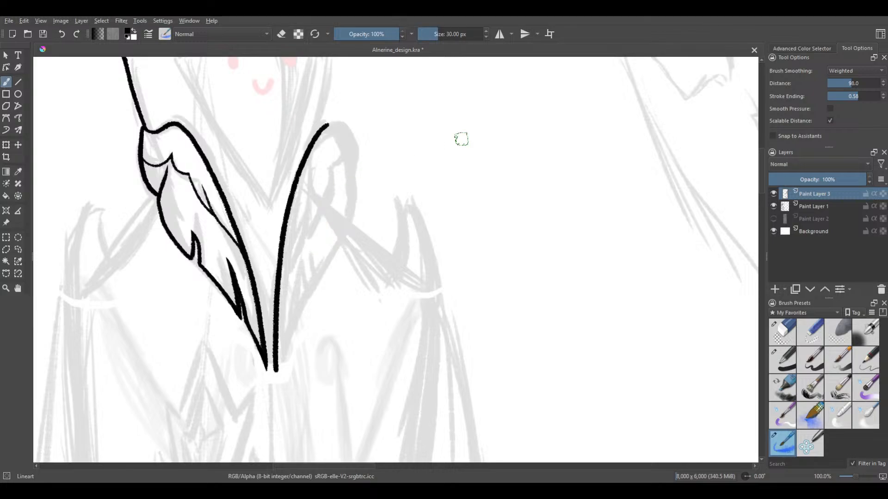
{"action": "left_click", "coordinate": [832, 51]}
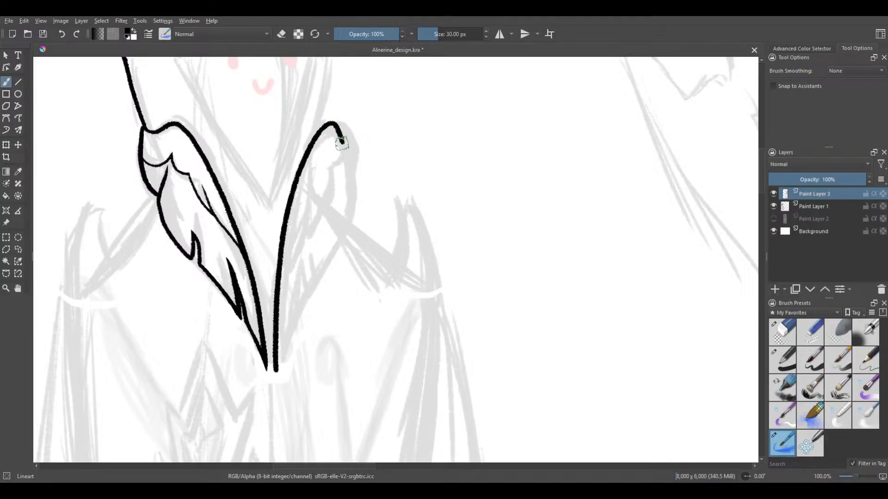
{"action": "key", "text": "ctrl+z"}
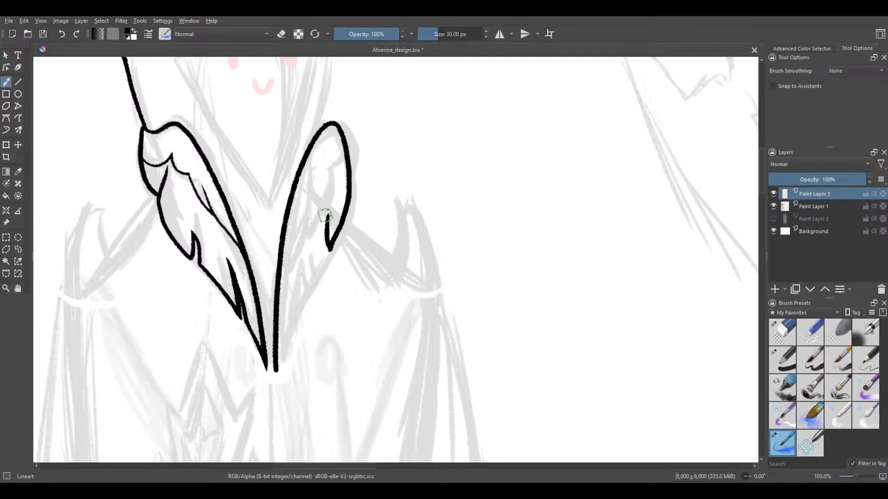
{"action": "scroll", "coordinate": [323, 249], "scroll_direction": "up", "scroll_amount": 2}
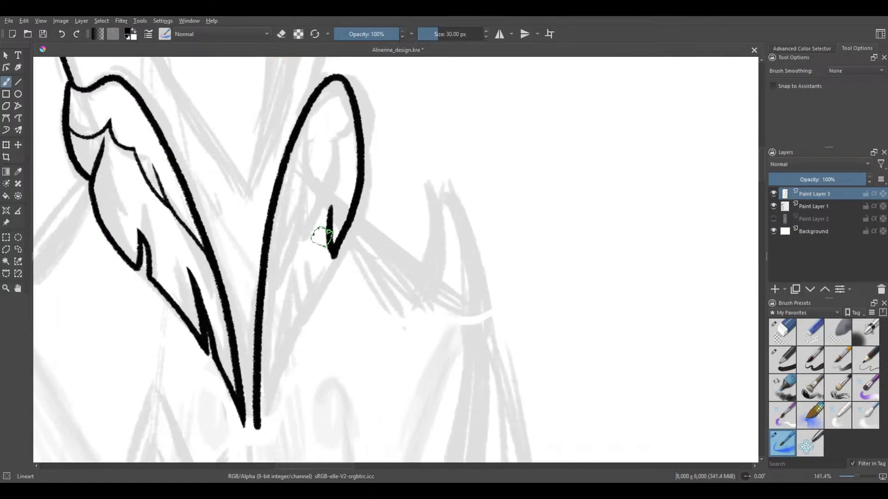
{"action": "left_click_drag", "start_coordinate": [335, 192], "coordinate": [326, 273]}
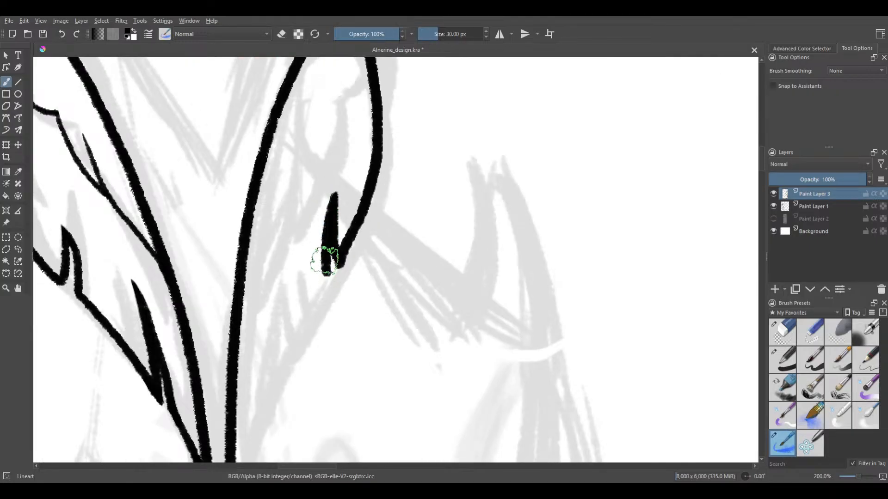
Ink the outer edge from the upper notch down to the lower notch, and add the lower notch's first side
{"action": "left_click_drag", "start_coordinate": [302, 222], "coordinate": [320, 194]}
{"action": "left_click_drag", "start_coordinate": [293, 293], "coordinate": [334, 210]}
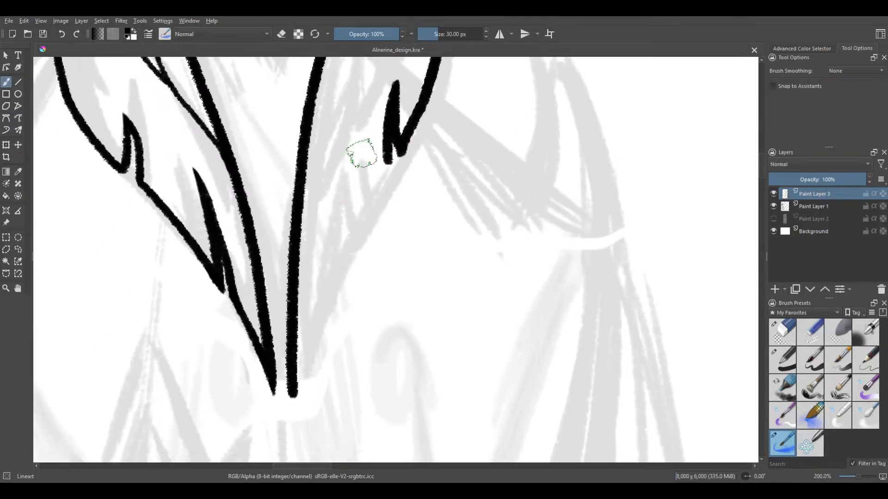
{"action": "left_click_drag", "start_coordinate": [389, 162], "coordinate": [341, 258]}
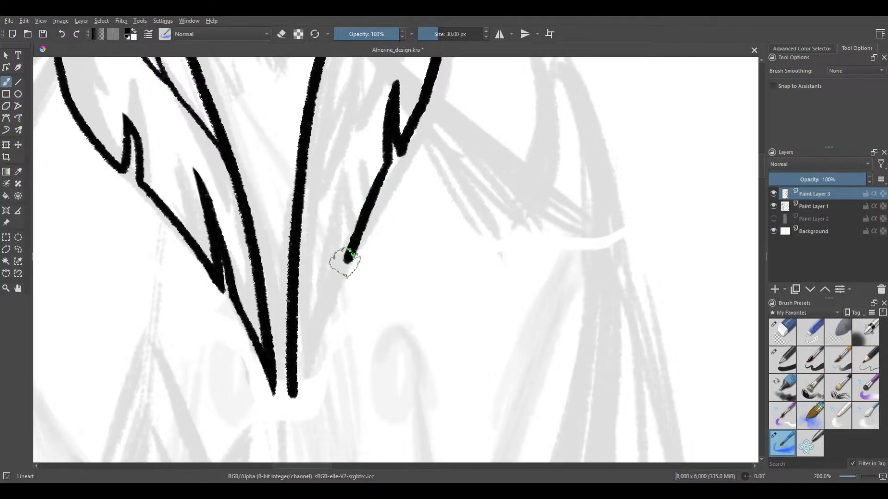
{"action": "key", "text": "ctrl+z"}
{"action": "left_click_drag", "start_coordinate": [387, 159], "coordinate": [339, 265]}
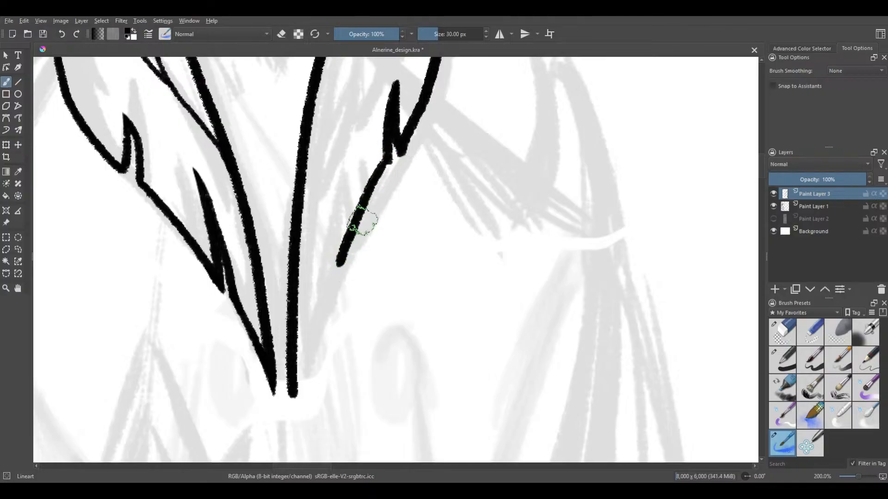
{"action": "left_click_drag", "start_coordinate": [334, 192], "coordinate": [339, 264]}
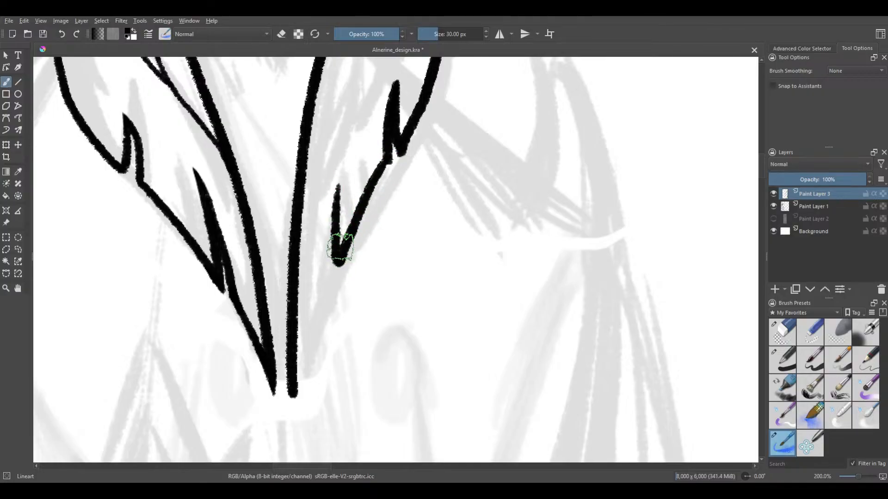
Try several curves from the lower notch's point down to the second collar feather's tip, undoing each one
{"action": "left_click_drag", "start_coordinate": [333, 199], "coordinate": [299, 334]}
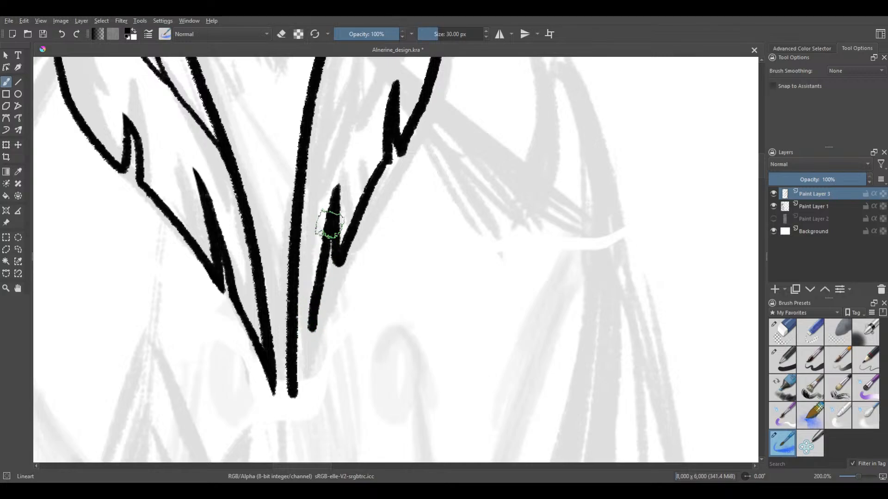
{"action": "key", "text": "ctrl+z"}
{"action": "mouse_move", "coordinate": [337, 184]}
{"action": "left_mouse_down"}
{"action": "mouse_move", "coordinate": [305, 314]}
{"action": "mouse_move", "coordinate": [292, 395]}
{"action": "left_mouse_up"}
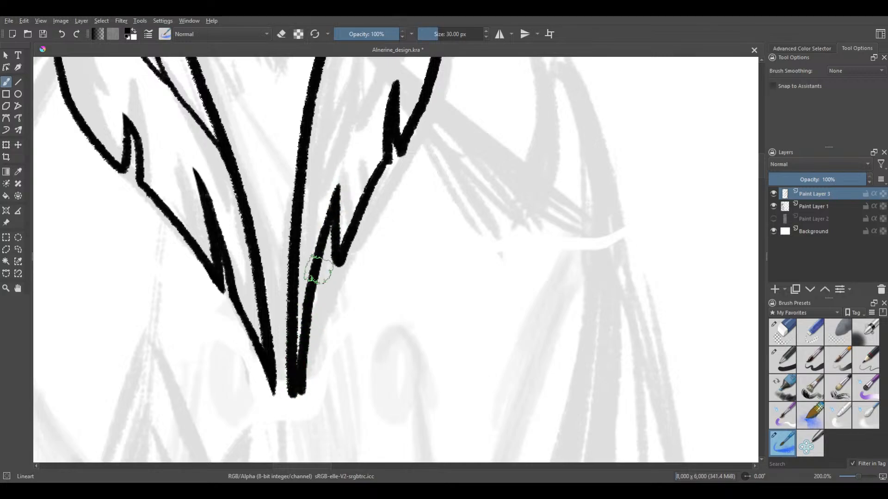
{"action": "key", "text": "ctrl+z"}
{"action": "mouse_move", "coordinate": [332, 202]}
{"action": "left_mouse_down"}
{"action": "mouse_move", "coordinate": [316, 267]}
{"action": "mouse_move", "coordinate": [306, 372]}
{"action": "left_mouse_up"}
{"action": "key", "text": "ctrl+z"}
{"action": "left_click_drag", "start_coordinate": [337, 186], "coordinate": [306, 352]}
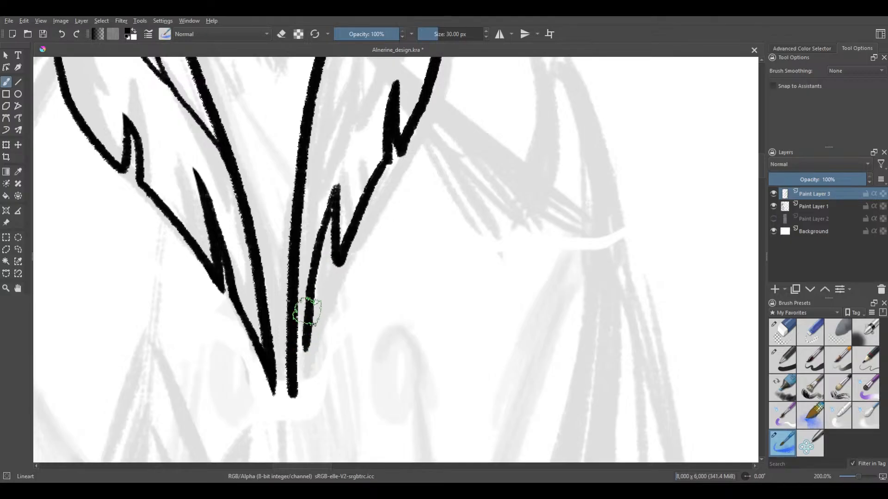
{"action": "scroll", "coordinate": [309, 290], "scroll_direction": "down", "scroll_amount": 2}
{"action": "key", "text": "ctrl+z"}
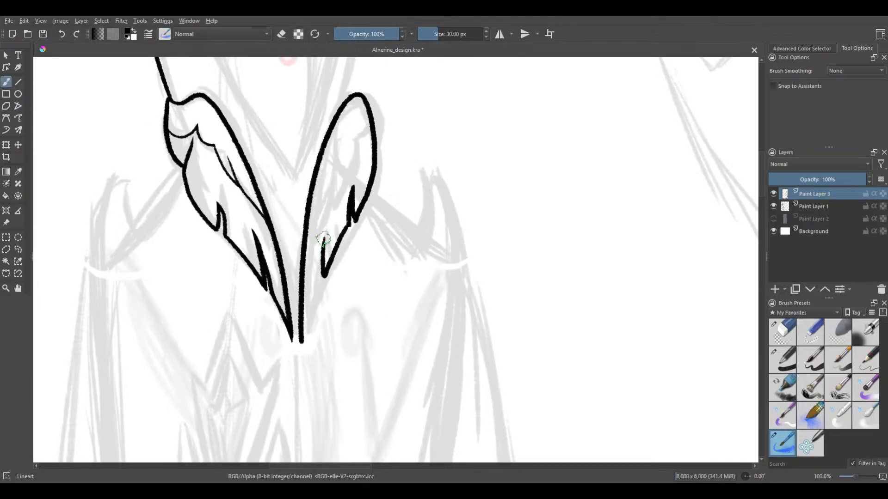
Ink the closing curve from the lower notch's point to the tip, redoing it until it meets the inner edge
{"action": "left_click_drag", "start_coordinate": [321, 244], "coordinate": [301, 323]}
{"action": "key", "text": "ctrl+z"}
{"action": "left_click_drag", "start_coordinate": [323, 237], "coordinate": [300, 353]}
{"action": "key", "text": "ctrl+z"}
{"action": "left_click_drag", "start_coordinate": [324, 237], "coordinate": [301, 353]}
{"action": "key", "text": "ctrl+z"}
{"action": "left_click_drag", "start_coordinate": [326, 236], "coordinate": [303, 328]}
Set the brush size to 20 px and ink a short curved line inward from the outer edge near the second feather's rounded top
{"action": "scroll", "coordinate": [316, 259], "scroll_direction": "down", "scroll_amount": 2}
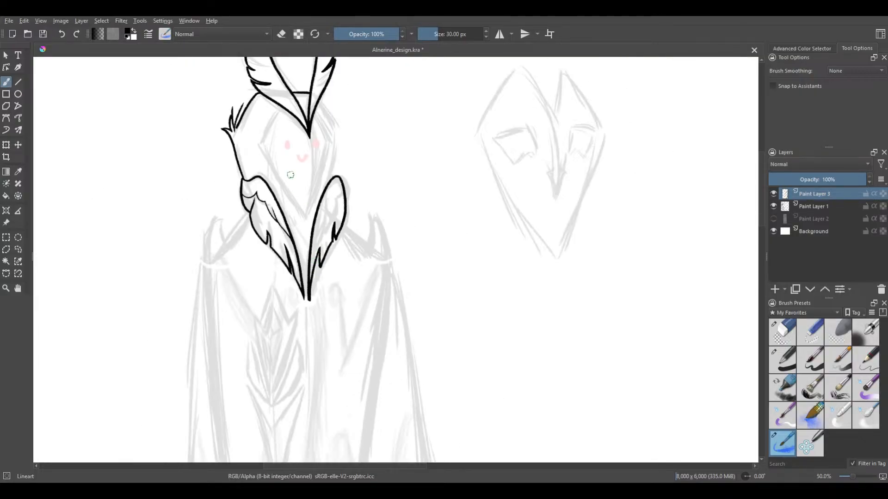
{"action": "left_click_drag", "start_coordinate": [290, 174], "coordinate": [281, 198]}
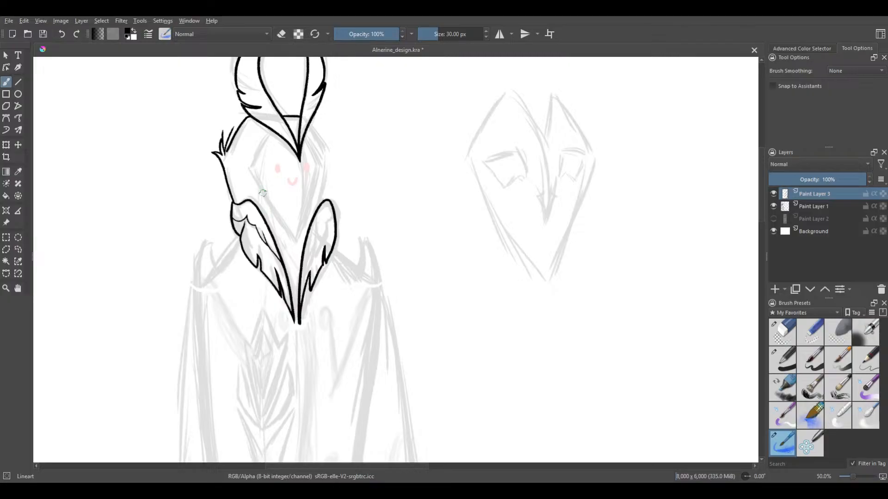
{"action": "left_click_drag", "start_coordinate": [299, 227], "coordinate": [300, 259]}
{"action": "scroll", "coordinate": [309, 264], "scroll_direction": "up", "scroll_amount": 2}
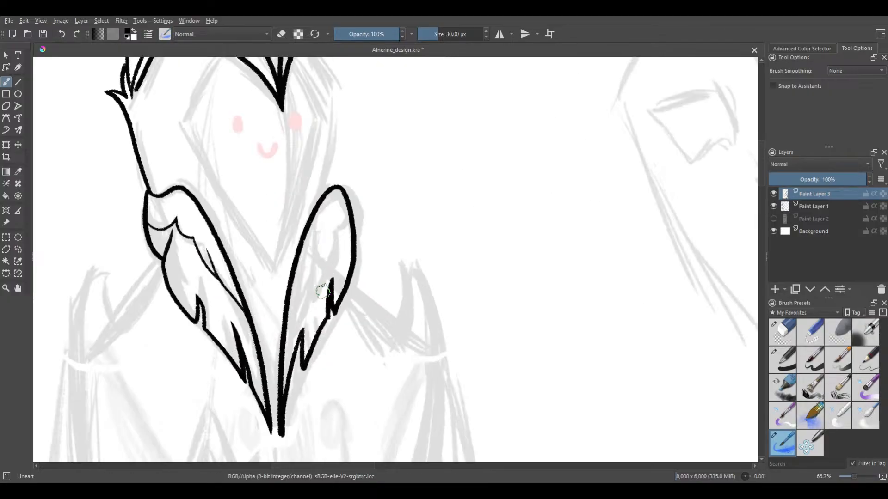
{"action": "mouse_move", "coordinate": [332, 213]}
{"action": "left_mouse_down"}
{"action": "mouse_move", "coordinate": [350, 251]}
{"action": "mouse_move", "coordinate": [348, 217]}
{"action": "left_mouse_up"}
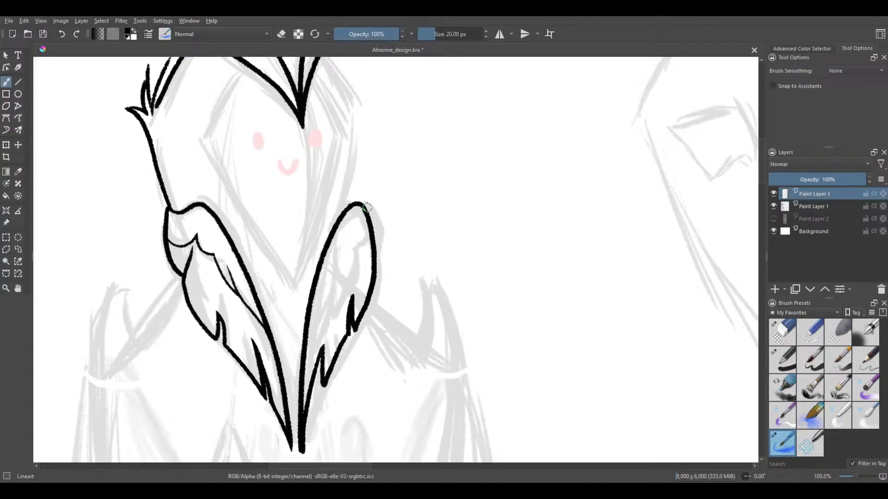
{"action": "scroll", "coordinate": [347, 258], "scroll_direction": "up", "scroll_amount": 1}
{"action": "scroll", "coordinate": [355, 233], "scroll_direction": "up", "scroll_amount": 1}
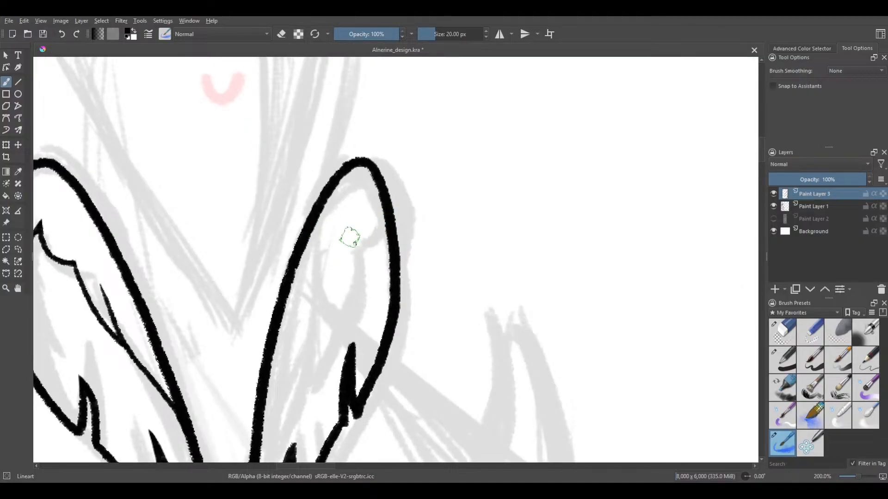
{"action": "left_click_drag", "start_coordinate": [345, 241], "coordinate": [355, 244]}
{"action": "key", "text": "ctrl+z"}
{"action": "left_click_drag", "start_coordinate": [345, 255], "coordinate": [376, 244]}
{"action": "key", "text": "ctrl+z"}
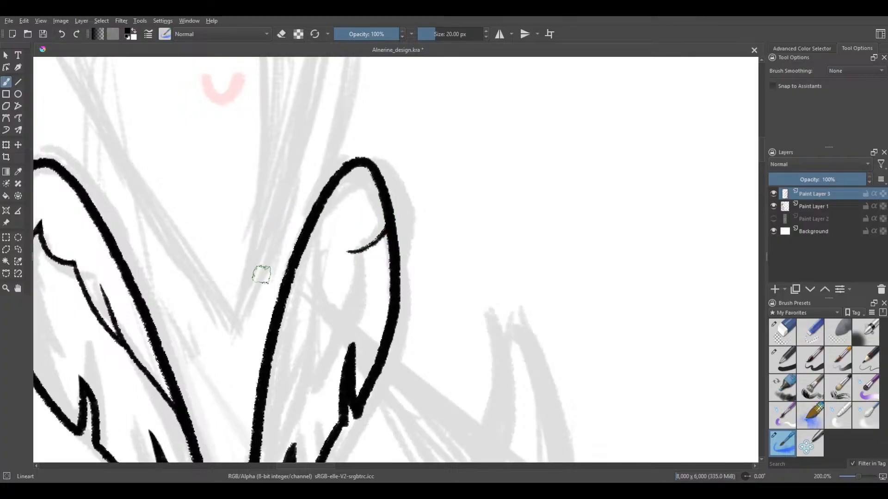
{"action": "mouse_move", "coordinate": [311, 336]}
{"action": "left_mouse_down"}
{"action": "mouse_move", "coordinate": [327, 236]}
{"action": "mouse_move", "coordinate": [397, 166]}
{"action": "mouse_move", "coordinate": [384, 200]}
{"action": "left_mouse_up"}
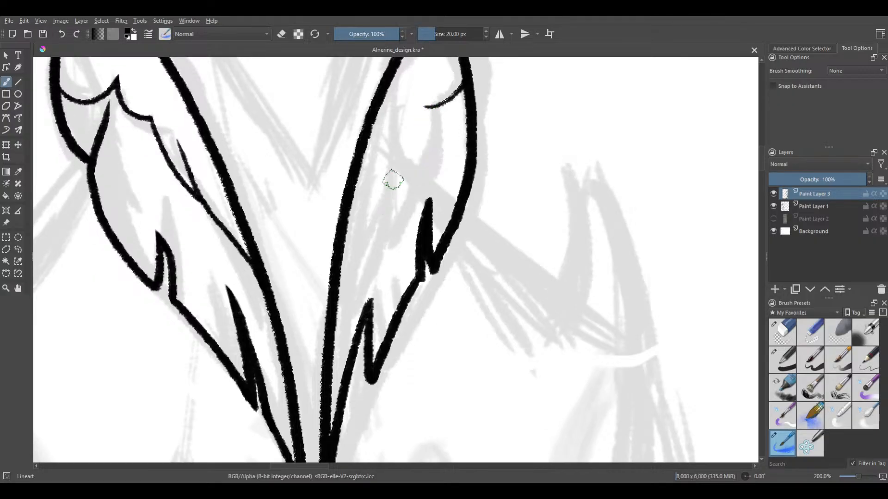
Try an inner line from the short curve's end down to the second feather's inner edge with a small barb, undoing the strokes
{"action": "left_click_drag", "start_coordinate": [424, 114], "coordinate": [375, 245]}
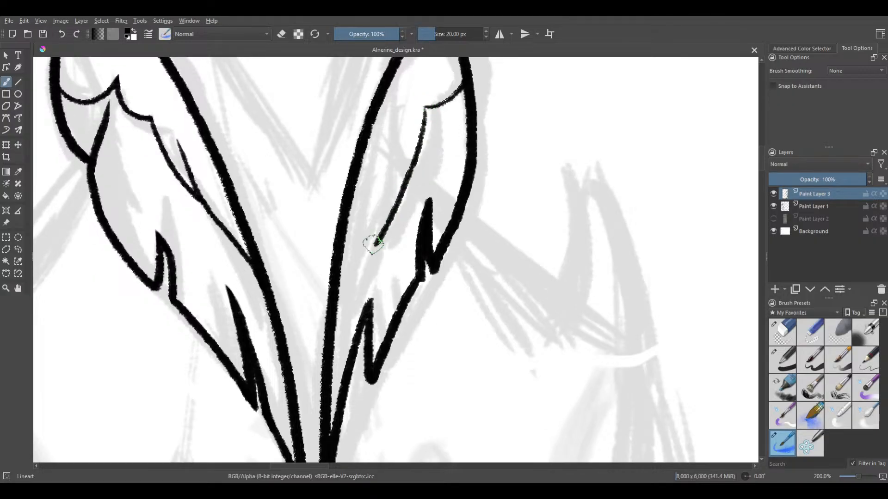
{"action": "mouse_move", "coordinate": [379, 175]}
{"action": "left_mouse_down"}
{"action": "mouse_move", "coordinate": [373, 247]}
{"action": "mouse_move", "coordinate": [328, 324]}
{"action": "left_mouse_up"}
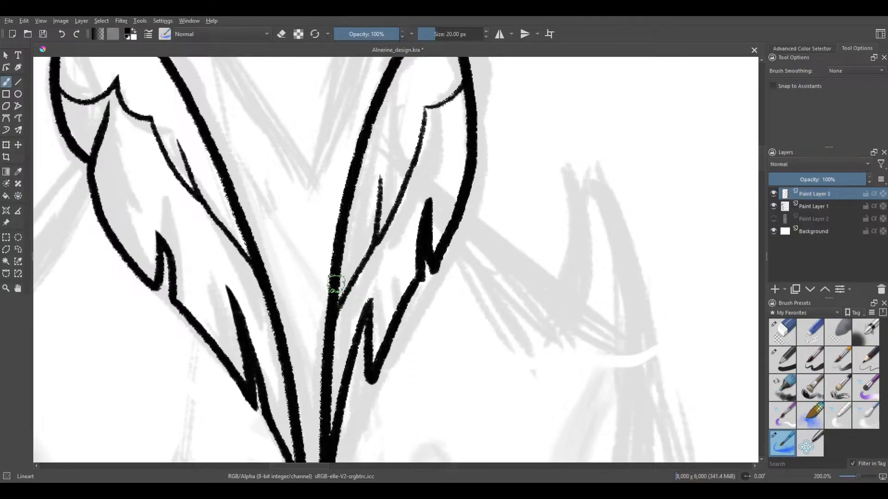
{"action": "key", "text": "ctrl+z"}
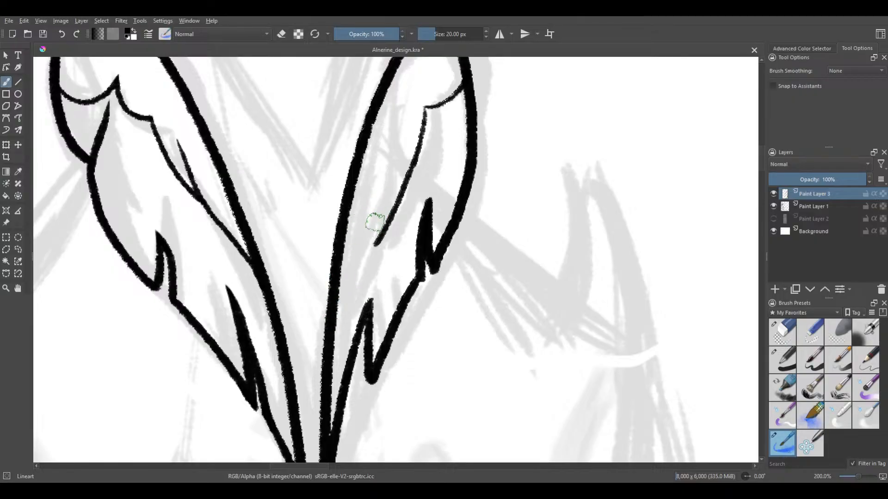
{"action": "left_click_drag", "start_coordinate": [381, 186], "coordinate": [376, 243]}
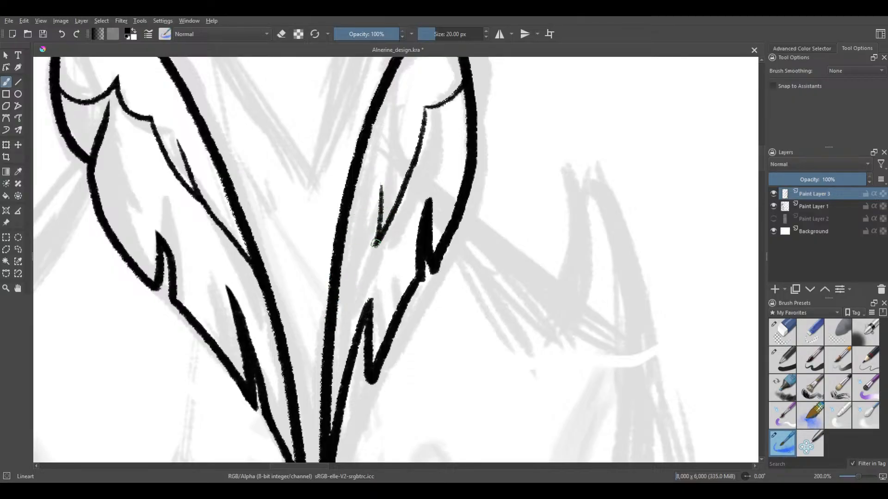
{"action": "mouse_move", "coordinate": [380, 187]}
{"action": "left_mouse_down"}
{"action": "mouse_move", "coordinate": [374, 237]}
{"action": "mouse_move", "coordinate": [333, 332]}
{"action": "left_mouse_up"}
{"action": "scroll", "coordinate": [350, 245], "scroll_direction": "down", "scroll_amount": 4}
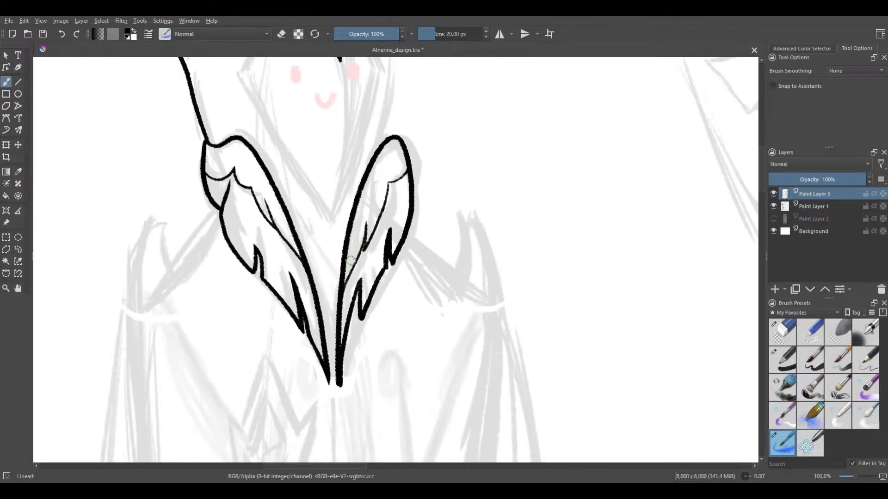
{"action": "scroll", "coordinate": [350, 244], "scroll_direction": "up", "scroll_amount": 3}
{"action": "key", "text": "ctrl+z"}
{"action": "key", "text": "ctrl+z"}
{"action": "key", "text": "ctrl+z"}
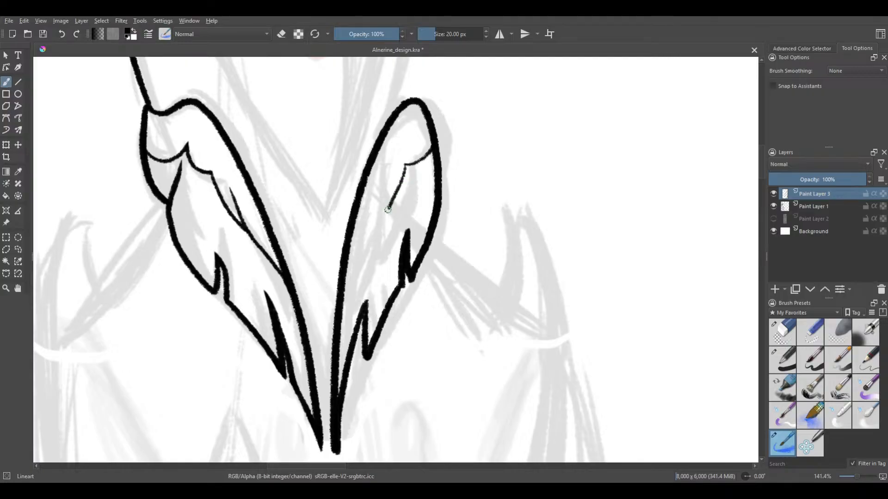
Ink the second feather's inner line again from the short curve's end to the inner edge, with a short barb branching midway
{"action": "key", "text": "ctrl+z"}
{"action": "key", "text": "ctrl+z"}
{"action": "key", "text": "ctrl+z"}
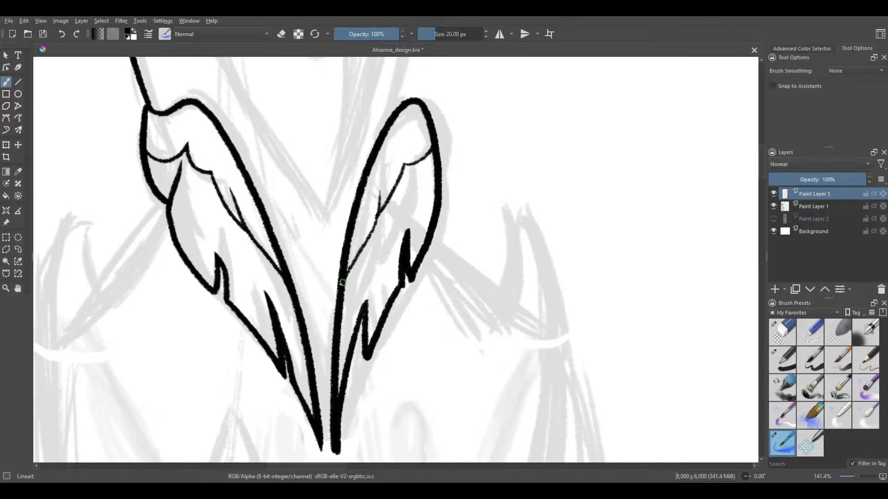
Switch to the Eraser Circle preset and trim the outer side of the second feather's blunt lower tip
{"action": "scroll", "coordinate": [355, 216], "scroll_direction": "down", "scroll_amount": 3}
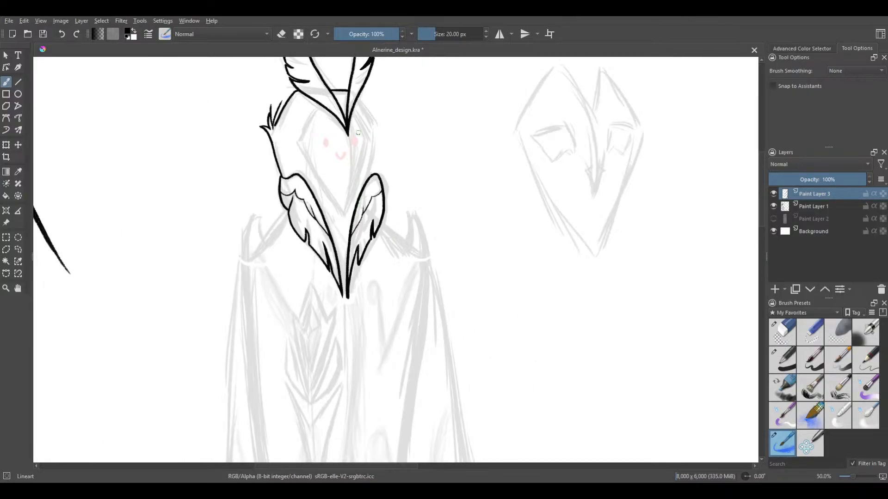
{"action": "left_click_drag", "start_coordinate": [310, 167], "coordinate": [292, 206]}
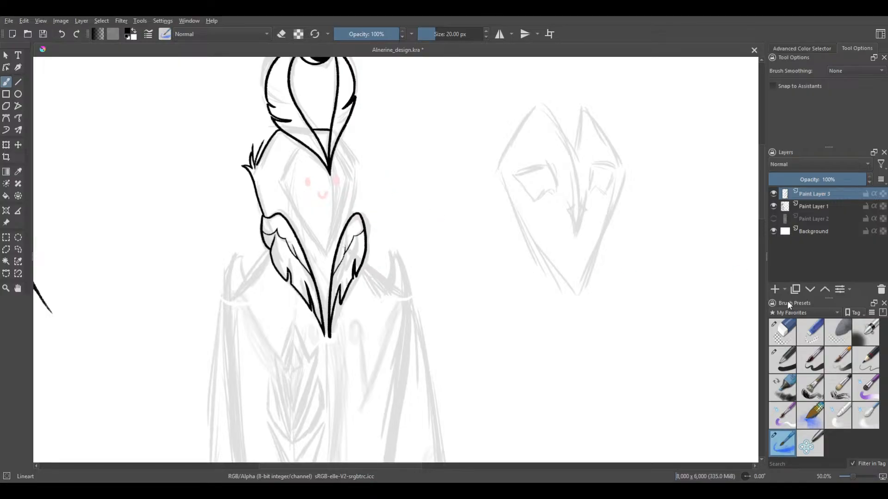
{"action": "left_click", "coordinate": [786, 331]}
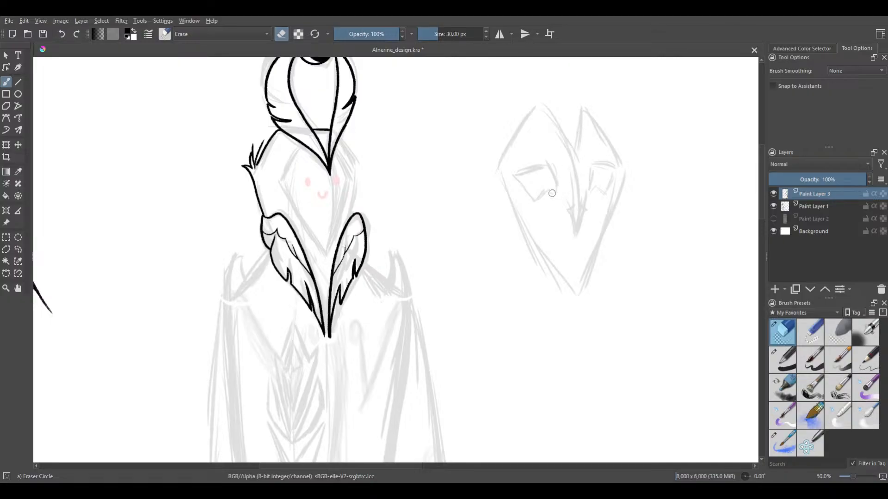
{"action": "scroll", "coordinate": [347, 281], "scroll_direction": "up", "scroll_amount": 3}
{"action": "left_click_drag", "start_coordinate": [306, 311], "coordinate": [335, 230]}
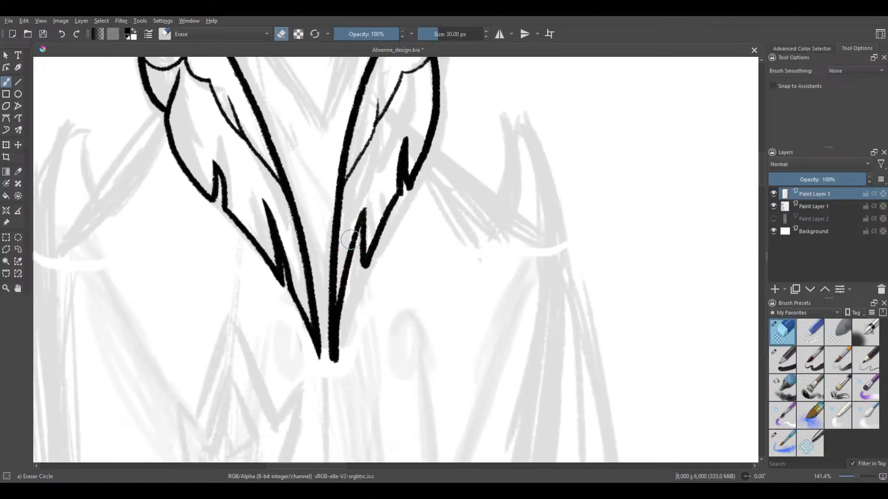
{"action": "scroll", "coordinate": [322, 351], "scroll_direction": "up", "scroll_amount": 2}
{"action": "scroll", "coordinate": [373, 318], "scroll_direction": "up", "scroll_amount": 1}
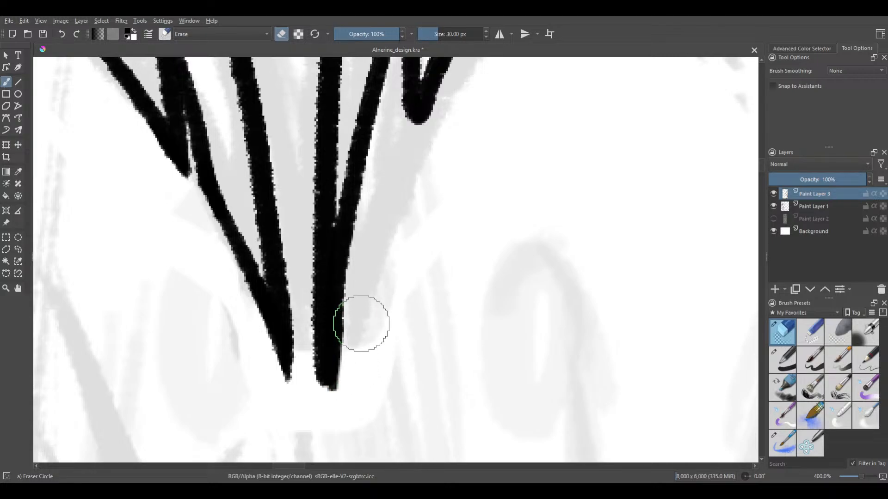
{"action": "left_click_drag", "start_coordinate": [357, 306], "coordinate": [354, 339]}
{"action": "mouse_move", "coordinate": [355, 292]}
{"action": "left_mouse_down"}
{"action": "mouse_move", "coordinate": [356, 361]}
{"action": "mouse_move", "coordinate": [357, 274]}
{"action": "mouse_move", "coordinate": [337, 410]}
{"action": "left_mouse_up"}
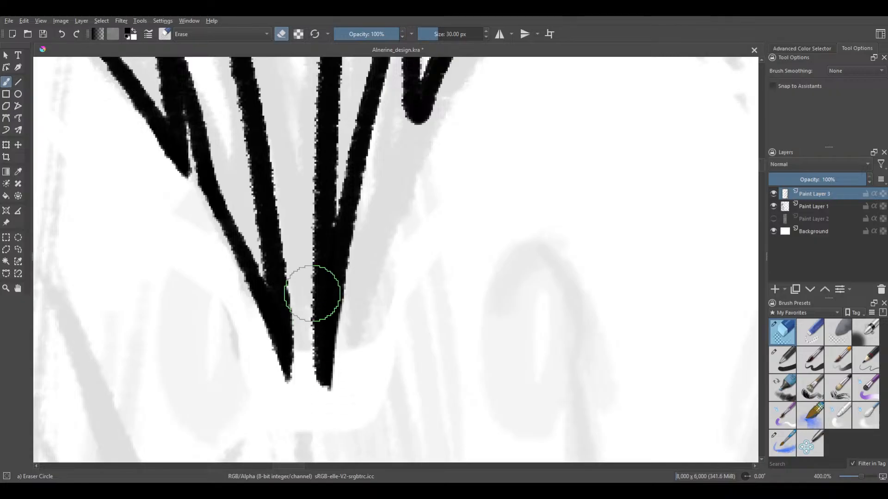
Erase the inner side of the second feather's lower tip, redoing the stroke until it tapers to a point
{"action": "mouse_move", "coordinate": [313, 293]}
{"action": "left_mouse_down"}
{"action": "mouse_move", "coordinate": [308, 342]}
{"action": "mouse_move", "coordinate": [308, 334]}
{"action": "mouse_move", "coordinate": [322, 421]}
{"action": "left_mouse_up"}
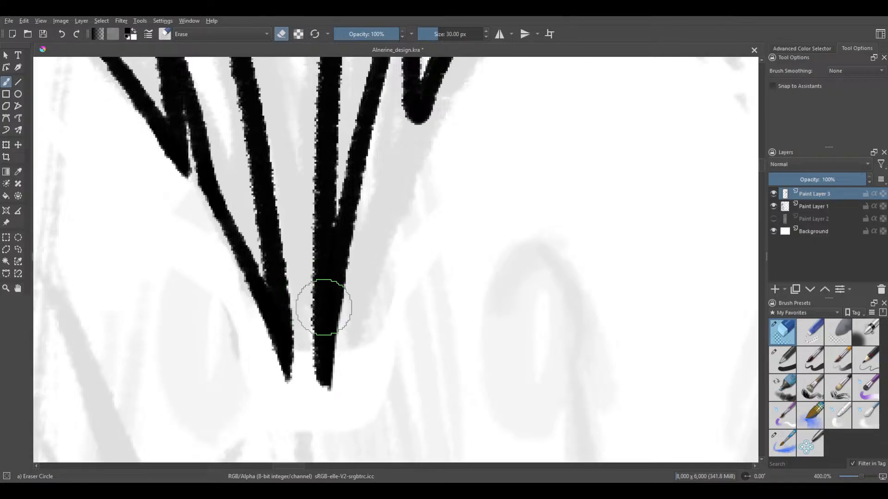
{"action": "mouse_move", "coordinate": [301, 296]}
{"action": "left_mouse_down"}
{"action": "mouse_move", "coordinate": [318, 418]}
{"action": "mouse_move", "coordinate": [301, 288]}
{"action": "mouse_move", "coordinate": [313, 396]}
{"action": "left_mouse_up"}
{"action": "key", "text": "ctrl+z"}
{"action": "key", "text": "ctrl+z"}
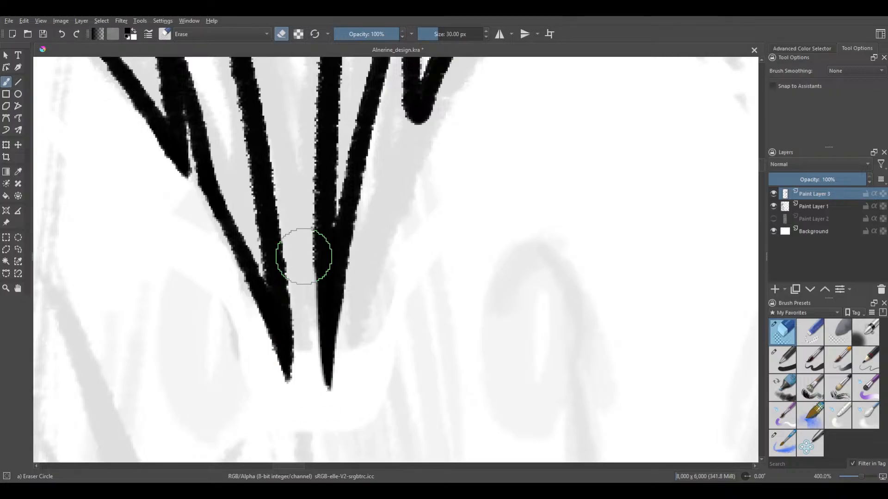
{"action": "mouse_move", "coordinate": [301, 240]}
{"action": "left_mouse_down"}
{"action": "mouse_move", "coordinate": [305, 346]}
{"action": "mouse_move", "coordinate": [313, 395]}
{"action": "mouse_move", "coordinate": [305, 247]}
{"action": "mouse_move", "coordinate": [315, 363]}
{"action": "mouse_move", "coordinate": [331, 412]}
{"action": "left_mouse_up"}
{"action": "key", "text": "ctrl+z"}
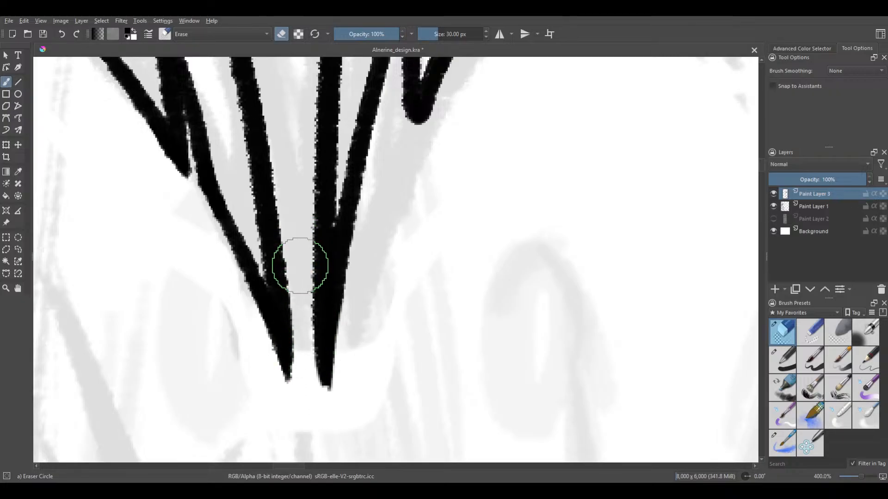
{"action": "mouse_move", "coordinate": [297, 261]}
{"action": "left_mouse_down"}
{"action": "mouse_move", "coordinate": [306, 359]}
{"action": "mouse_move", "coordinate": [309, 369]}
{"action": "mouse_move", "coordinate": [302, 267]}
{"action": "mouse_move", "coordinate": [310, 356]}
{"action": "mouse_move", "coordinate": [329, 411]}
{"action": "left_mouse_up"}
{"action": "key", "text": "ctrl+z"}
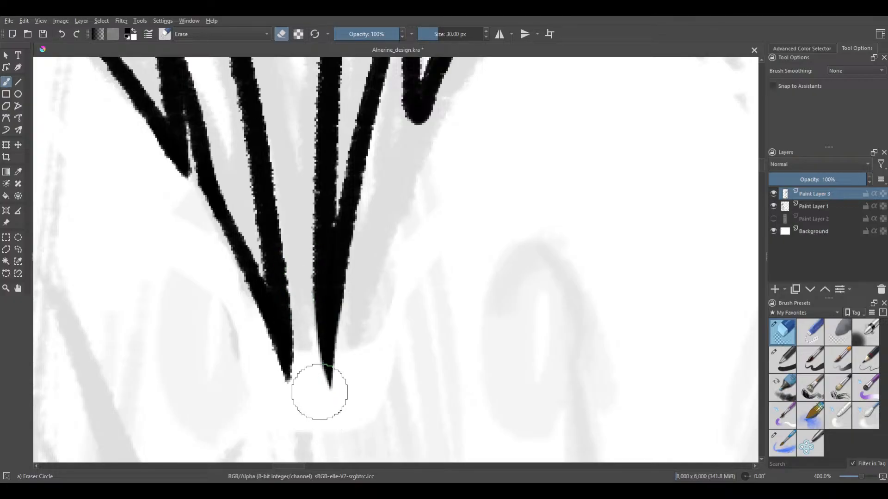
Erase the outer side of the lower notch's rounded point, redoing the stroke until the edge narrows cleanly
{"action": "scroll", "coordinate": [314, 335], "scroll_direction": "down", "scroll_amount": 5}
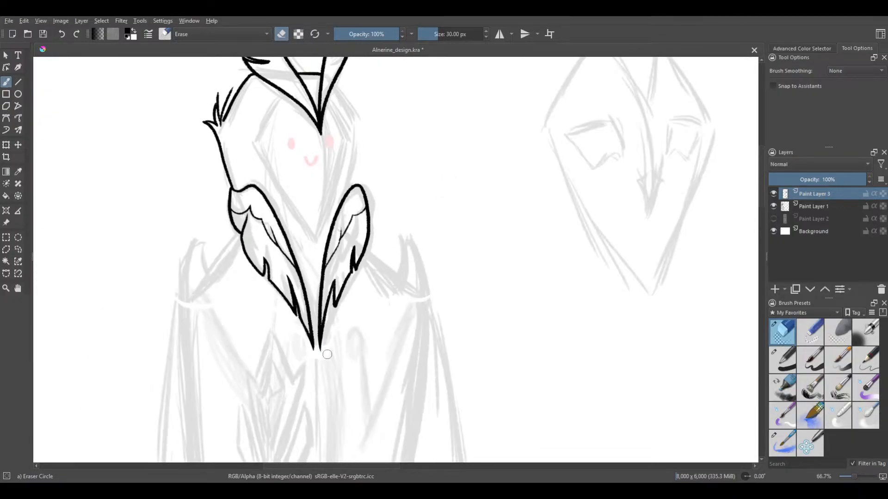
{"action": "scroll", "coordinate": [369, 334], "scroll_direction": "up", "scroll_amount": 8}
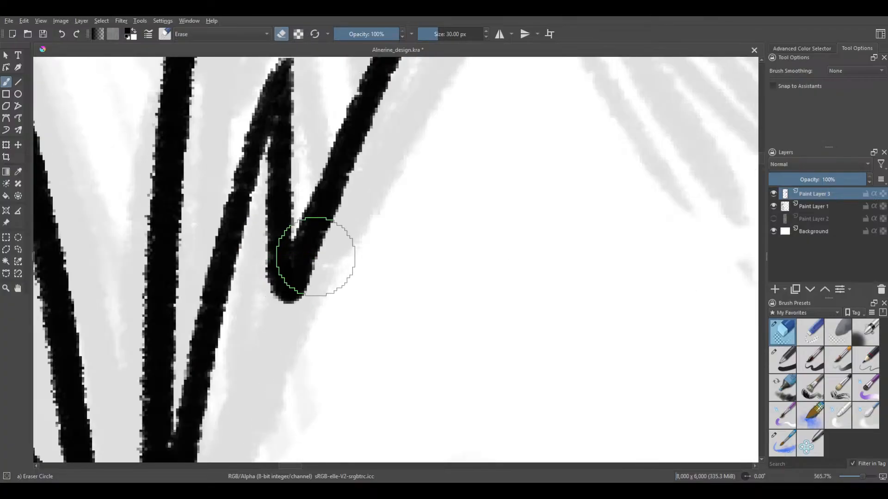
{"action": "left_click_drag", "start_coordinate": [326, 251], "coordinate": [289, 312]}
{"action": "key", "text": "ctrl+z"}
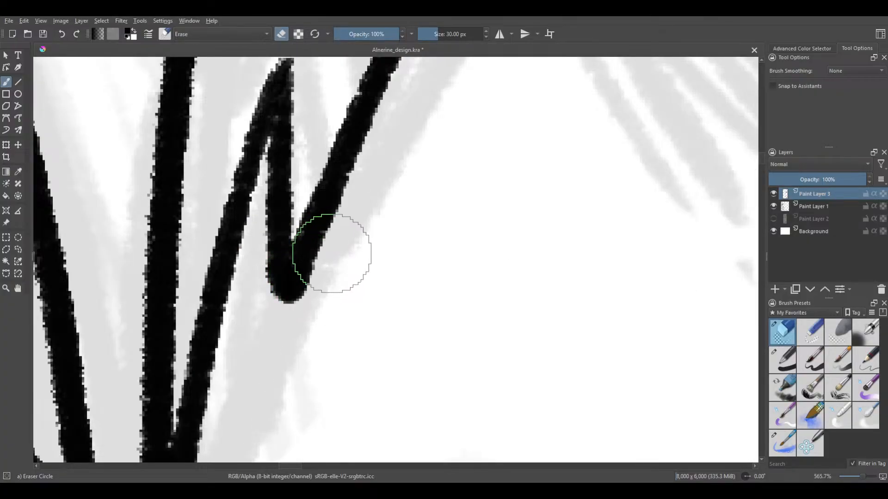
{"action": "left_click_drag", "start_coordinate": [332, 254], "coordinate": [309, 309]}
{"action": "key", "text": "ctrl+z"}
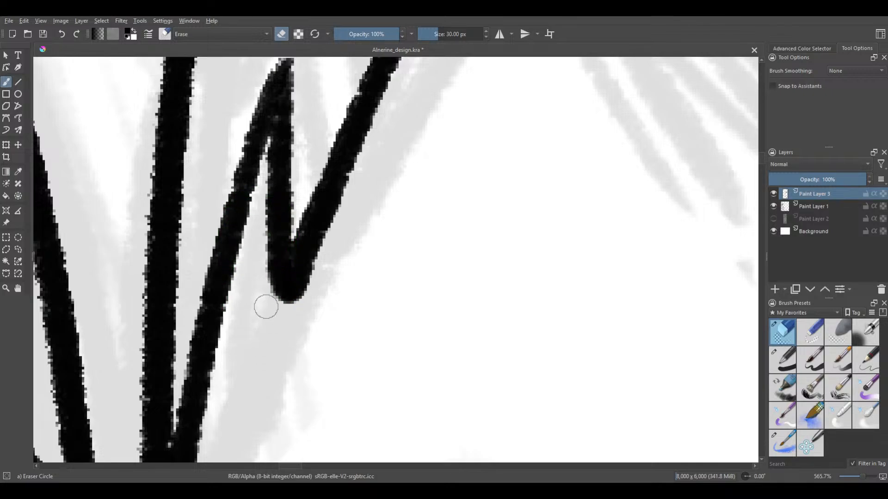
{"action": "left_click_drag", "start_coordinate": [332, 251], "coordinate": [292, 339]}
{"action": "key", "text": "ctrl+z"}
{"action": "left_click_drag", "start_coordinate": [329, 248], "coordinate": [294, 334]}
{"action": "key", "text": "ctrl+z"}
Trim the inner side of the lower notch's point with the eraser so it curves into a sharp tip
{"action": "mouse_move", "coordinate": [262, 249]}
{"action": "left_mouse_down"}
{"action": "mouse_move", "coordinate": [270, 329]}
{"action": "mouse_move", "coordinate": [255, 222]}
{"action": "mouse_move", "coordinate": [265, 314]}
{"action": "left_mouse_up"}
{"action": "key", "text": "ctrl+z"}
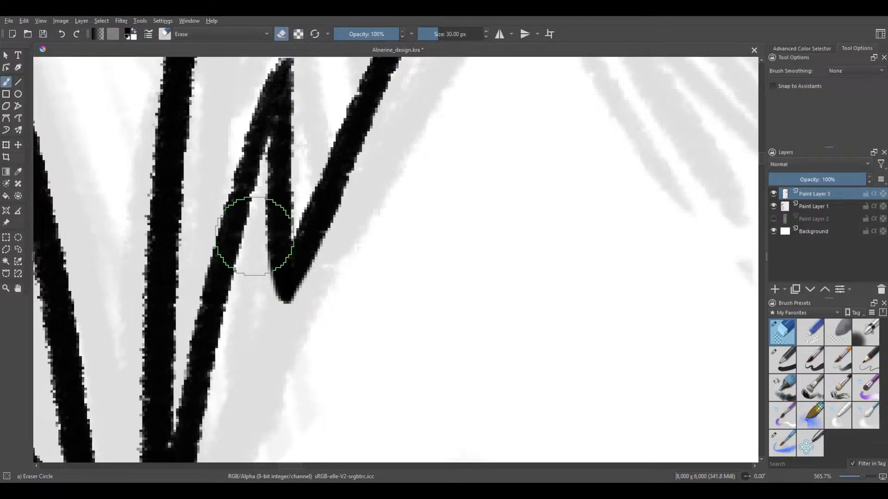
{"action": "mouse_move", "coordinate": [256, 237]}
{"action": "left_mouse_down"}
{"action": "mouse_move", "coordinate": [261, 278]}
{"action": "mouse_move", "coordinate": [259, 243]}
{"action": "left_mouse_up"}
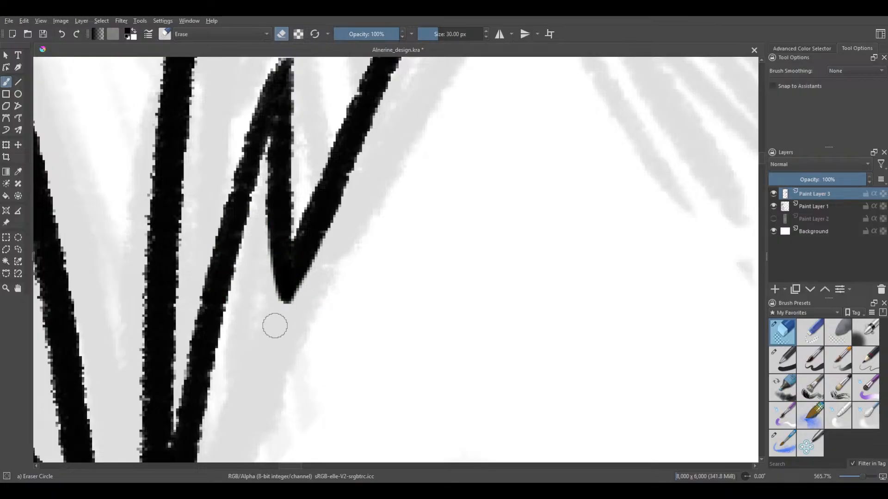
{"action": "mouse_move", "coordinate": [274, 326]}
{"action": "left_mouse_down"}
{"action": "mouse_move", "coordinate": [257, 218]}
{"action": "mouse_move", "coordinate": [279, 341]}
{"action": "mouse_move", "coordinate": [282, 329]}
{"action": "left_mouse_up"}
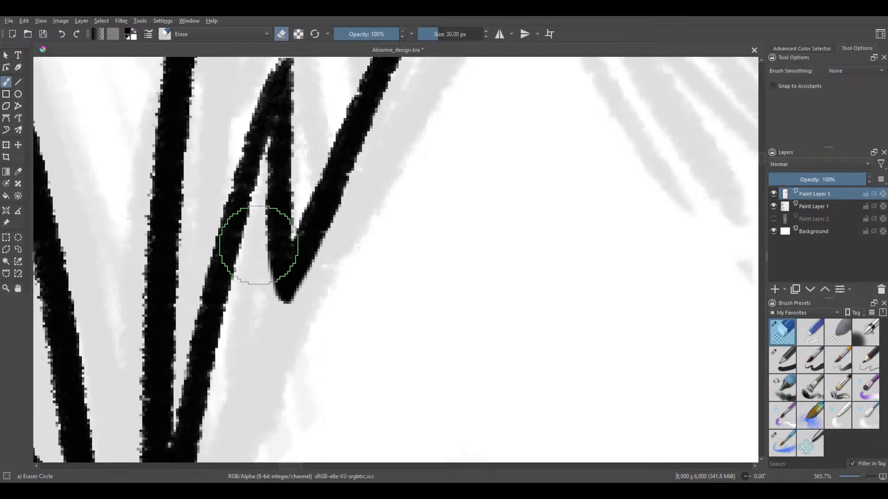
{"action": "mouse_move", "coordinate": [258, 245]}
{"action": "left_mouse_down"}
{"action": "mouse_move", "coordinate": [264, 300]}
{"action": "mouse_move", "coordinate": [255, 227]}
{"action": "mouse_move", "coordinate": [285, 349]}
{"action": "left_mouse_up"}
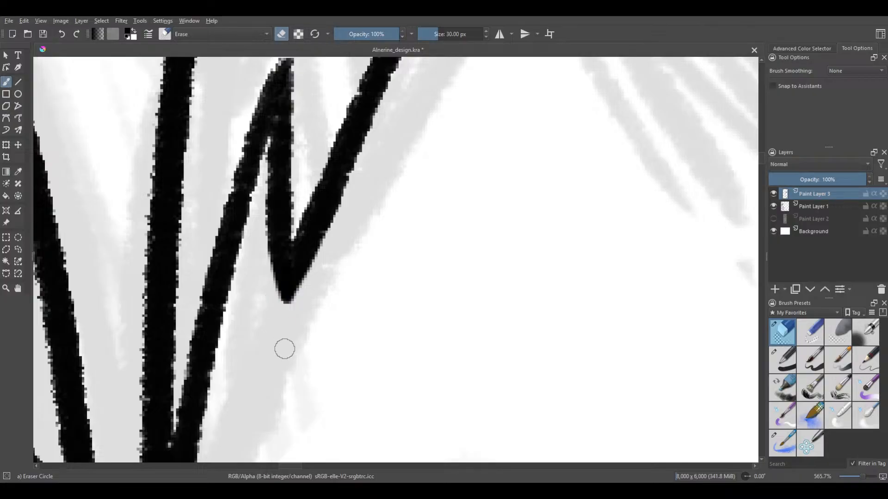
Refine the outer side of the lower notch's point with further eraser strokes, undoing the unsuitable ones
{"action": "left_click_drag", "start_coordinate": [313, 260], "coordinate": [279, 340]}
{"action": "key", "text": "ctrl+z"}
{"action": "mouse_move", "coordinate": [313, 278]}
{"action": "left_mouse_down"}
{"action": "mouse_move", "coordinate": [301, 305]}
{"action": "mouse_move", "coordinate": [309, 298]}
{"action": "left_mouse_up"}
{"action": "key", "text": "ctrl+z"}
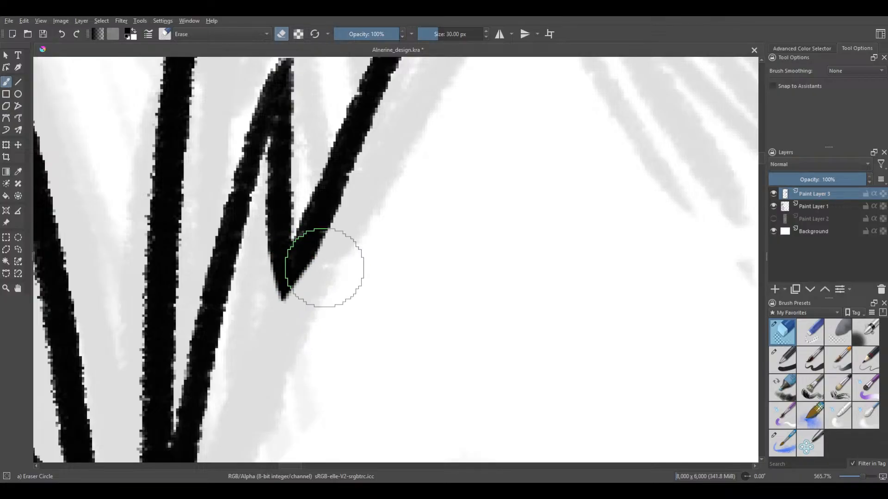
{"action": "left_click_drag", "start_coordinate": [335, 252], "coordinate": [307, 321]}
Erase both sides of the blunt peak inside the lower notch to sharpen it, redoing the cut on its inner side
{"action": "scroll", "coordinate": [310, 222], "scroll_direction": "down", "scroll_amount": 4}
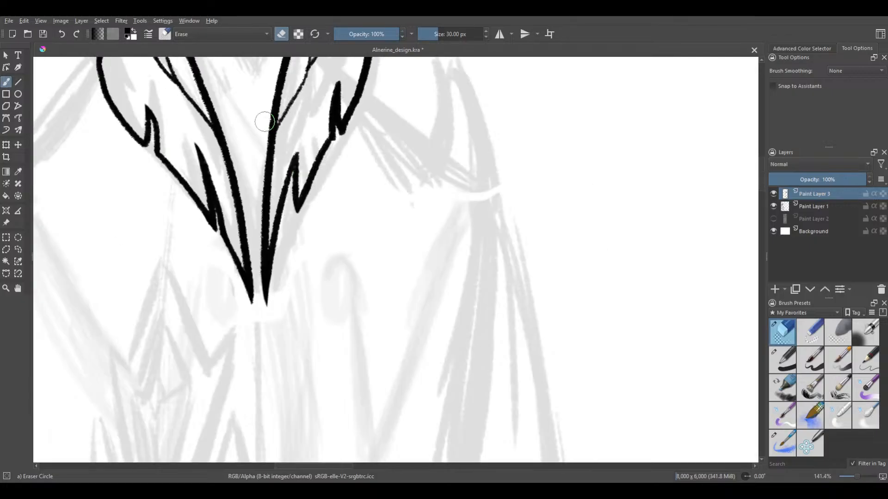
{"action": "scroll", "coordinate": [287, 229], "scroll_direction": "up", "scroll_amount": 4}
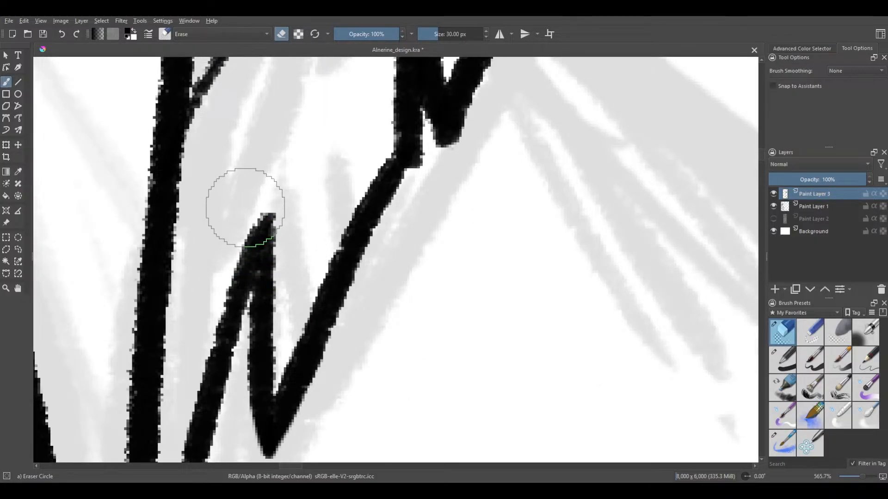
{"action": "left_click_drag", "start_coordinate": [290, 197], "coordinate": [285, 228]}
{"action": "mouse_move", "coordinate": [255, 202]}
{"action": "left_mouse_down"}
{"action": "mouse_move", "coordinate": [218, 248]}
{"action": "mouse_move", "coordinate": [251, 193]}
{"action": "left_mouse_up"}
{"action": "key", "text": "ctrl+z"}
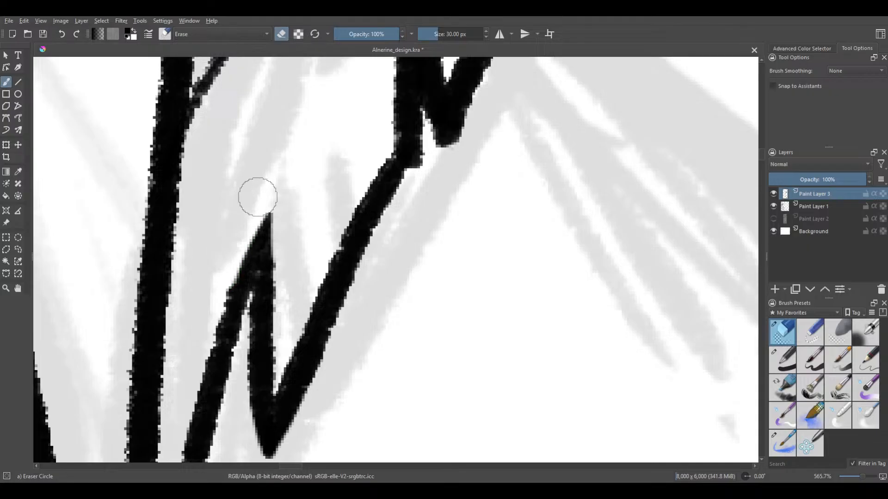
{"action": "left_click_drag", "start_coordinate": [216, 286], "coordinate": [205, 315]}
{"action": "key", "text": "ctrl+z"}
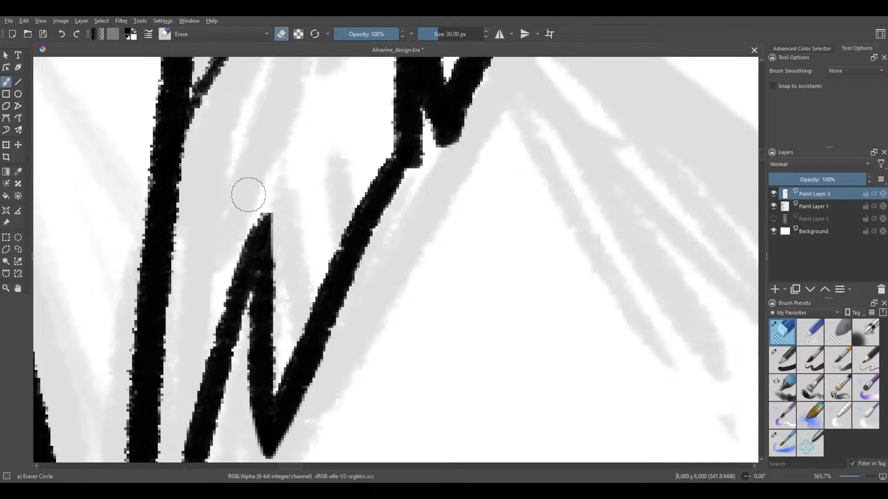
Erase the rounded outer side of the upper notch's point to sharpen it, and bring that notch's peak into view
{"action": "scroll", "coordinate": [178, 189], "scroll_direction": "down", "scroll_amount": 2}
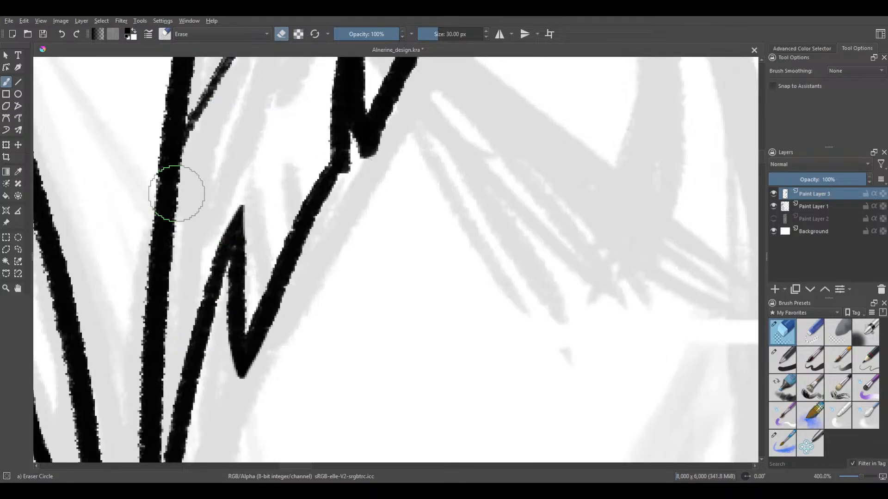
{"action": "scroll", "coordinate": [237, 258], "scroll_direction": "up", "scroll_amount": 4}
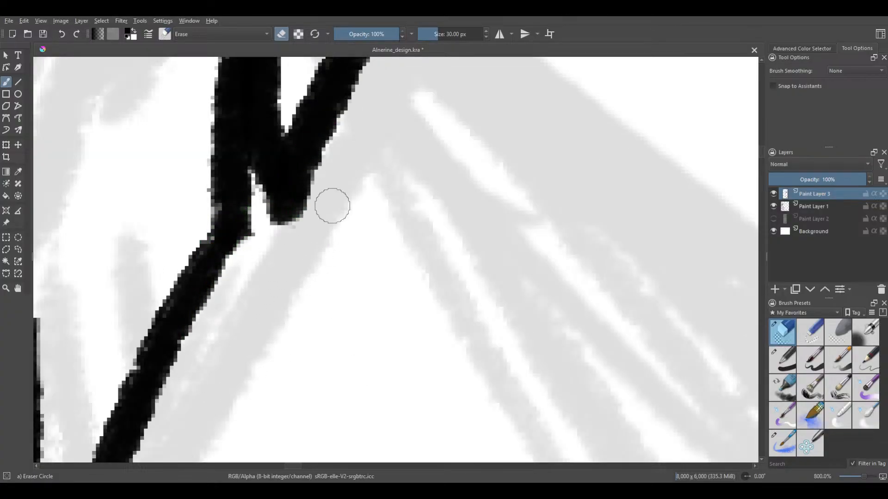
{"action": "left_click_drag", "start_coordinate": [295, 238], "coordinate": [316, 199]}
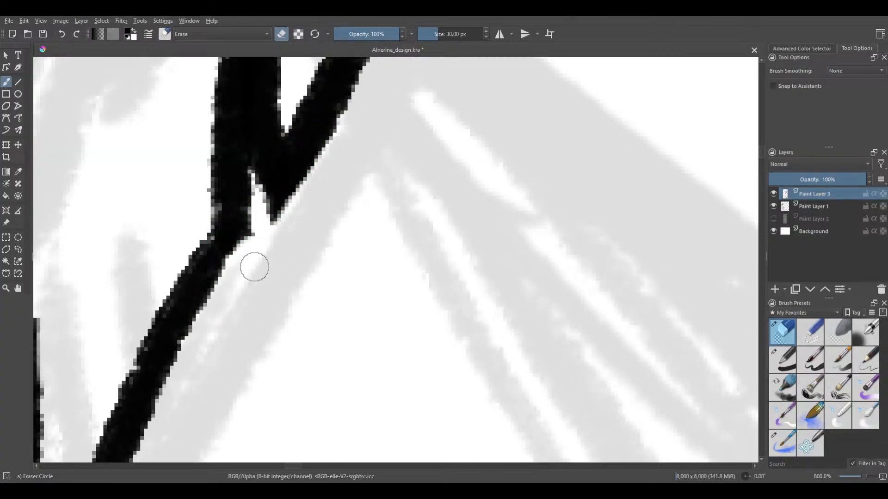
{"action": "left_click_drag", "start_coordinate": [261, 247], "coordinate": [258, 249]}
{"action": "mouse_move", "coordinate": [210, 173]}
{"action": "left_mouse_down"}
{"action": "mouse_move", "coordinate": [191, 231]}
{"action": "mouse_move", "coordinate": [190, 316]}
{"action": "left_mouse_up"}
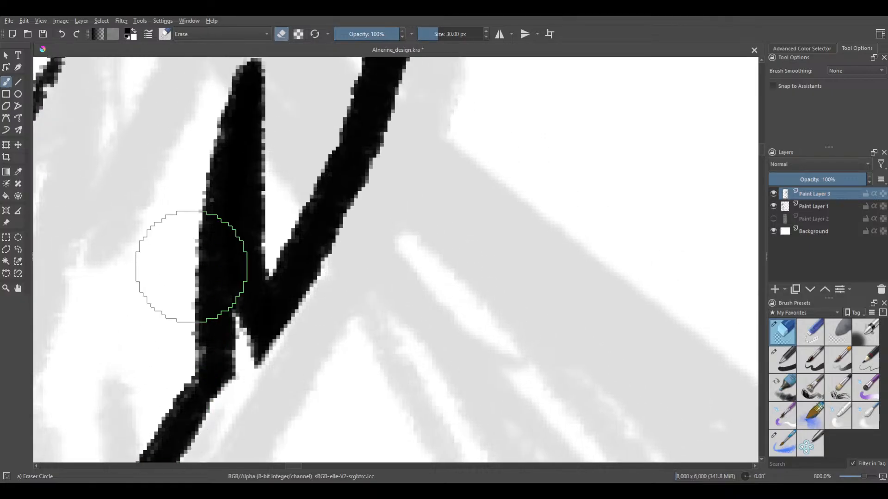
{"action": "left_click_drag", "start_coordinate": [219, 212], "coordinate": [194, 365]}
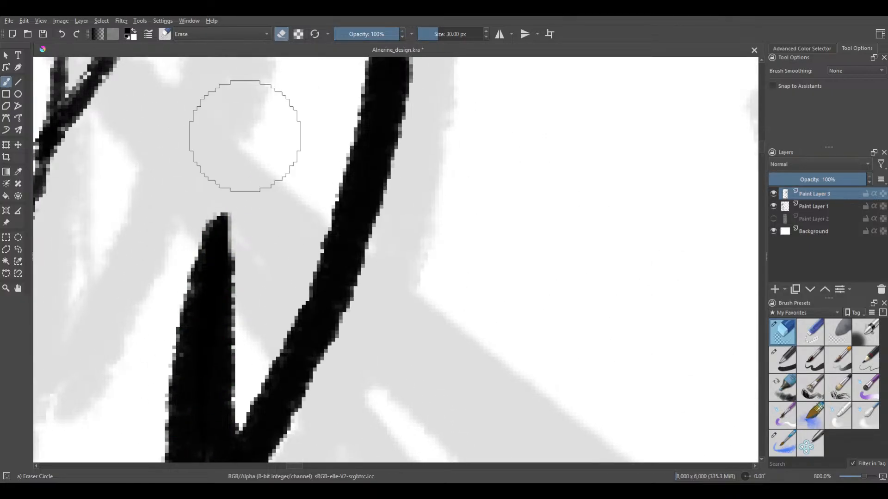
Shave the outer side of the peak inside the second collar feather's upper notch with the eraser so it tapers to a sharp point
{"action": "mouse_move", "coordinate": [243, 164]}
{"action": "left_mouse_down"}
{"action": "mouse_move", "coordinate": [189, 234]}
{"action": "mouse_move", "coordinate": [195, 213]}
{"action": "left_mouse_up"}
{"action": "key", "text": "ctrl+z"}
{"action": "left_click_drag", "start_coordinate": [216, 180], "coordinate": [177, 257]}
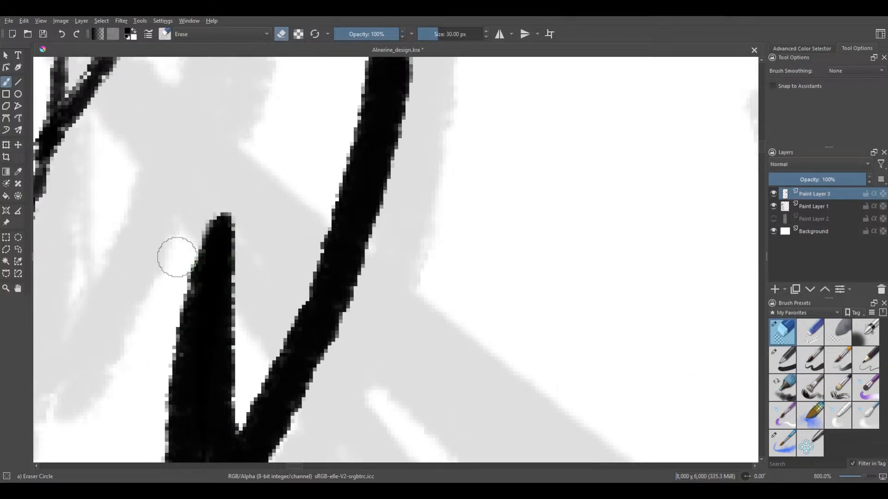
{"action": "mouse_move", "coordinate": [193, 212]}
{"action": "left_mouse_down"}
{"action": "mouse_move", "coordinate": [211, 186]}
{"action": "mouse_move", "coordinate": [165, 285]}
{"action": "left_mouse_up"}
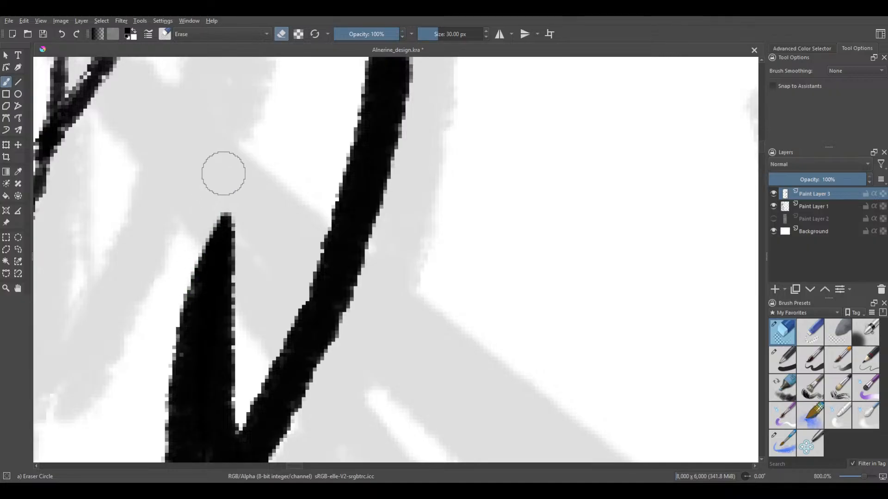
{"action": "left_click_drag", "start_coordinate": [223, 174], "coordinate": [162, 309]}
{"action": "left_click_drag", "start_coordinate": [204, 202], "coordinate": [165, 300]}
{"action": "left_click_drag", "start_coordinate": [194, 222], "coordinate": [163, 300]}
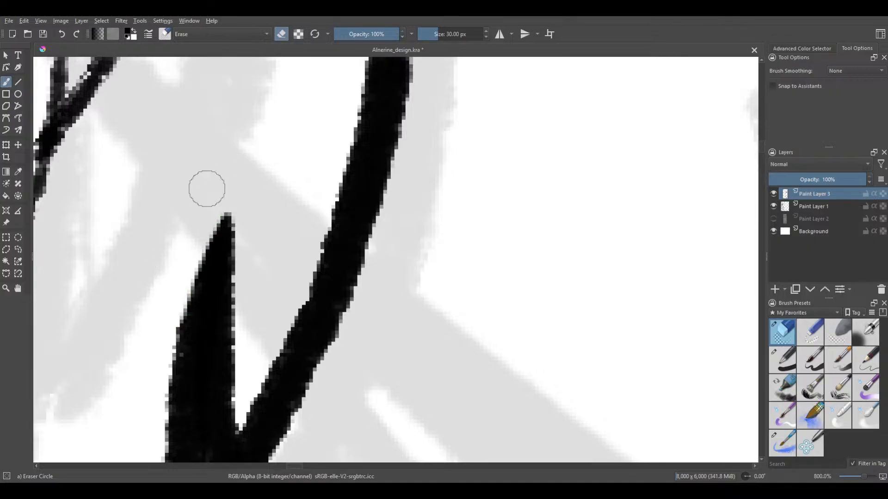
Examine the second collar feather's inner lines and compare both collar feathers with the head and crest line art
{"action": "scroll", "coordinate": [200, 129], "scroll_direction": "down", "scroll_amount": 4}
{"action": "left_click_drag", "start_coordinate": [228, 162], "coordinate": [236, 202]}
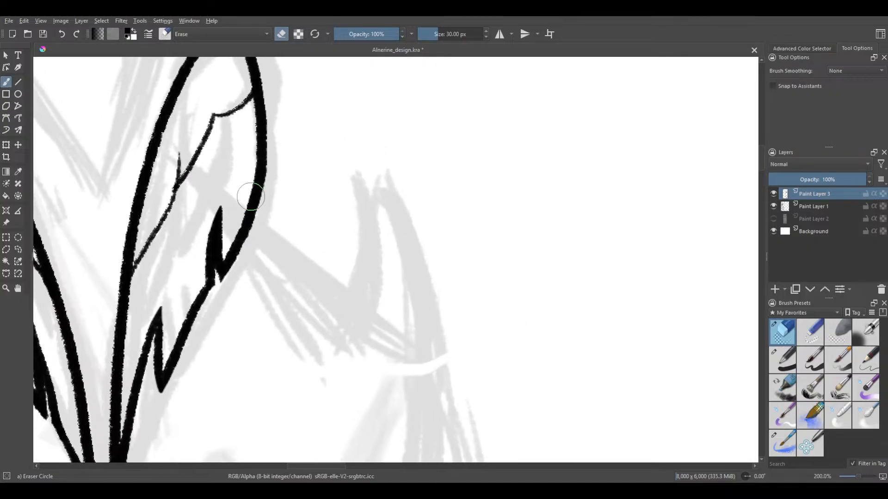
{"action": "left_click_drag", "start_coordinate": [248, 171], "coordinate": [278, 197]}
{"action": "scroll", "coordinate": [250, 203], "scroll_direction": "down", "scroll_amount": 1}
{"action": "scroll", "coordinate": [246, 208], "scroll_direction": "up", "scroll_amount": 5}
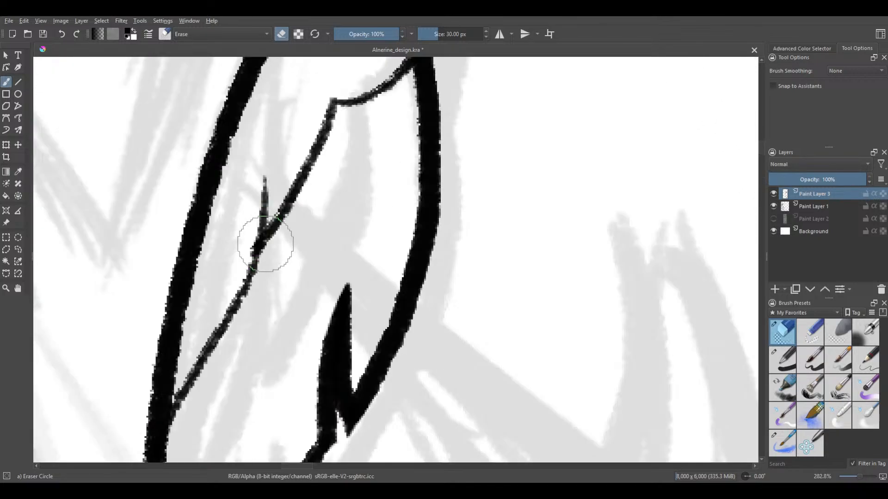
{"action": "left_click_drag", "start_coordinate": [238, 120], "coordinate": [211, 233]}
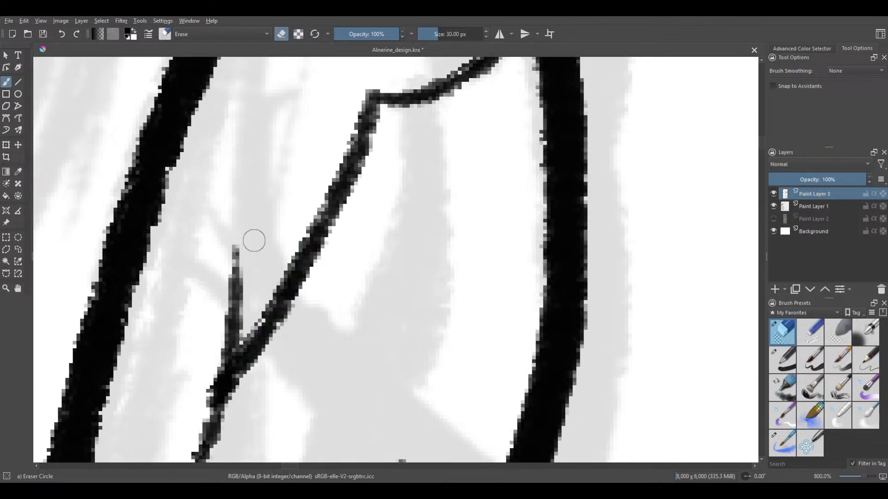
{"action": "scroll", "coordinate": [244, 194], "scroll_direction": "down", "scroll_amount": 5}
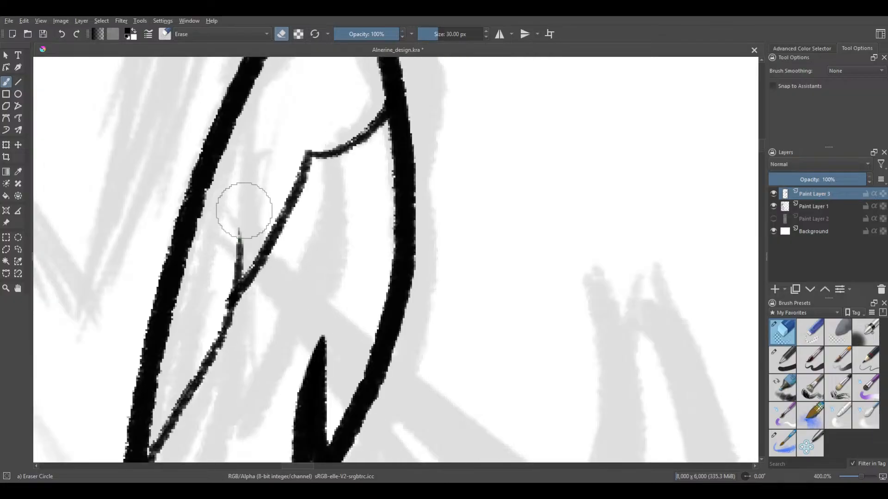
{"action": "left_click_drag", "start_coordinate": [240, 134], "coordinate": [259, 95]}
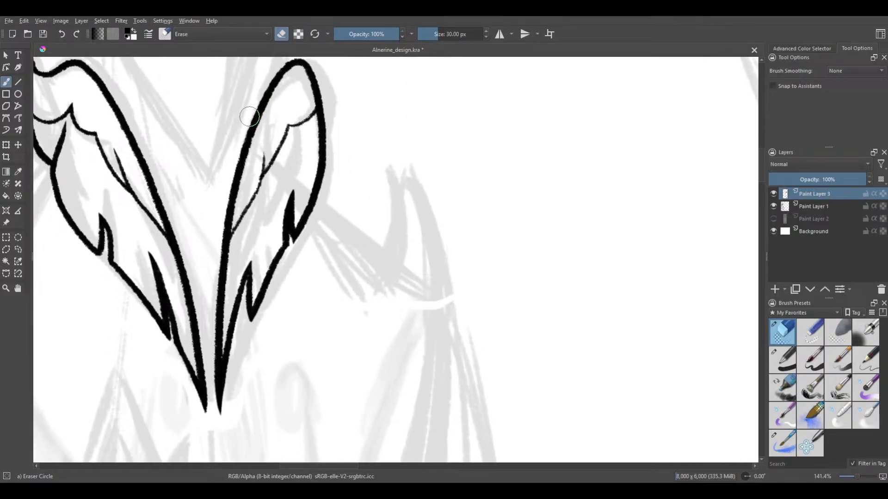
{"action": "left_click_drag", "start_coordinate": [249, 223], "coordinate": [305, 220]}
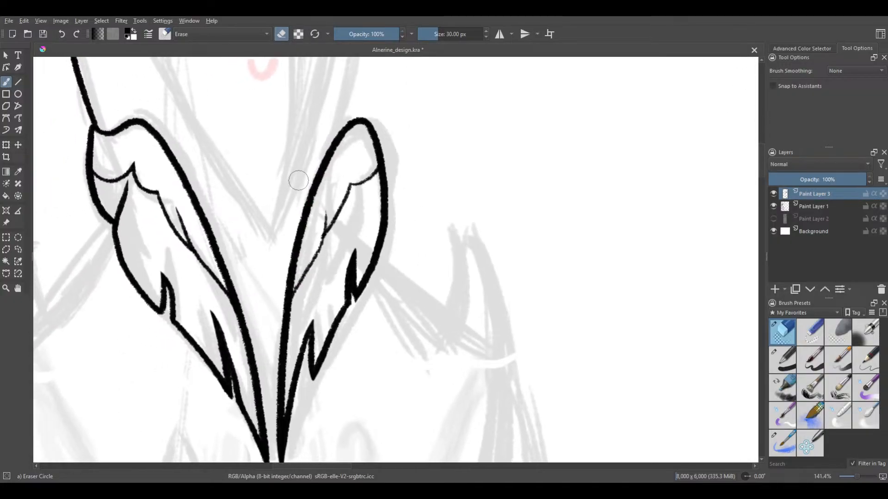
{"action": "scroll", "coordinate": [290, 255], "scroll_direction": "down", "scroll_amount": 3}
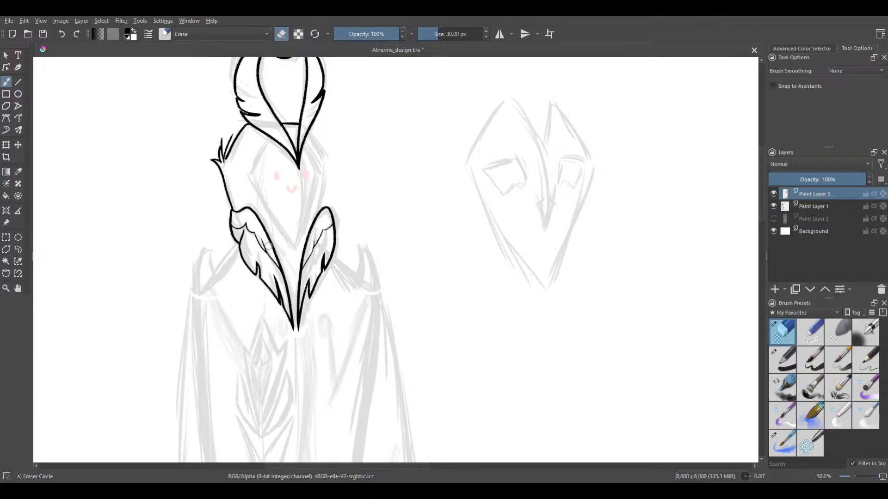
{"action": "left_click_drag", "start_coordinate": [338, 167], "coordinate": [332, 210]}
{"action": "scroll", "coordinate": [316, 184], "scroll_direction": "up", "scroll_amount": 1}
{"action": "left_click_drag", "start_coordinate": [311, 159], "coordinate": [322, 181]}
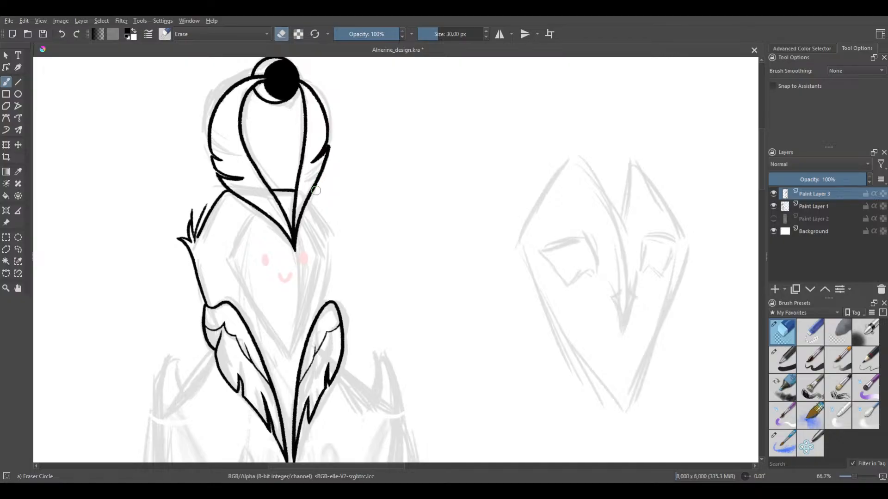
Switch to the Lineart brush at a size of 30 px for inking the right side of the head
{"action": "left_click", "coordinate": [777, 439]}
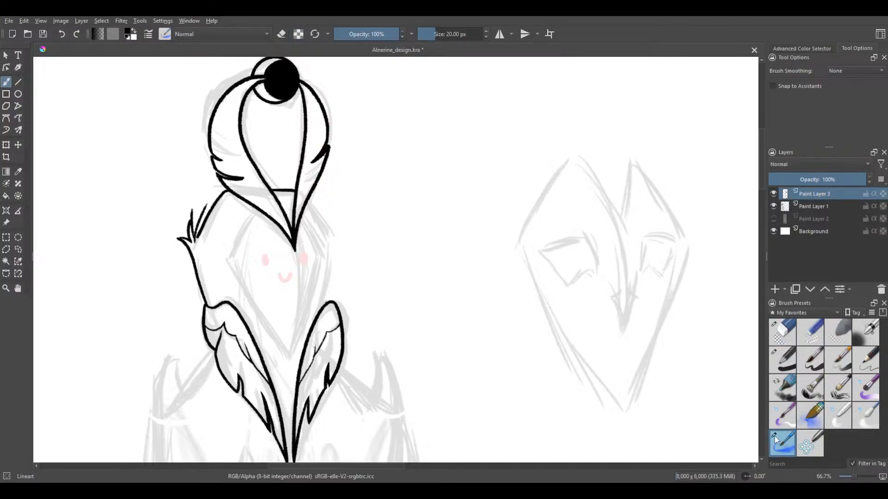
{"action": "left_click_drag", "start_coordinate": [333, 242], "coordinate": [357, 267]}
{"action": "scroll", "coordinate": [340, 274], "scroll_direction": "up", "scroll_amount": 1}
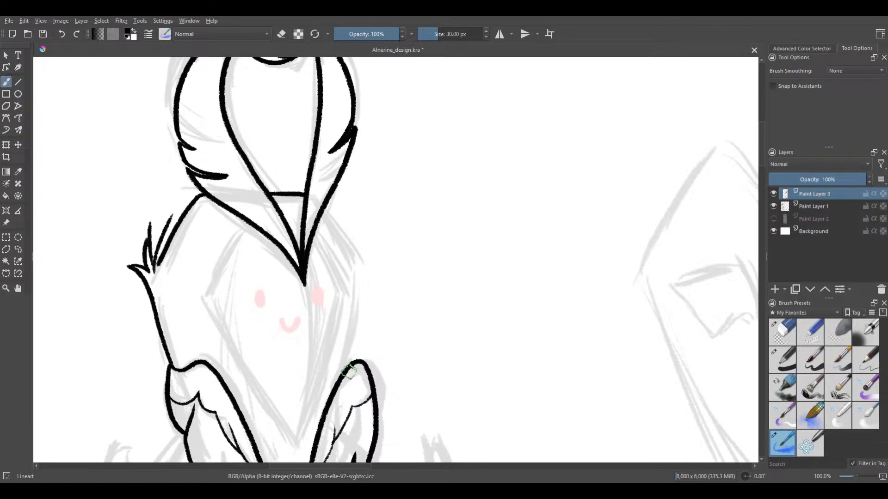
Try several strokes for the head's right edge, rising from the second collar feather towards the cheek tuft, undoing each unsuitable one
{"action": "key", "text": "ctrl+z"}
{"action": "left_click_drag", "start_coordinate": [356, 330], "coordinate": [359, 268]}
{"action": "key", "text": "ctrl+z"}
{"action": "left_click_drag", "start_coordinate": [348, 365], "coordinate": [364, 276]}
{"action": "key", "text": "ctrl+z"}
{"action": "left_click_drag", "start_coordinate": [345, 370], "coordinate": [368, 262]}
{"action": "key", "text": "ctrl+z"}
{"action": "left_click_drag", "start_coordinate": [357, 323], "coordinate": [359, 250]}
{"action": "key", "text": "ctrl+z"}
{"action": "left_click_drag", "start_coordinate": [352, 347], "coordinate": [363, 243]}
{"action": "key", "text": "ctrl+z"}
{"action": "left_click_drag", "start_coordinate": [357, 336], "coordinate": [376, 211]}
{"action": "key", "text": "ctrl+z"}
{"action": "left_click_drag", "start_coordinate": [346, 366], "coordinate": [376, 257]}
{"action": "key", "text": "ctrl+z"}
{"action": "mouse_move", "coordinate": [344, 366]}
{"action": "left_mouse_down"}
{"action": "mouse_move", "coordinate": [364, 300]}
{"action": "mouse_move", "coordinate": [361, 249]}
{"action": "left_mouse_up"}
{"action": "key", "text": "ctrl+z"}
{"action": "left_click_drag", "start_coordinate": [351, 339], "coordinate": [362, 247]}
{"action": "key", "text": "ctrl+z"}
{"action": "left_click_drag", "start_coordinate": [346, 356], "coordinate": [364, 259]}
{"action": "left_click_drag", "start_coordinate": [354, 271], "coordinate": [353, 243]}
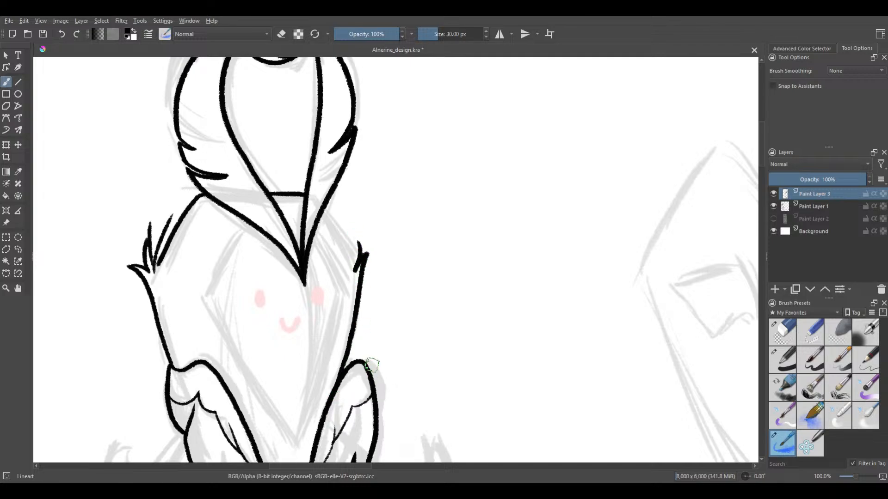
{"action": "key", "text": "ctrl+z"}
{"action": "key", "text": "ctrl+z"}
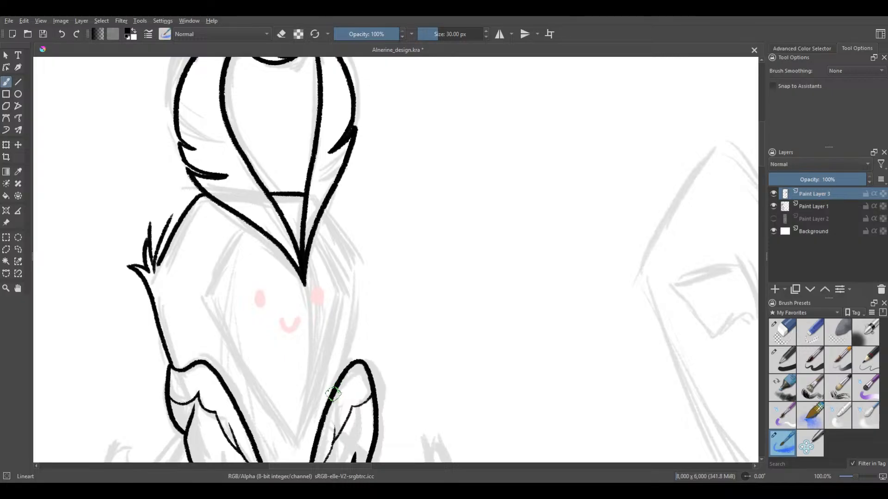
Ink the head's right edge from the second collar feather up through a spiky cheek tuft to the crest, redoing unsuitable tuft strokes
{"action": "mouse_move", "coordinate": [341, 371]}
{"action": "left_mouse_down"}
{"action": "mouse_move", "coordinate": [377, 238]}
{"action": "mouse_move", "coordinate": [360, 264]}
{"action": "mouse_move", "coordinate": [353, 224]}
{"action": "left_mouse_up"}
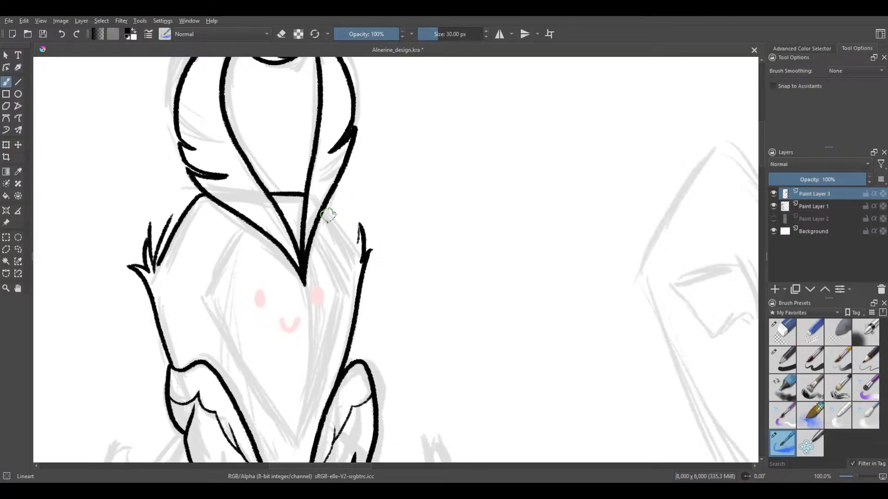
{"action": "key", "text": "ctrl+z"}
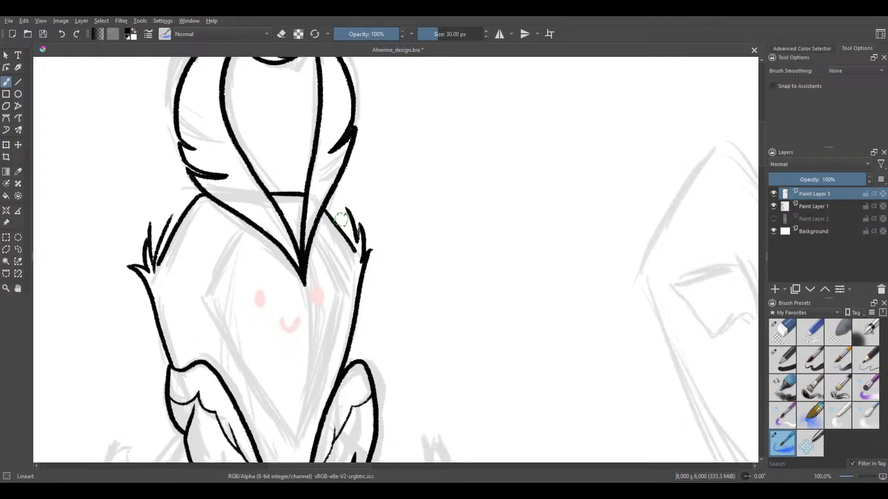
{"action": "left_click_drag", "start_coordinate": [346, 223], "coordinate": [358, 249]}
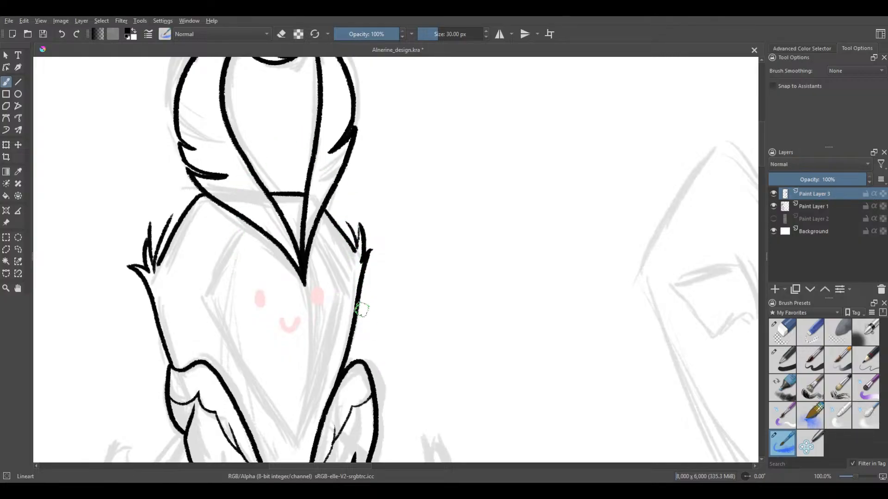
Add a short line joining the head's right edge to the rounded top of the second collar feather, undoing unsuitable strokes
{"action": "scroll", "coordinate": [359, 369], "scroll_direction": "up", "scroll_amount": 4}
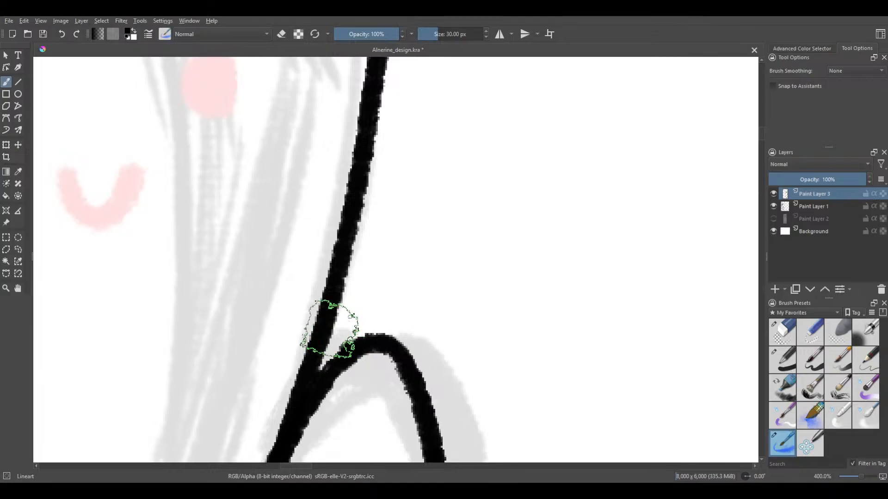
{"action": "mouse_move", "coordinate": [328, 325]}
{"action": "left_mouse_down"}
{"action": "mouse_move", "coordinate": [341, 344]}
{"action": "mouse_move", "coordinate": [373, 344]}
{"action": "mouse_move", "coordinate": [380, 331]}
{"action": "mouse_move", "coordinate": [365, 346]}
{"action": "mouse_move", "coordinate": [340, 346]}
{"action": "mouse_move", "coordinate": [319, 298]}
{"action": "mouse_move", "coordinate": [346, 298]}
{"action": "mouse_move", "coordinate": [339, 324]}
{"action": "mouse_move", "coordinate": [327, 319]}
{"action": "mouse_move", "coordinate": [347, 341]}
{"action": "mouse_move", "coordinate": [384, 343]}
{"action": "left_mouse_up"}
{"action": "key", "text": "ctrl+z"}
{"action": "key", "text": "ctrl+z"}
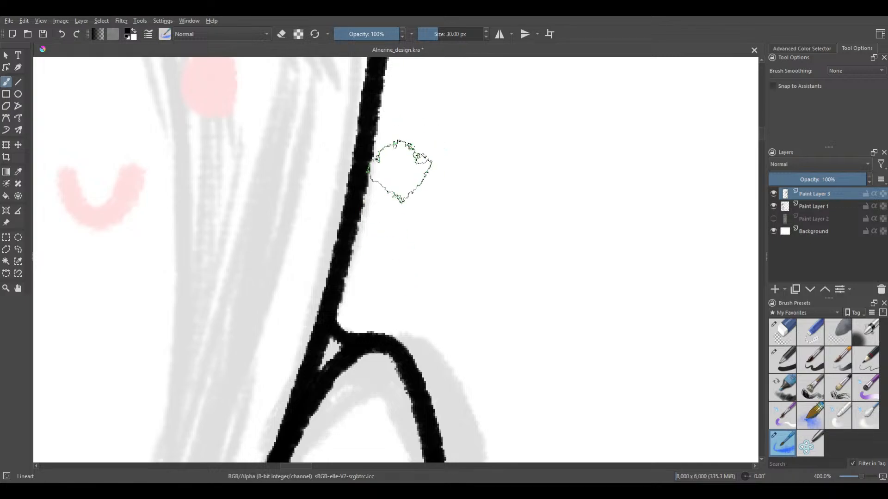
Examine the right cheek tuft up close and against the whole head, crest and collar line art
{"action": "scroll", "coordinate": [396, 172], "scroll_direction": "down", "scroll_amount": 4}
{"action": "left_click_drag", "start_coordinate": [305, 180], "coordinate": [303, 262]}
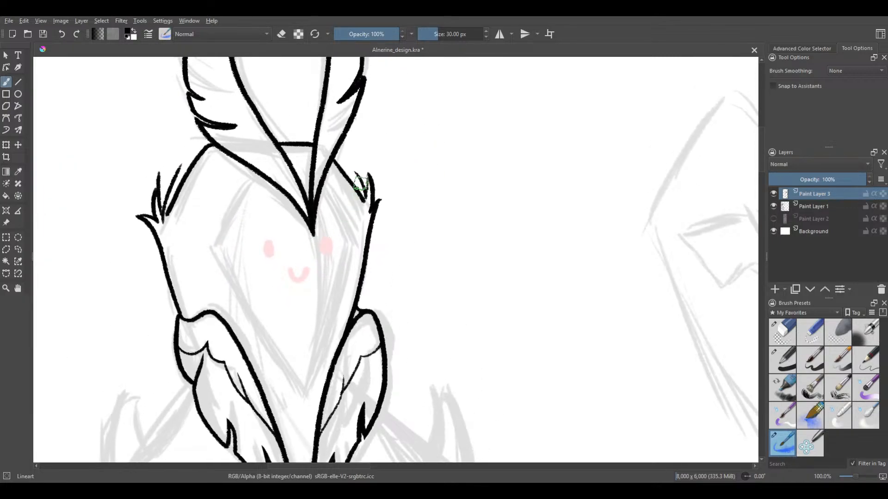
{"action": "left_click_drag", "start_coordinate": [353, 202], "coordinate": [344, 226]}
{"action": "scroll", "coordinate": [358, 206], "scroll_direction": "up", "scroll_amount": 3}
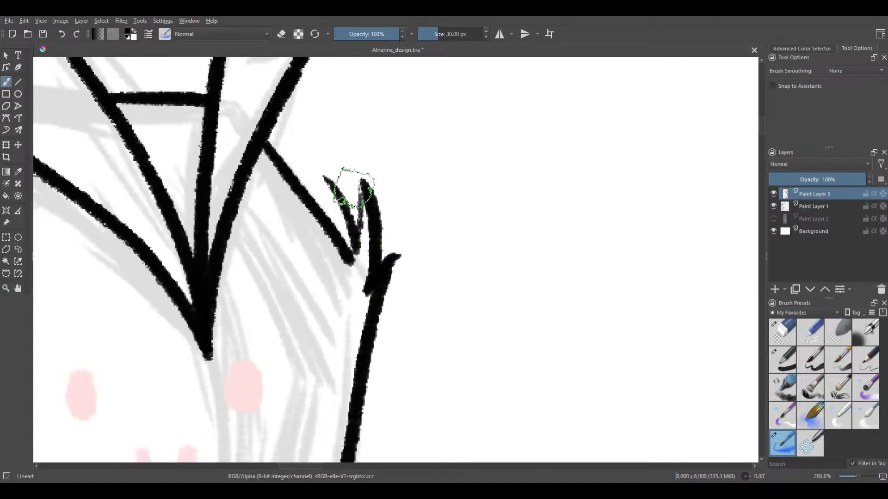
{"action": "left_click_drag", "start_coordinate": [347, 192], "coordinate": [596, 169]}
{"action": "left_click_drag", "start_coordinate": [387, 234], "coordinate": [523, 200]}
{"action": "scroll", "coordinate": [463, 167], "scroll_direction": "down", "scroll_amount": 3}
{"action": "scroll", "coordinate": [497, 149], "scroll_direction": "down", "scroll_amount": 2}
{"action": "scroll", "coordinate": [484, 162], "scroll_direction": "up", "scroll_amount": 1}
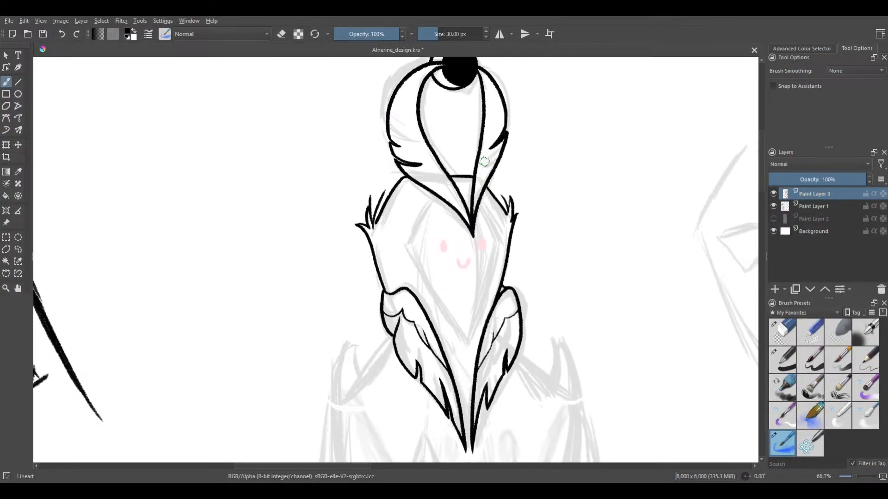
Save the drawing with the new head outline
{"action": "left_click_drag", "start_coordinate": [492, 146], "coordinate": [446, 145]}
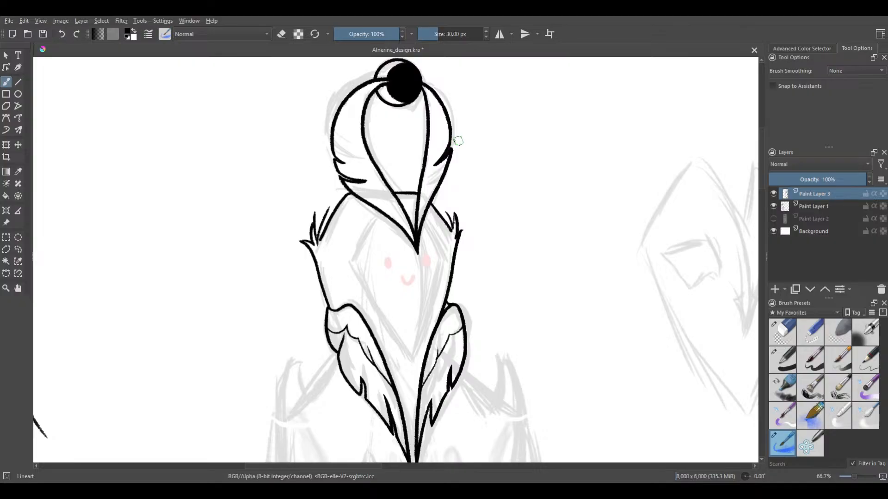
{"action": "left_click_drag", "start_coordinate": [508, 140], "coordinate": [537, 97]}
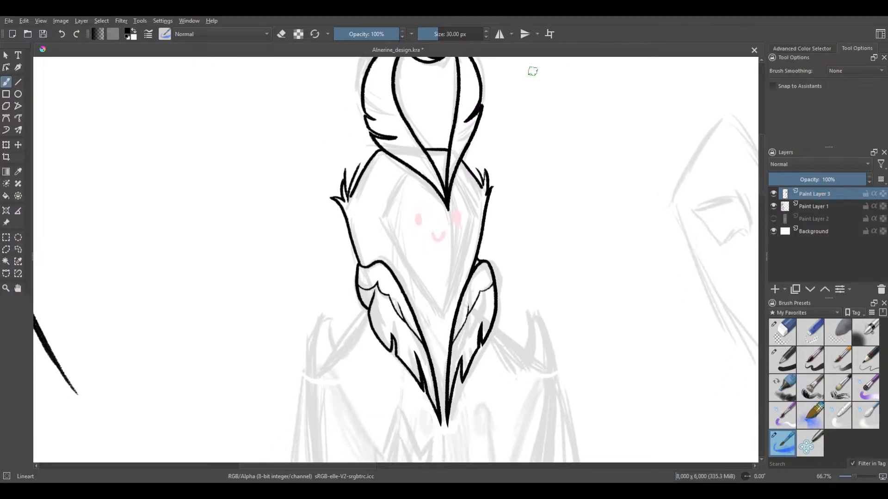
{"action": "key", "text": "ctrl+s"}
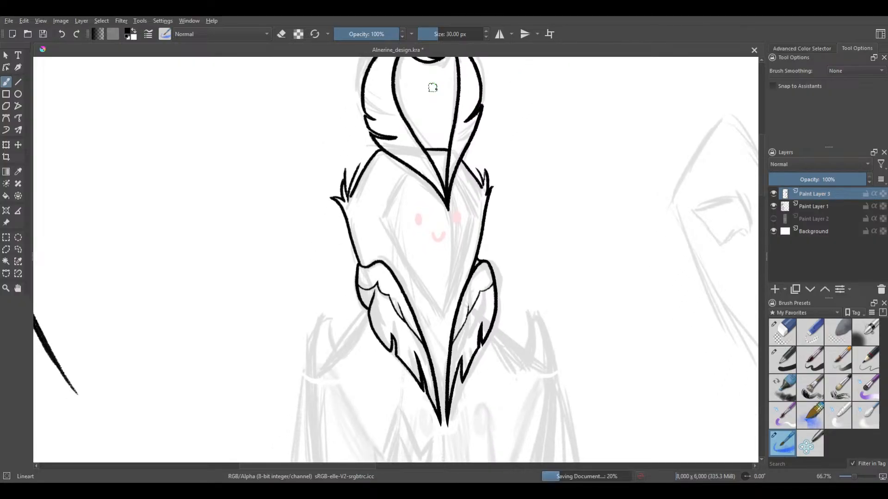
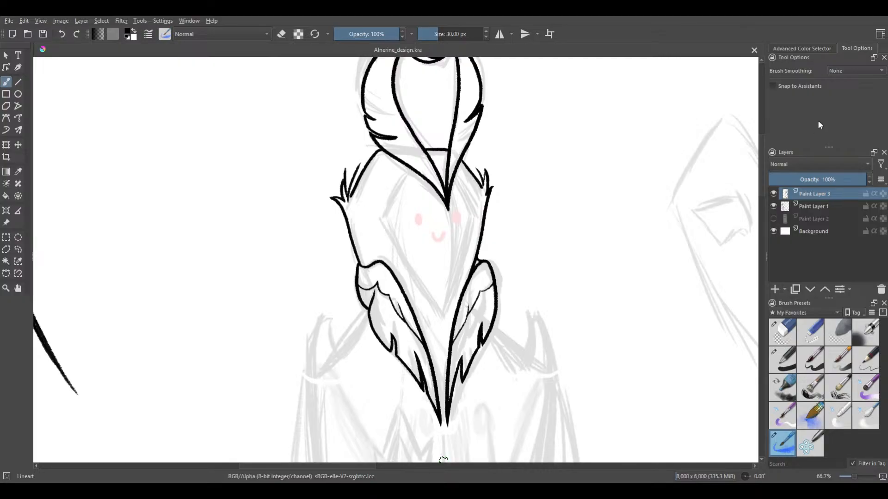
On Paint Layer 1, sketch in red the left half of a kite-shaped face outline from the crest down to its chin point
{"action": "left_click_drag", "start_coordinate": [438, 266], "coordinate": [435, 294]}
{"action": "left_click_drag", "start_coordinate": [451, 211], "coordinate": [473, 188]}
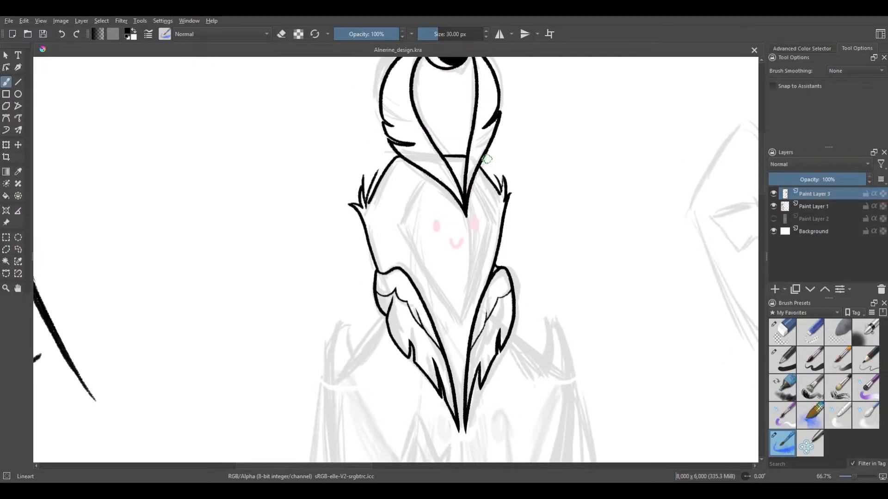
{"action": "scroll", "coordinate": [486, 159], "scroll_direction": "up", "scroll_amount": 1}
{"action": "mouse_move", "coordinate": [486, 159]}
{"action": "left_mouse_down"}
{"action": "mouse_move", "coordinate": [520, 133]}
{"action": "mouse_move", "coordinate": [496, 160]}
{"action": "left_mouse_up"}
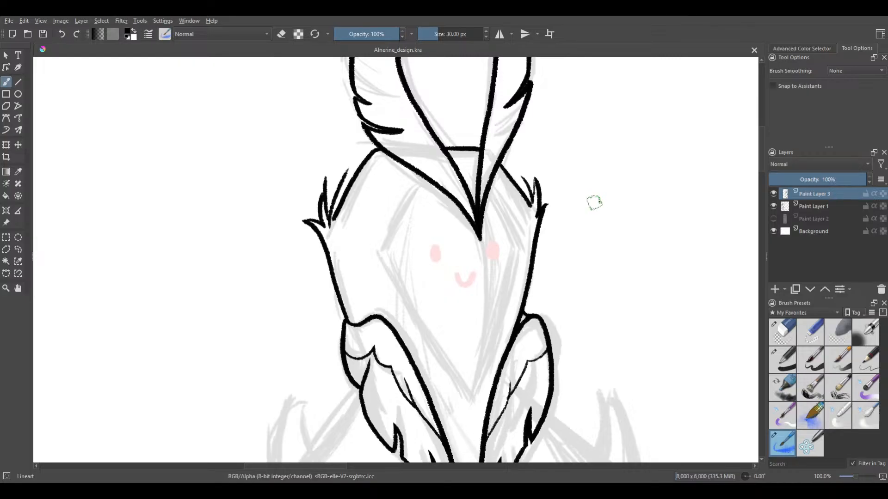
{"action": "left_click", "coordinate": [822, 206]}
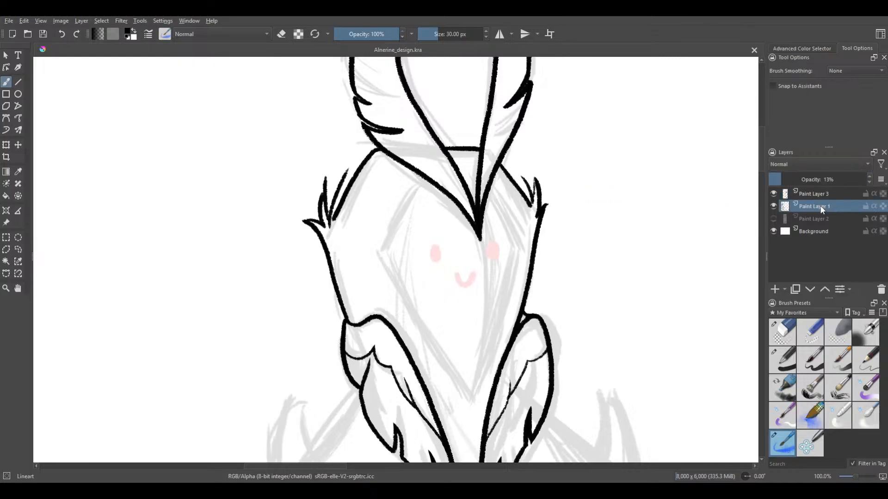
{"action": "left_click", "coordinate": [813, 49]}
{"action": "left_click_drag", "start_coordinate": [825, 87], "coordinate": [845, 103]}
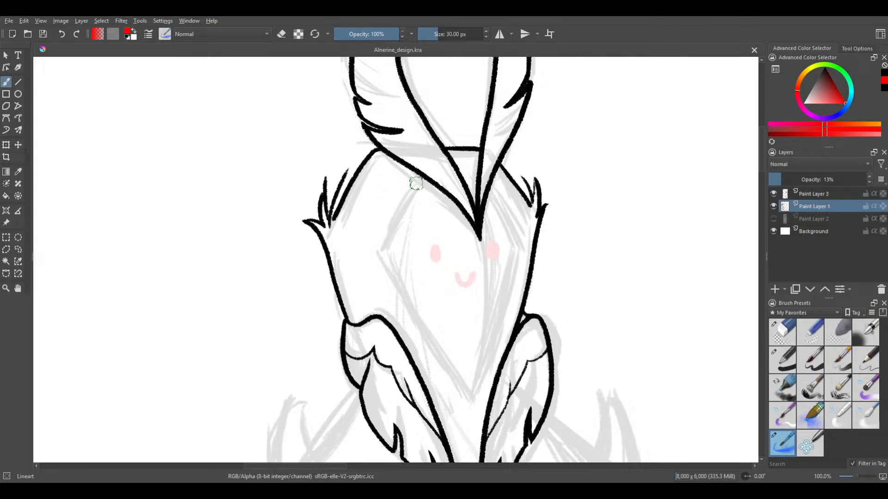
{"action": "left_click_drag", "start_coordinate": [417, 175], "coordinate": [383, 222]}
{"action": "left_click_drag", "start_coordinate": [403, 190], "coordinate": [375, 235]}
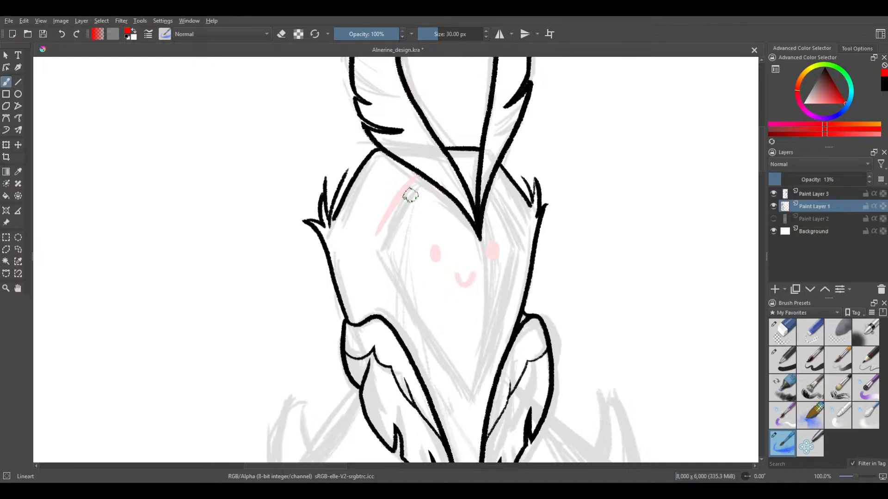
{"action": "left_click_drag", "start_coordinate": [390, 217], "coordinate": [371, 249]}
{"action": "mouse_move", "coordinate": [391, 208]}
{"action": "left_mouse_down"}
{"action": "mouse_move", "coordinate": [367, 246]}
{"action": "mouse_move", "coordinate": [405, 308]}
{"action": "left_mouse_up"}
{"action": "mouse_move", "coordinate": [365, 252]}
{"action": "left_mouse_down"}
{"action": "mouse_move", "coordinate": [446, 369]}
{"action": "mouse_move", "coordinate": [401, 315]}
{"action": "mouse_move", "coordinate": [452, 398]}
{"action": "mouse_move", "coordinate": [417, 342]}
{"action": "mouse_move", "coordinate": [443, 364]}
{"action": "mouse_move", "coordinate": [437, 369]}
{"action": "mouse_move", "coordinate": [461, 400]}
{"action": "mouse_move", "coordinate": [441, 379]}
{"action": "mouse_move", "coordinate": [465, 429]}
{"action": "left_mouse_up"}
{"action": "left_click_drag", "start_coordinate": [410, 326], "coordinate": [380, 264]}
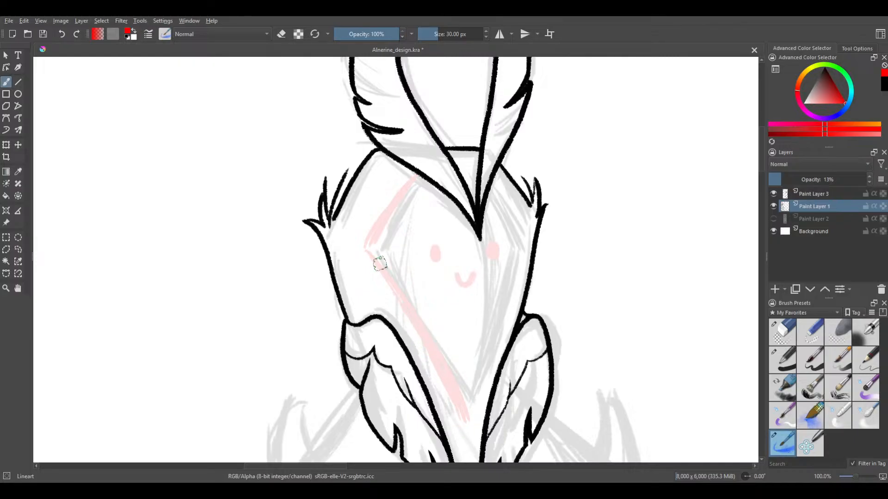
Complete the red face sketch with its right edge from the chin point up to the crest
{"action": "left_click_drag", "start_coordinate": [469, 413], "coordinate": [487, 365]}
{"action": "left_click_drag", "start_coordinate": [491, 357], "coordinate": [525, 239]}
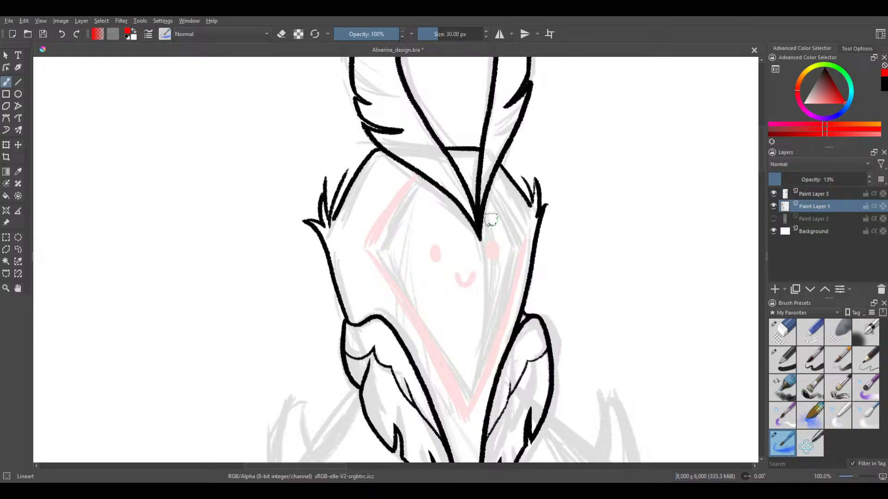
{"action": "left_click_drag", "start_coordinate": [493, 183], "coordinate": [521, 215]}
On Paint Layer 3, ink in black the face outline's short edge beneath the crest's left side, redoing unsuitable strokes
{"action": "left_click", "coordinate": [832, 194]}
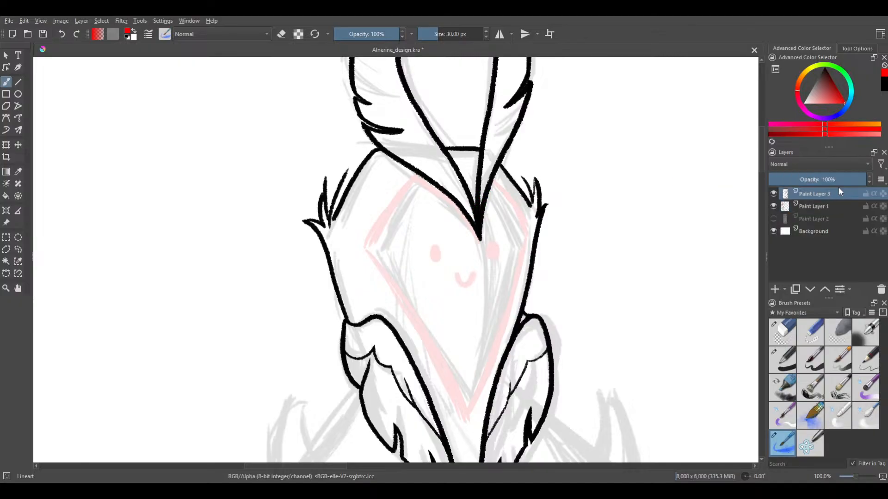
{"action": "left_click", "coordinate": [824, 70]}
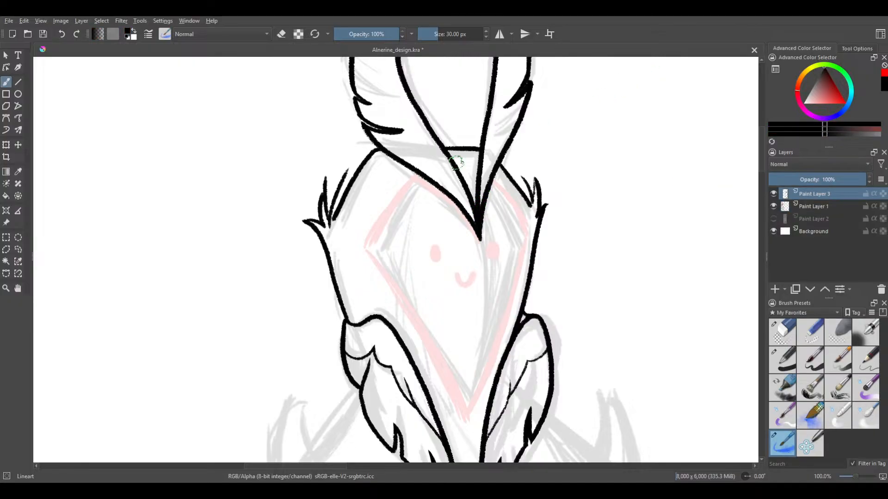
{"action": "mouse_move", "coordinate": [418, 211]}
{"action": "left_mouse_down"}
{"action": "mouse_move", "coordinate": [461, 164]}
{"action": "mouse_move", "coordinate": [481, 173]}
{"action": "left_mouse_up"}
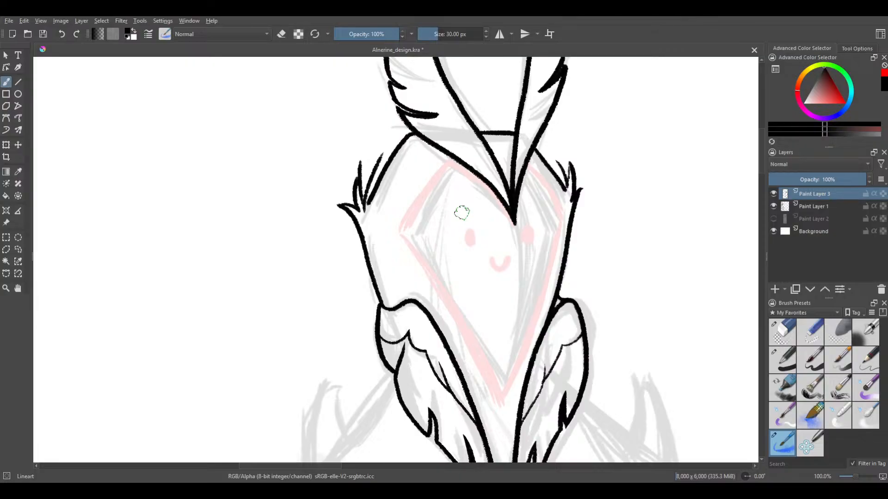
{"action": "scroll", "coordinate": [445, 178], "scroll_direction": "up", "scroll_amount": 1}
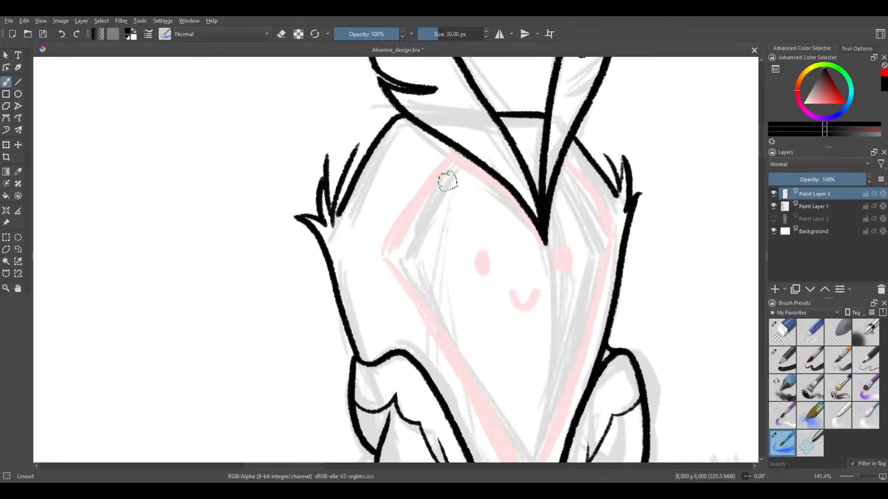
{"action": "scroll", "coordinate": [447, 181], "scroll_direction": "up", "scroll_amount": 1}
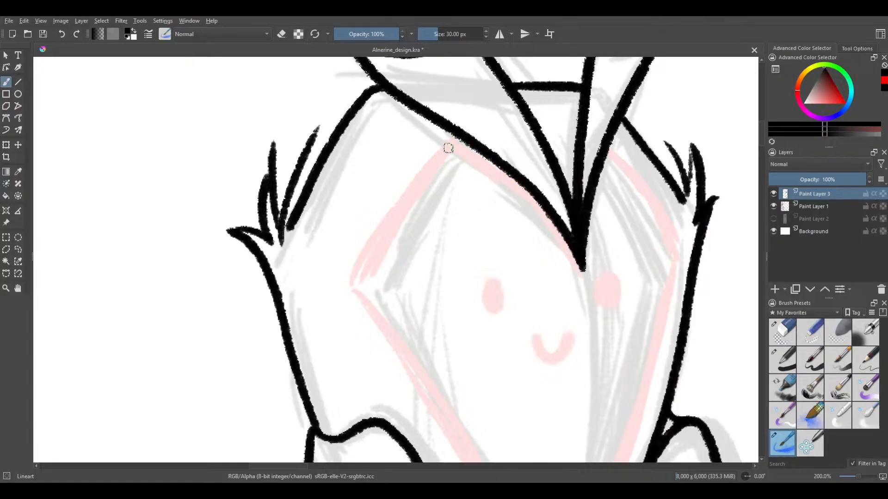
{"action": "mouse_move", "coordinate": [448, 147]}
{"action": "left_mouse_down"}
{"action": "mouse_move", "coordinate": [505, 175]}
{"action": "mouse_move", "coordinate": [518, 191]}
{"action": "left_mouse_up"}
{"action": "key", "text": "ctrl+z"}
{"action": "mouse_move", "coordinate": [451, 149]}
{"action": "left_mouse_down"}
{"action": "mouse_move", "coordinate": [507, 187]}
{"action": "mouse_move", "coordinate": [563, 253]}
{"action": "left_mouse_up"}
{"action": "key", "text": "ctrl+z"}
{"action": "mouse_move", "coordinate": [450, 146]}
{"action": "left_mouse_down"}
{"action": "mouse_move", "coordinate": [517, 193]}
{"action": "mouse_move", "coordinate": [573, 266]}
{"action": "left_mouse_up"}
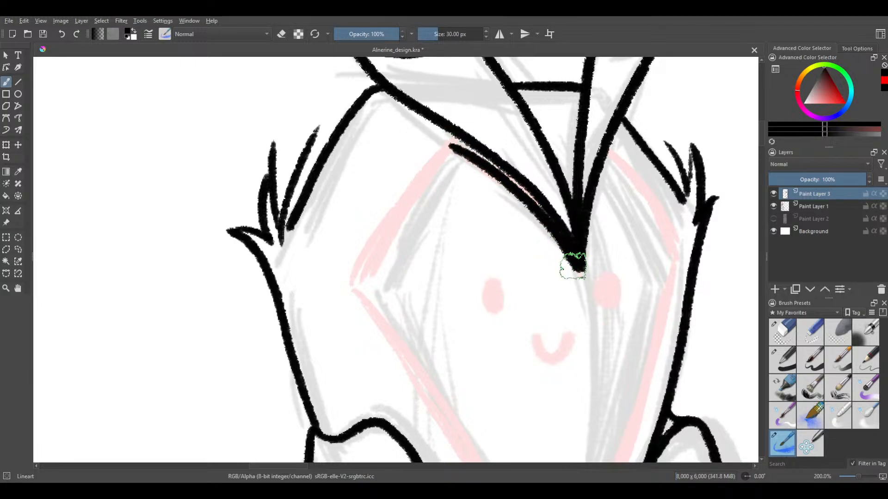
{"action": "key", "text": "ctrl+z"}
{"action": "left_click_drag", "start_coordinate": [451, 144], "coordinate": [531, 210]}
{"action": "key", "text": "ctrl+z"}
{"action": "mouse_move", "coordinate": [450, 146]}
{"action": "left_mouse_down"}
{"action": "mouse_move", "coordinate": [511, 185]}
{"action": "mouse_move", "coordinate": [572, 255]}
{"action": "left_mouse_up"}
{"action": "key", "text": "ctrl+z"}
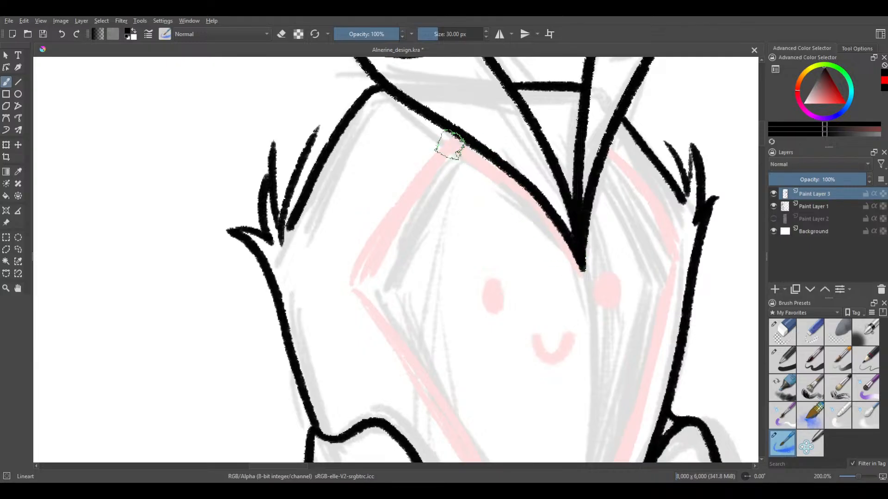
{"action": "mouse_move", "coordinate": [449, 144]}
{"action": "left_mouse_down"}
{"action": "mouse_move", "coordinate": [504, 176]}
{"action": "mouse_move", "coordinate": [568, 245]}
{"action": "mouse_move", "coordinate": [581, 272]}
{"action": "left_mouse_up"}
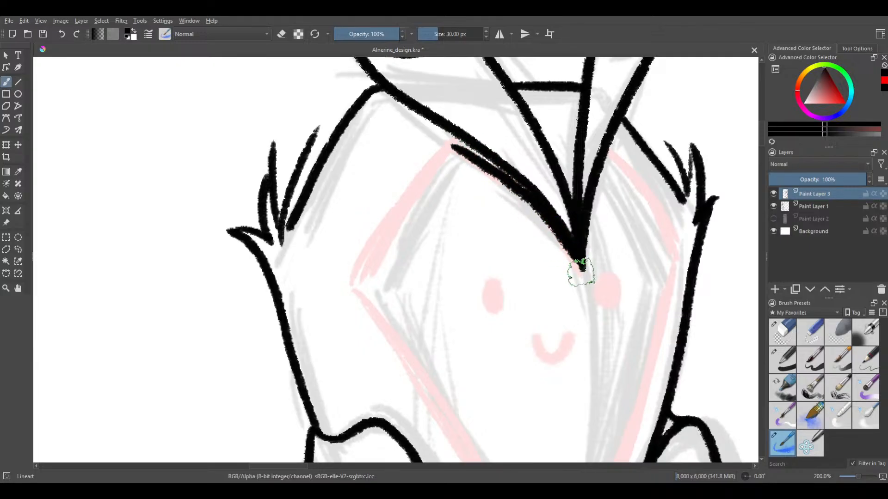
{"action": "key", "text": "ctrl+z"}
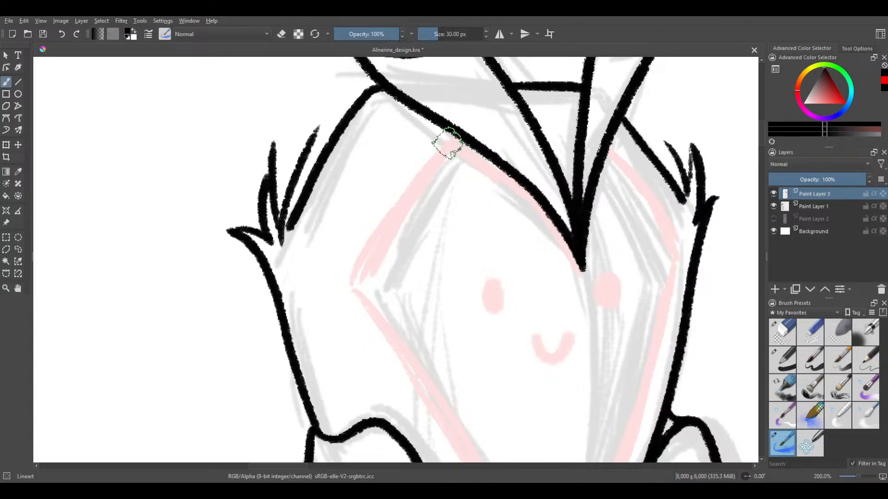
{"action": "left_click_drag", "start_coordinate": [447, 143], "coordinate": [567, 249]}
{"action": "key", "text": "ctrl+z"}
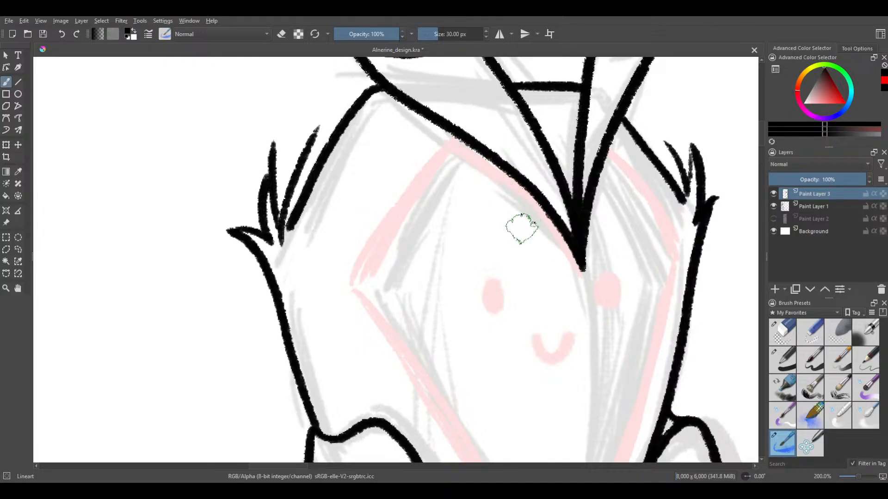
{"action": "scroll", "coordinate": [522, 228], "scroll_direction": "down", "scroll_amount": 1}
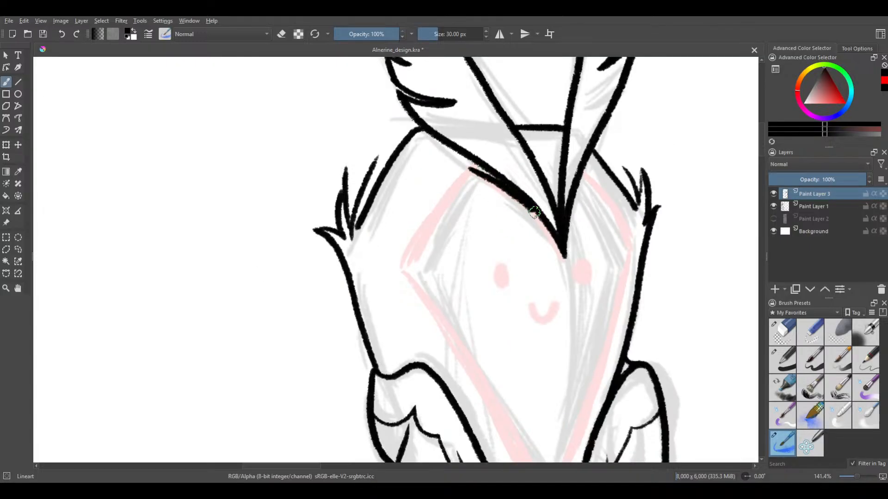
{"action": "left_click_drag", "start_coordinate": [534, 213], "coordinate": [539, 220]}
{"action": "key", "text": "ctrl+z"}
{"action": "mouse_move", "coordinate": [470, 171]}
{"action": "left_mouse_down"}
{"action": "mouse_move", "coordinate": [526, 205]}
{"action": "mouse_move", "coordinate": [548, 193]}
{"action": "left_mouse_up"}
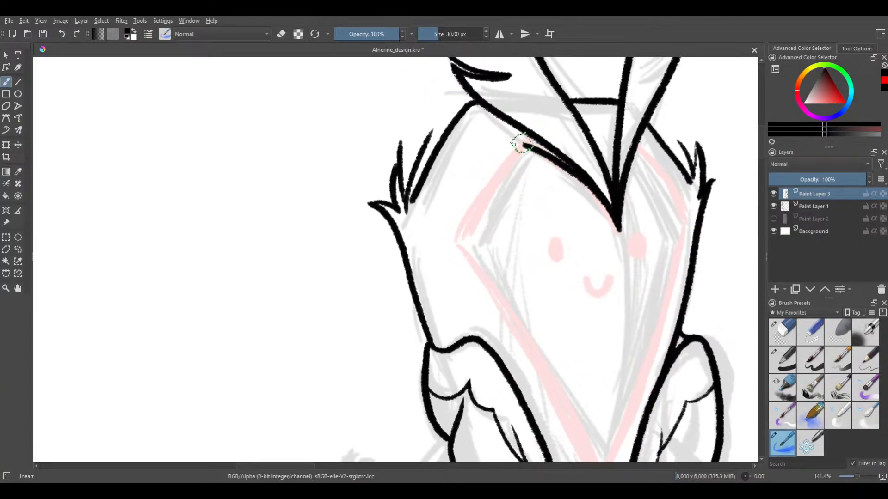
Ink the face outline's upper-left edge from the peak under the crest down to the left corner, undoing unsuitable strokes
{"action": "left_click_drag", "start_coordinate": [523, 144], "coordinate": [481, 201]}
{"action": "key", "text": "ctrl+z"}
{"action": "left_click_drag", "start_coordinate": [511, 152], "coordinate": [461, 228]}
{"action": "key", "text": "ctrl+z"}
{"action": "left_click_drag", "start_coordinate": [520, 144], "coordinate": [462, 222]}
{"action": "key", "text": "ctrl+z"}
{"action": "left_click_drag", "start_coordinate": [523, 144], "coordinate": [464, 237]}
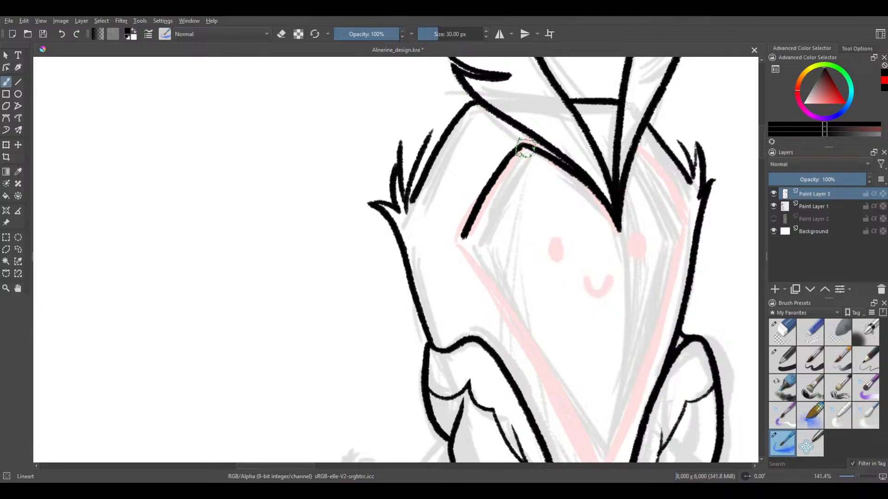
{"action": "key", "text": "ctrl+z"}
{"action": "left_click_drag", "start_coordinate": [523, 145], "coordinate": [462, 242]}
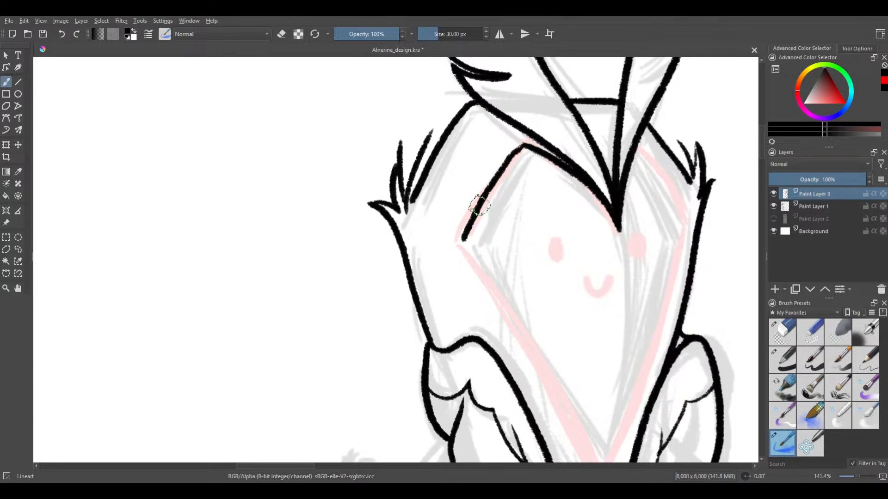
{"action": "mouse_move", "coordinate": [483, 171]}
{"action": "left_mouse_down"}
{"action": "mouse_move", "coordinate": [462, 119]}
{"action": "mouse_move", "coordinate": [443, 110]}
{"action": "left_mouse_up"}
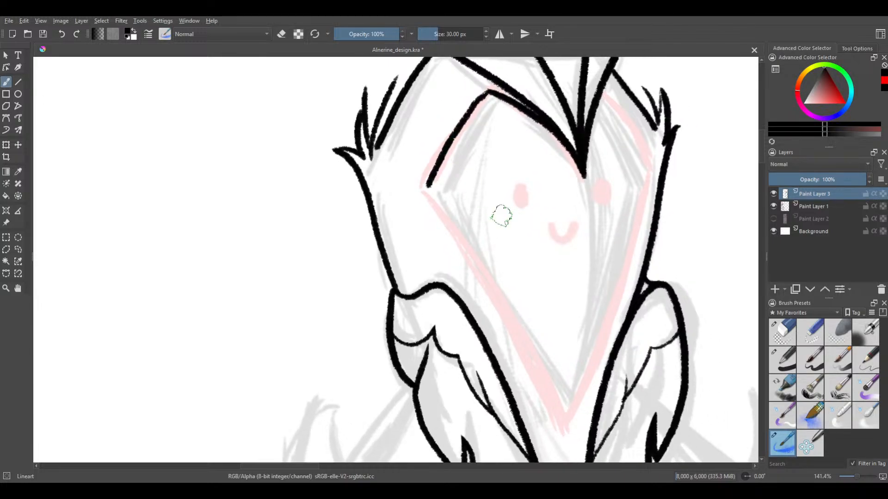
Try to ink the long lower-left edge of the face from its left corner to the chin point without brush smoothing
{"action": "scroll", "coordinate": [495, 210], "scroll_direction": "down", "scroll_amount": 1}
{"action": "left_click_drag", "start_coordinate": [514, 182], "coordinate": [473, 167]}
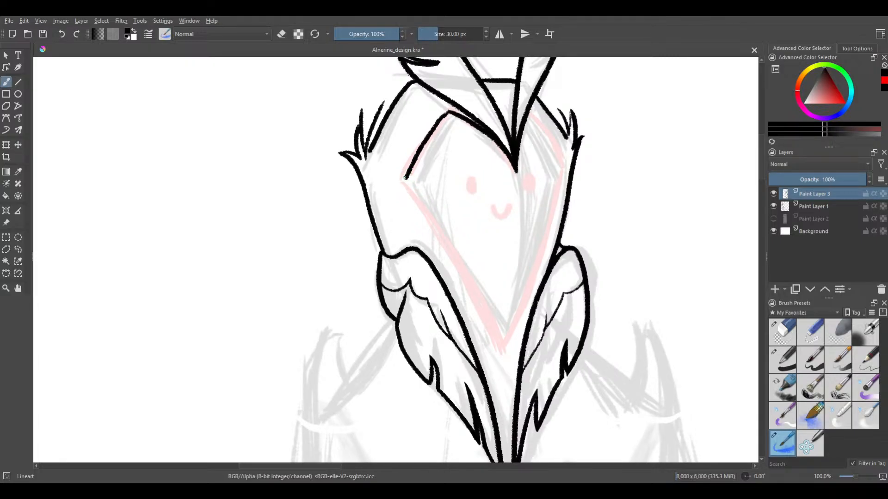
{"action": "left_click_drag", "start_coordinate": [406, 178], "coordinate": [502, 354]}
{"action": "key", "text": "ctrl+z"}
{"action": "left_click_drag", "start_coordinate": [407, 176], "coordinate": [490, 321]}
{"action": "key", "text": "ctrl+z"}
{"action": "mouse_move", "coordinate": [406, 178]}
{"action": "left_mouse_down"}
{"action": "mouse_move", "coordinate": [458, 255]}
{"action": "mouse_move", "coordinate": [495, 340]}
{"action": "left_mouse_up"}
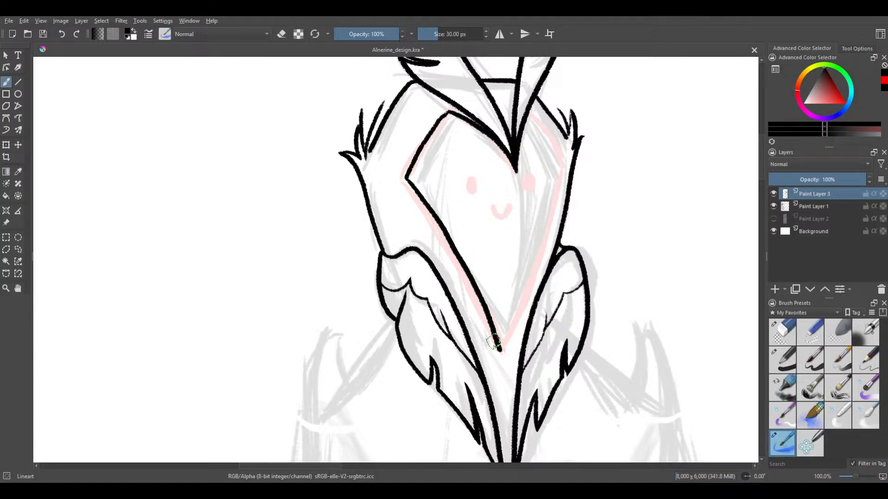
{"action": "key", "text": "ctrl+z"}
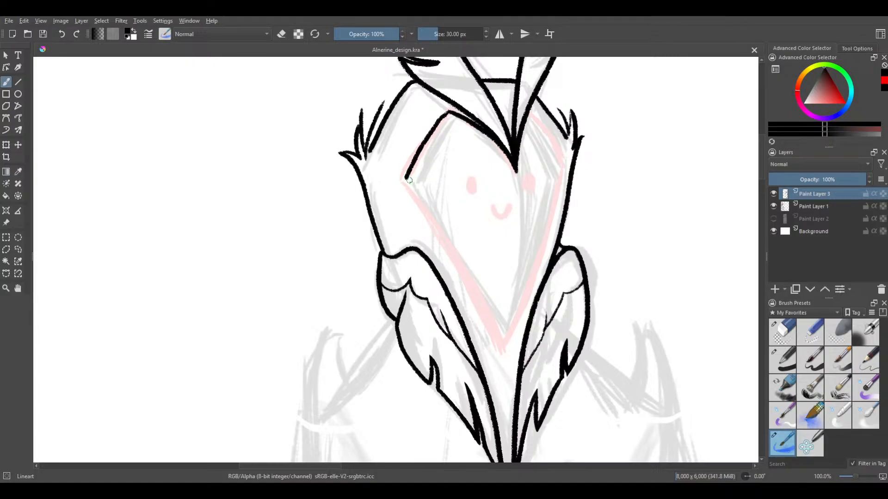
{"action": "mouse_move", "coordinate": [409, 180]}
{"action": "left_mouse_down"}
{"action": "mouse_move", "coordinate": [441, 220]}
{"action": "mouse_move", "coordinate": [499, 342]}
{"action": "left_mouse_up"}
{"action": "key", "text": "ctrl+z"}
{"action": "scroll", "coordinate": [422, 195], "scroll_direction": "down", "scroll_amount": 1}
{"action": "left_click_drag", "start_coordinate": [431, 207], "coordinate": [470, 285]}
{"action": "key", "text": "ctrl+z"}
{"action": "left_click_drag", "start_coordinate": [410, 183], "coordinate": [473, 290]}
{"action": "key", "text": "ctrl+z"}
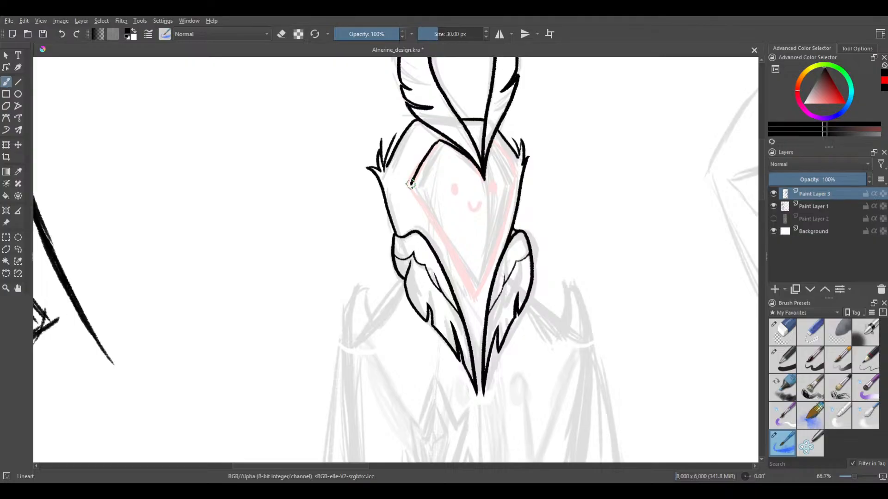
{"action": "left_click_drag", "start_coordinate": [415, 189], "coordinate": [469, 292]}
{"action": "key", "text": "ctrl+z"}
{"action": "left_click_drag", "start_coordinate": [435, 206], "coordinate": [462, 250]}
{"action": "key", "text": "ctrl+z"}
{"action": "left_click_drag", "start_coordinate": [422, 196], "coordinate": [474, 280]}
{"action": "key", "text": "ctrl+z"}
{"action": "left_click_drag", "start_coordinate": [429, 211], "coordinate": [473, 293]}
{"action": "key", "text": "ctrl+z"}
{"action": "left_click_drag", "start_coordinate": [413, 187], "coordinate": [461, 263]}
{"action": "key", "text": "ctrl+z"}
{"action": "left_click_drag", "start_coordinate": [410, 183], "coordinate": [478, 299]}
{"action": "key", "text": "ctrl+z"}
{"action": "left_click_drag", "start_coordinate": [426, 208], "coordinate": [463, 270]}
{"action": "key", "text": "ctrl+z"}
{"action": "left_click_drag", "start_coordinate": [420, 196], "coordinate": [455, 249]}
{"action": "key", "text": "ctrl+z"}
{"action": "left_click_drag", "start_coordinate": [439, 218], "coordinate": [469, 273]}
{"action": "key", "text": "ctrl+z"}
Set brush smoothing to Weighted and ink the face's long lower-left edge down to the chin point, redoing unsuitable strokes
{"action": "left_click", "coordinate": [856, 49]}
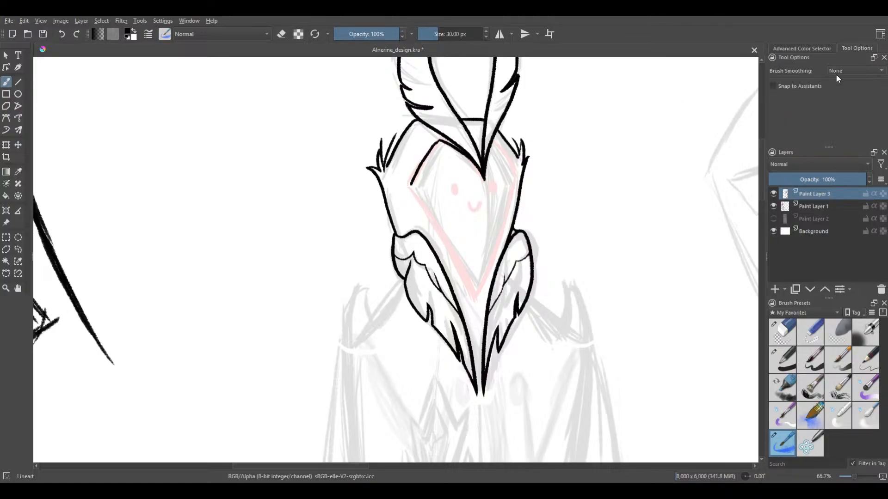
{"action": "left_click", "coordinate": [839, 93]}
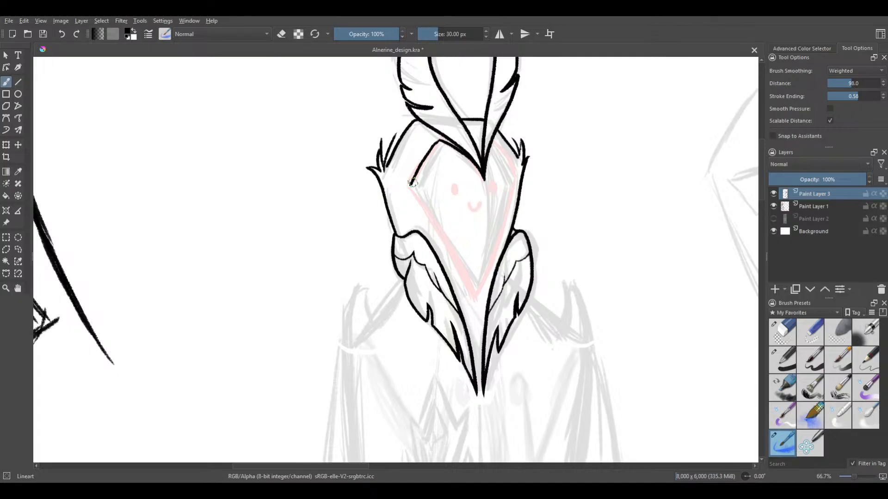
{"action": "scroll", "coordinate": [414, 186], "scroll_direction": "up", "scroll_amount": 1}
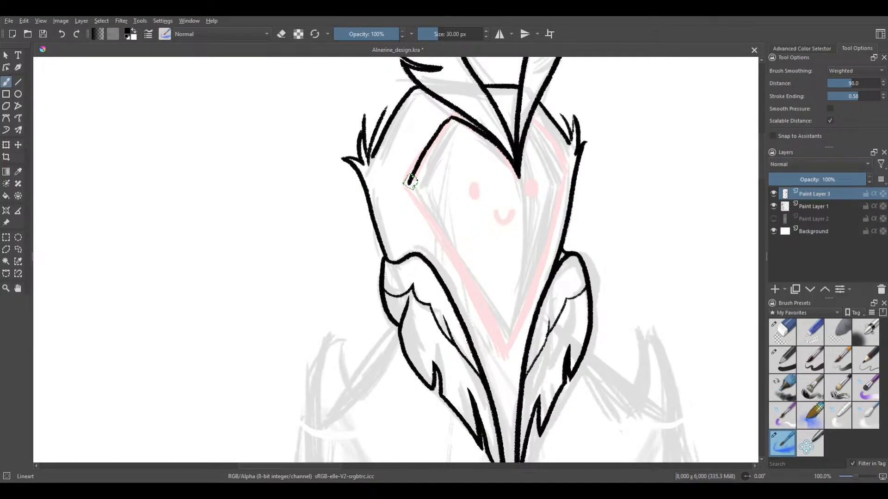
{"action": "left_click_drag", "start_coordinate": [425, 204], "coordinate": [504, 352]}
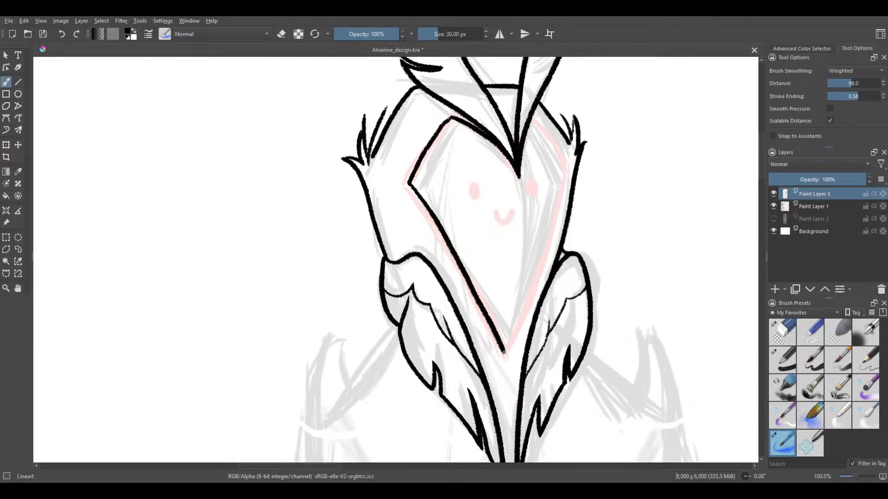
{"action": "key", "text": "ctrl+z"}
{"action": "left_click_drag", "start_coordinate": [408, 183], "coordinate": [492, 330]}
{"action": "key", "text": "ctrl+z"}
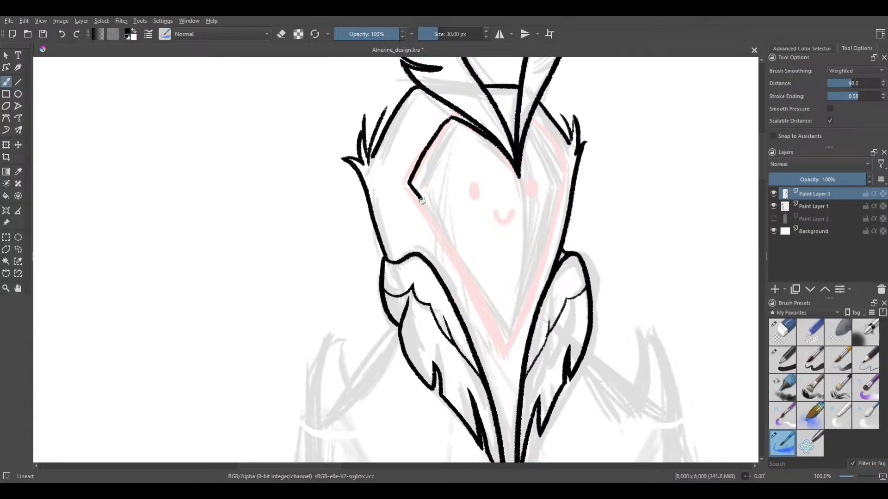
{"action": "left_click_drag", "start_coordinate": [422, 200], "coordinate": [465, 264]}
{"action": "key", "text": "ctrl+z"}
{"action": "mouse_move", "coordinate": [408, 183]}
{"action": "left_mouse_down"}
{"action": "mouse_move", "coordinate": [445, 237]}
{"action": "mouse_move", "coordinate": [493, 334]}
{"action": "left_mouse_up"}
{"action": "key", "text": "ctrl+z"}
{"action": "left_click_drag", "start_coordinate": [408, 184], "coordinate": [483, 314]}
{"action": "key", "text": "ctrl+z"}
{"action": "left_click_drag", "start_coordinate": [407, 183], "coordinate": [474, 282]}
{"action": "key", "text": "ctrl+z"}
{"action": "mouse_move", "coordinate": [409, 184]}
{"action": "left_mouse_down"}
{"action": "mouse_move", "coordinate": [472, 280]}
{"action": "mouse_move", "coordinate": [502, 354]}
{"action": "left_mouse_up"}
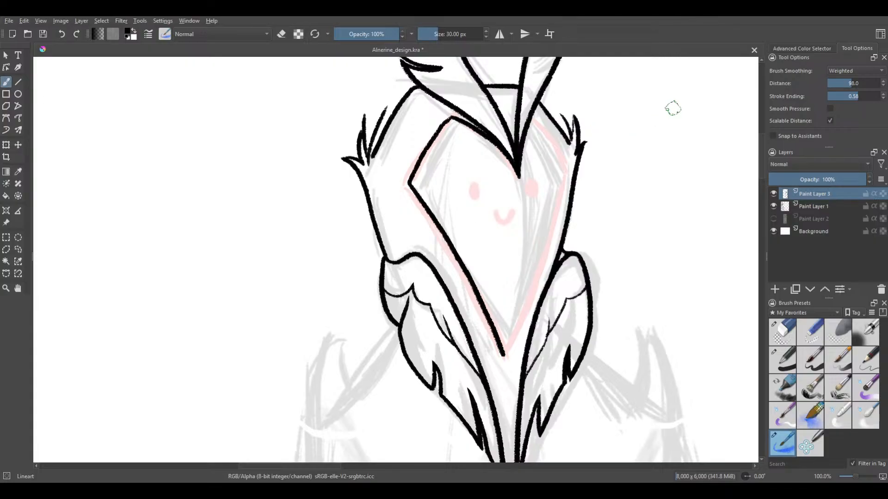
Ink the face outline's upper-right edge curving from the crest down to the right corner, undoing unsuitable strokes
{"action": "left_click_drag", "start_coordinate": [603, 90], "coordinate": [525, 159]}
{"action": "scroll", "coordinate": [485, 224], "scroll_direction": "up", "scroll_amount": 1}
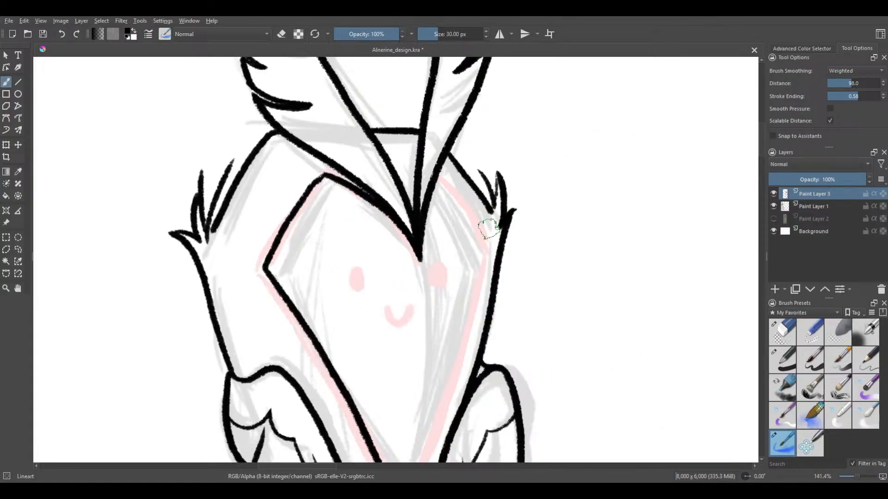
{"action": "left_click_drag", "start_coordinate": [437, 176], "coordinate": [472, 221]}
{"action": "key", "text": "ctrl+z"}
{"action": "left_click_drag", "start_coordinate": [436, 172], "coordinate": [482, 247]}
{"action": "key", "text": "ctrl+z"}
{"action": "left_click_drag", "start_coordinate": [435, 172], "coordinate": [476, 233]}
{"action": "key", "text": "ctrl+z"}
{"action": "left_click_drag", "start_coordinate": [436, 173], "coordinate": [481, 252]}
{"action": "key", "text": "ctrl+z"}
{"action": "mouse_move", "coordinate": [433, 174]}
{"action": "left_mouse_down"}
{"action": "mouse_move", "coordinate": [494, 257]}
{"action": "mouse_move", "coordinate": [570, 215]}
{"action": "mouse_move", "coordinate": [487, 228]}
{"action": "mouse_move", "coordinate": [636, 249]}
{"action": "mouse_move", "coordinate": [609, 384]}
{"action": "left_mouse_up"}
{"action": "key", "text": "ctrl+z"}
{"action": "mouse_move", "coordinate": [544, 113]}
{"action": "left_mouse_down"}
{"action": "mouse_move", "coordinate": [529, 168]}
{"action": "mouse_move", "coordinate": [703, 301]}
{"action": "mouse_move", "coordinate": [575, 436]}
{"action": "mouse_move", "coordinate": [585, 160]}
{"action": "mouse_move", "coordinate": [698, 220]}
{"action": "mouse_move", "coordinate": [582, 365]}
{"action": "mouse_move", "coordinate": [535, 304]}
{"action": "mouse_move", "coordinate": [666, 170]}
{"action": "mouse_move", "coordinate": [615, 133]}
{"action": "mouse_move", "coordinate": [554, 294]}
{"action": "mouse_move", "coordinate": [673, 303]}
{"action": "mouse_move", "coordinate": [638, 360]}
{"action": "left_mouse_up"}
{"action": "key", "text": "ctrl+z"}
{"action": "left_click_drag", "start_coordinate": [437, 178], "coordinate": [471, 222]}
{"action": "key", "text": "ctrl+z"}
{"action": "left_click_drag", "start_coordinate": [434, 175], "coordinate": [484, 229]}
{"action": "key", "text": "ctrl+z"}
{"action": "left_click_drag", "start_coordinate": [433, 169], "coordinate": [481, 246]}
{"action": "left_click_drag", "start_coordinate": [543, 234], "coordinate": [566, 140]}
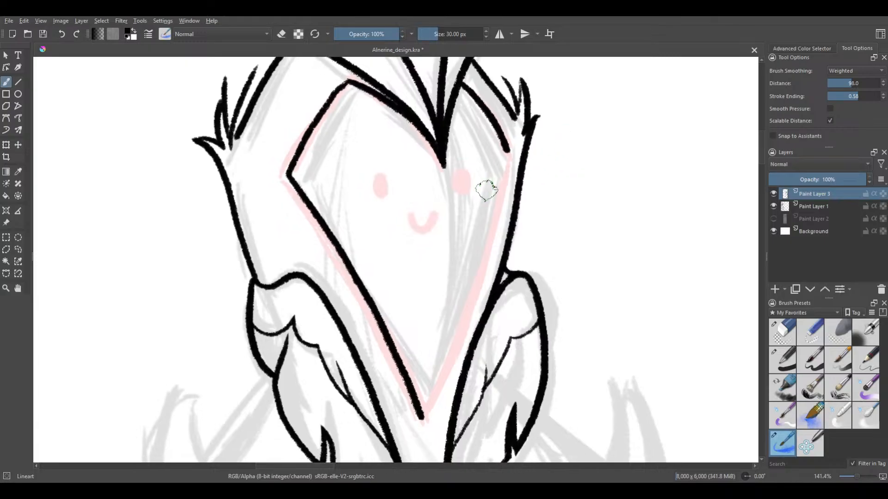
{"action": "scroll", "coordinate": [502, 174], "scroll_direction": "down", "scroll_amount": 1}
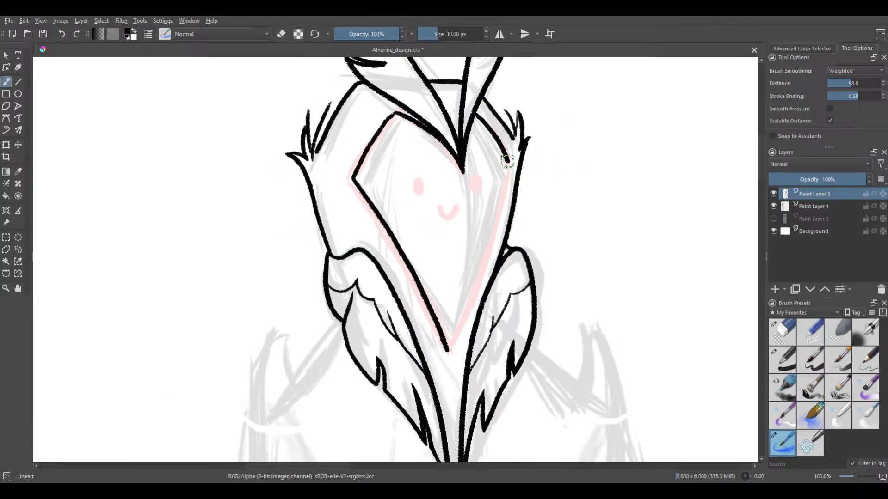
Try to ink the face's long lower-right edge from the right corner toward the chin point, undoing each unsuitable stroke
{"action": "left_click_drag", "start_coordinate": [508, 171], "coordinate": [494, 217]}
{"action": "key", "text": "ctrl+z"}
{"action": "mouse_move", "coordinate": [508, 160]}
{"action": "left_mouse_down"}
{"action": "mouse_move", "coordinate": [477, 264]}
{"action": "mouse_move", "coordinate": [508, 160]}
{"action": "mouse_move", "coordinate": [498, 229]}
{"action": "mouse_move", "coordinate": [506, 160]}
{"action": "mouse_move", "coordinate": [486, 246]}
{"action": "left_mouse_up"}
{"action": "key", "text": "ctrl+z"}
{"action": "key", "text": "ctrl+z"}
{"action": "key", "text": "ctrl+z"}
{"action": "mouse_move", "coordinate": [507, 159]}
{"action": "left_mouse_down"}
{"action": "mouse_move", "coordinate": [493, 244]}
{"action": "mouse_move", "coordinate": [453, 334]}
{"action": "left_mouse_up"}
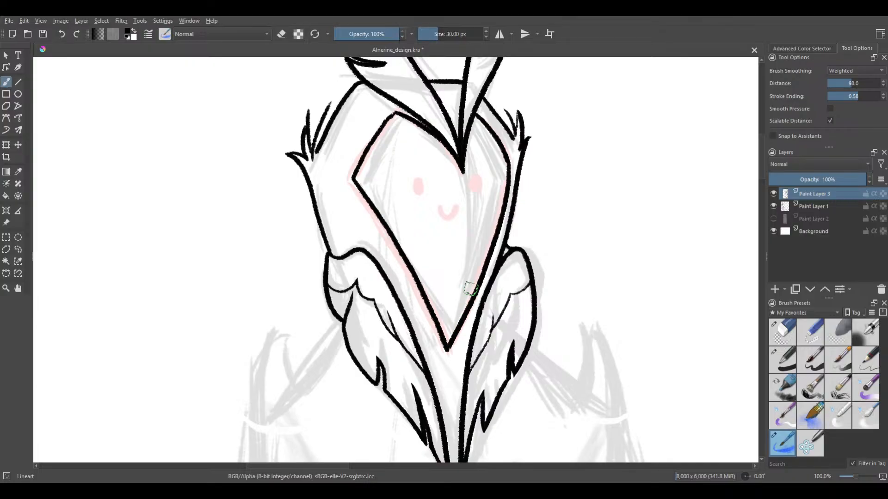
{"action": "scroll", "coordinate": [551, 138], "scroll_direction": "down", "scroll_amount": 2}
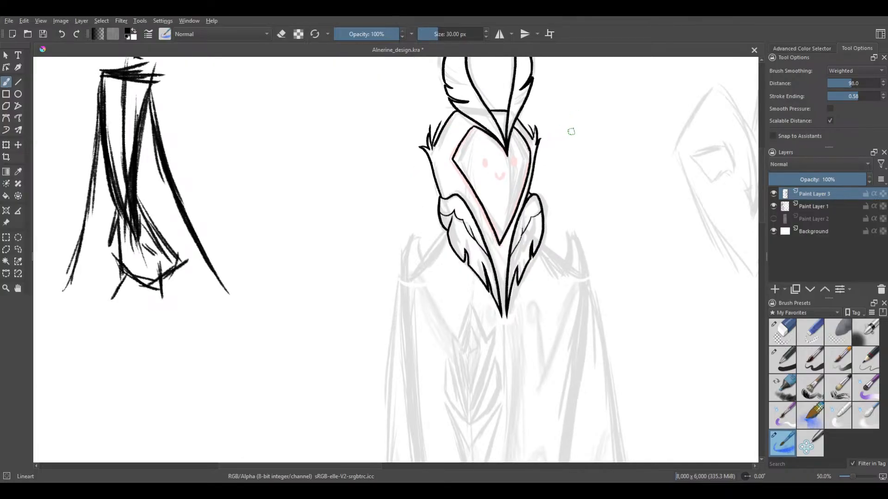
{"action": "scroll", "coordinate": [577, 113], "scroll_direction": "up", "scroll_amount": 3}
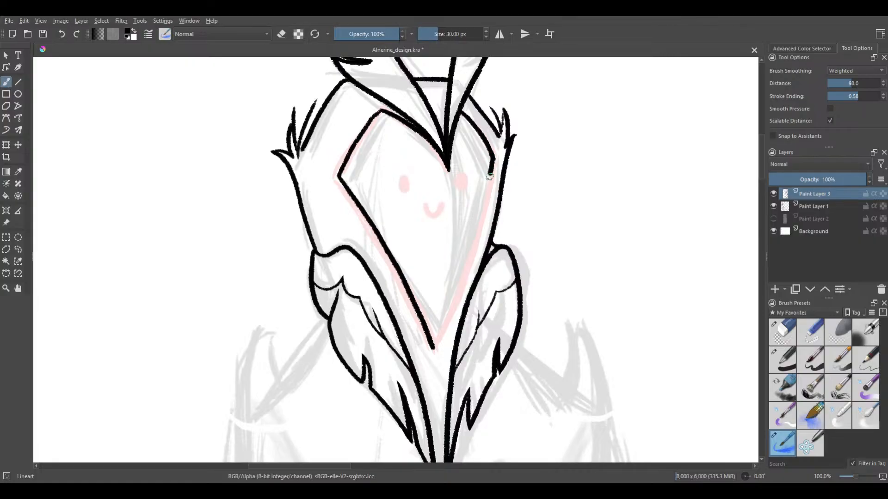
{"action": "key", "text": "ctrl+z"}
{"action": "left_click_drag", "start_coordinate": [492, 159], "coordinate": [482, 216]}
{"action": "key", "text": "ctrl+z"}
{"action": "left_click_drag", "start_coordinate": [492, 158], "coordinate": [479, 218]}
{"action": "key", "text": "ctrl+z"}
{"action": "left_click_drag", "start_coordinate": [492, 160], "coordinate": [432, 348]}
{"action": "key", "text": "ctrl+z"}
{"action": "left_click_drag", "start_coordinate": [493, 163], "coordinate": [447, 297]}
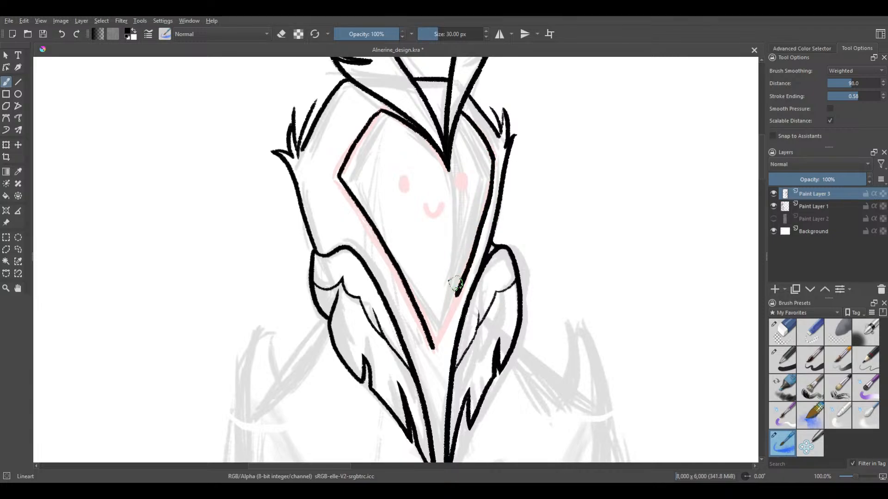
{"action": "key", "text": "ctrl+z"}
{"action": "mouse_move", "coordinate": [492, 157]}
{"action": "left_mouse_down"}
{"action": "mouse_move", "coordinate": [472, 253]}
{"action": "mouse_move", "coordinate": [433, 347]}
{"action": "left_mouse_up"}
{"action": "key", "text": "ctrl+z"}
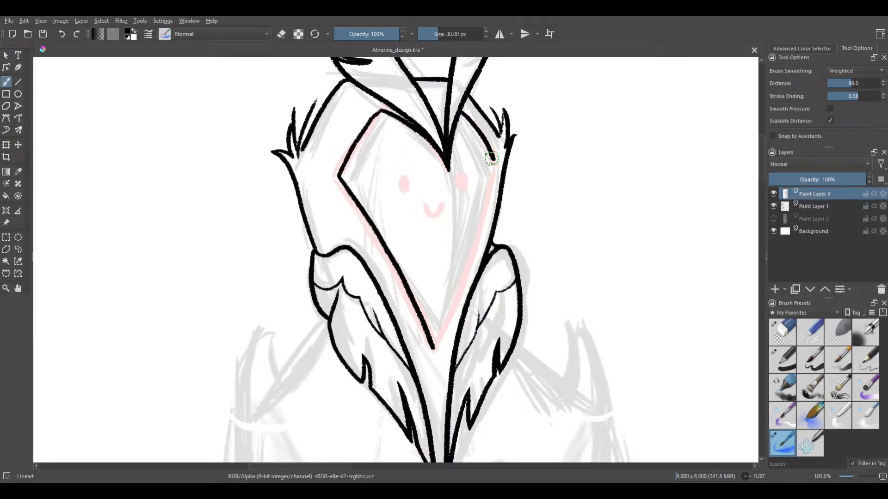
{"action": "left_click_drag", "start_coordinate": [485, 197], "coordinate": [469, 233]}
{"action": "key", "text": "ctrl+z"}
{"action": "left_click_drag", "start_coordinate": [492, 158], "coordinate": [450, 319]}
{"action": "key", "text": "ctrl+z"}
{"action": "mouse_move", "coordinate": [493, 158]}
{"action": "left_mouse_down"}
{"action": "mouse_move", "coordinate": [470, 256]}
{"action": "mouse_move", "coordinate": [441, 328]}
{"action": "left_mouse_up"}
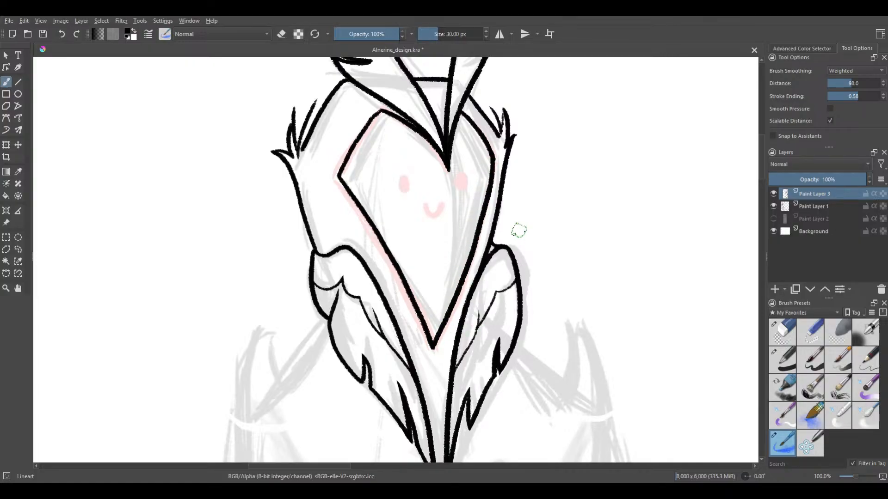
{"action": "key", "text": "ctrl+z"}
{"action": "left_click_drag", "start_coordinate": [489, 185], "coordinate": [470, 260]}
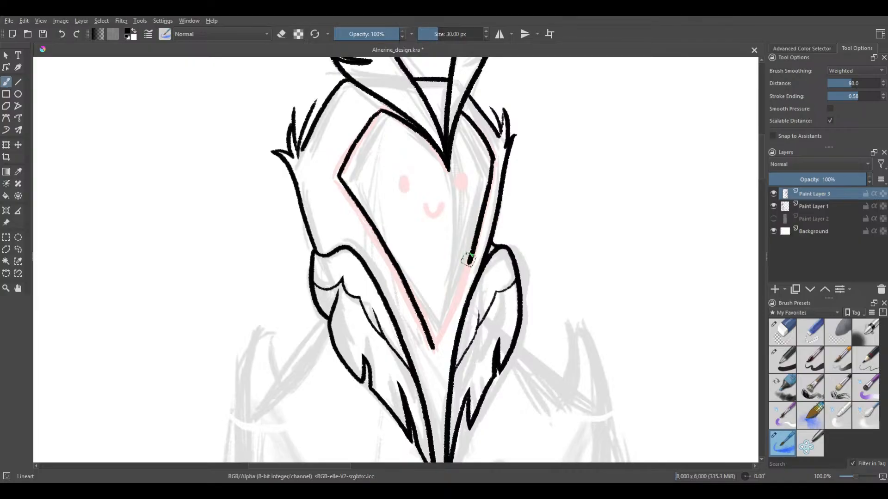
{"action": "key", "text": "ctrl+z"}
{"action": "left_click_drag", "start_coordinate": [493, 159], "coordinate": [470, 258]}
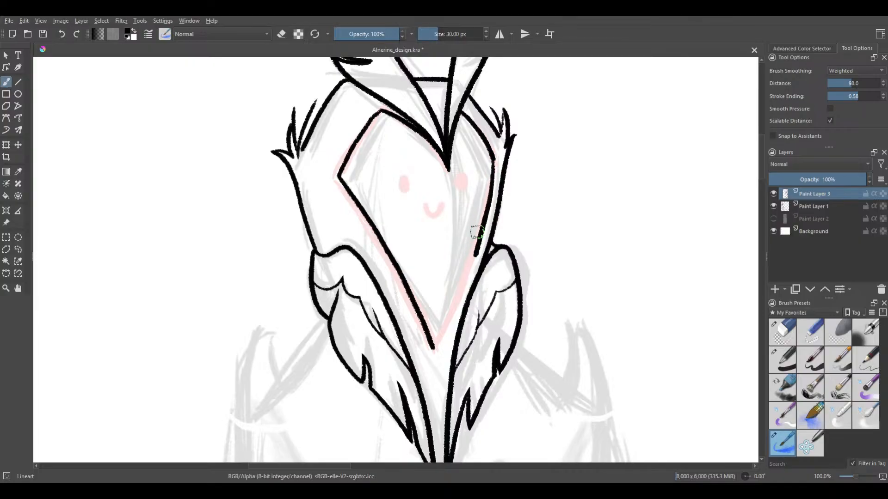
{"action": "key", "text": "ctrl+z"}
{"action": "mouse_move", "coordinate": [493, 157]}
{"action": "left_mouse_down"}
{"action": "mouse_move", "coordinate": [472, 255]}
{"action": "mouse_move", "coordinate": [446, 310]}
{"action": "mouse_move", "coordinate": [492, 157]}
{"action": "mouse_move", "coordinate": [479, 225]}
{"action": "left_mouse_up"}
{"action": "key", "text": "ctrl+z"}
{"action": "key", "text": "ctrl+z"}
Ink the face's long lower-right edge in one stroke from the right corner to the chin point and save the drawing
{"action": "left_click_drag", "start_coordinate": [494, 159], "coordinate": [443, 329]}
{"action": "scroll", "coordinate": [493, 206], "scroll_direction": "down", "scroll_amount": 3}
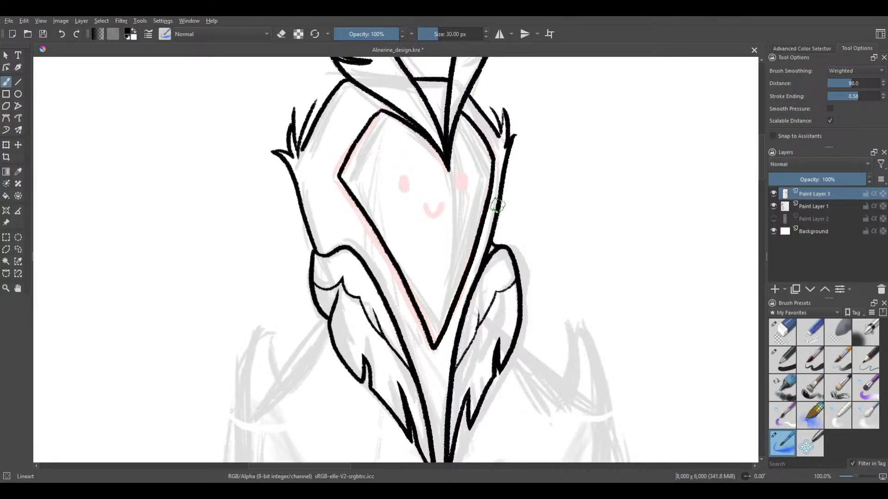
{"action": "scroll", "coordinate": [489, 134], "scroll_direction": "up", "scroll_amount": 1}
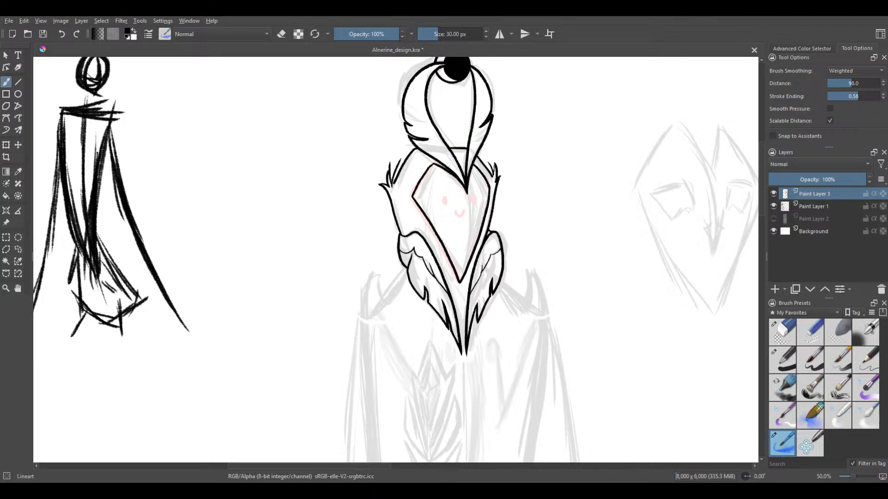
{"action": "key", "text": "ctrl+s"}
Test a brush smoothing distance of 1000 with a looping scribble beside the figure, undo it, and set the distance to 92.3
{"action": "left_click_drag", "start_coordinate": [512, 157], "coordinate": [494, 185]}
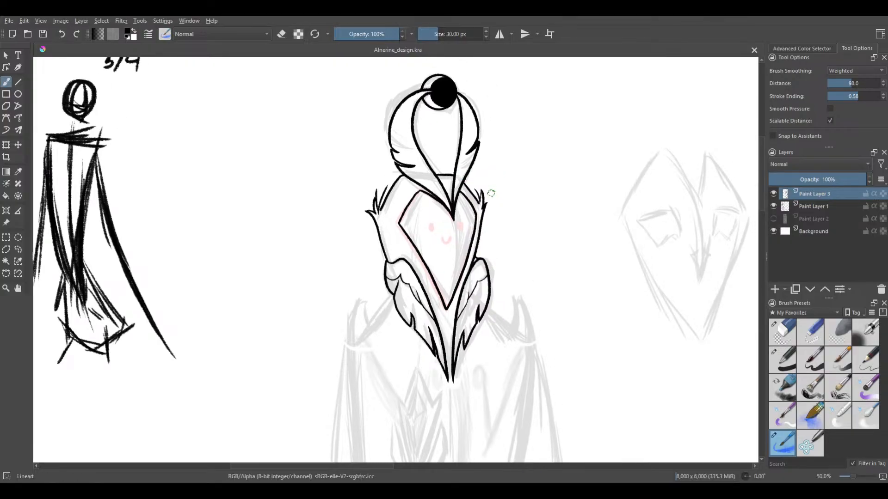
{"action": "mouse_move", "coordinate": [849, 82]}
{"action": "left_mouse_down"}
{"action": "mouse_move", "coordinate": [884, 84]}
{"action": "mouse_move", "coordinate": [877, 106]}
{"action": "mouse_move", "coordinate": [862, 109]}
{"action": "left_mouse_up"}
{"action": "left_click_drag", "start_coordinate": [858, 112], "coordinate": [885, 118]}
{"action": "left_click_drag", "start_coordinate": [867, 84], "coordinate": [883, 84]}
{"action": "mouse_move", "coordinate": [722, 103]}
{"action": "left_mouse_down"}
{"action": "mouse_move", "coordinate": [652, 194]}
{"action": "mouse_move", "coordinate": [613, 291]}
{"action": "mouse_move", "coordinate": [665, 340]}
{"action": "mouse_move", "coordinate": [613, 206]}
{"action": "mouse_move", "coordinate": [645, 173]}
{"action": "mouse_move", "coordinate": [688, 257]}
{"action": "mouse_move", "coordinate": [666, 306]}
{"action": "mouse_move", "coordinate": [578, 231]}
{"action": "mouse_move", "coordinate": [543, 226]}
{"action": "mouse_move", "coordinate": [592, 327]}
{"action": "mouse_move", "coordinate": [640, 392]}
{"action": "left_mouse_up"}
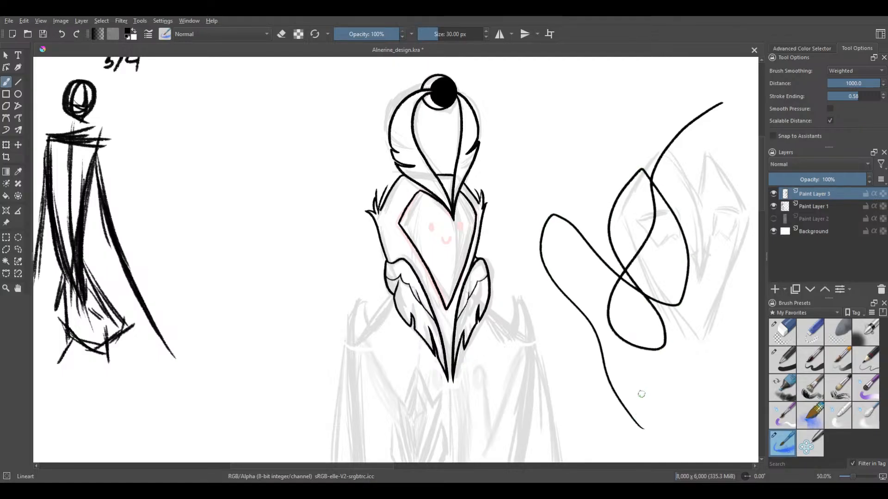
{"action": "key", "text": "ctrl+z"}
{"action": "left_click_drag", "start_coordinate": [865, 84], "coordinate": [864, 84]}
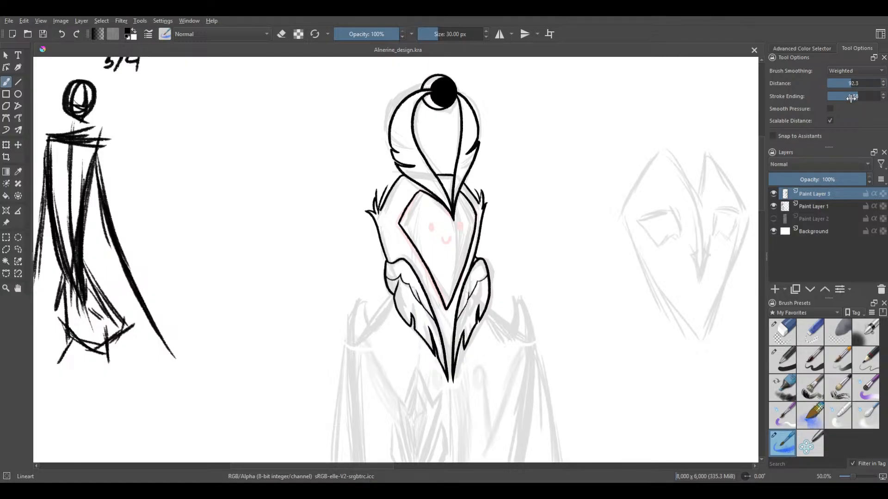
Test a raised stroke ending and one of 0.00 with trial strokes beside the figure, undoing each stroke
{"action": "left_click_drag", "start_coordinate": [853, 102], "coordinate": [883, 107]}
{"action": "mouse_move", "coordinate": [678, 126]}
{"action": "left_mouse_down"}
{"action": "mouse_move", "coordinate": [644, 184]}
{"action": "mouse_move", "coordinate": [668, 225]}
{"action": "mouse_move", "coordinate": [568, 333]}
{"action": "mouse_move", "coordinate": [623, 393]}
{"action": "mouse_move", "coordinate": [618, 183]}
{"action": "mouse_move", "coordinate": [644, 239]}
{"action": "left_mouse_up"}
{"action": "key", "text": "ctrl+z"}
{"action": "left_click_drag", "start_coordinate": [853, 98], "coordinate": [819, 103]}
{"action": "mouse_move", "coordinate": [718, 92]}
{"action": "left_mouse_down"}
{"action": "mouse_move", "coordinate": [646, 167]}
{"action": "mouse_move", "coordinate": [658, 217]}
{"action": "mouse_move", "coordinate": [640, 368]}
{"action": "left_mouse_up"}
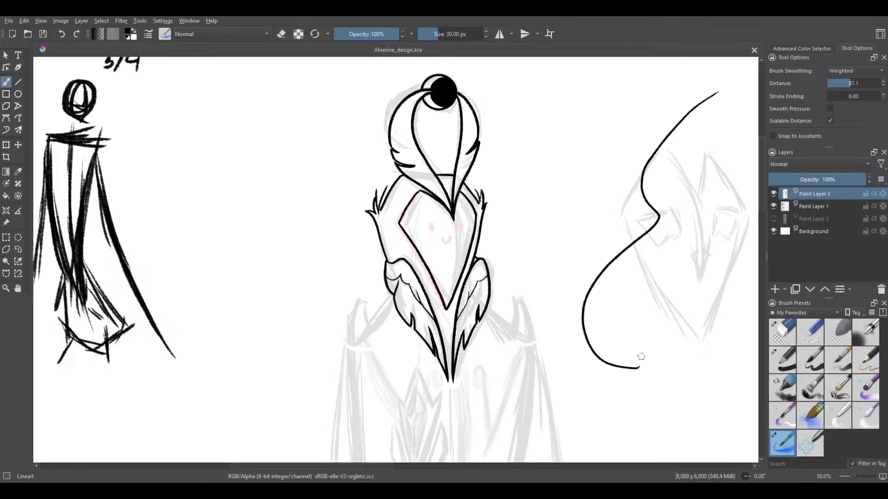
{"action": "key", "text": "ctrl+z"}
Set the smoothing distance to 1000 and scribble trial curves beside the figure with stroke ending at 0.00 and 1.00
{"action": "left_click_drag", "start_coordinate": [848, 83], "coordinate": [885, 90]}
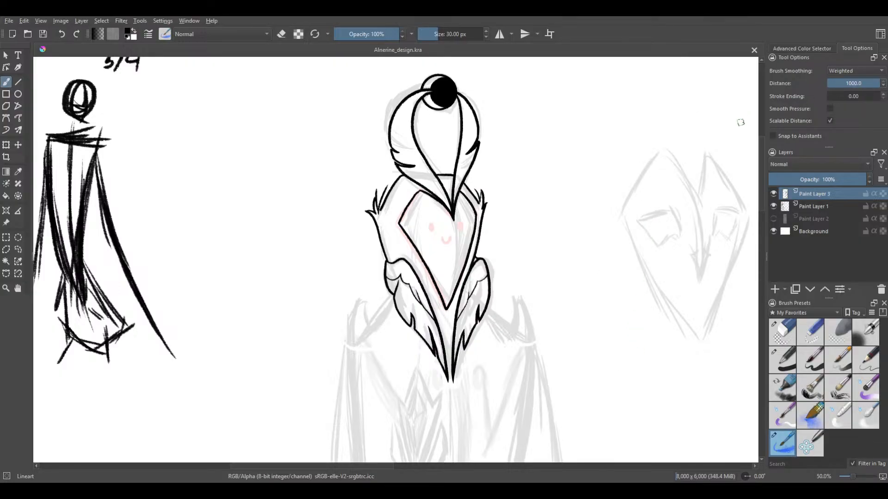
{"action": "mouse_move", "coordinate": [660, 145]}
{"action": "left_mouse_down"}
{"action": "mouse_move", "coordinate": [617, 363]}
{"action": "mouse_move", "coordinate": [630, 367]}
{"action": "left_mouse_up"}
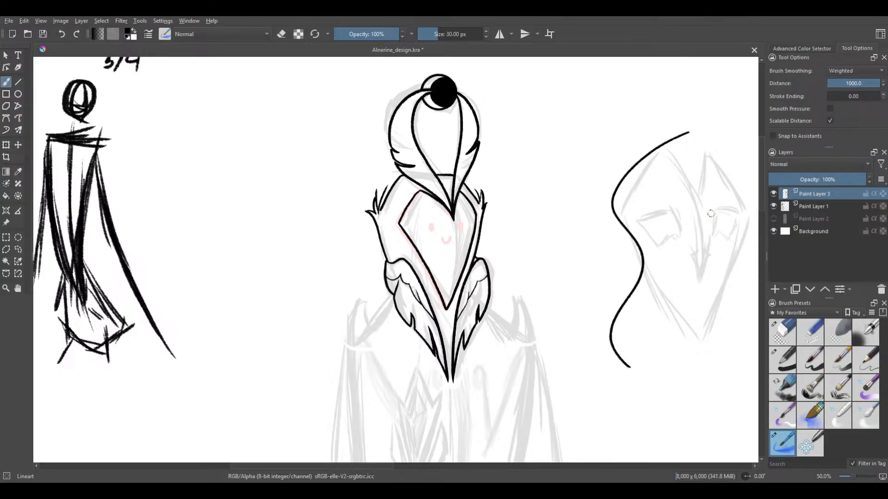
{"action": "left_click_drag", "start_coordinate": [838, 95], "coordinate": [884, 95]}
{"action": "mouse_move", "coordinate": [720, 95]}
{"action": "left_mouse_down"}
{"action": "mouse_move", "coordinate": [668, 119]}
{"action": "mouse_move", "coordinate": [601, 172]}
{"action": "mouse_move", "coordinate": [538, 319]}
{"action": "mouse_move", "coordinate": [662, 279]}
{"action": "mouse_move", "coordinate": [633, 153]}
{"action": "mouse_move", "coordinate": [650, 267]}
{"action": "mouse_move", "coordinate": [714, 272]}
{"action": "left_mouse_up"}
{"action": "mouse_move", "coordinate": [710, 158]}
{"action": "left_mouse_down"}
{"action": "mouse_move", "coordinate": [654, 187]}
{"action": "mouse_move", "coordinate": [633, 344]}
{"action": "mouse_move", "coordinate": [696, 190]}
{"action": "mouse_move", "coordinate": [629, 166]}
{"action": "mouse_move", "coordinate": [593, 247]}
{"action": "mouse_move", "coordinate": [627, 298]}
{"action": "left_mouse_up"}
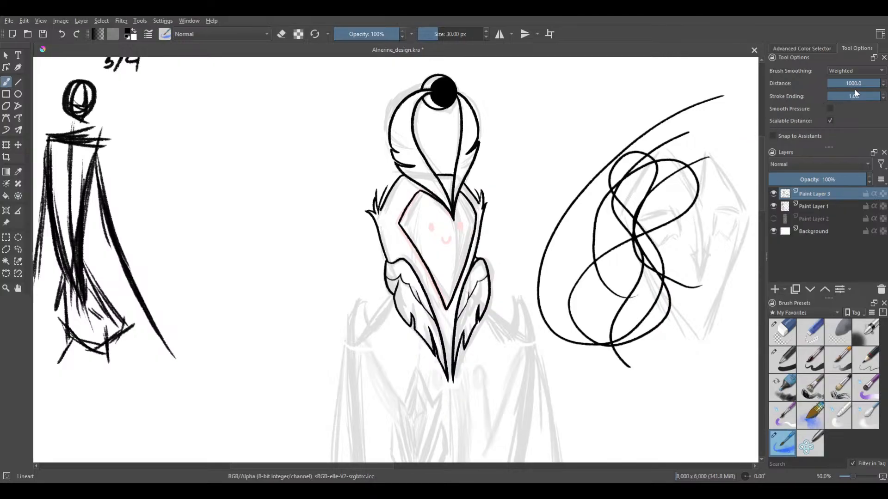
Set the smoothing distance to 92.3 and stroke ending to 0.30, draw a trial stroke, and undo all the test scribbles
{"action": "left_click_drag", "start_coordinate": [857, 84], "coordinate": [850, 91]}
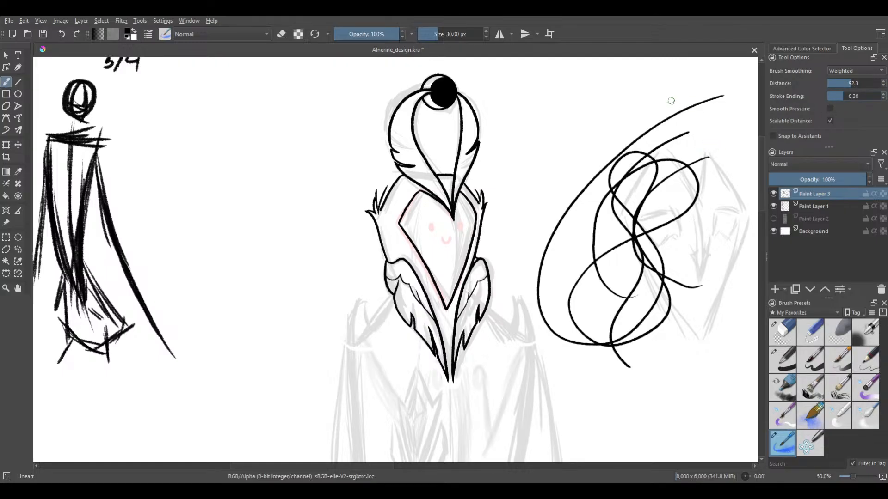
{"action": "mouse_move", "coordinate": [671, 101]}
{"action": "left_mouse_down"}
{"action": "mouse_move", "coordinate": [578, 158]}
{"action": "mouse_move", "coordinate": [638, 440]}
{"action": "mouse_move", "coordinate": [680, 462]}
{"action": "left_mouse_up"}
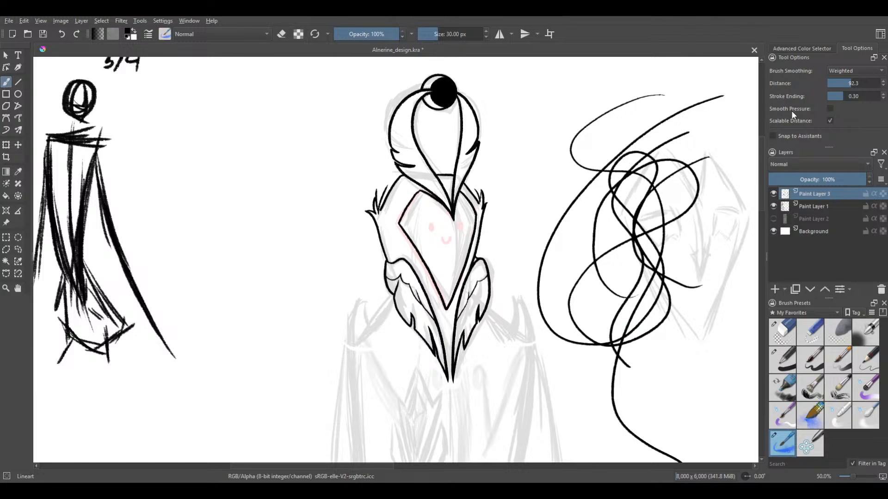
{"action": "key", "text": "ctrl+z"}
{"action": "key", "text": "ctrl+z"}
{"action": "key", "text": "ctrl+z"}
{"action": "key", "text": "ctrl+z"}
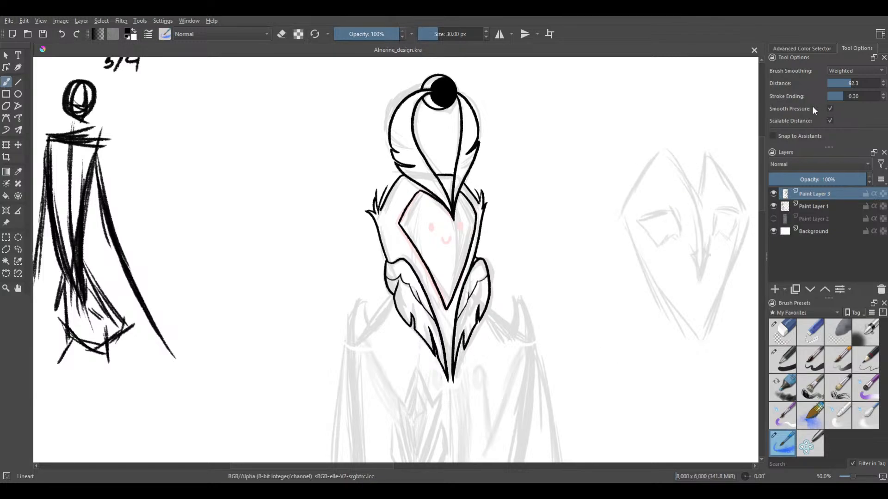
Try strokes with Smooth Pressure on and with Scalable Distance toggled, undo them, and restore both options
{"action": "mouse_move", "coordinate": [740, 95]}
{"action": "left_mouse_down"}
{"action": "mouse_move", "coordinate": [640, 196]}
{"action": "mouse_move", "coordinate": [666, 283]}
{"action": "mouse_move", "coordinate": [723, 396]}
{"action": "left_mouse_up"}
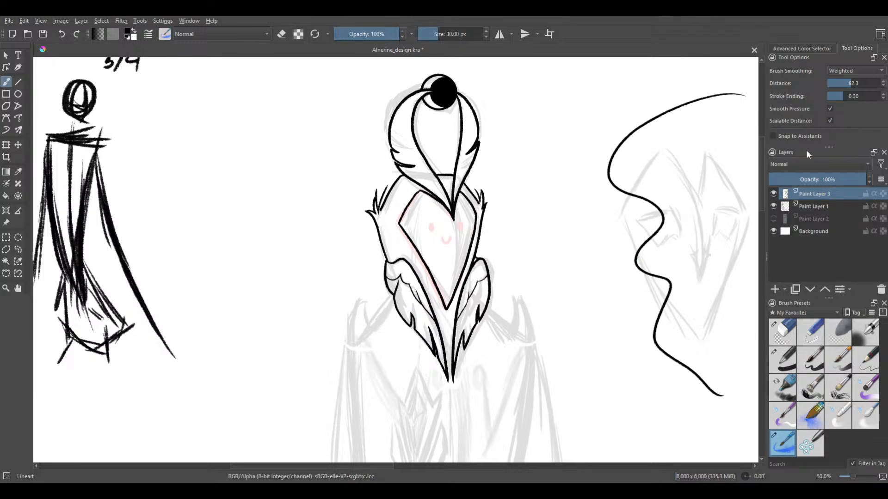
{"action": "left_click", "coordinate": [830, 121]}
{"action": "mouse_move", "coordinate": [691, 134]}
{"action": "left_mouse_down"}
{"action": "mouse_move", "coordinate": [611, 227]}
{"action": "mouse_move", "coordinate": [575, 304]}
{"action": "mouse_move", "coordinate": [638, 389]}
{"action": "mouse_move", "coordinate": [666, 403]}
{"action": "left_mouse_up"}
{"action": "key", "text": "ctrl+z"}
{"action": "key", "text": "ctrl+z"}
{"action": "left_click", "coordinate": [830, 121]}
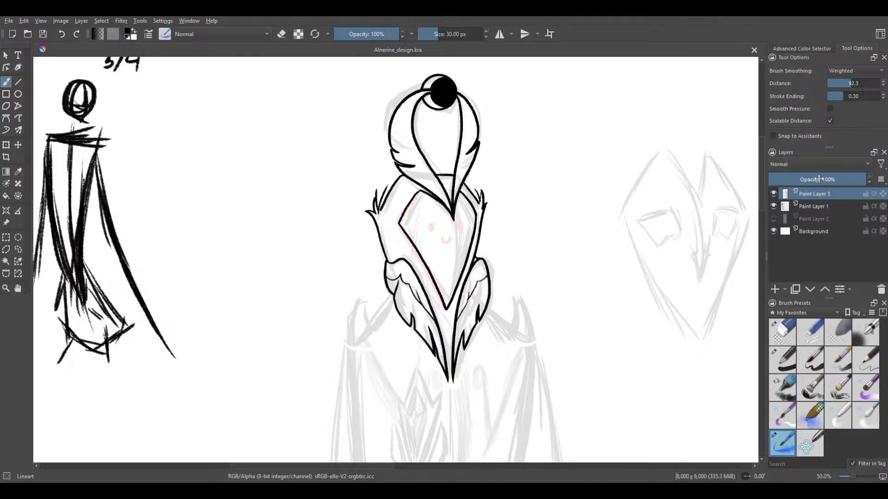
Try a stroke with Snap to Assistants enabled and another with it disabled, undoing both strokes
{"action": "left_click", "coordinate": [773, 135]}
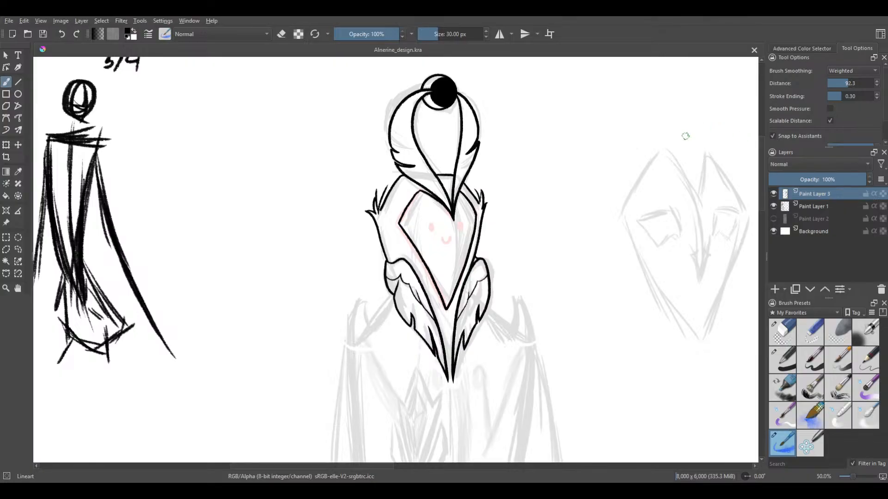
{"action": "scroll", "coordinate": [820, 138], "scroll_direction": "down", "scroll_amount": 1}
{"action": "scroll", "coordinate": [770, 123], "scroll_direction": "down", "scroll_amount": 1}
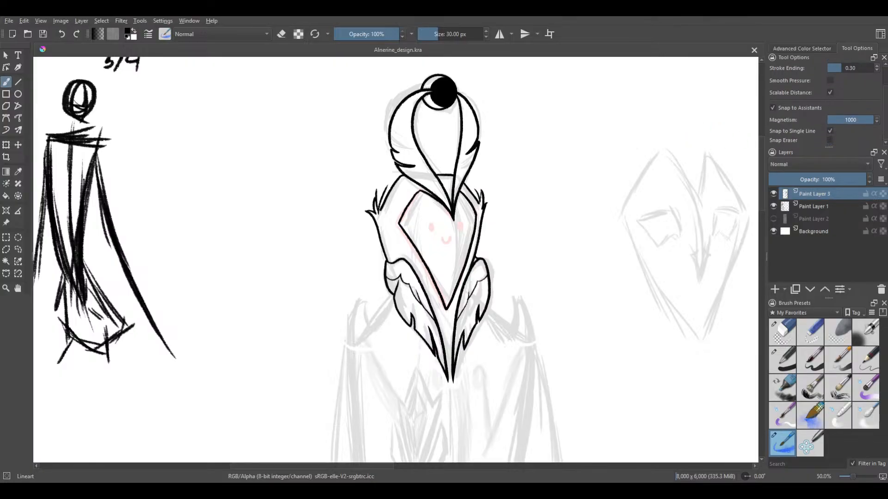
{"action": "mouse_move", "coordinate": [691, 110]}
{"action": "left_mouse_down"}
{"action": "mouse_move", "coordinate": [663, 112]}
{"action": "mouse_move", "coordinate": [605, 159]}
{"action": "mouse_move", "coordinate": [568, 221]}
{"action": "mouse_move", "coordinate": [563, 253]}
{"action": "mouse_move", "coordinate": [671, 218]}
{"action": "mouse_move", "coordinate": [678, 137]}
{"action": "left_mouse_up"}
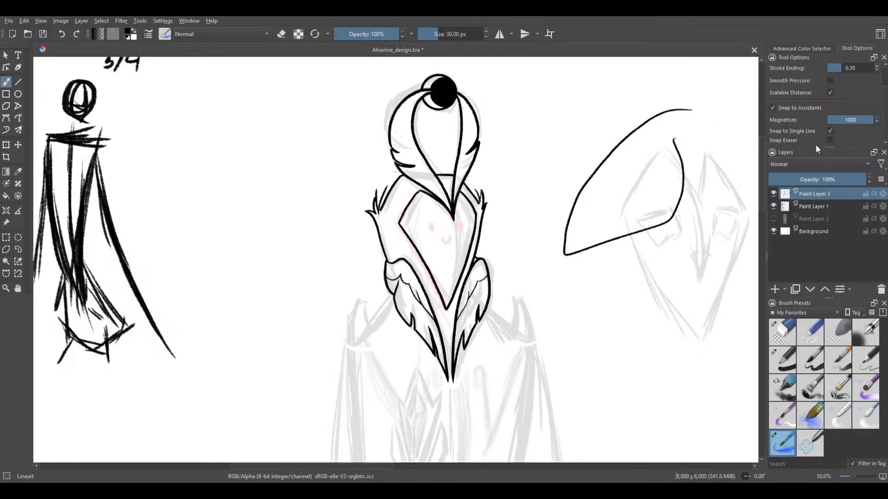
{"action": "scroll", "coordinate": [775, 113], "scroll_direction": "up", "scroll_amount": 1}
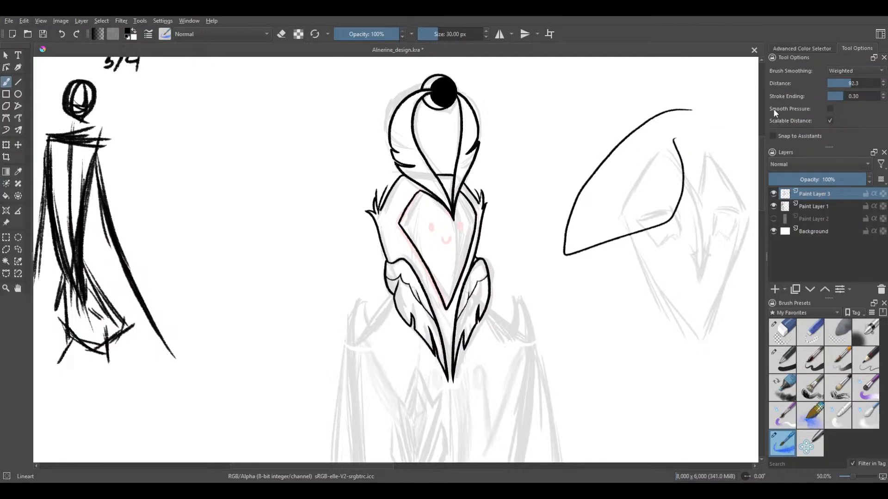
{"action": "key", "text": "ctrl+z"}
{"action": "mouse_move", "coordinate": [730, 85]}
{"action": "left_mouse_down"}
{"action": "mouse_move", "coordinate": [653, 117]}
{"action": "mouse_move", "coordinate": [661, 199]}
{"action": "mouse_move", "coordinate": [636, 289]}
{"action": "mouse_move", "coordinate": [695, 392]}
{"action": "left_mouse_up"}
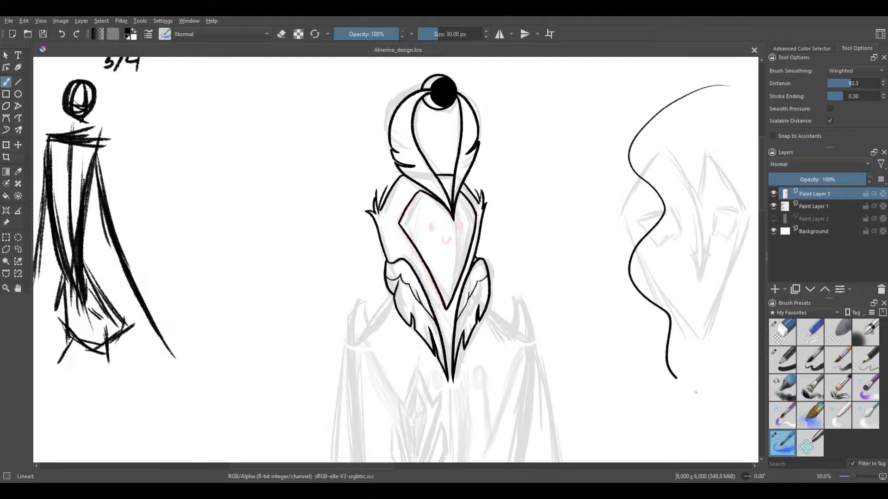
{"action": "key", "text": "ctrl+z"}
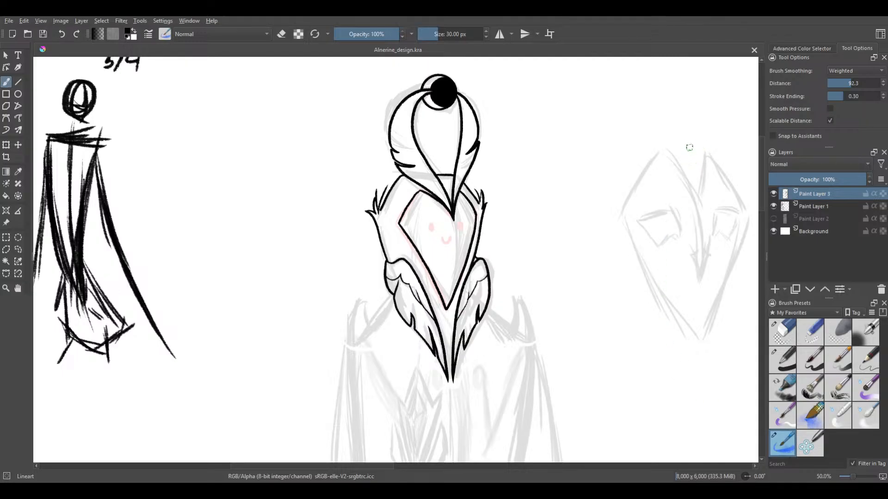
Hide Paint Layer 1 with the faded sketch to view the inked head on its own
{"action": "left_click", "coordinate": [773, 206]}
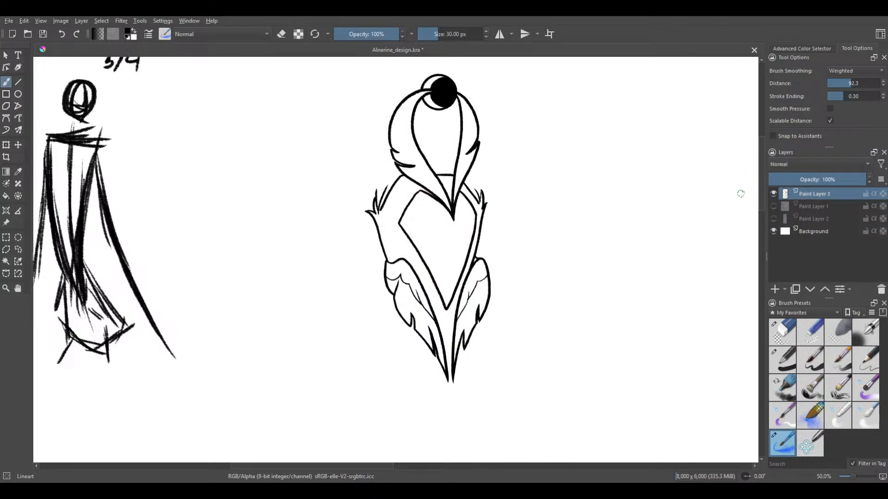
{"action": "mouse_move", "coordinate": [469, 262]}
{"action": "left_mouse_down"}
{"action": "mouse_move", "coordinate": [508, 256]}
{"action": "mouse_move", "coordinate": [466, 316]}
{"action": "mouse_move", "coordinate": [480, 254]}
{"action": "mouse_move", "coordinate": [462, 338]}
{"action": "mouse_move", "coordinate": [451, 296]}
{"action": "mouse_move", "coordinate": [449, 308]}
{"action": "left_mouse_up"}
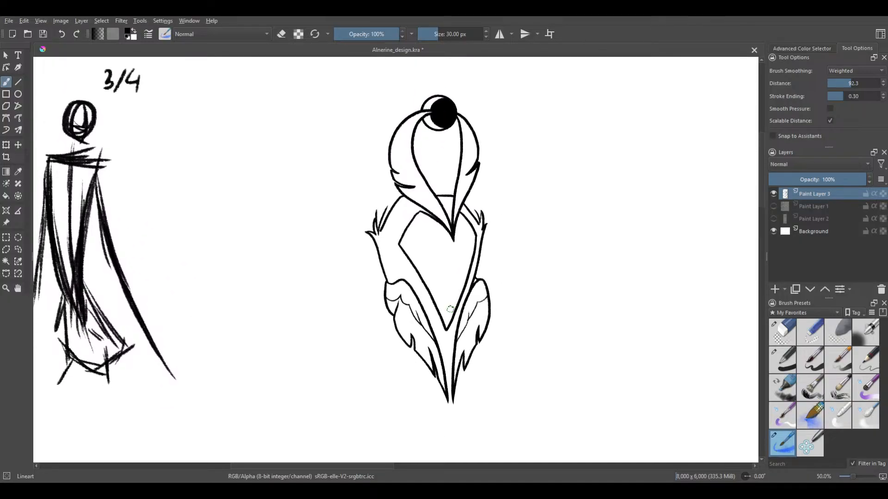
{"action": "left_click_drag", "start_coordinate": [470, 236], "coordinate": [458, 264]}
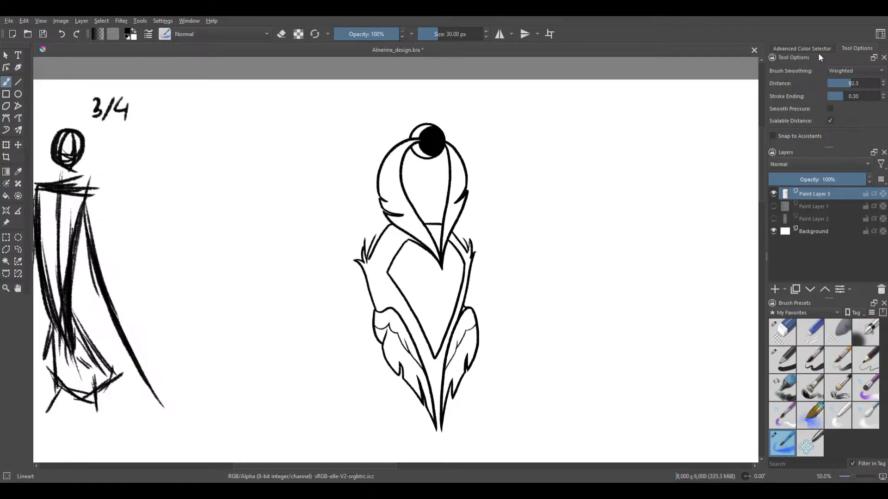
Paint two red dot eyes and a small red W-shaped mouth on the face, redoing the mouth once, and save the drawing
{"action": "left_click", "coordinate": [816, 49]}
{"action": "left_click", "coordinate": [861, 125]}
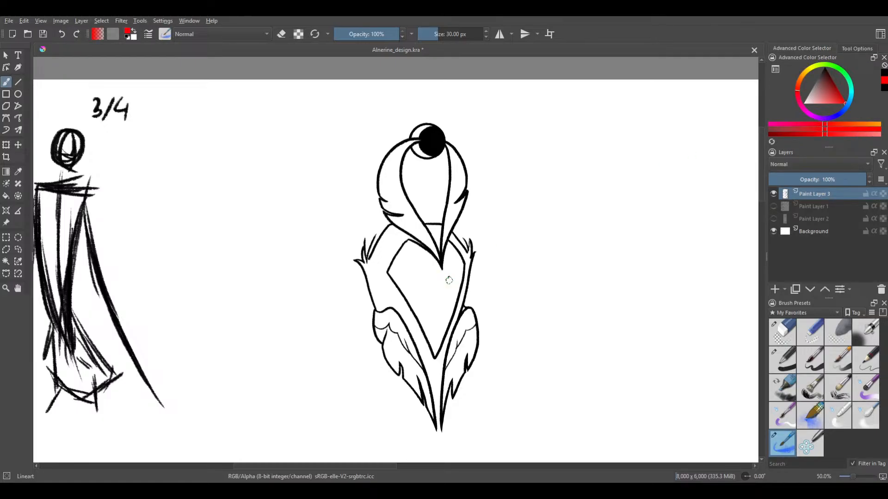
{"action": "scroll", "coordinate": [415, 288], "scroll_direction": "up", "scroll_amount": 3}
{"action": "left_click", "coordinate": [436, 245]}
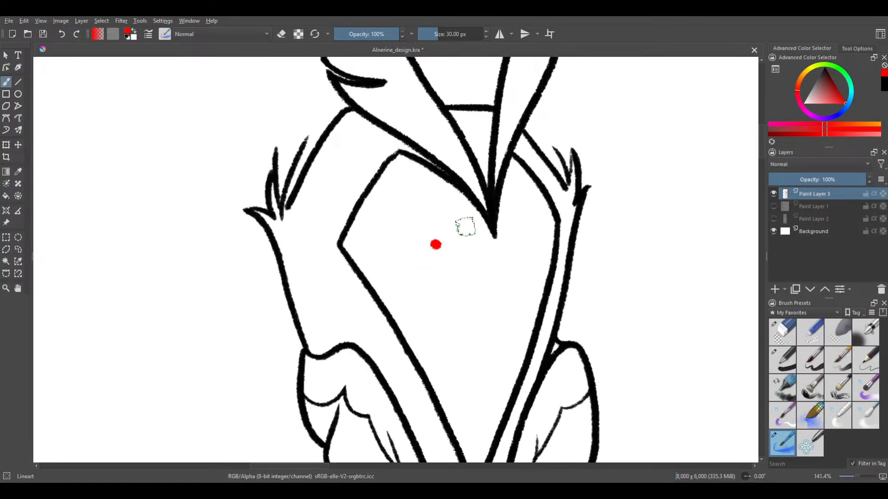
{"action": "left_click", "coordinate": [523, 245]}
{"action": "left_click_drag", "start_coordinate": [468, 273], "coordinate": [502, 282]}
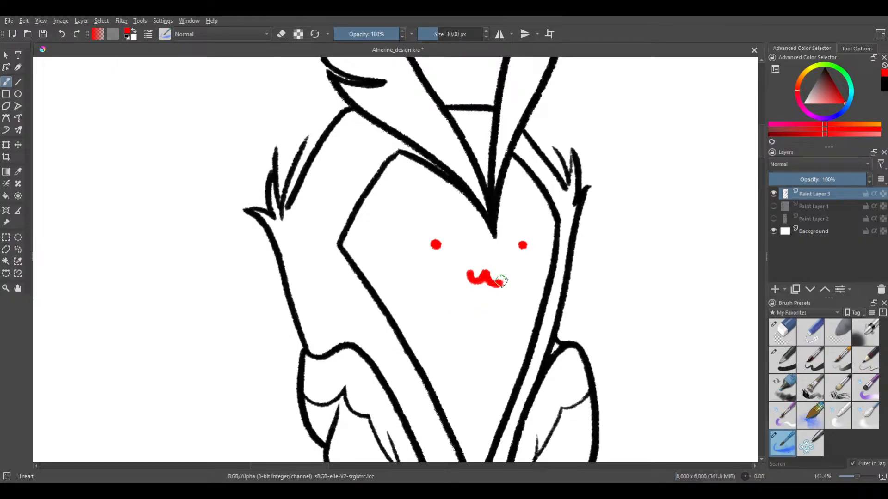
{"action": "key", "text": "ctrl+z"}
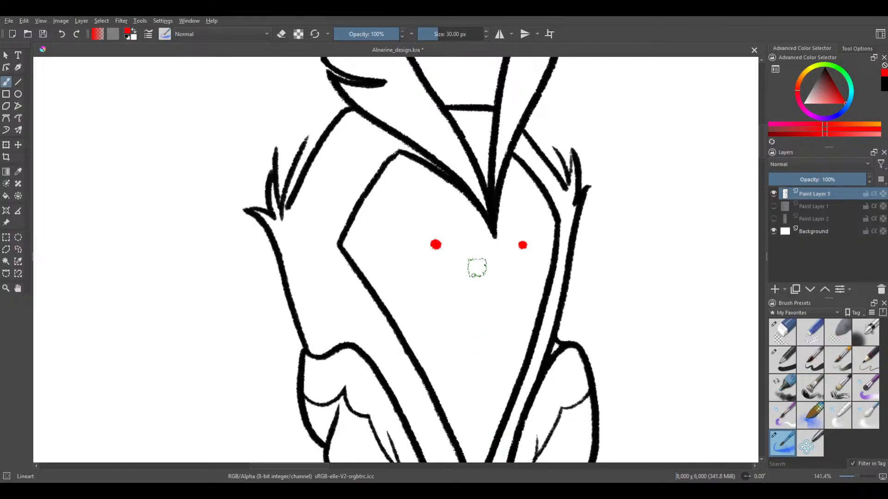
{"action": "mouse_move", "coordinate": [470, 266]}
{"action": "left_mouse_down"}
{"action": "mouse_move", "coordinate": [481, 276]}
{"action": "mouse_move", "coordinate": [510, 268]}
{"action": "left_mouse_up"}
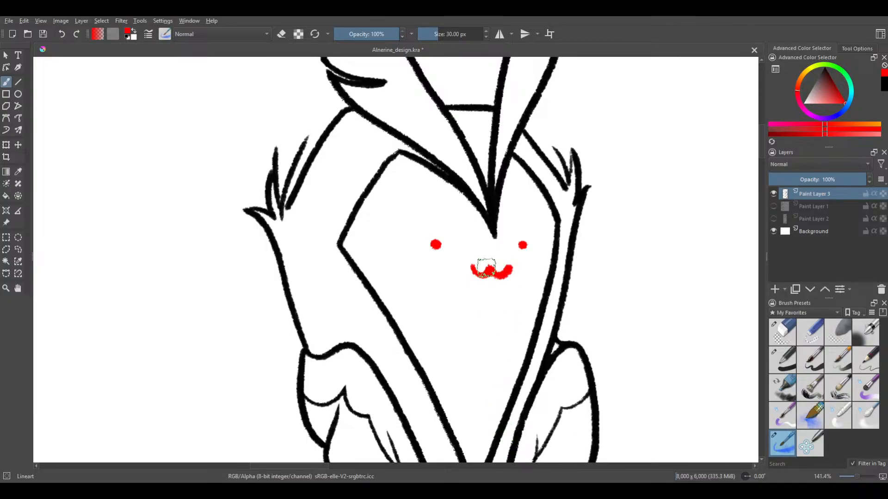
{"action": "scroll", "coordinate": [487, 267], "scroll_direction": "down", "scroll_amount": 3}
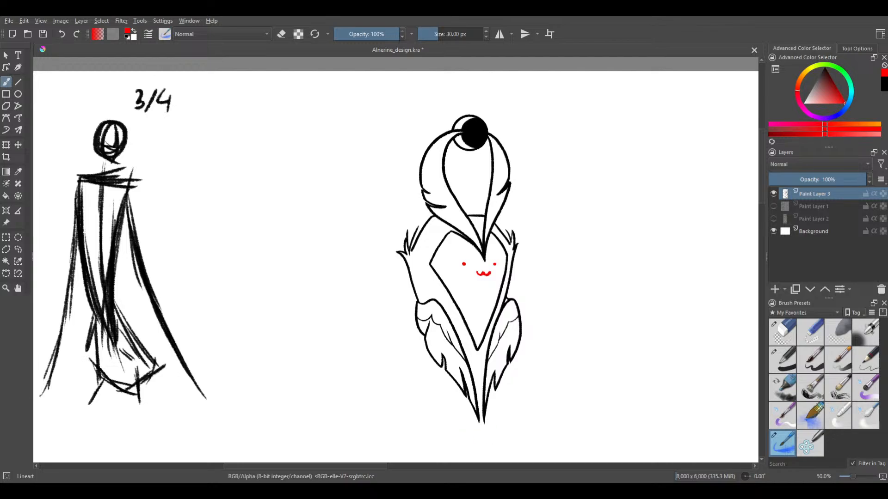
{"action": "key", "text": "ctrl+s"}
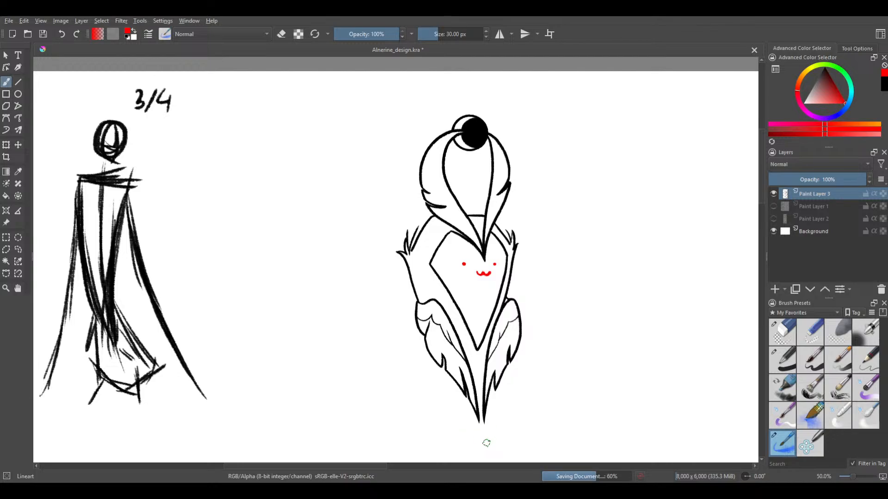